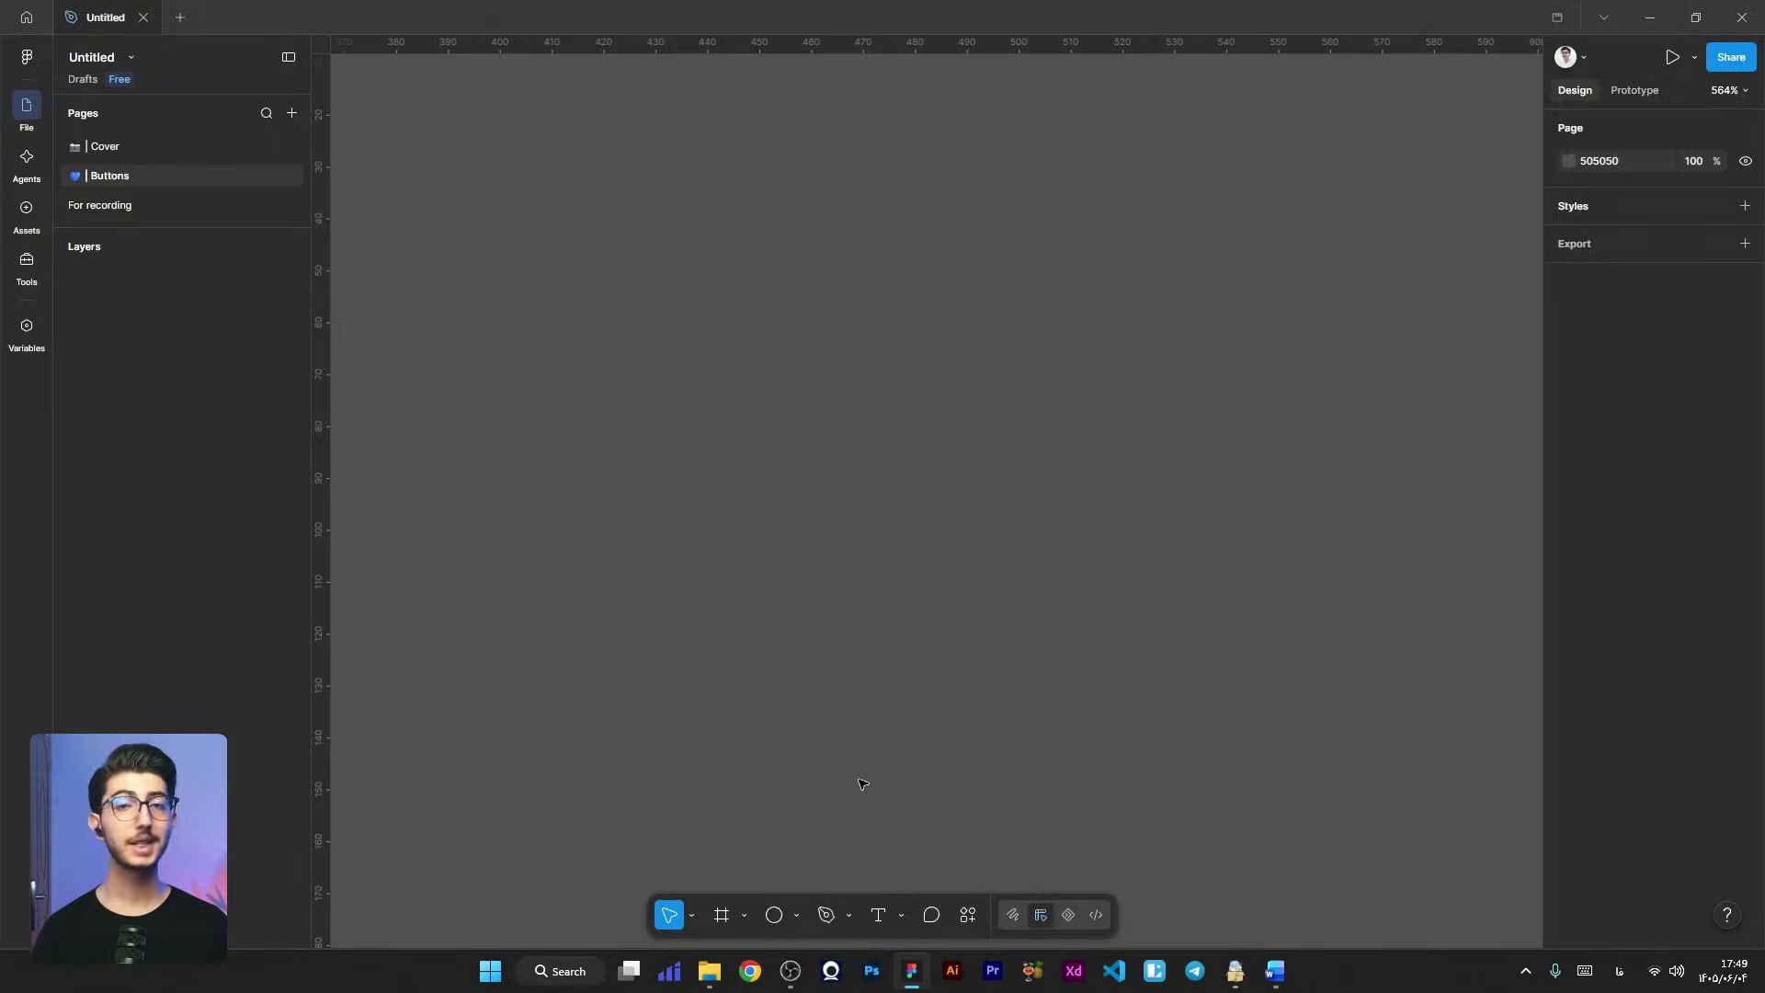
Step: Add the text "مشاوره رایگان" on the canvas in the Regular weight of Vazirmatn
click(874, 914)
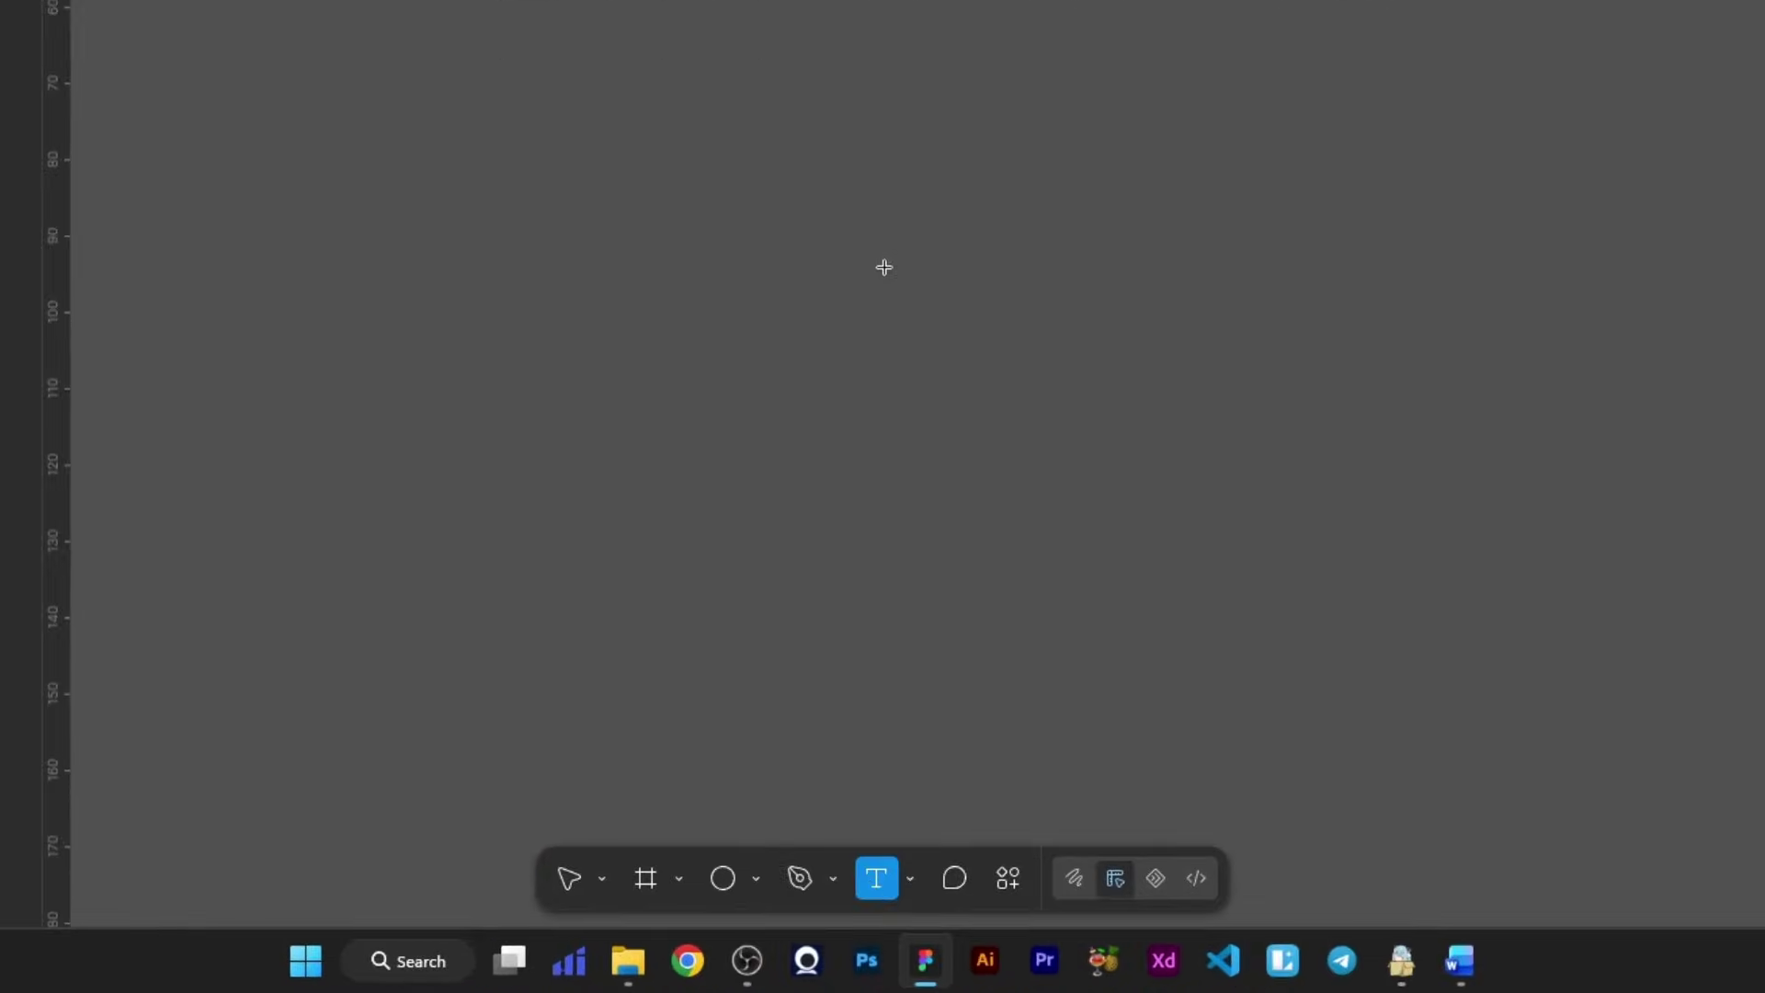
text(مشاوره رایگ)
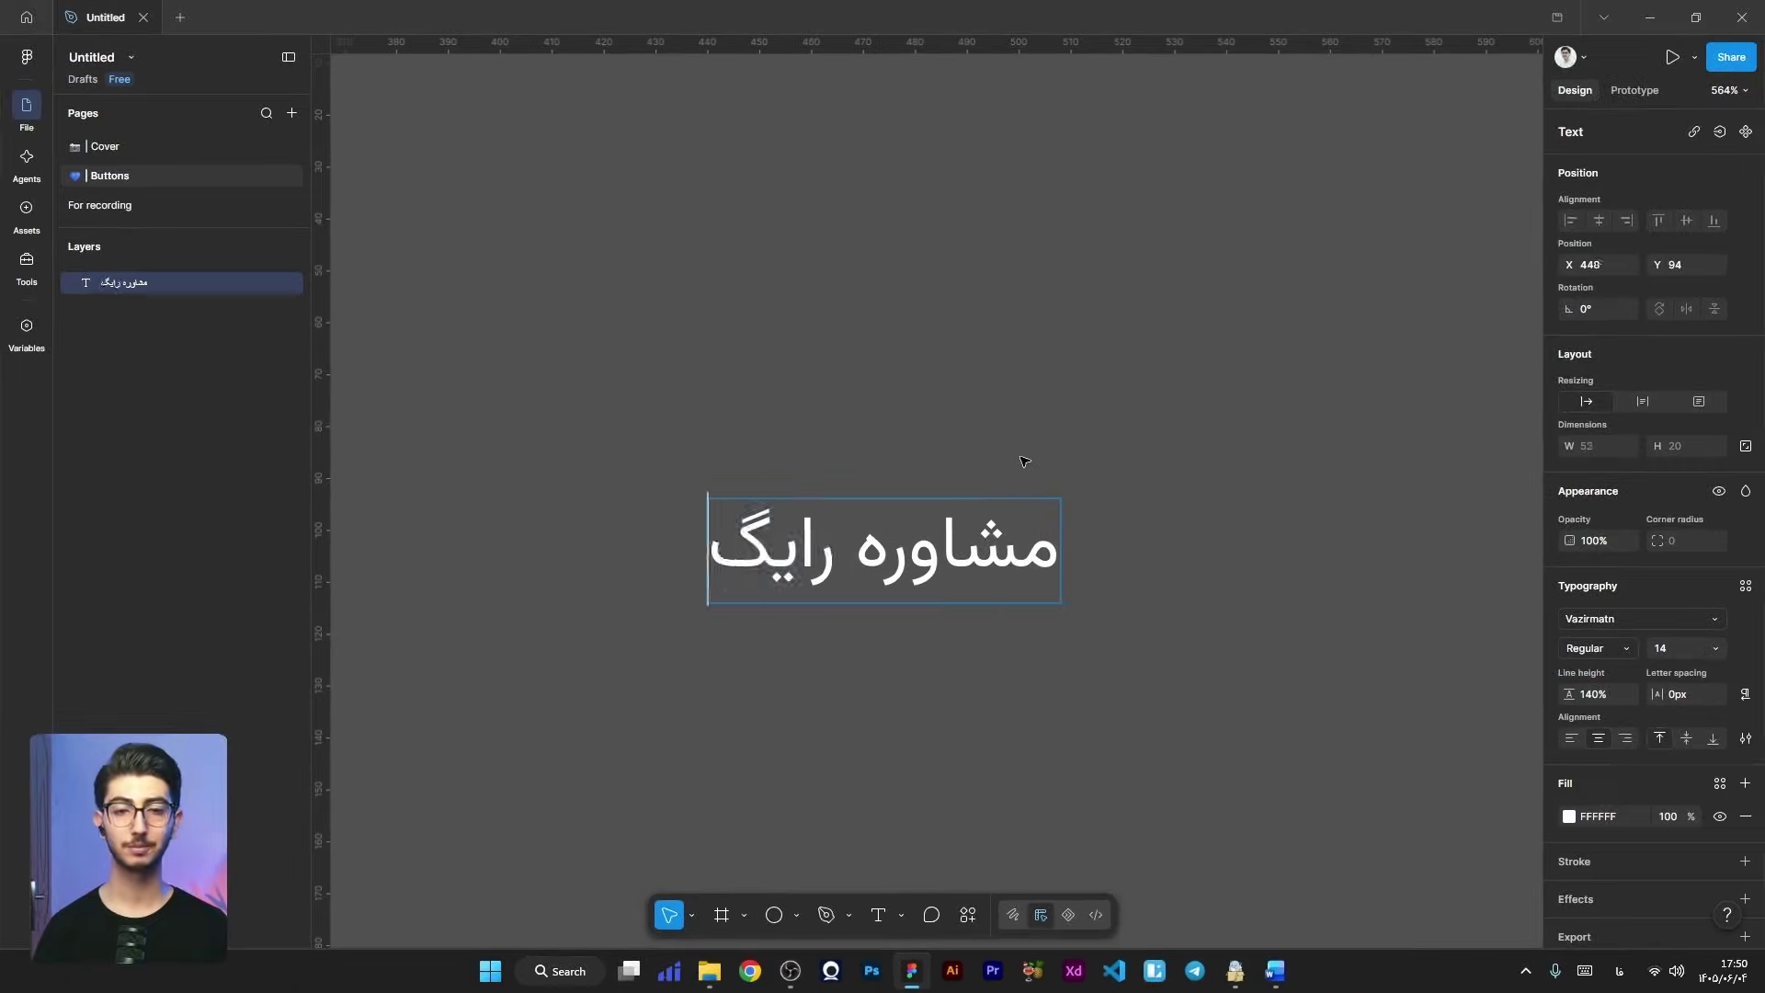
text(ان)
key(ctrl+a)
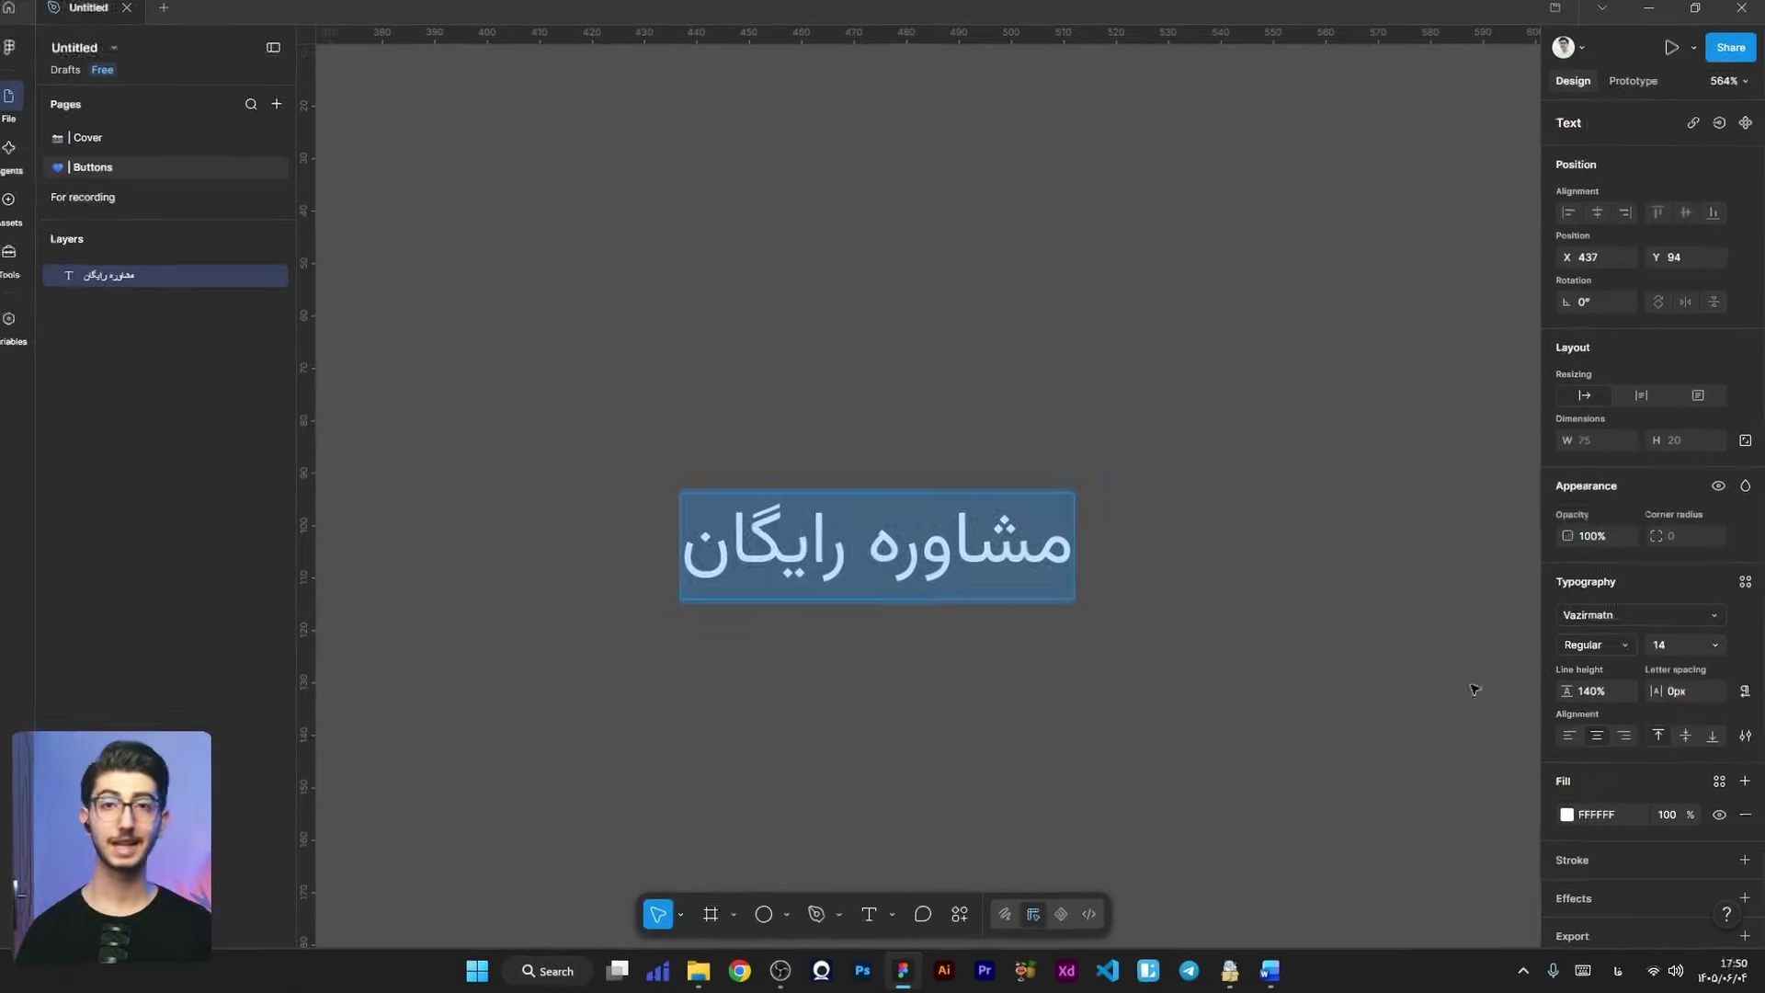
click(1600, 649)
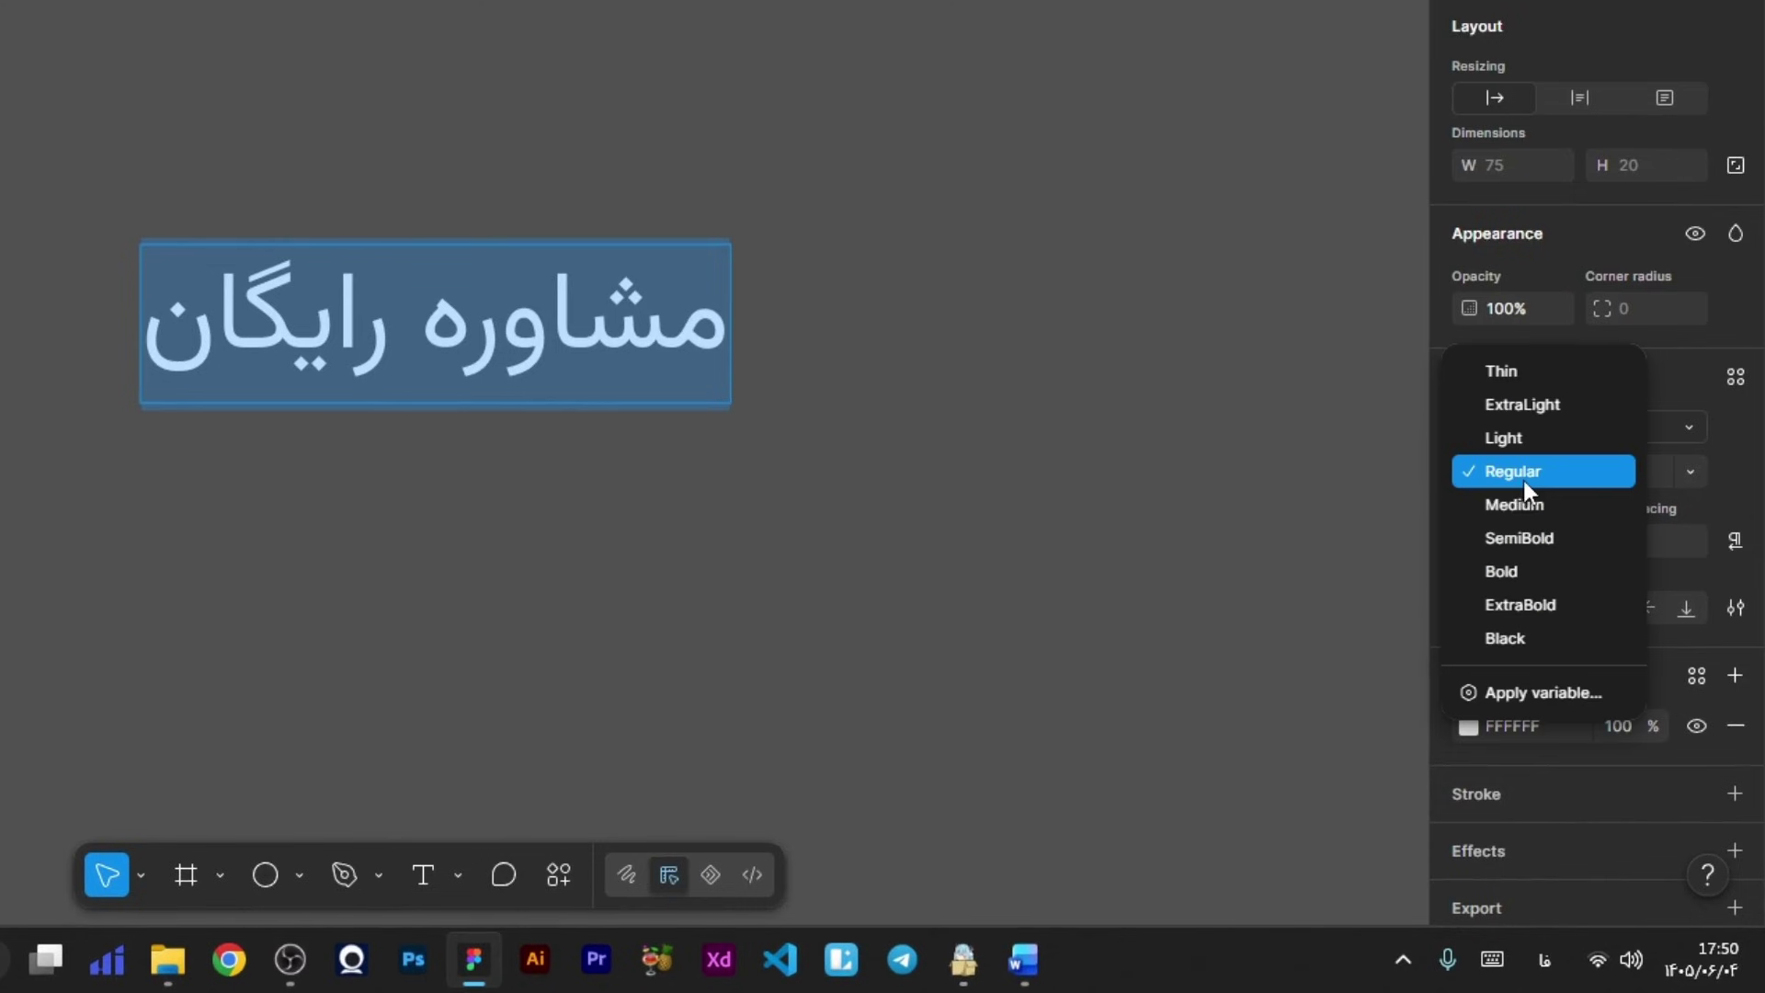
click(1524, 480)
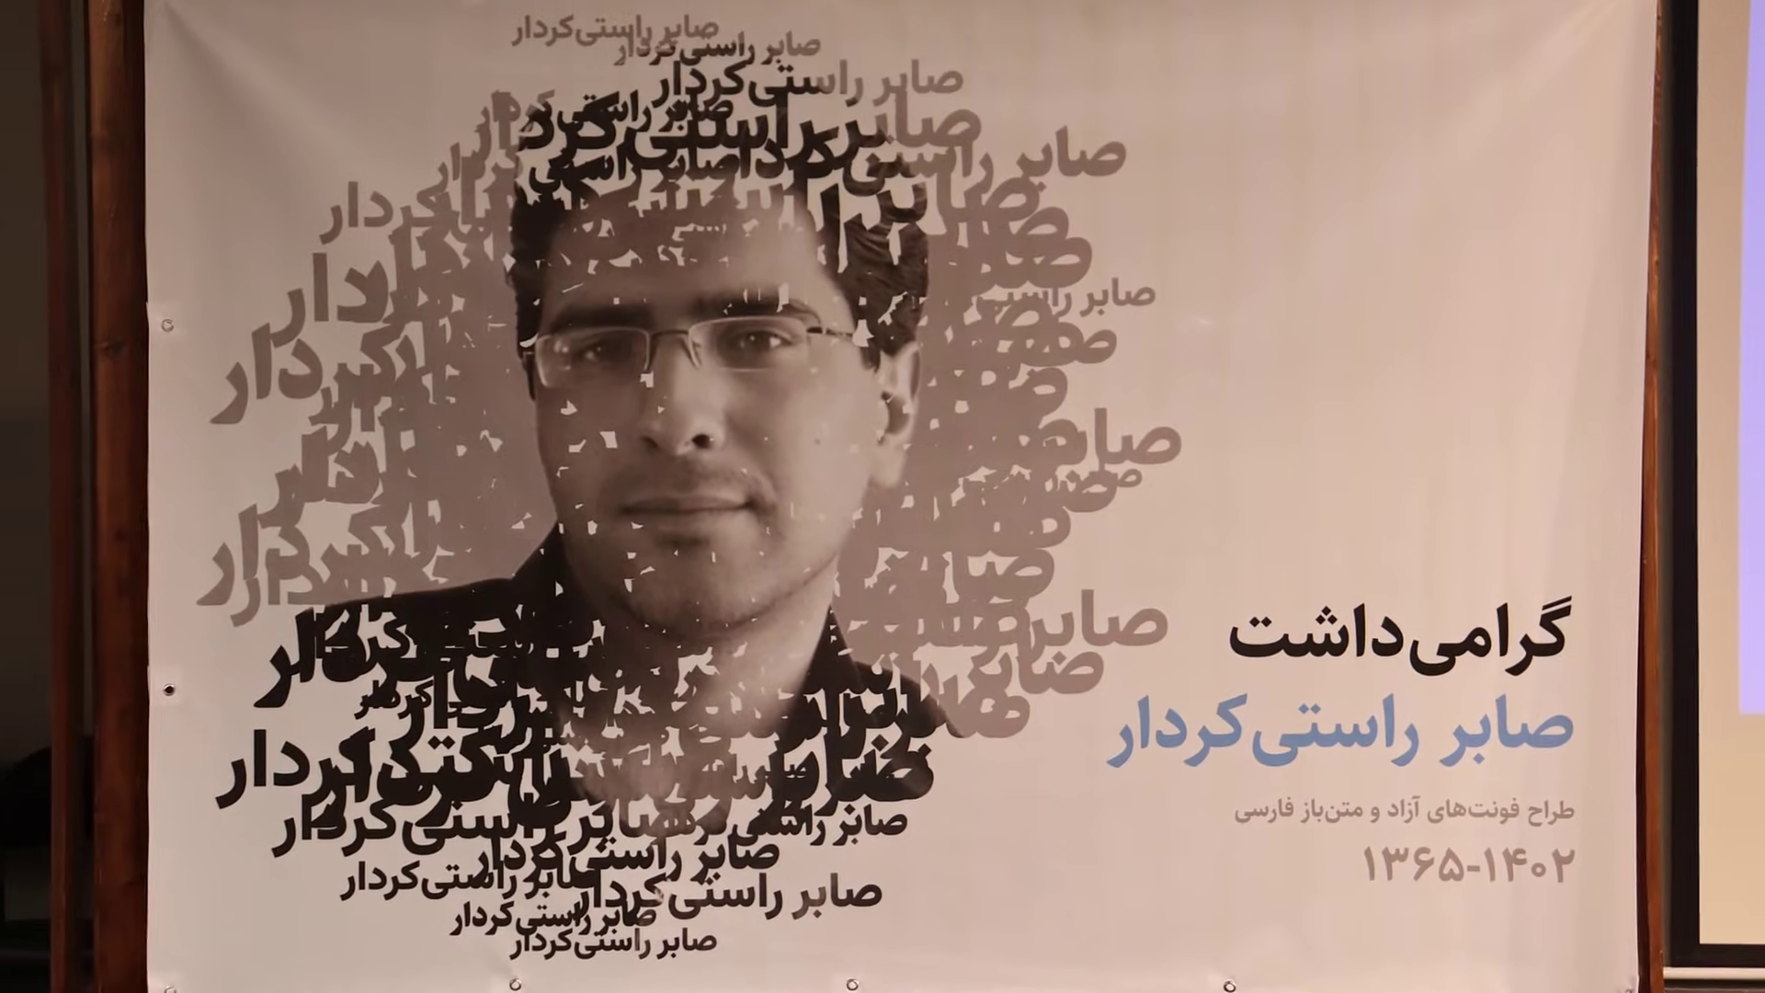
click(1134, 678)
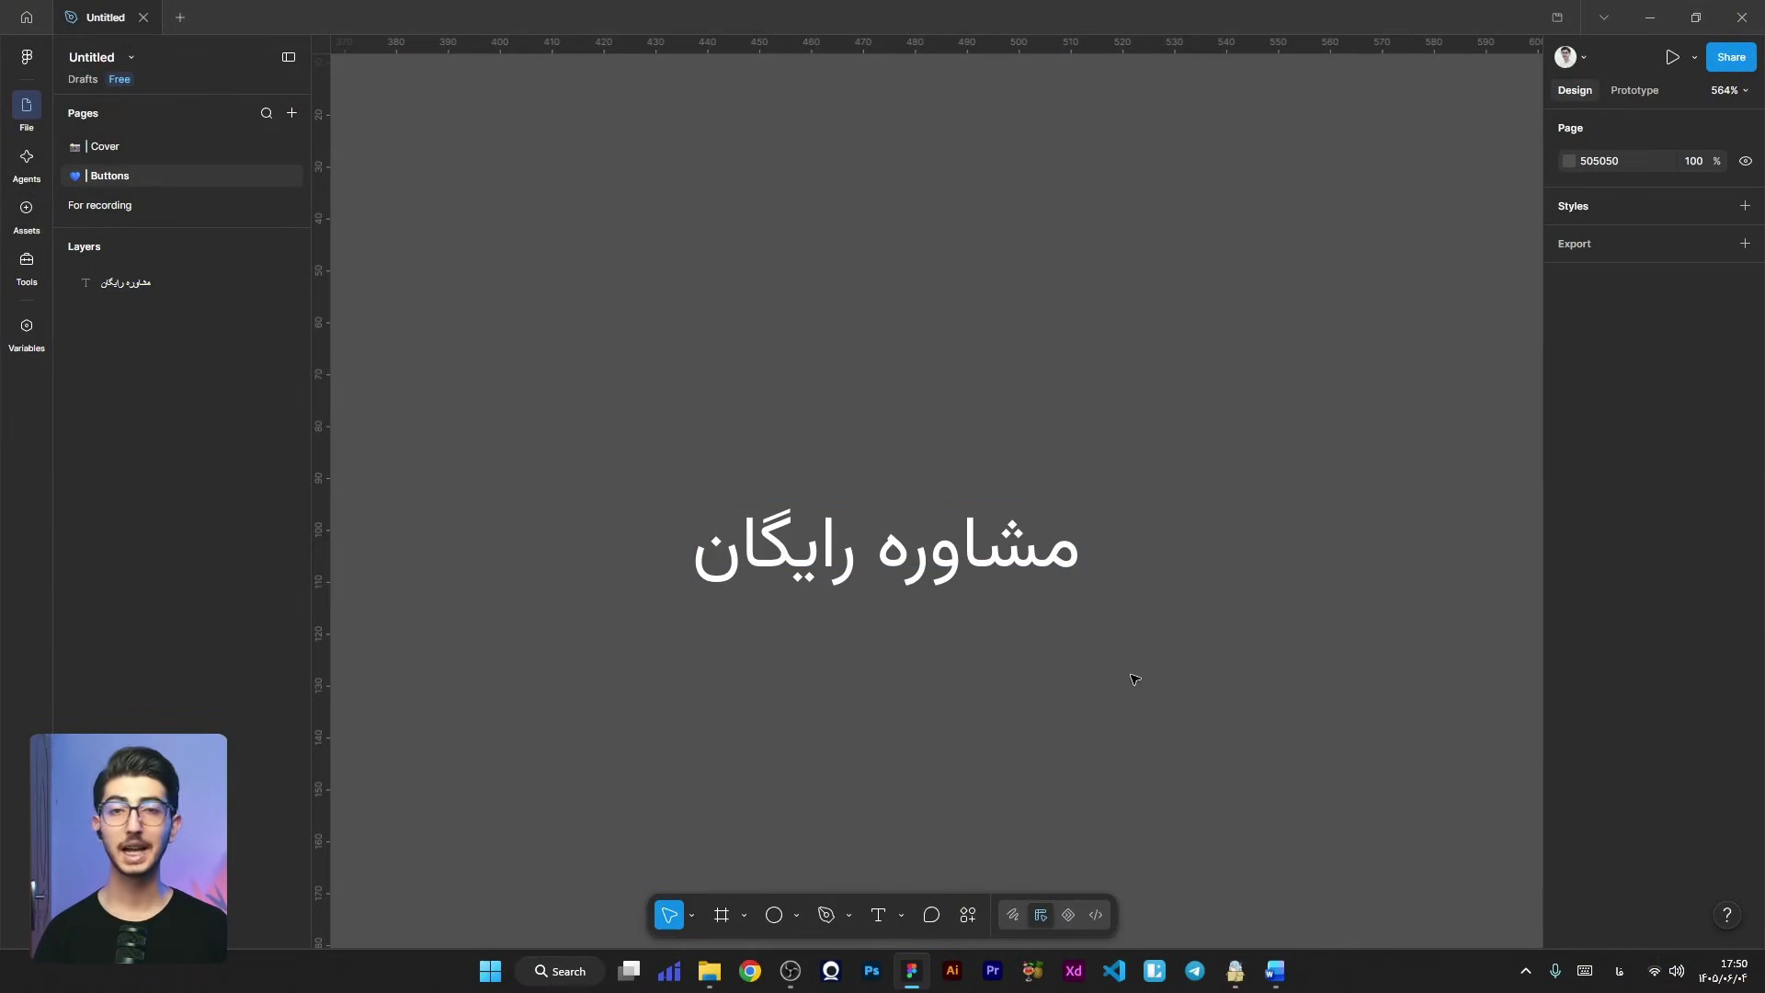
Step: Wrap the text in an auto layout frame with horizontal padding 16 and vertical padding 8
click(992, 556)
right_click(922, 571)
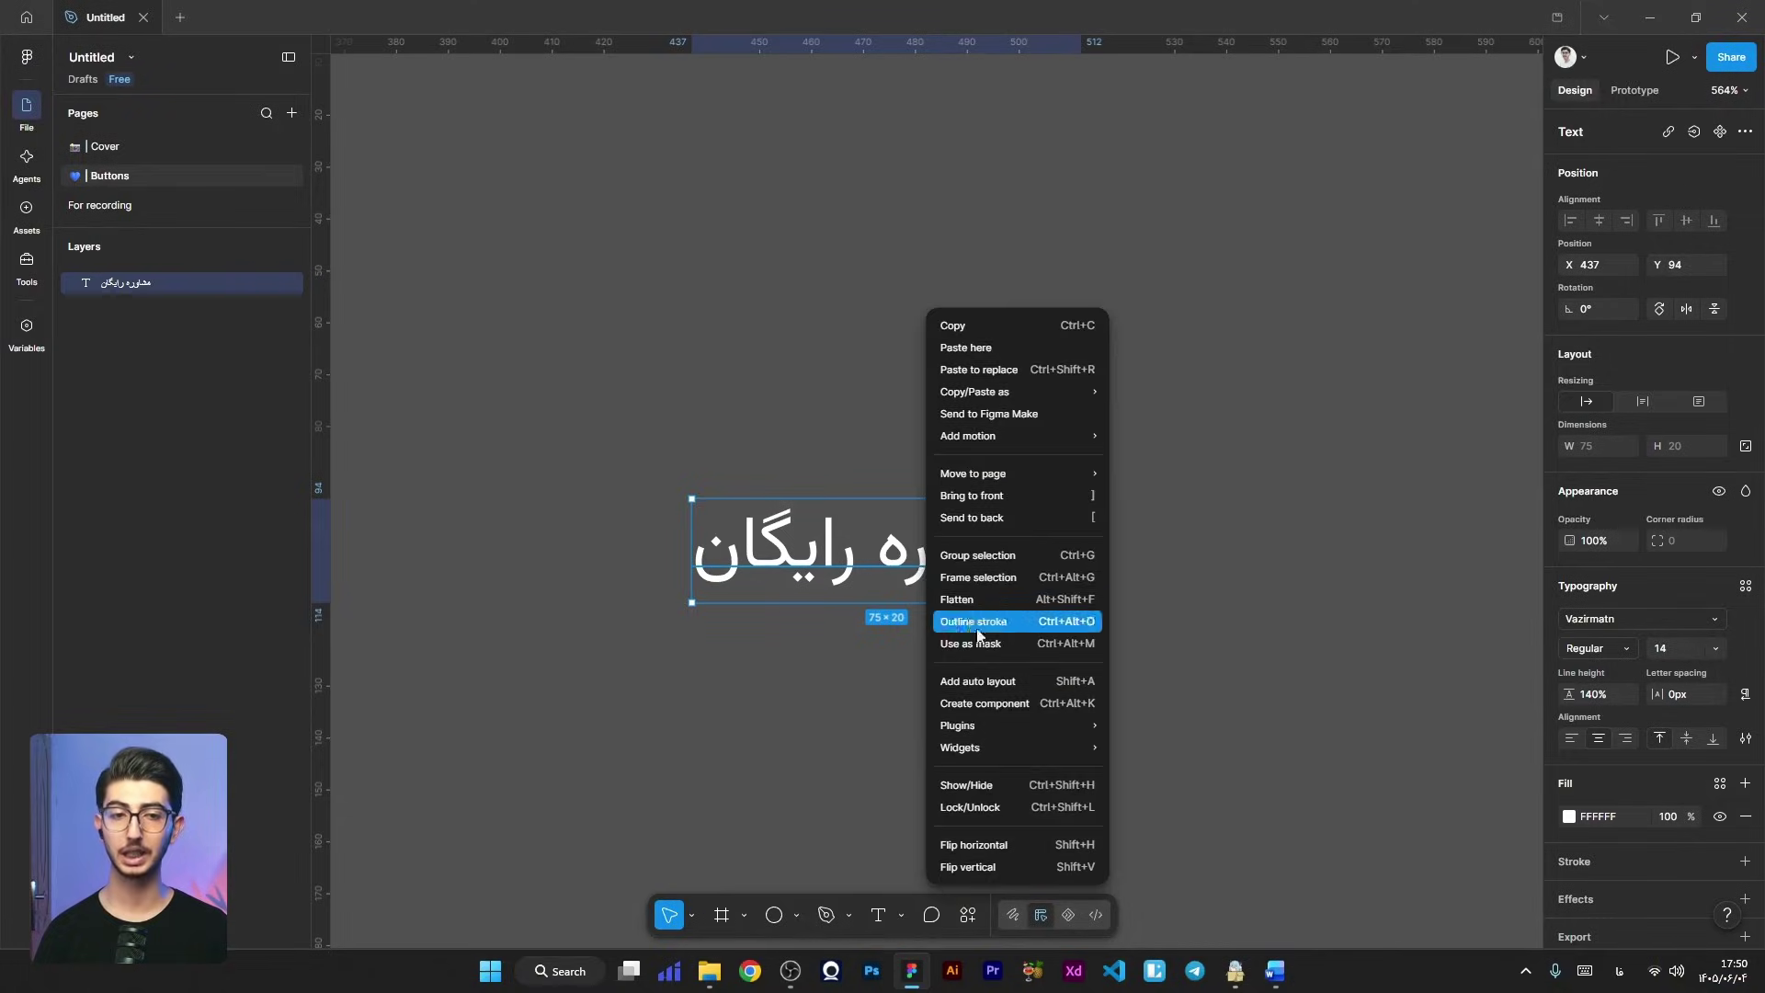
click(977, 681)
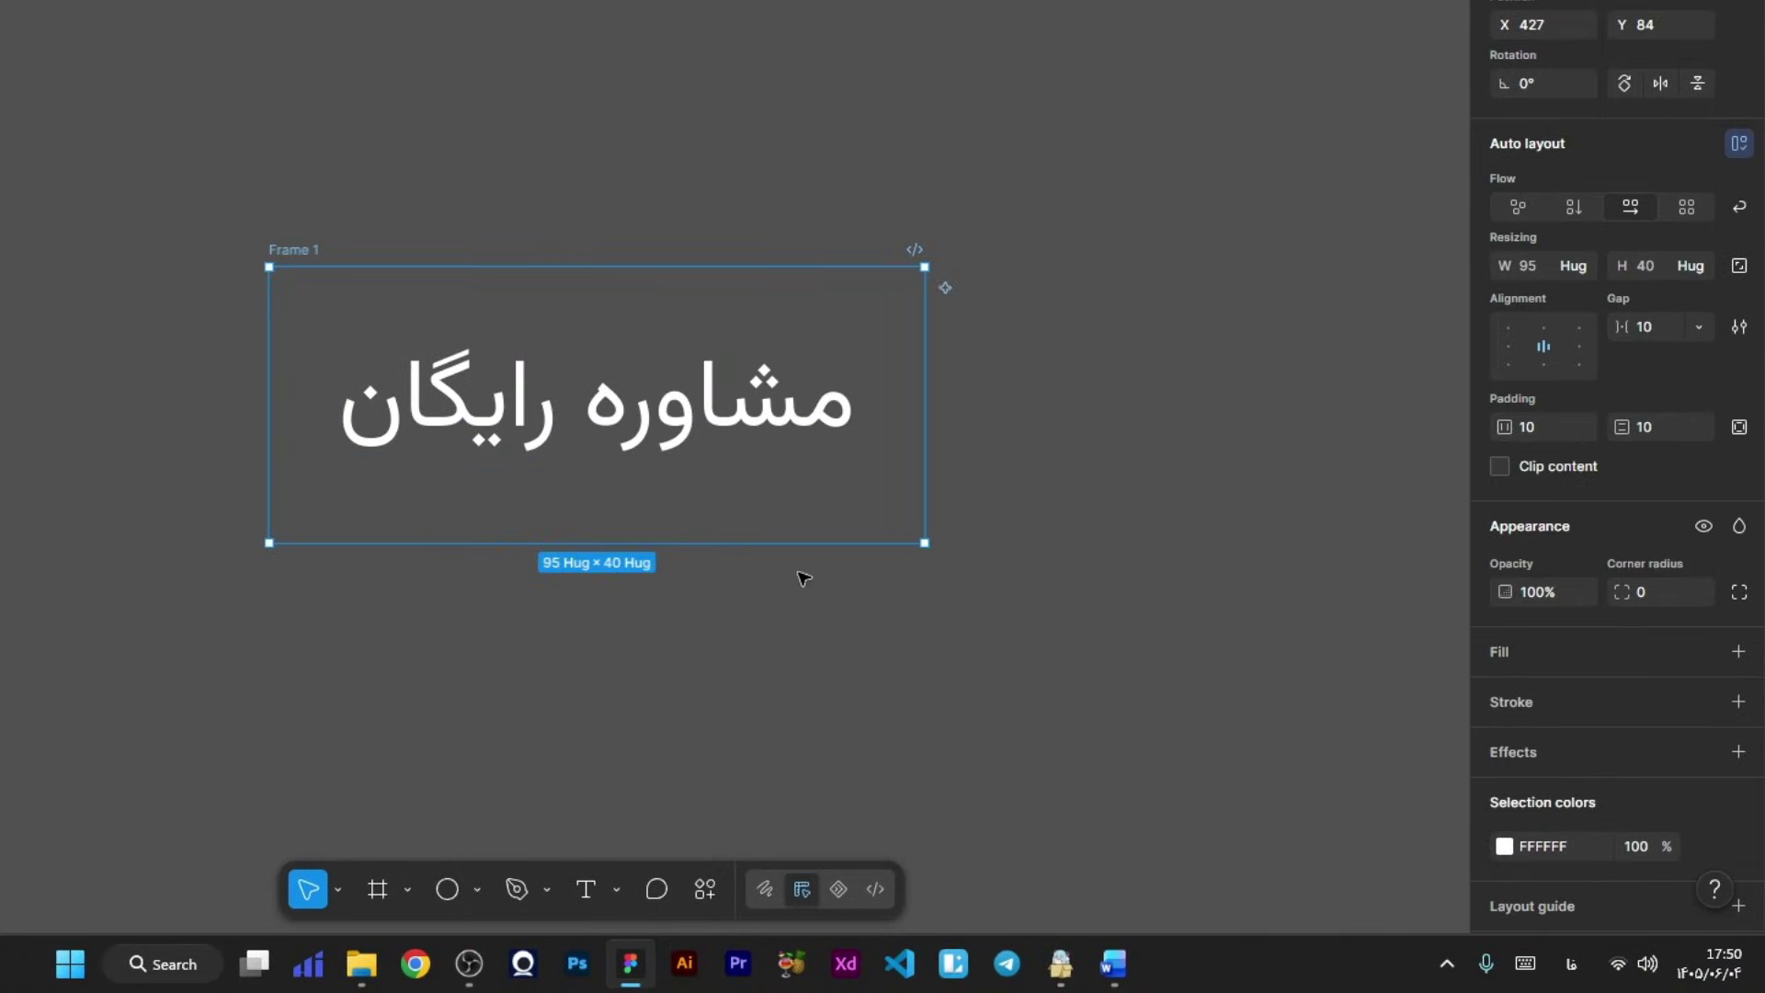
click(1531, 428)
text(16)
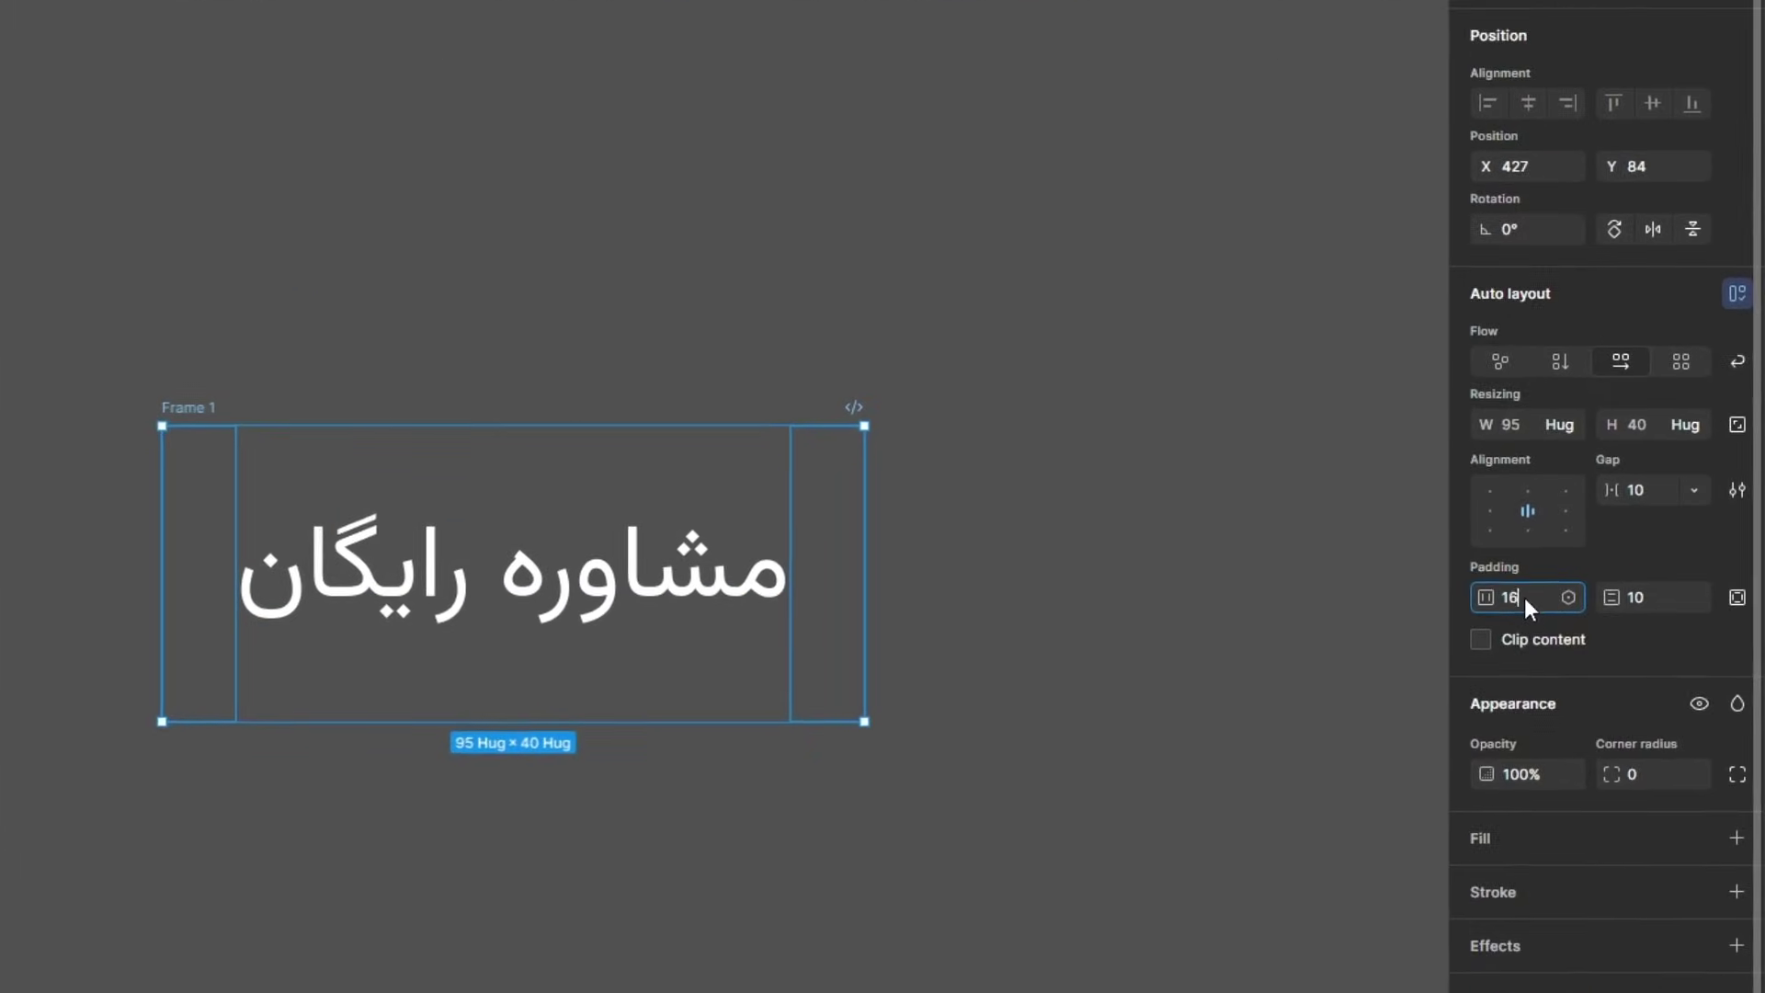
key(Return)
click(1662, 599)
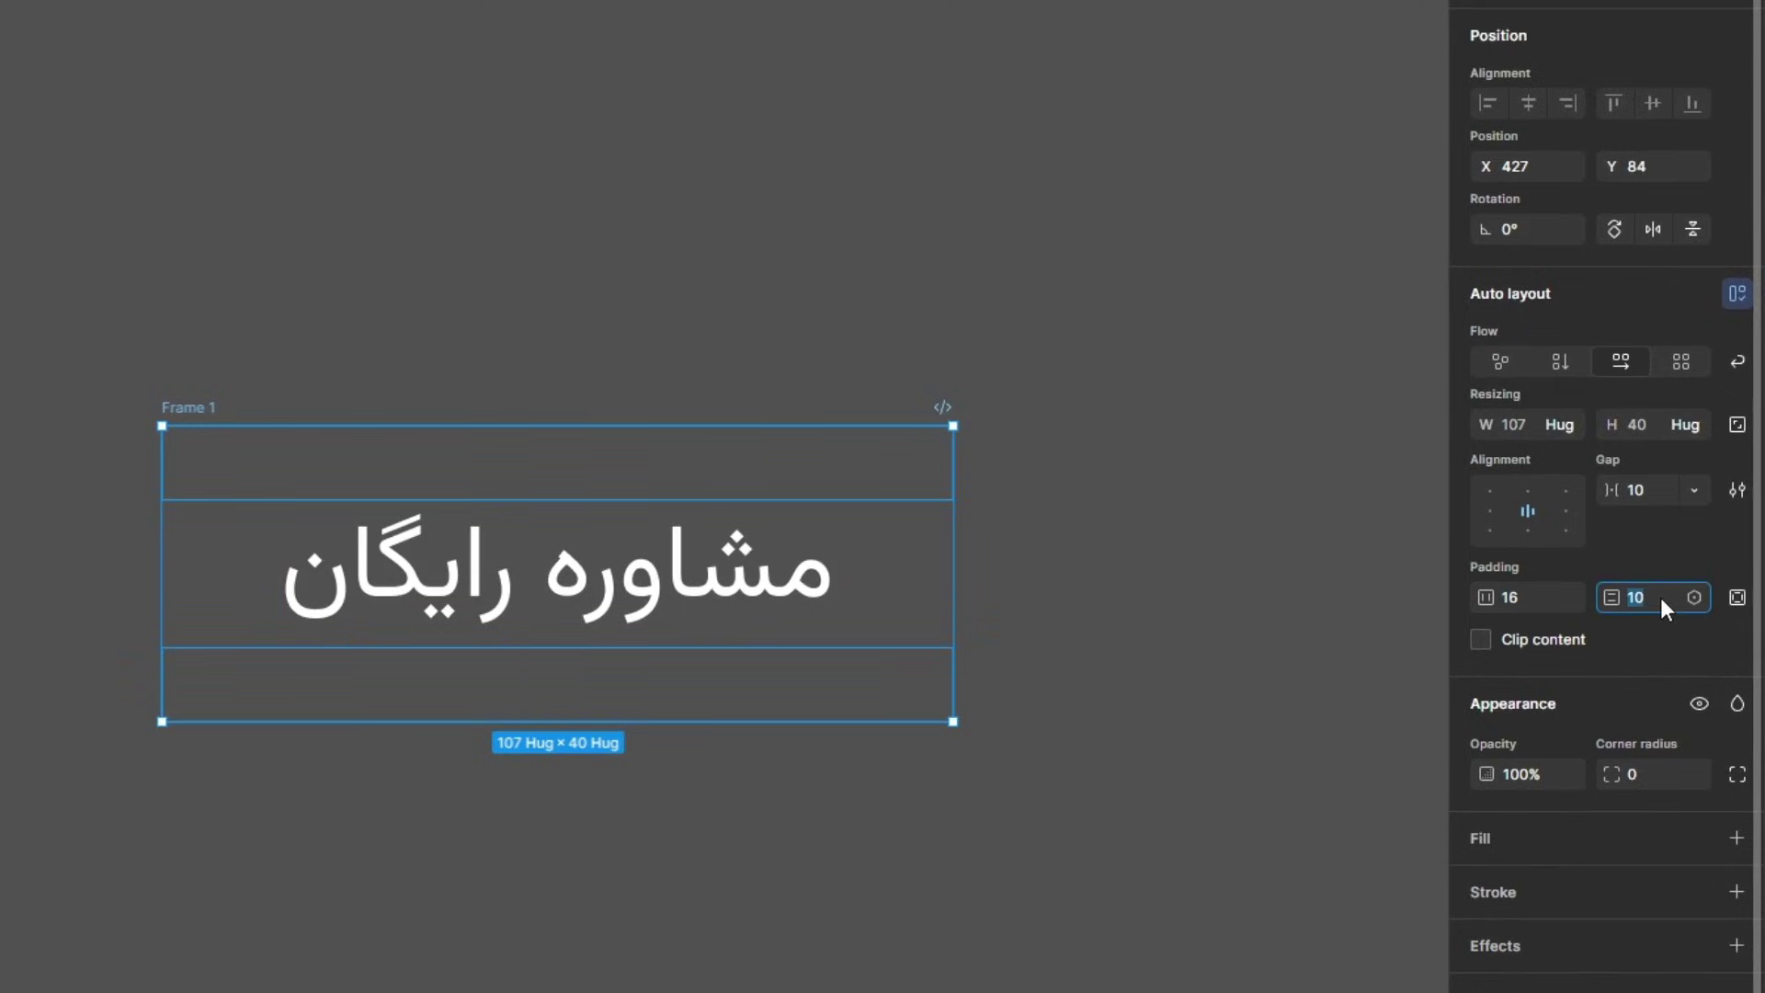
text(8)
key(Return)
Step: Give the button frame a solid fill of ADFF00
click(1737, 837)
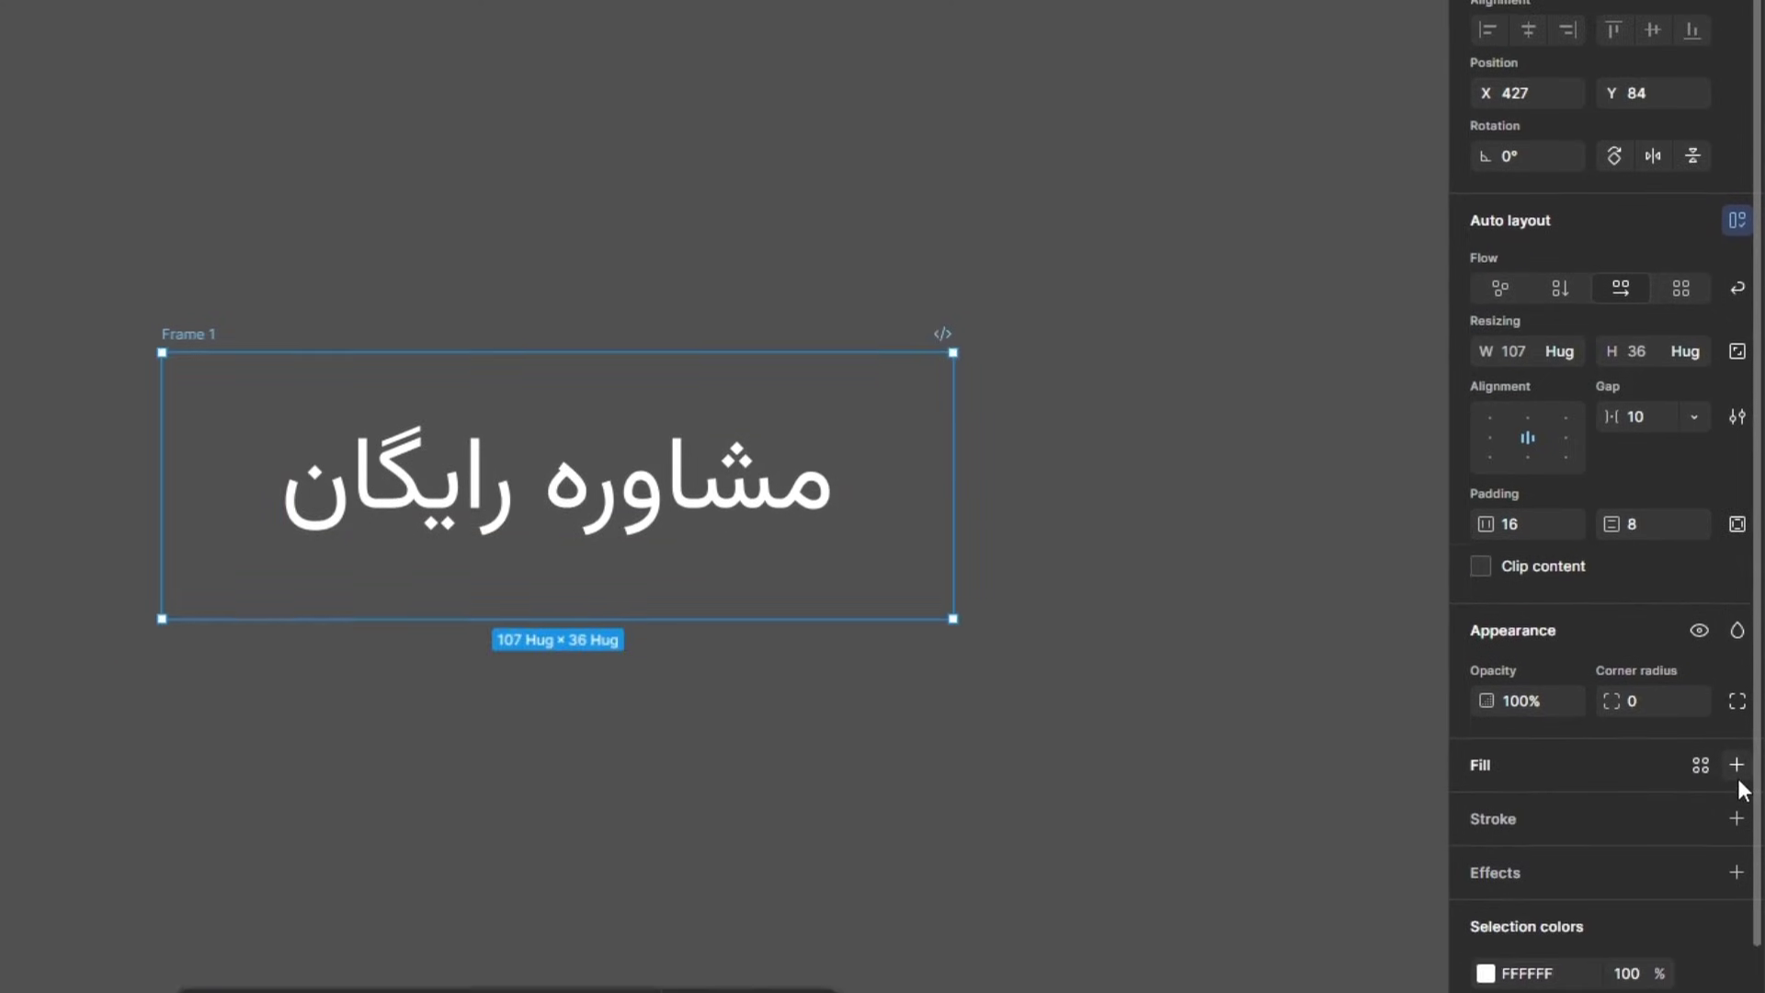
click(1485, 884)
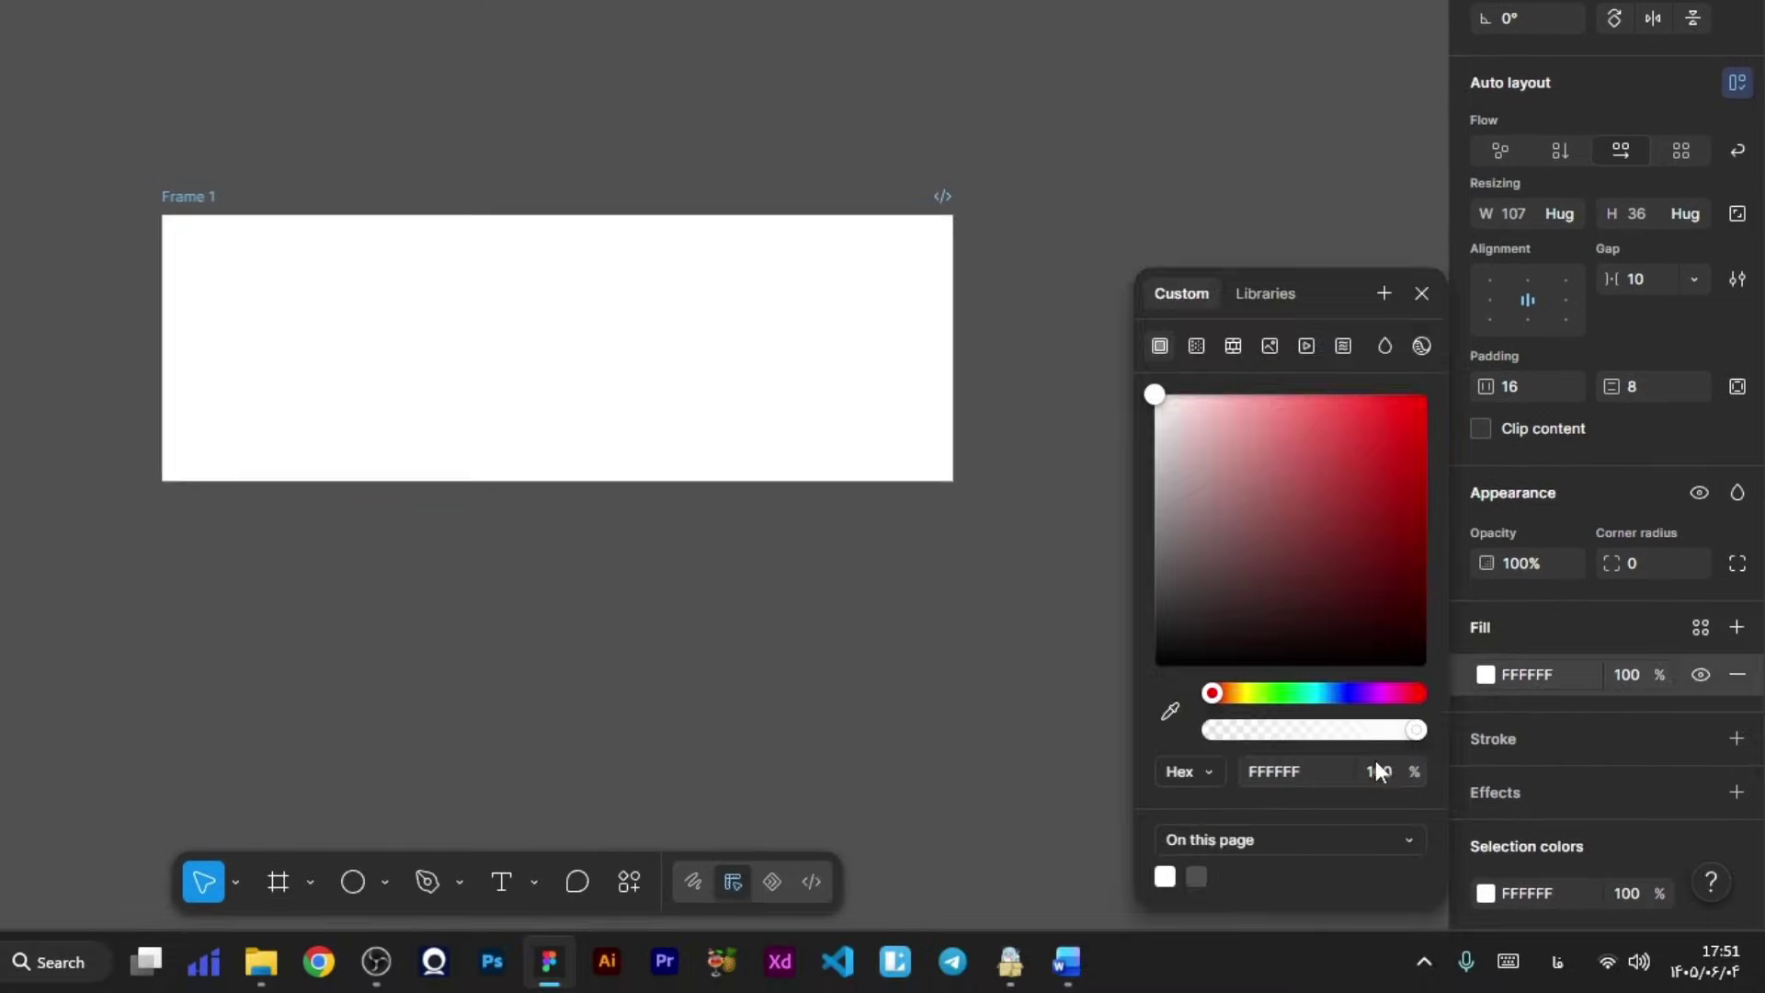
click(1333, 771)
text(ADFF00)
key(Return)
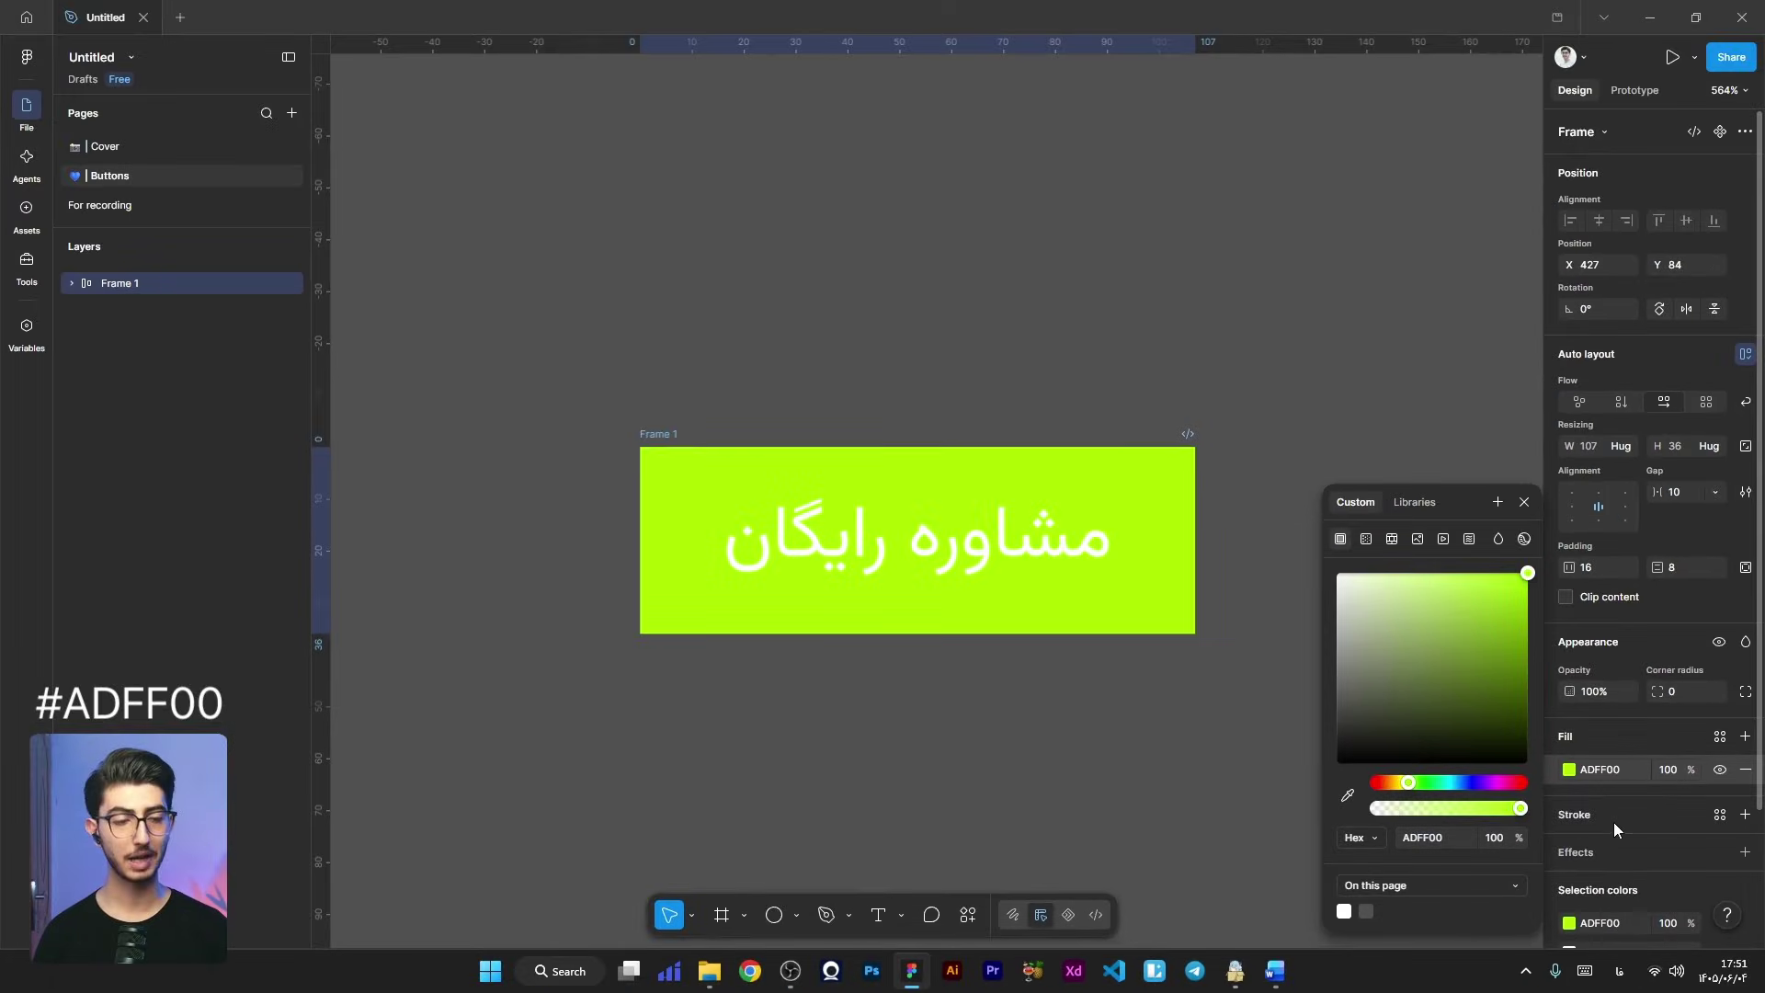
Step: Change the button text's fill to black (000000)
click(1044, 563)
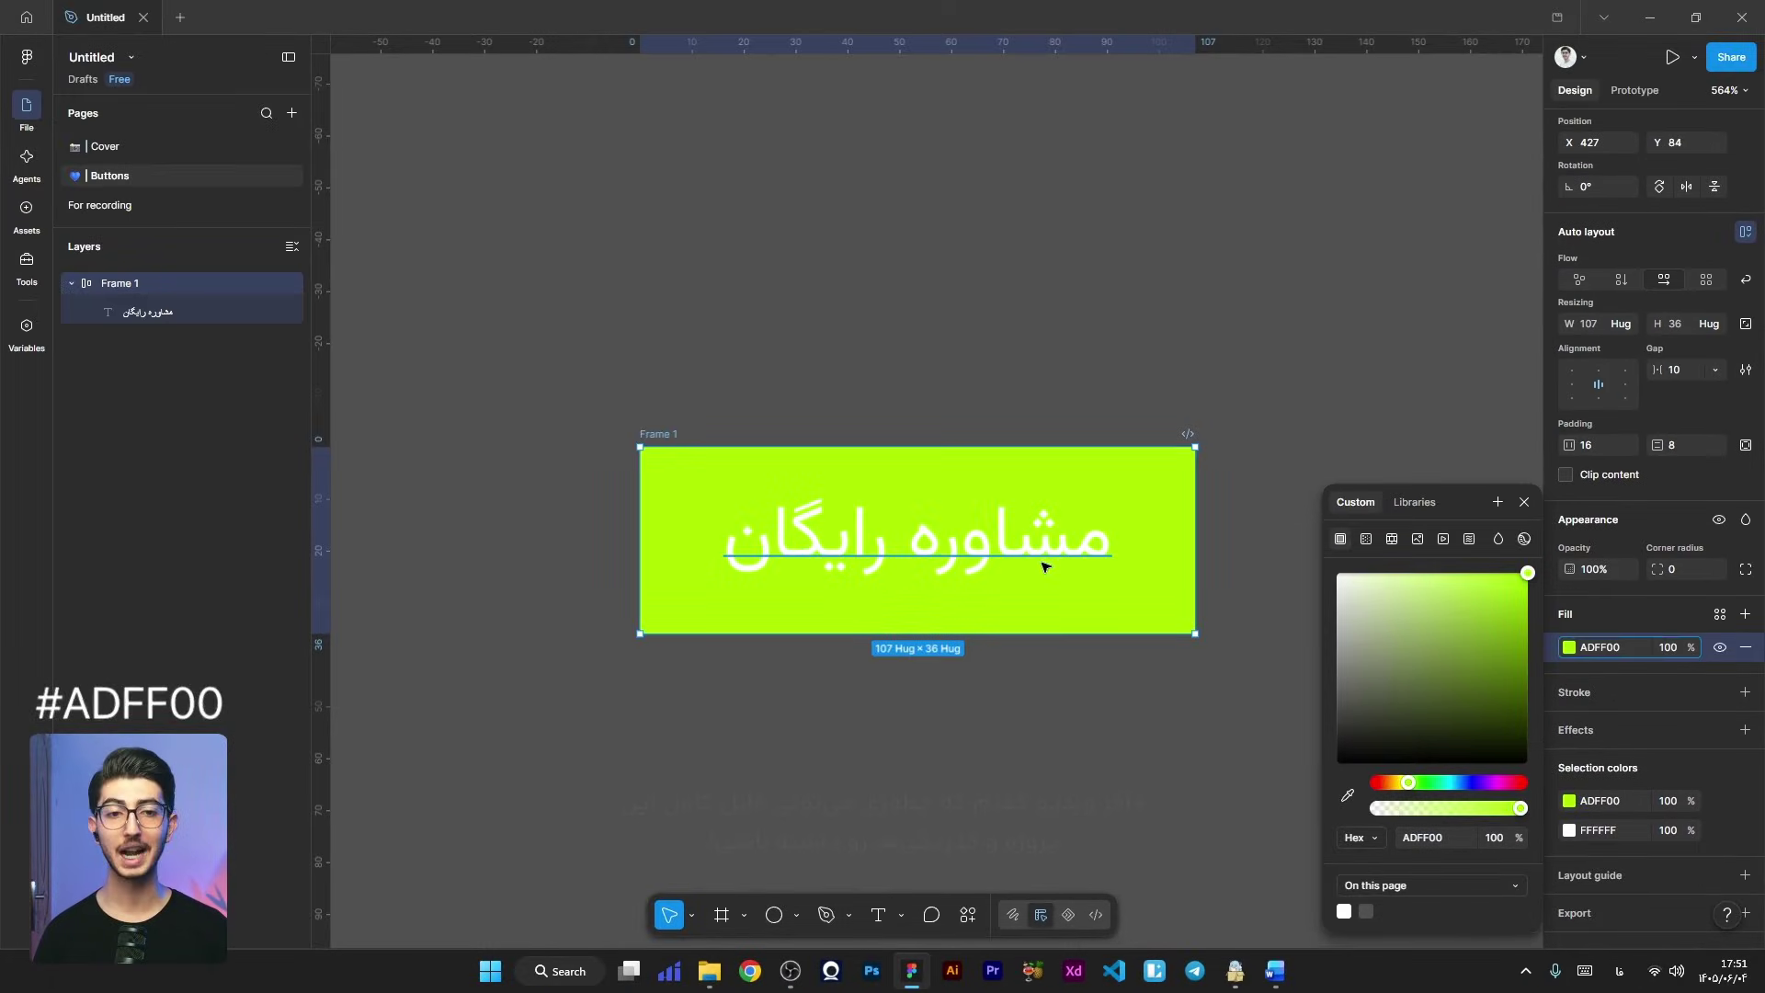
click(1569, 763)
drag(1424, 693, 1162, 935)
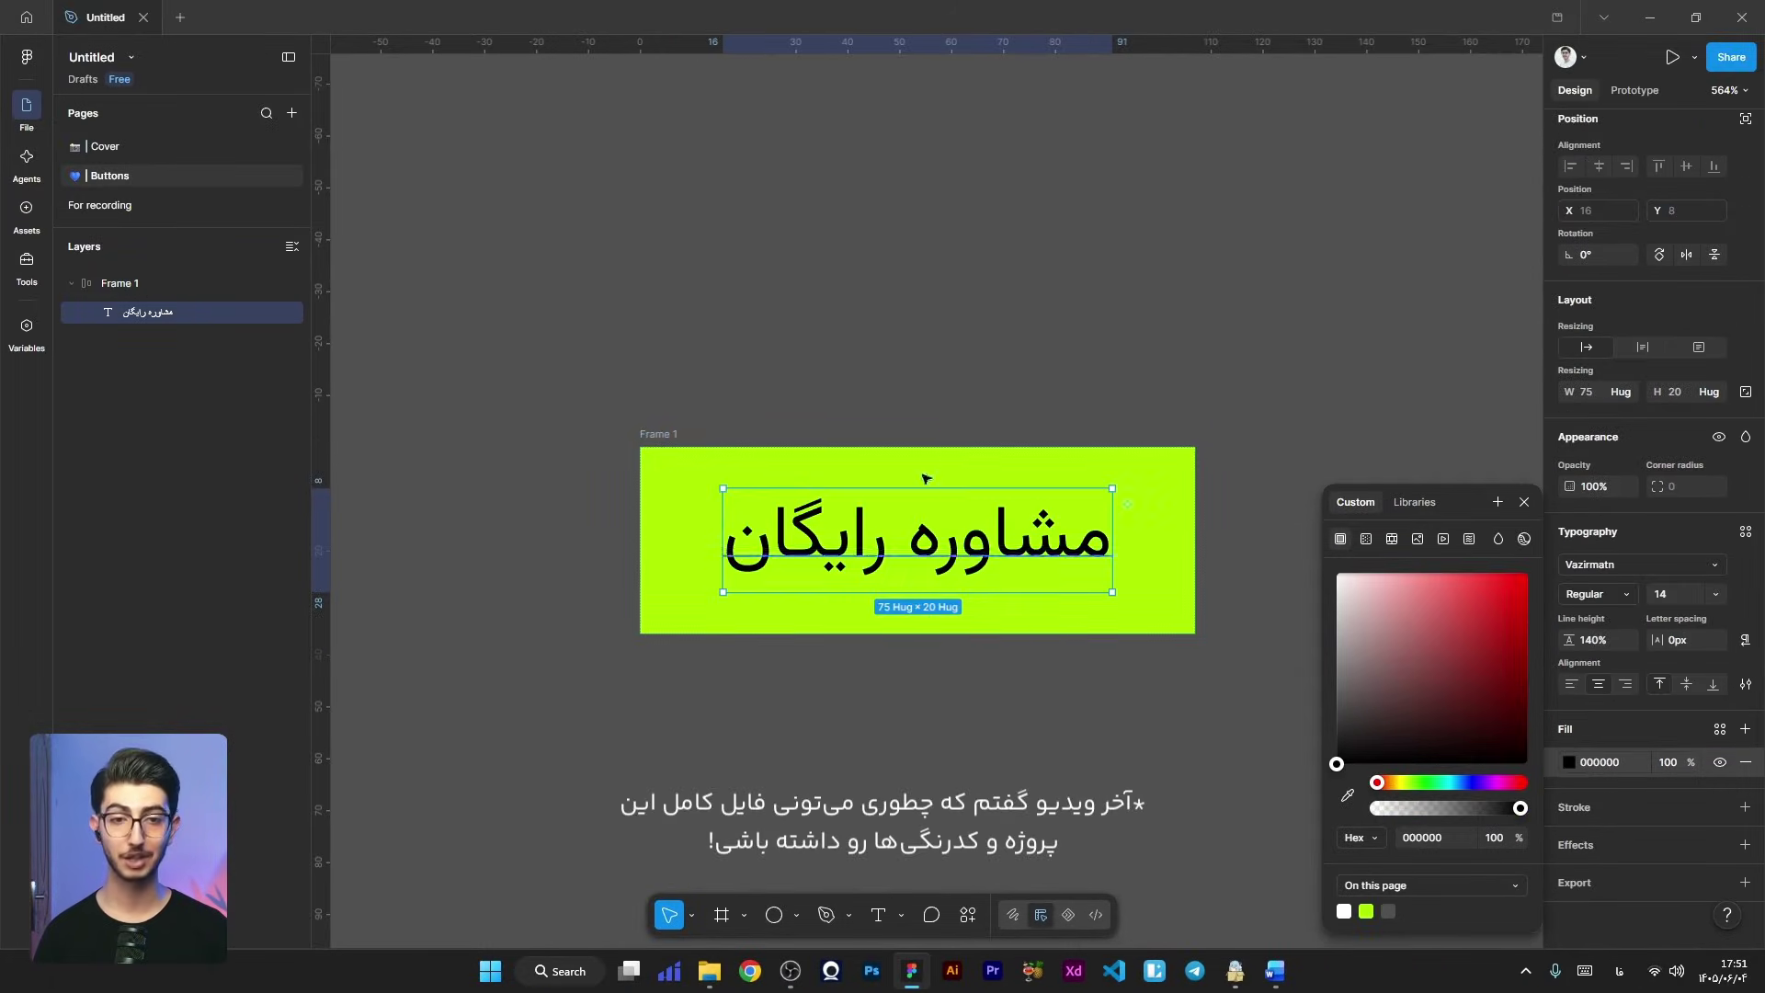
Step: Add a black inside stroke of weight 1 to the button frame and set its corner radius to 888
click(656, 434)
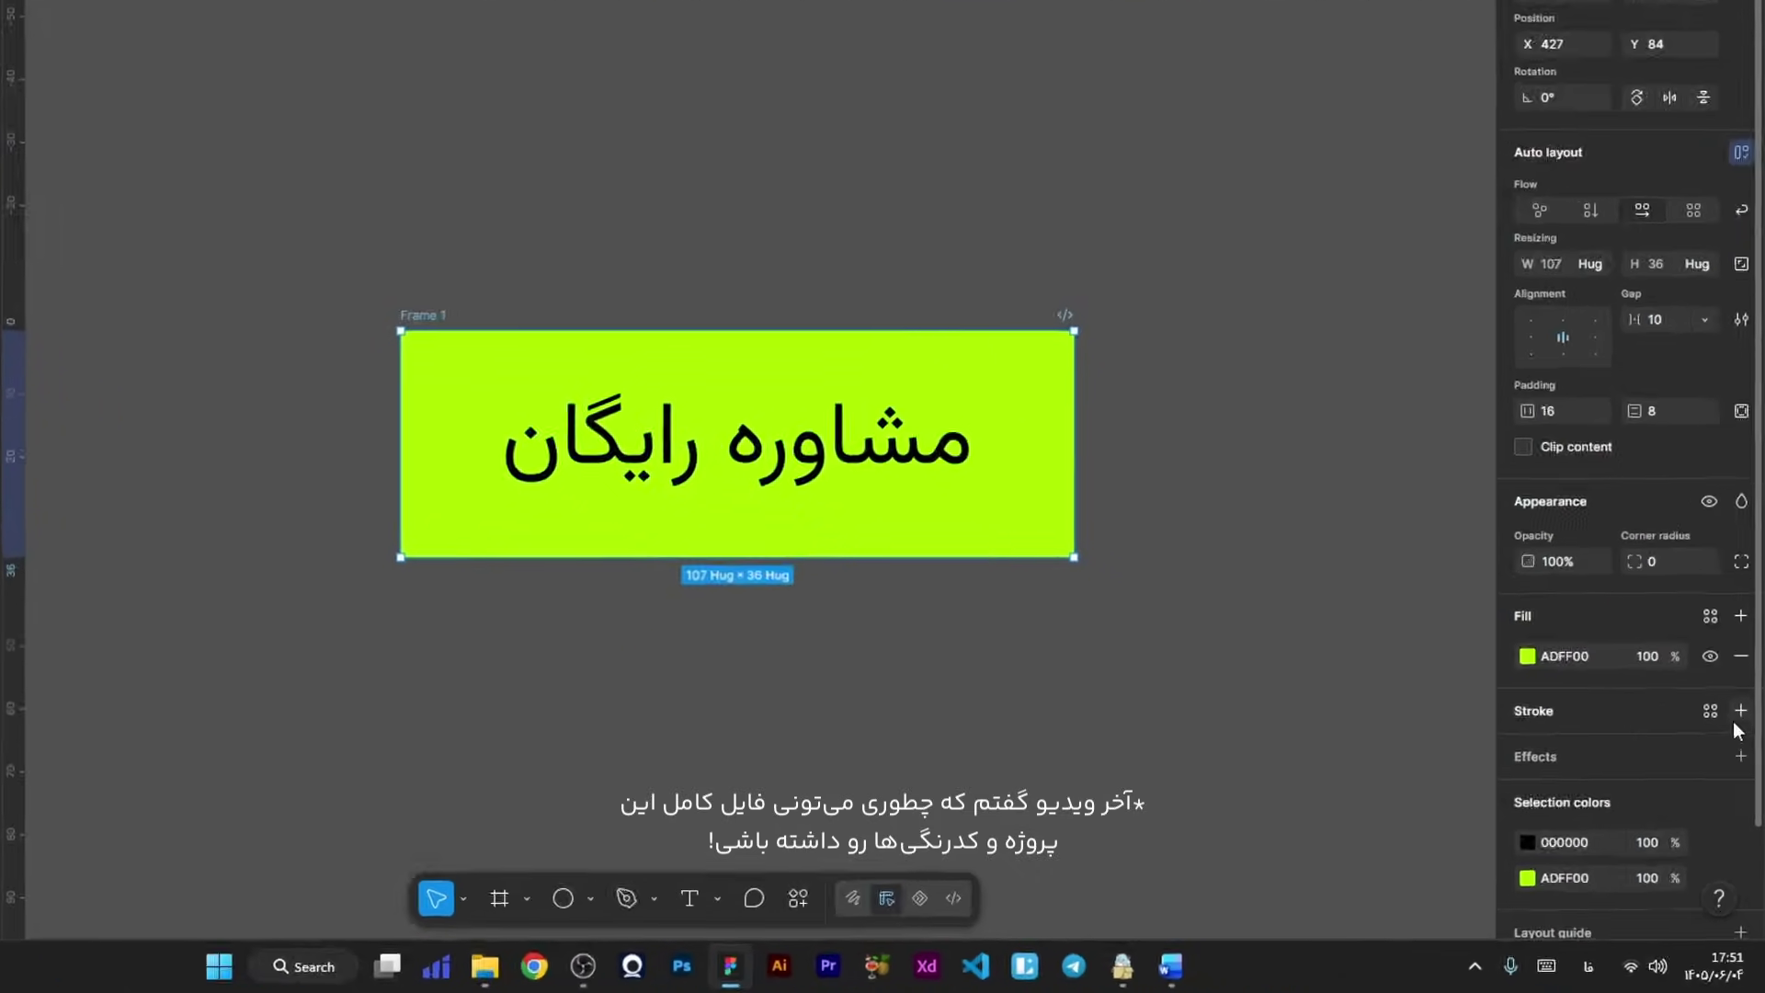
click(1745, 762)
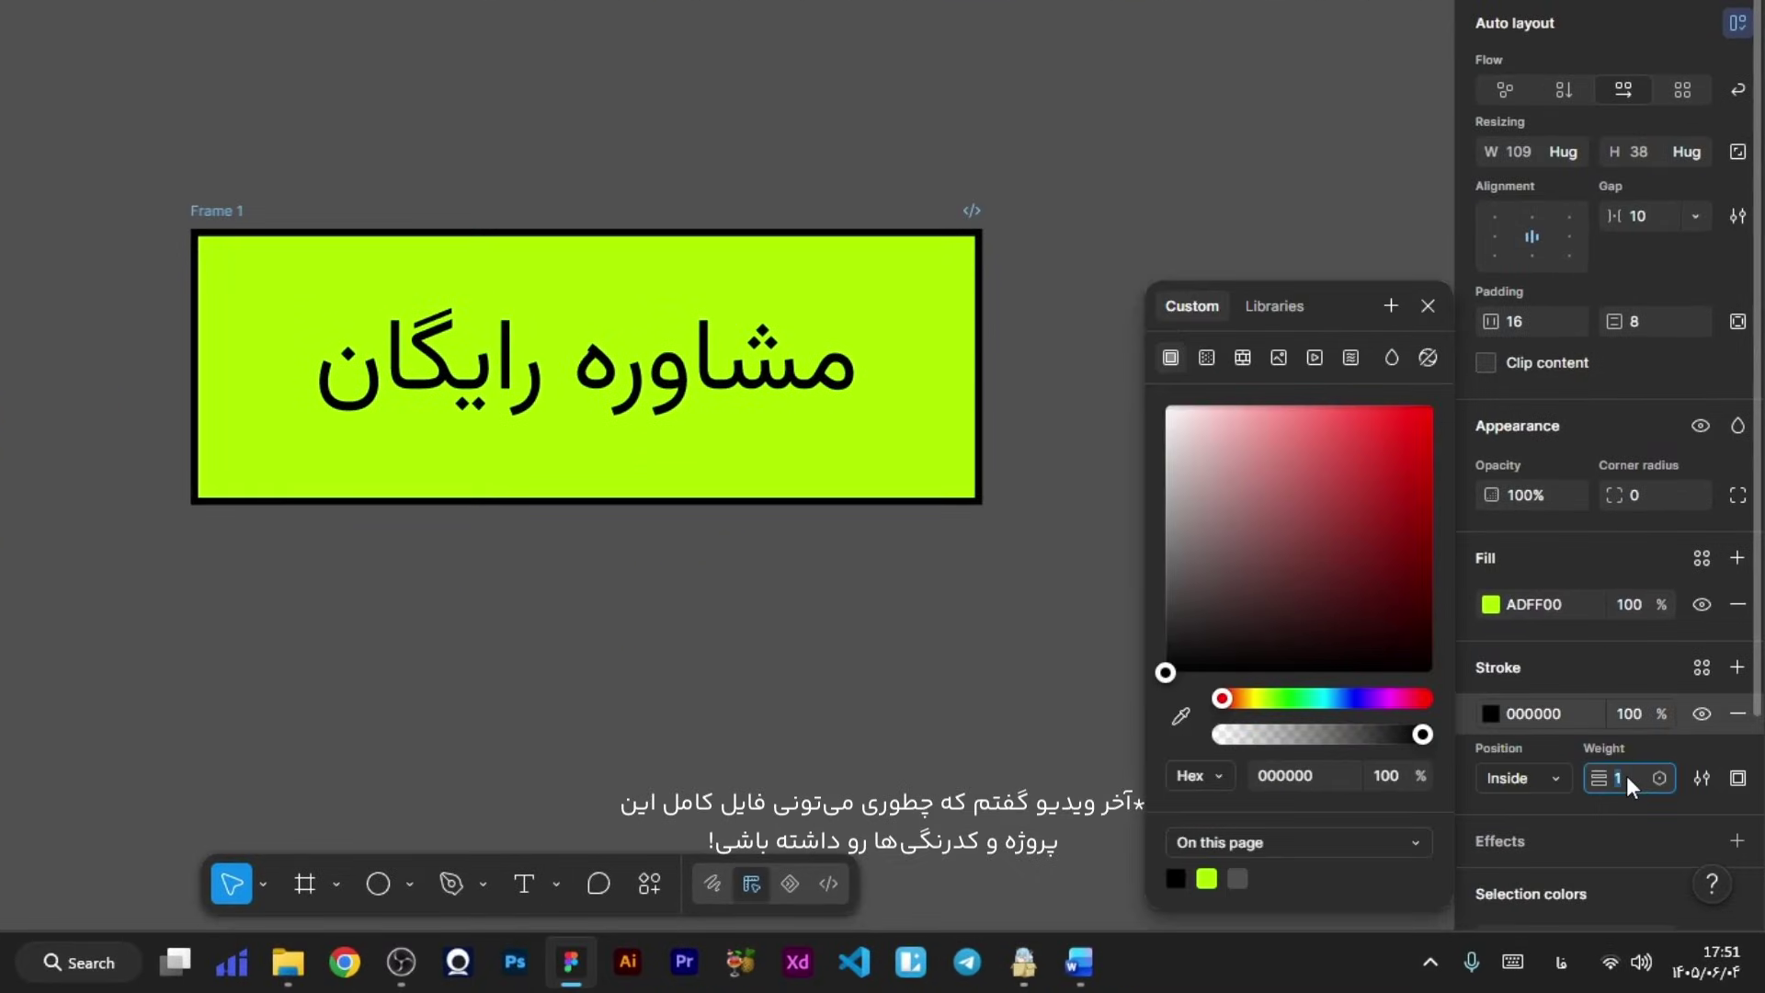
key(Return)
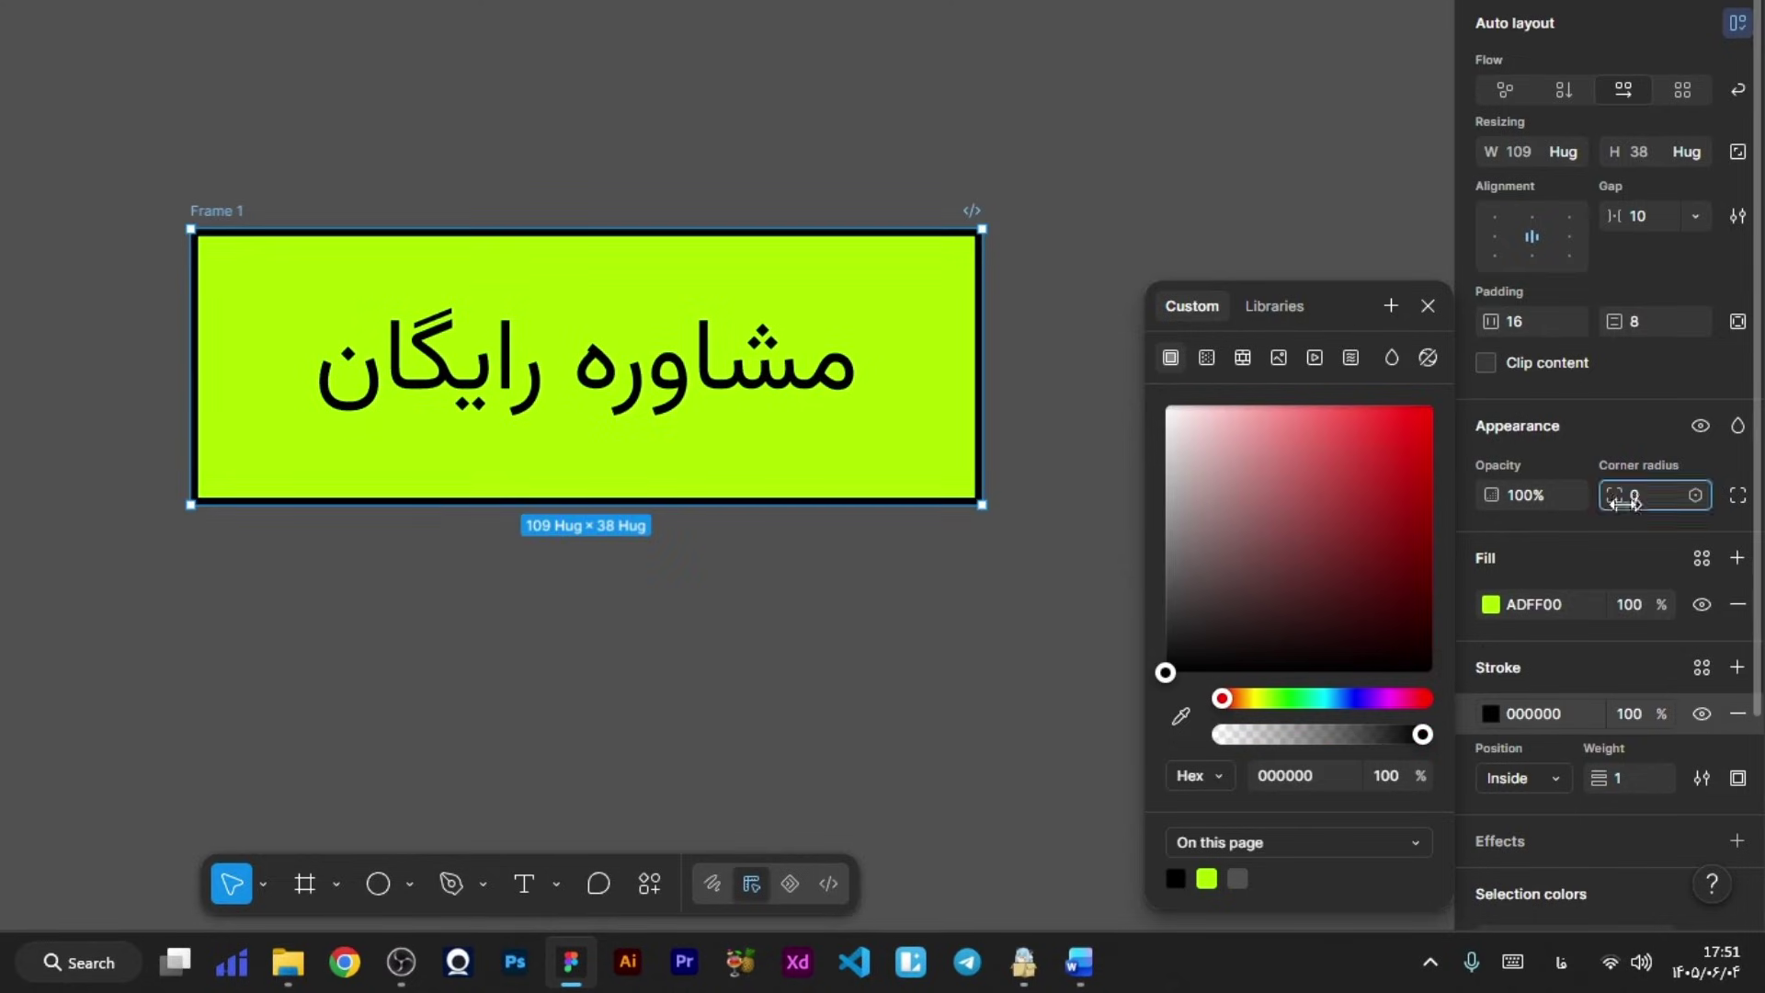
text(888)
key(Return)
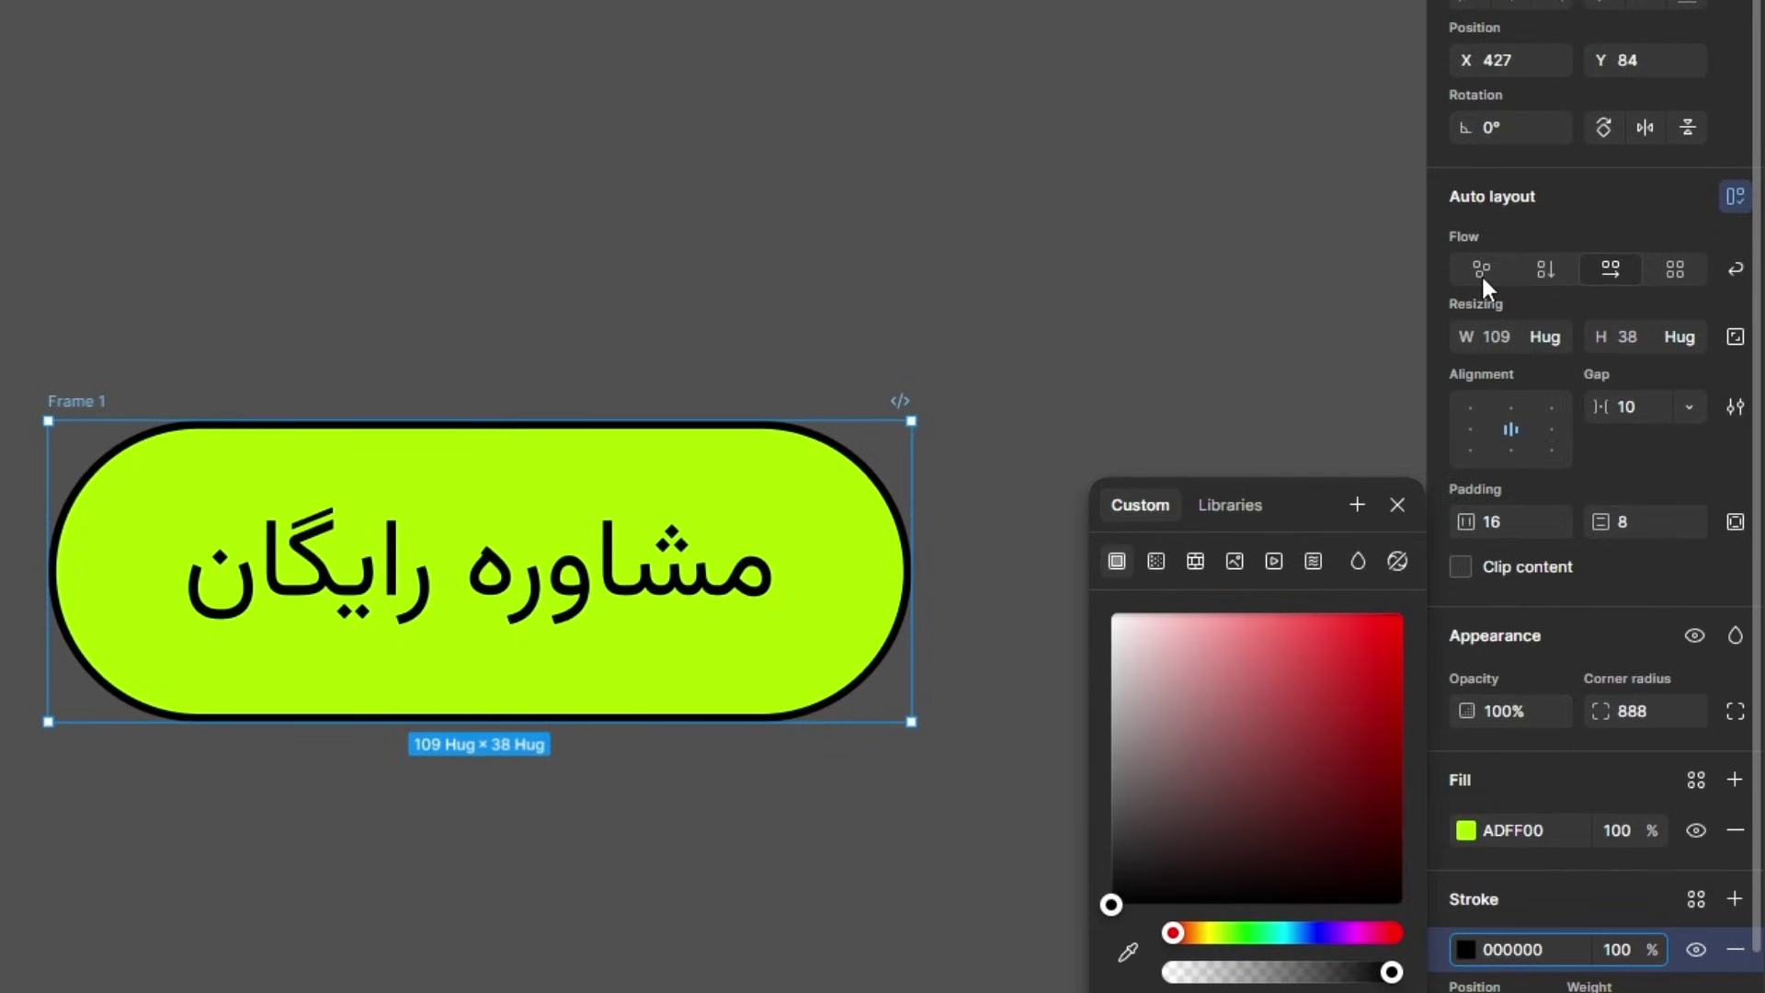
Step: Remove auto layout from the button frame and apply vertical trim to its text
click(1482, 272)
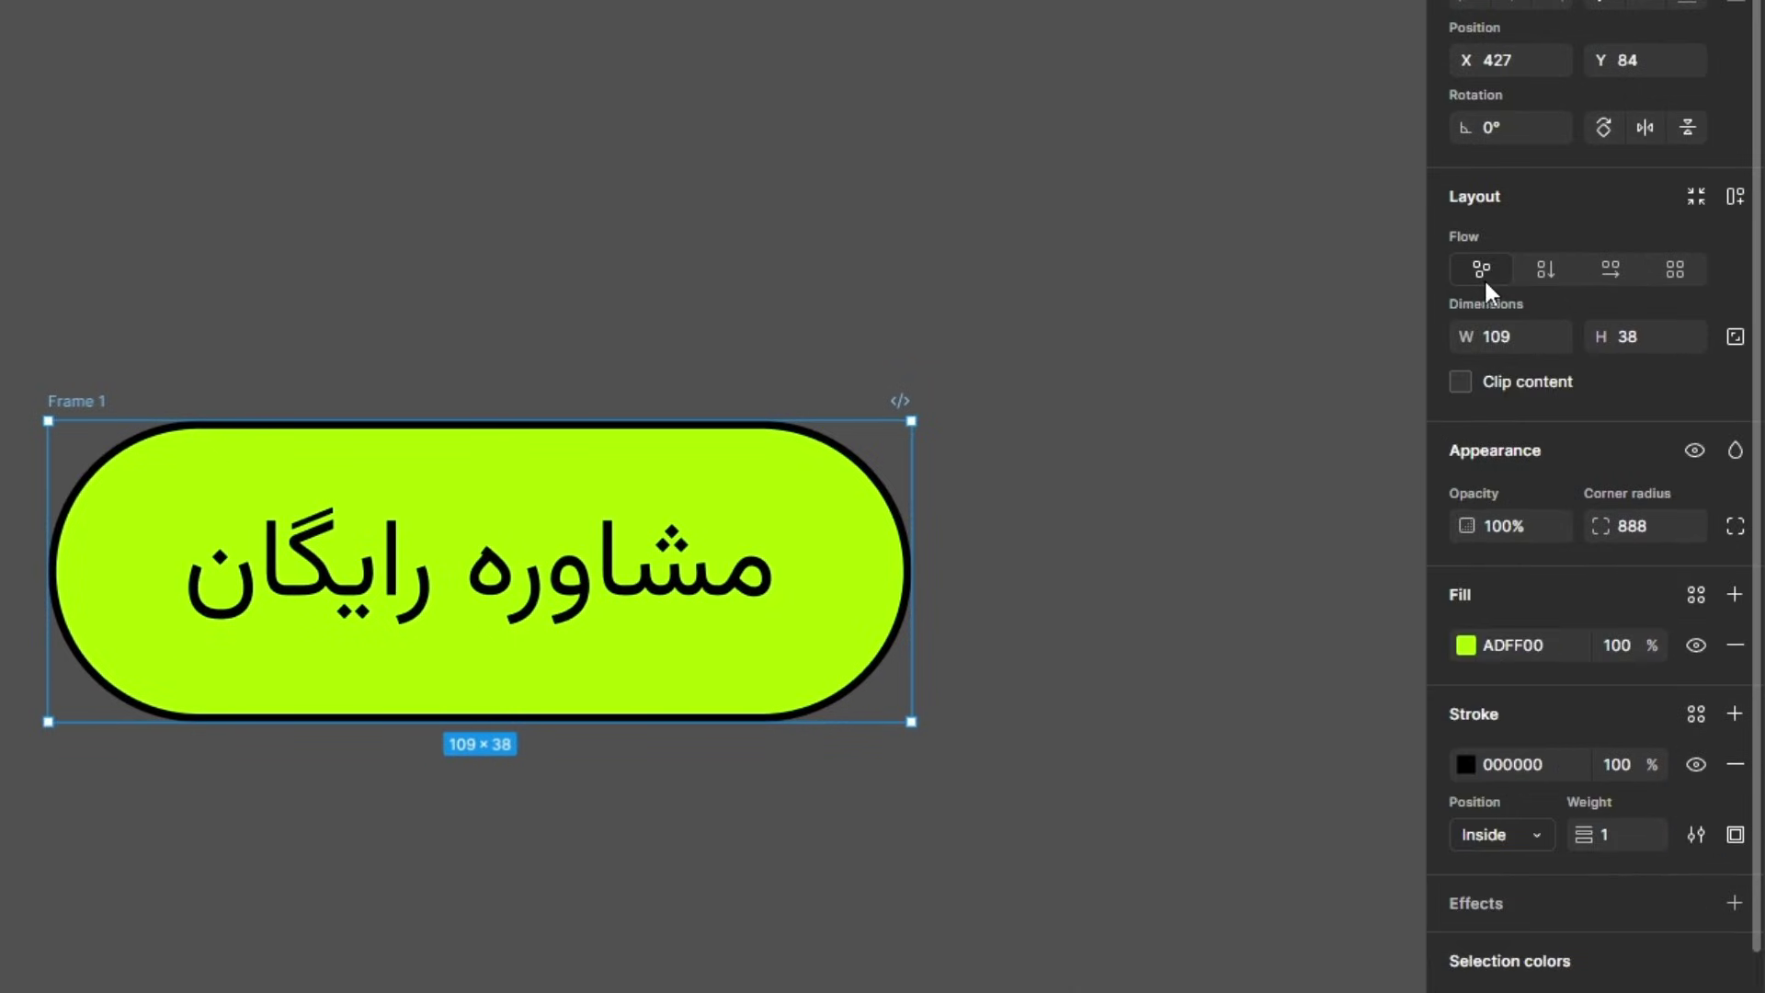
click(625, 574)
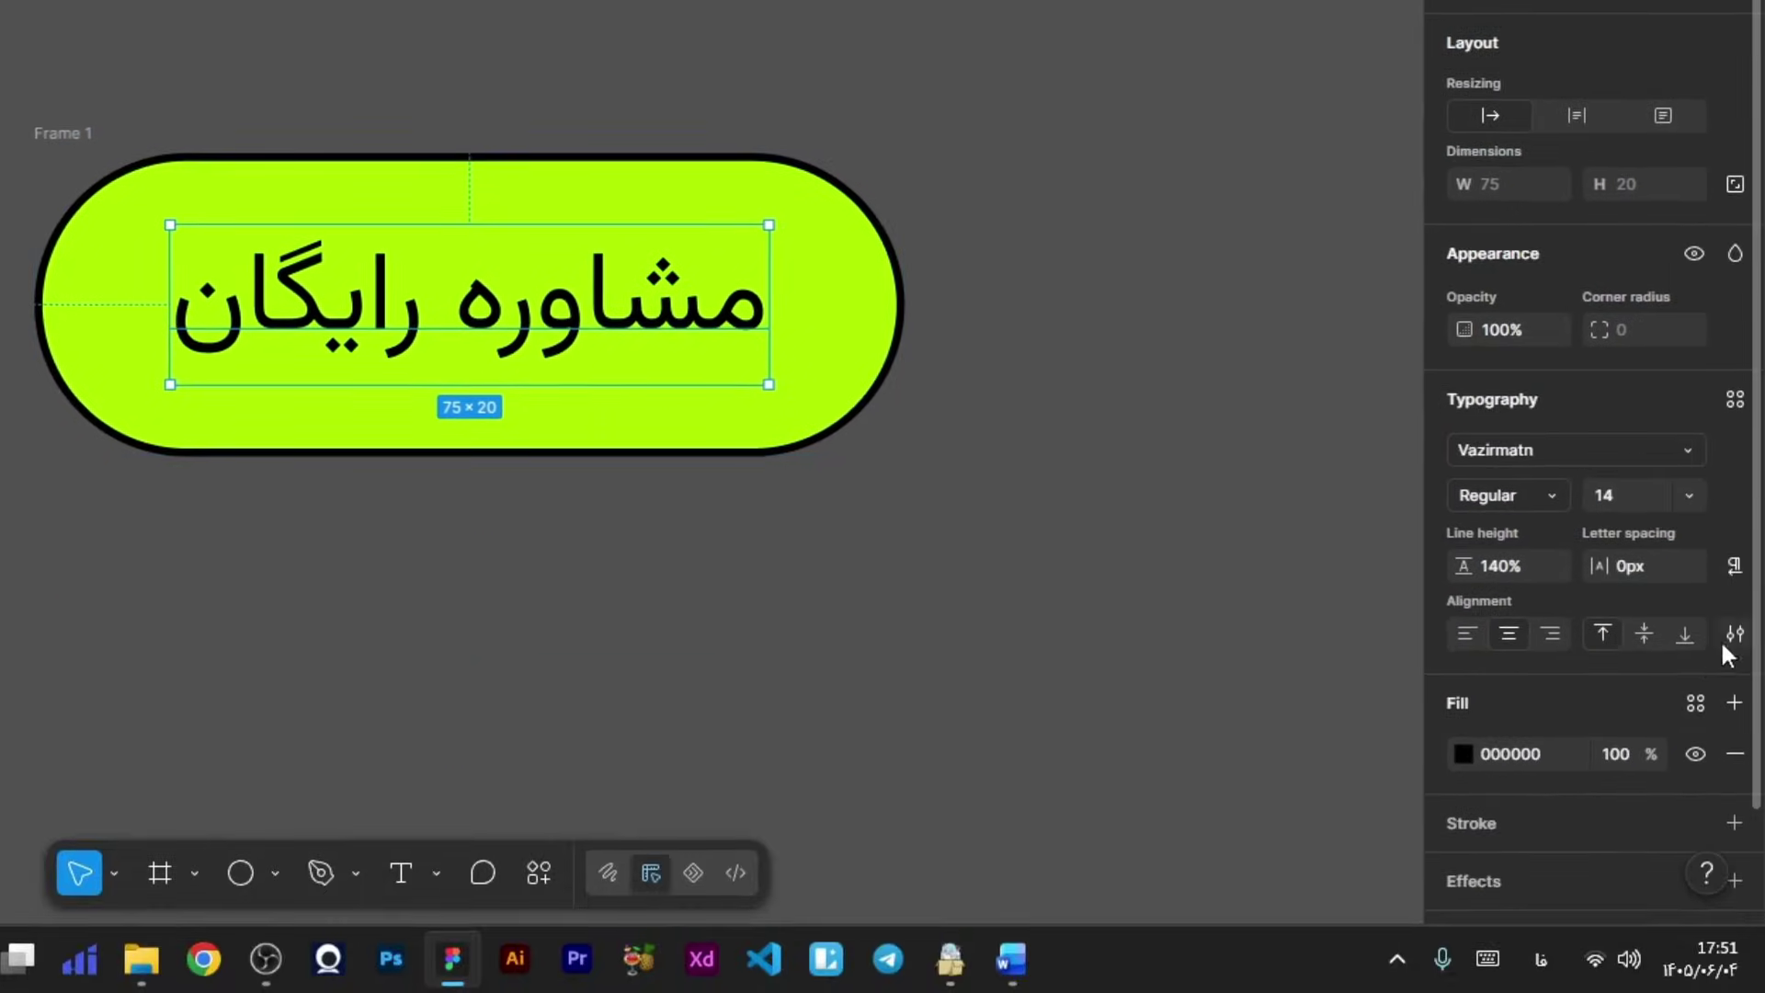
click(1734, 636)
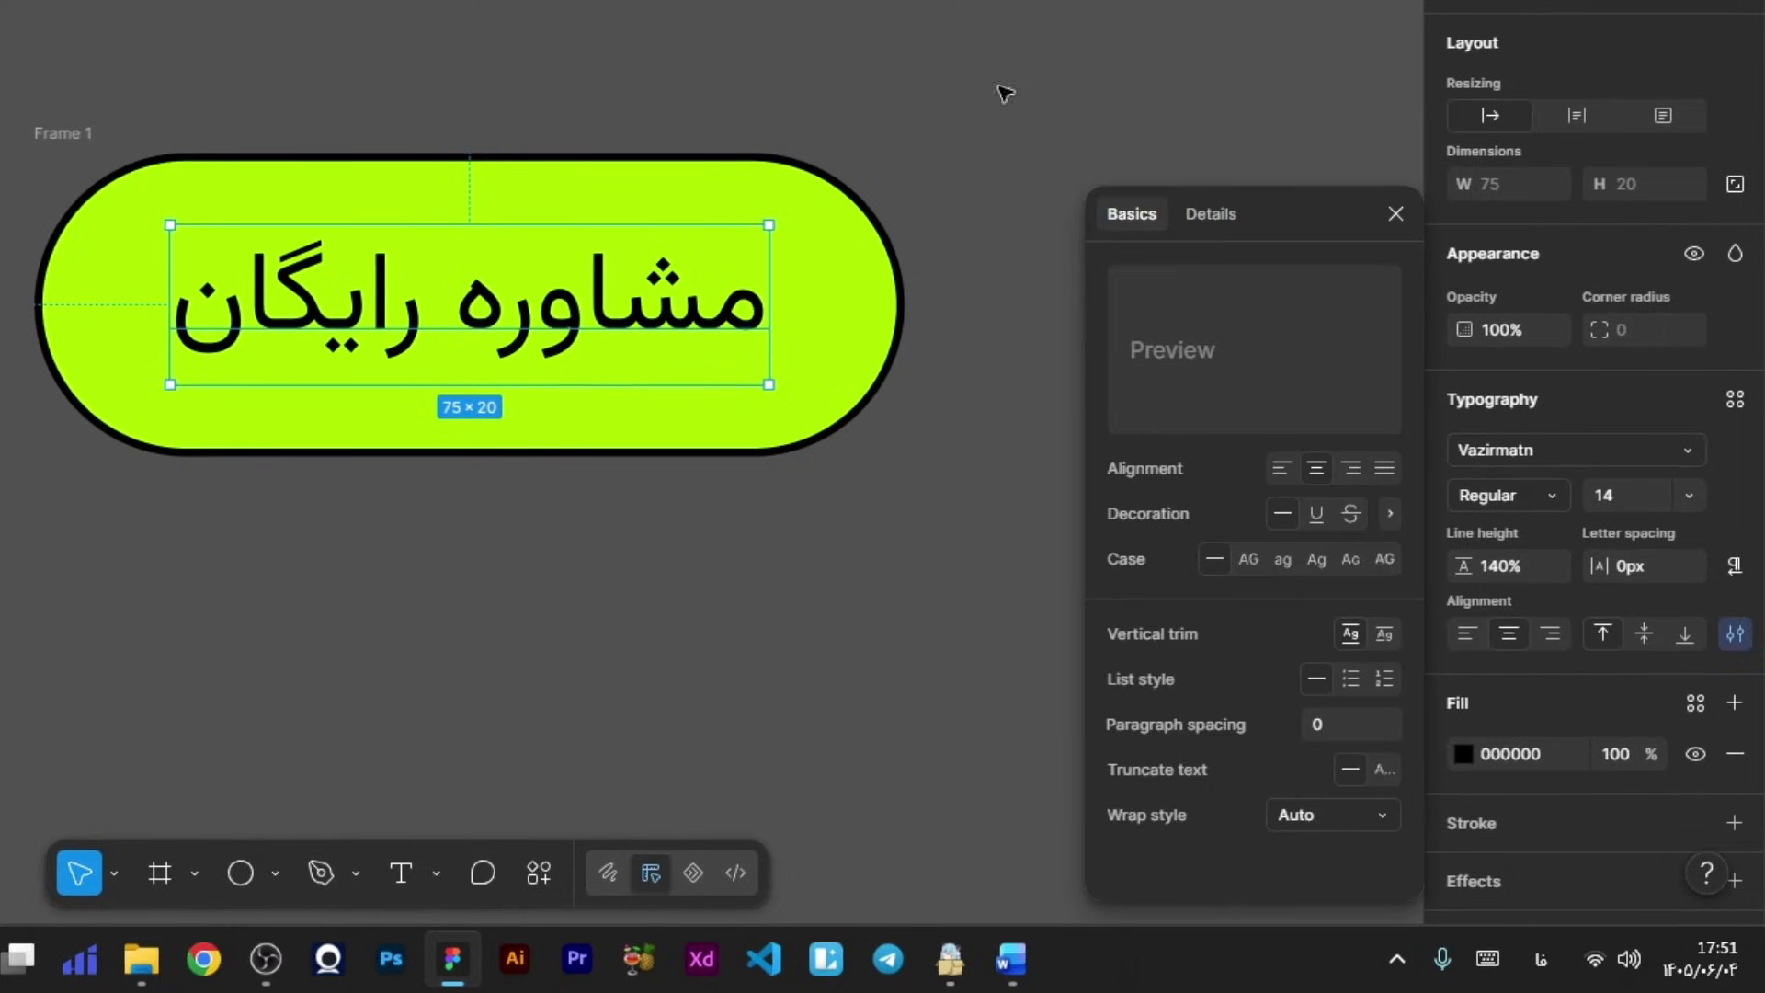
click(1383, 633)
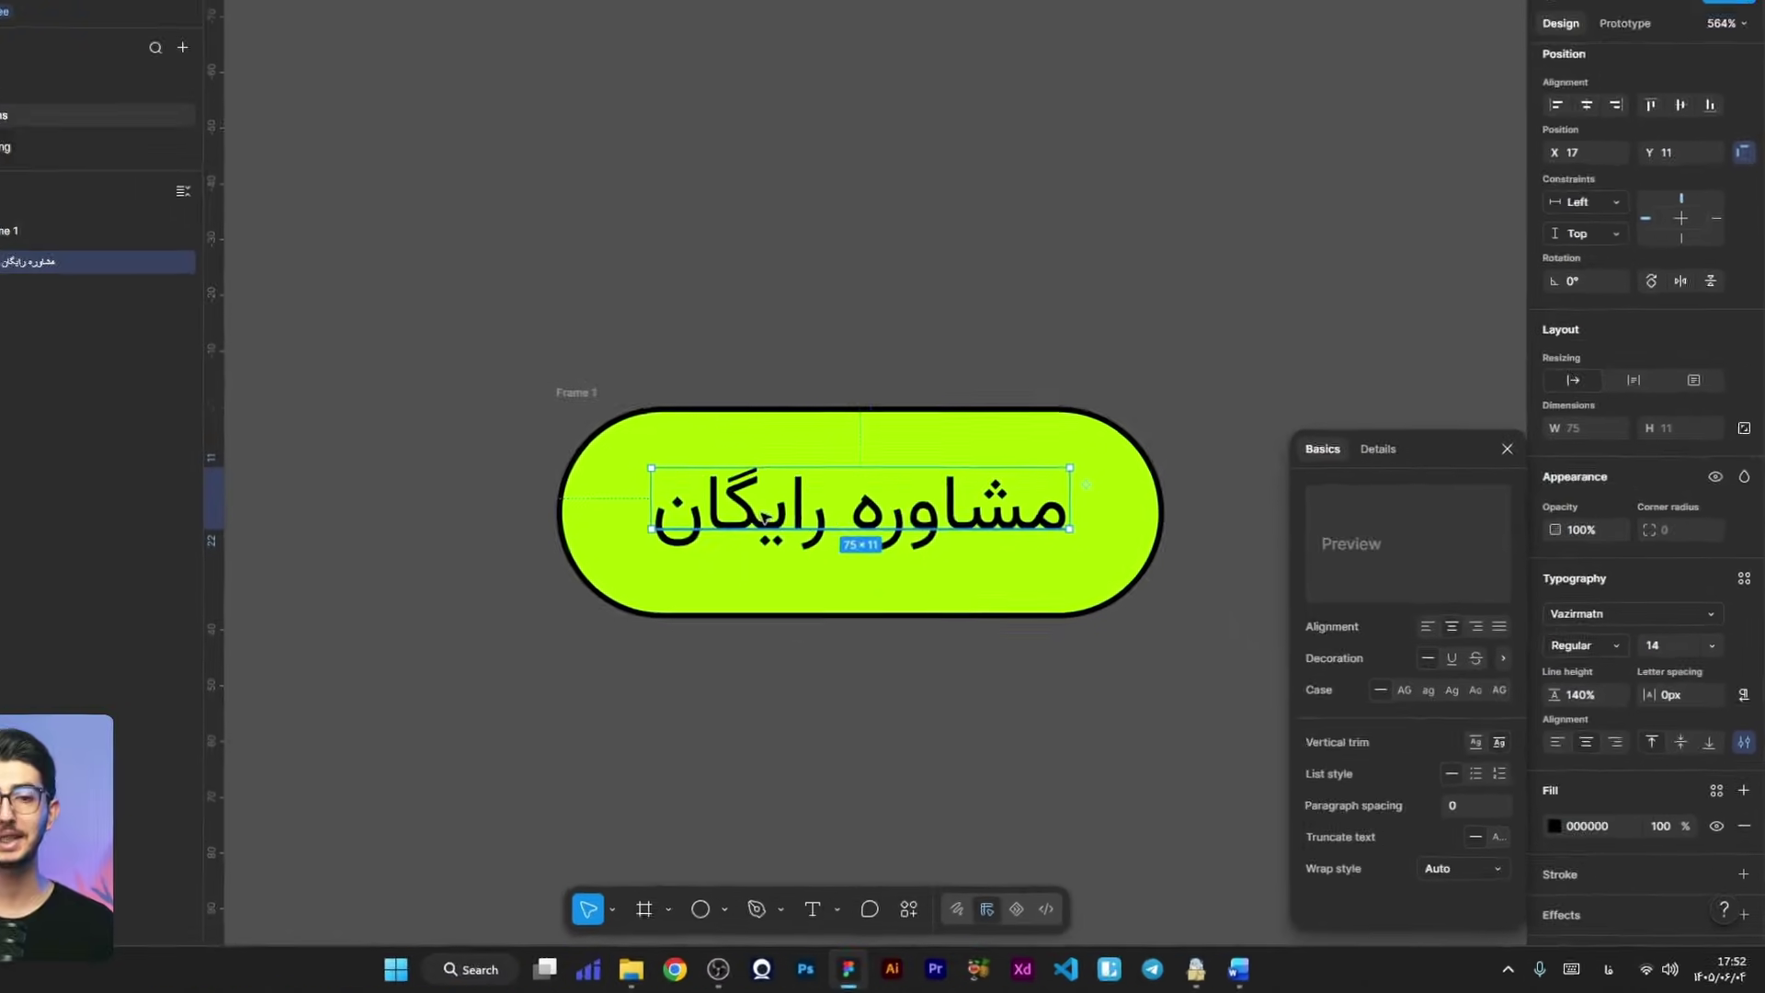
Step: Wrap the button text in its own auto layout frame with 0 padding on both axes and place it at X 17, Y 10
right_click(333, 289)
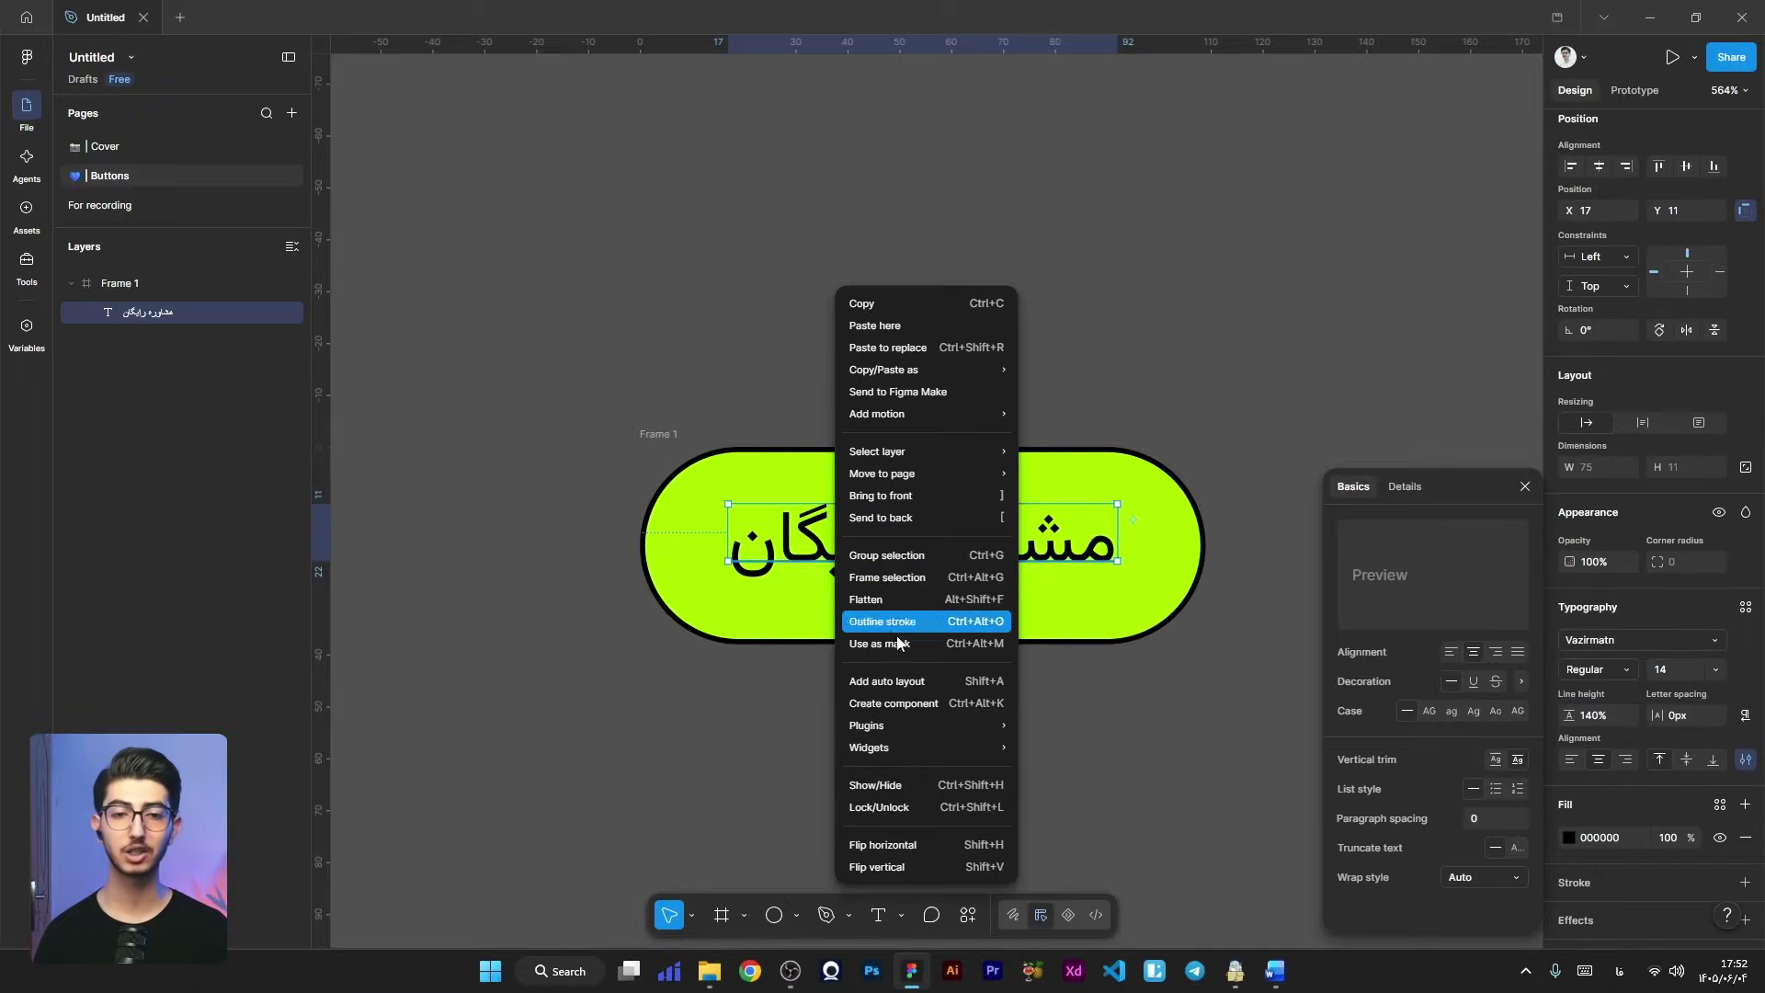
click(887, 681)
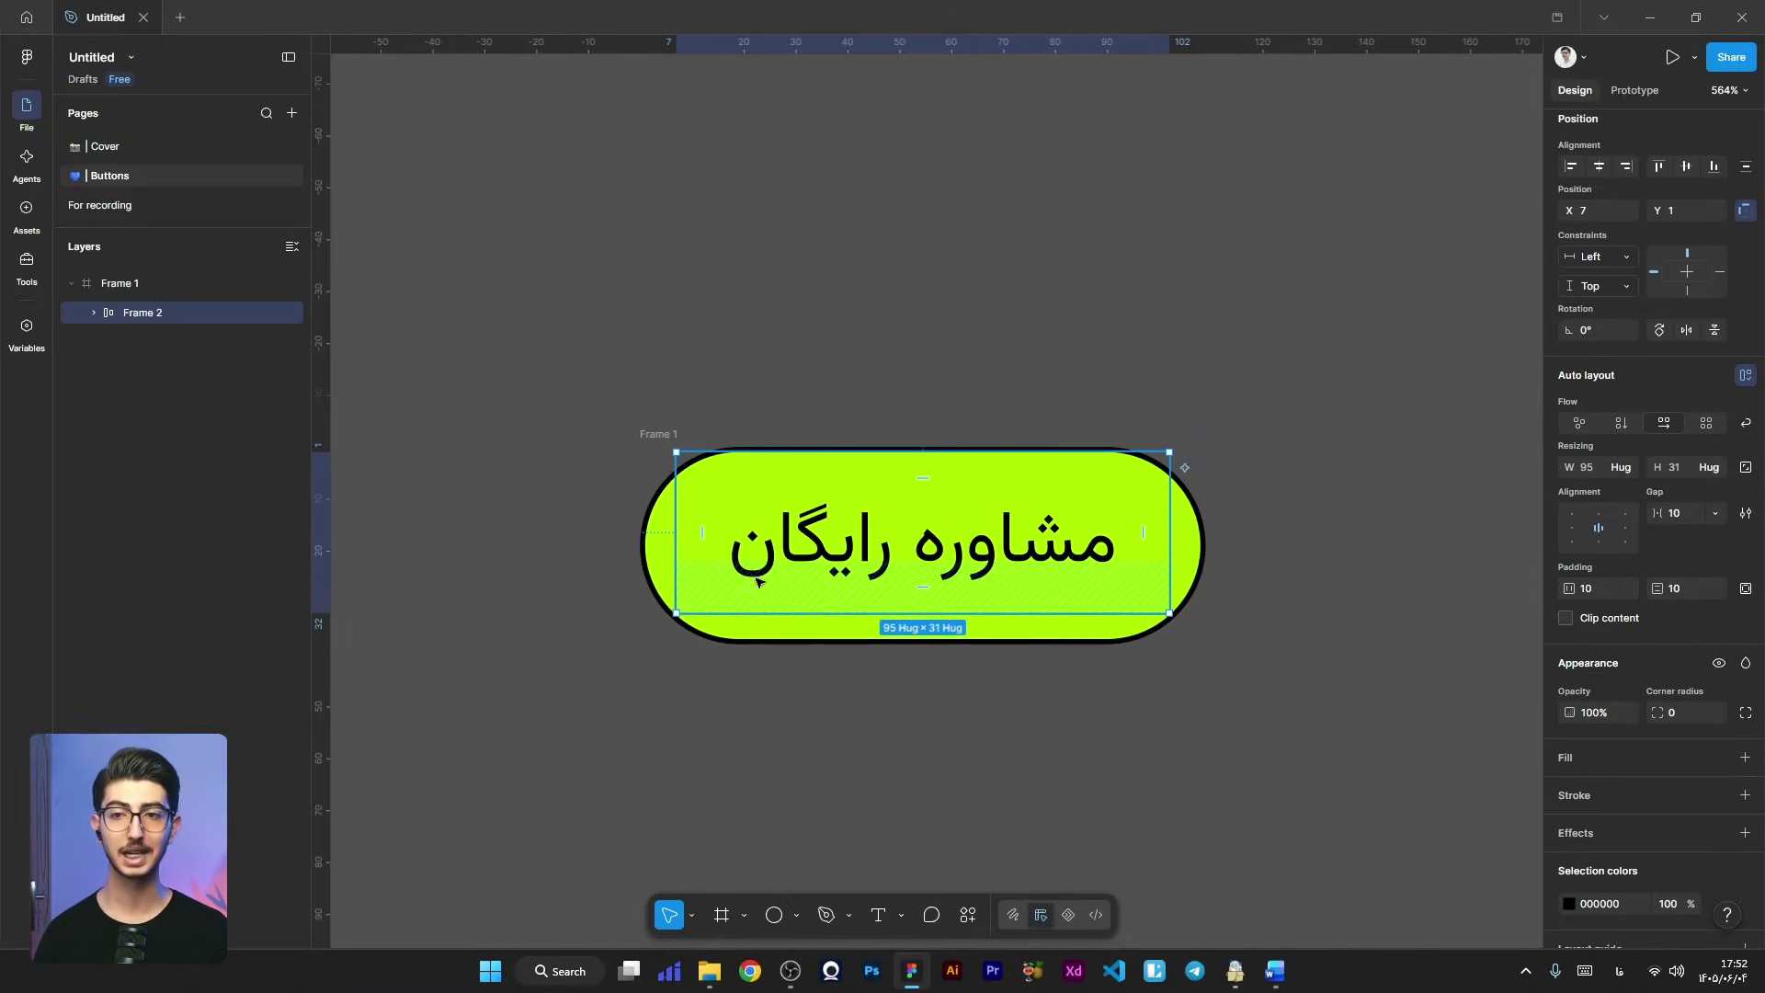
click(1623, 596)
text(0)
key(Tab)
text(0)
key(Return)
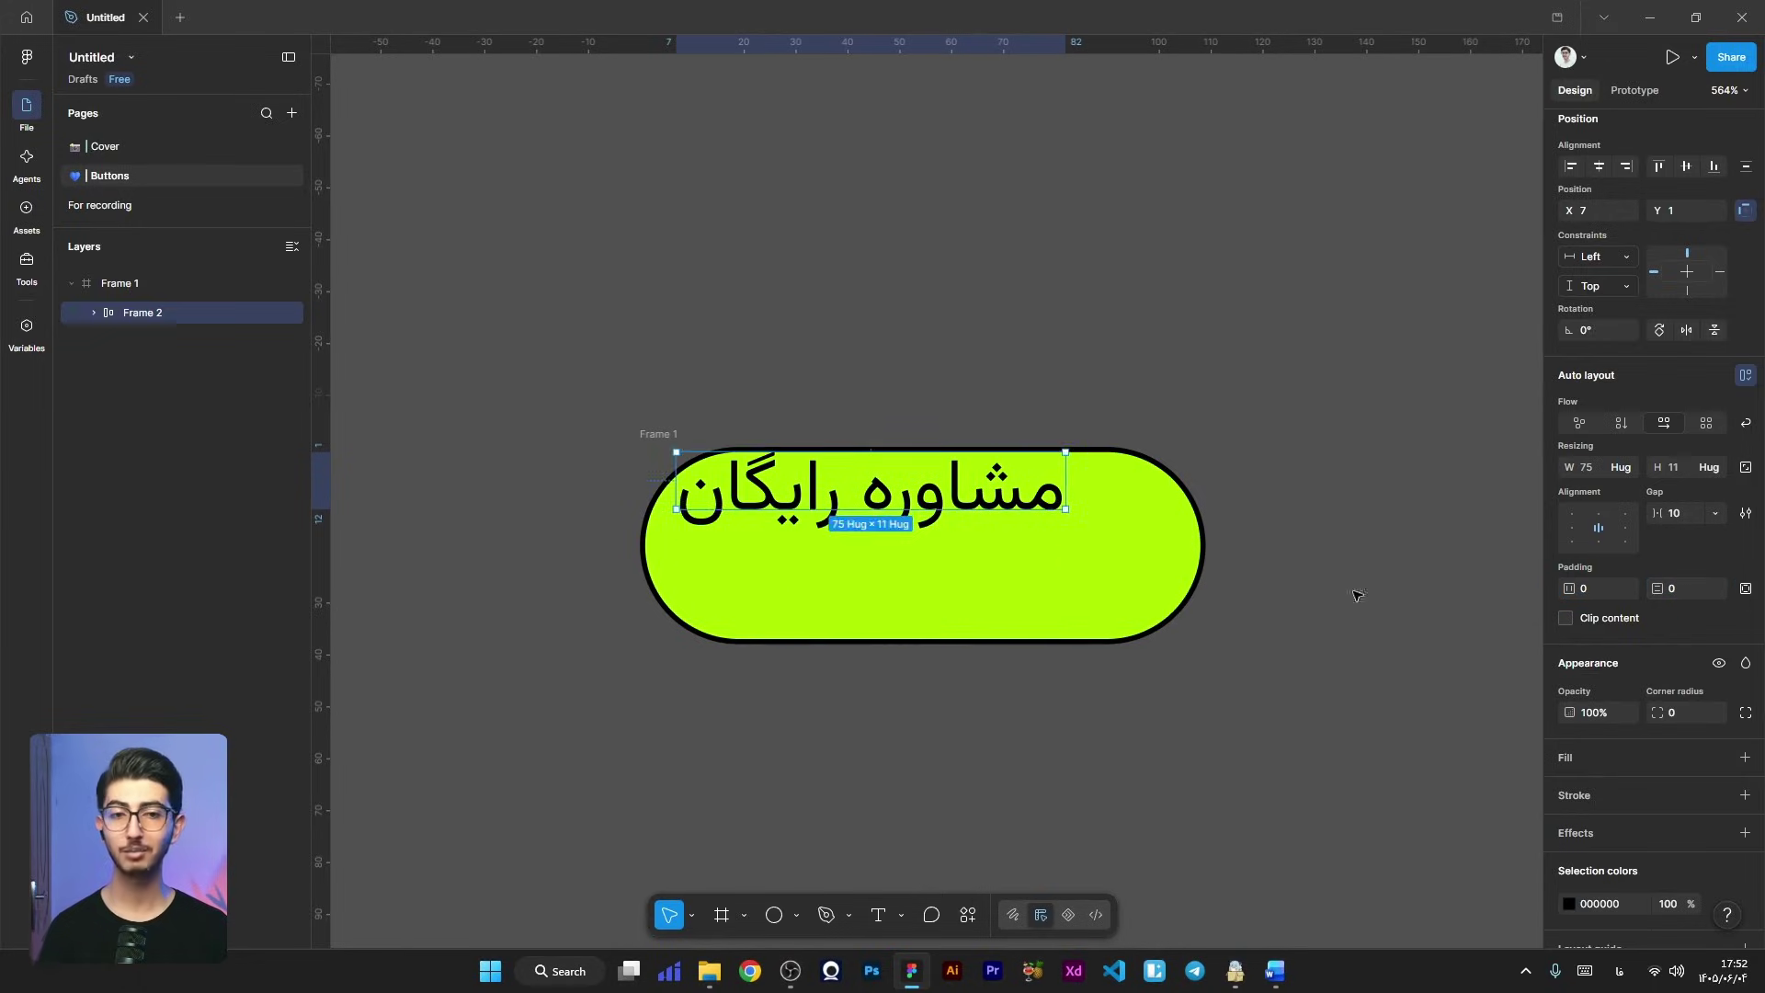
drag(994, 523, 993, 530)
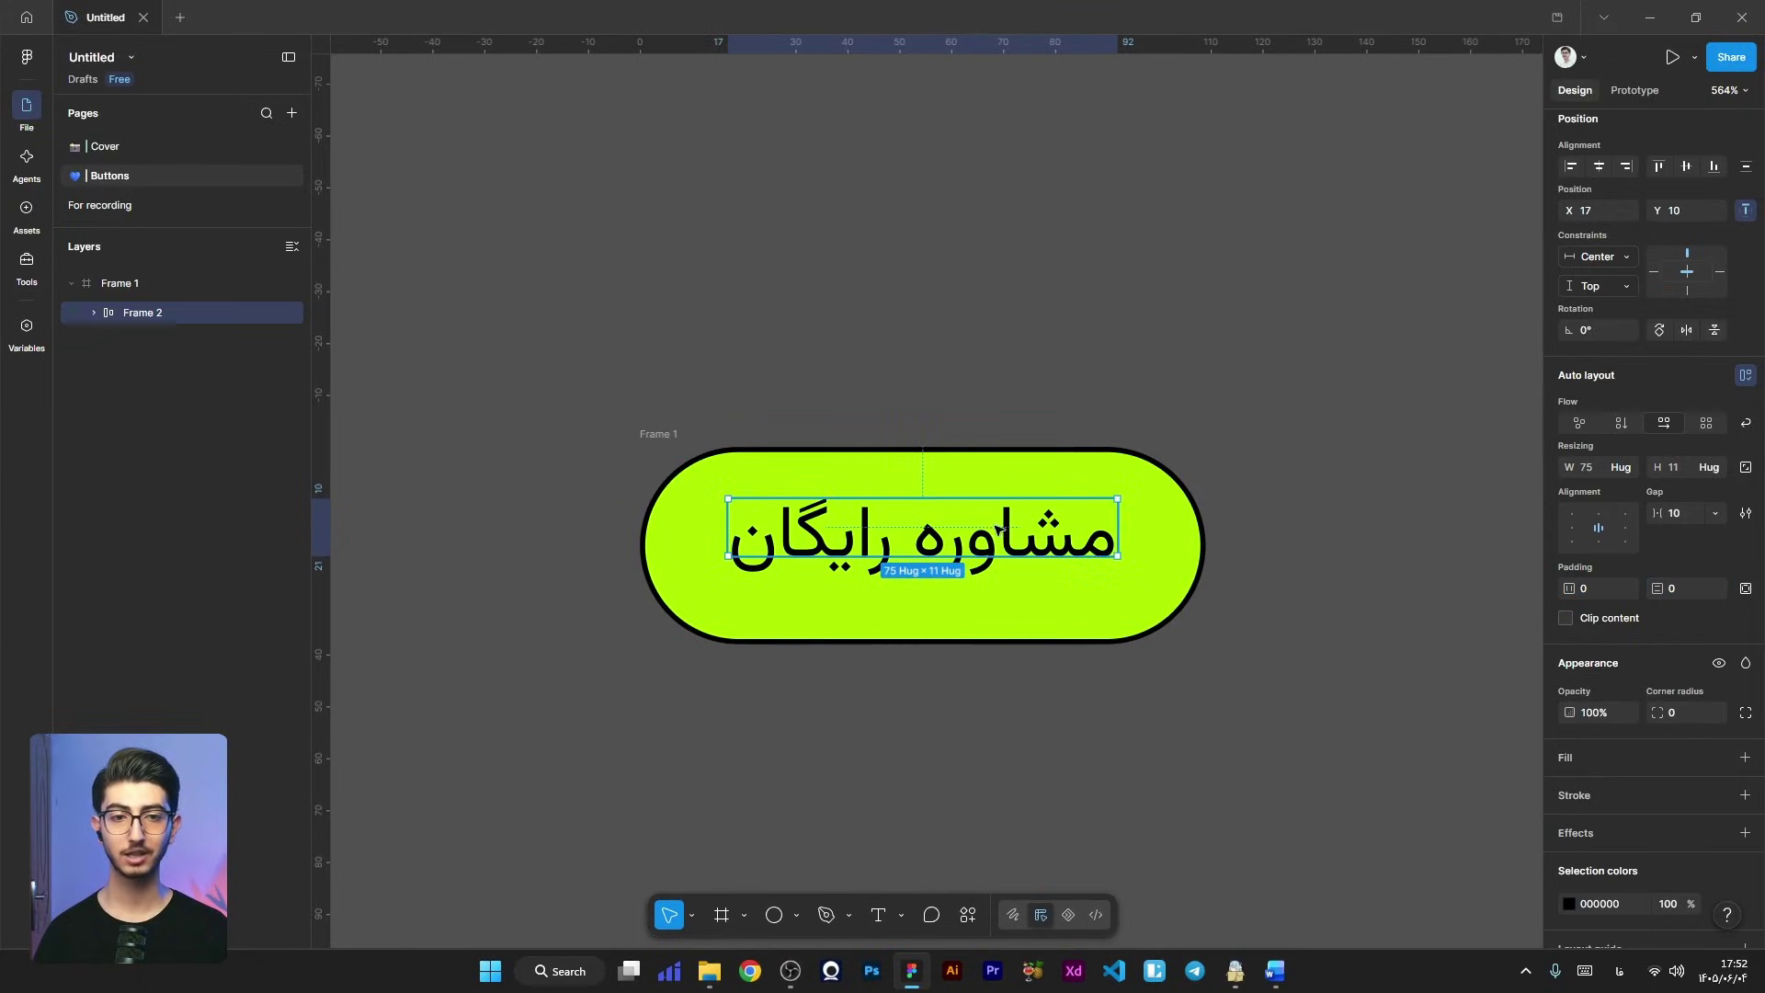
Step: Duplicate the text inside the inner frame to make three copies and stack them with a vertical flow
click(93, 312)
mouse_move(179, 344)
mouse_down()
mouse_move(220, 322)
mouse_move(213, 347)
mouse_up()
key(alt)
click(178, 306)
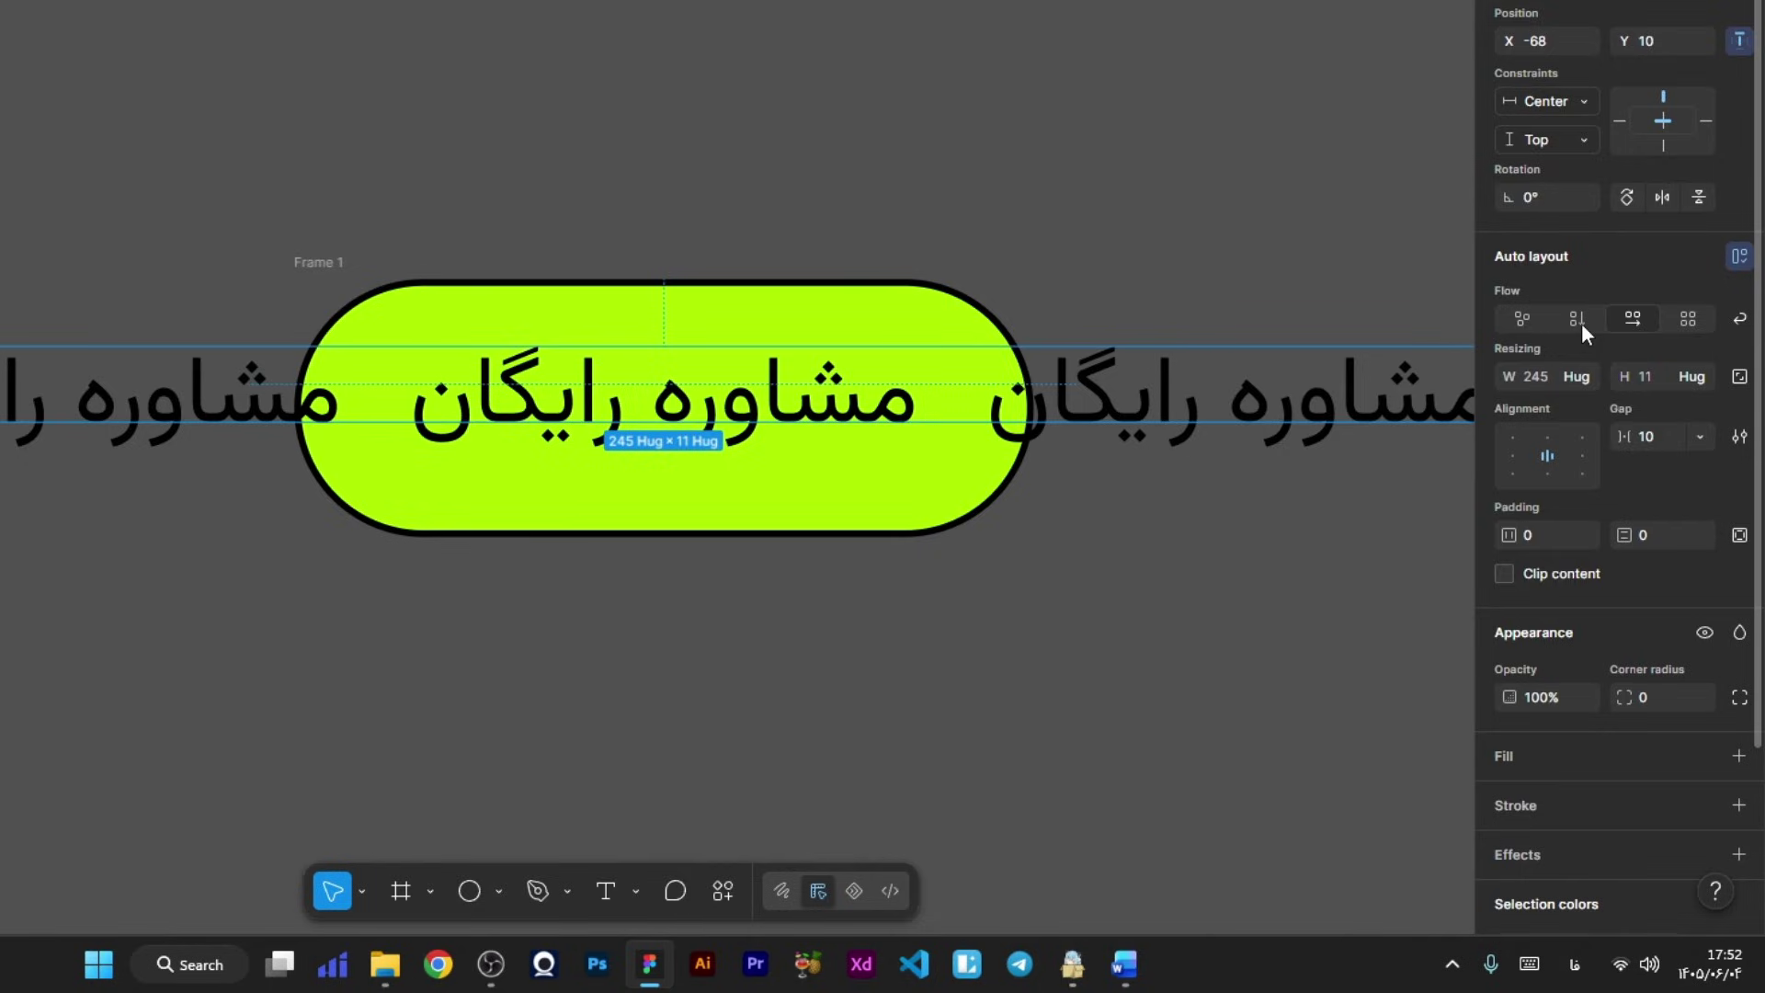
click(1579, 315)
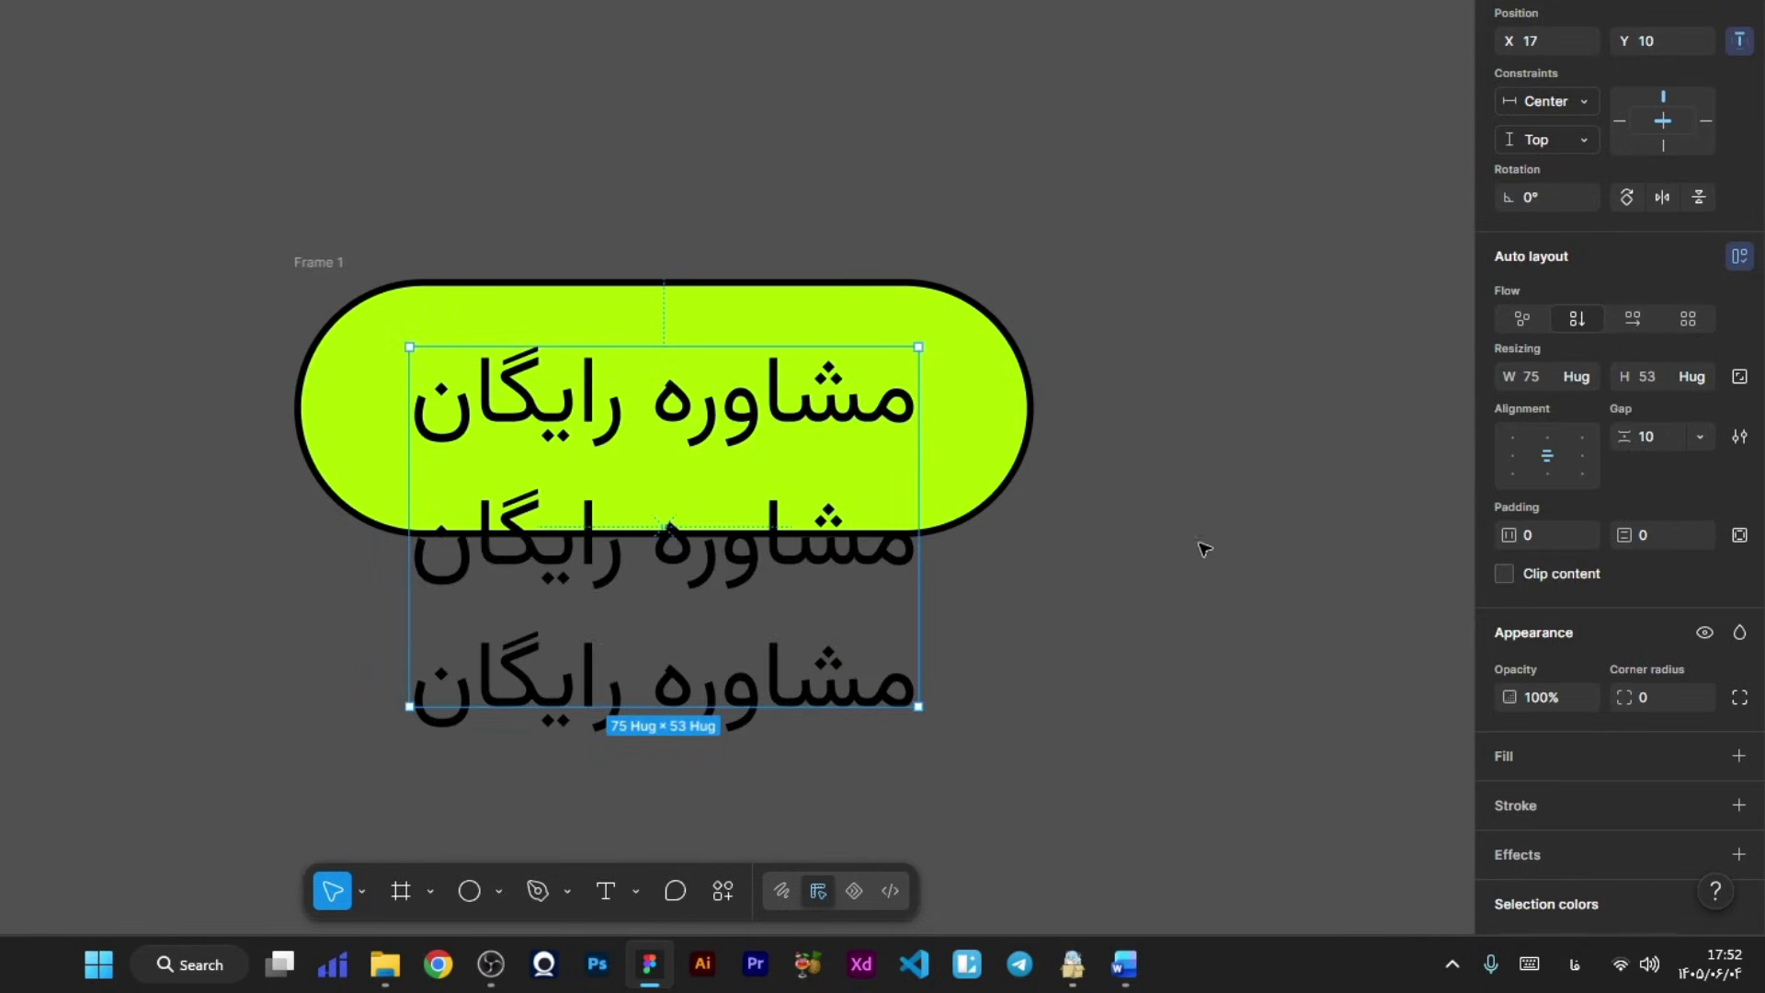
Step: Turn on content clipping for the inner text frame and set its gap to 5
click(1506, 573)
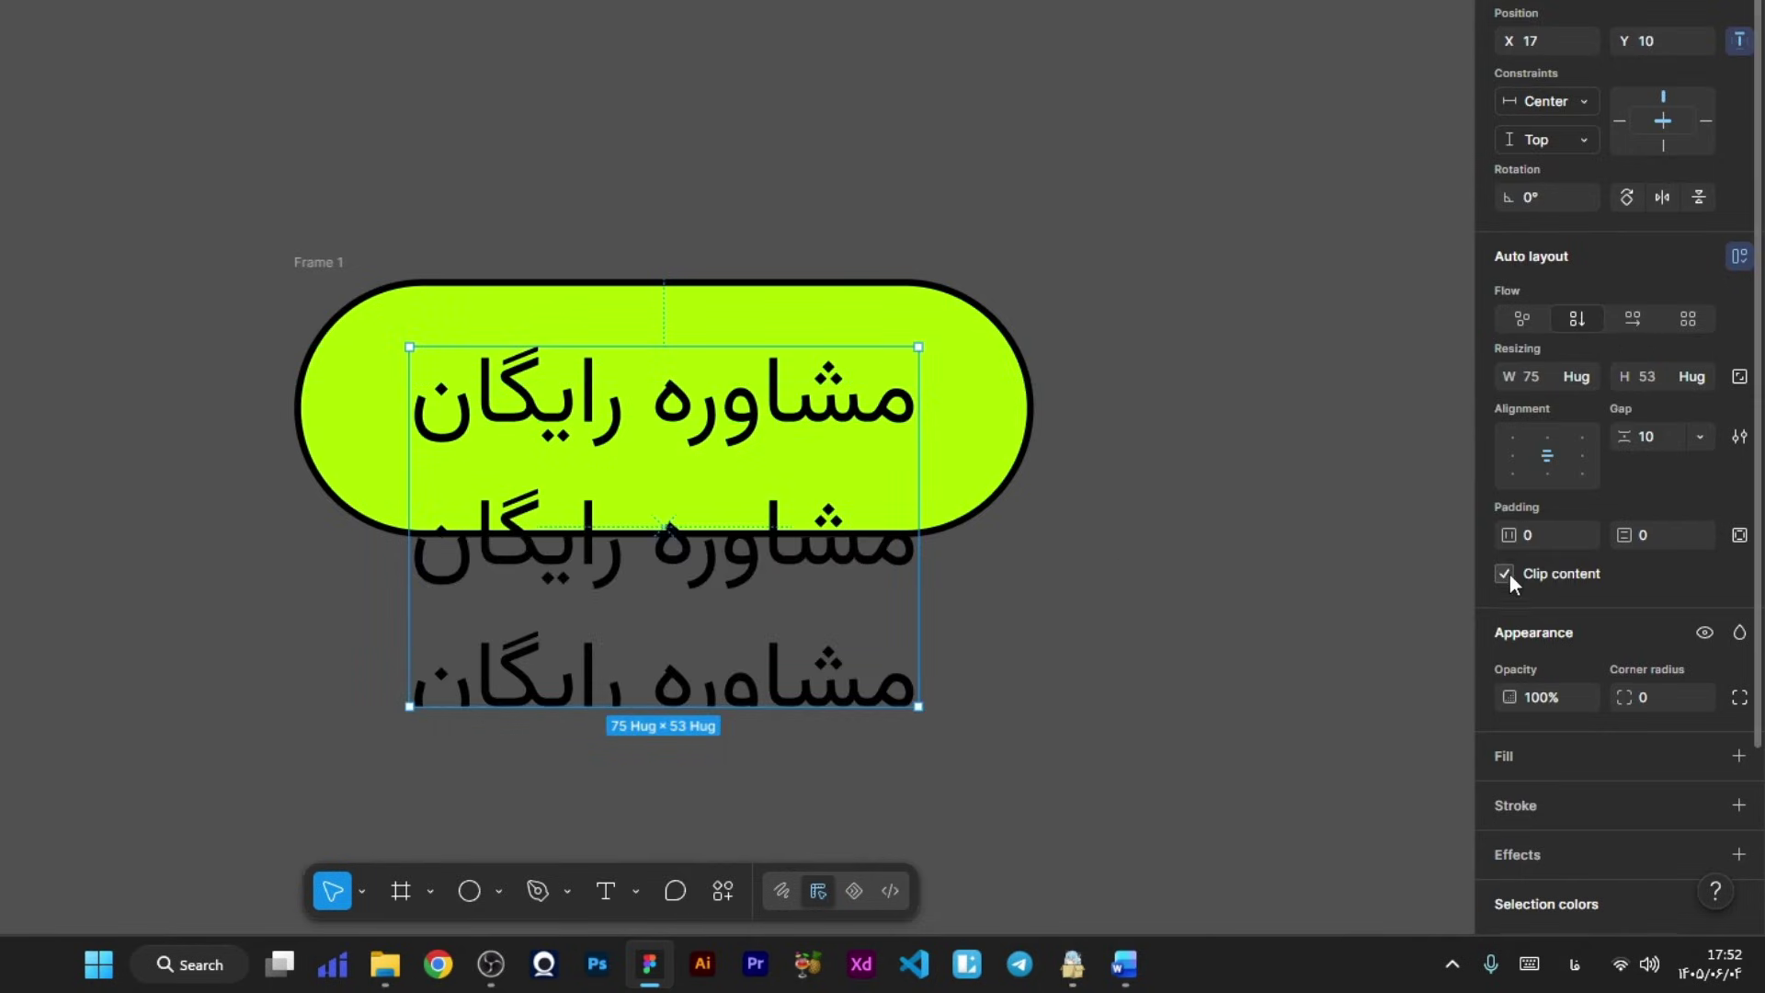
click(1654, 436)
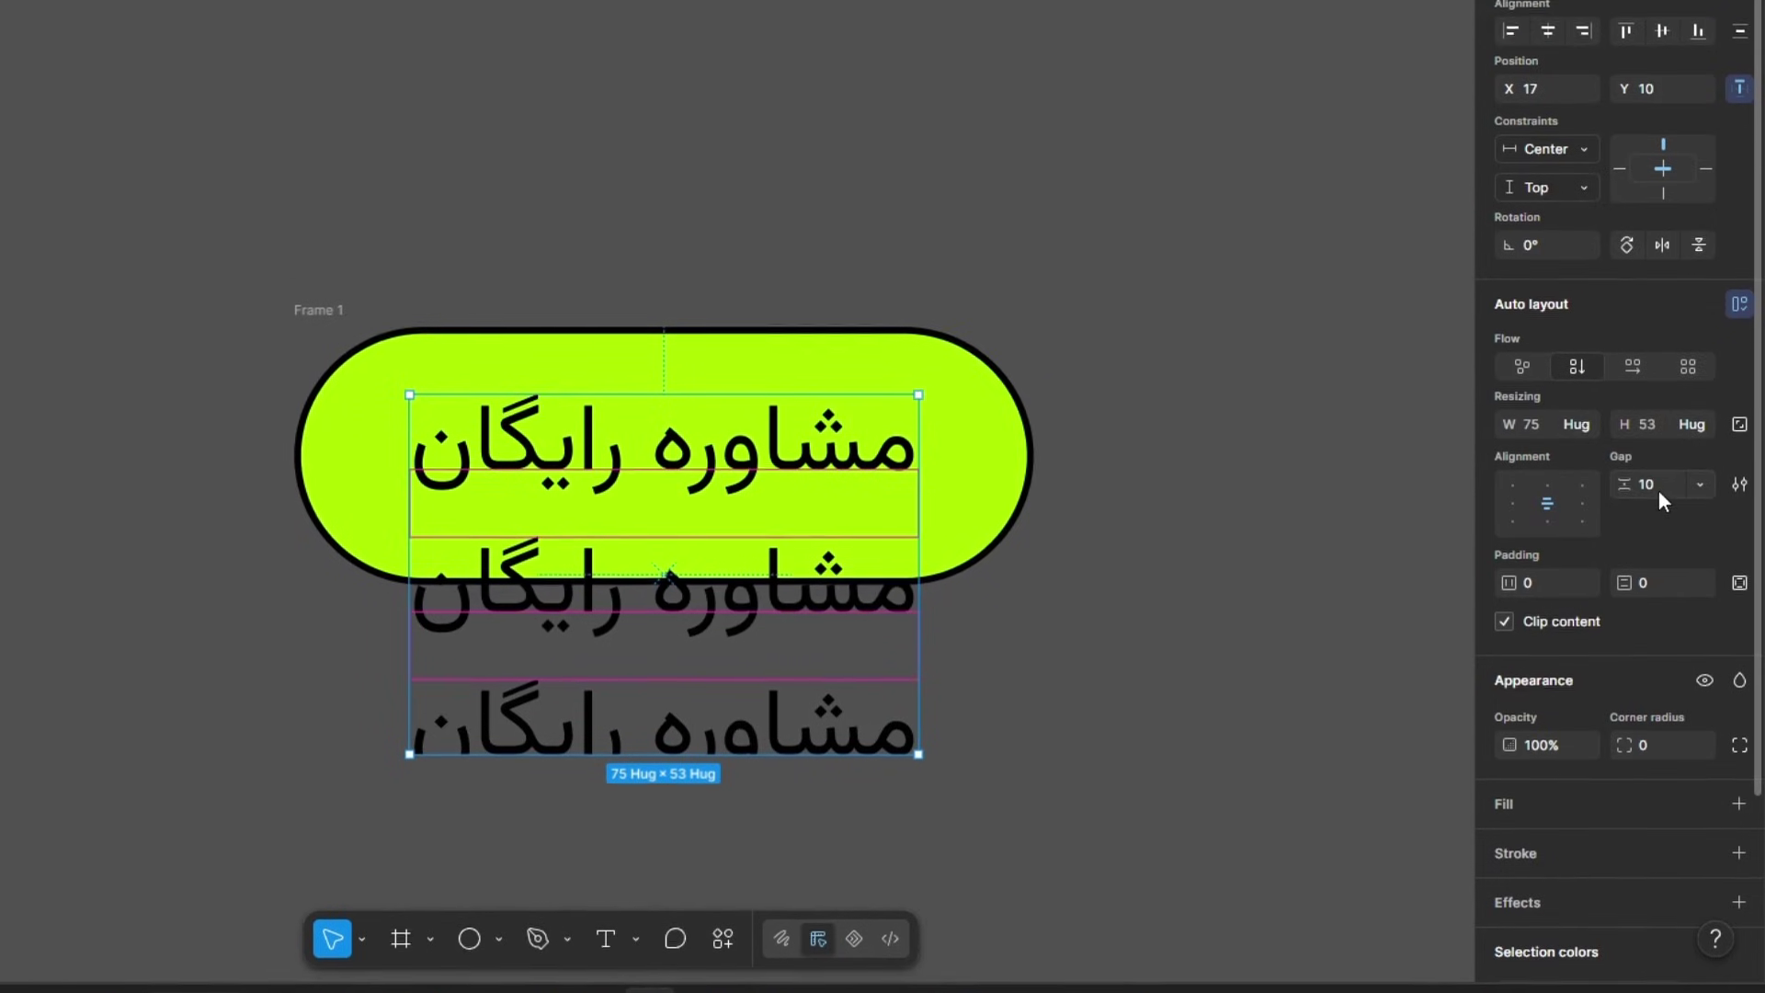
text(5)
key(Return)
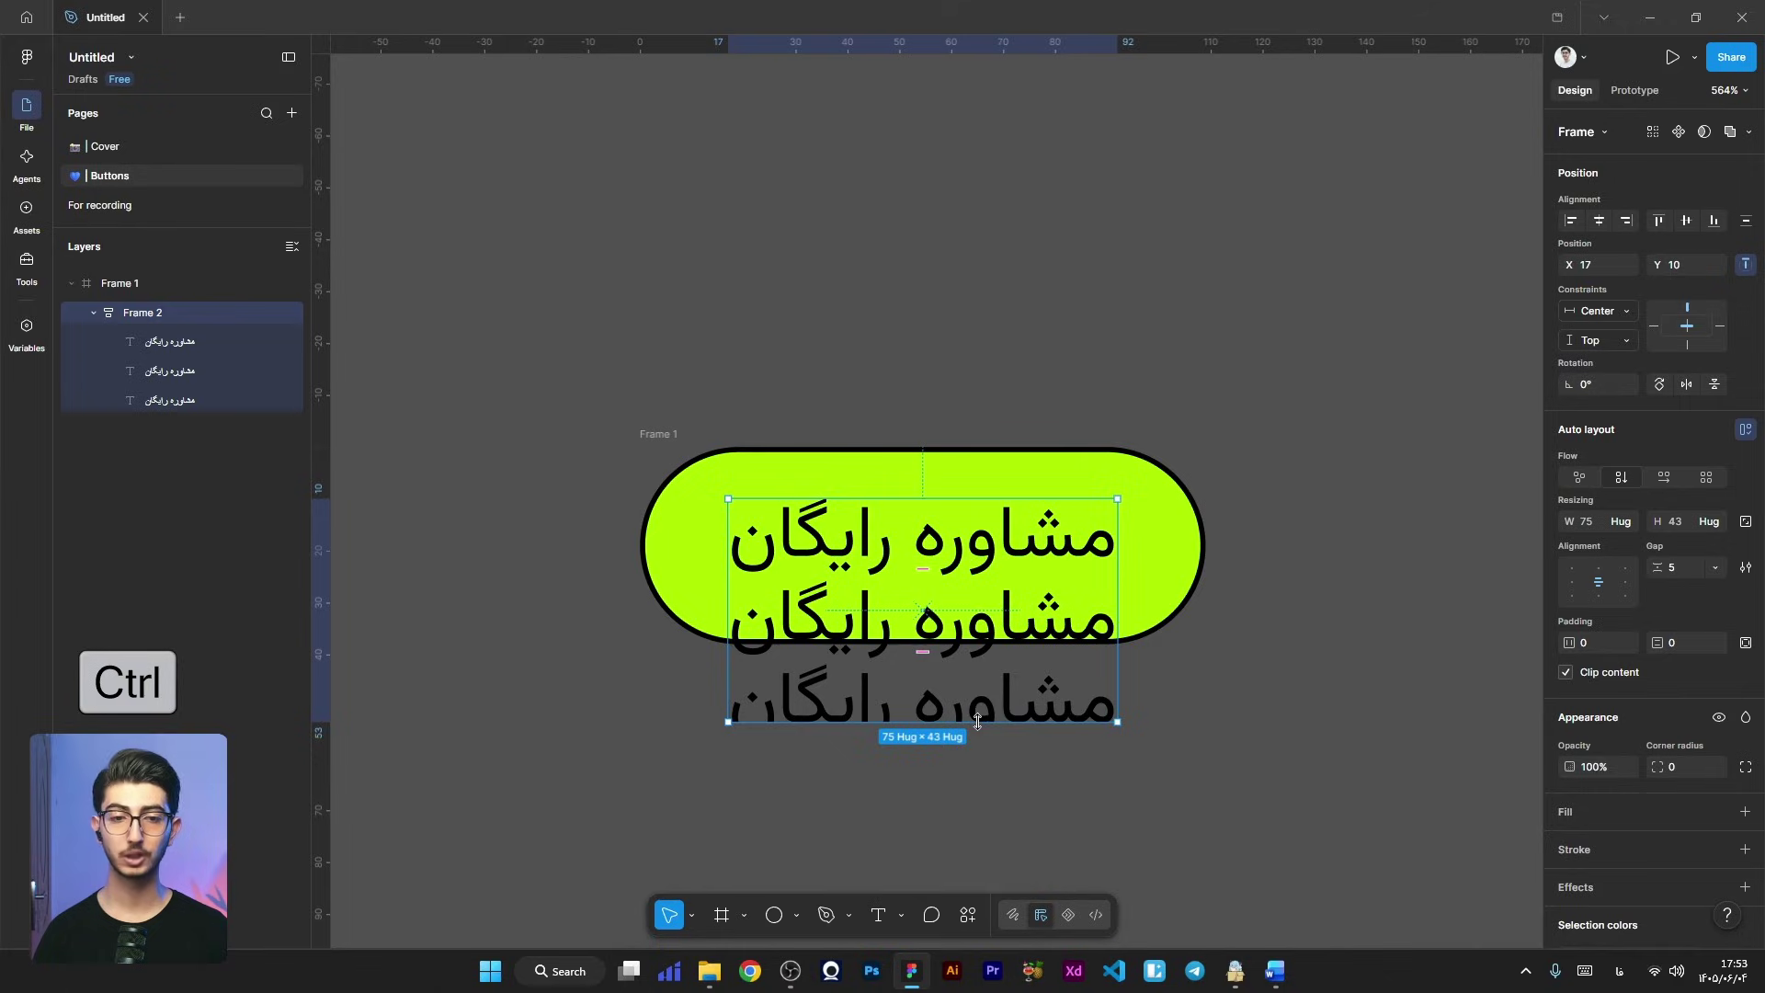
Step: Shrink the inner text frame's height to about 16 and align its content to top center so one text line shows
drag(976, 722, 998, 591)
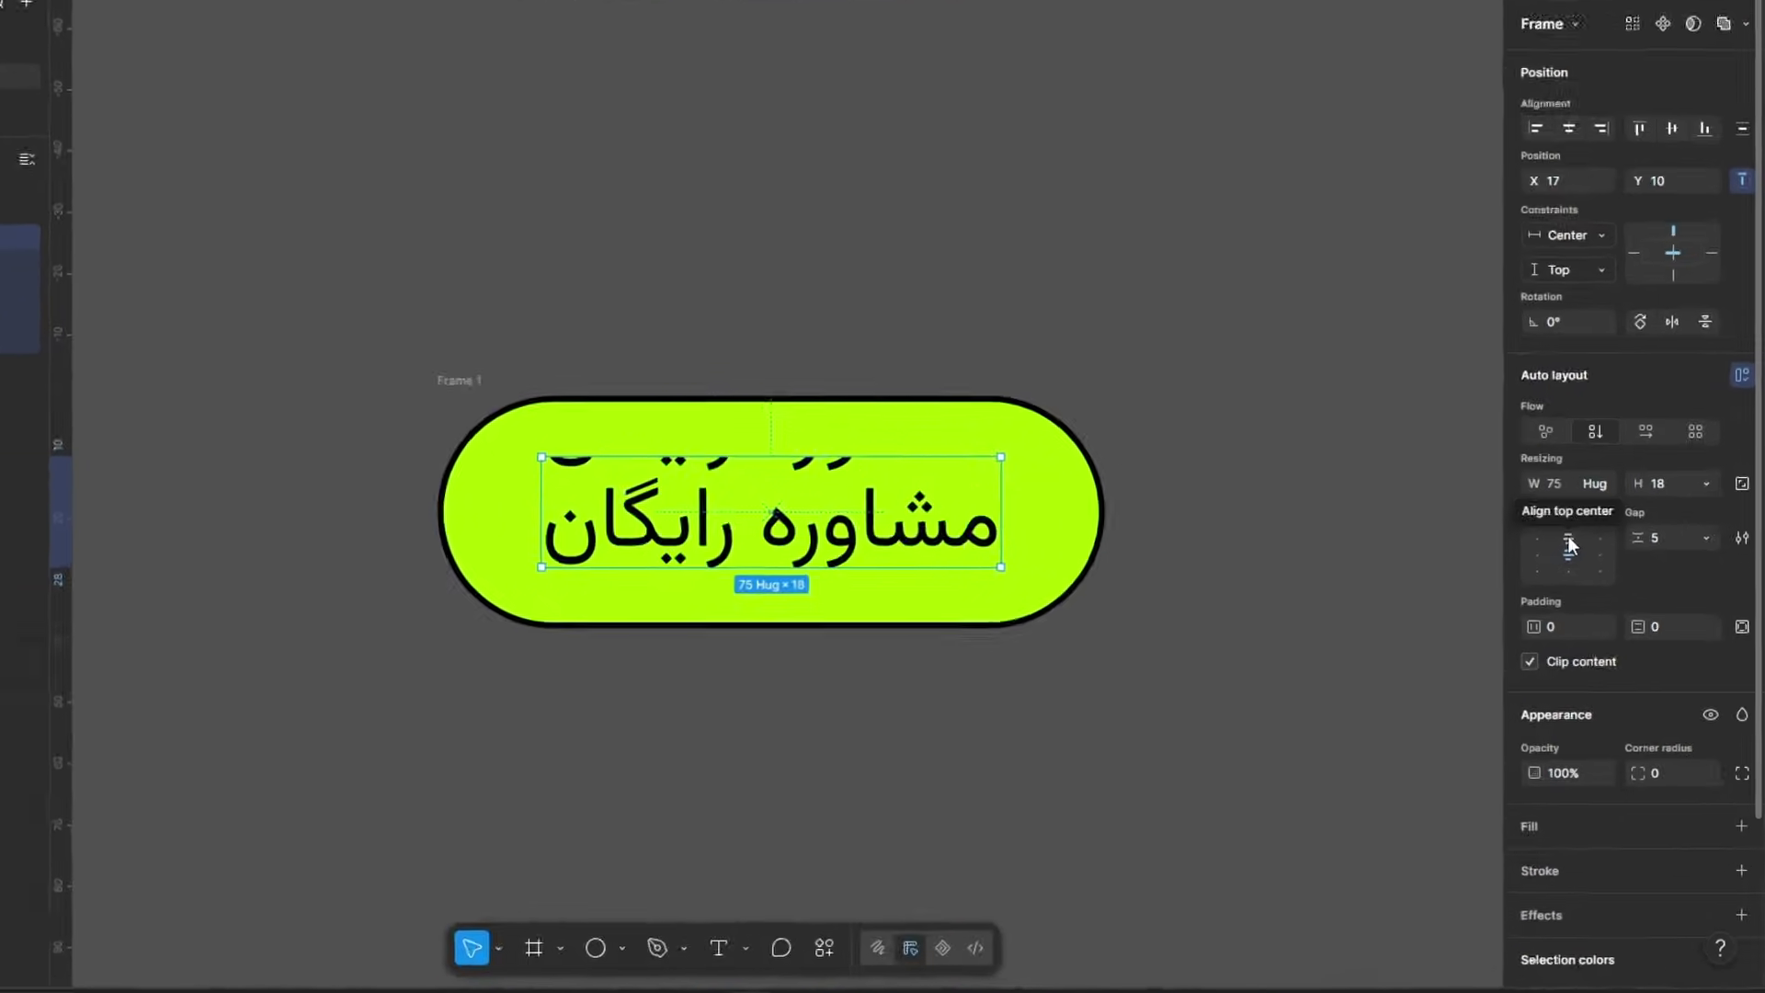
click(1598, 570)
drag(487, 506, 487, 490)
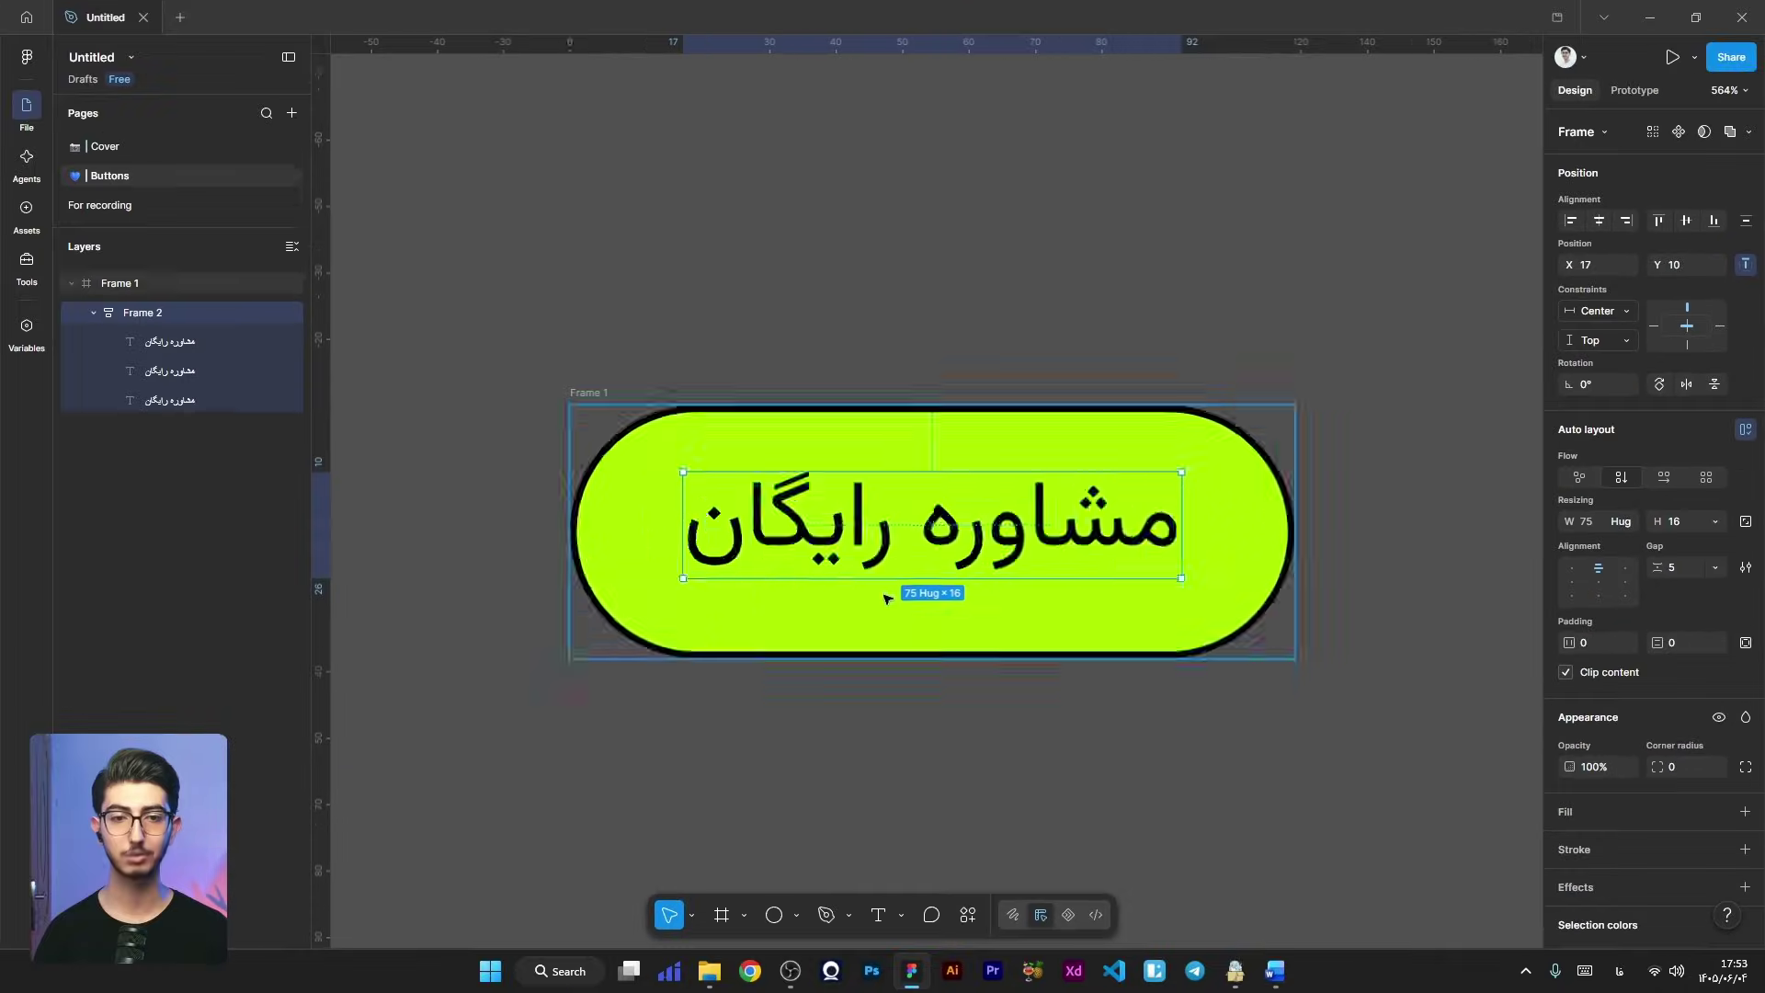
scroll(884, 598, up, 5)
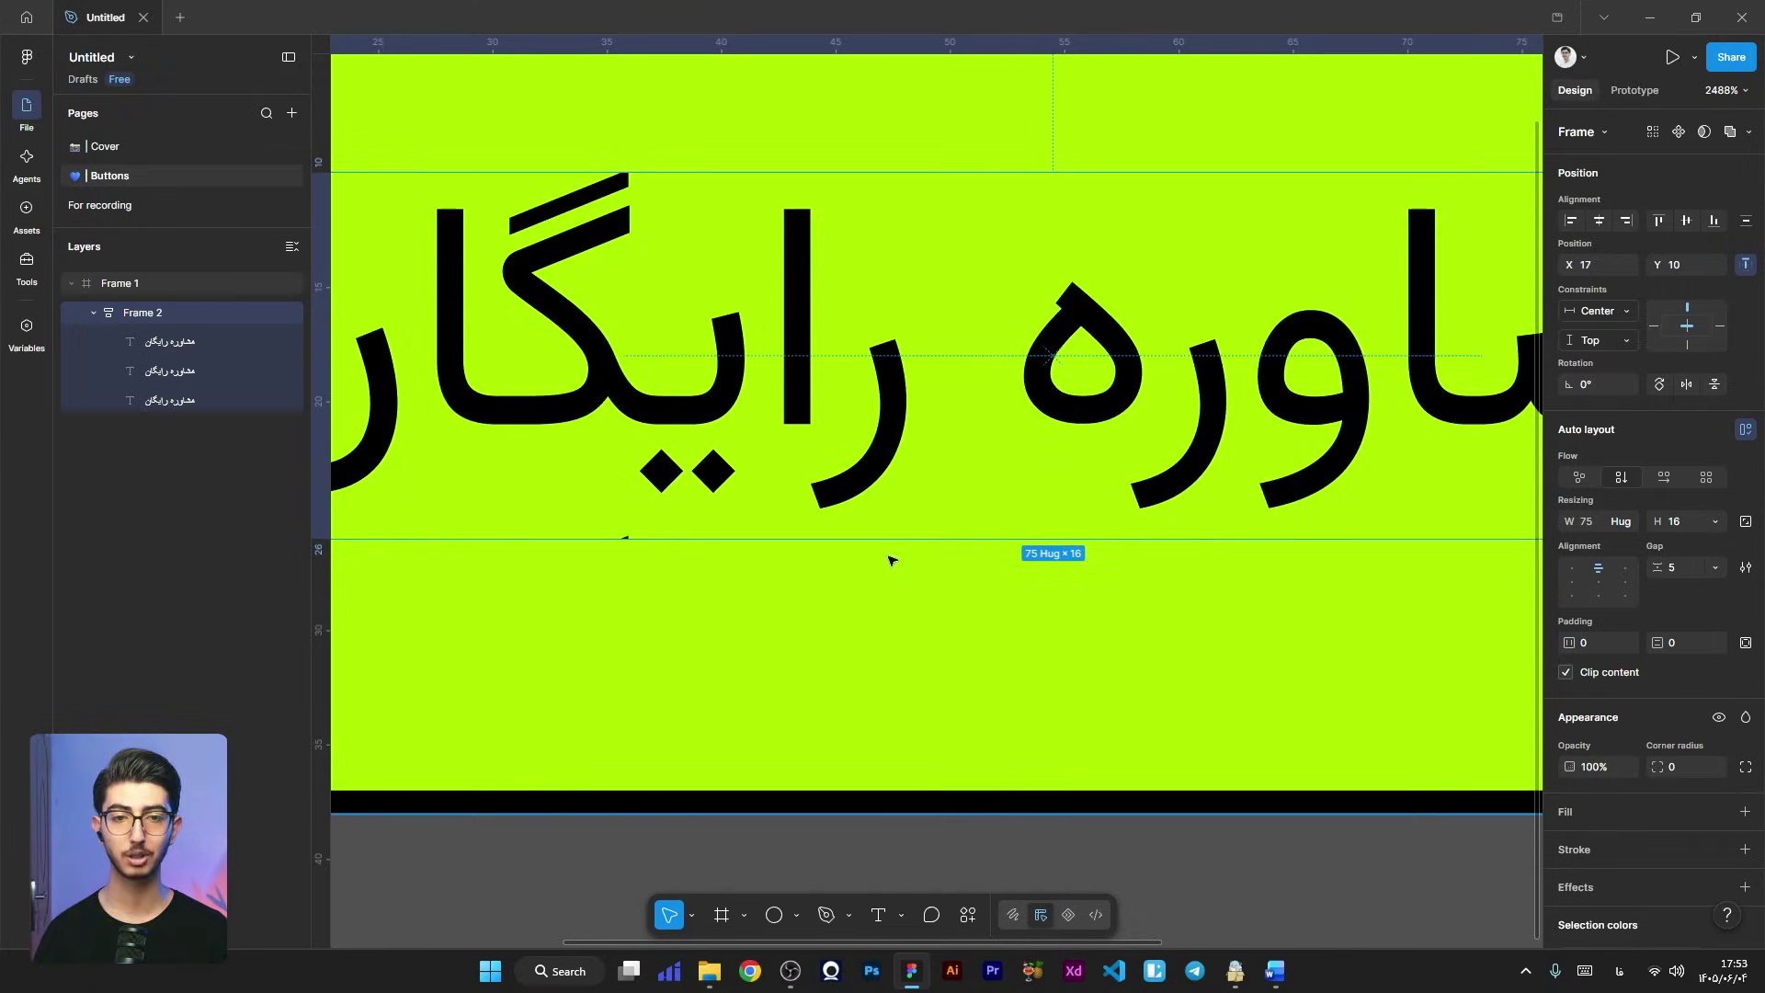
Step: Shrink the inner text frame's height to 15 so only the first text line shows
drag(890, 559, 916, 525)
scroll(925, 524, down, 5)
scroll(1031, 564, up, 2)
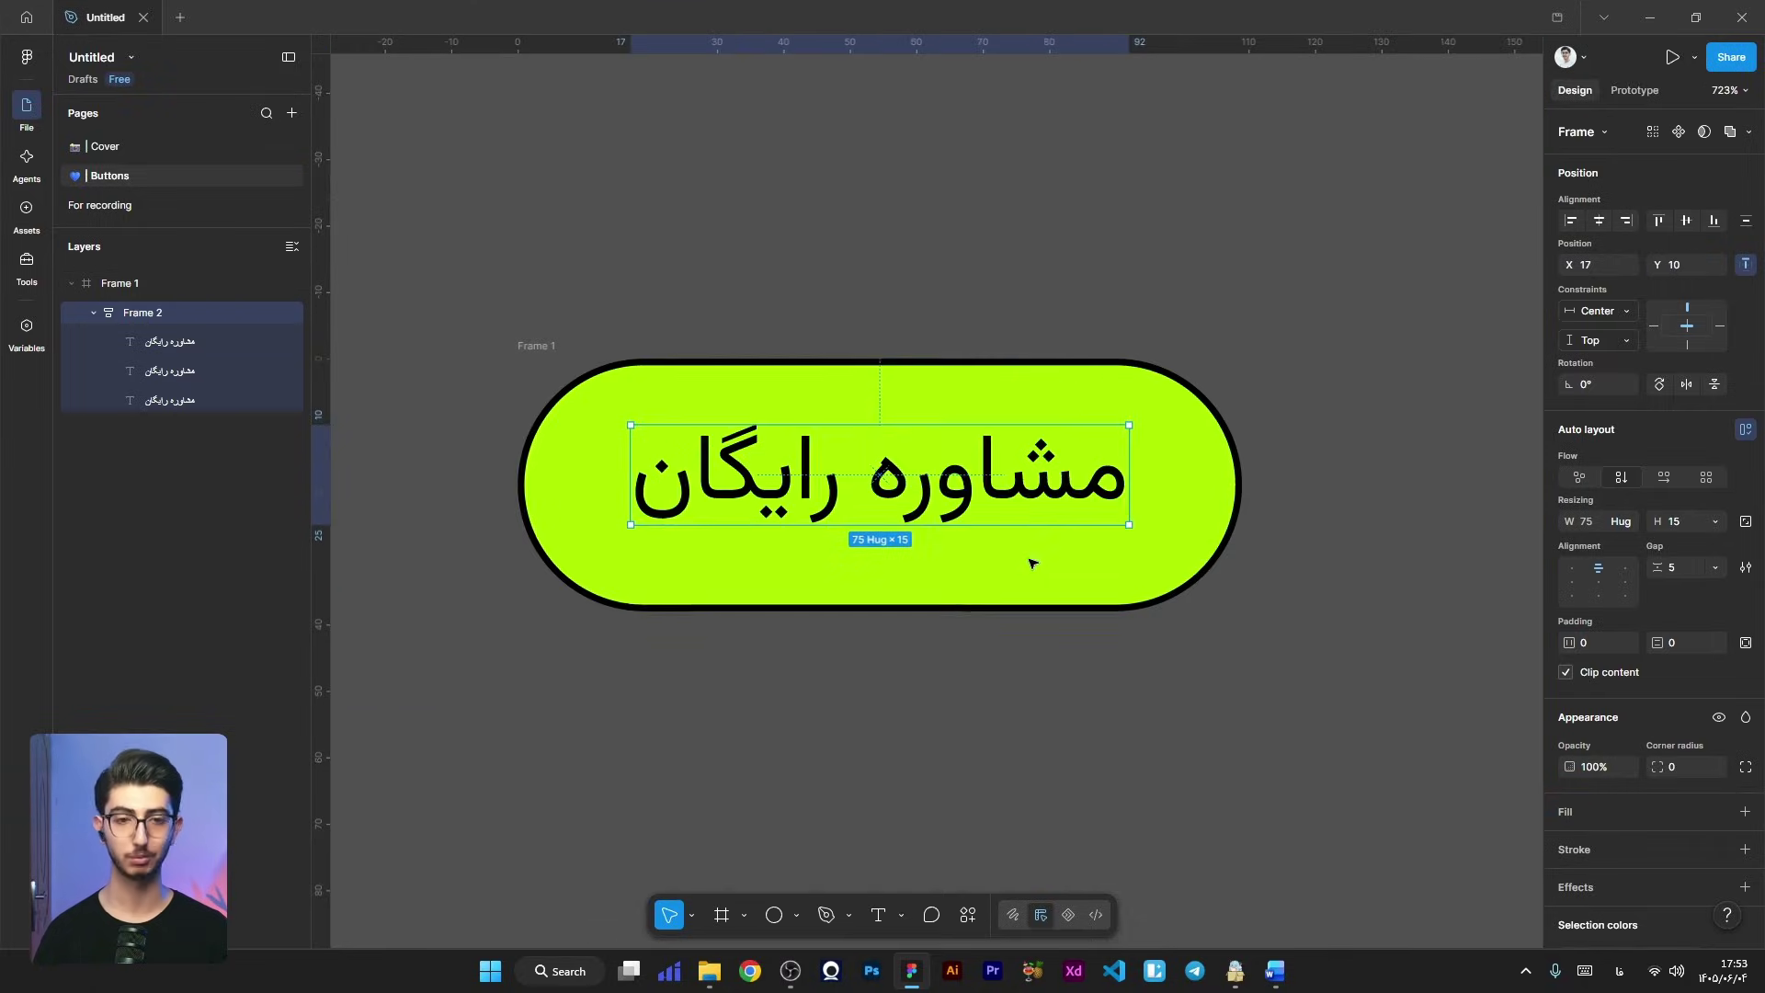
click(1011, 699)
Step: Rename the inner auto layout frame as text and the outer button frame as btn1
click(157, 310)
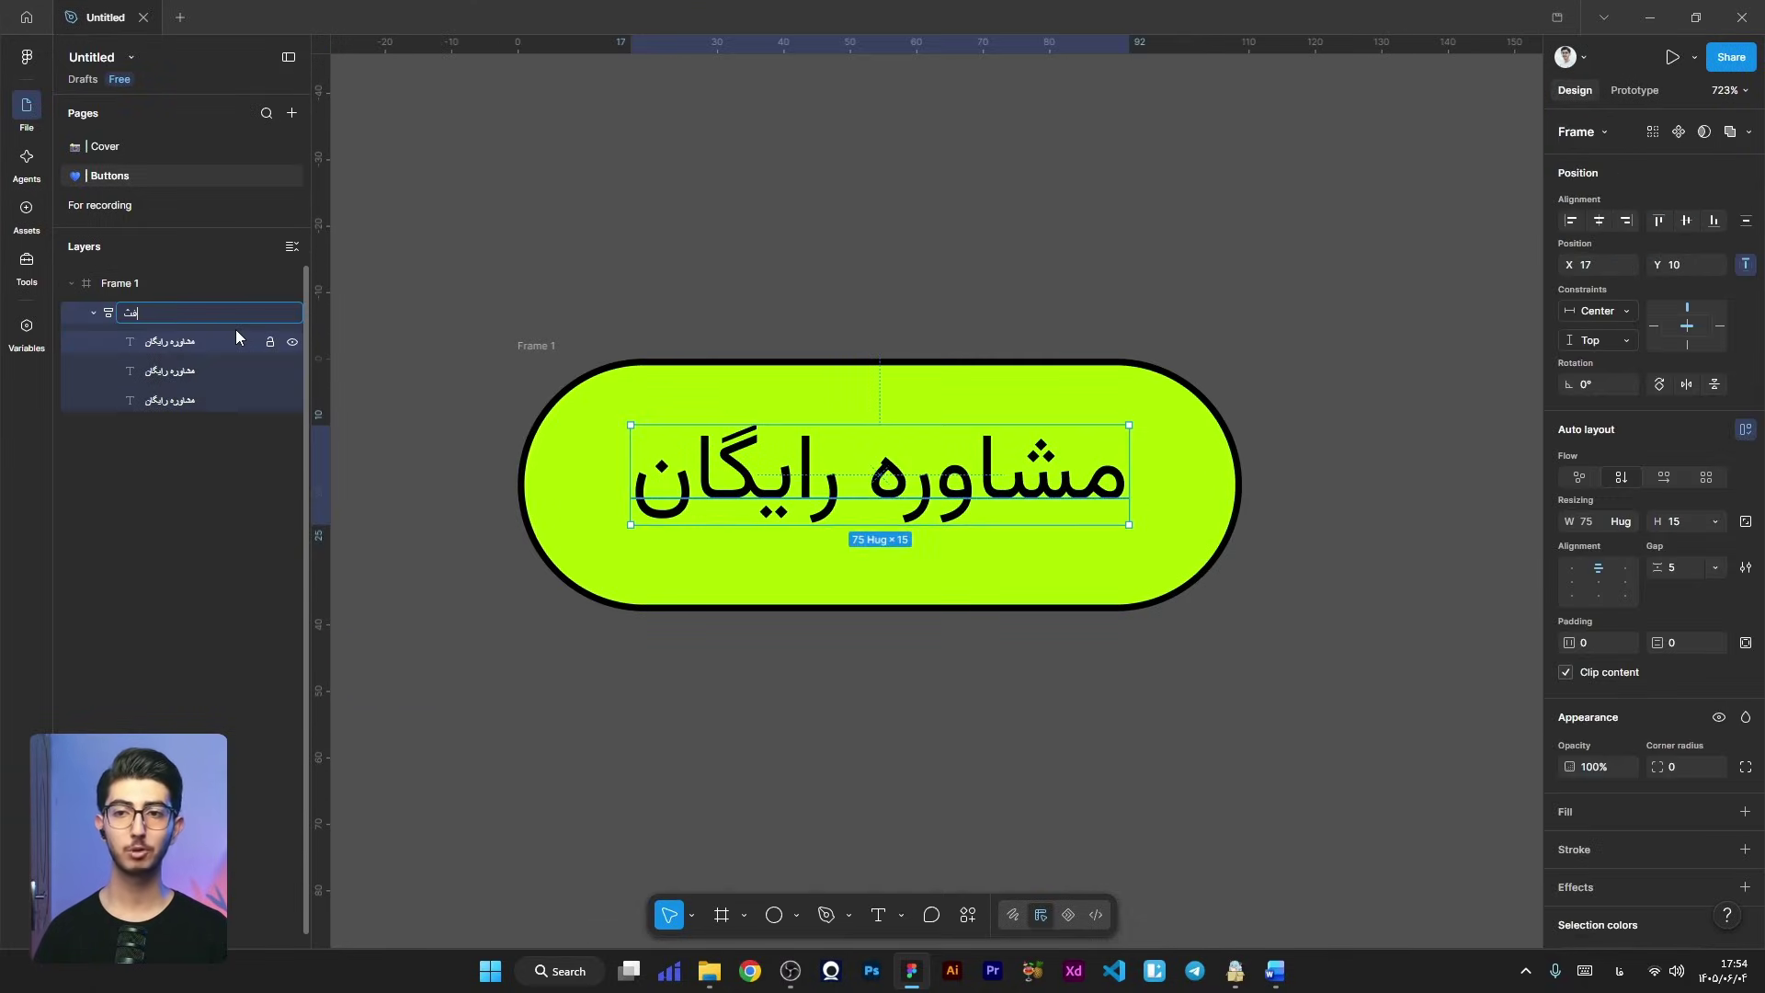
key(BackSpace)
key(BackSpace)
key(alt+shift)
text(text)
key(Return)
double_click(117, 281)
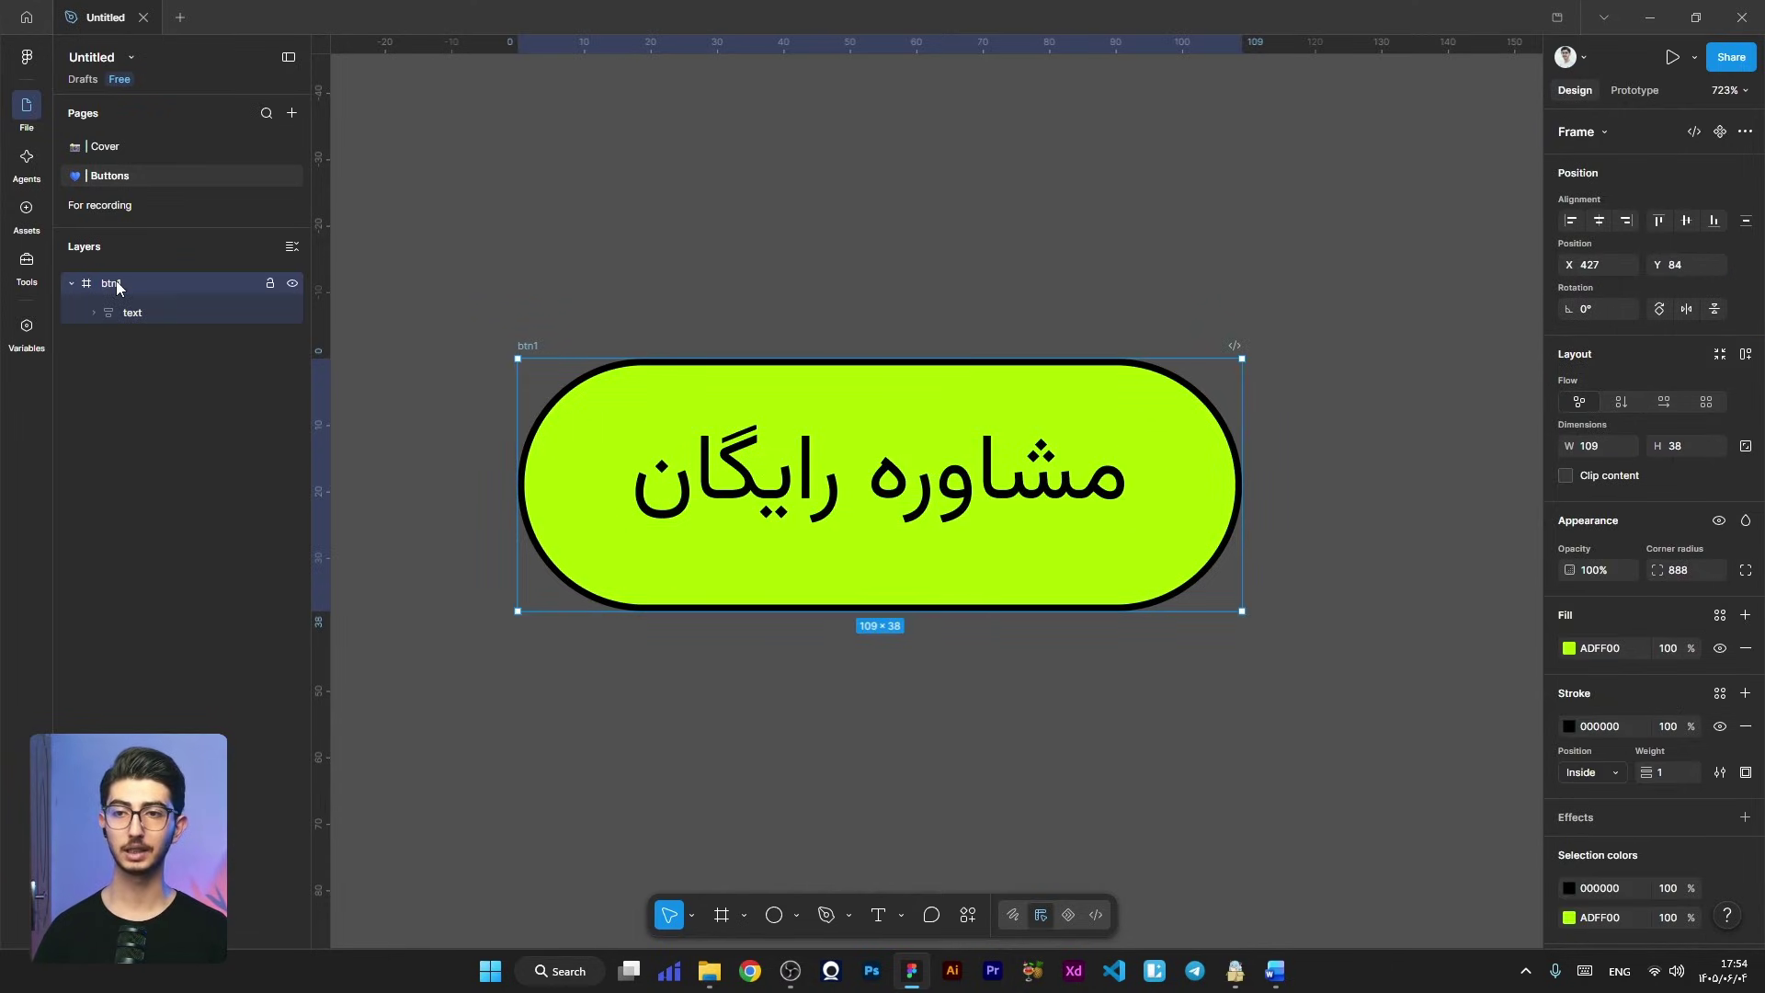
Step: Duplicate the btn1 frame directly below the original, placing the copy at Y 132
scroll(799, 319, down, 2)
scroll(697, 318, up, 2)
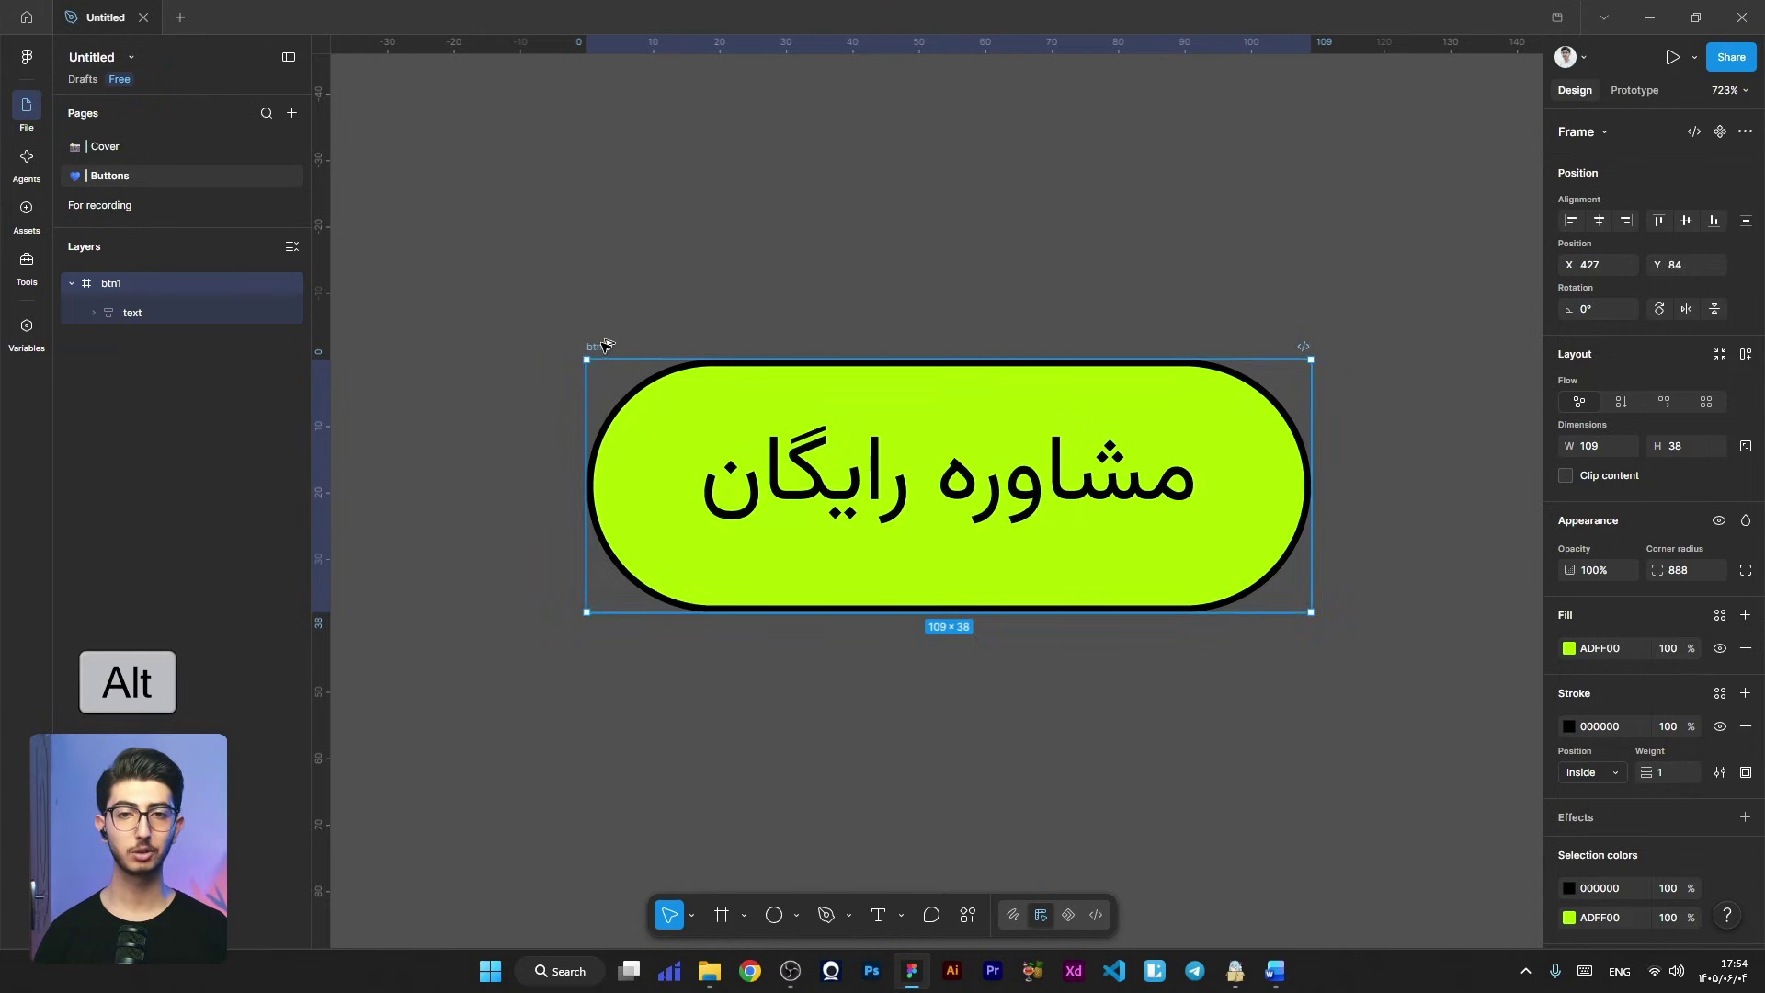
drag(606, 345, 607, 662)
scroll(678, 568, down, 3)
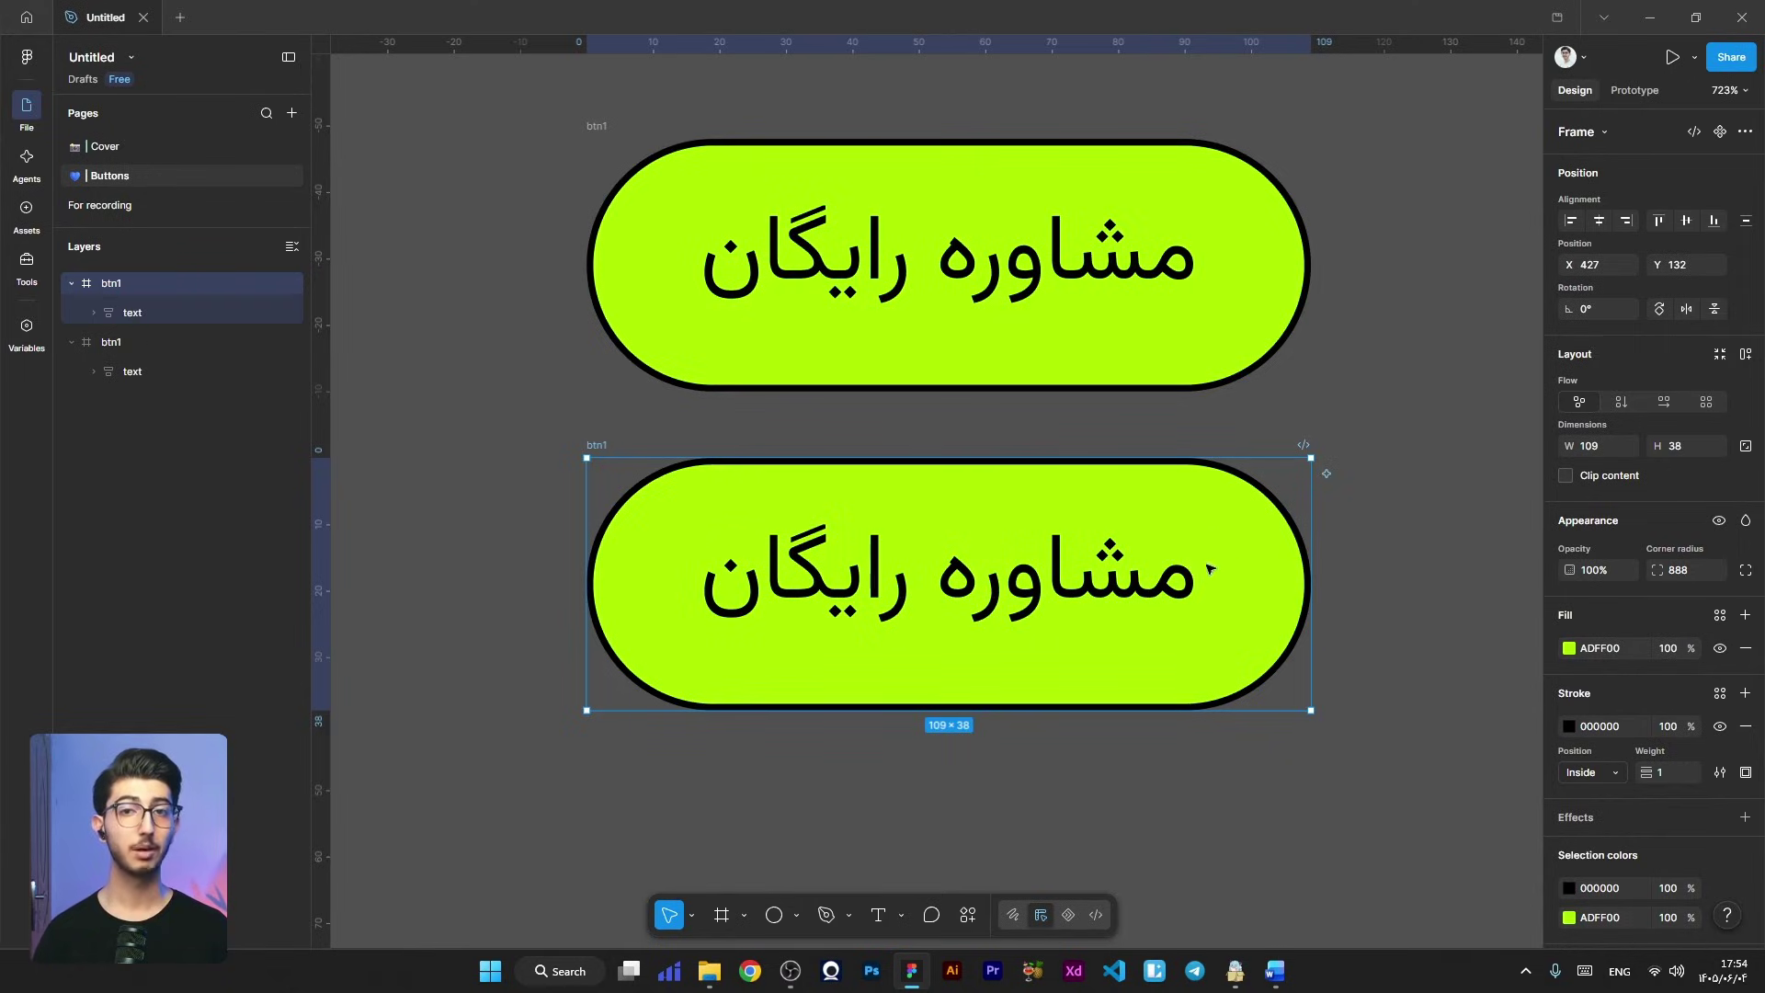
Step: Switch the lower button's text frame from auto layout to free-form flow
click(1002, 603)
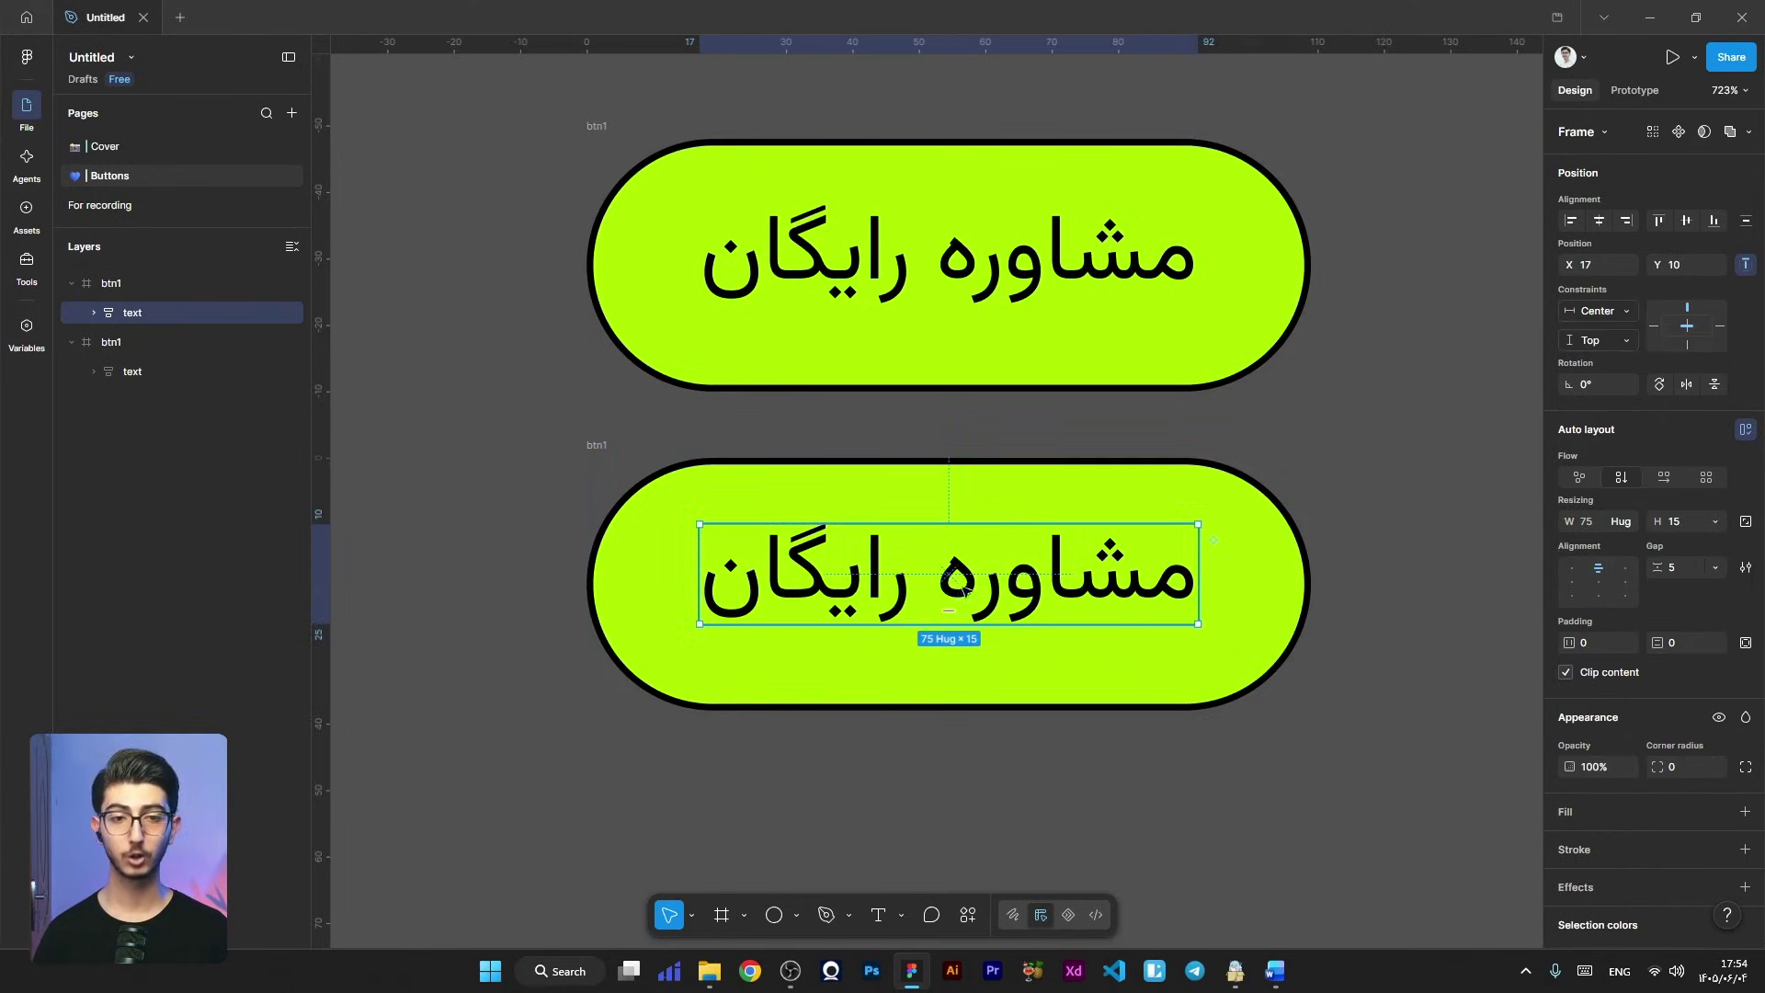
click(94, 314)
click(1579, 477)
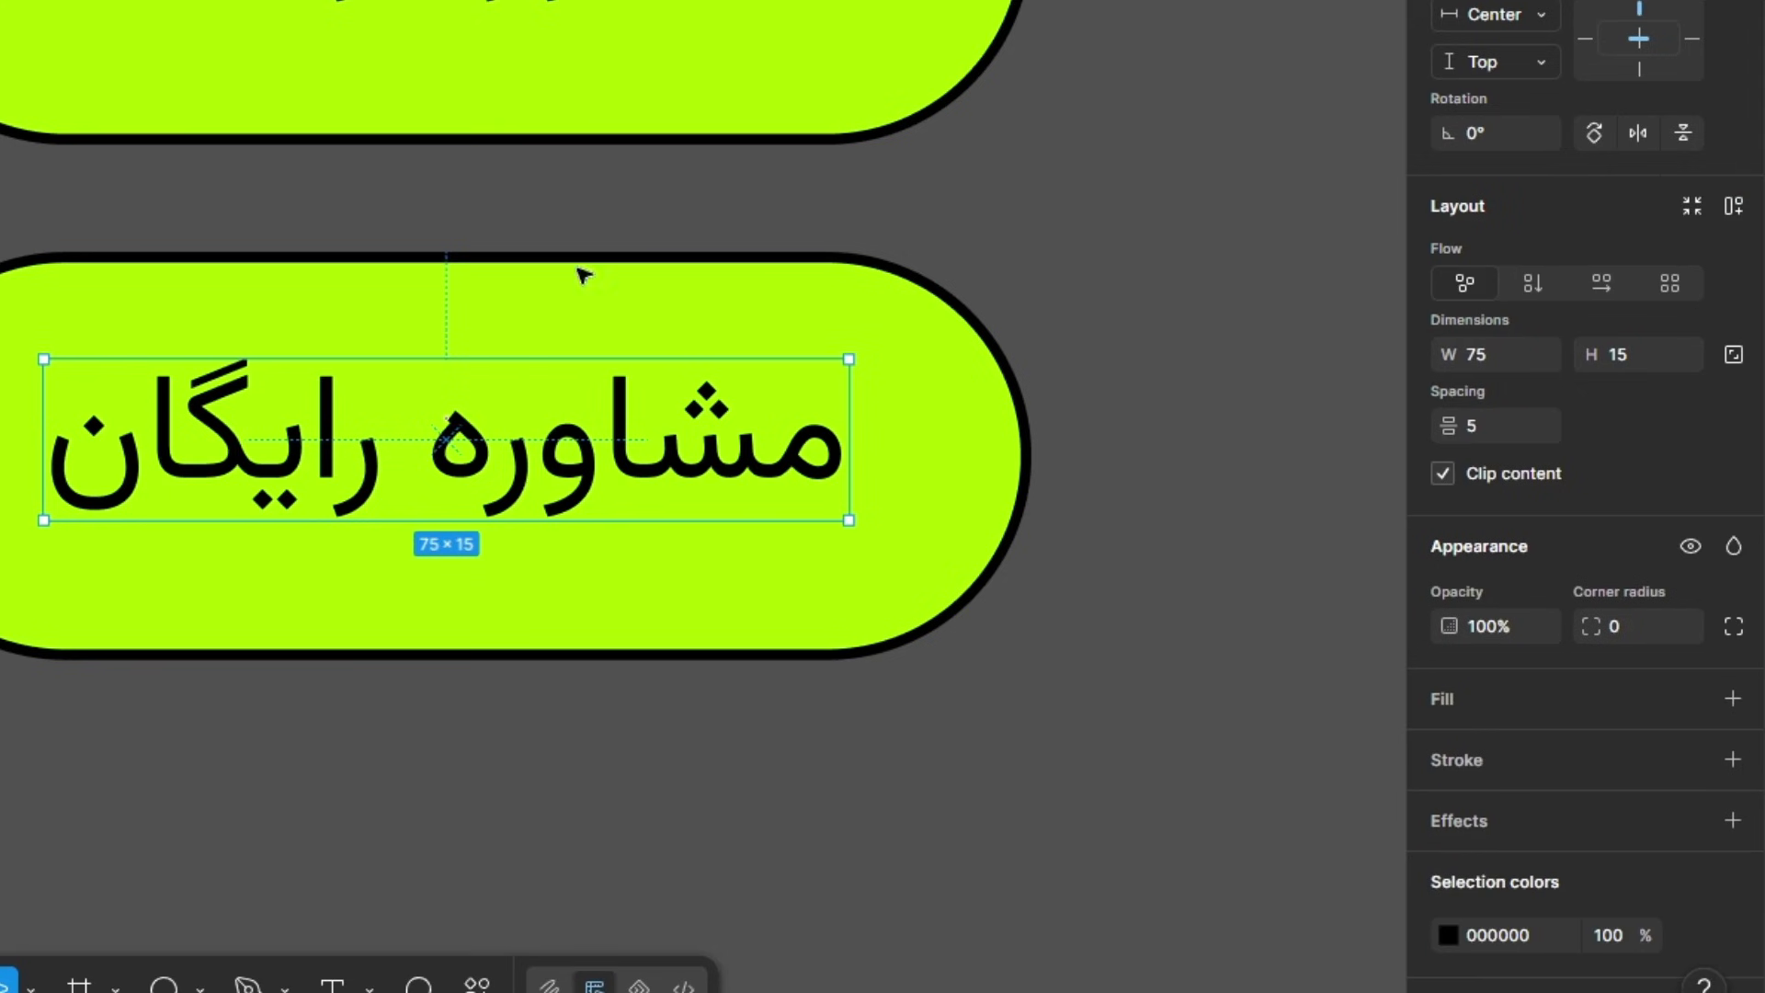
Step: Move all three text copies vertically inside the lower button's clipped text frame so another copy lines up in the visible area
click(178, 342)
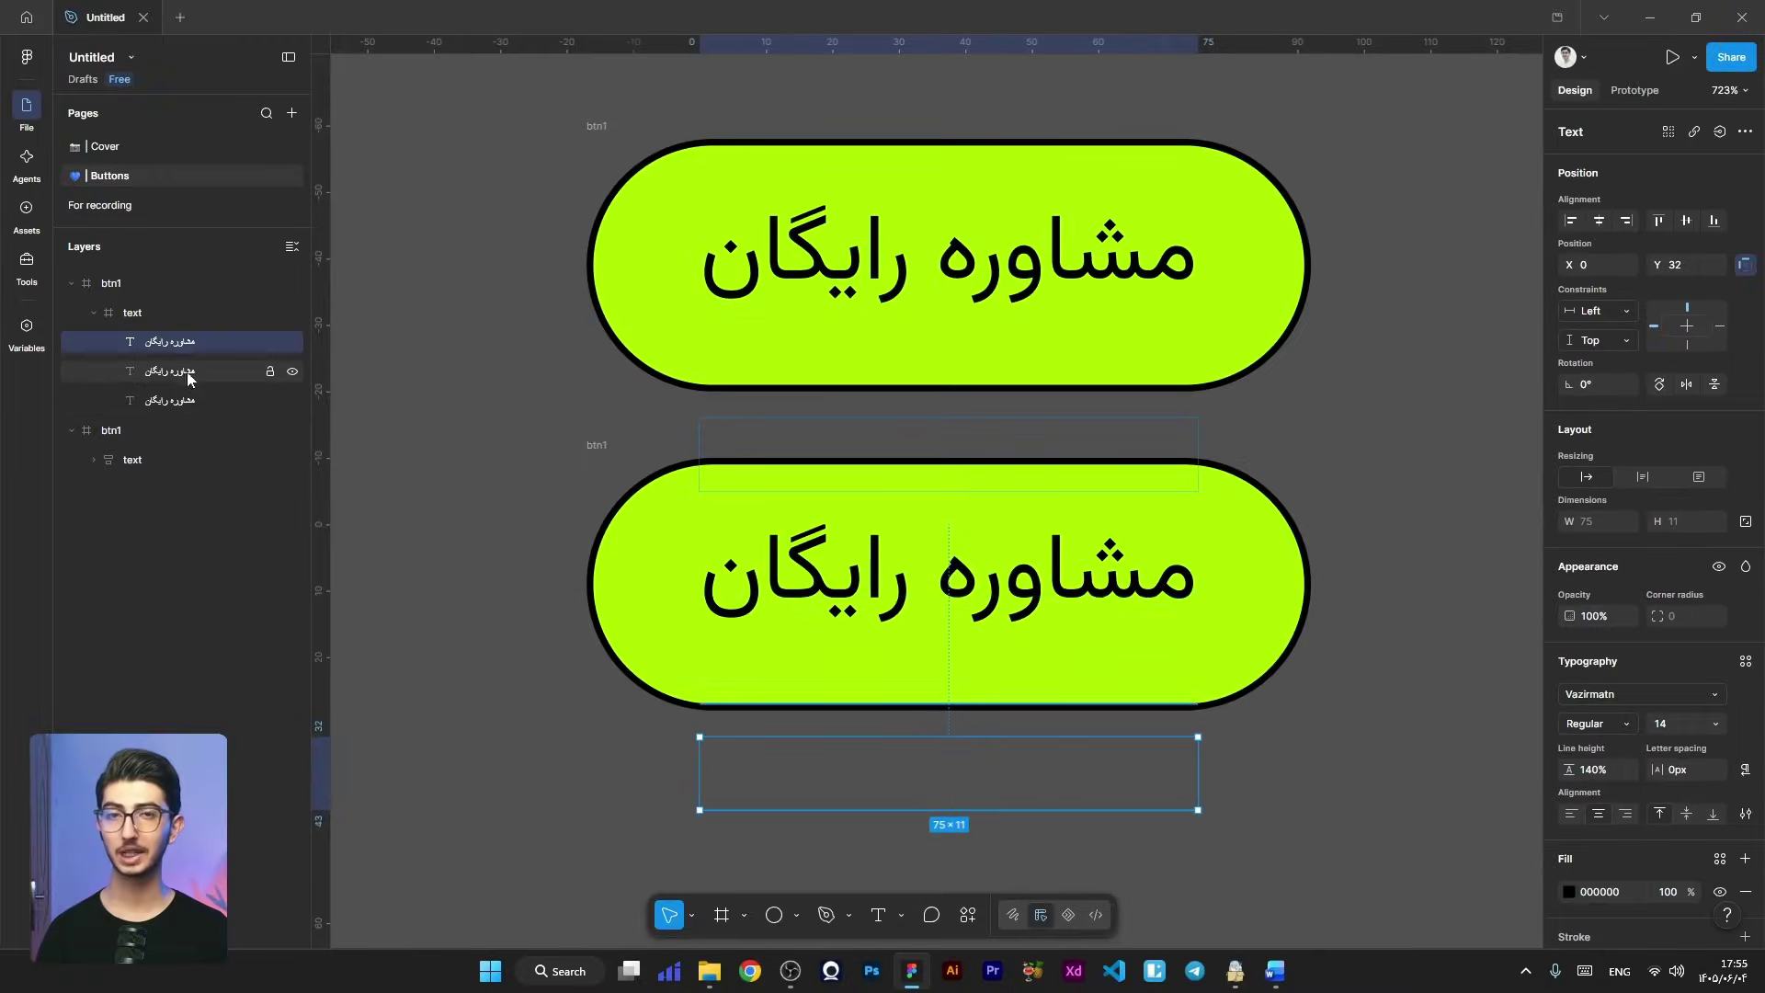
shift+click(181, 399)
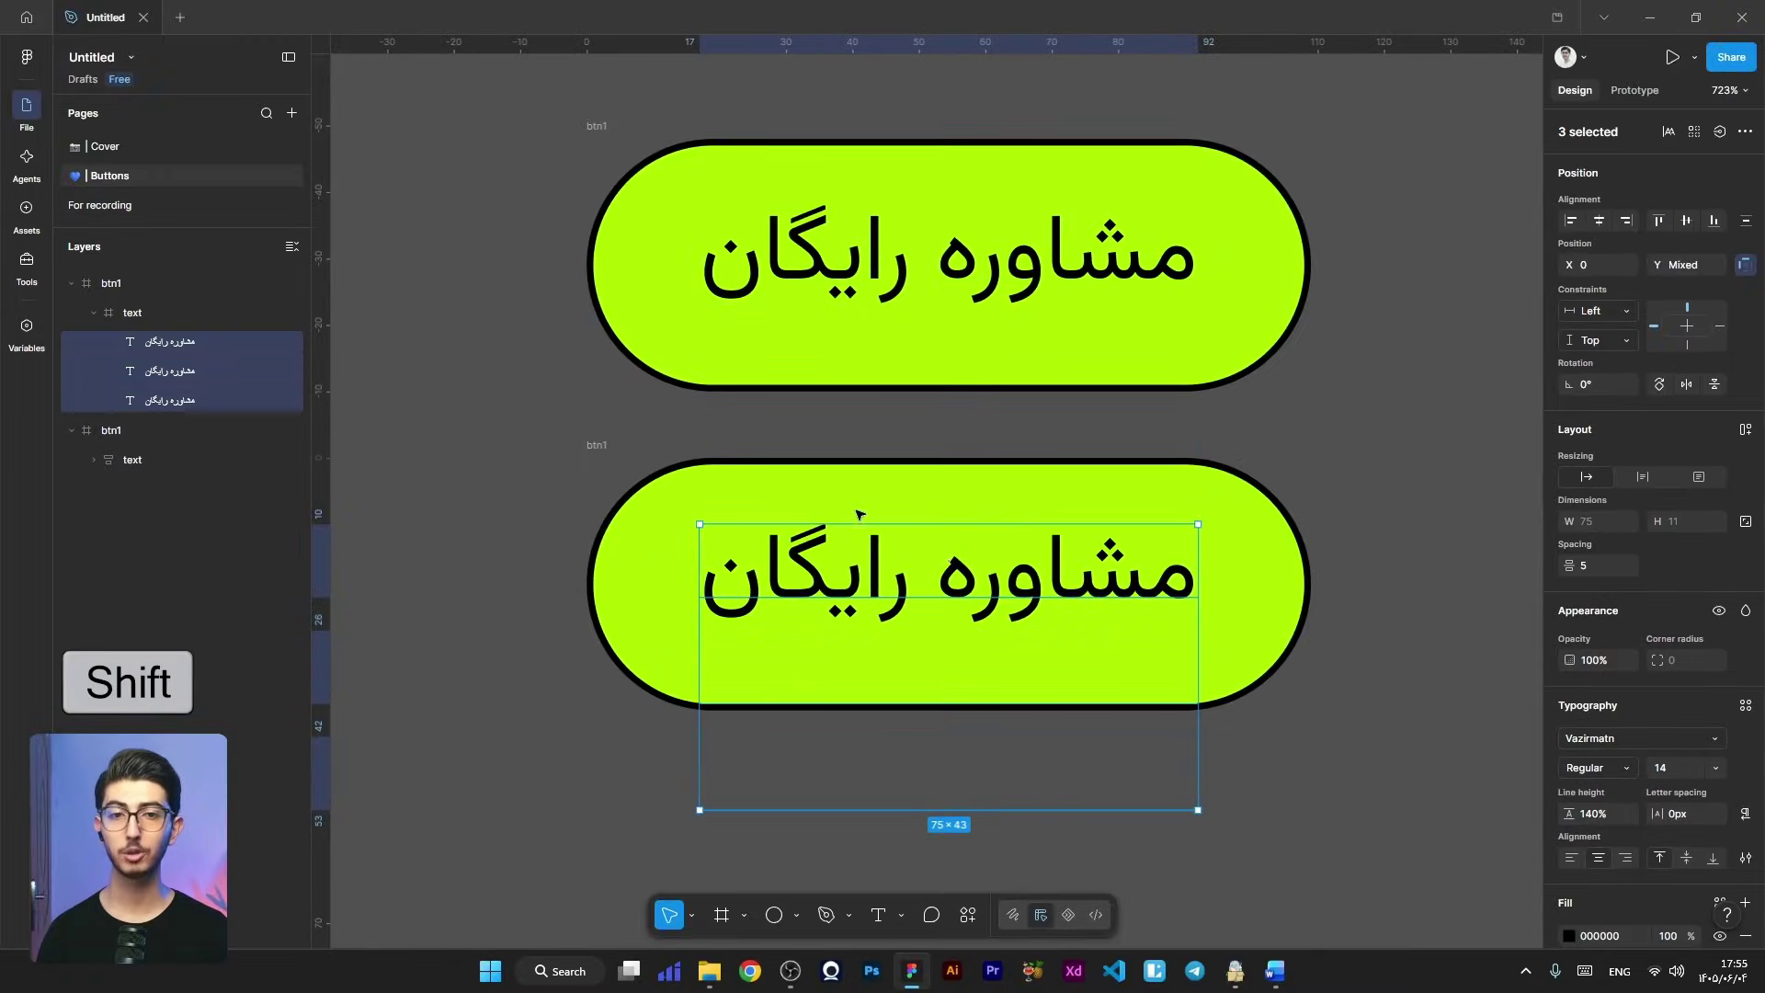
mouse_move(1059, 579)
mouse_down()
mouse_move(1056, 552)
mouse_move(1034, 607)
mouse_move(1052, 568)
mouse_move(1065, 577)
mouse_up()
key(Escape)
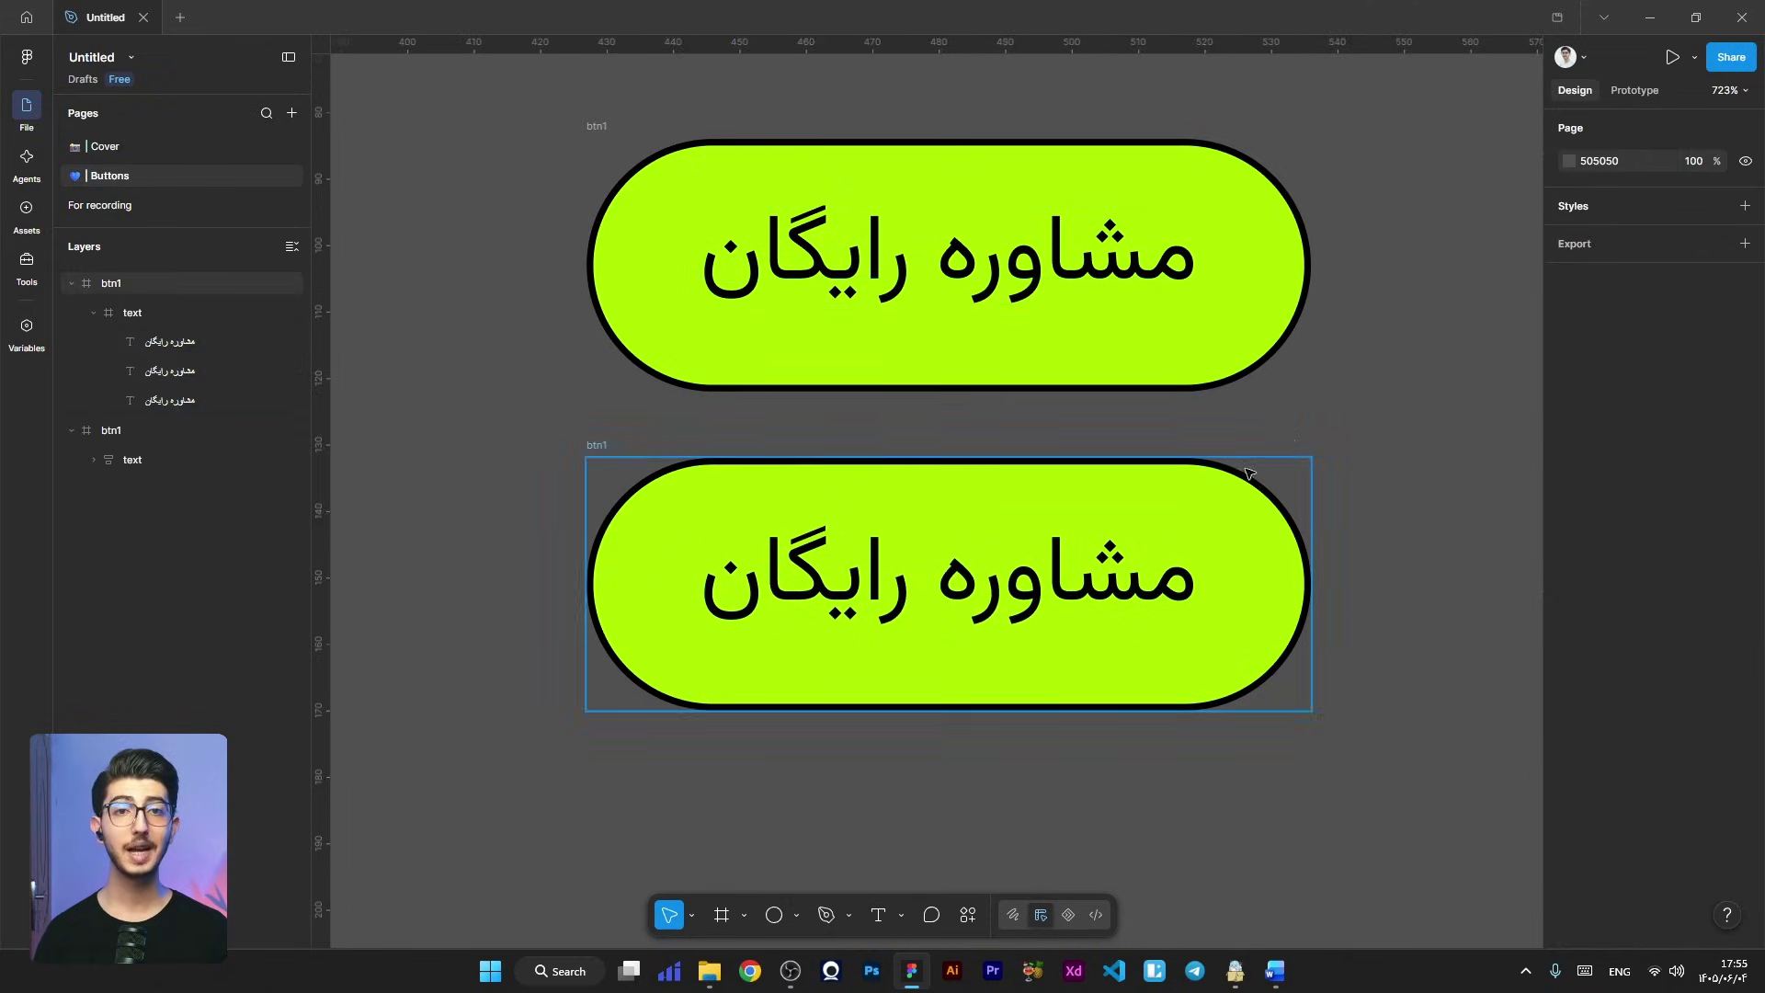
Step: Combine the two btn1 frames into a component set
scroll(1216, 489, down, 5)
drag(1399, 218, 830, 746)
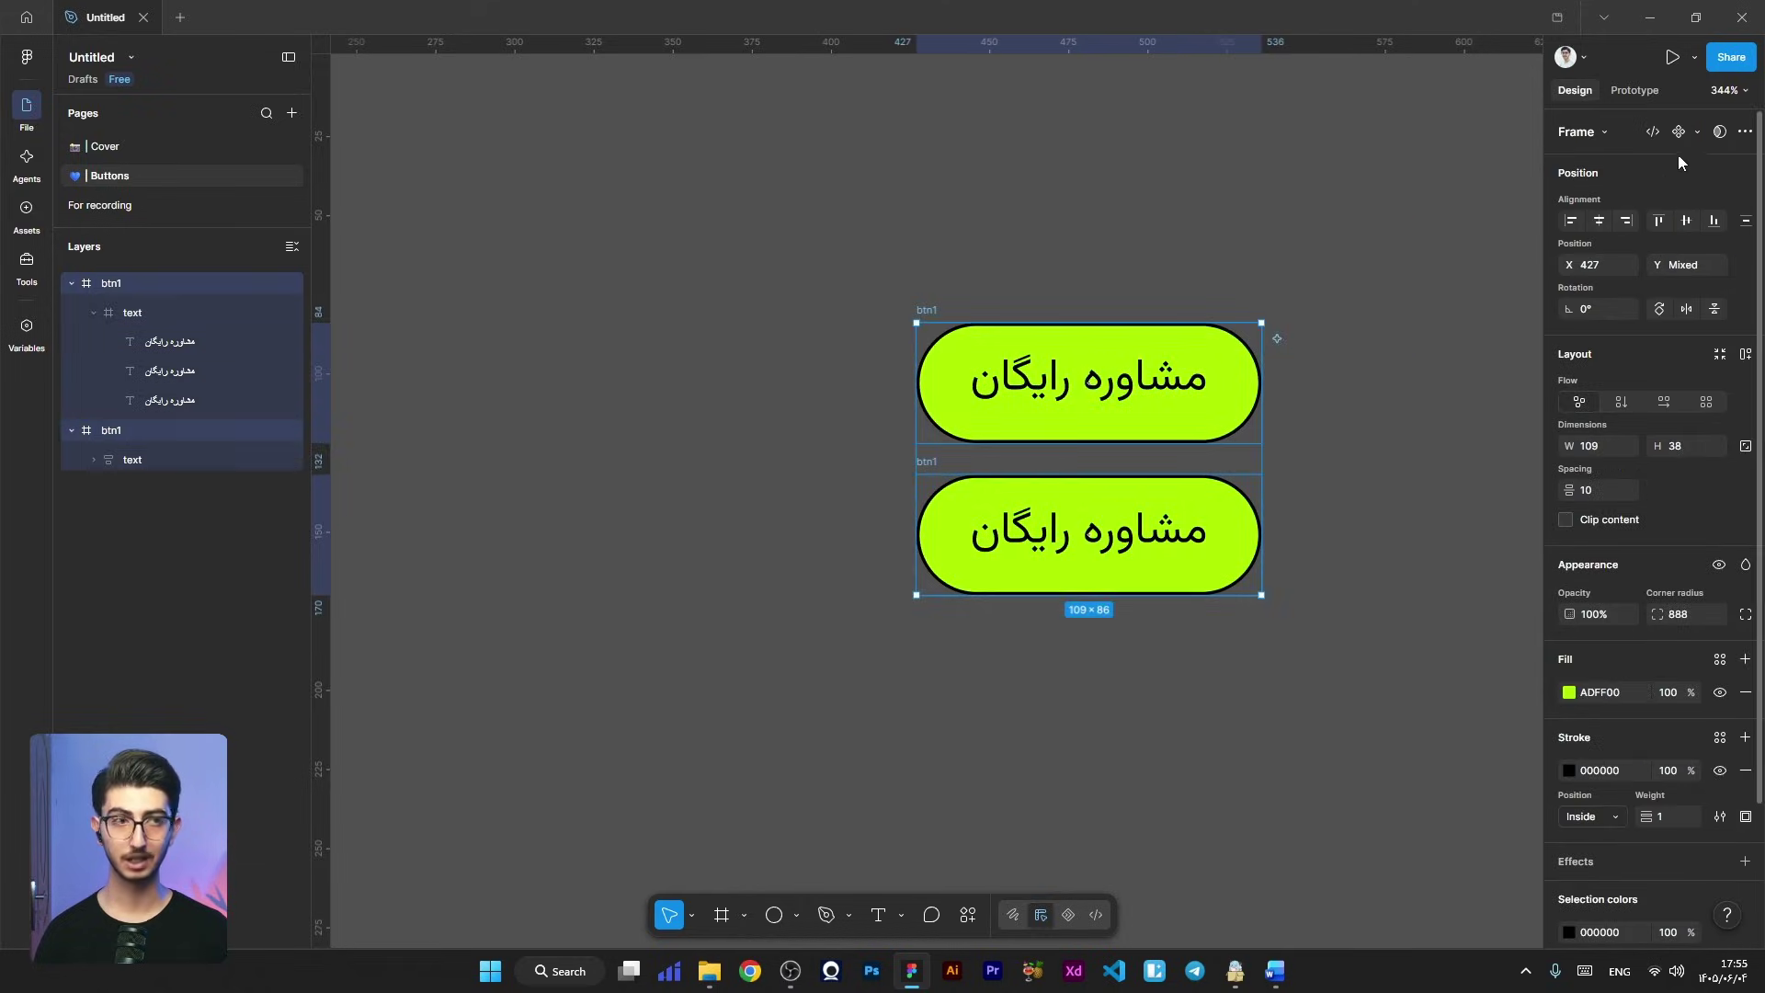
click(1697, 133)
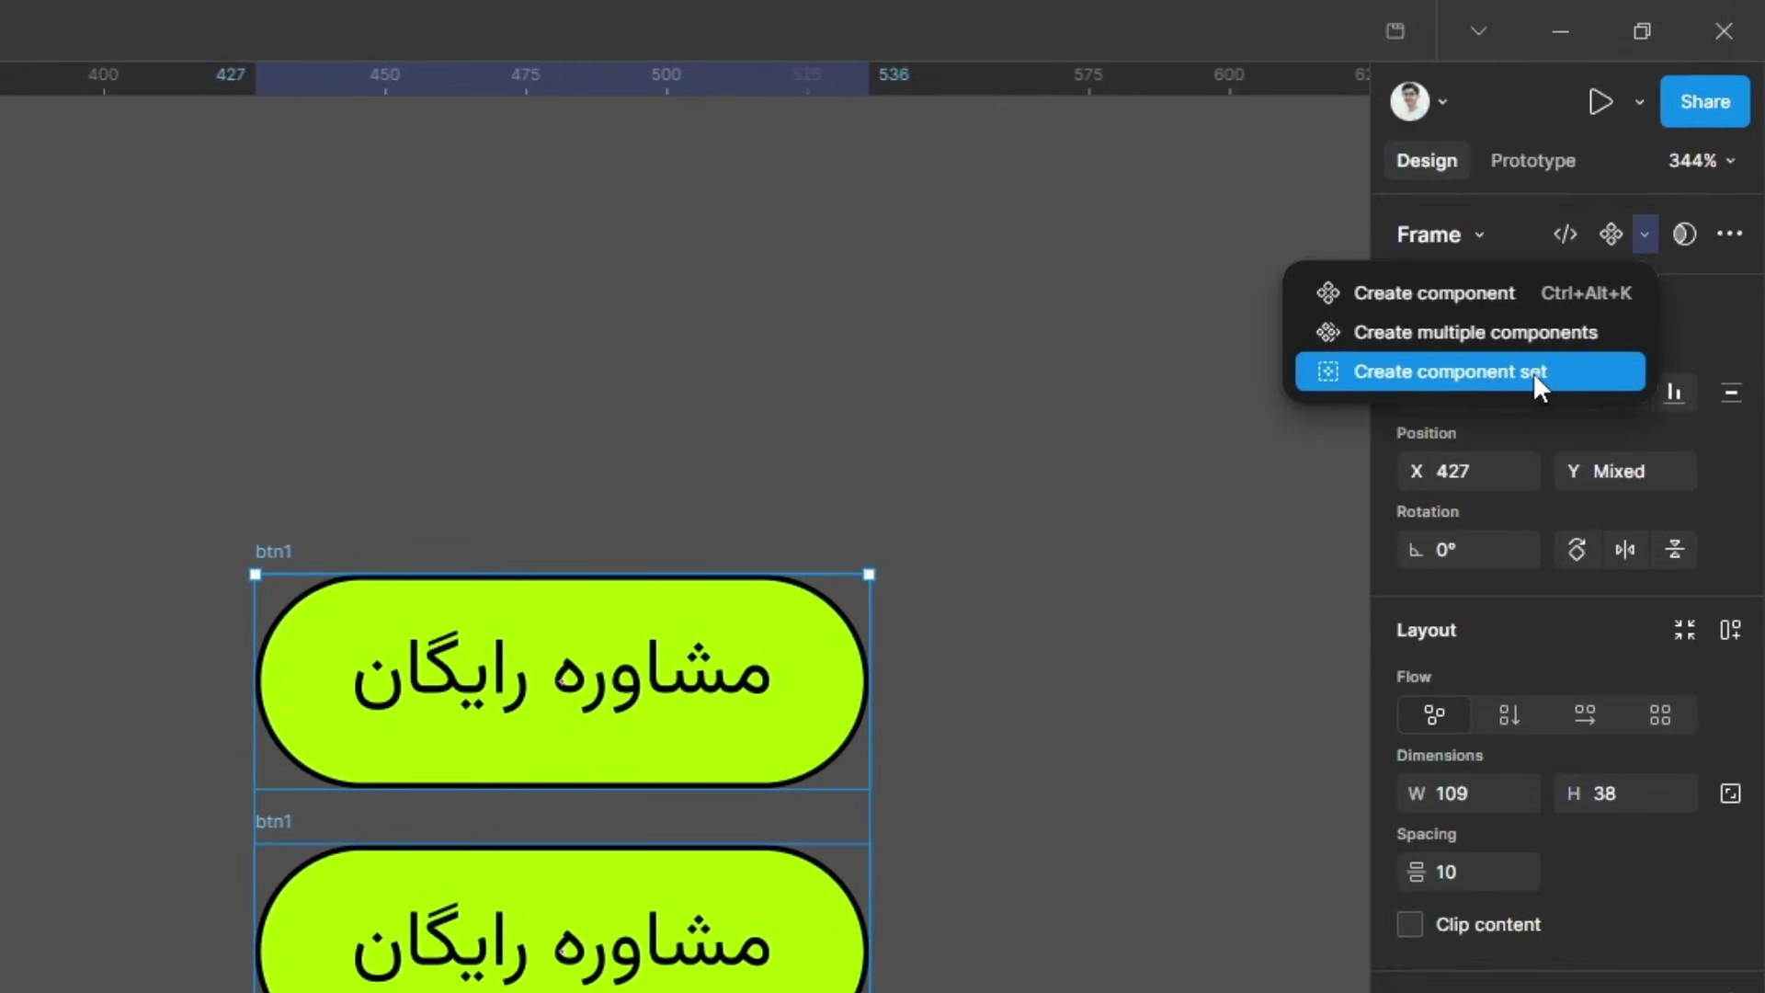
click(1535, 372)
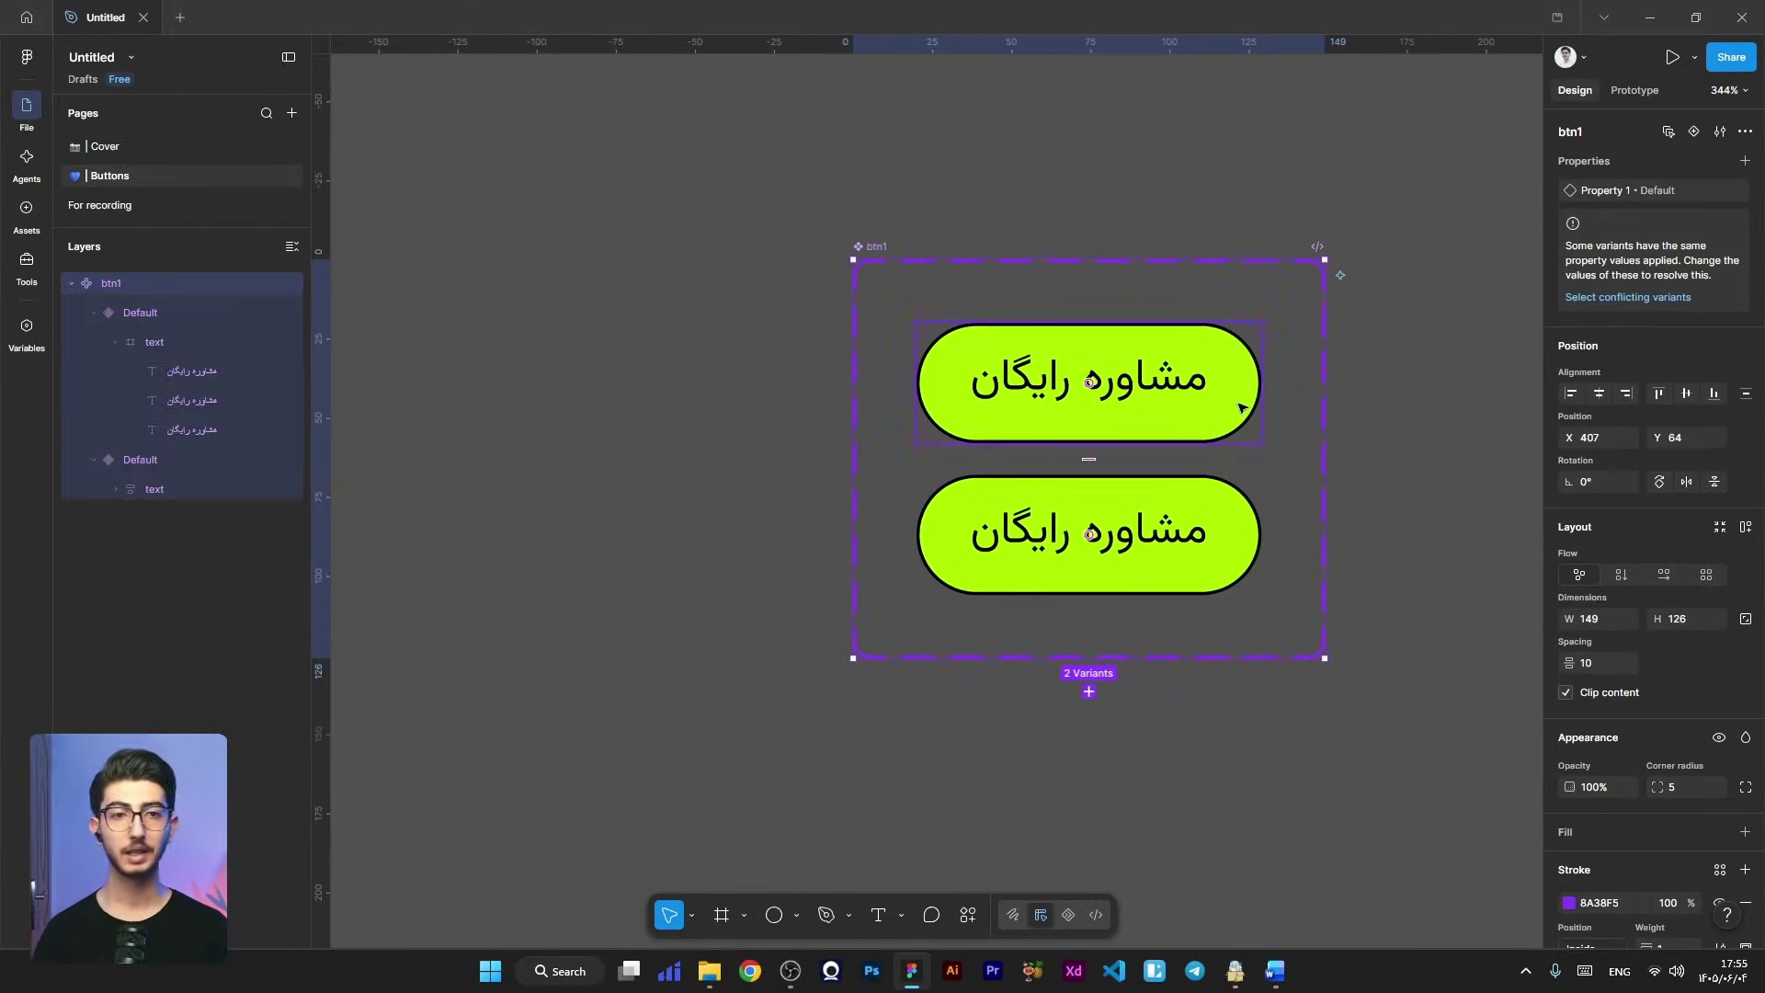
Step: Set Property 1 of the lower button variant to Hover
click(1227, 498)
click(1686, 190)
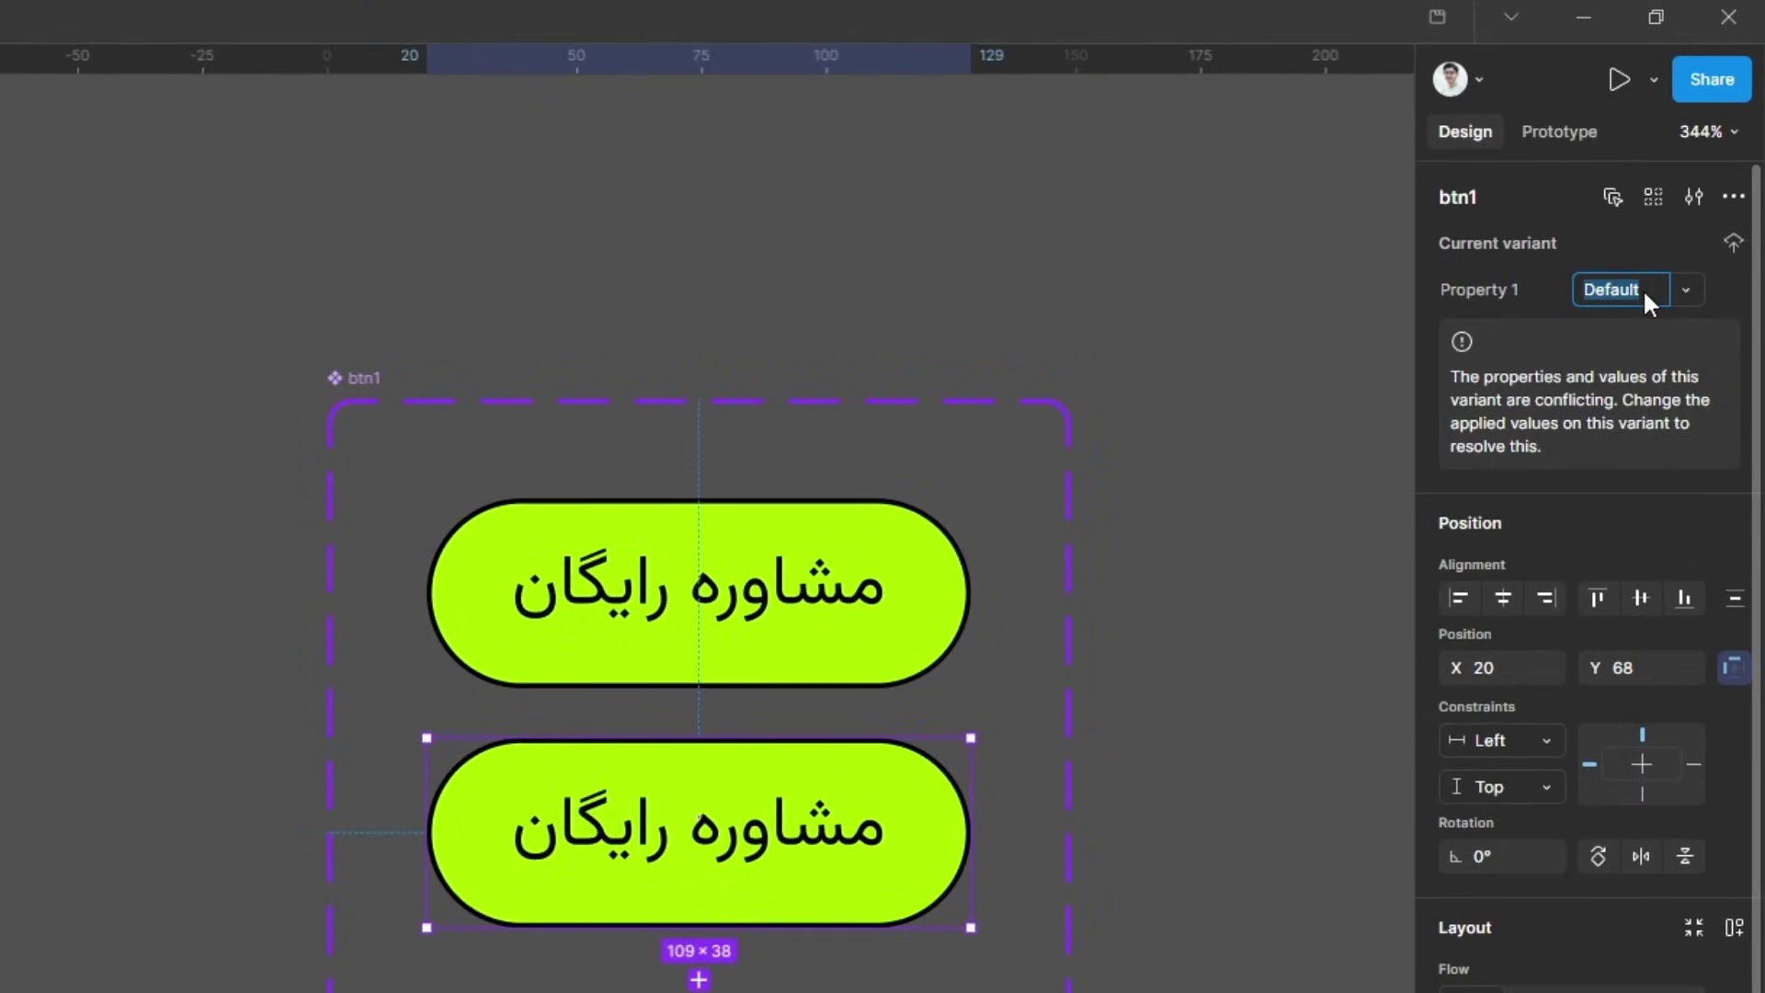
text(Hover)
key(Return)
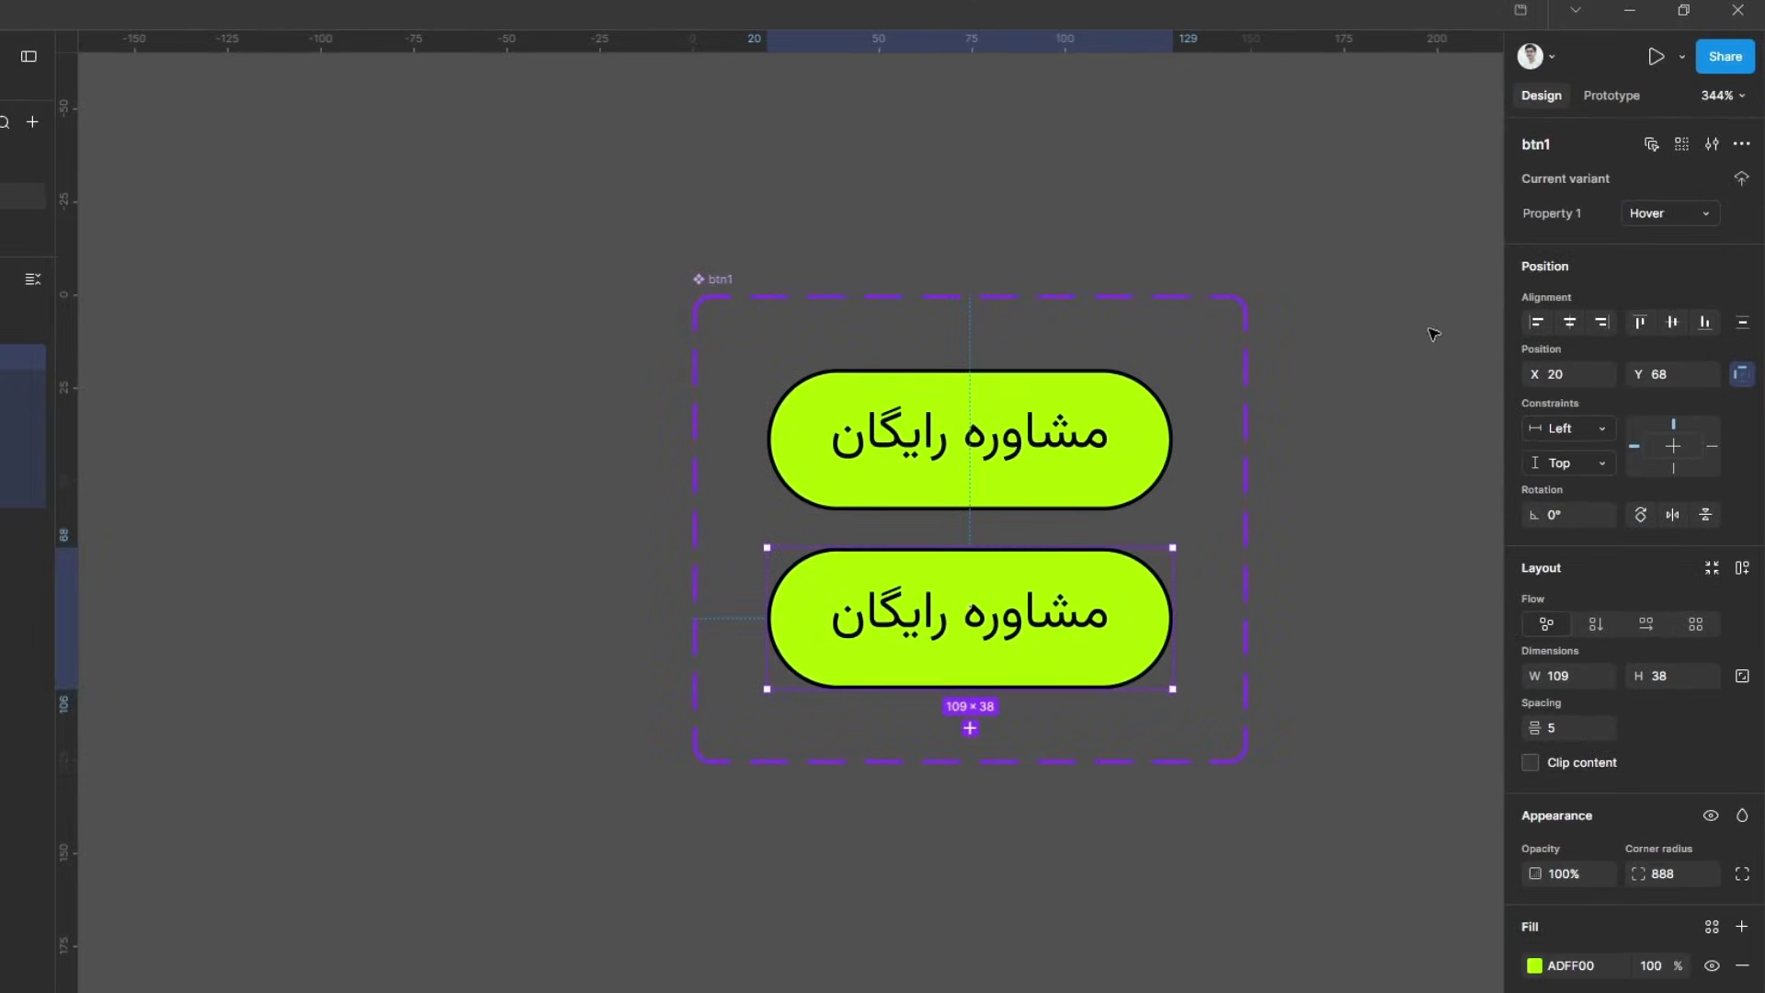
Step: Connect the Default variant to the Hover variant with a While hovering interaction that changes to Hover
key(Tab)
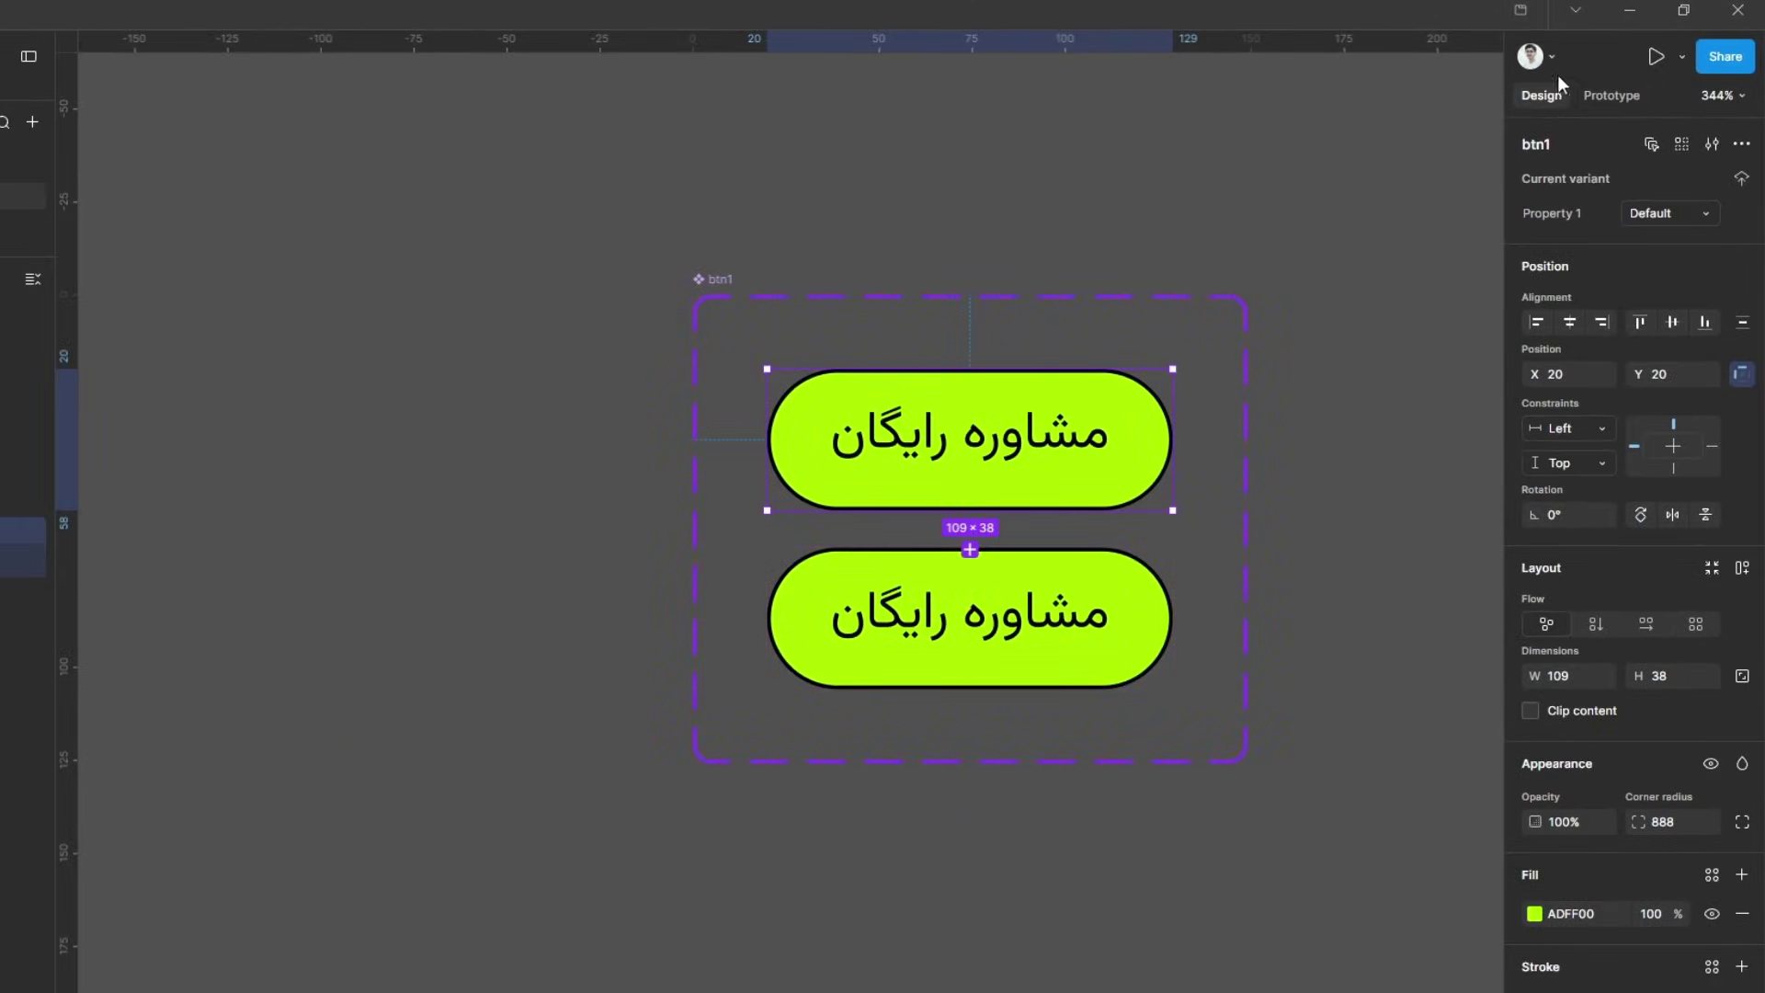
click(1599, 97)
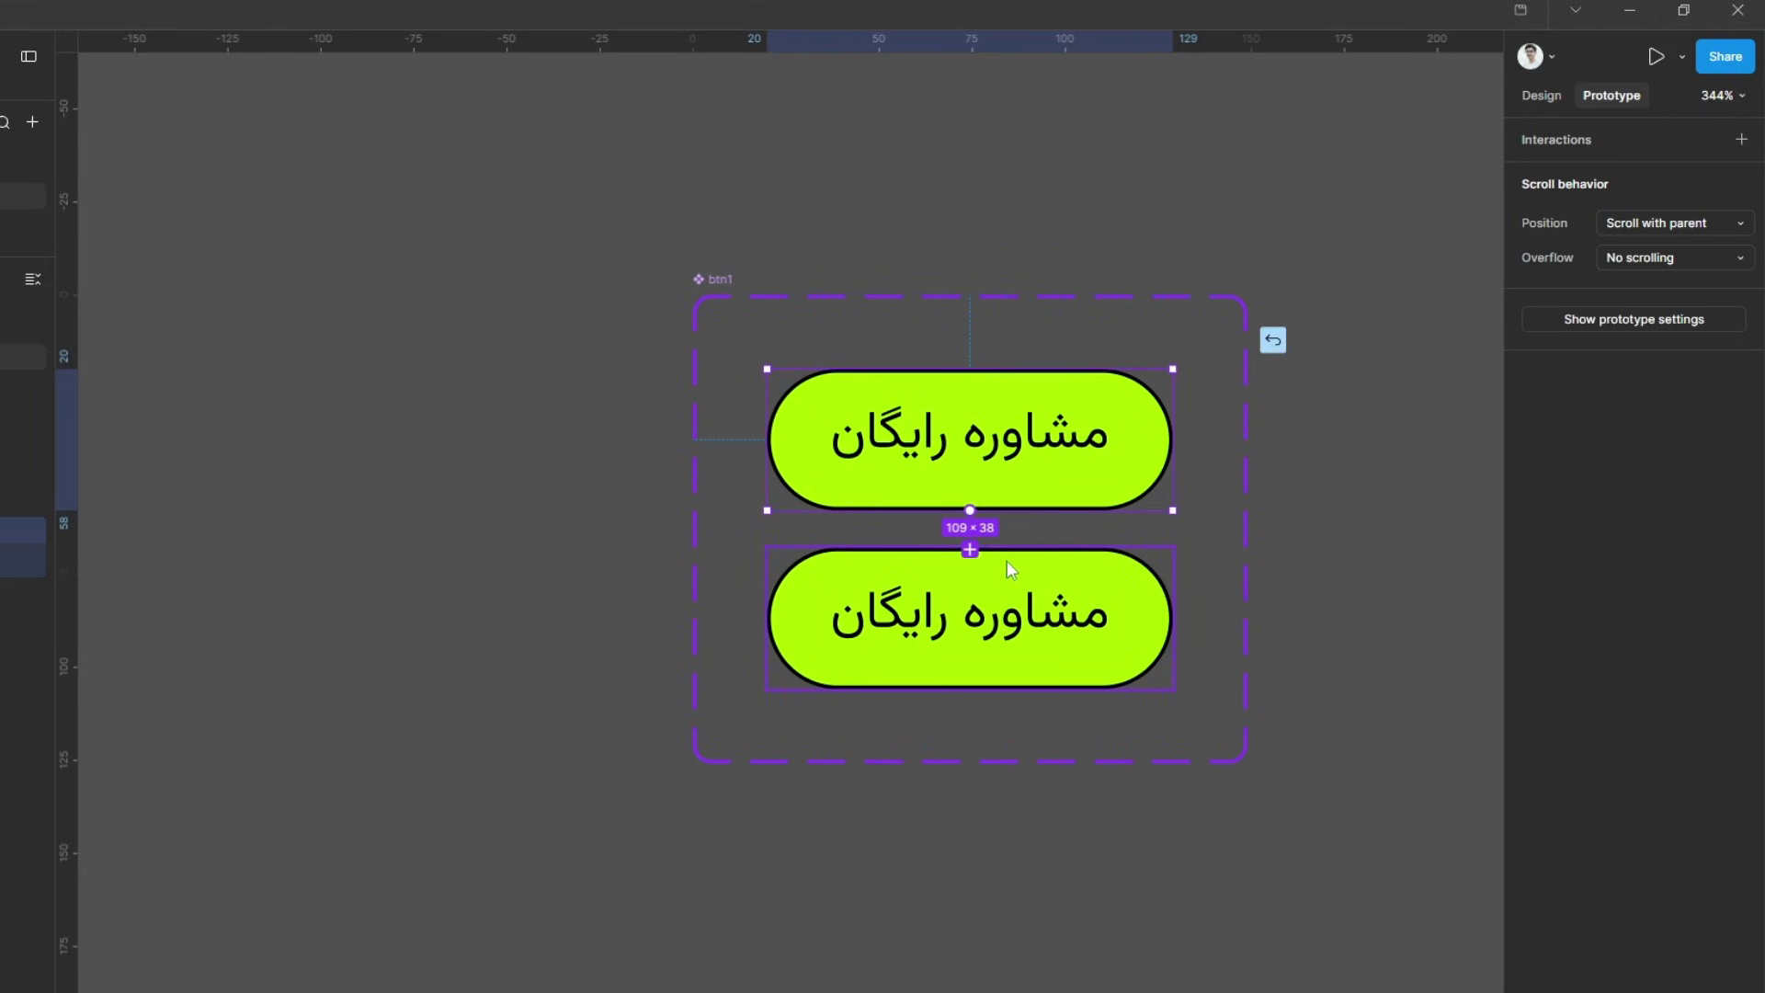
drag(1006, 560, 1009, 559)
scroll(1011, 557, up, 3)
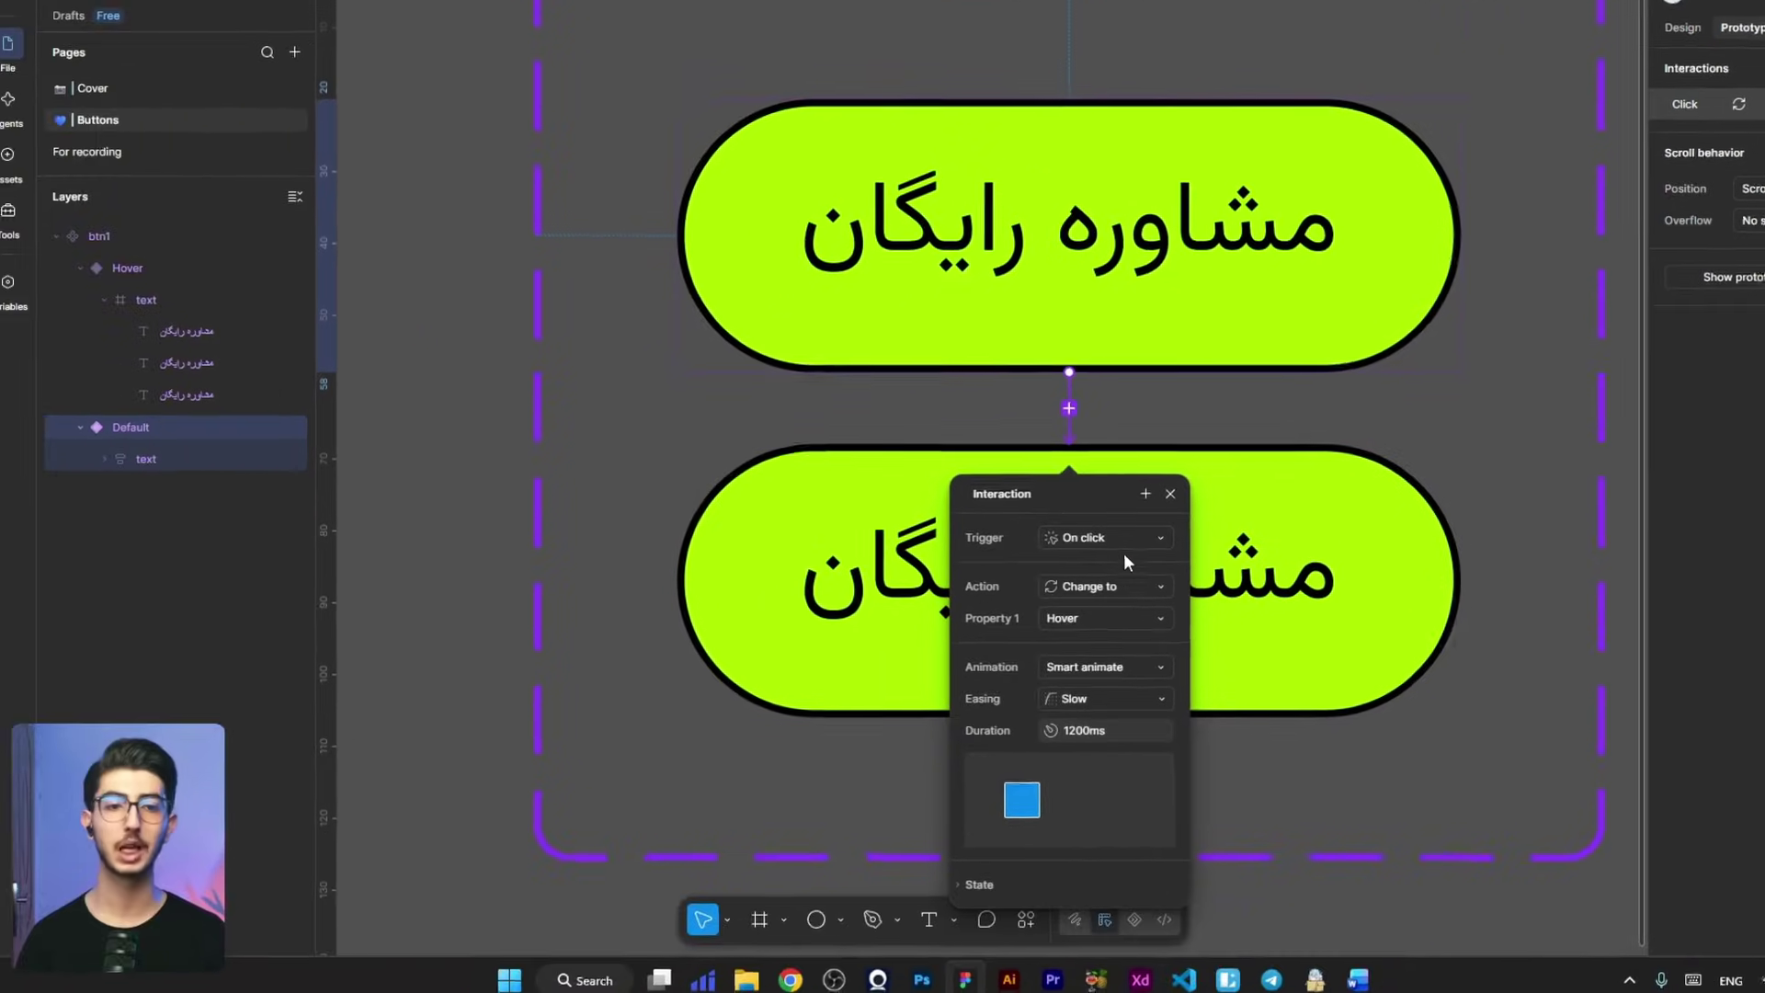
click(947, 650)
click(1139, 577)
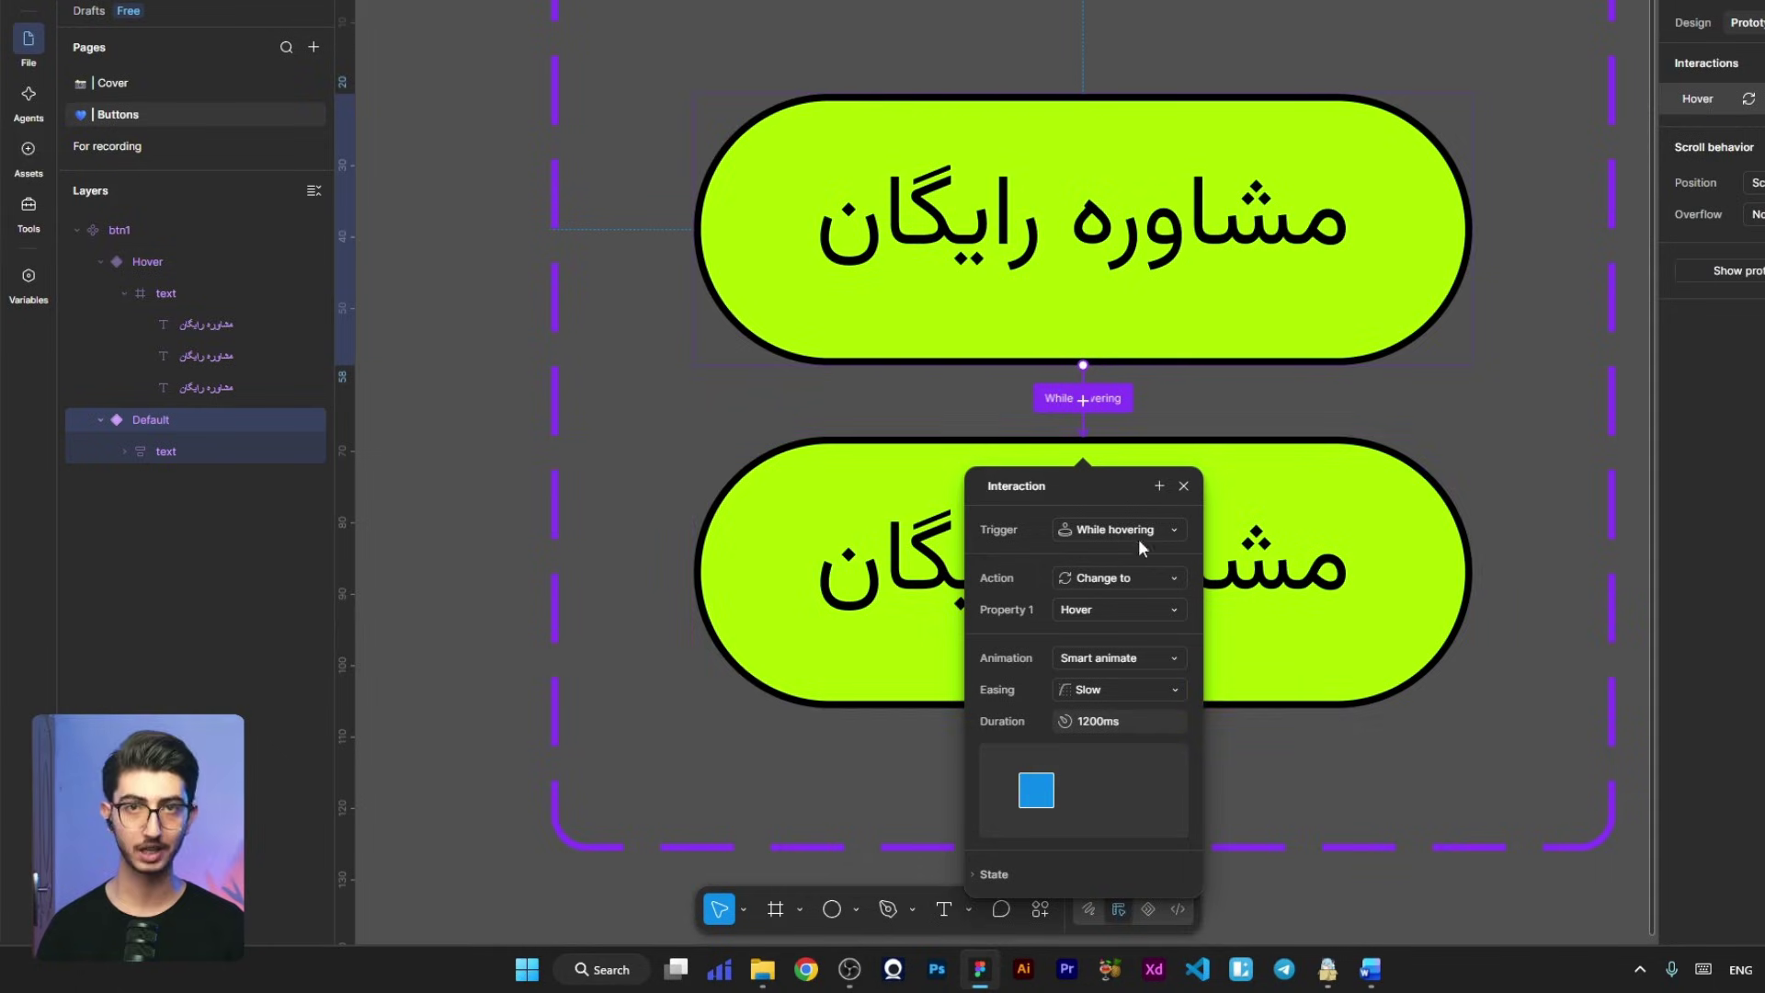
Step: Set the hover interaction's animation to Smart animate with Slow easing and a 1200 ms duration
click(1110, 658)
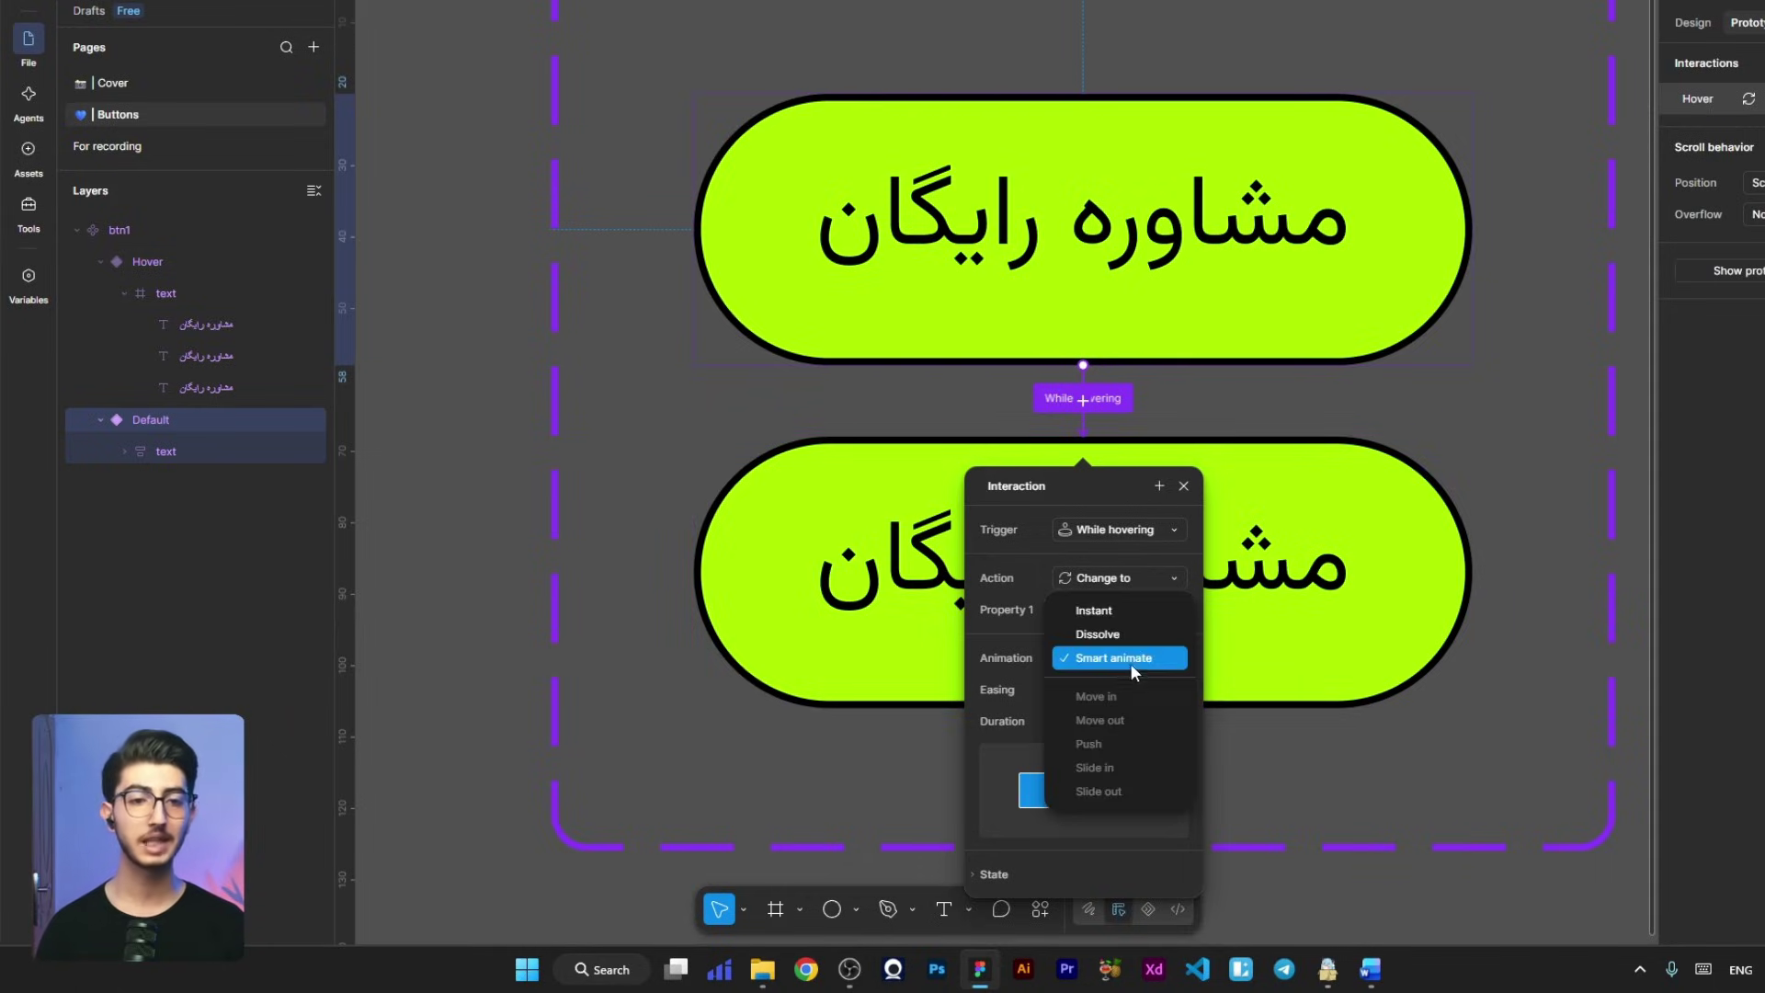
click(1127, 660)
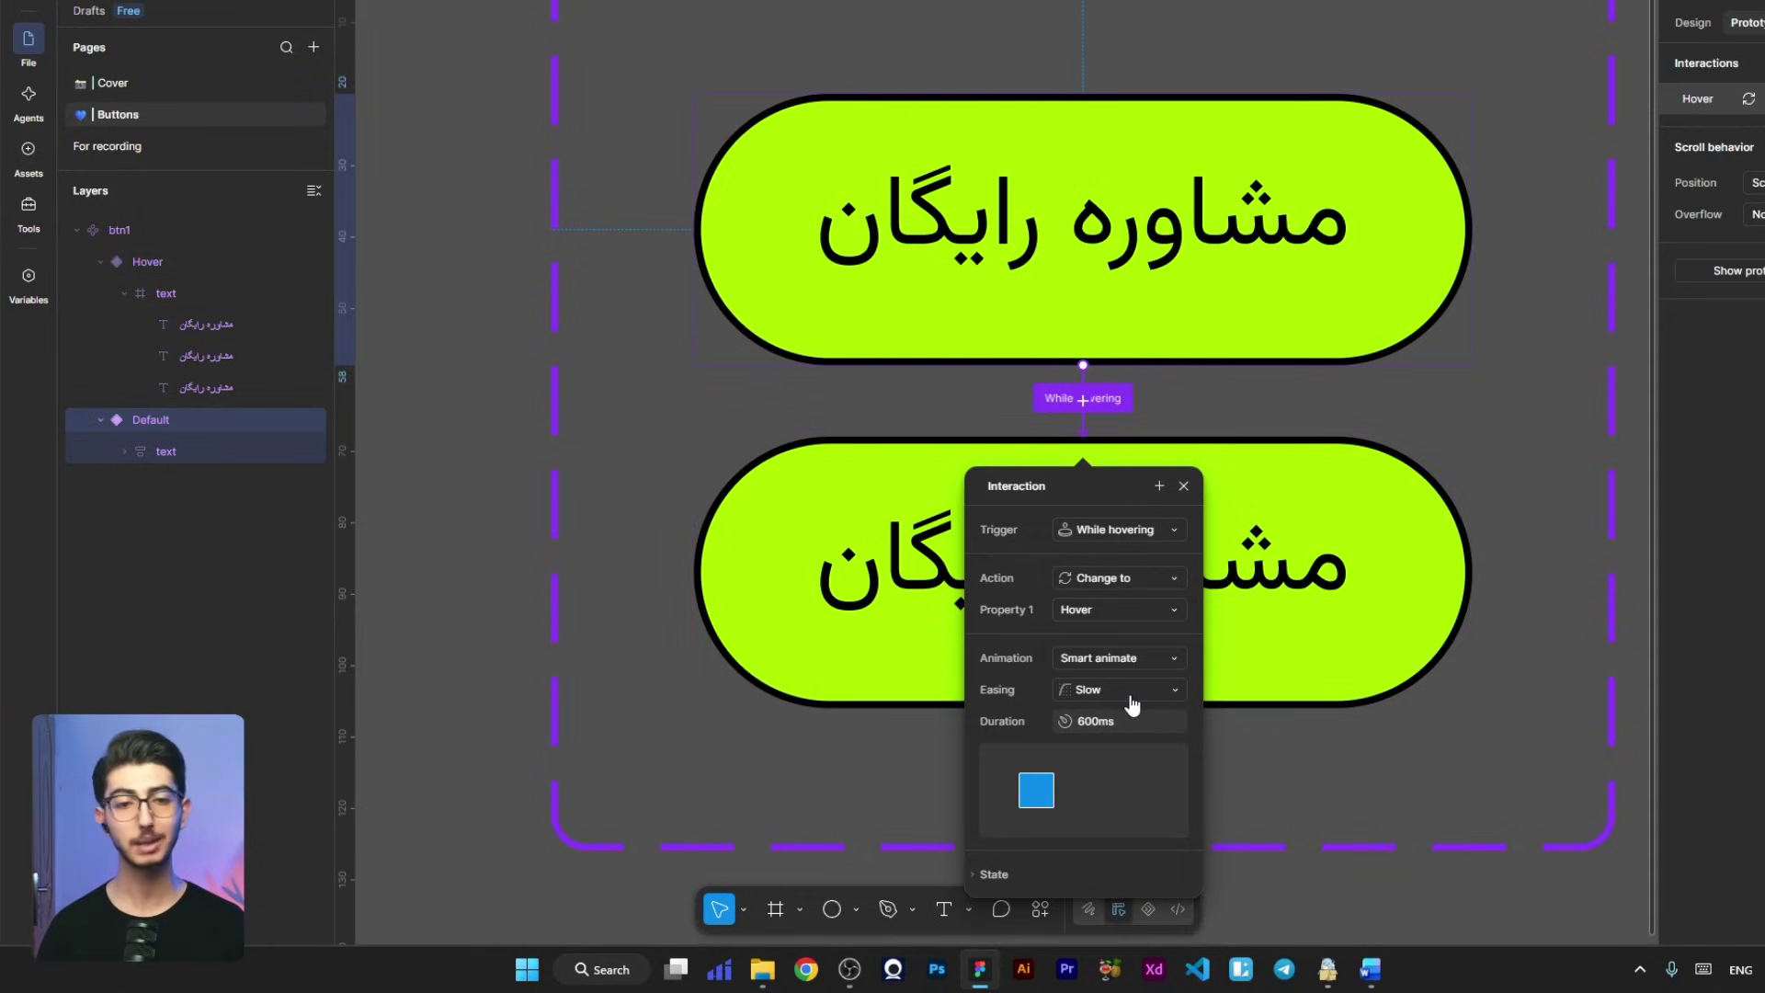
click(1134, 691)
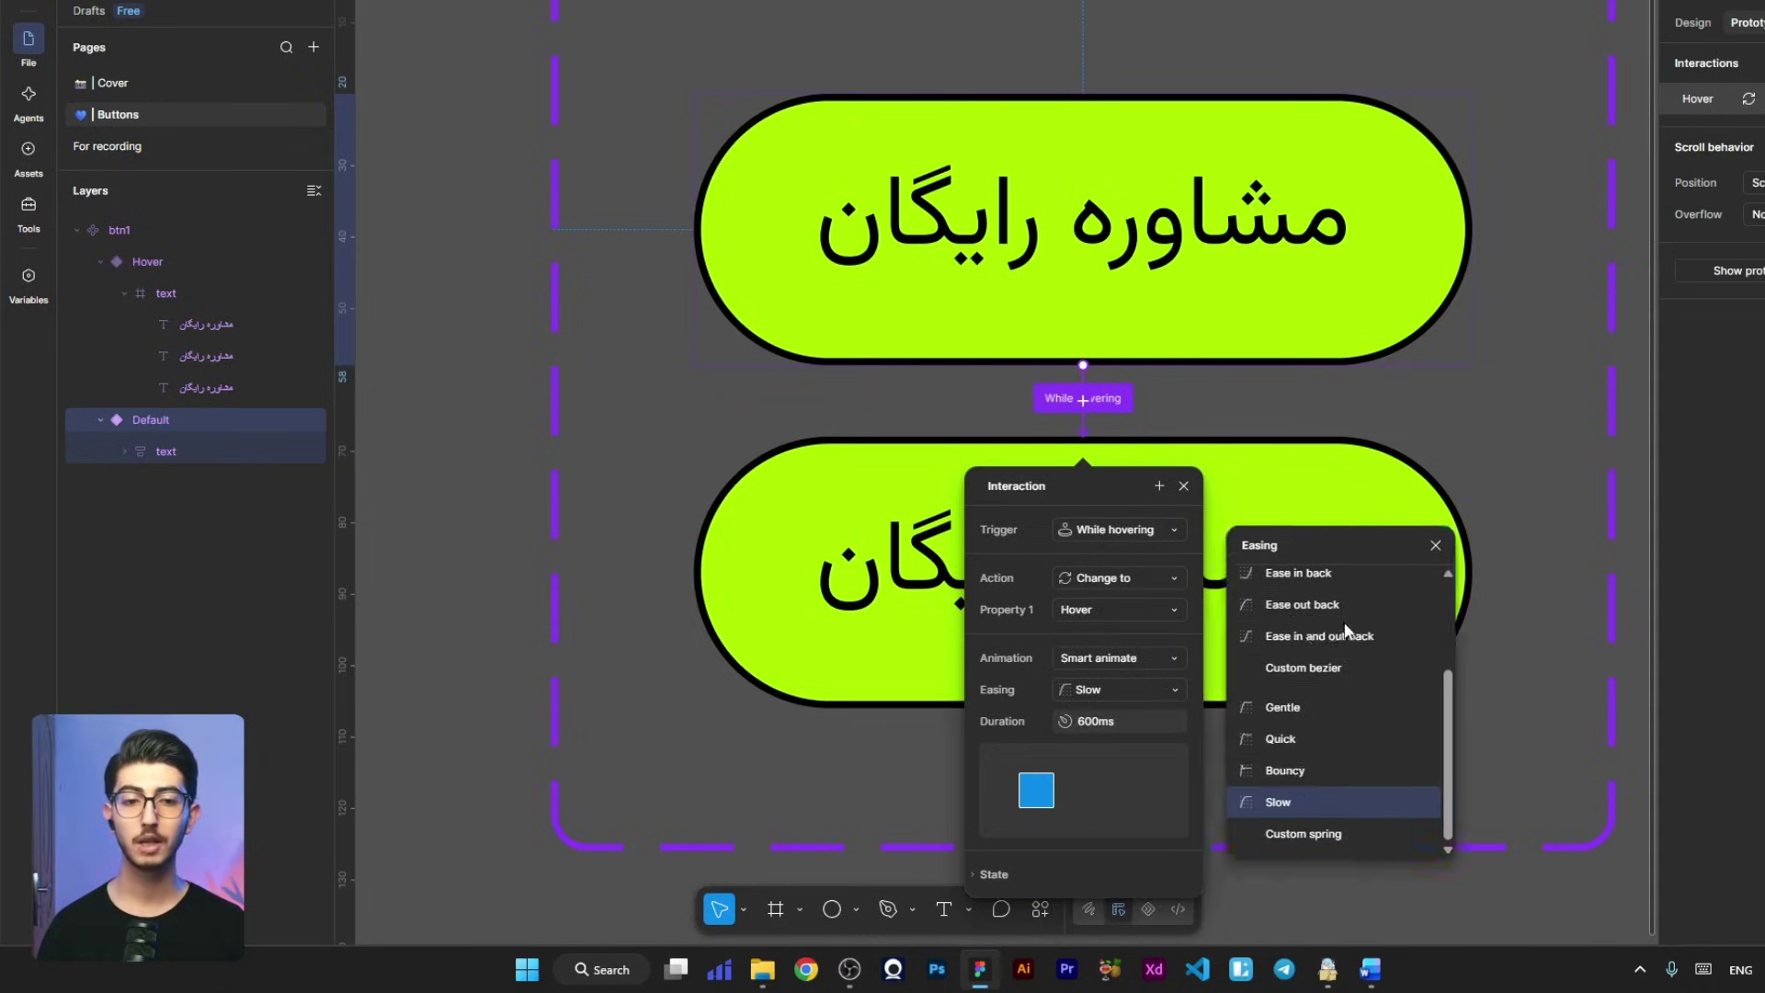
click(1363, 785)
click(1142, 726)
text(12)
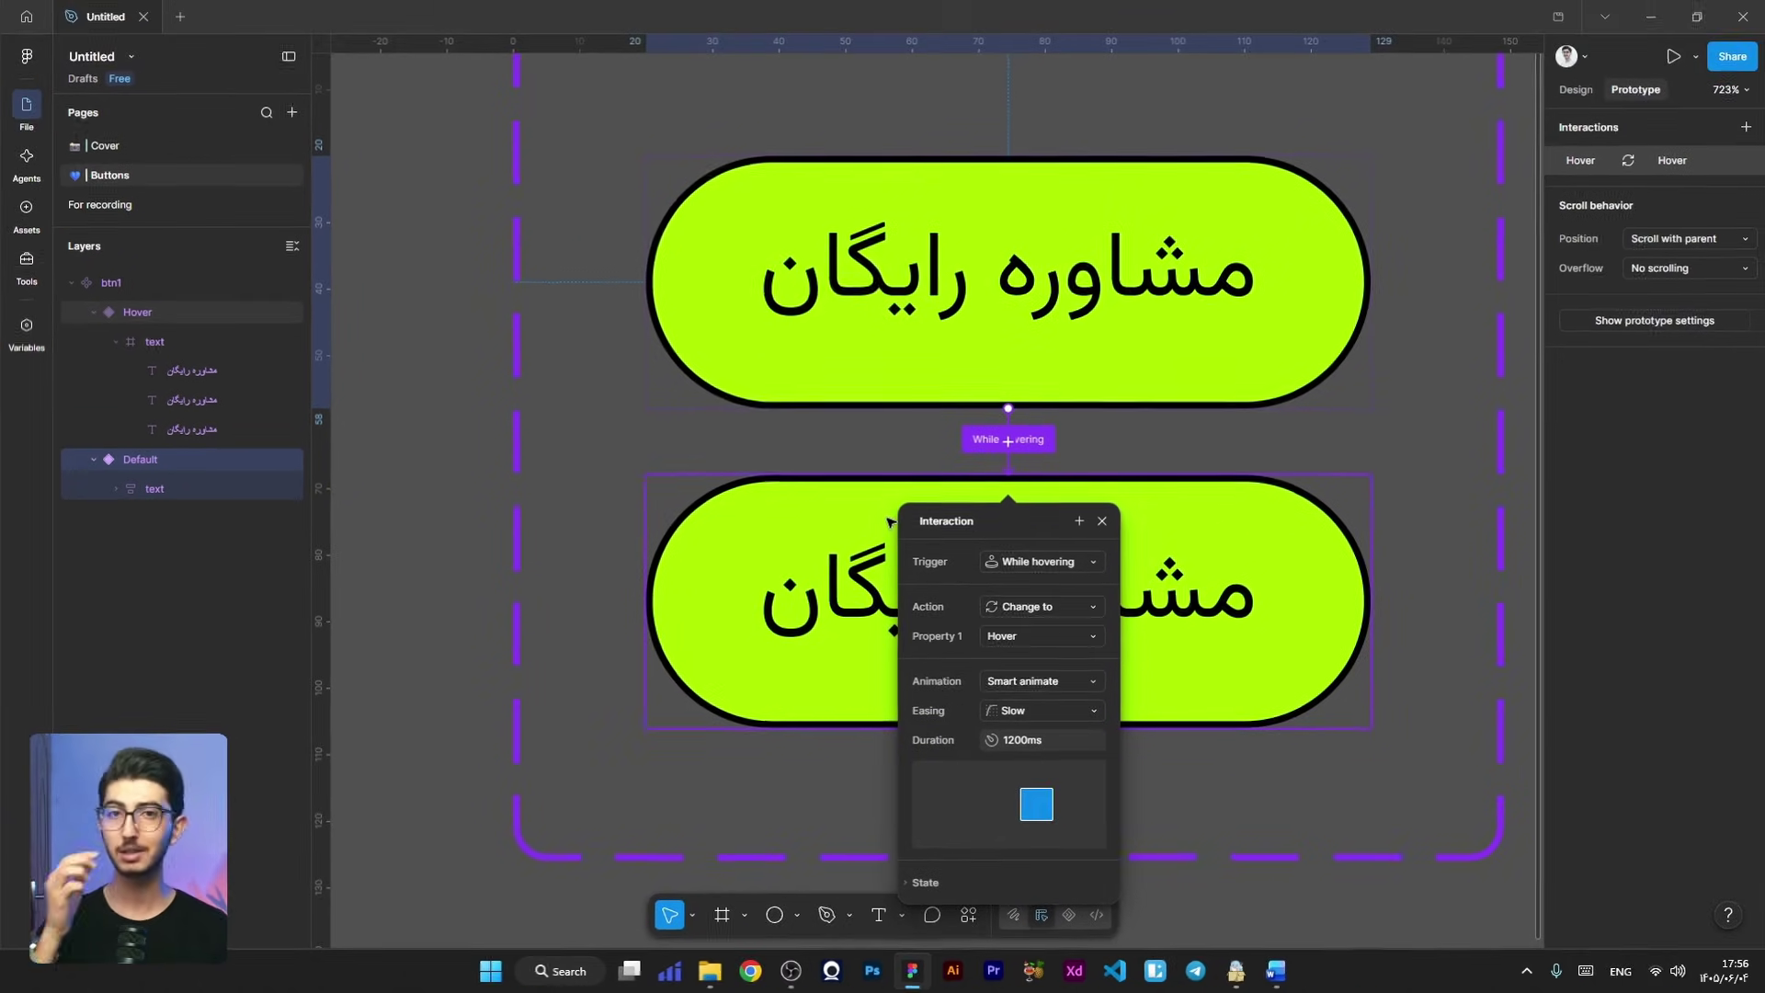
Step: Draw a 175 × 175 frame named btn1 beside the component set with a centered button instance, and preview the prototype
scroll(887, 522, down, 3)
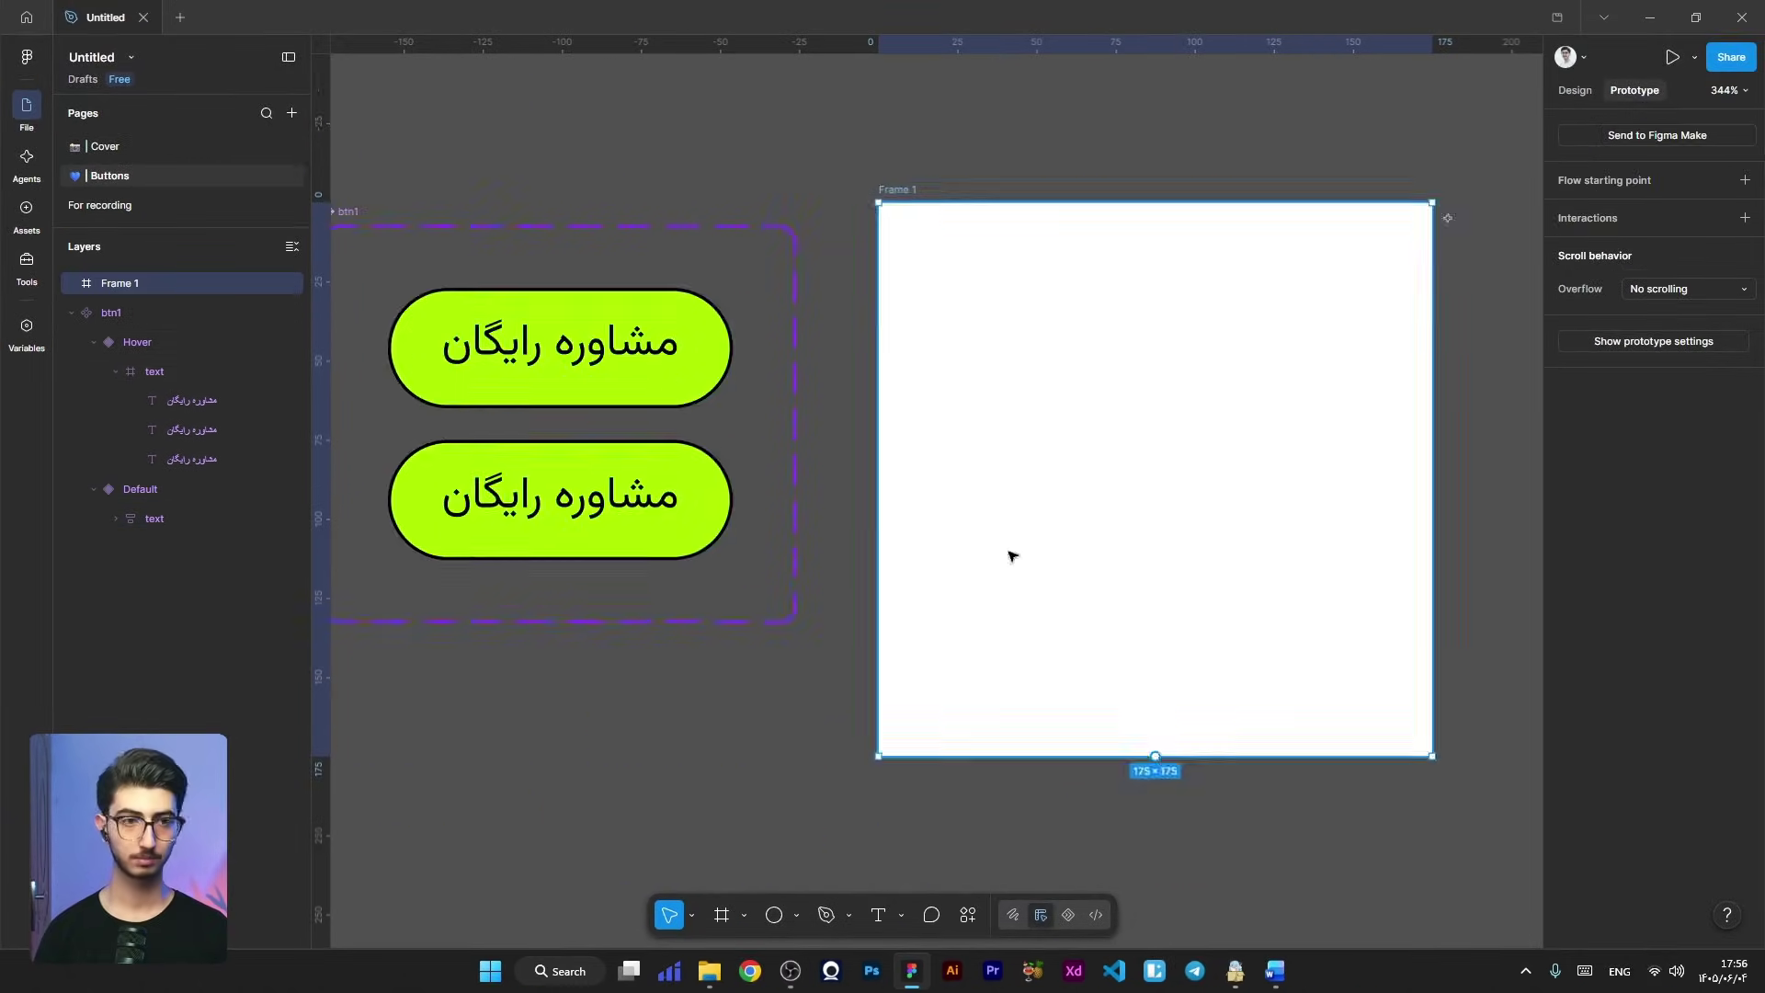
scroll(1012, 556, down, 2)
key(Return)
click(1357, 278)
click(1671, 57)
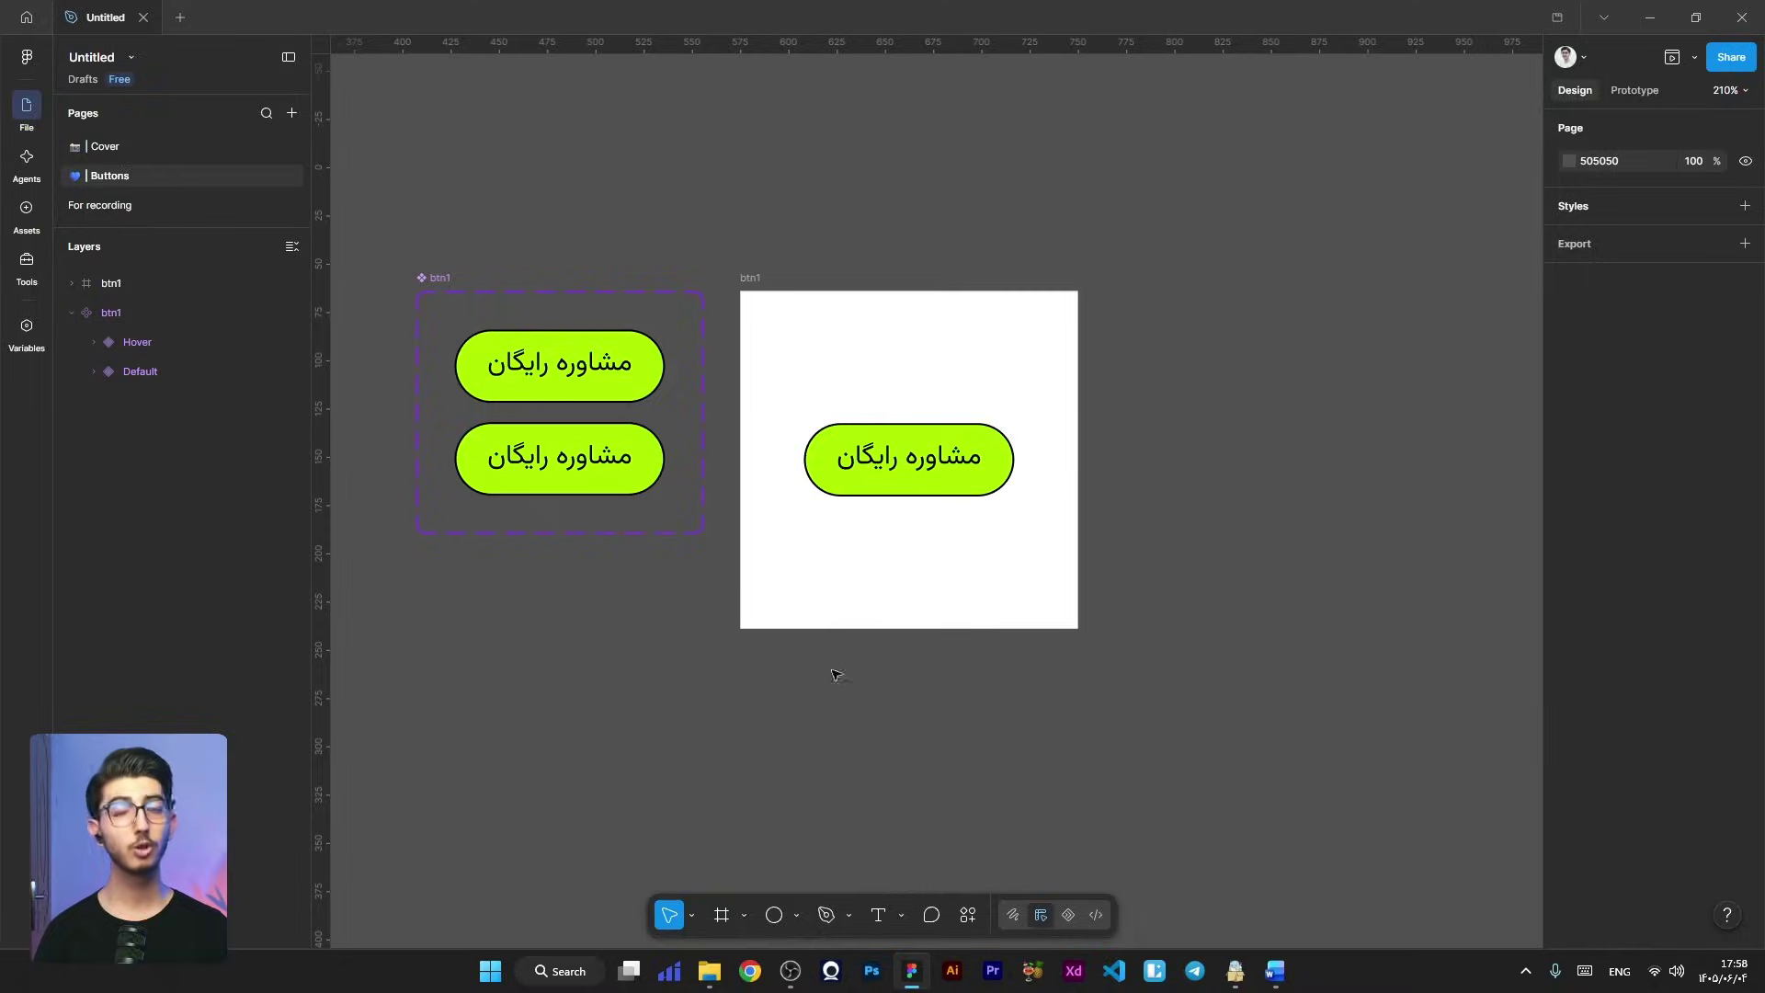
Step: Place an instance of the Default variant on the empty canvas at X 885, Y 94 and detach it from its component
click(571, 377)
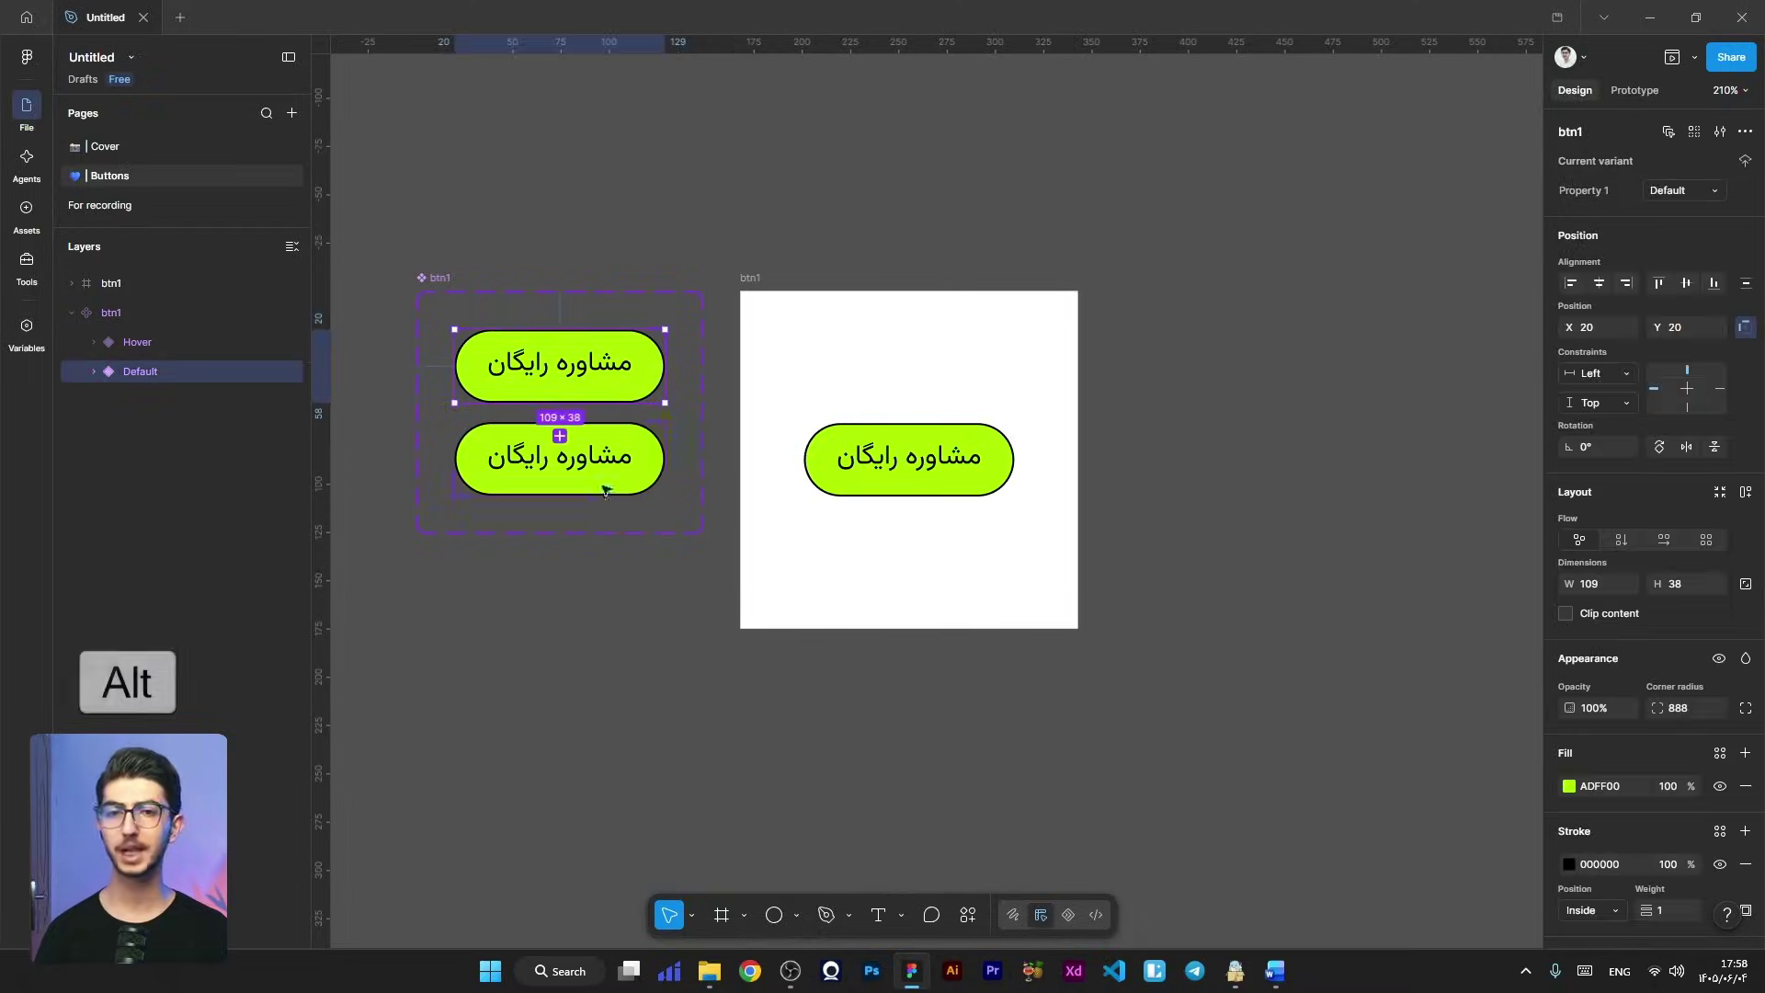
drag(548, 375, 1432, 396)
drag(1430, 493, 780, 528)
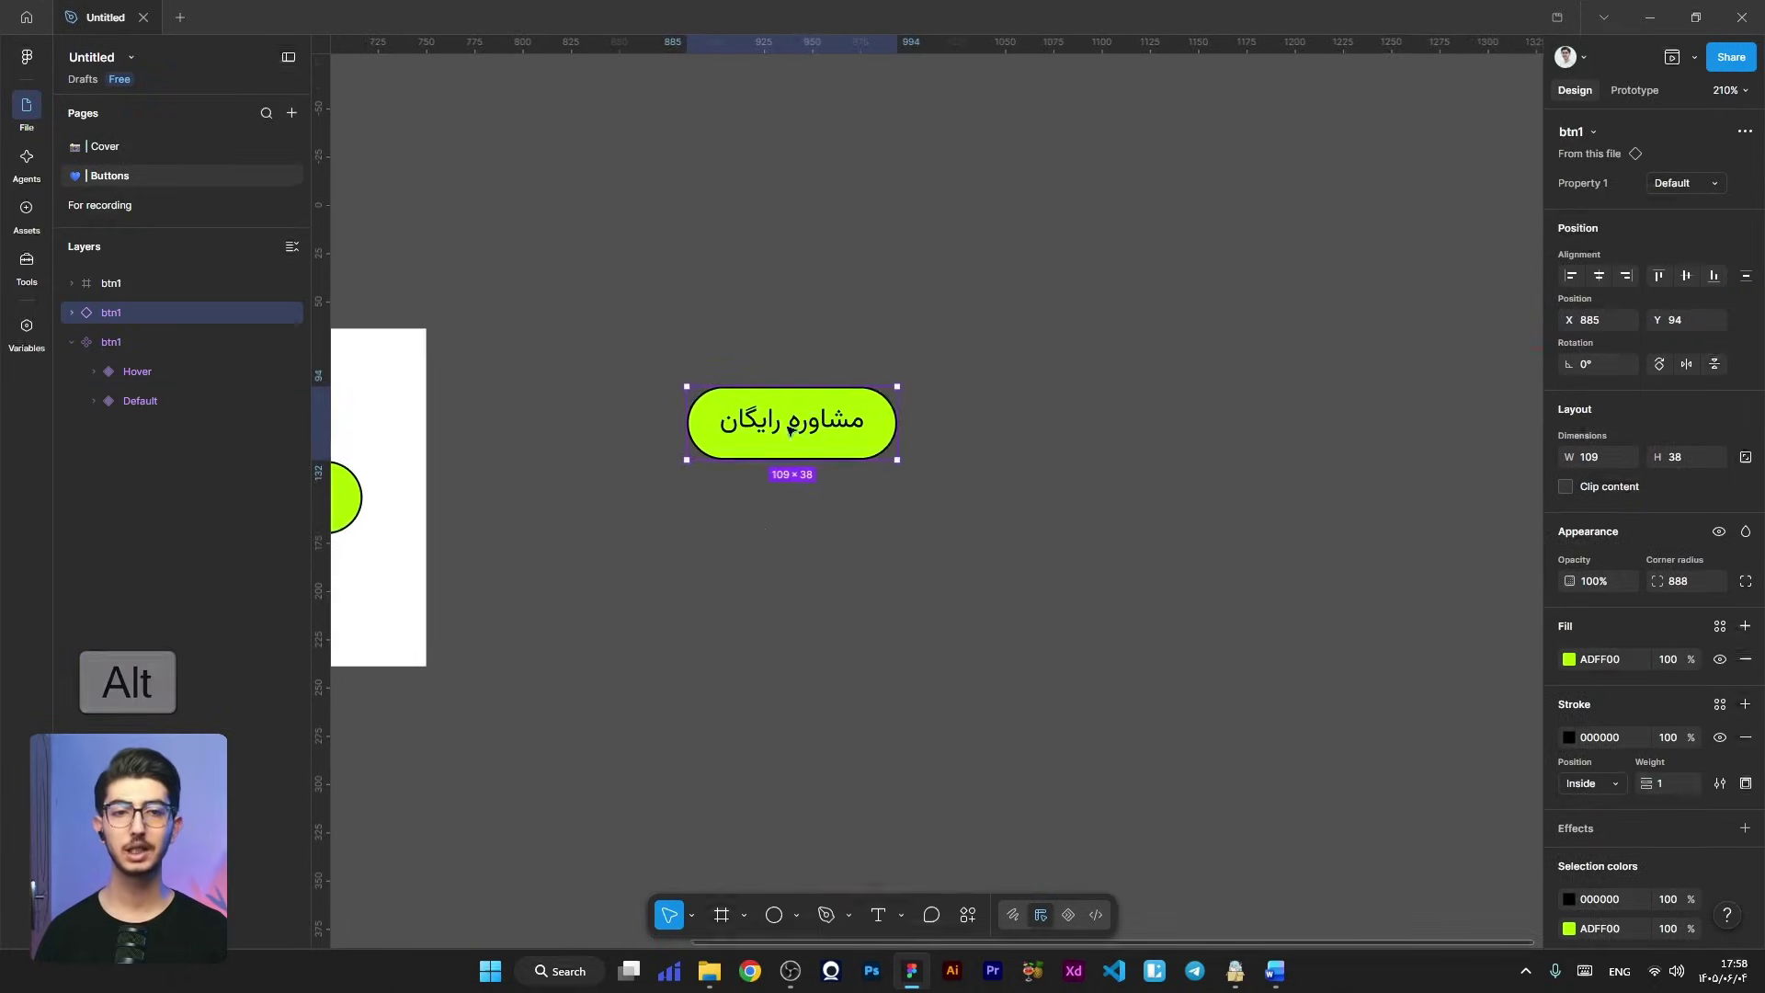
right_click(771, 425)
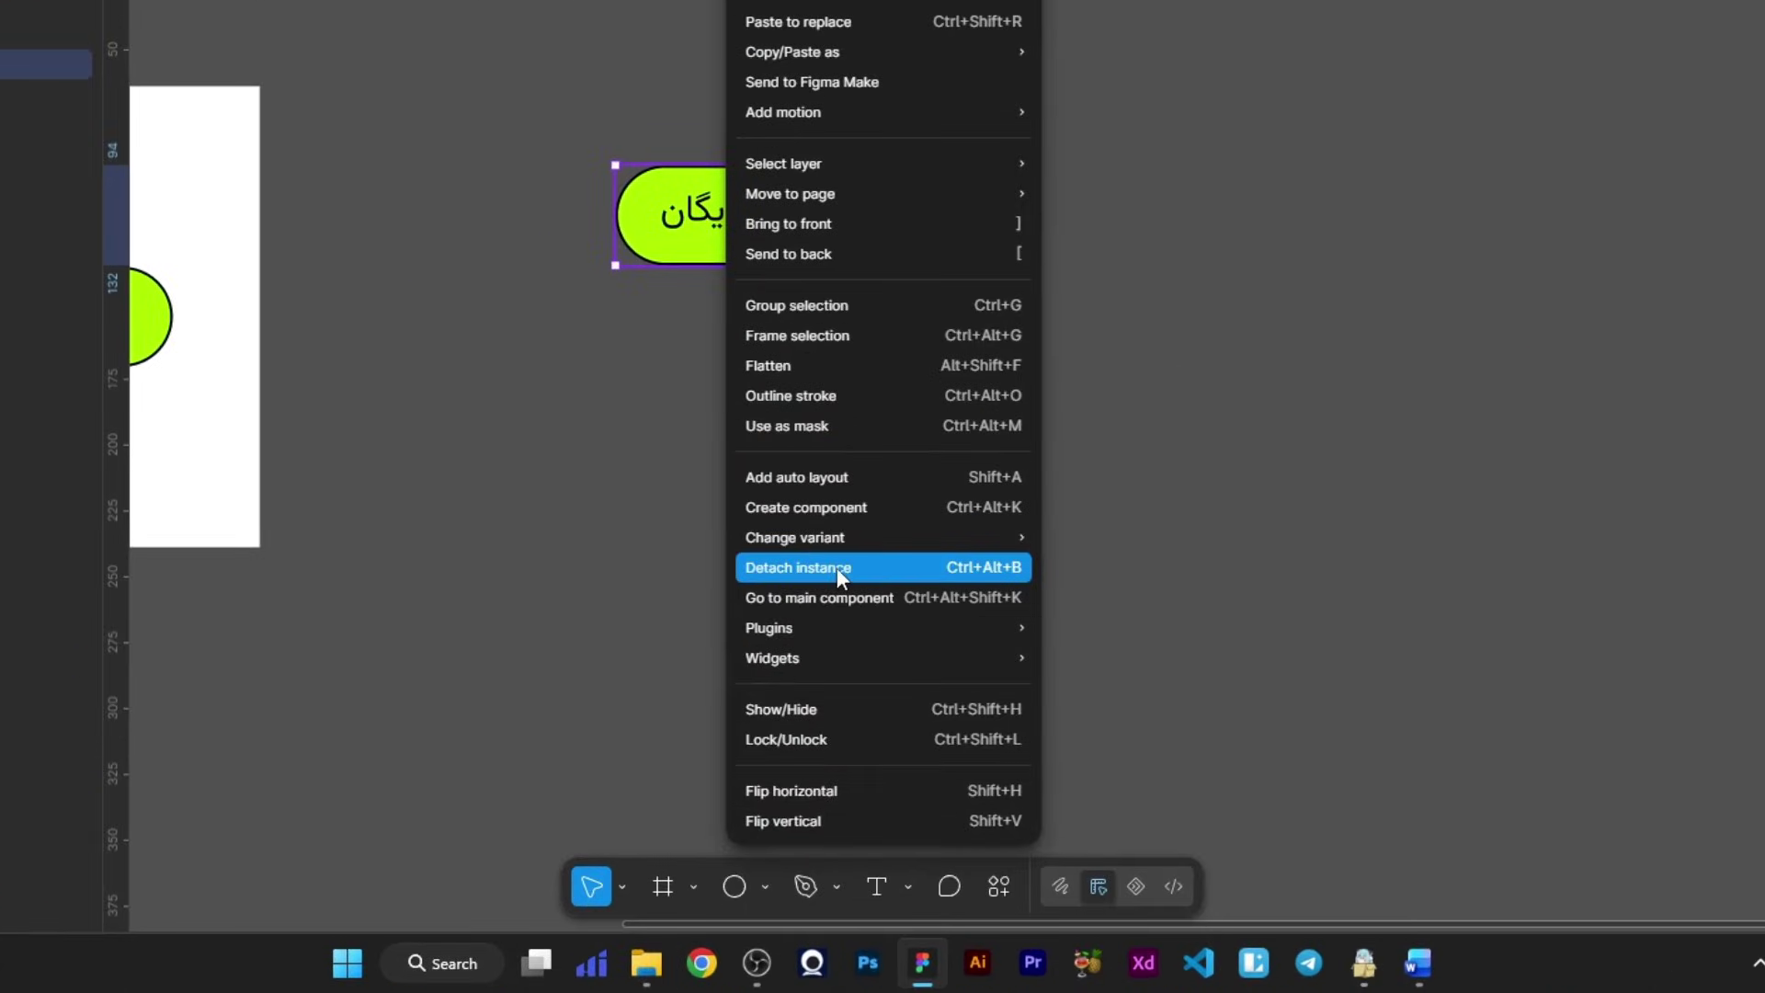
click(841, 642)
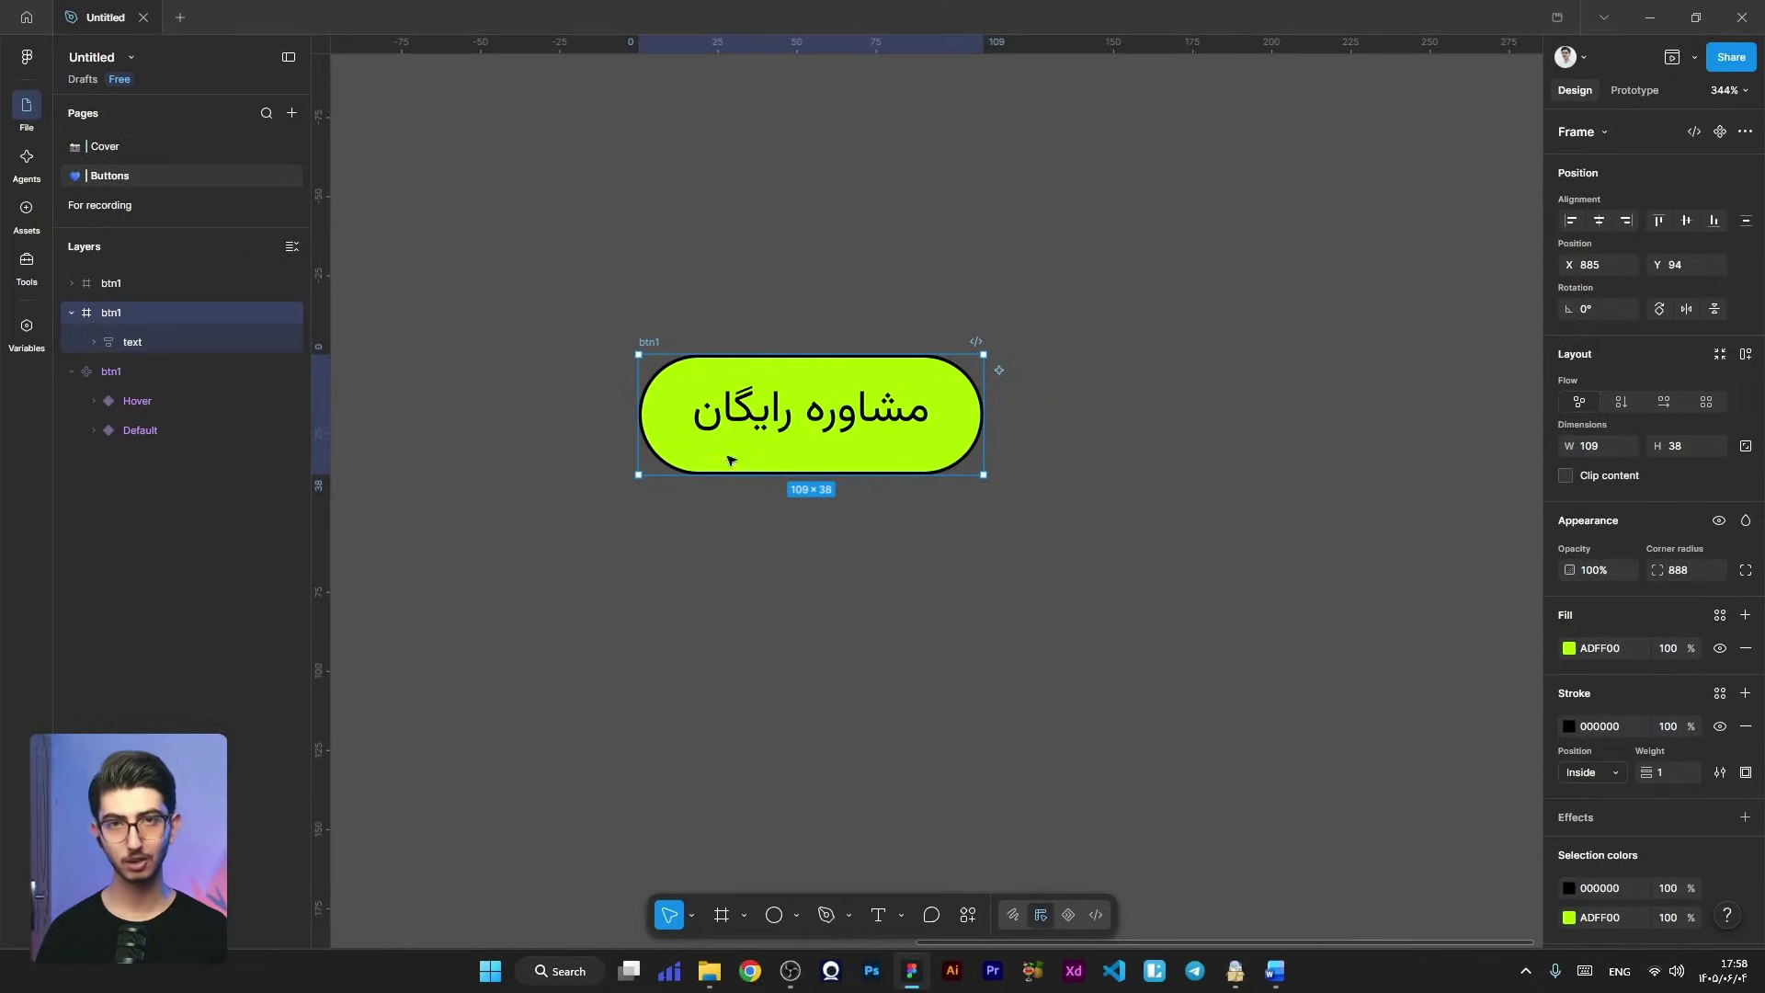
Step: Apply vertical auto layout to the detached button and delete two of its three stacked text copies
click(1627, 406)
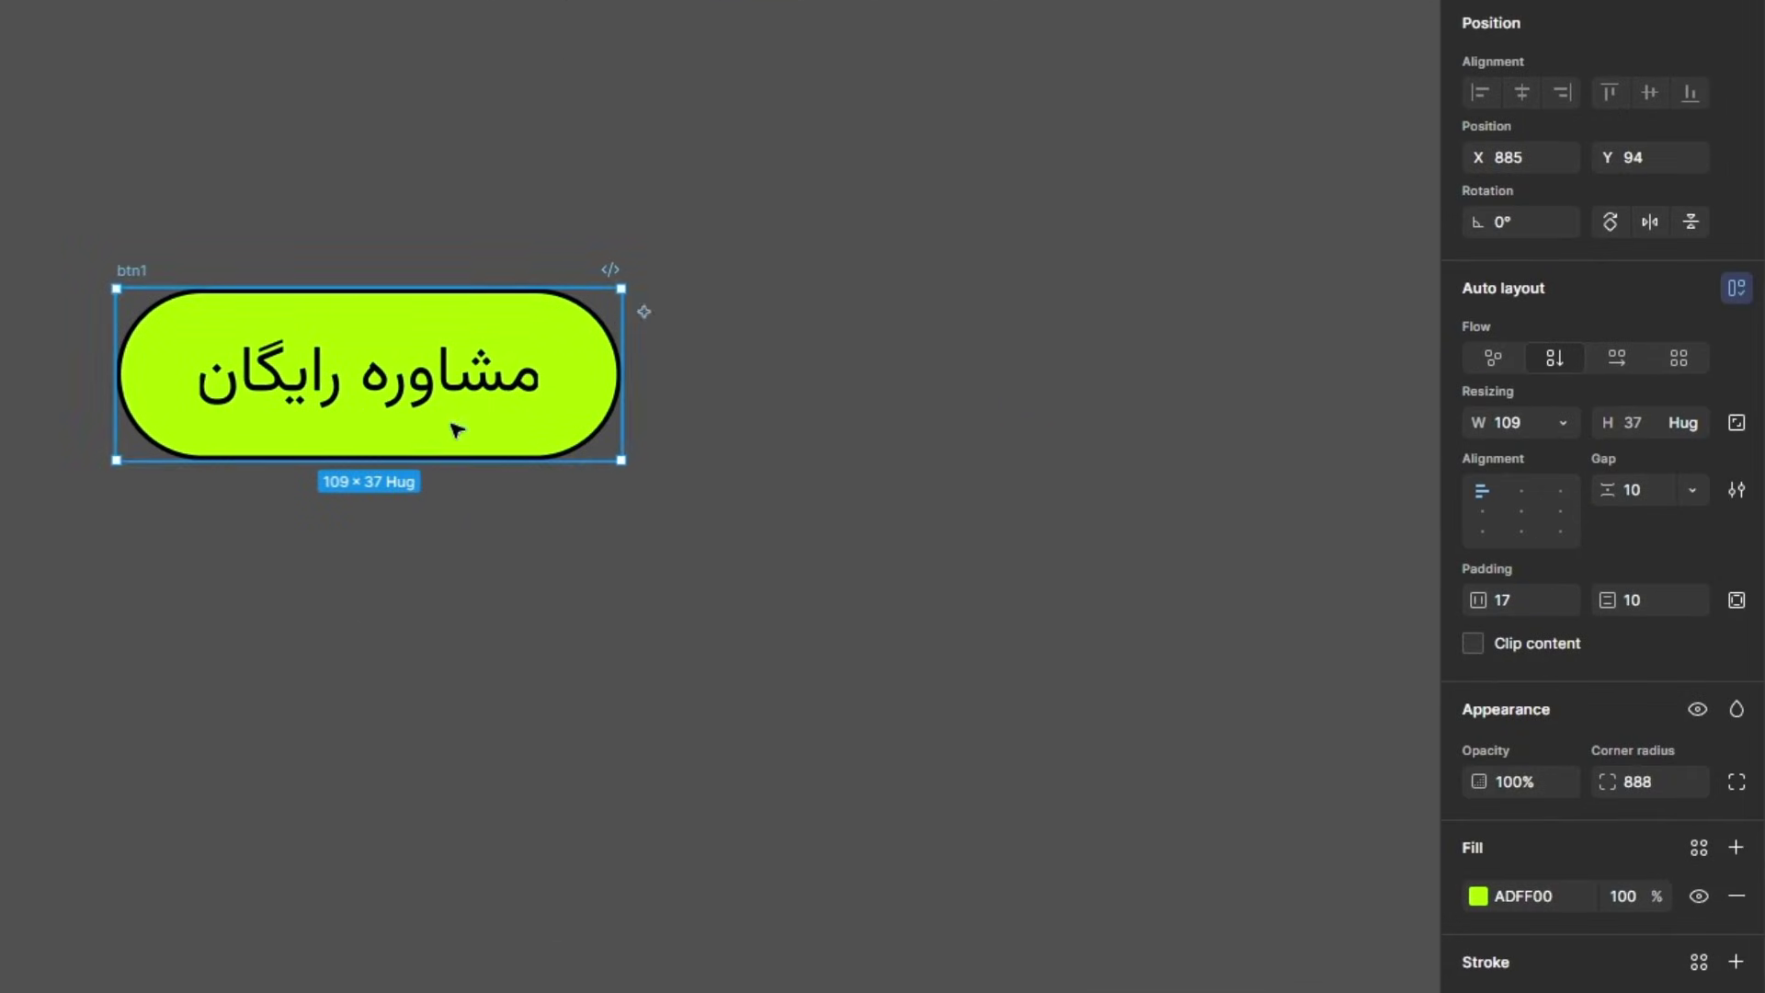
click(414, 377)
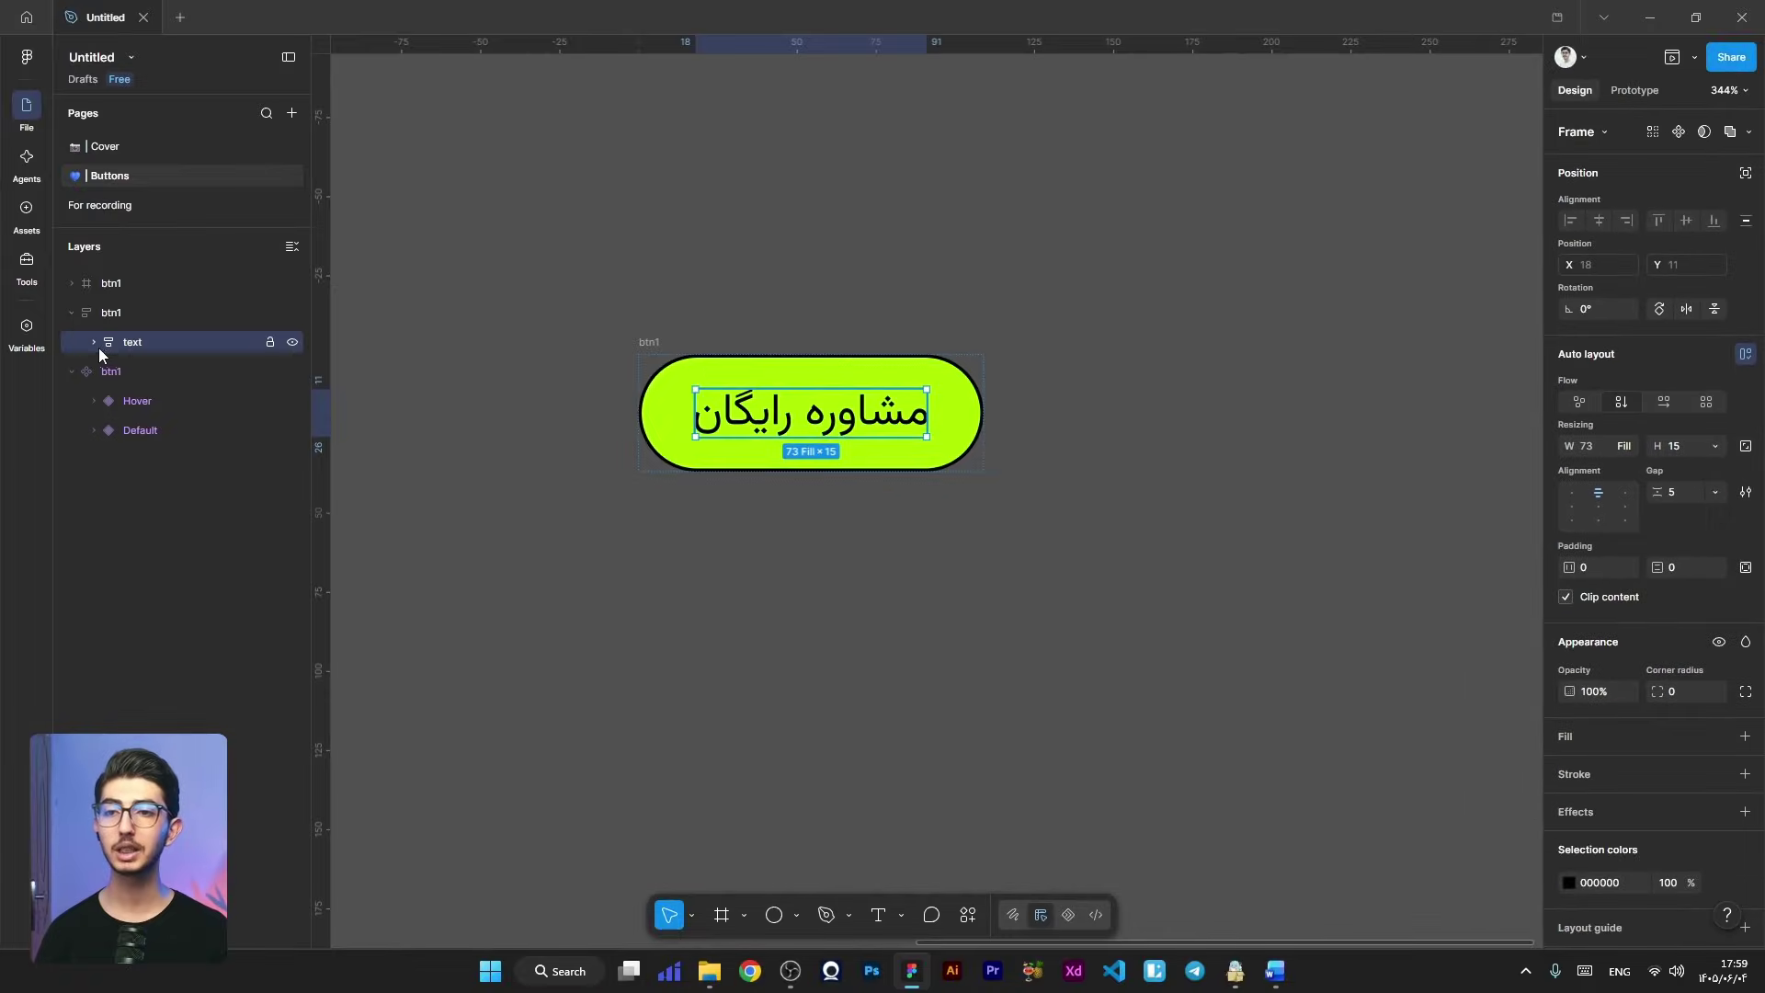
click(94, 342)
click(151, 371)
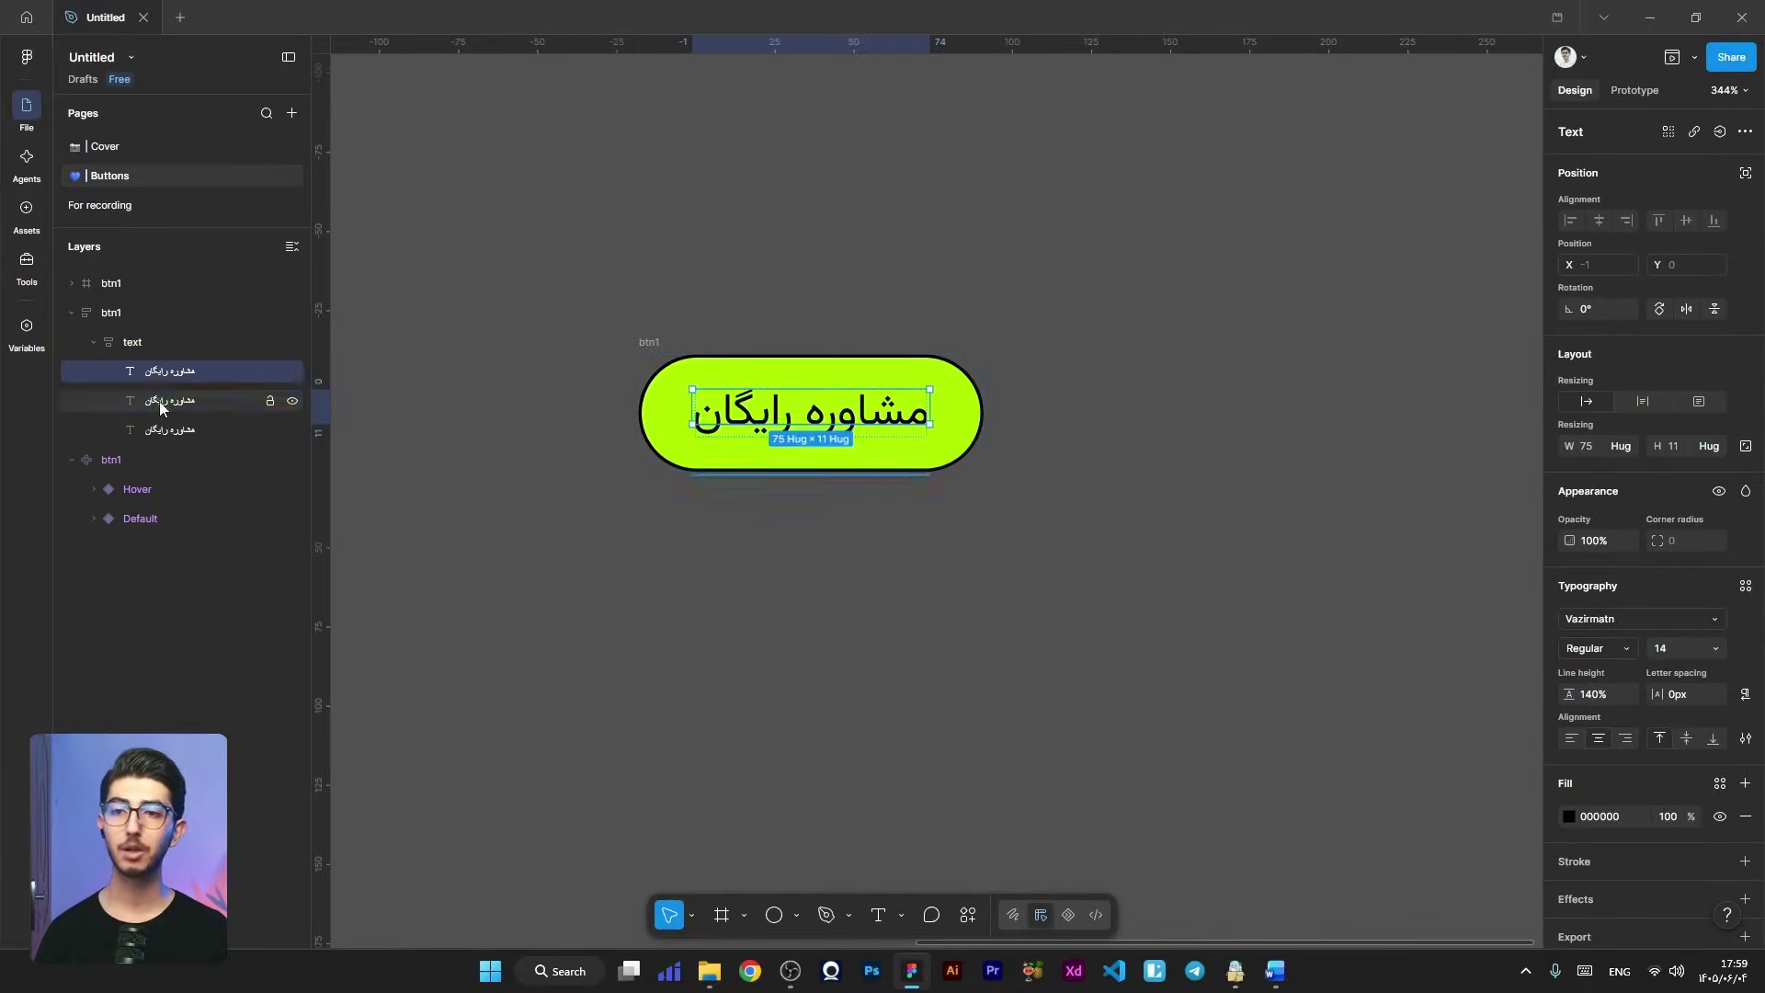
click(158, 400)
key(Delete)
click(174, 371)
key(Delete)
Step: Ungroup the text frame around the remaining label and reset the label's vertical trim to standard
click(158, 347)
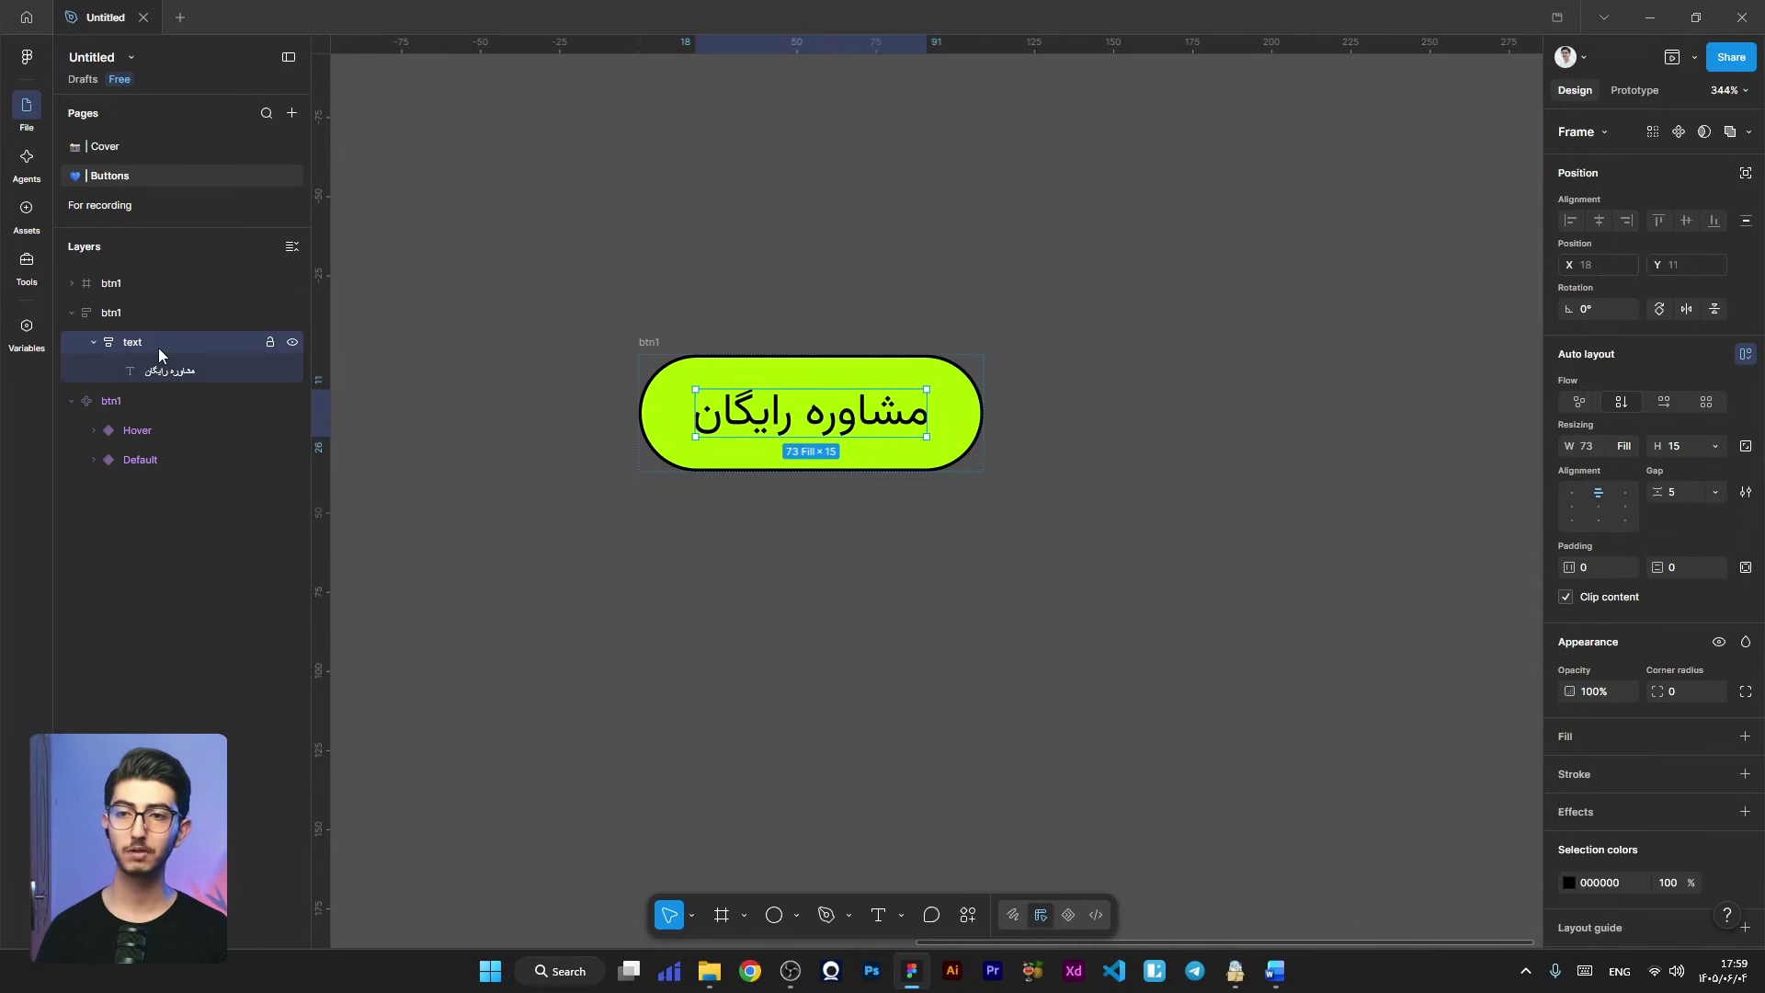
key(ctrl+shift+g)
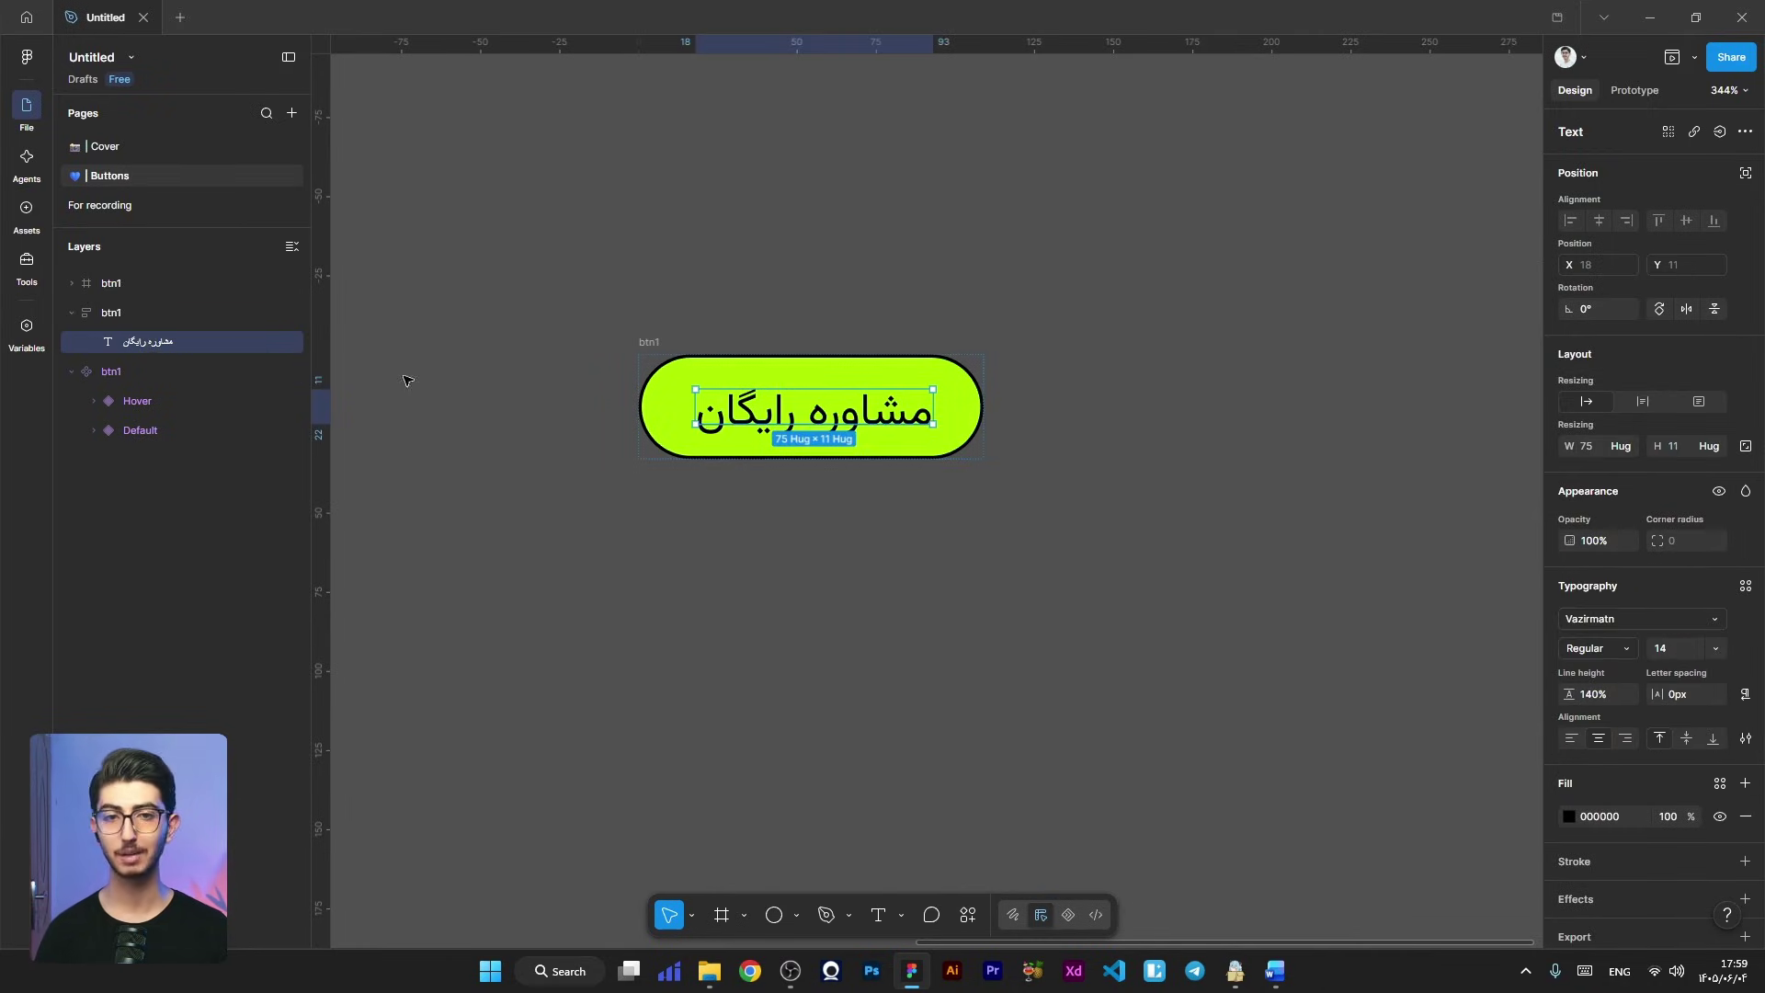
click(1744, 735)
click(1491, 760)
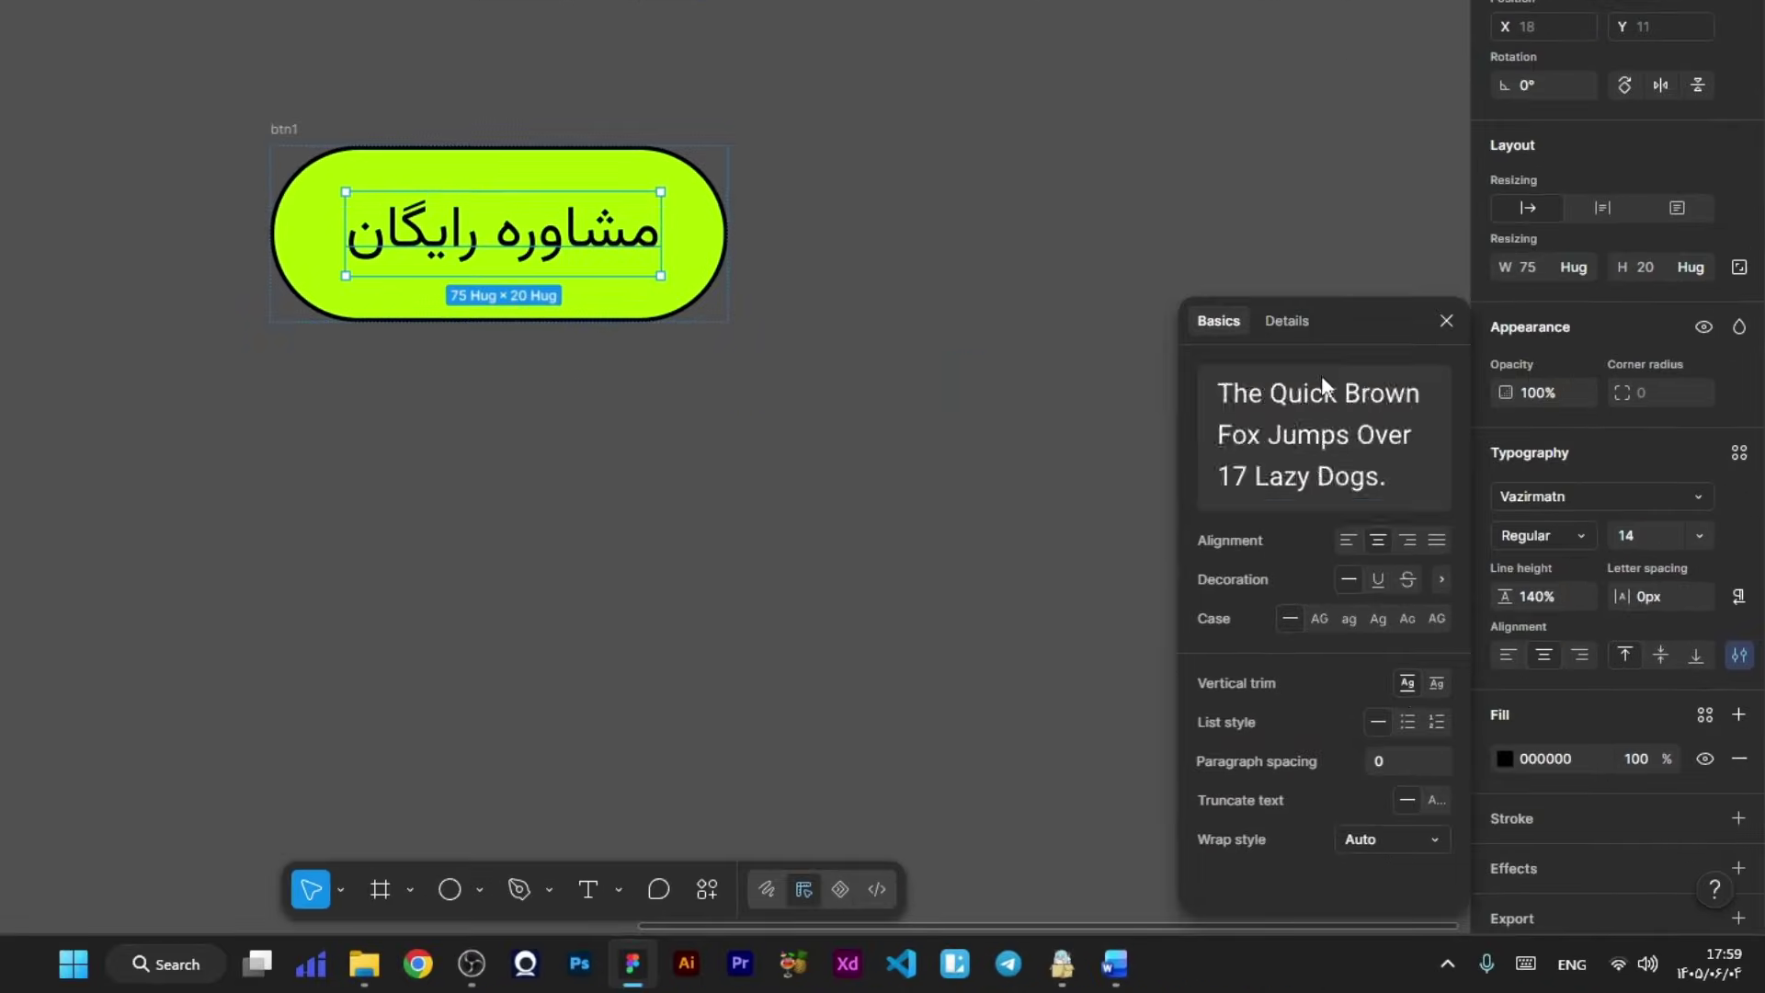
Step: Remove the detached button's stroke and change its fill from green to solid black
key(Escape)
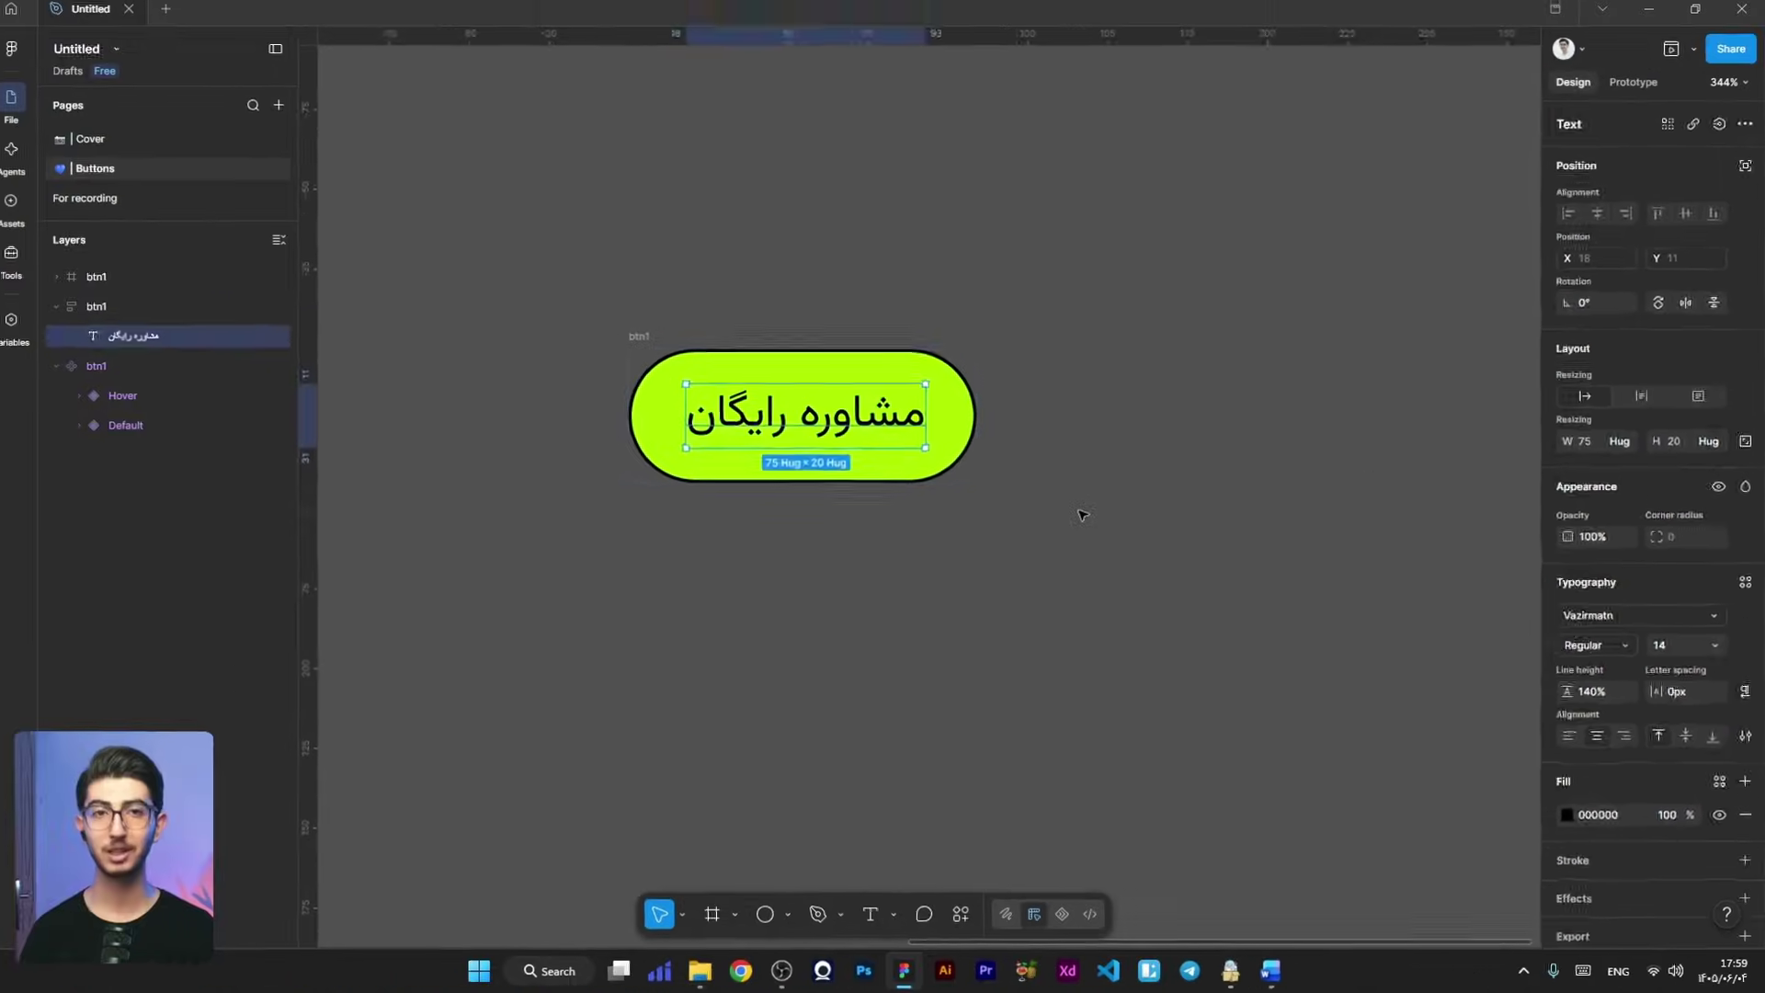
click(1081, 514)
drag(1020, 320, 538, 575)
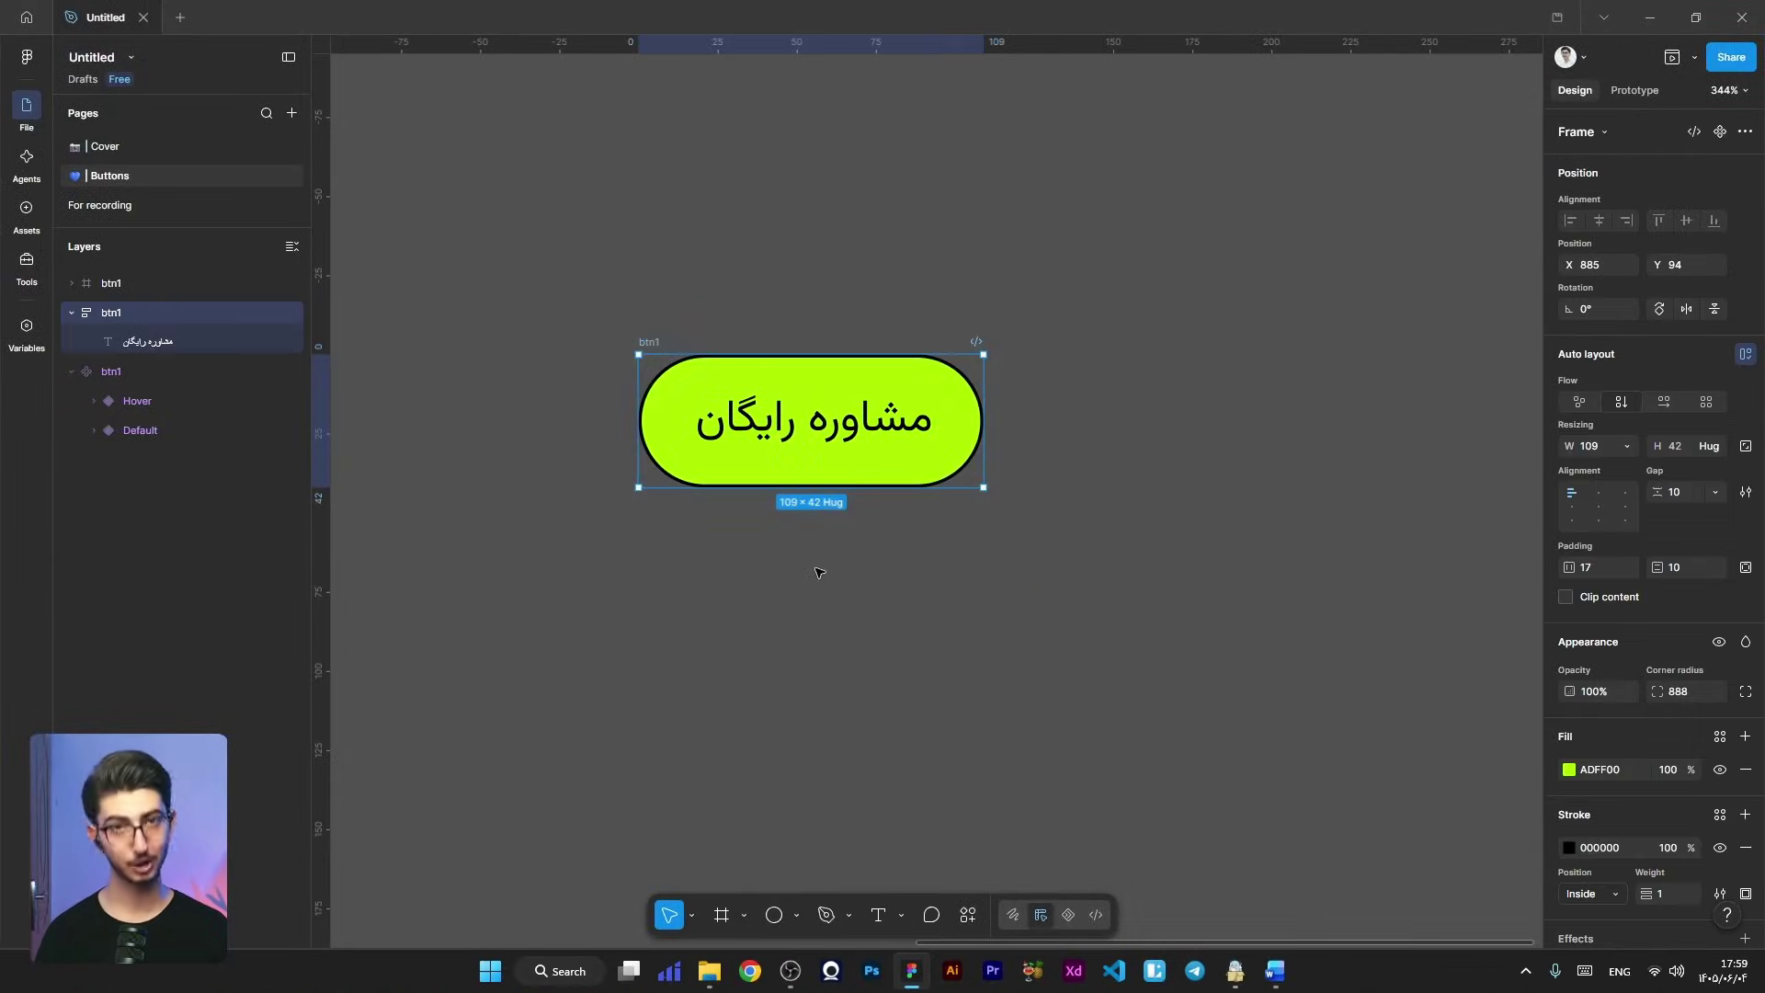
scroll(1674, 593, down, 3)
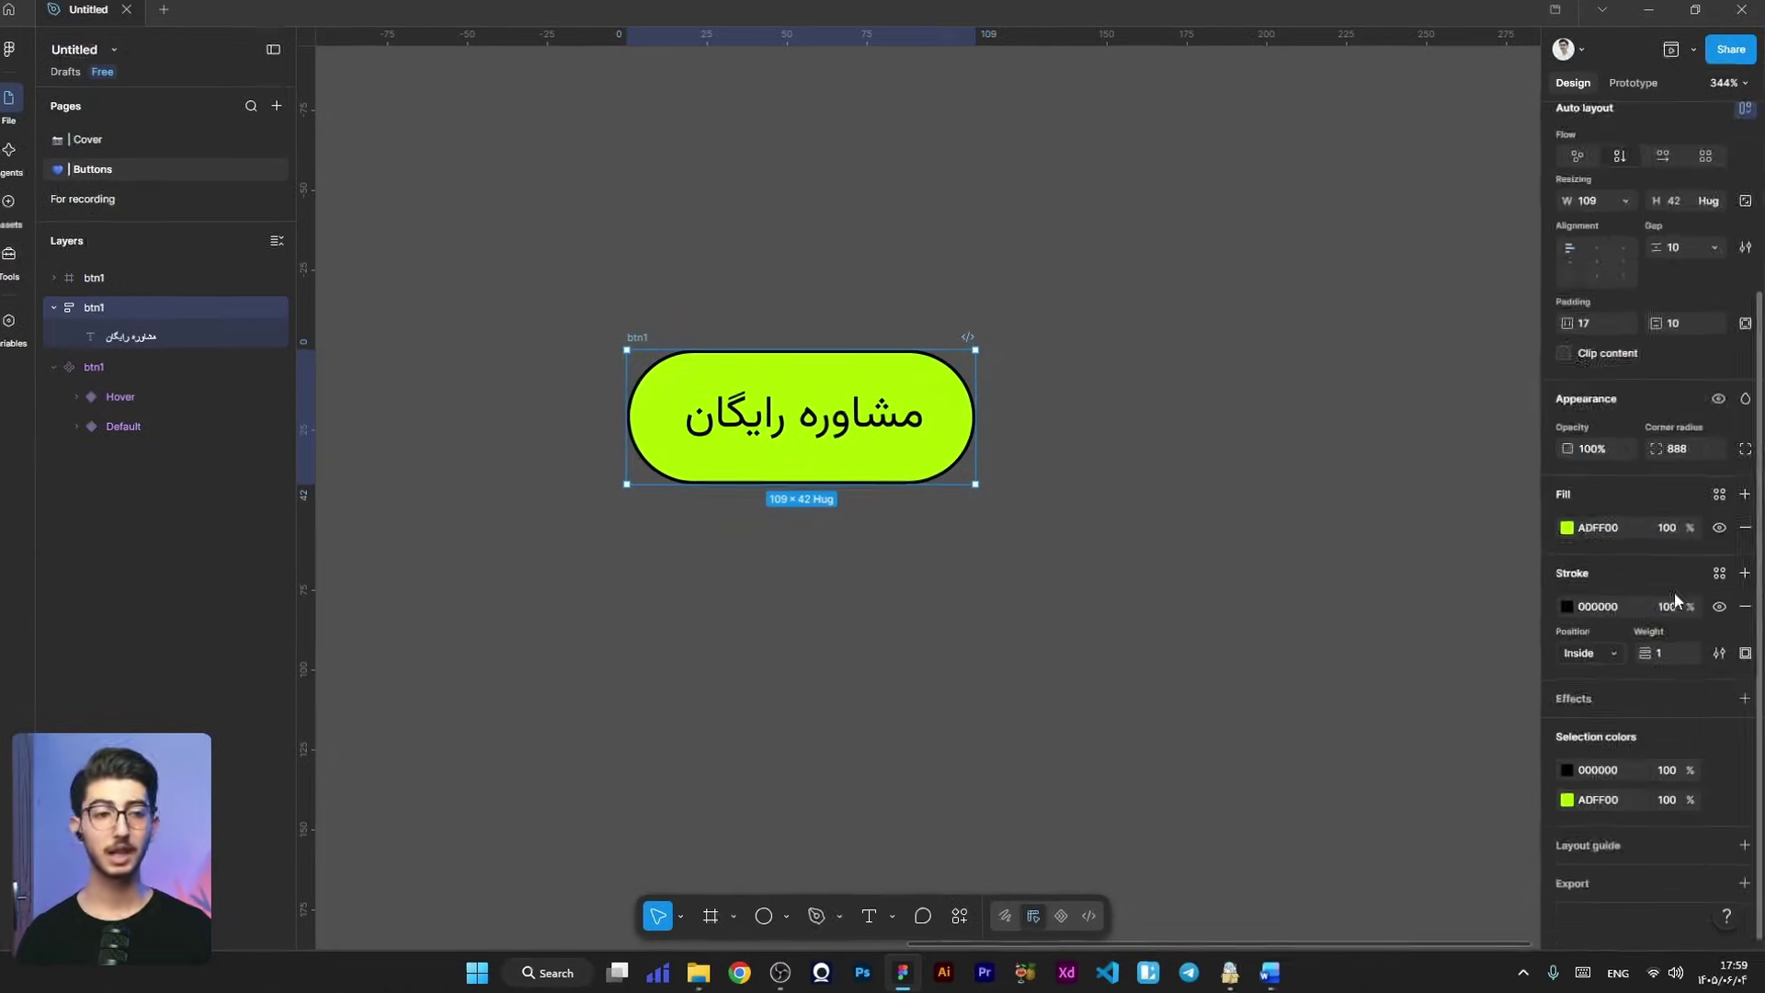
click(1745, 604)
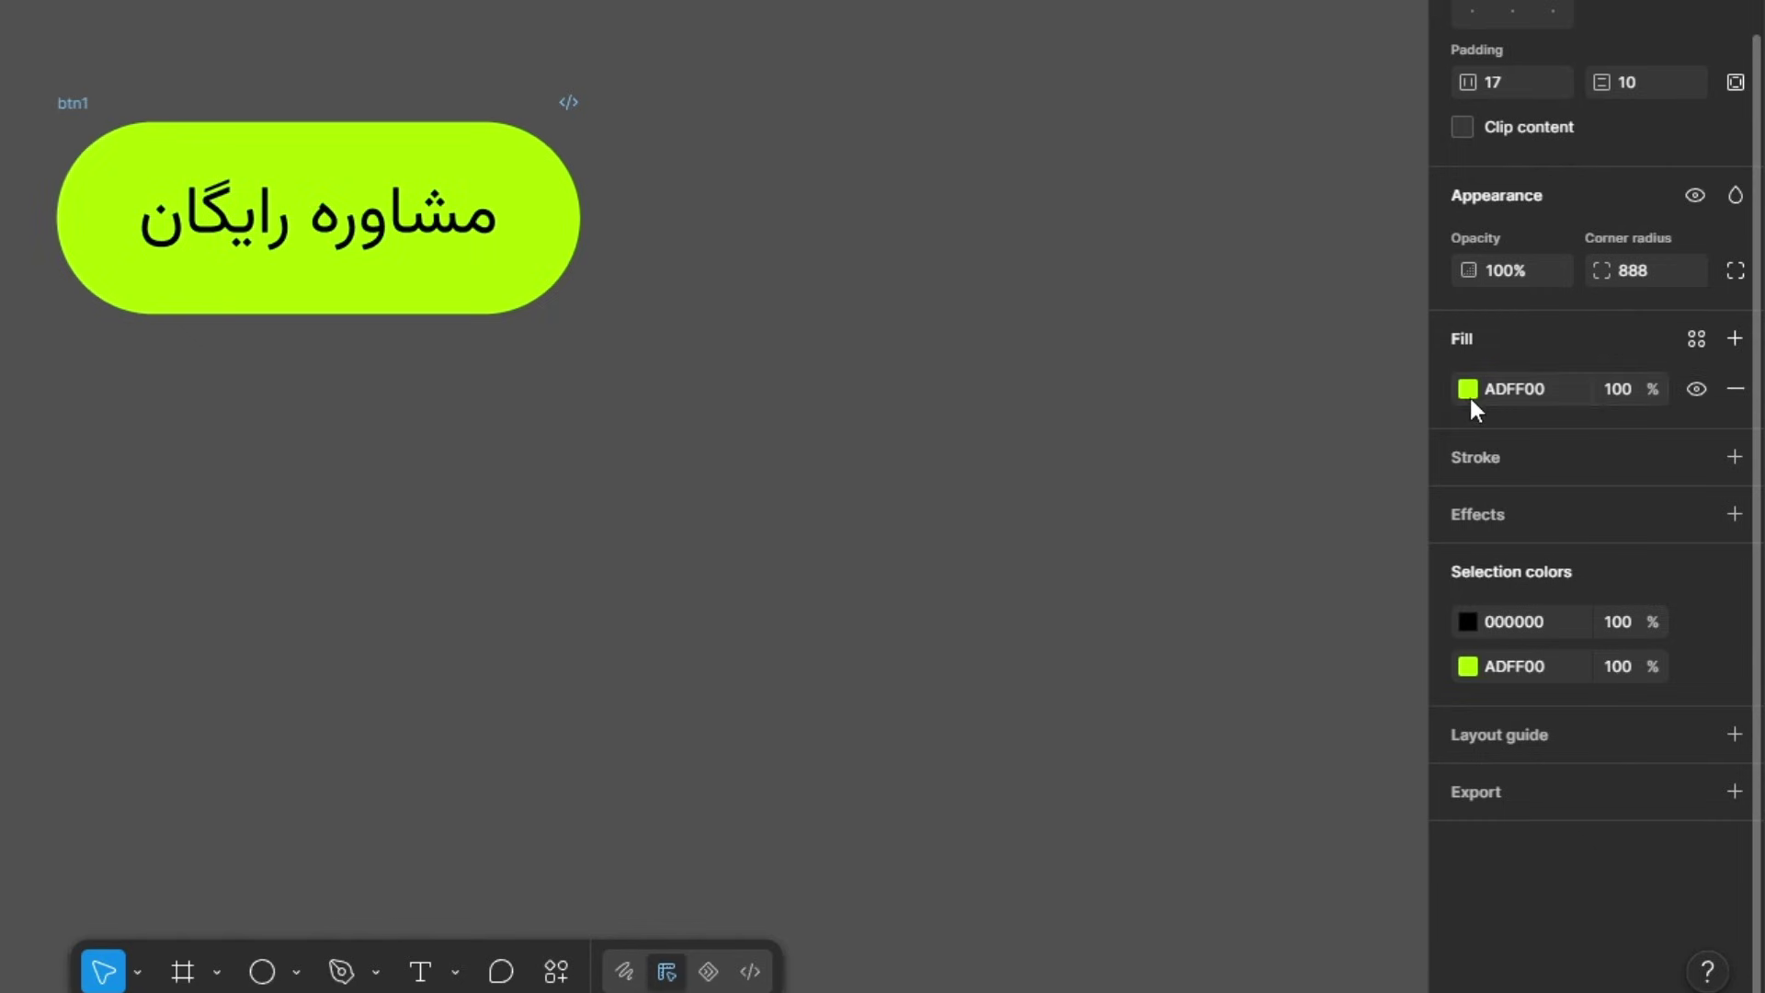
click(1468, 391)
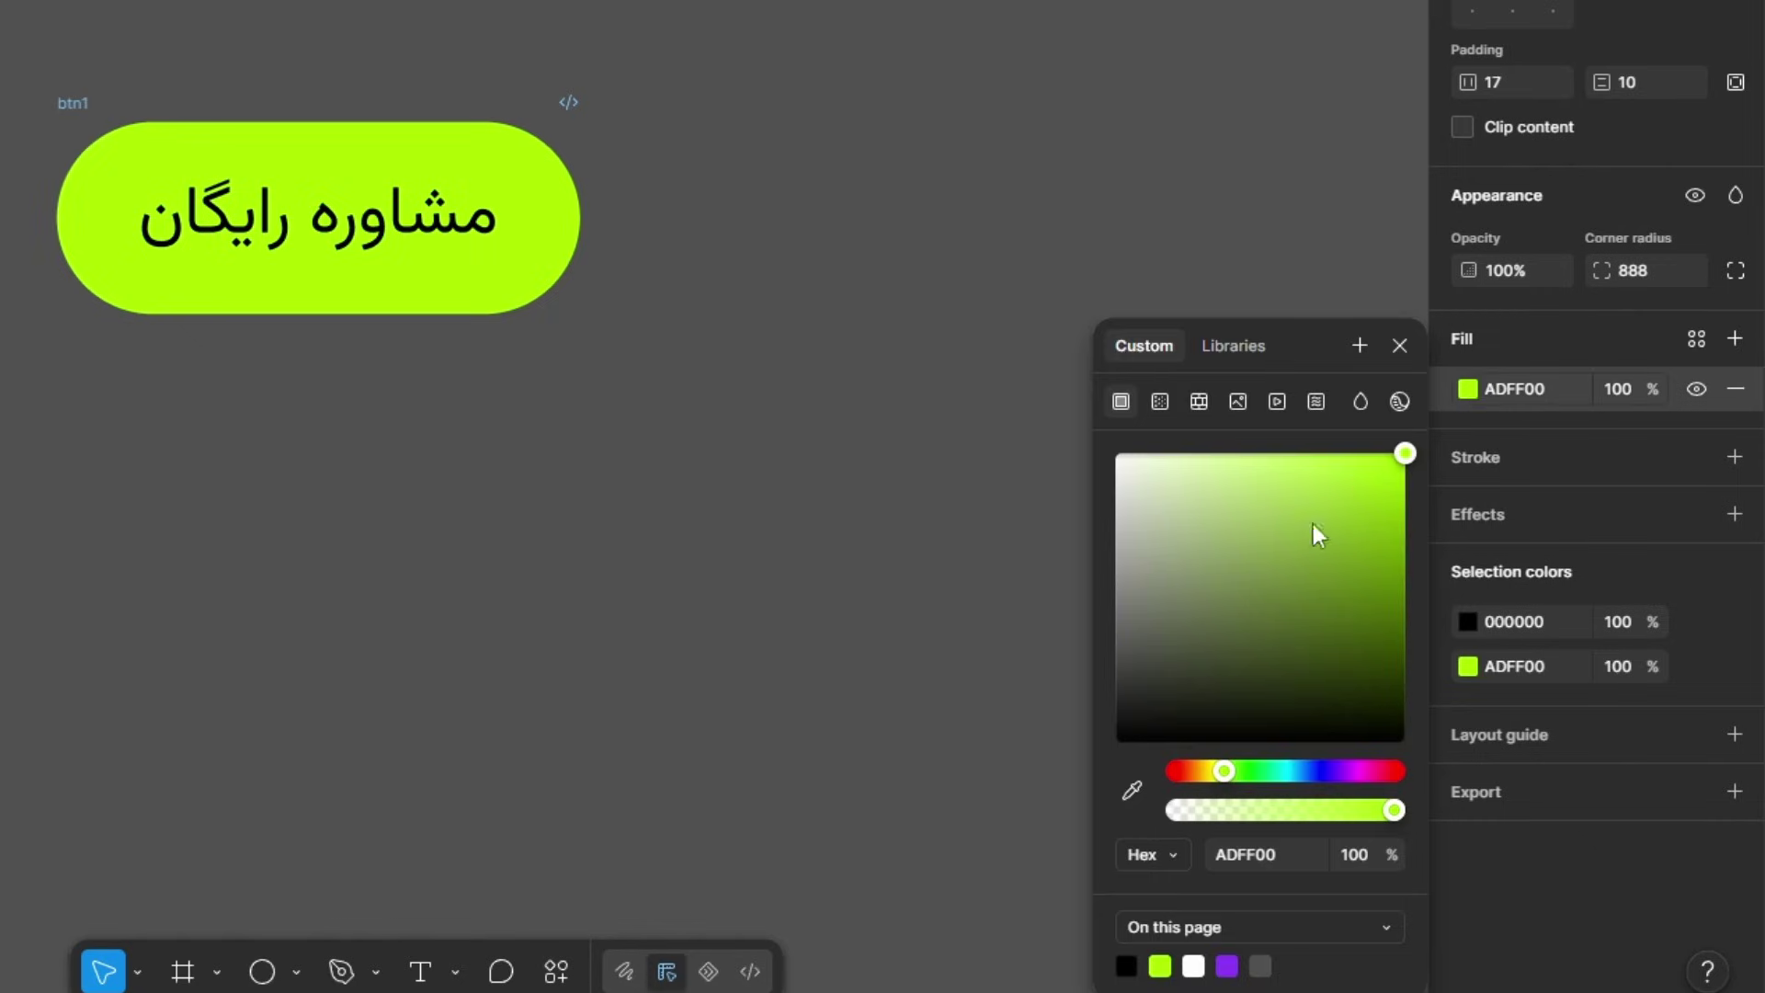
drag(1313, 525, 1000, 840)
Step: Set the fill of the detached button's label text to white FFFFFF
click(362, 221)
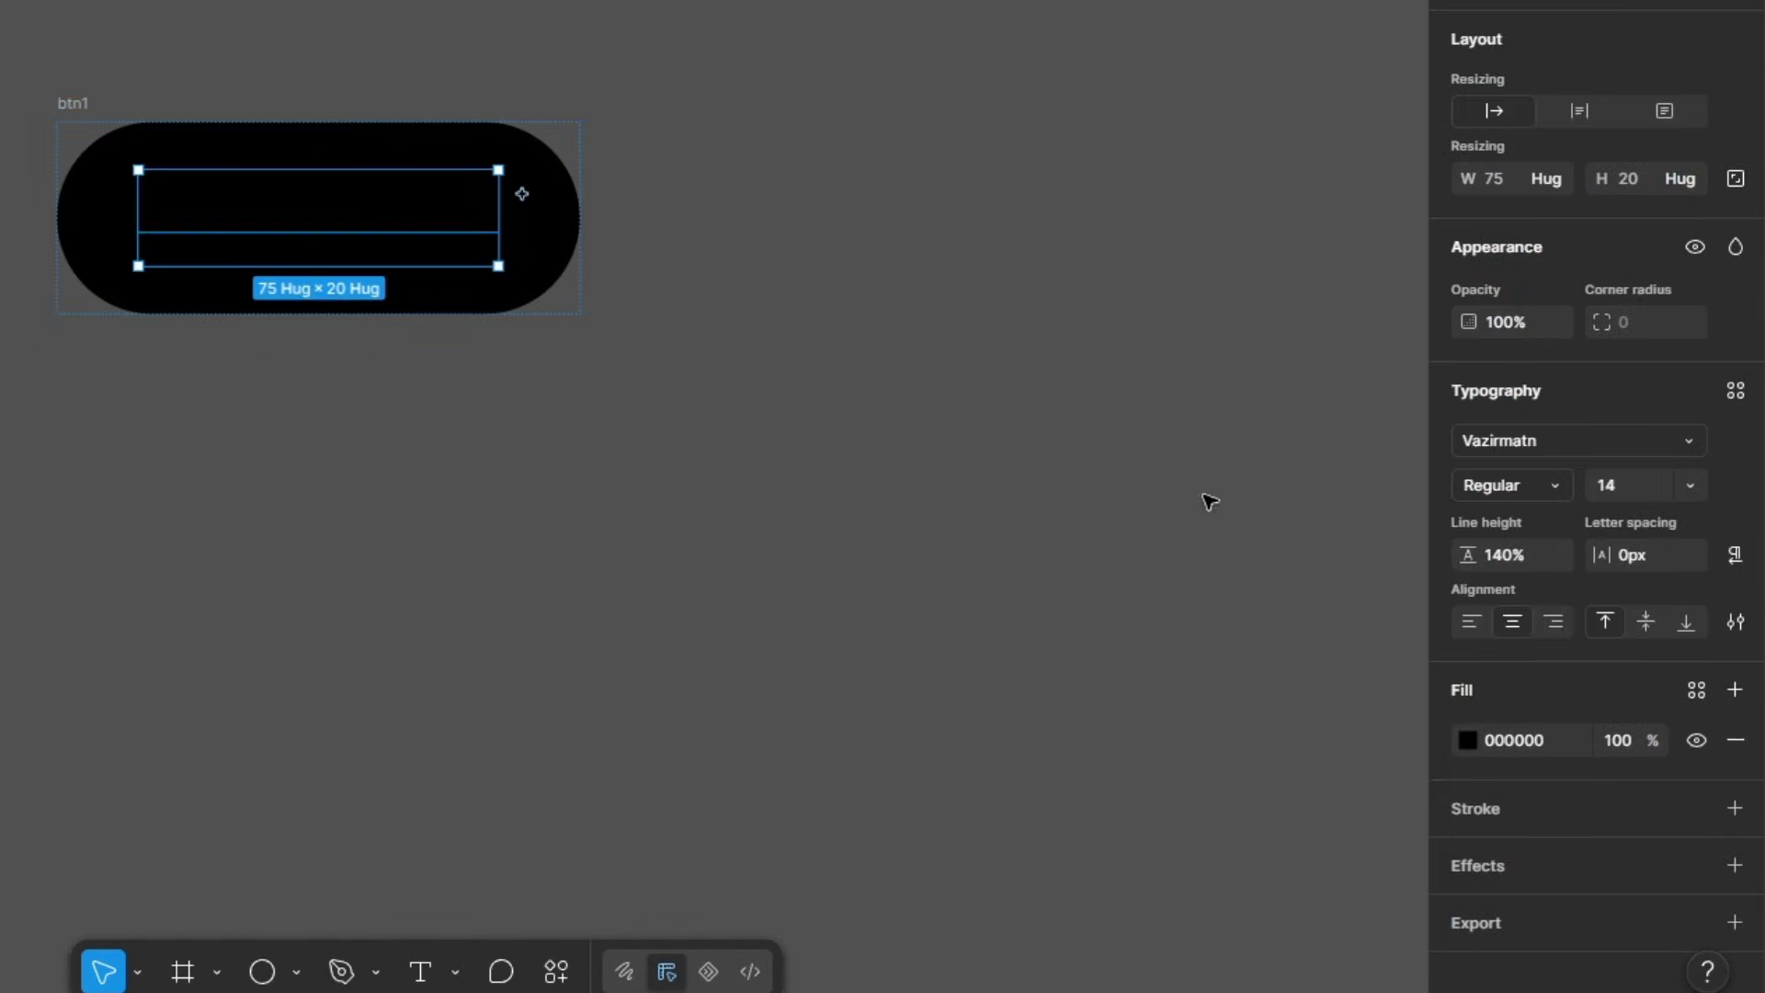
click(1463, 738)
drag(1351, 650, 798, 211)
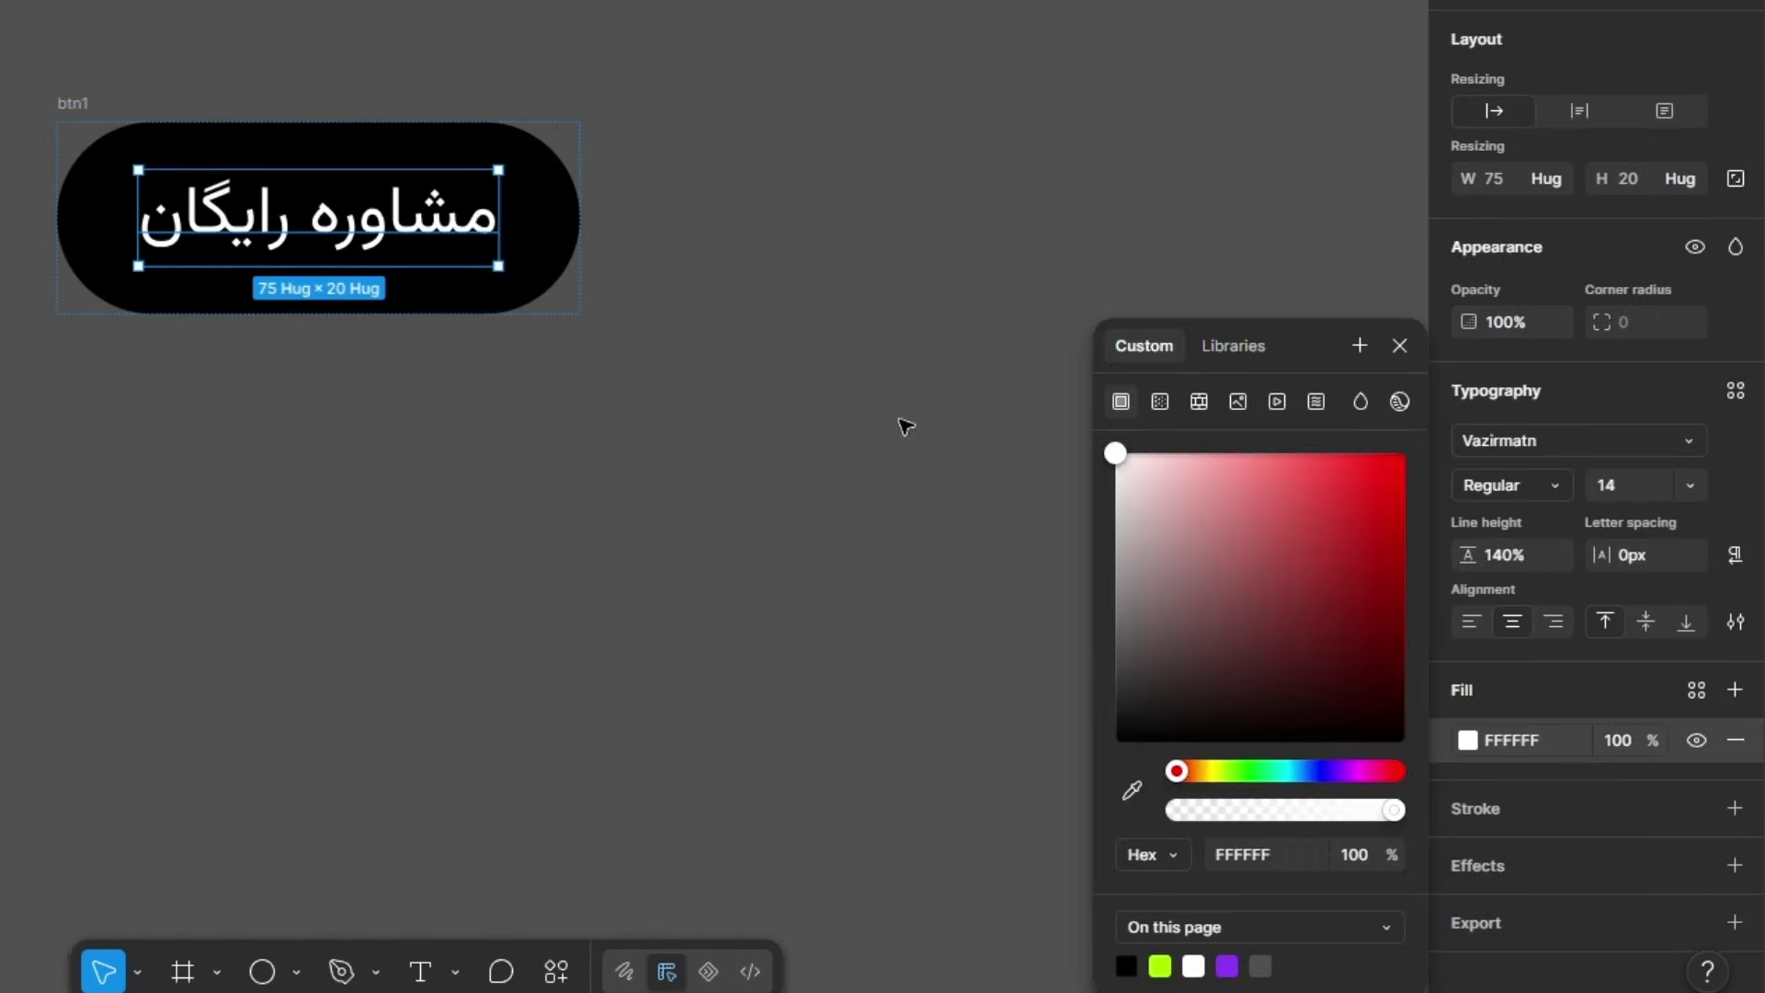
Step: Draw a circle about 22.28 × 22.28 inside the black button's frame and exclude it from the auto layout
click(262, 972)
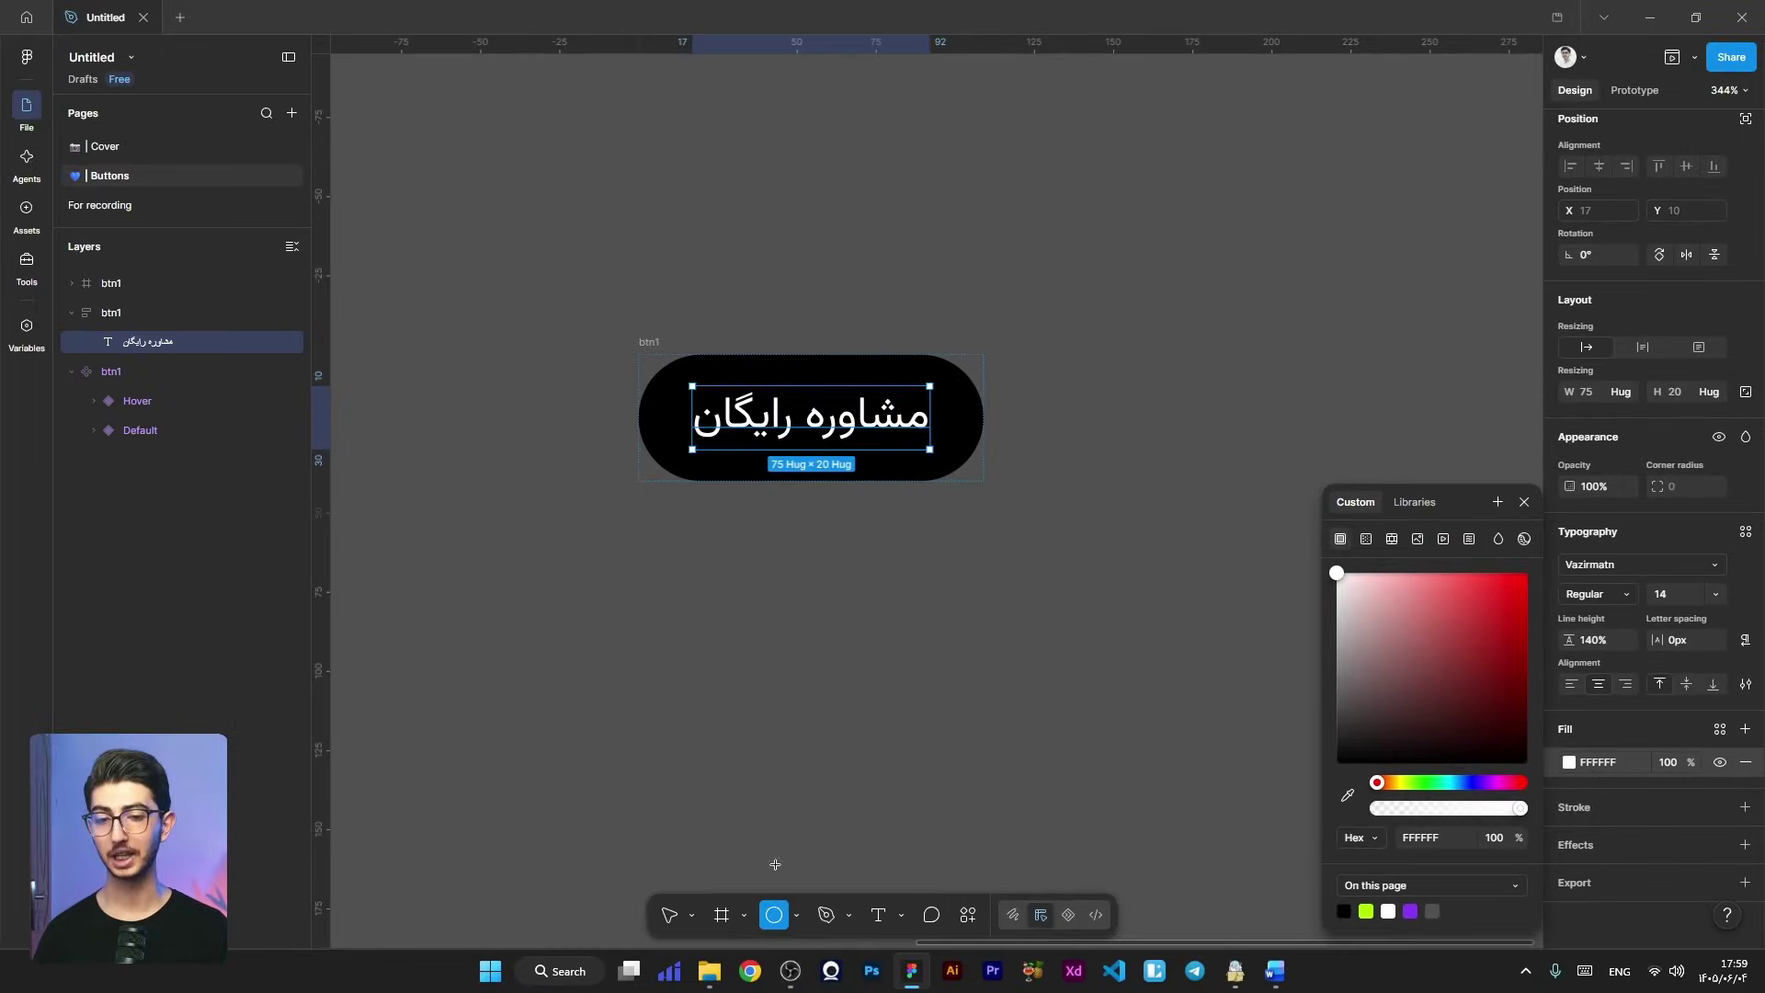
drag(778, 481, 849, 551)
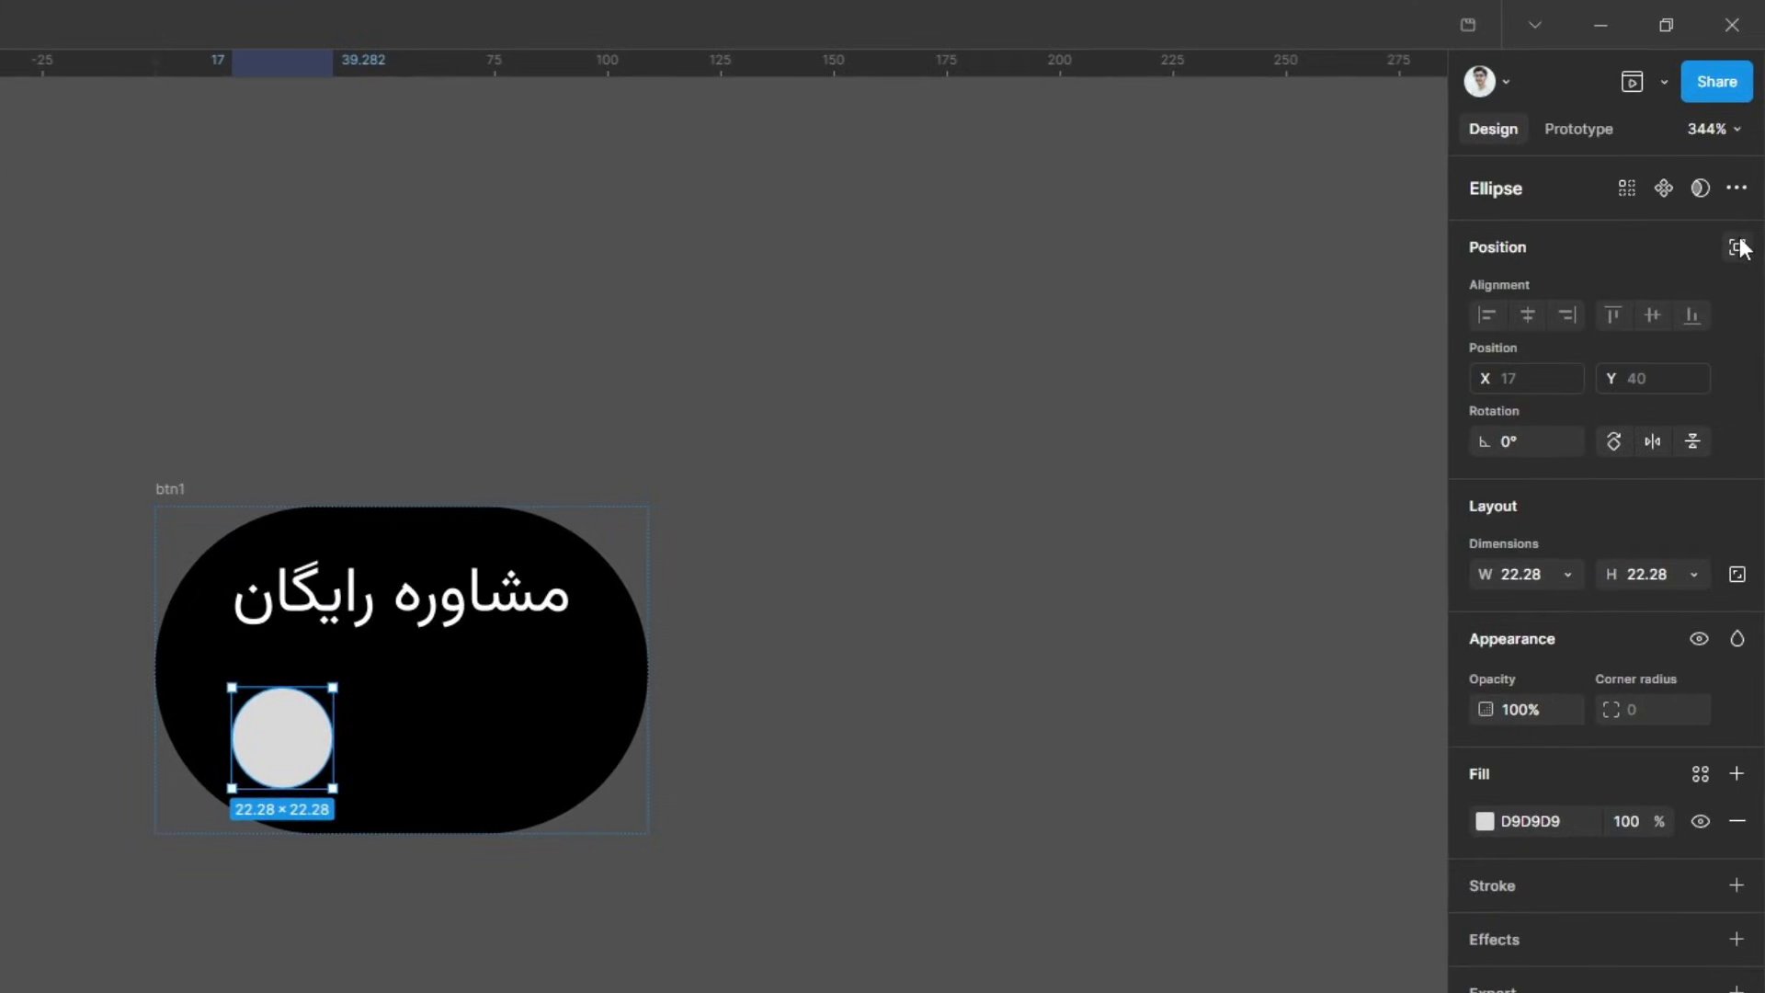
click(1738, 246)
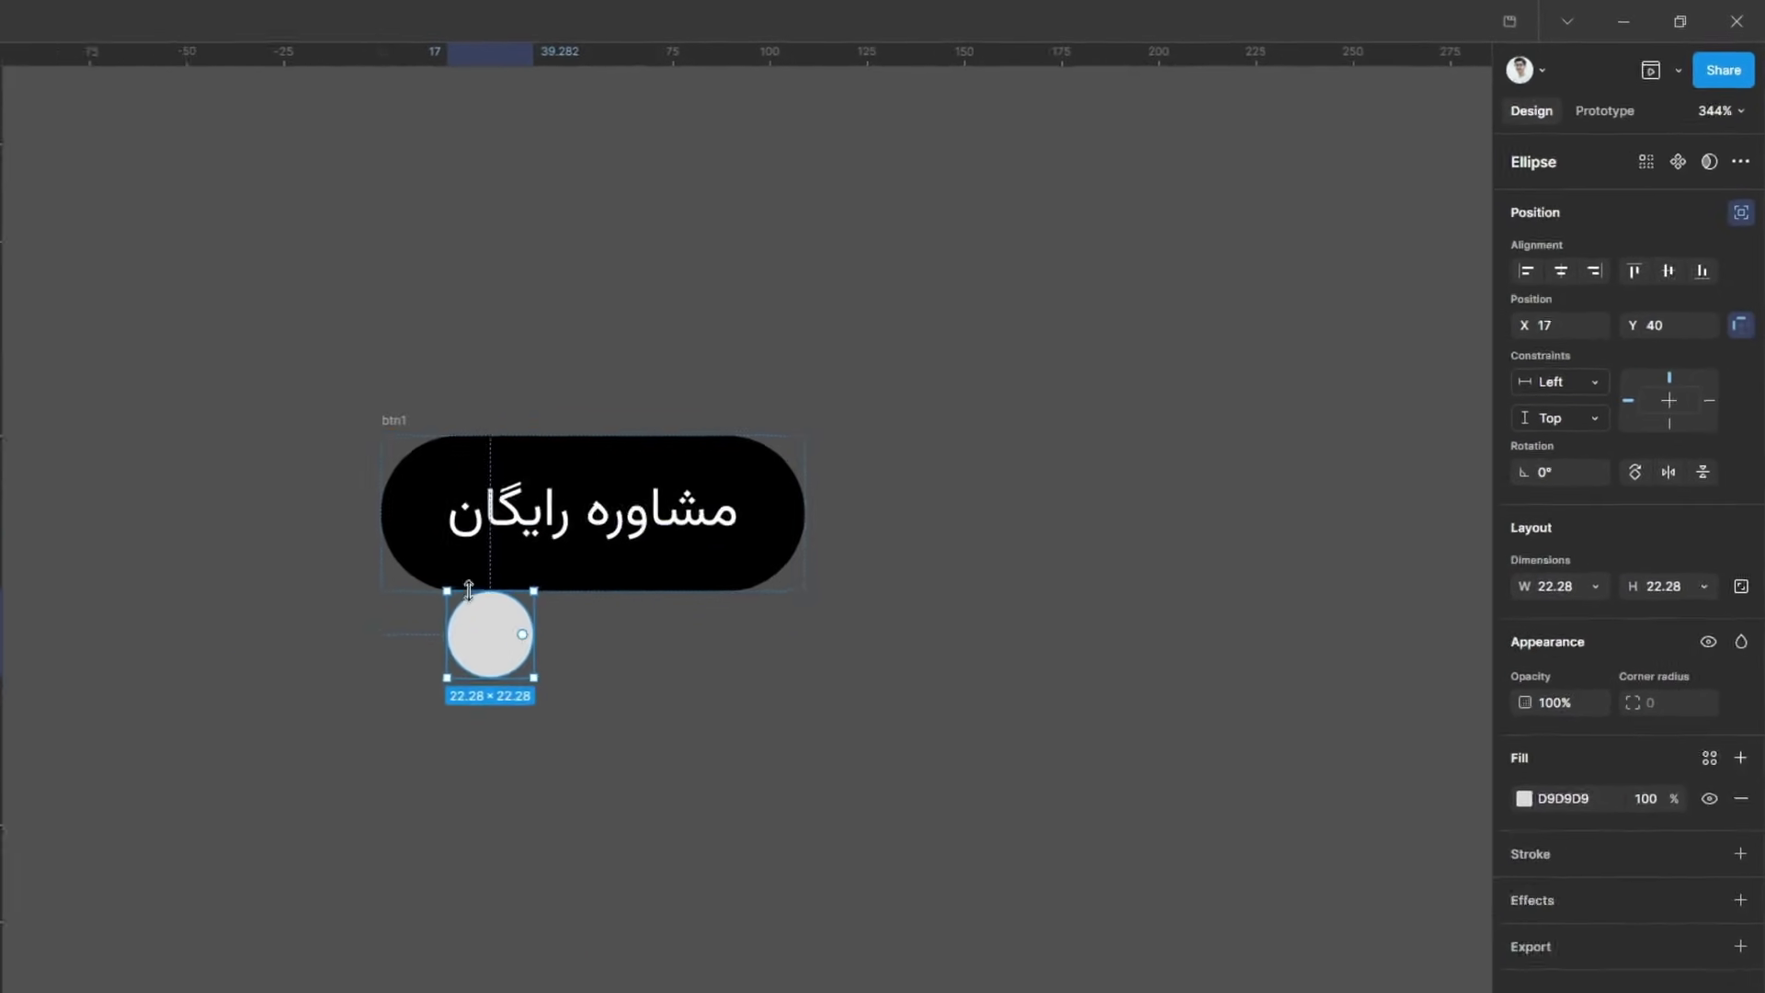
Step: Shrink the circle to about 10.58 × 10.58, centered directly below the button at Y 40, and fill it with white FFFFFF
scroll(256, 691, up, 3)
drag(313, 788, 460, 788)
drag(852, 552, 915, 551)
drag(916, 628, 916, 545)
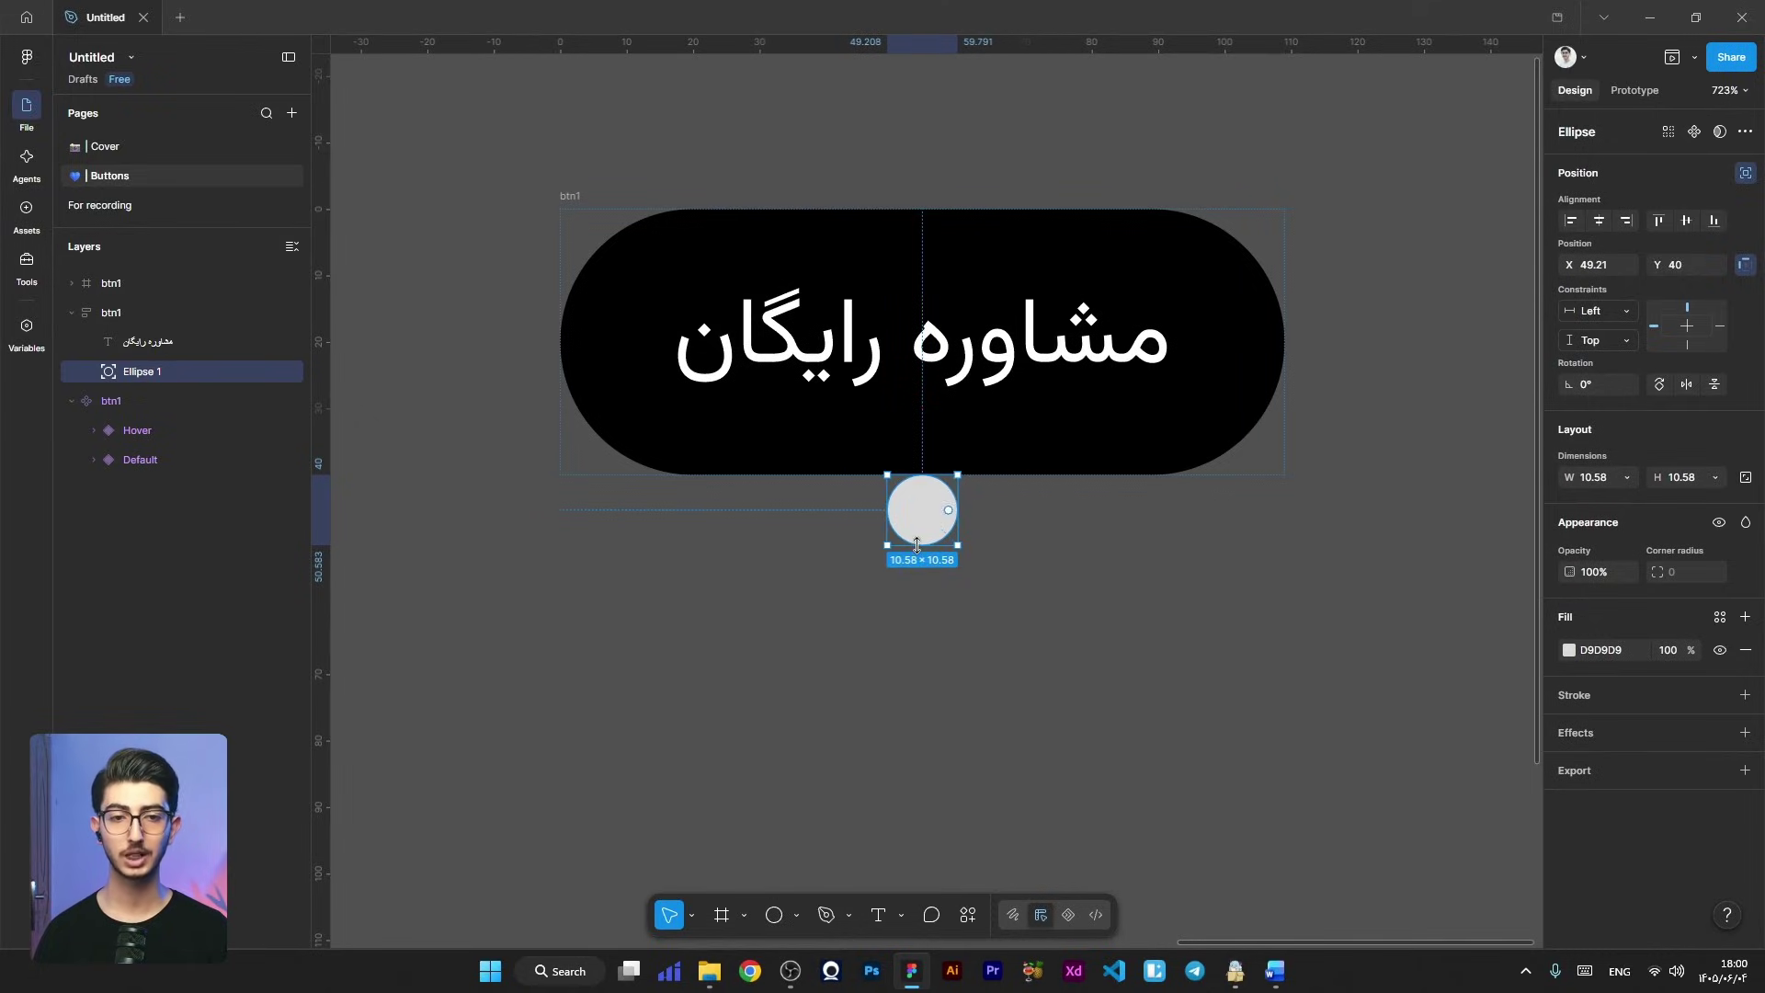
click(1568, 651)
drag(1458, 620, 1221, 482)
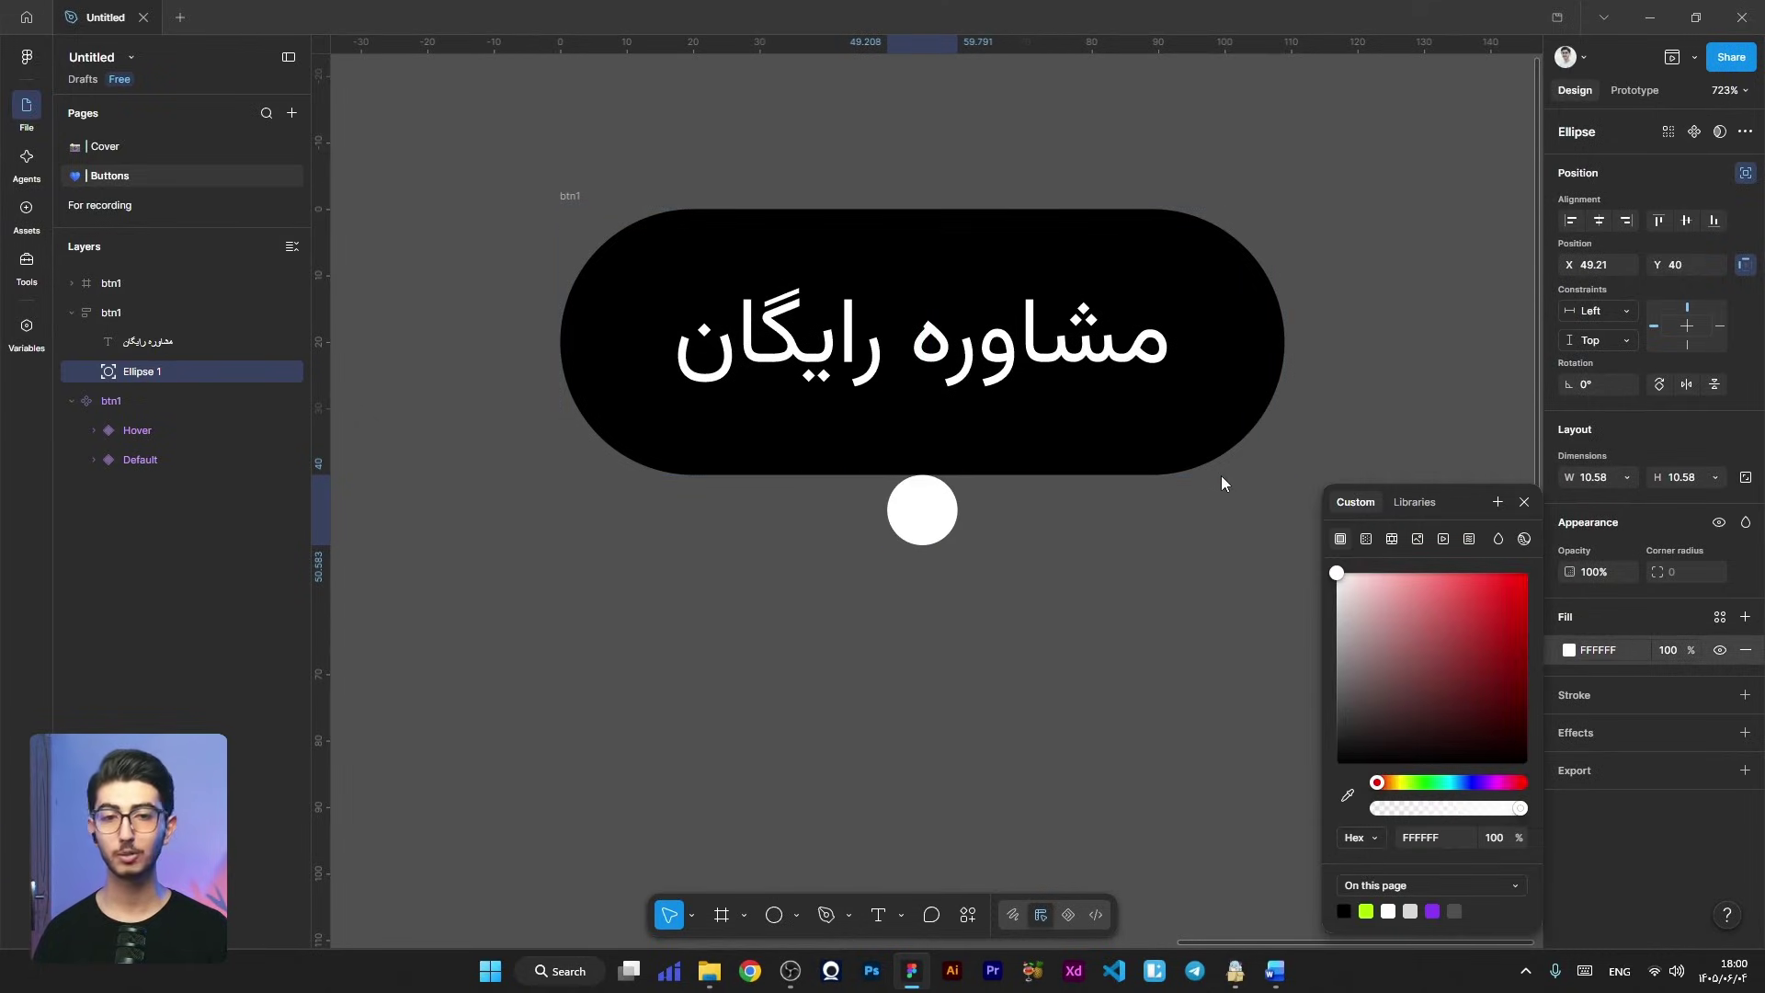
Step: Enable content clipping on the black button's frame and rename the frame btn2
click(135, 312)
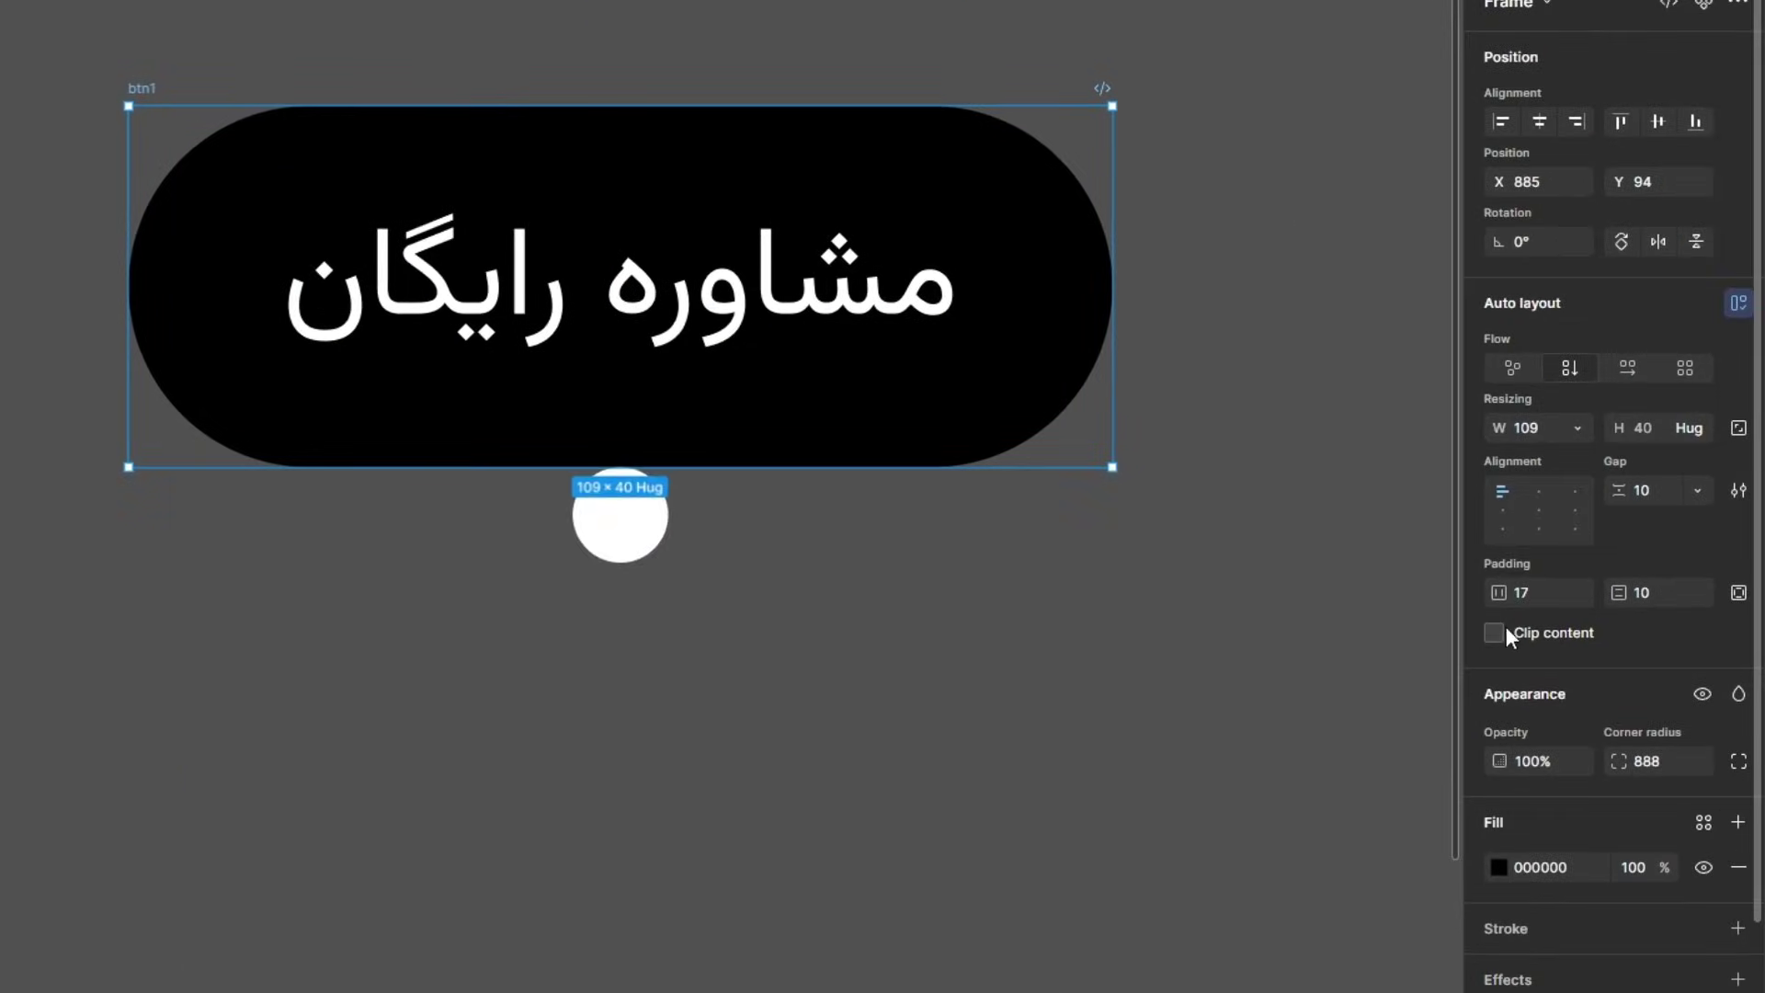
click(1504, 631)
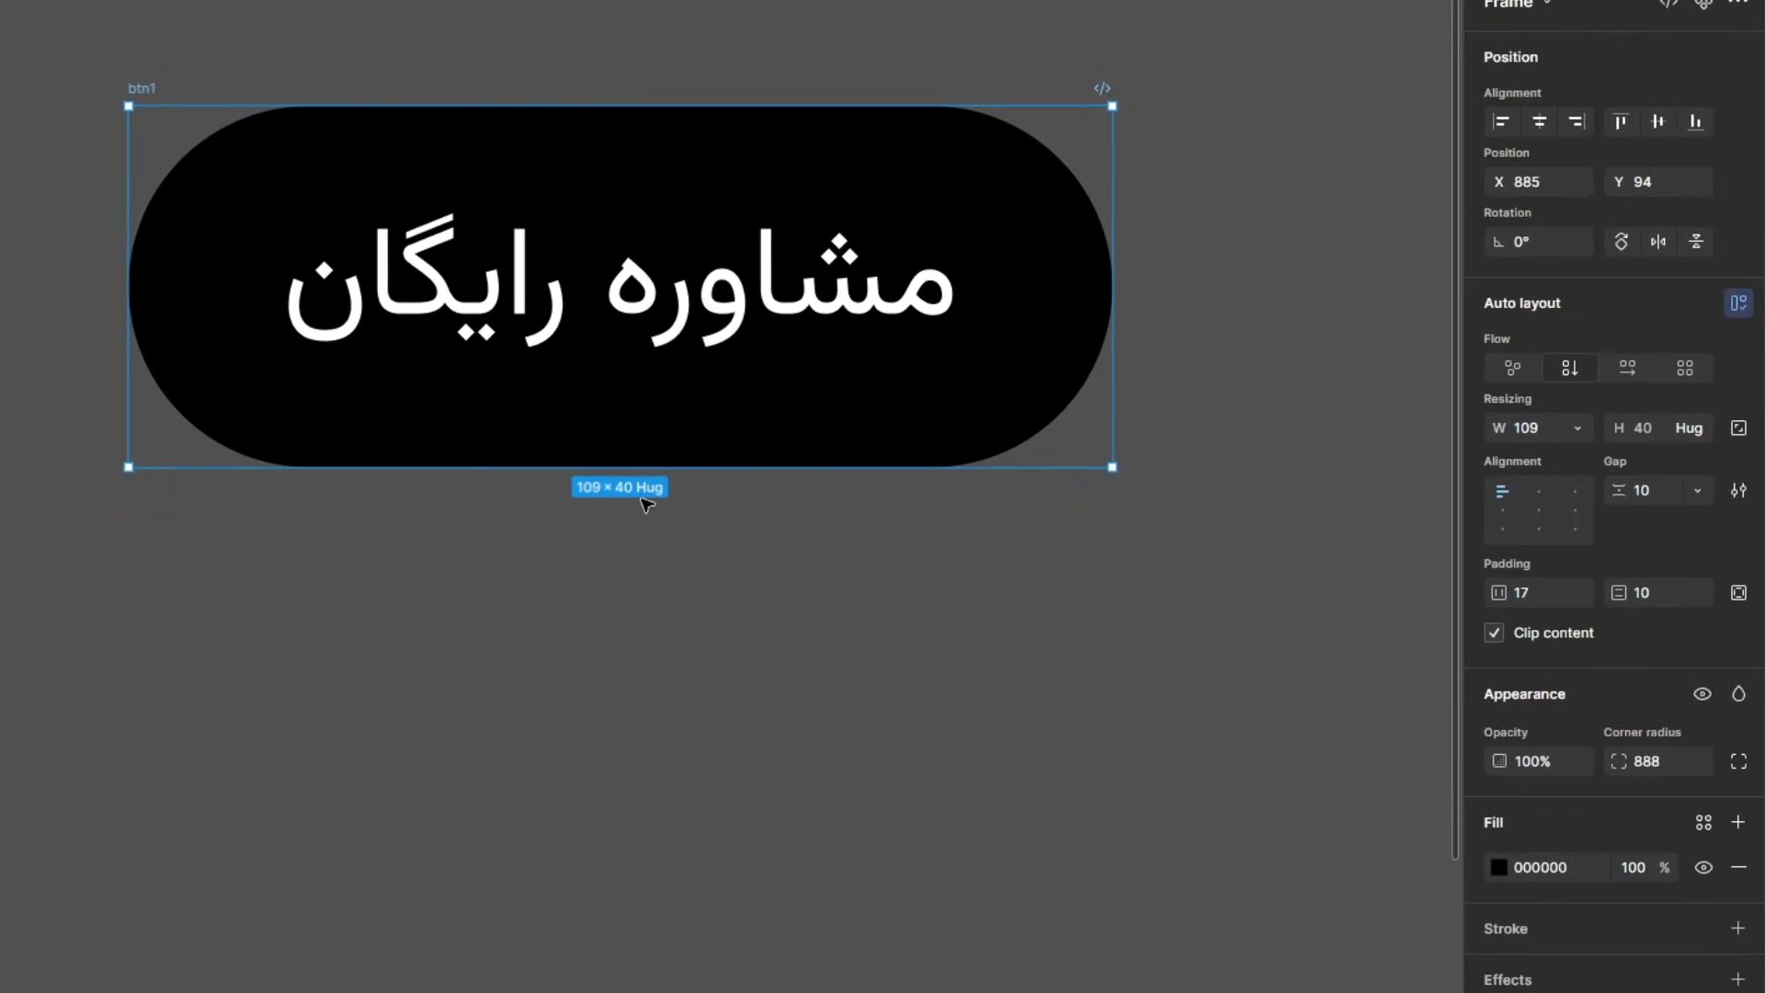
scroll(630, 523, down, 3)
scroll(815, 472, up, 2)
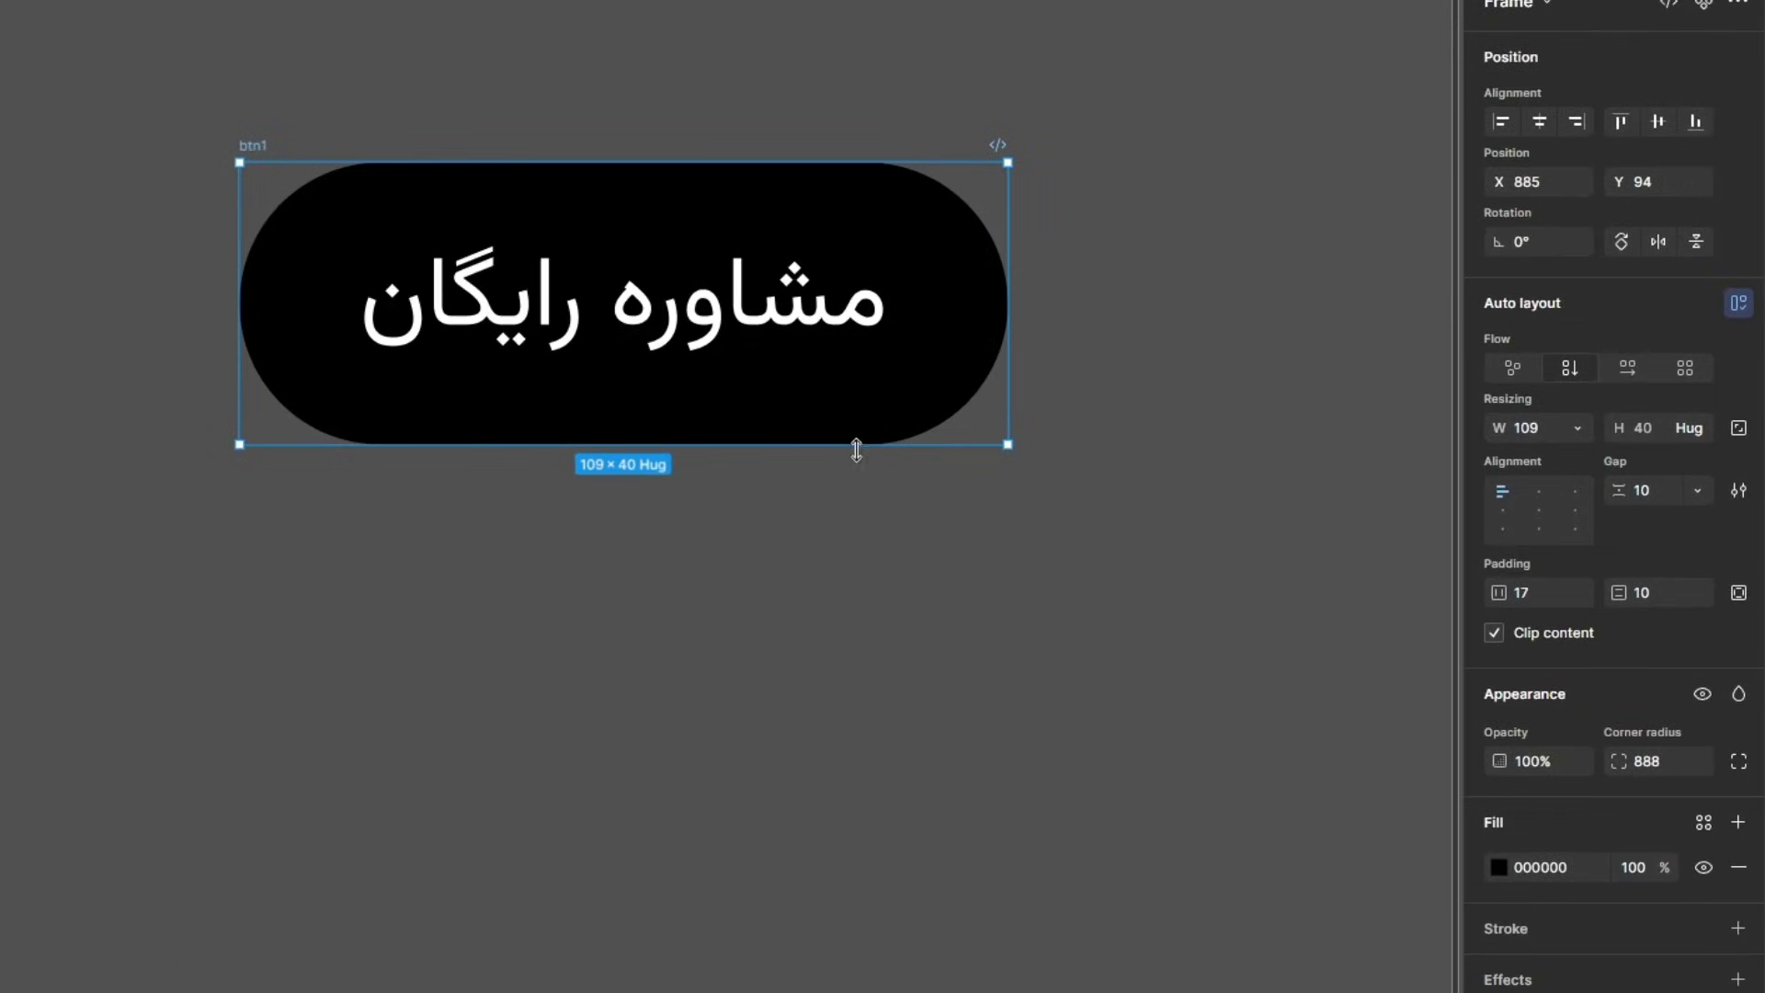
double_click(292, 183)
text(btn)
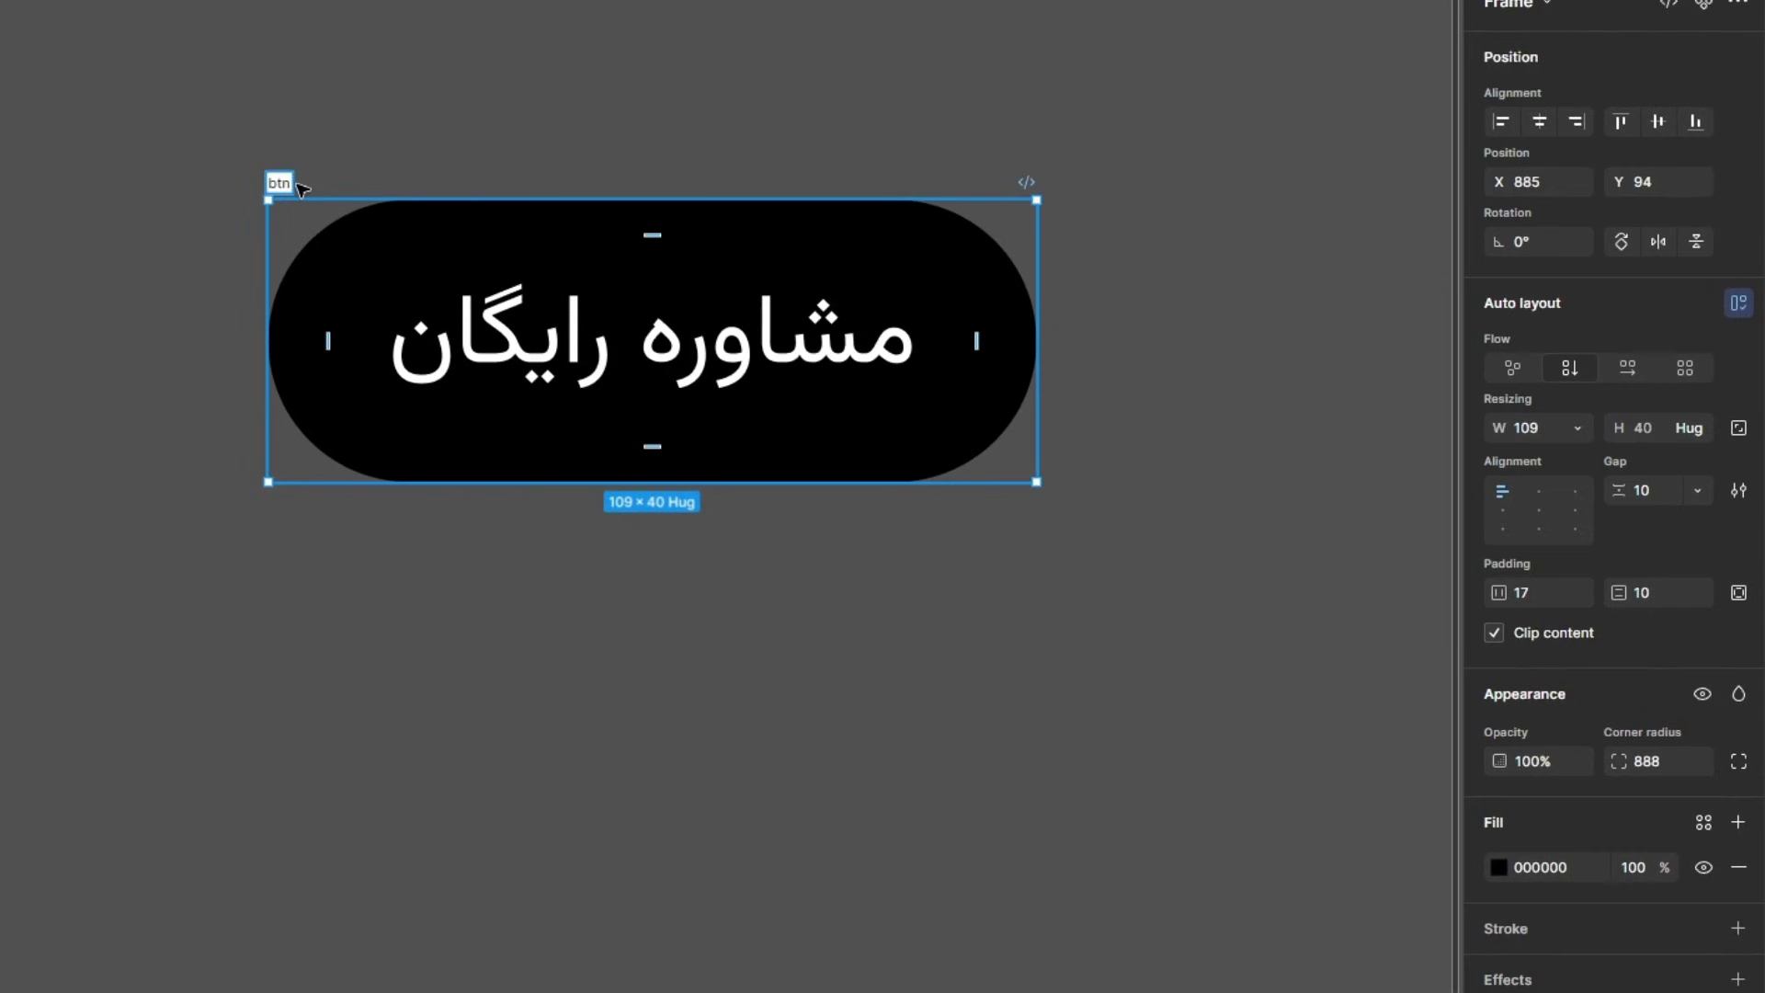
text(2)
key(Return)
Step: Duplicate btn2 directly below at Y 152 and enlarge the copy's circle from its center to about 113.74 × 113.74, covering the button
drag(676, 356, 676, 765)
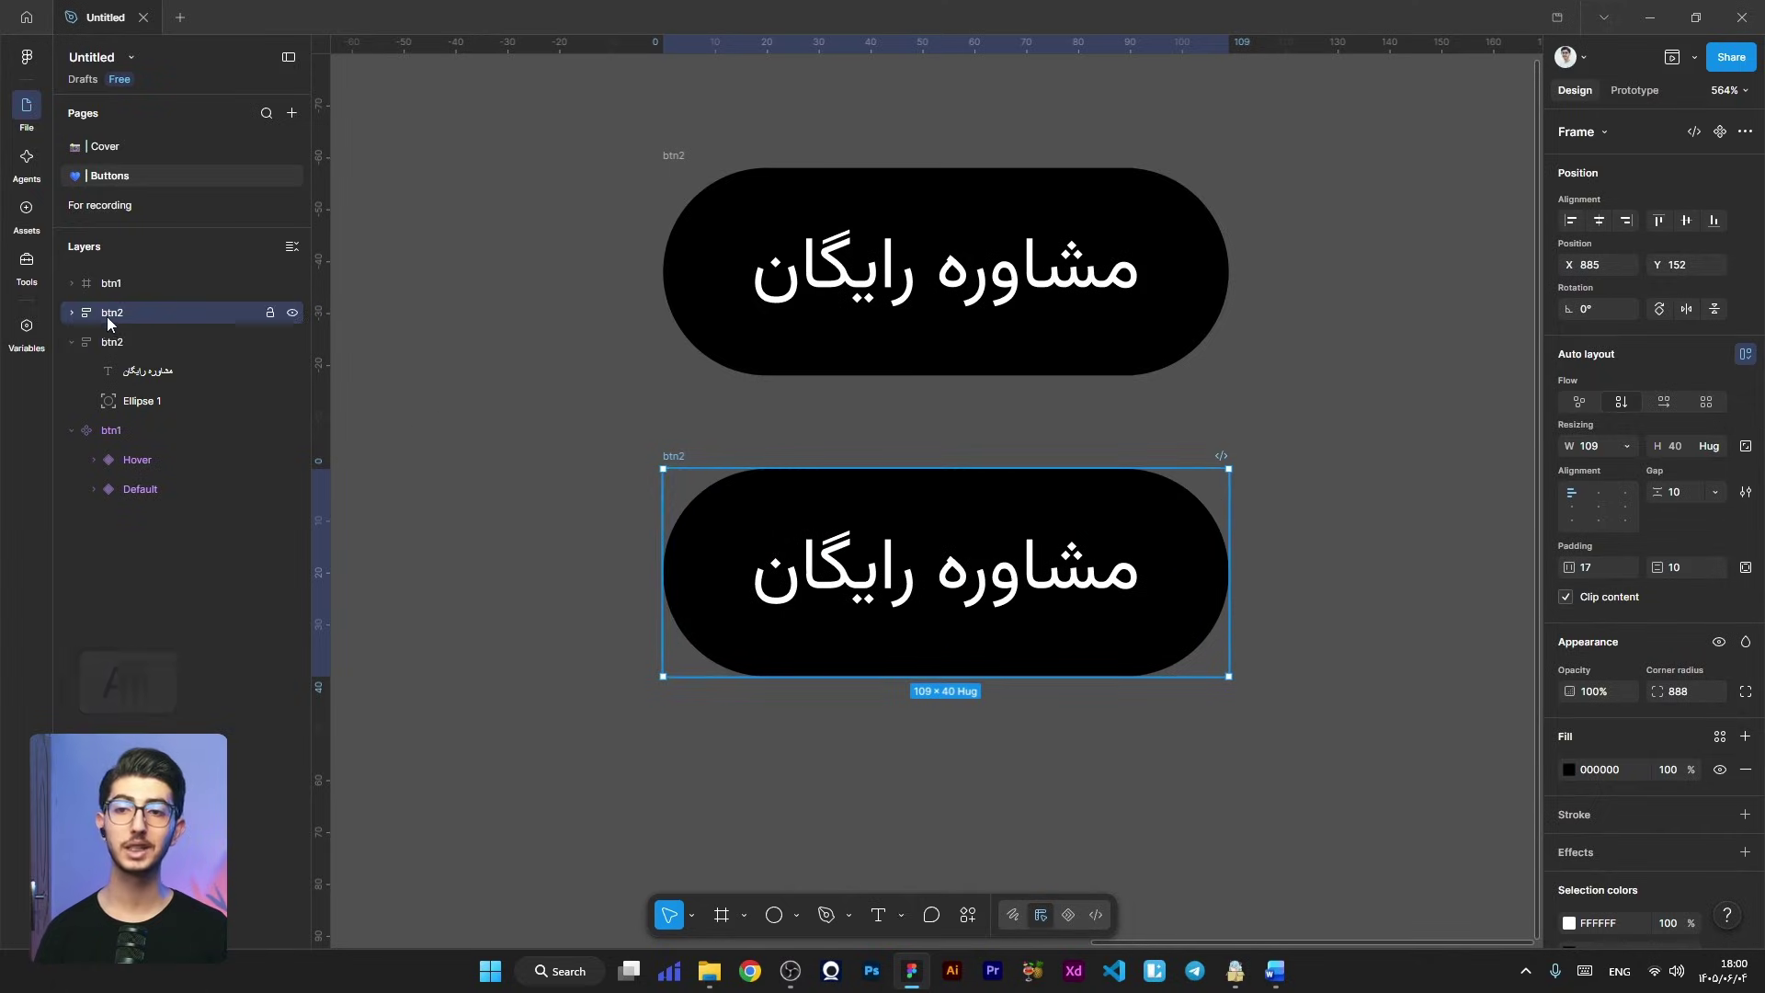
click(72, 312)
click(134, 371)
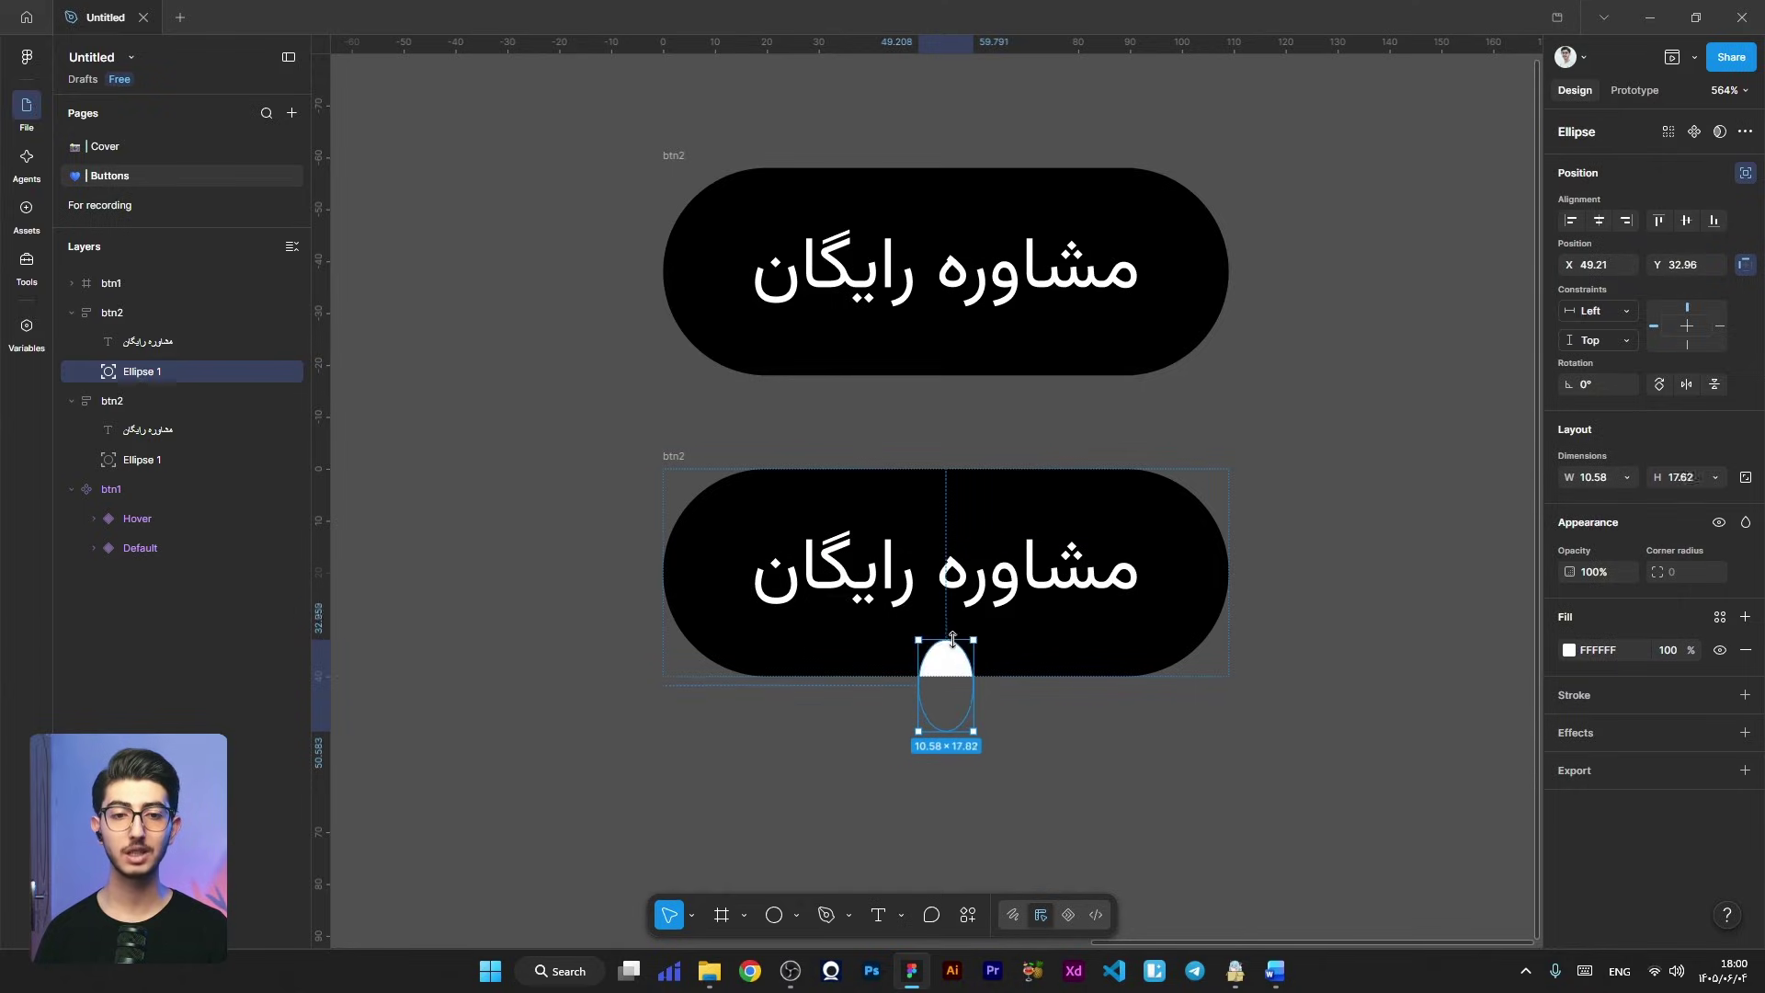
drag(952, 638, 952, 677)
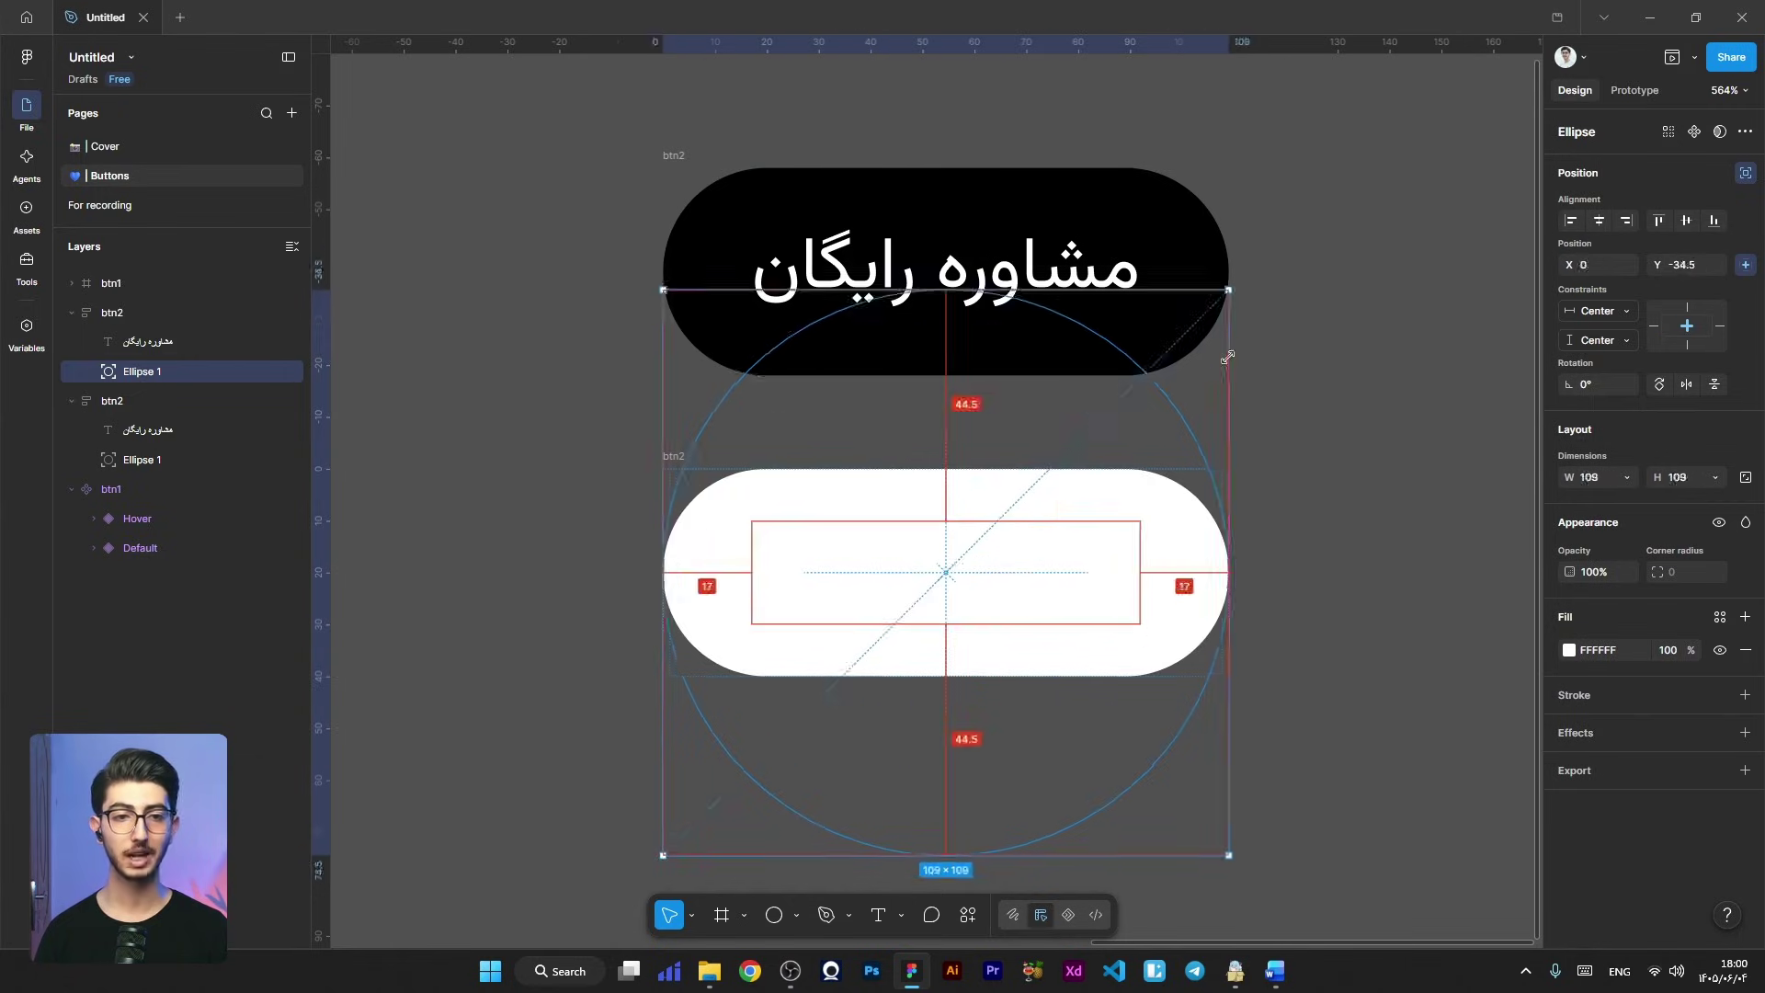
Step: Fill the enlarged circle with blue 0051FF and reorder it behind the copy's label text
click(1569, 650)
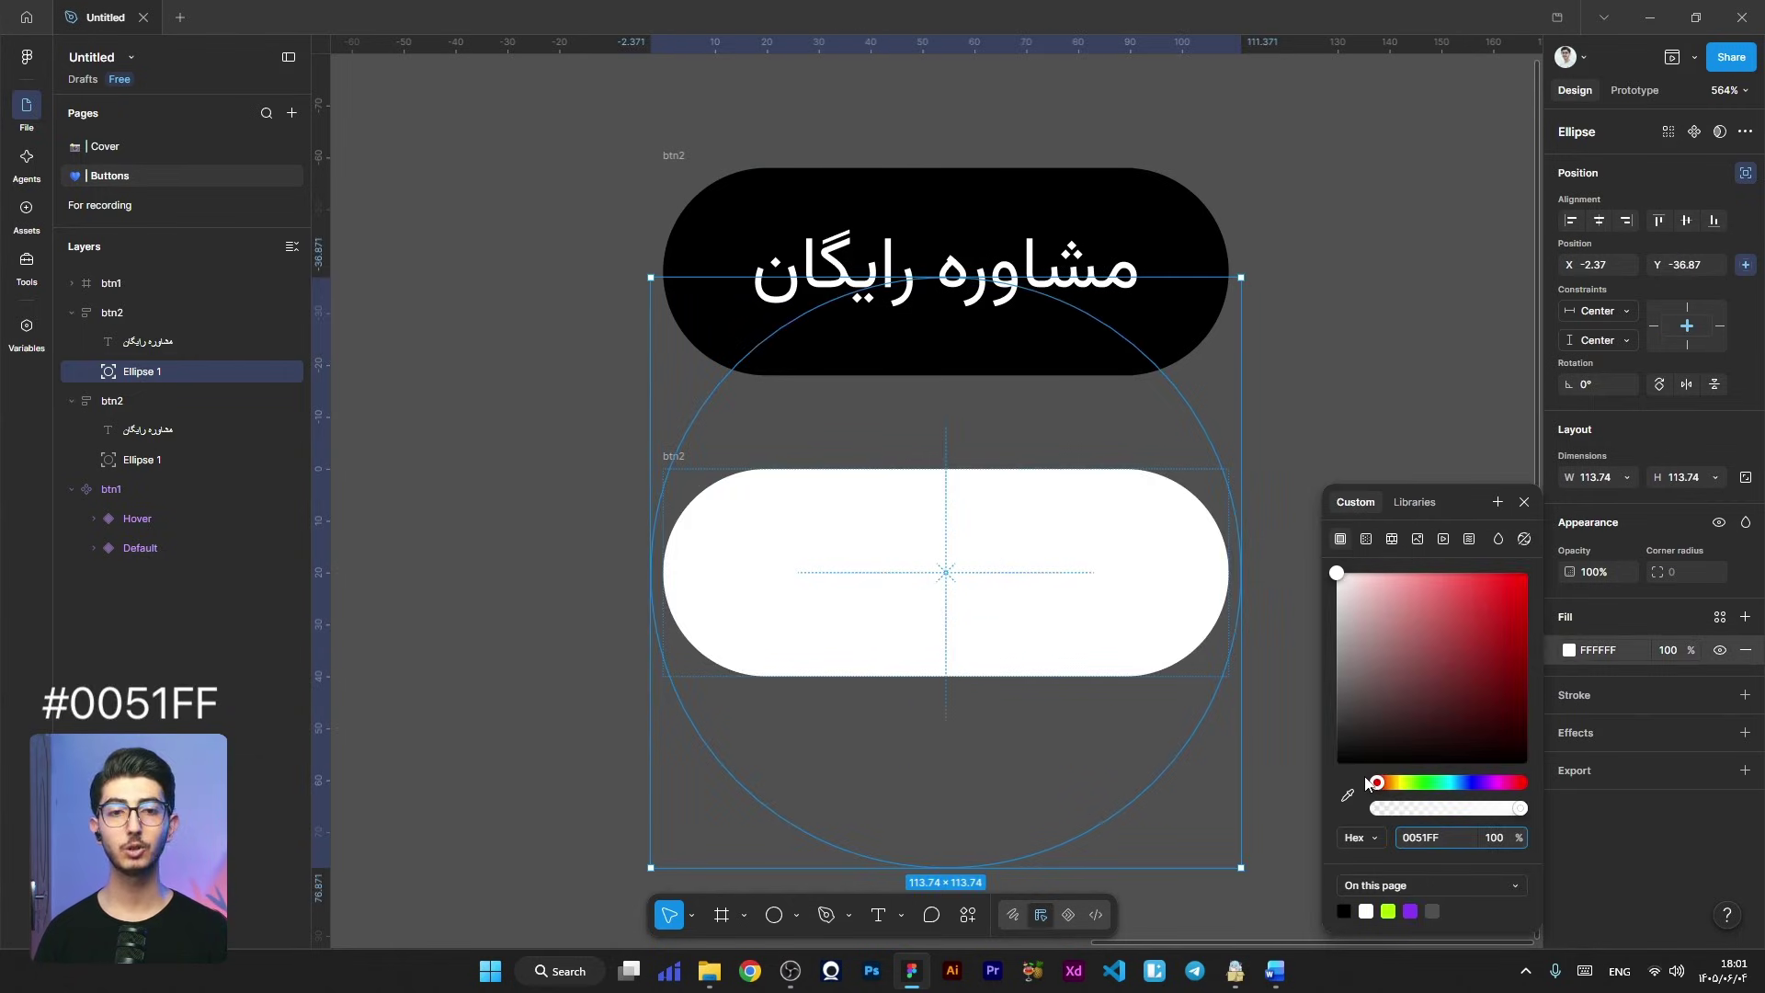
key(Return)
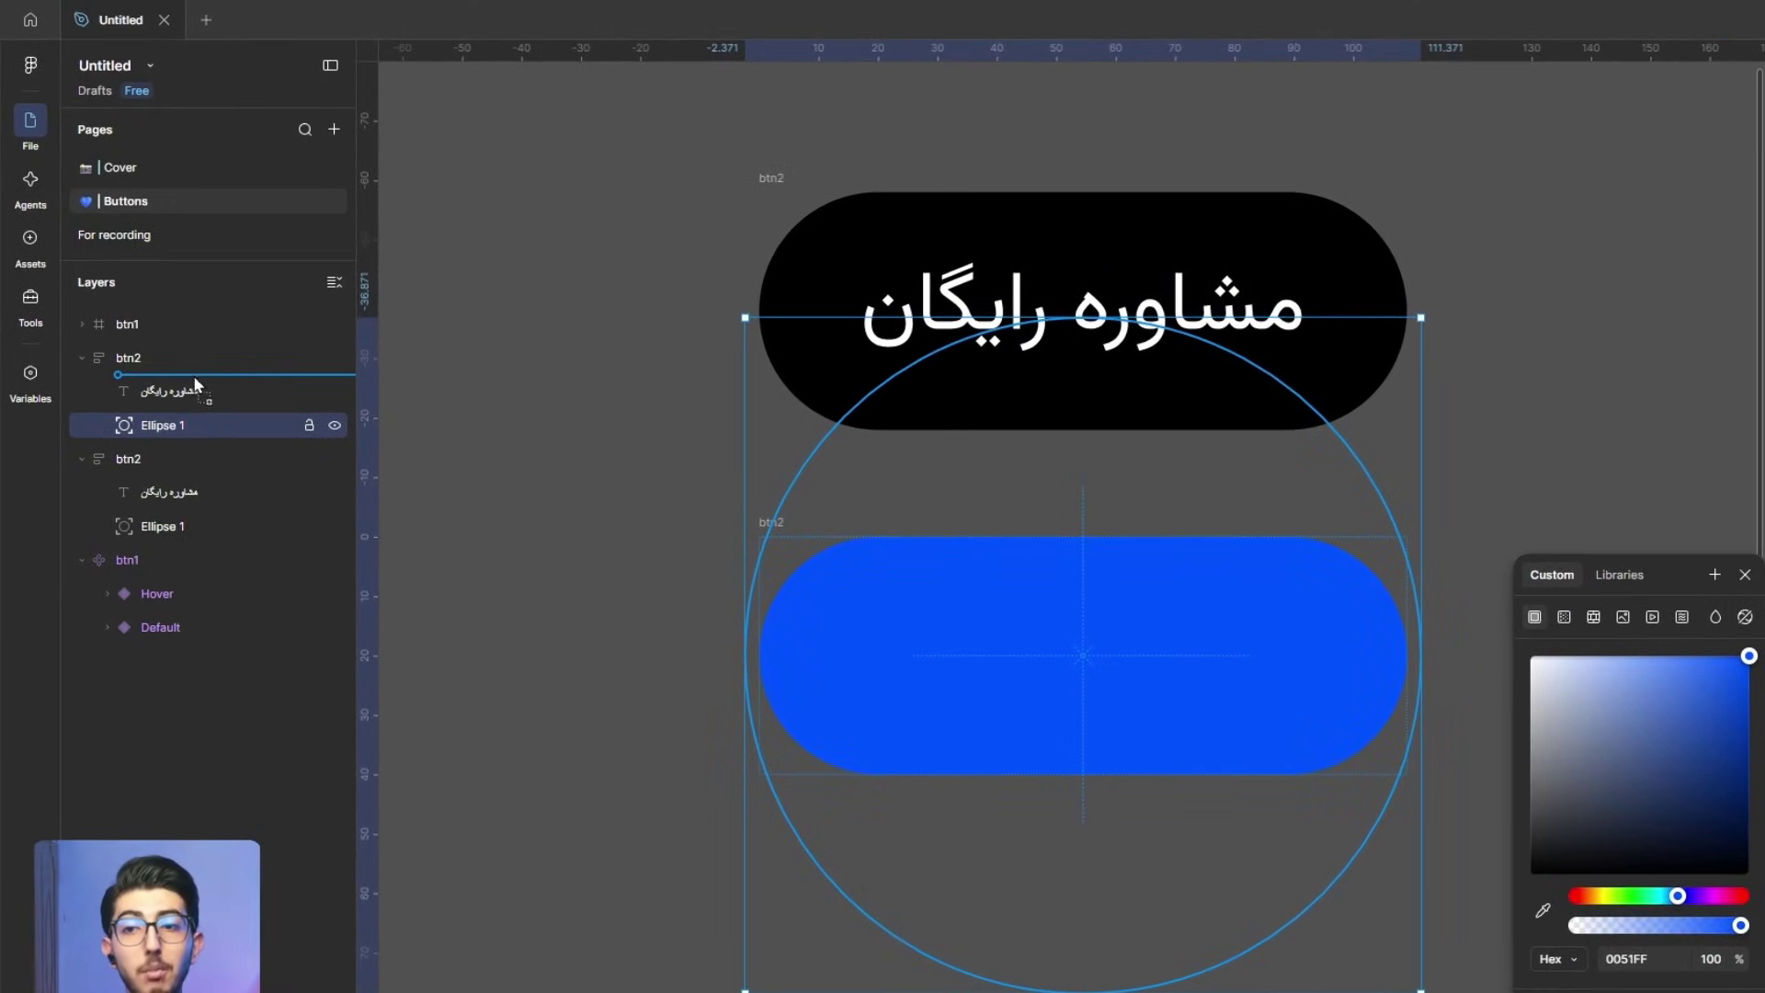
drag(195, 384, 193, 377)
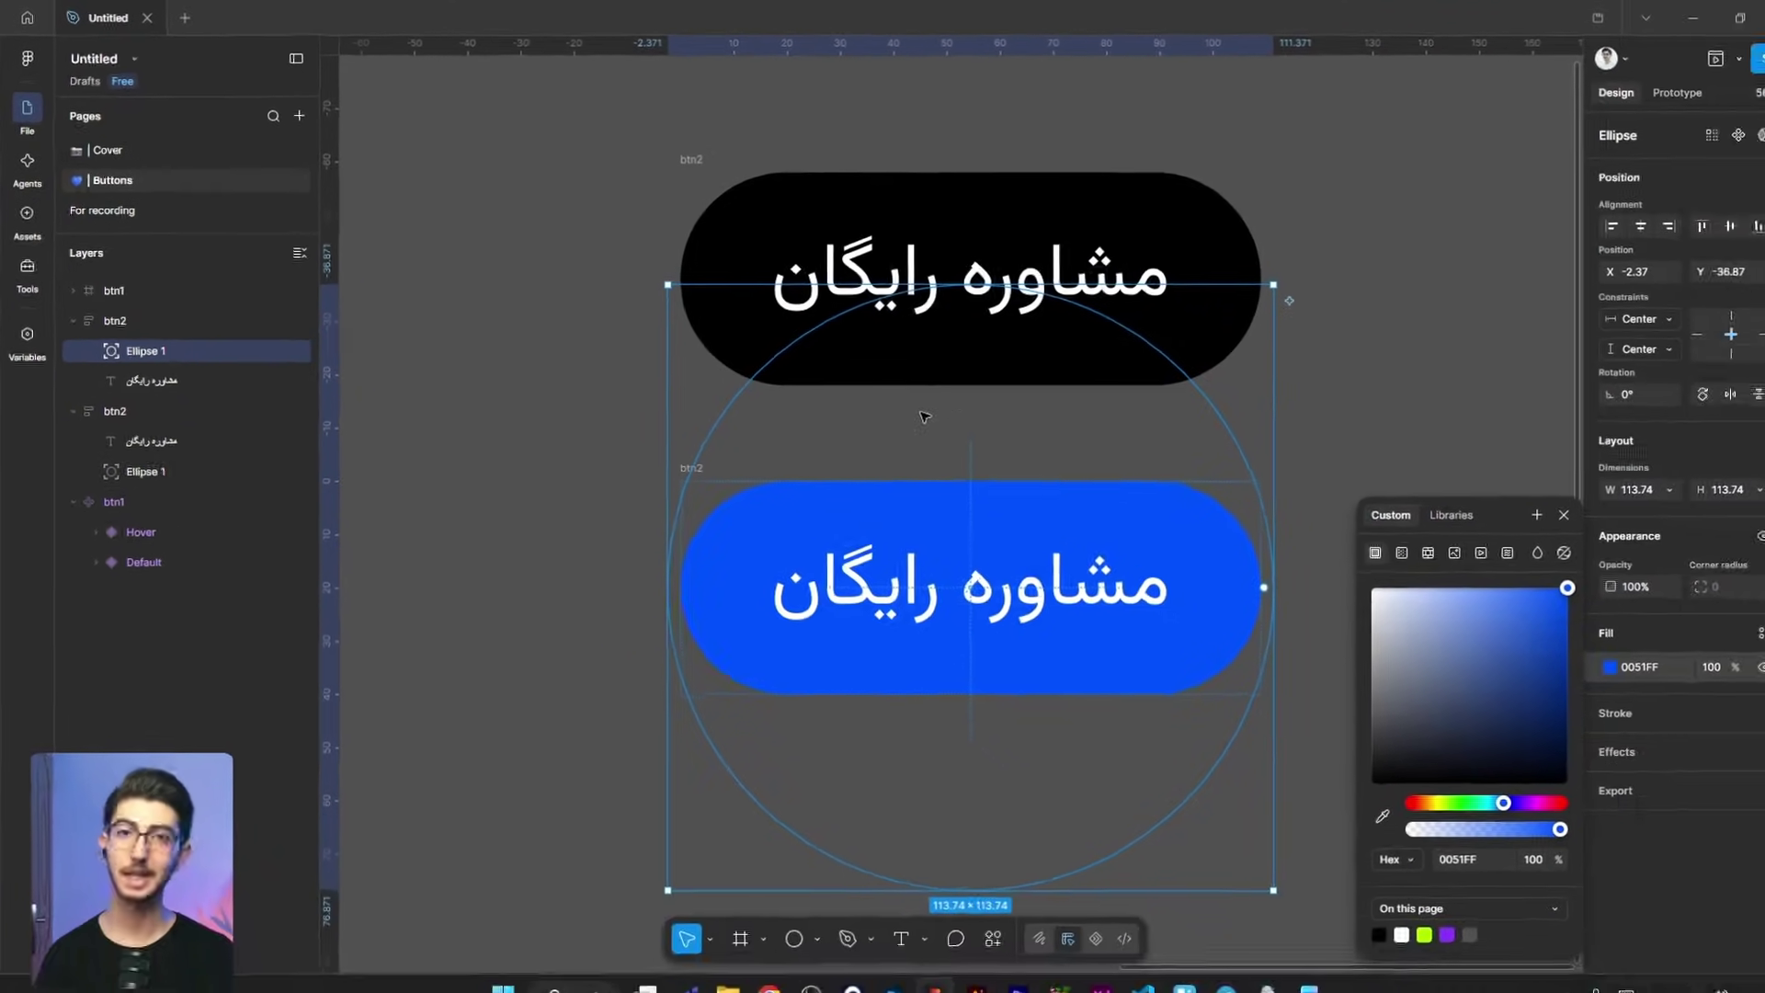
click(581, 309)
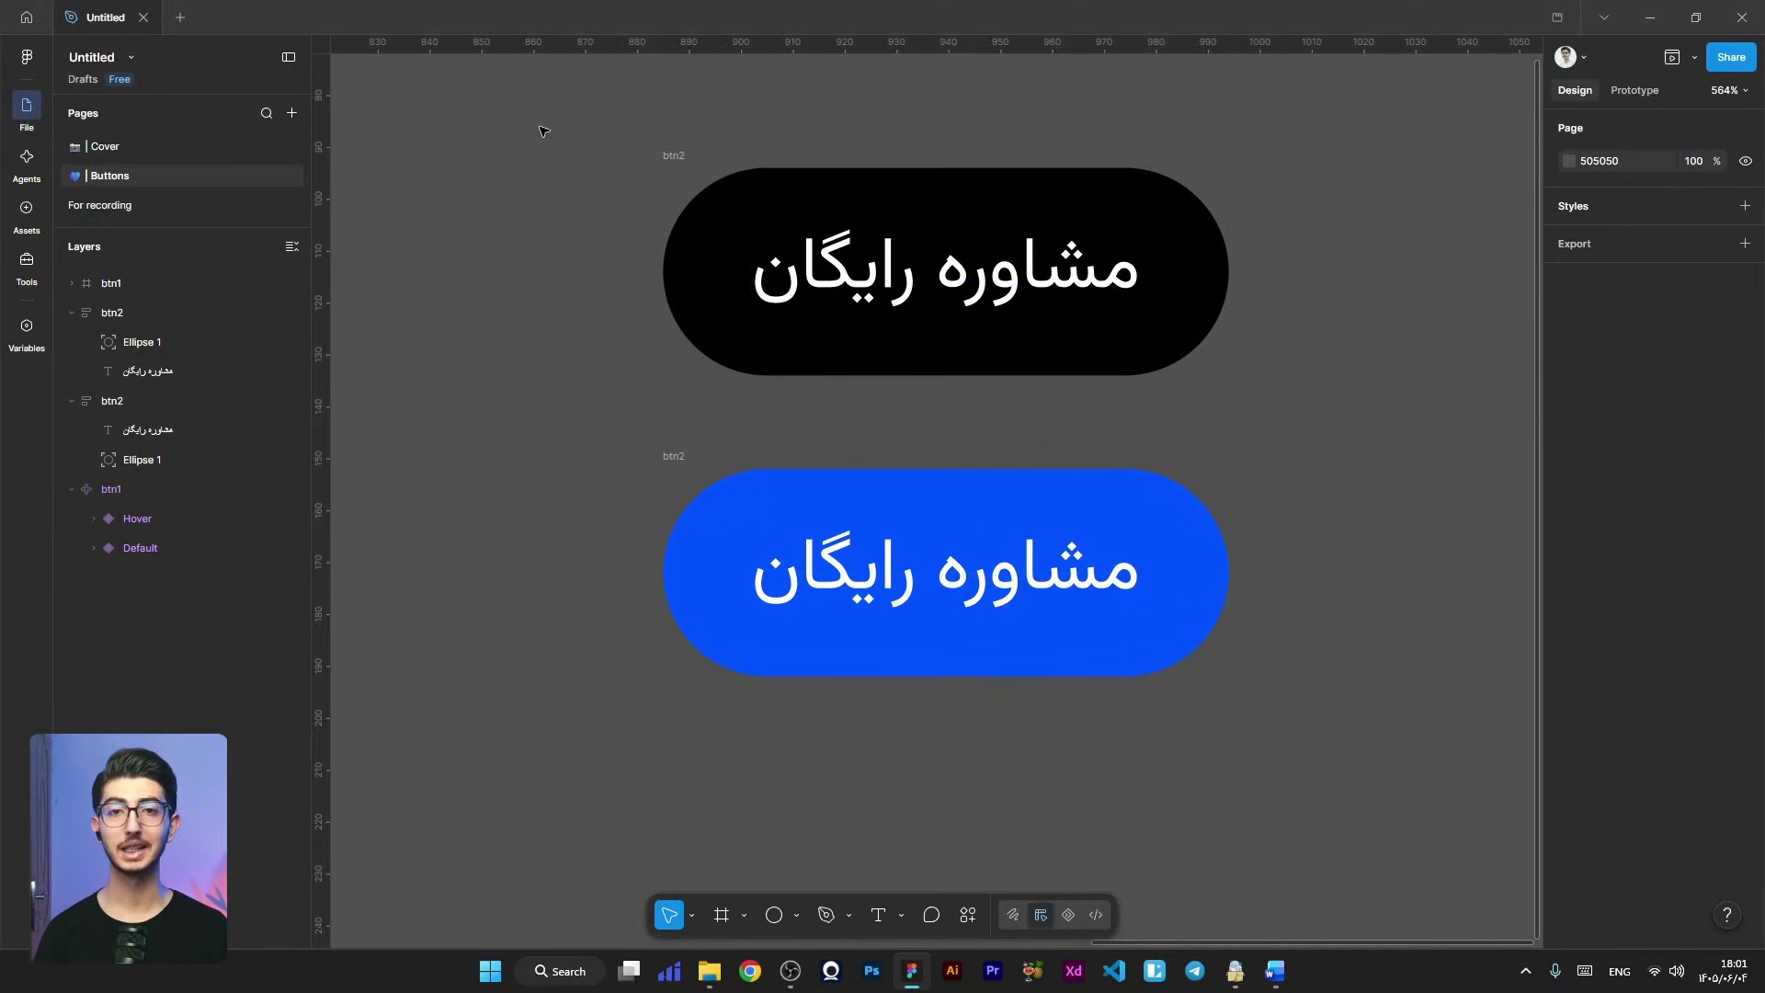
Step: Combine both btn2 frames into a component set and set the blue variant's Property 1 to hover
drag(538, 128, 1351, 882)
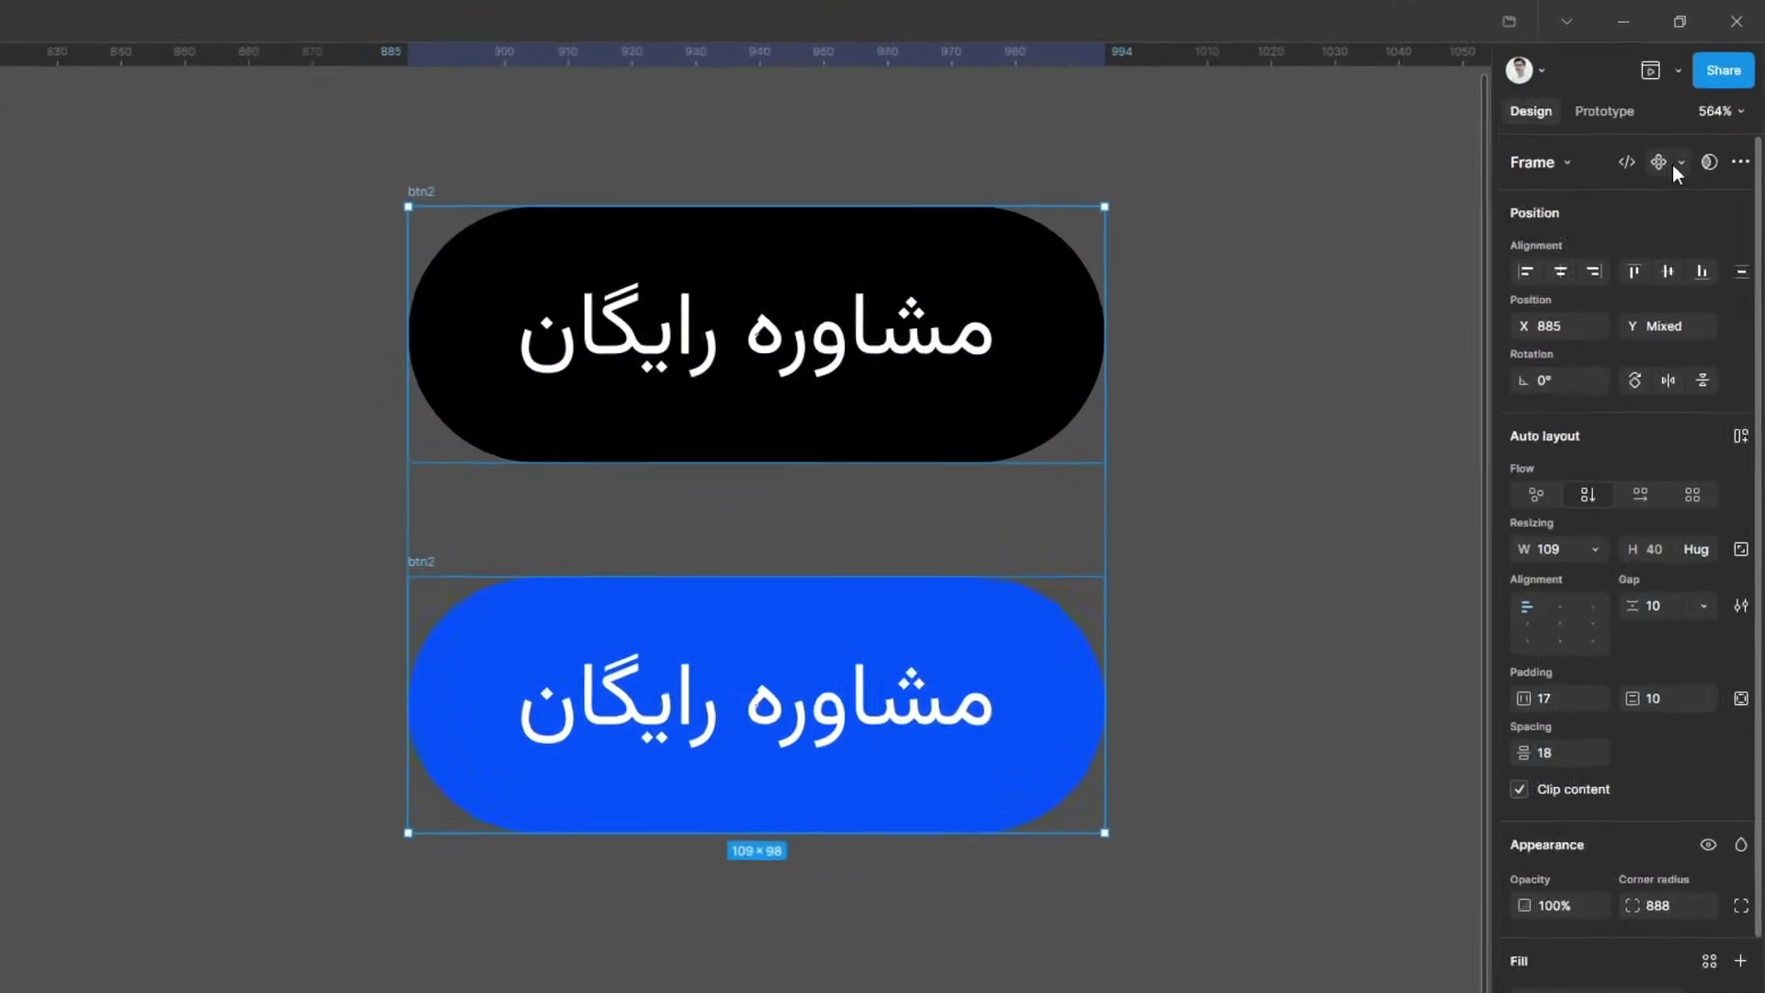
click(1697, 132)
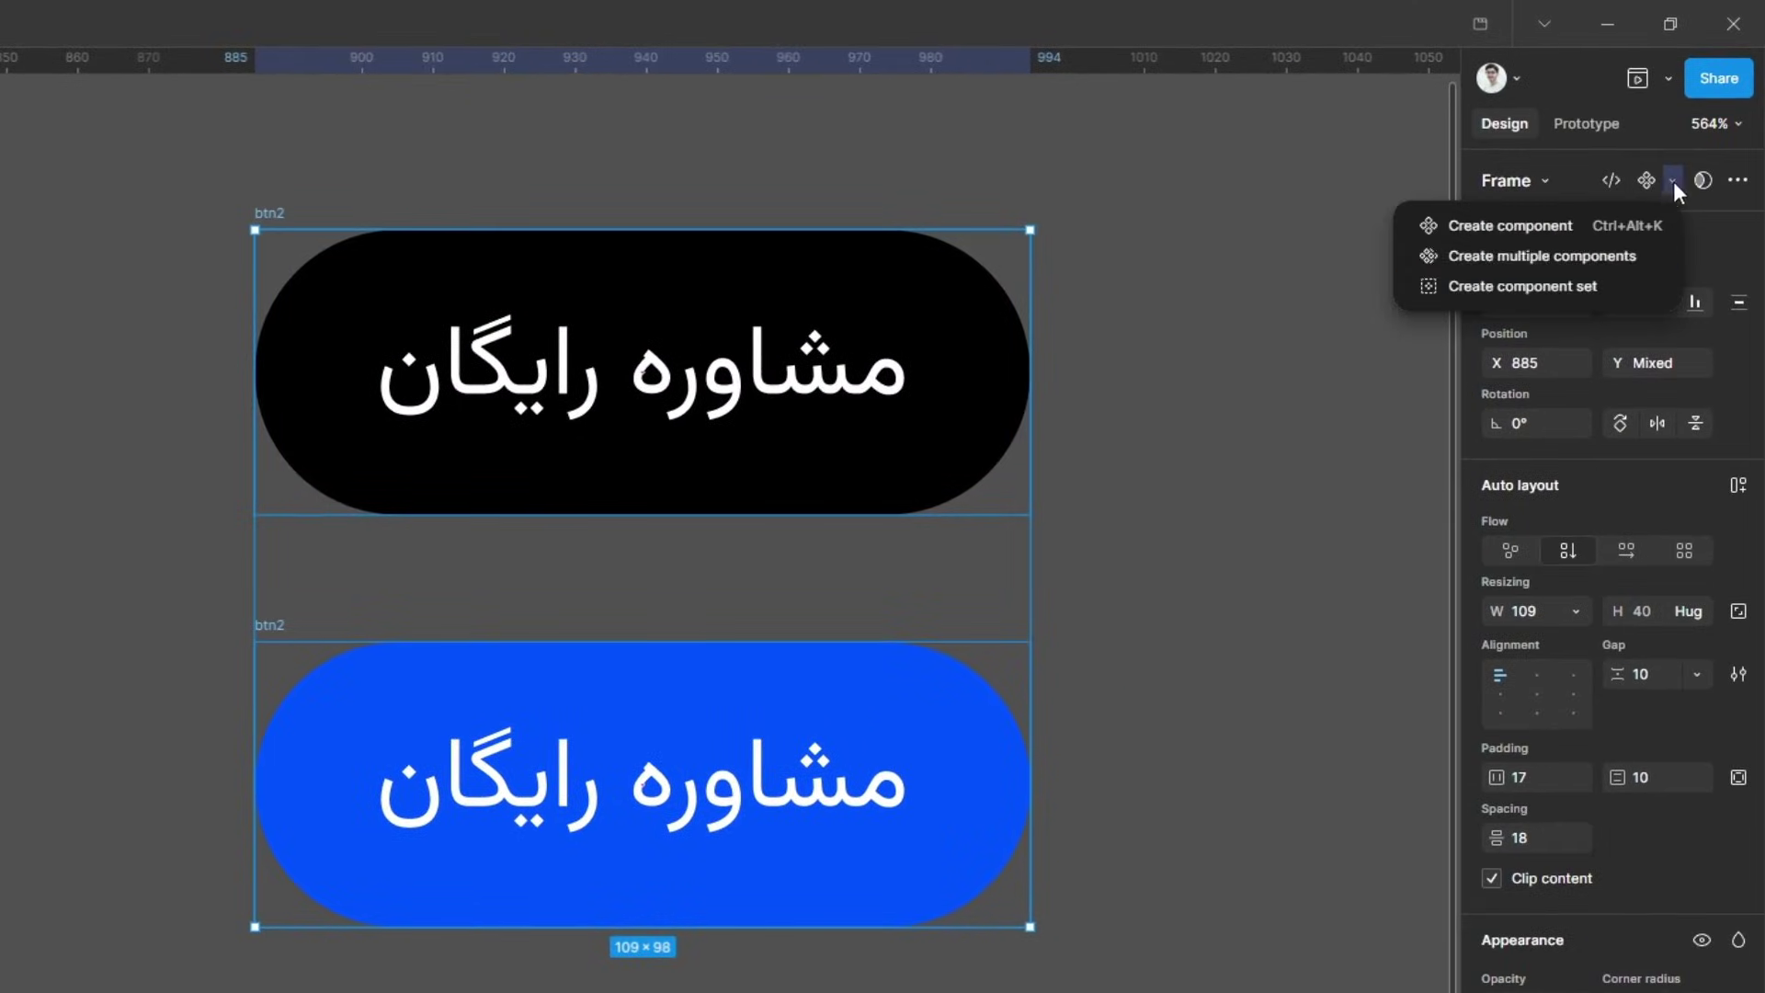
click(1577, 284)
click(938, 701)
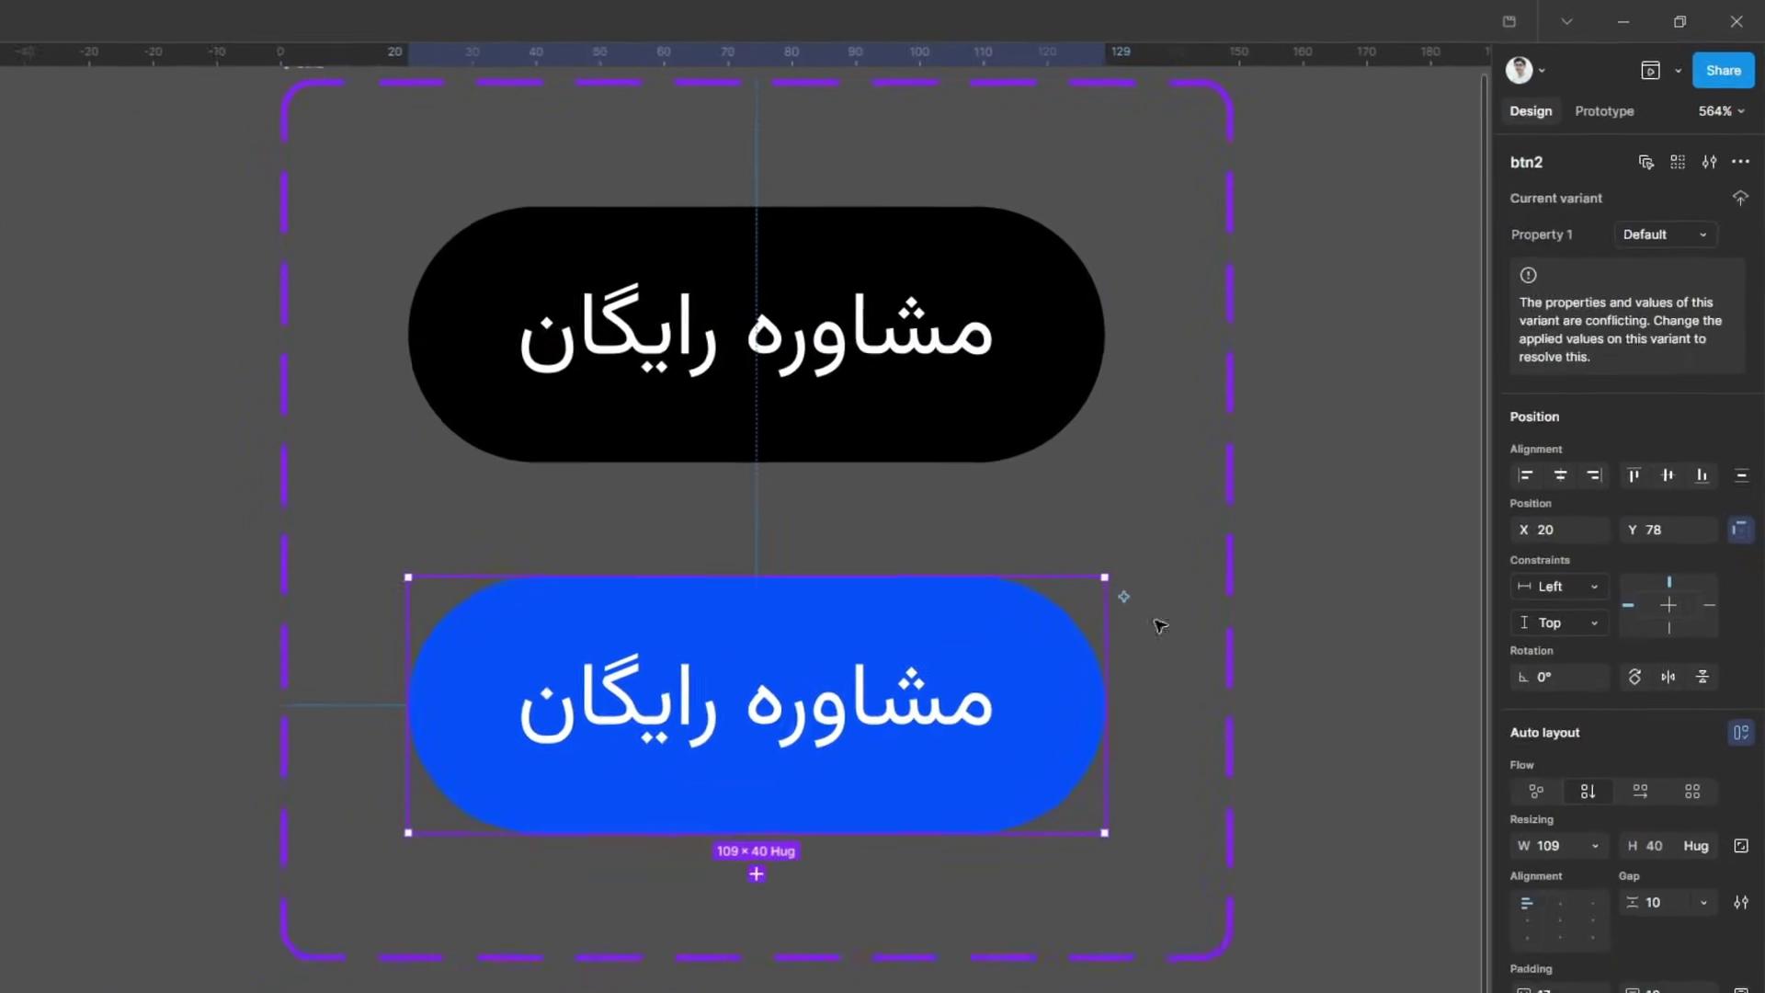
click(1638, 267)
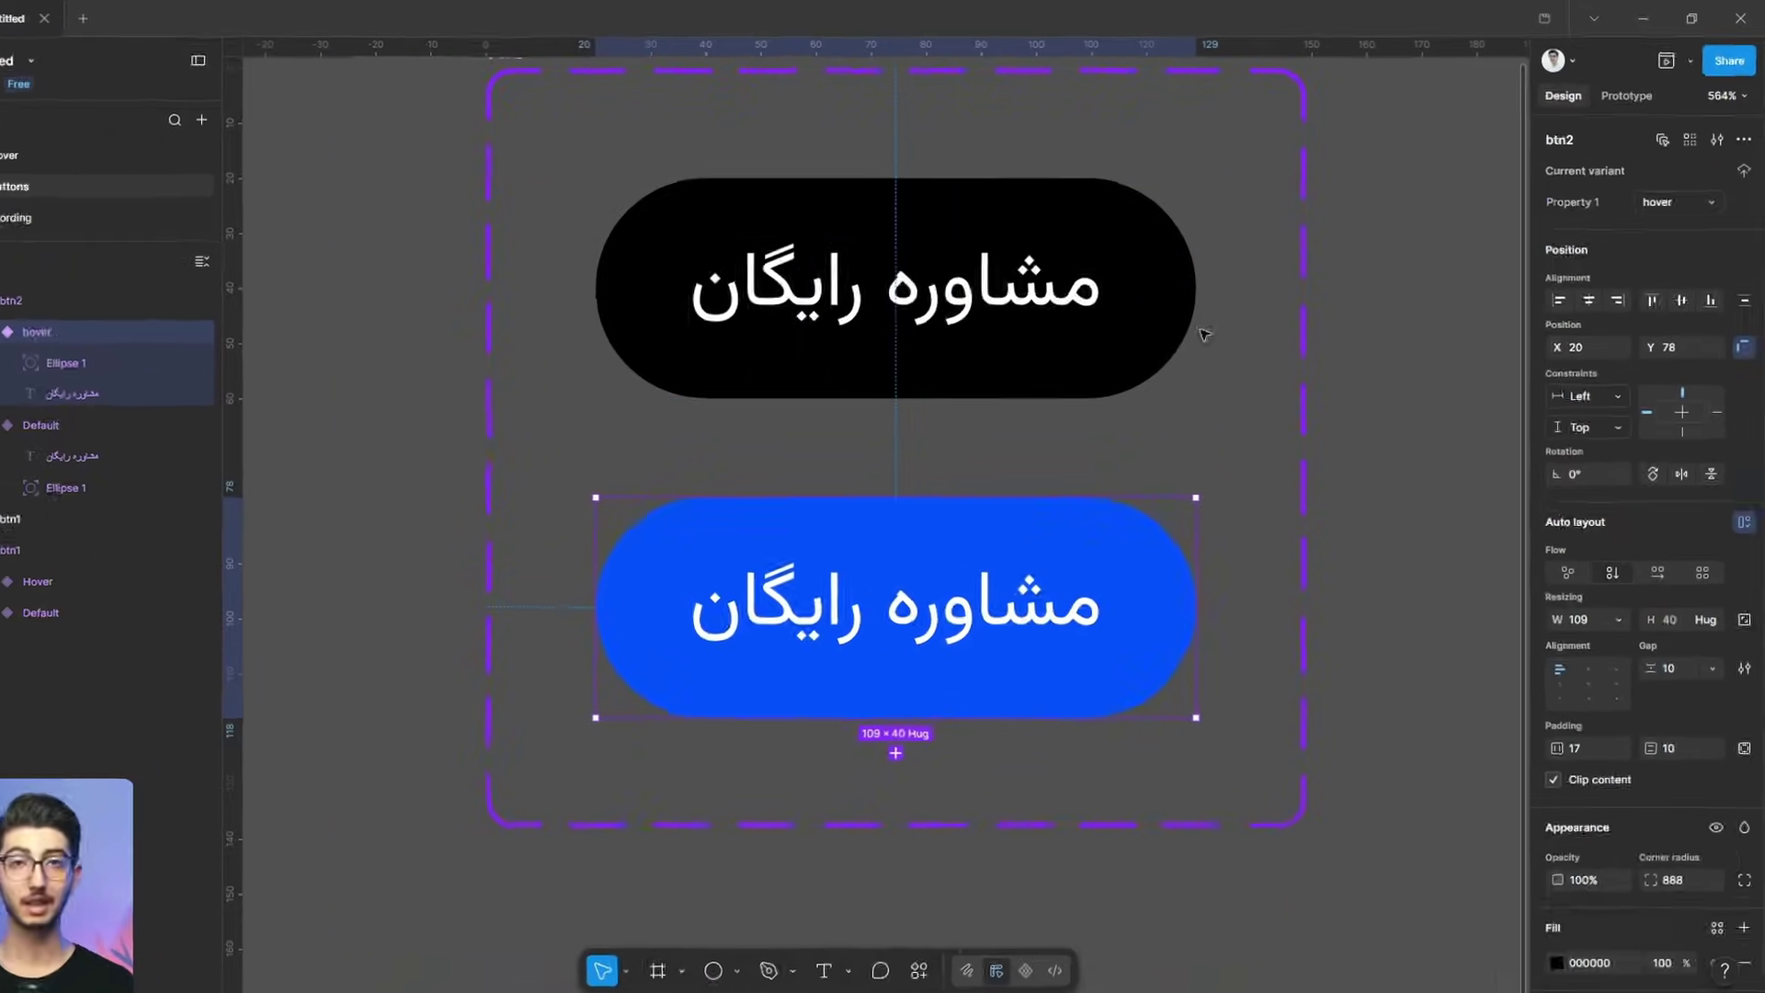
Step: Add a prototype interaction from the black Default variant to the blue hover variant
click(1204, 271)
click(1628, 92)
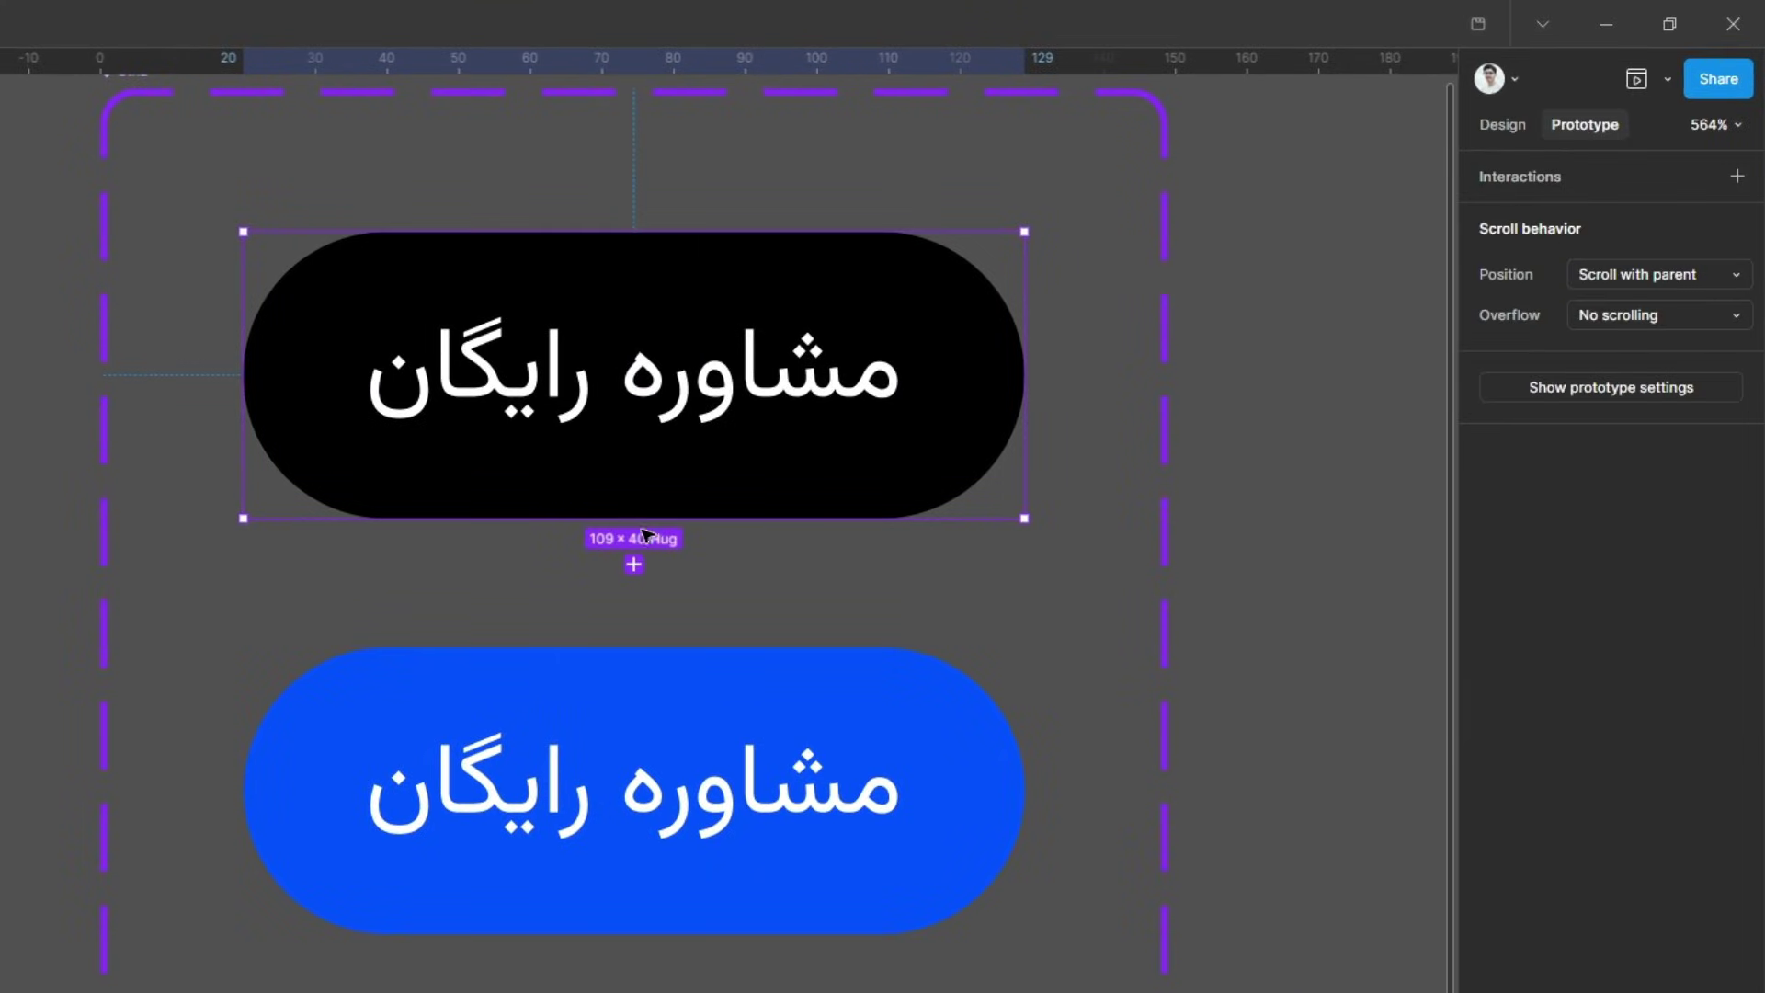
drag(634, 519, 643, 791)
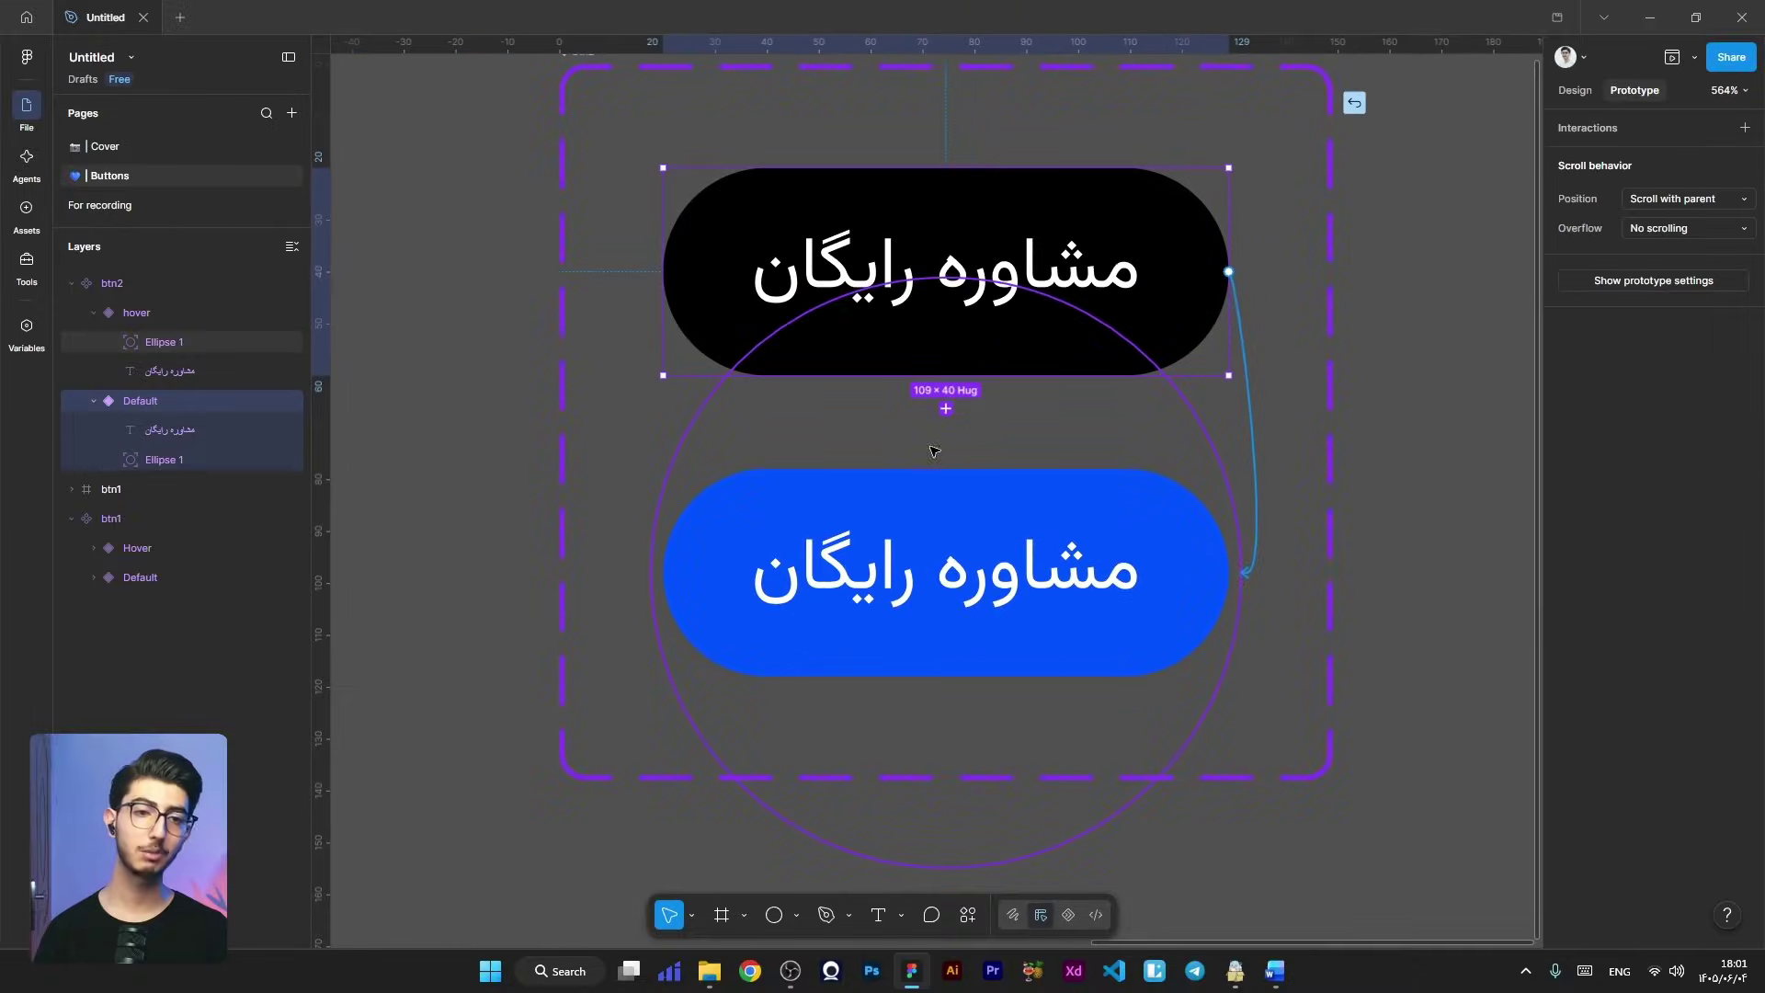
drag(946, 408, 910, 507)
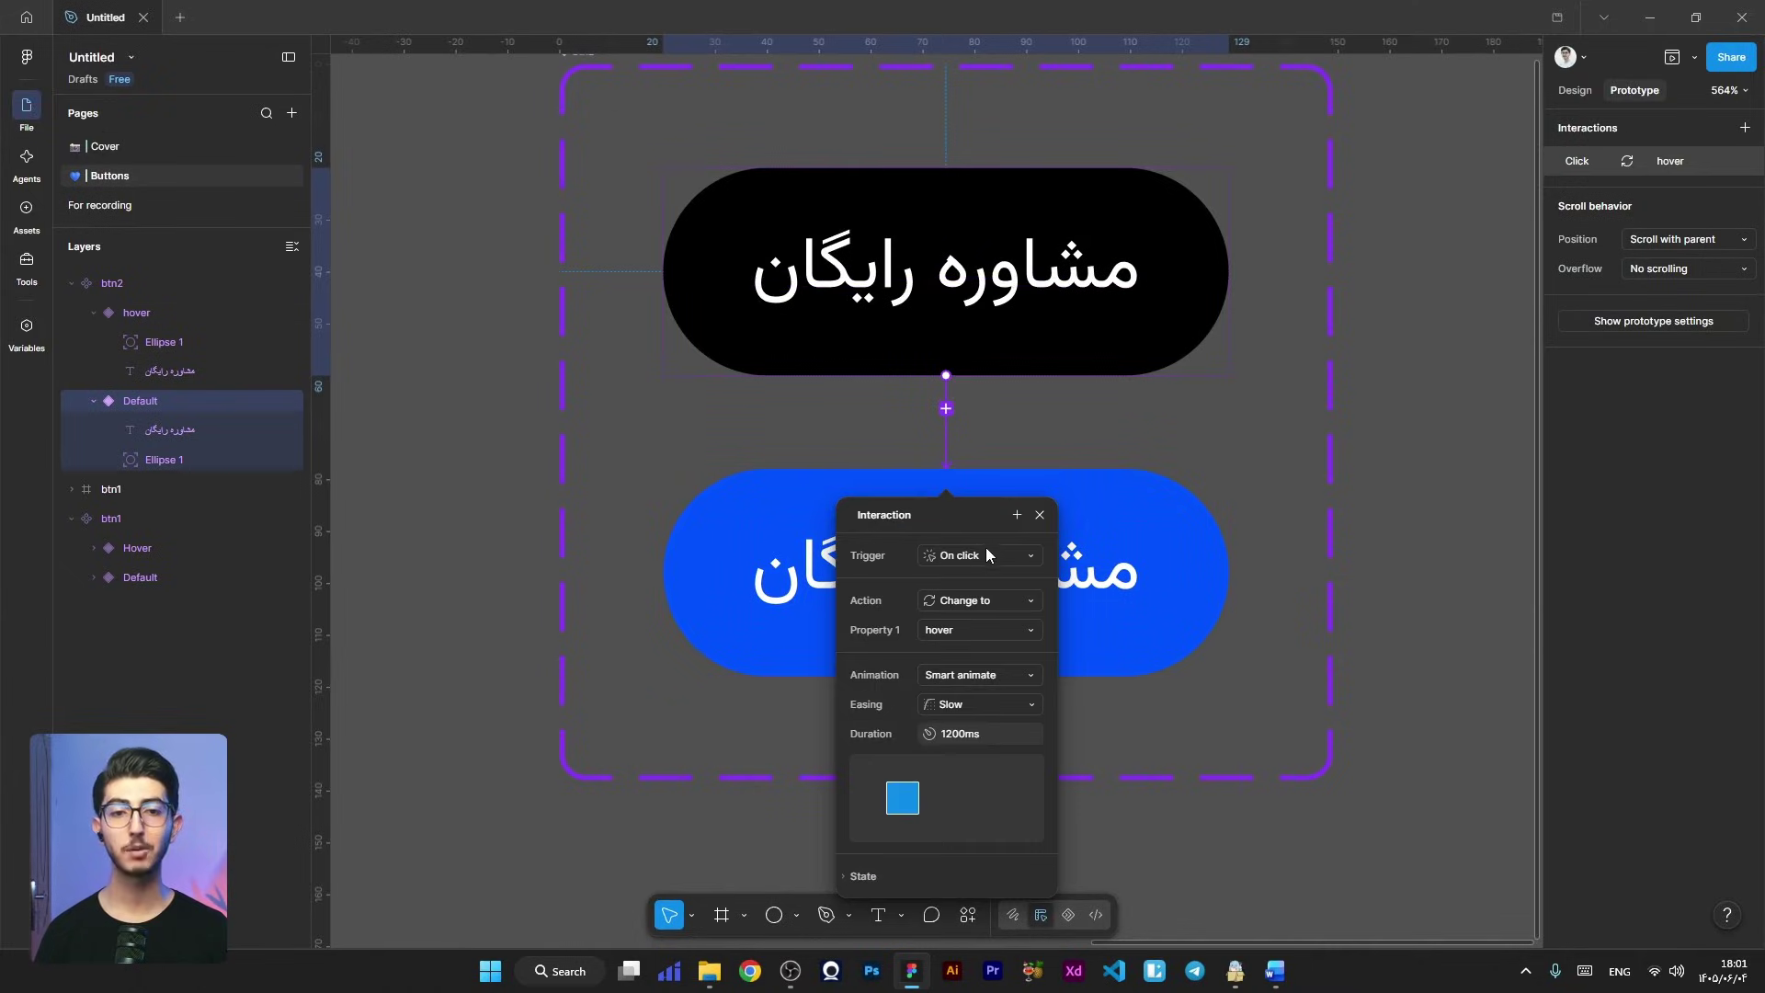
click(975, 422)
click(946, 445)
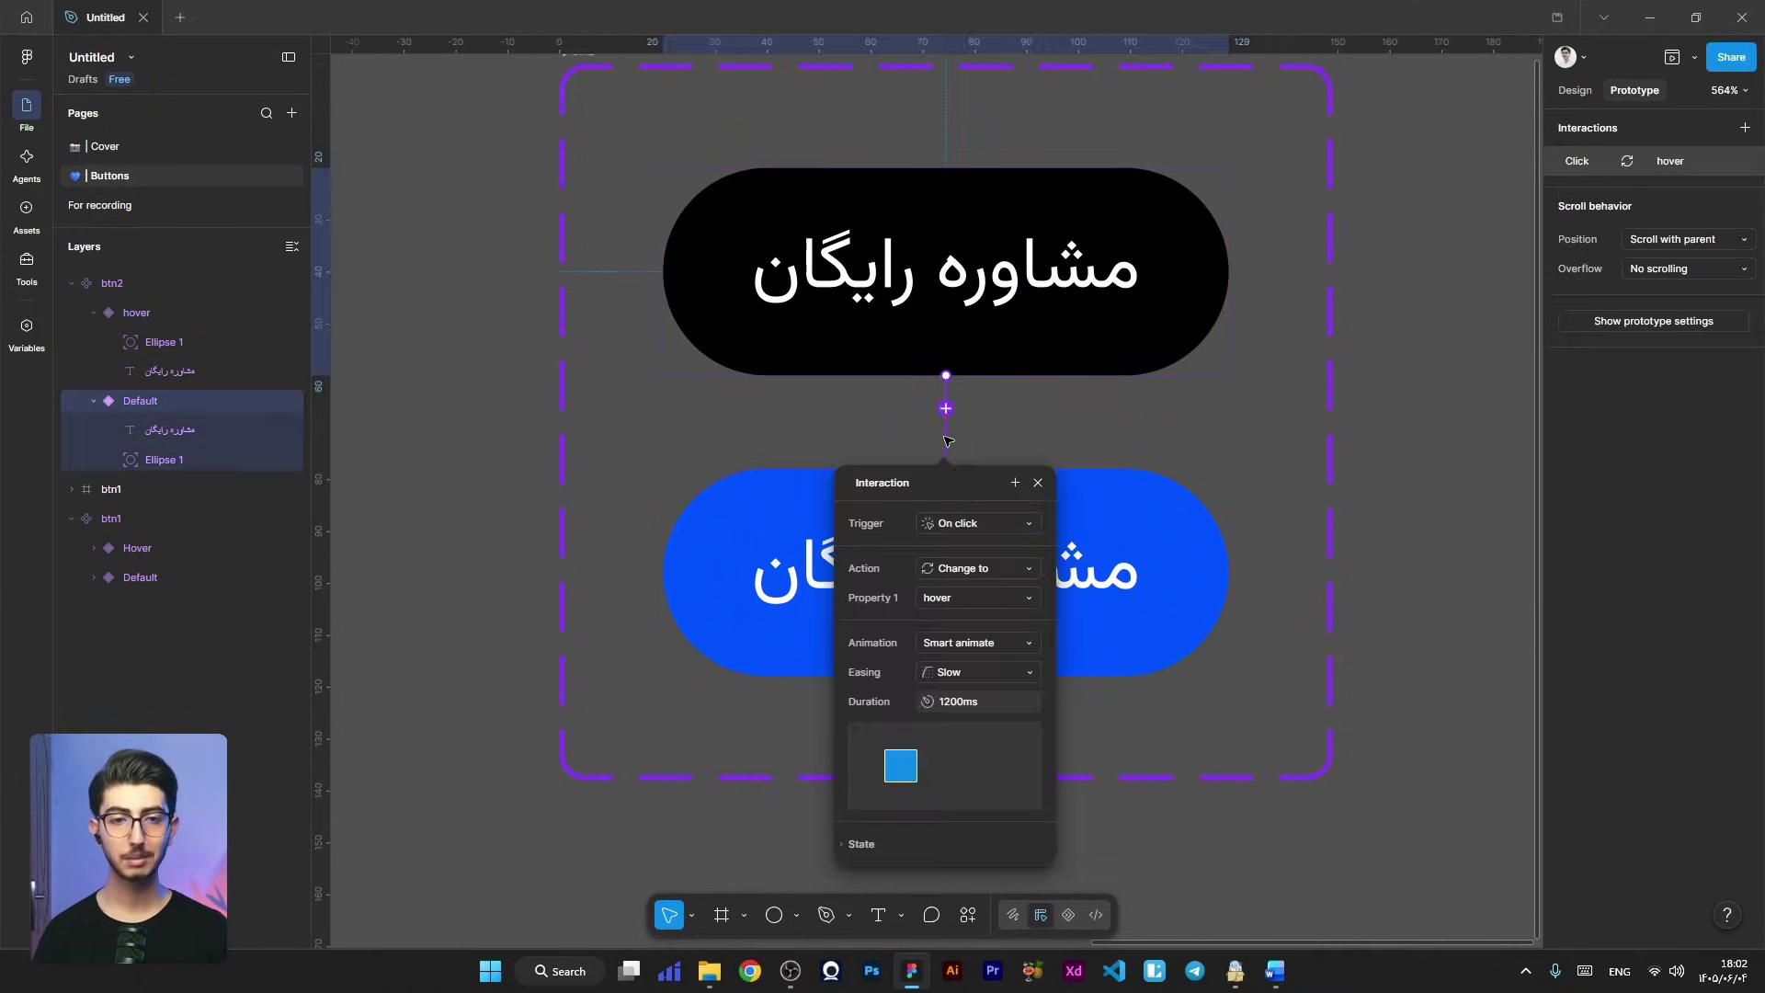
Step: Set the interaction's trigger to While hovering and its Smart animate easing to Gentle
click(947, 515)
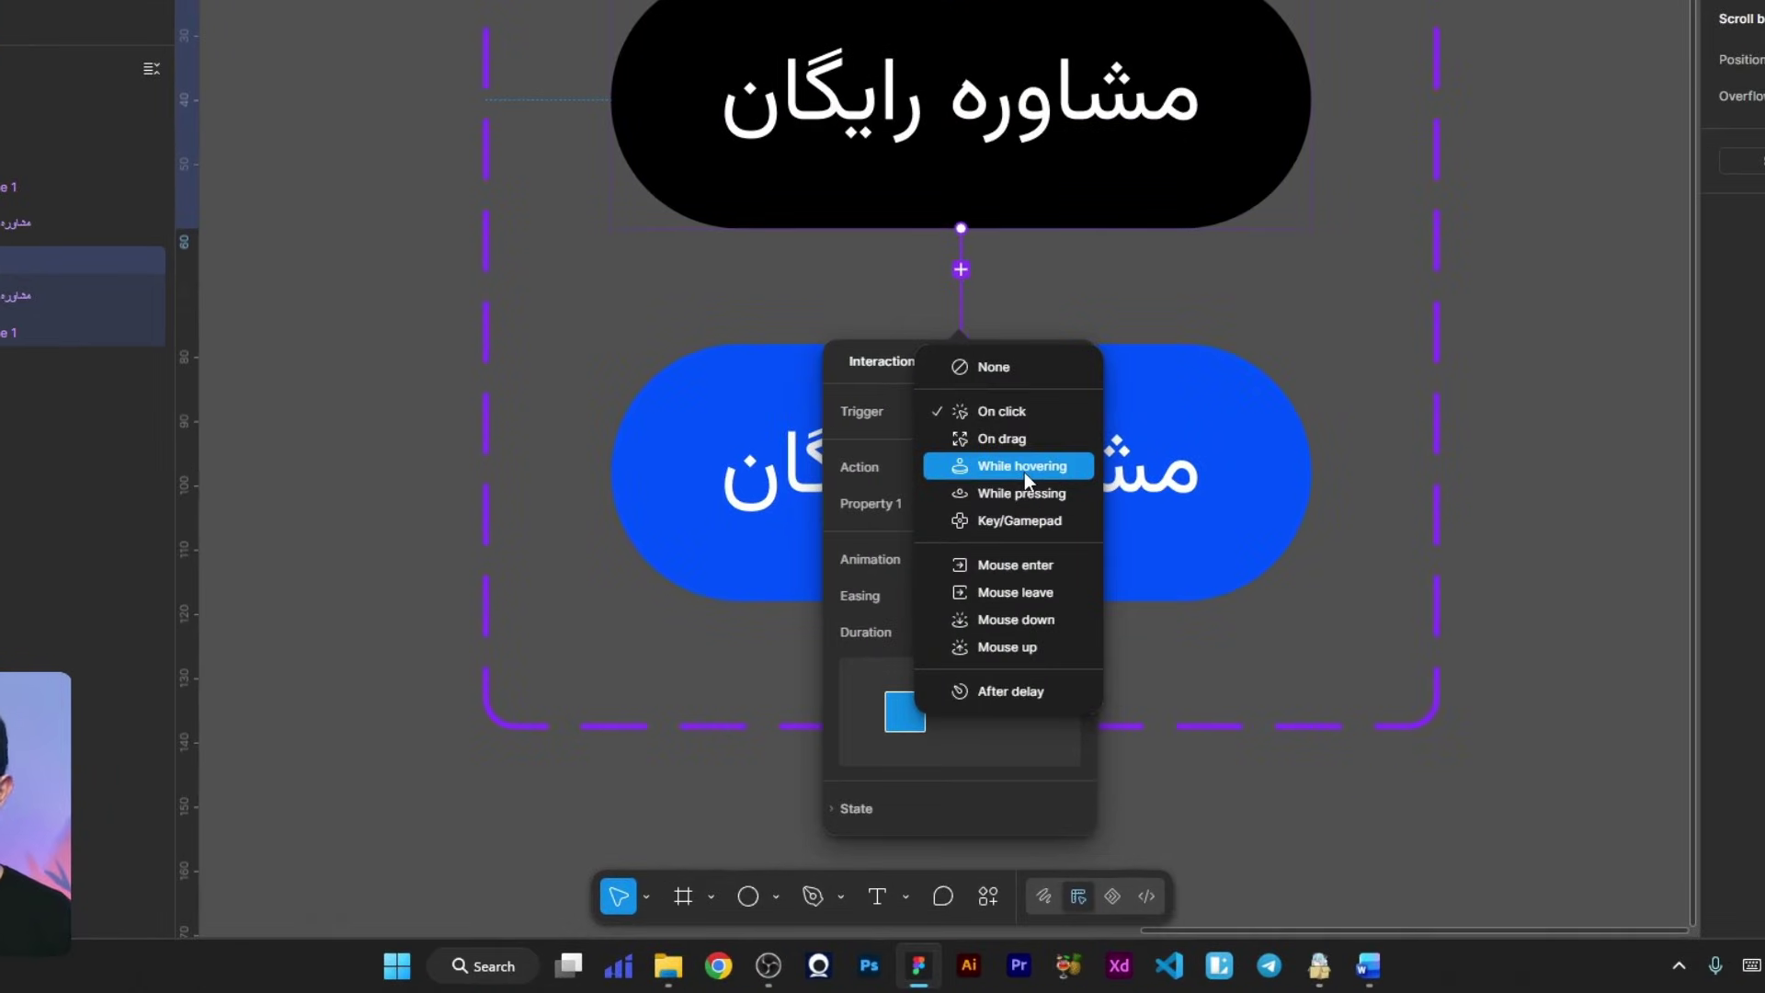
click(1014, 466)
drag(977, 372, 1185, 279)
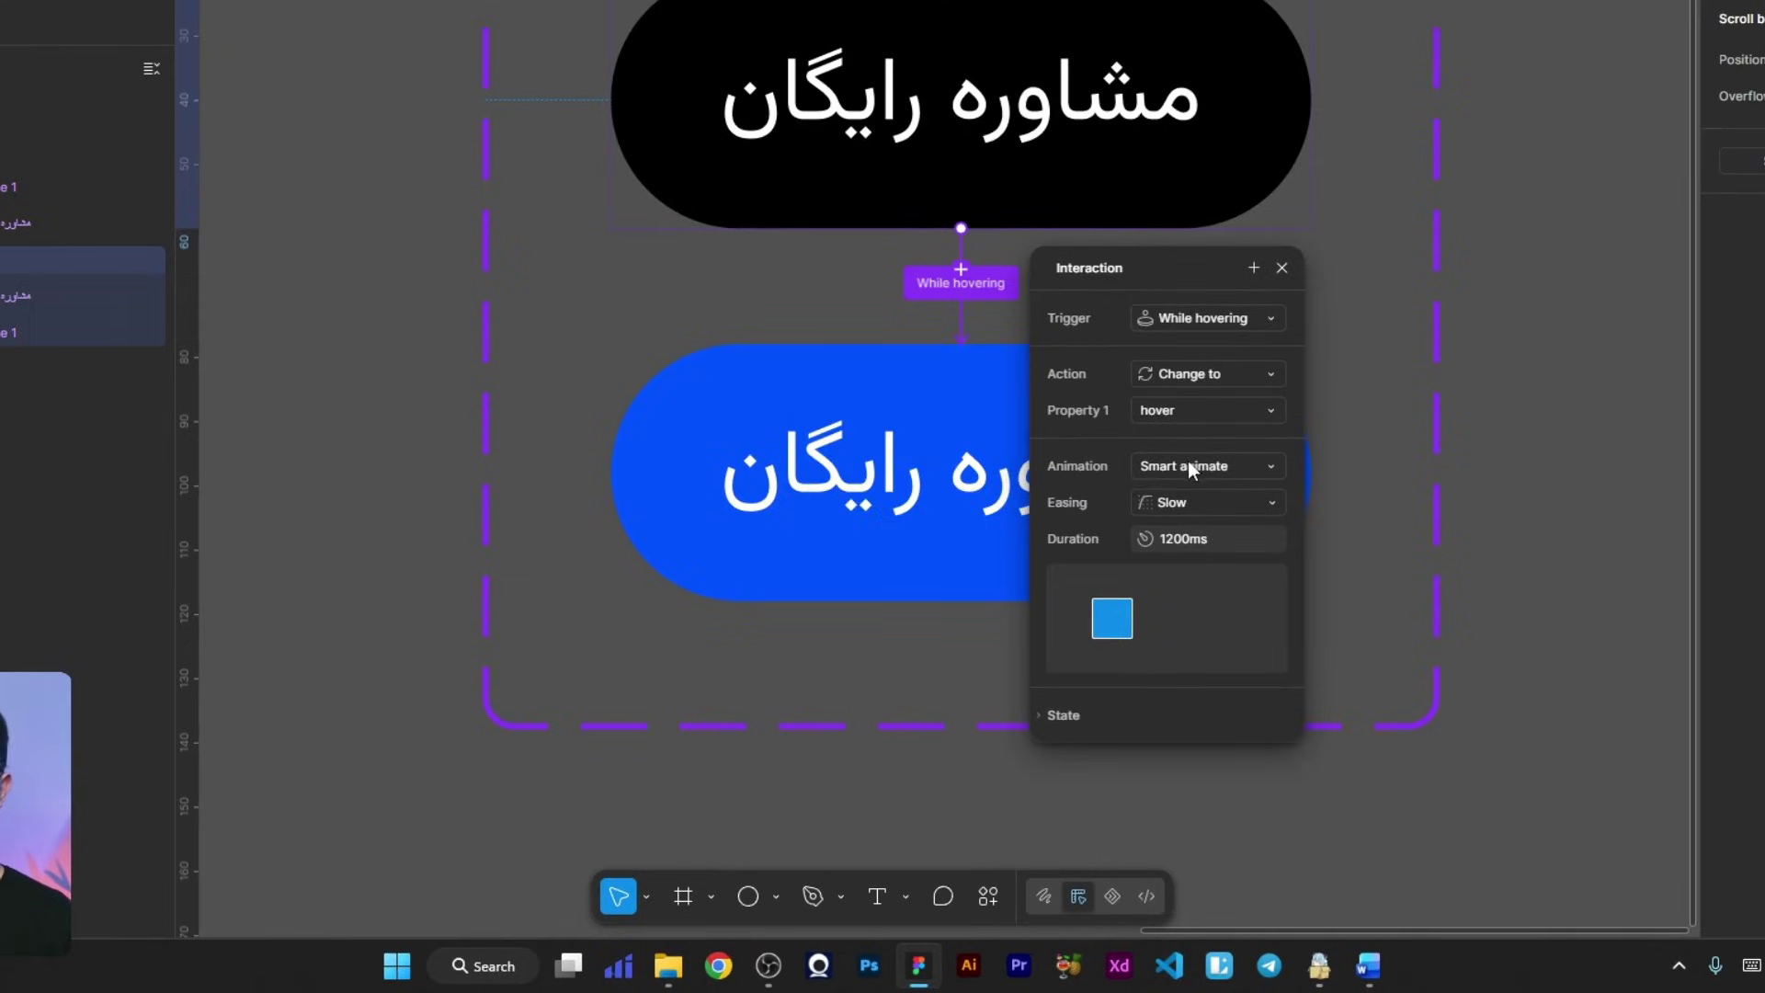
click(1192, 506)
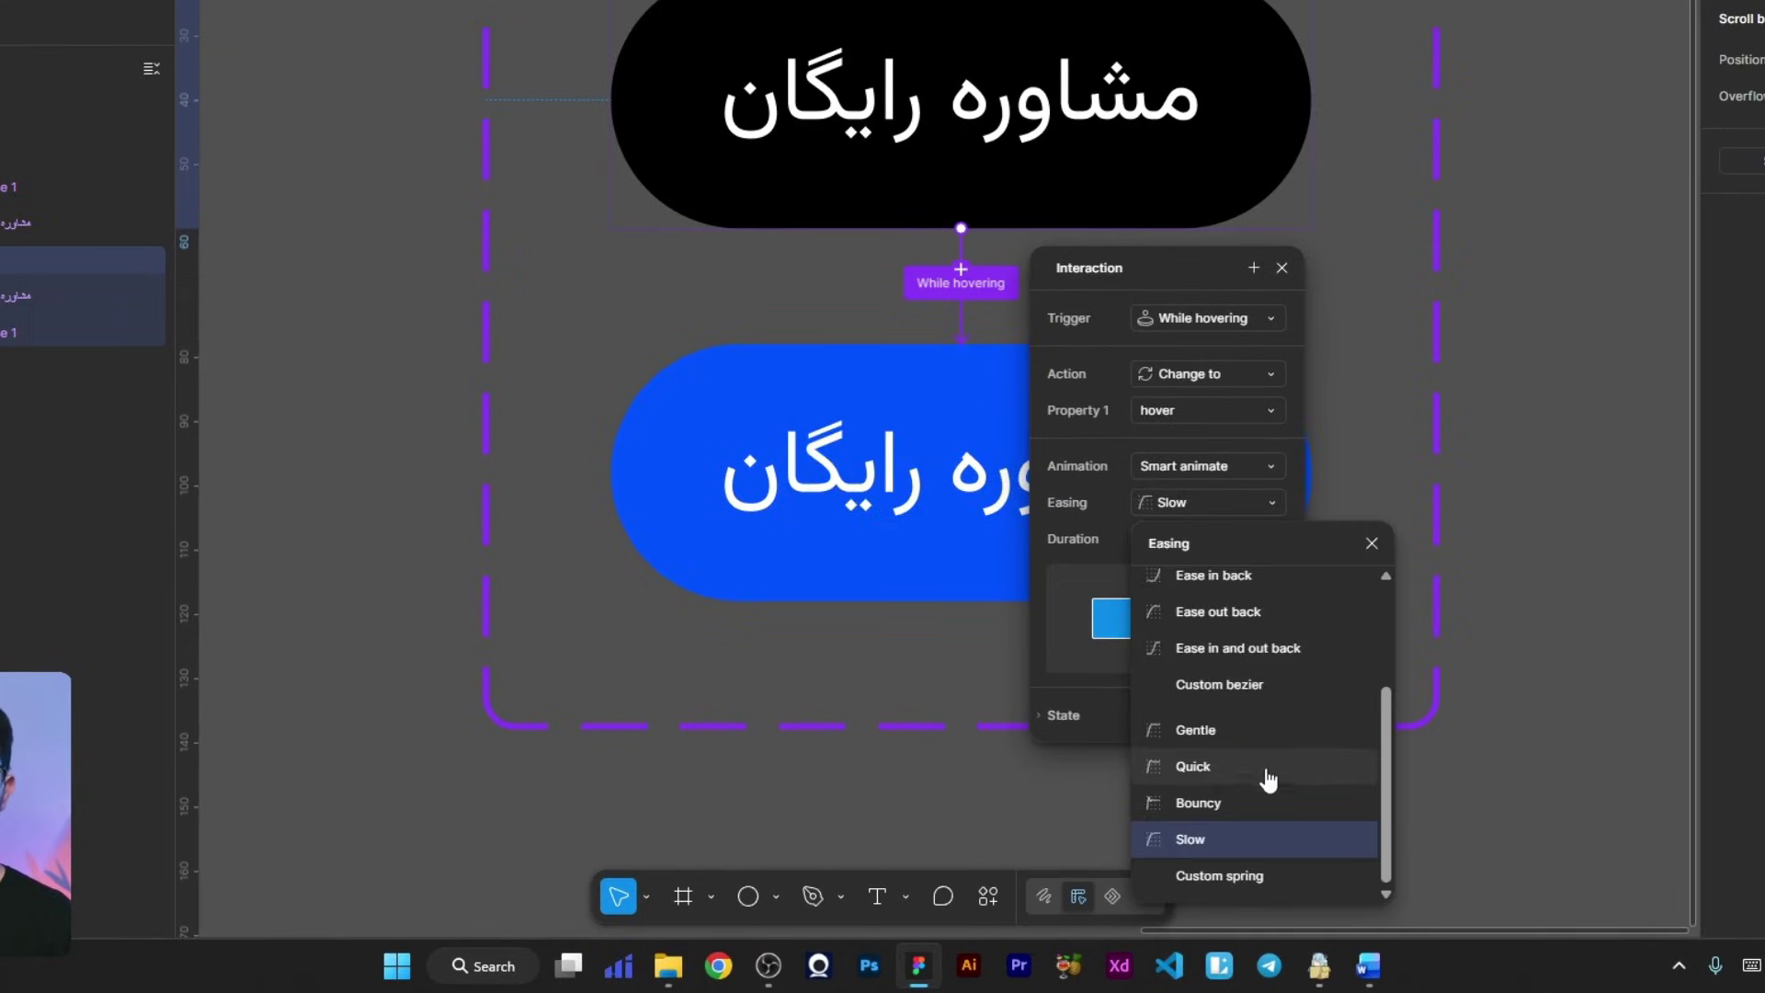
click(1261, 736)
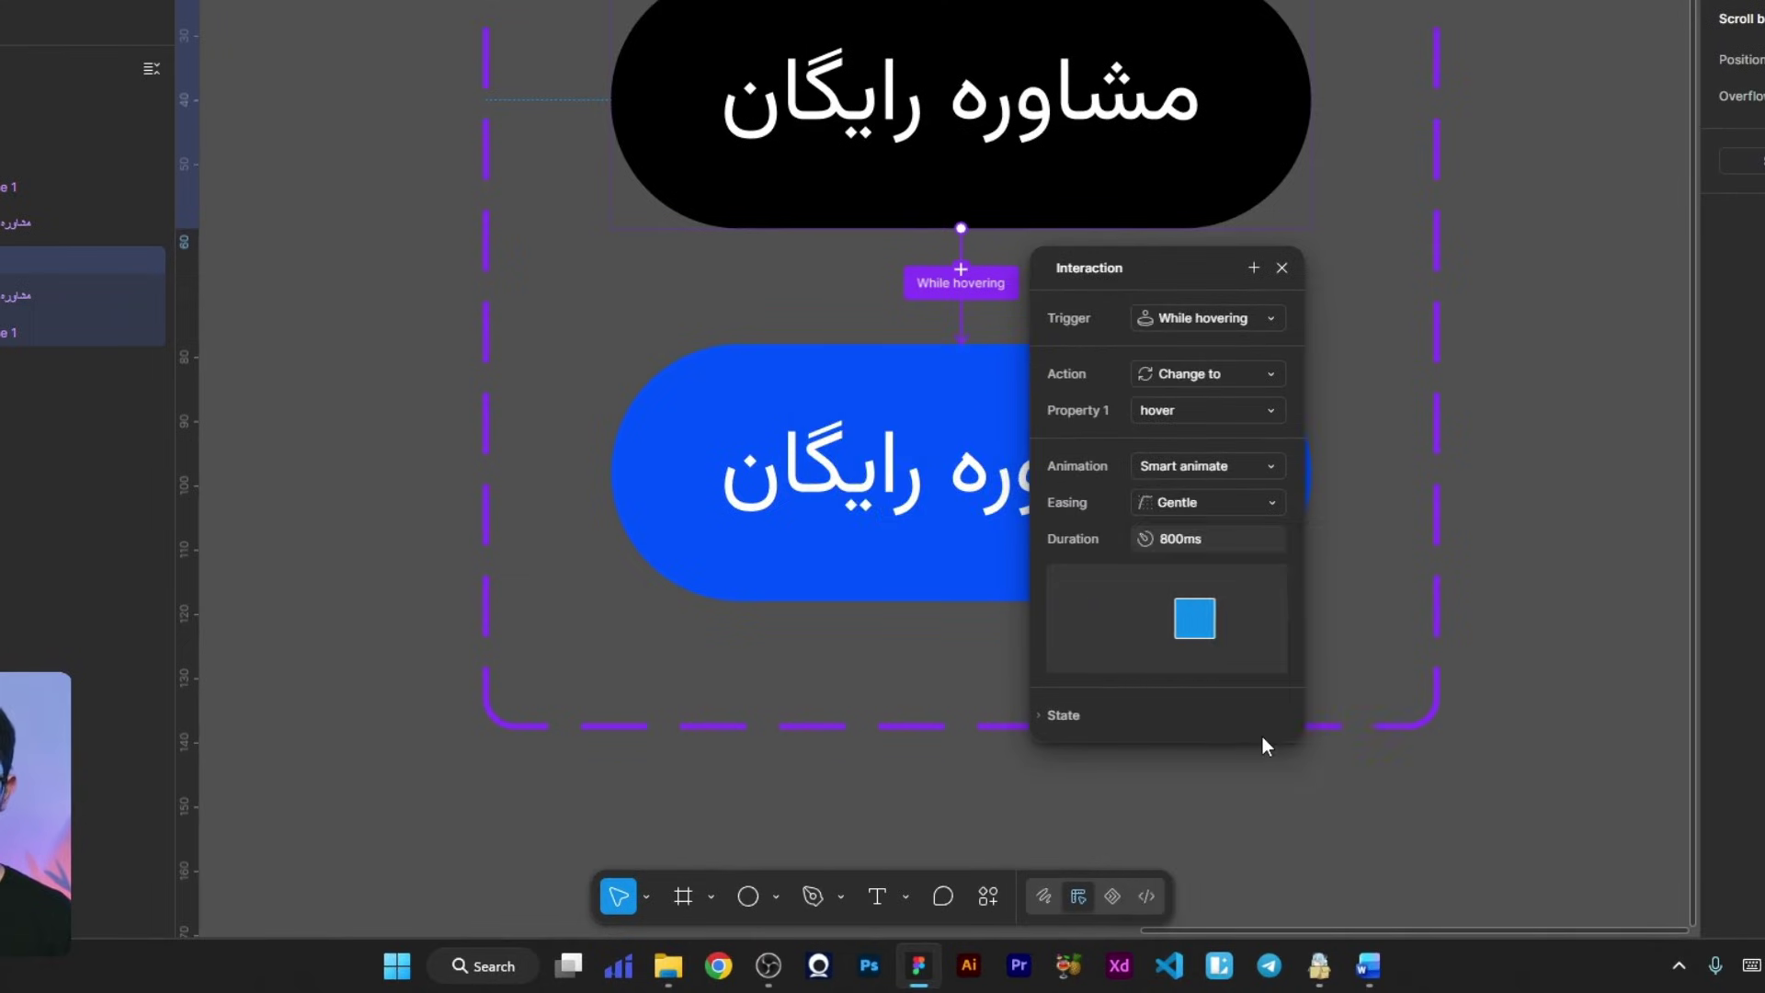
Step: Close the interaction settings and place a white 175 × 175 frame named btn2 beside the btn2 component set
click(1230, 535)
click(1279, 273)
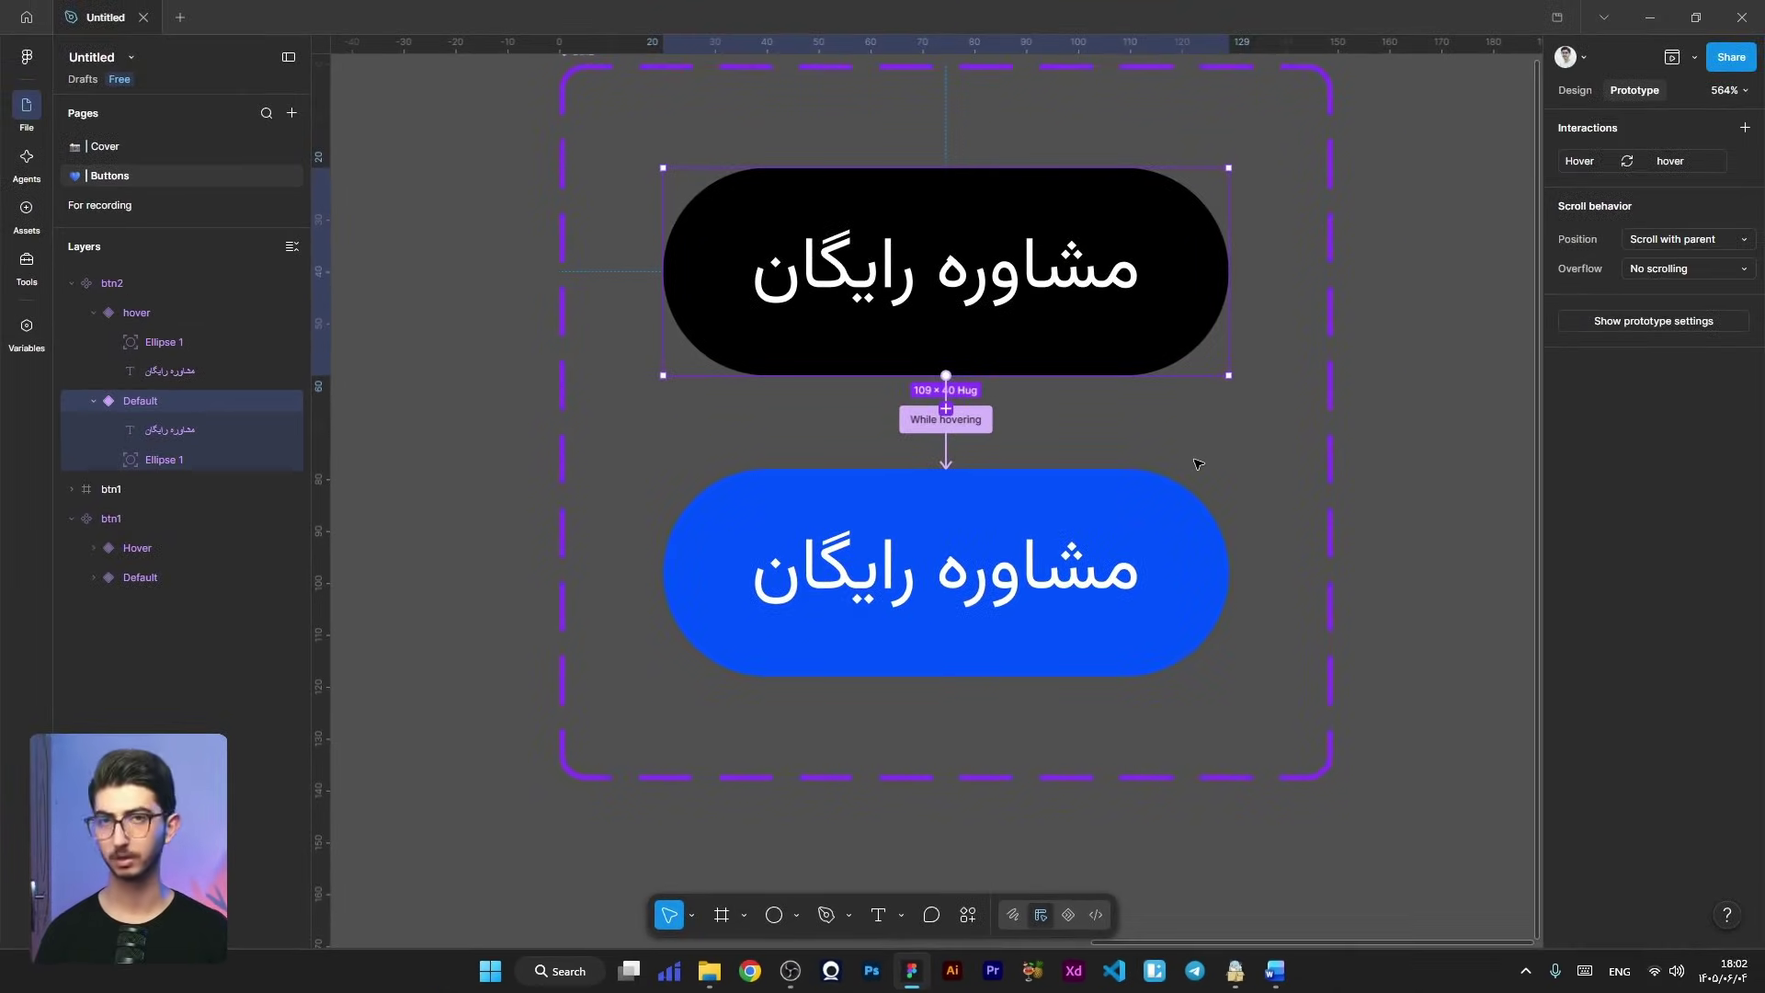
scroll(1186, 466, down, 6)
click(932, 449)
click(566, 326)
key(f)
click(842, 467)
drag(919, 441, 1274, 442)
drag(1195, 432, 1141, 383)
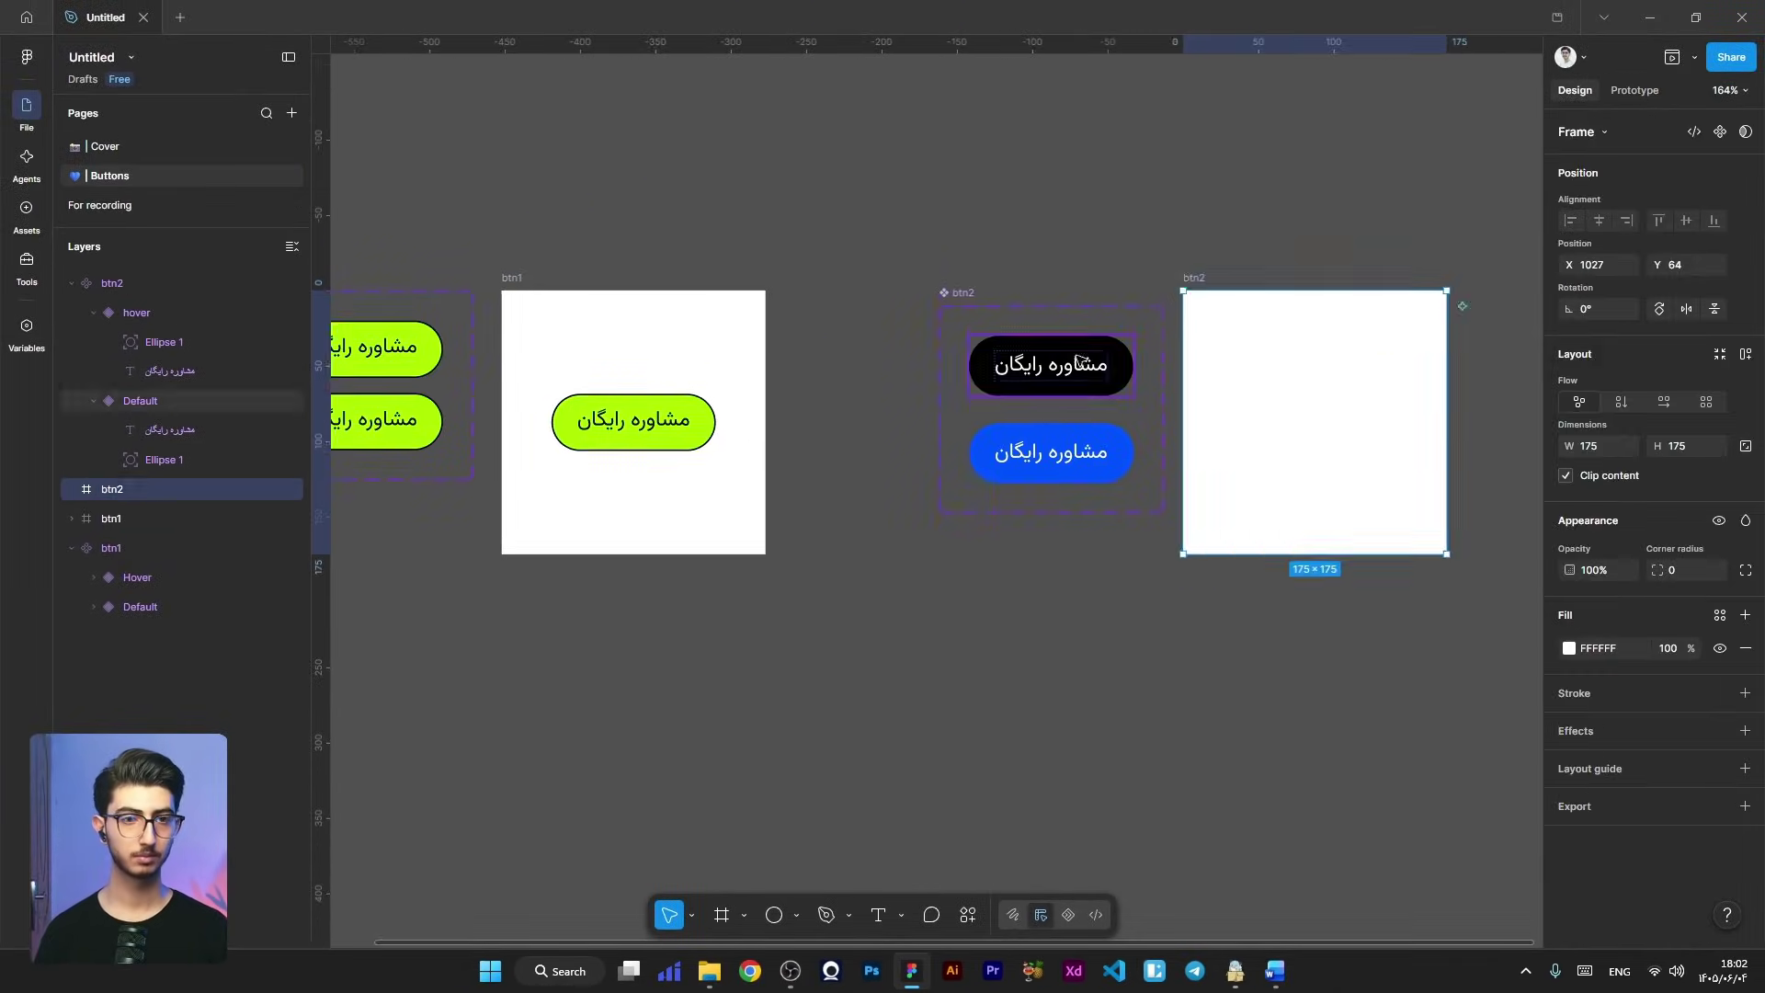
Step: Put an instance of the black Default button inside the btn2 frame and preview its prototype
key(ctrl+v)
key(shift+2)
key(shift+space)
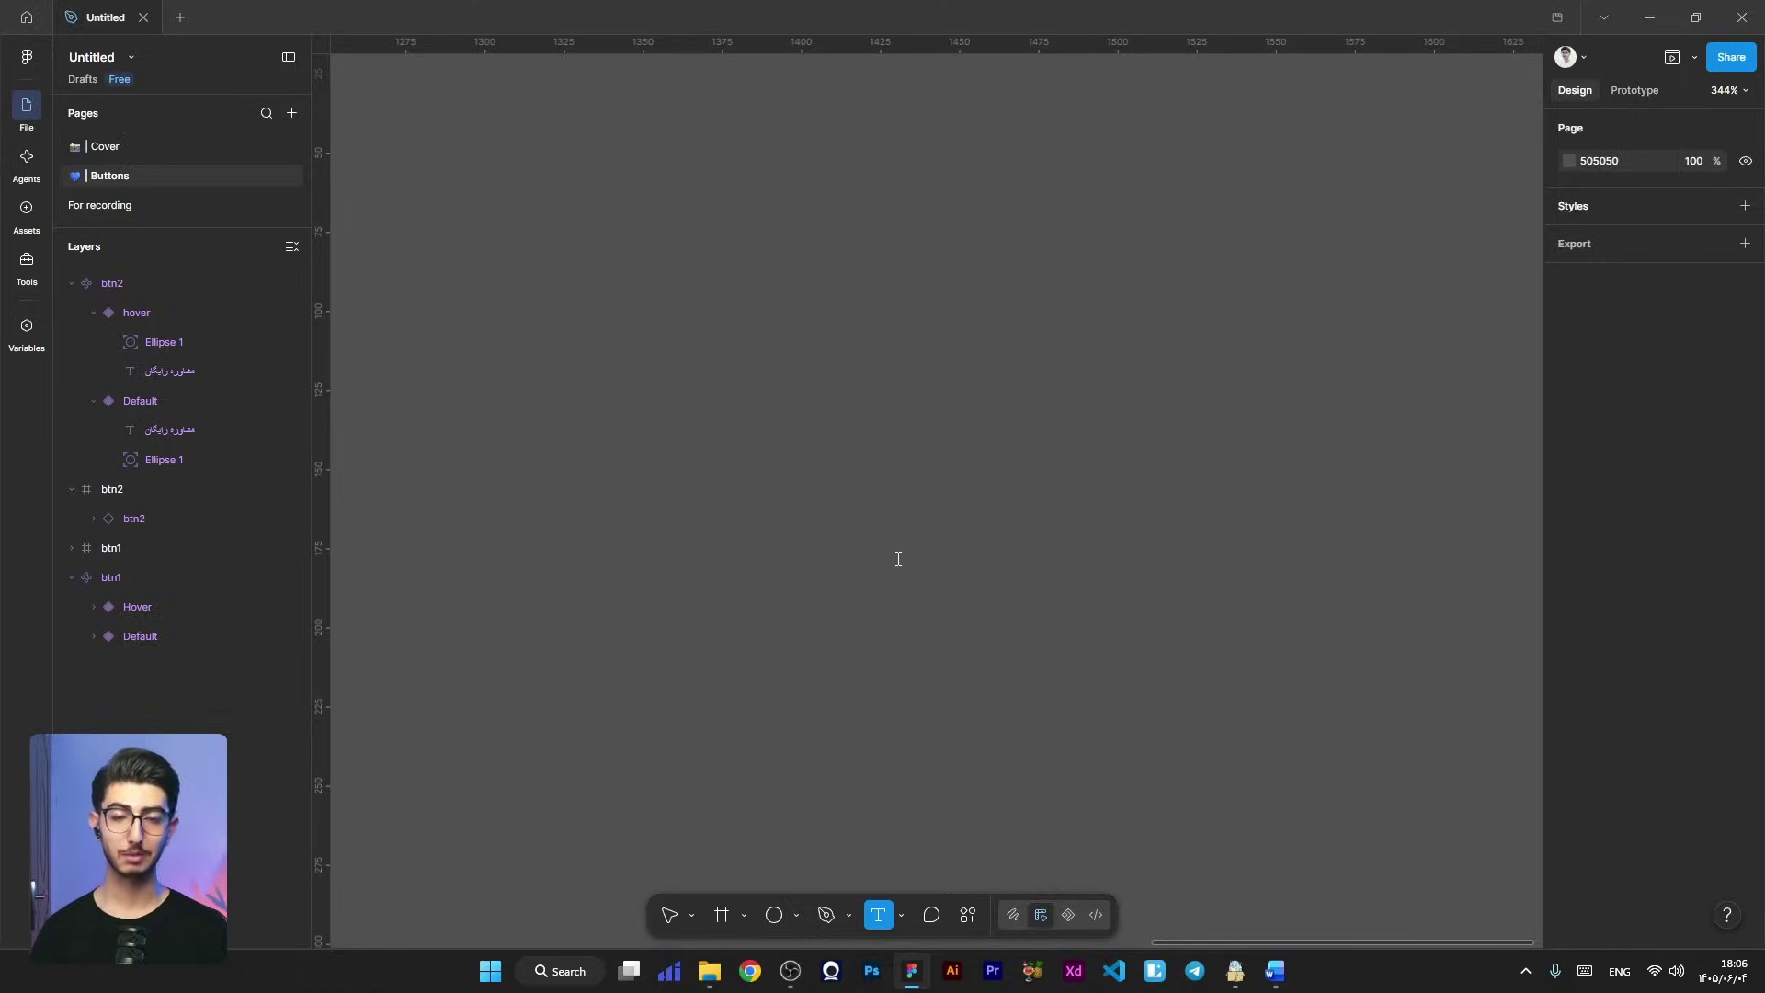
Step: Add the text "خرید دلاری" on an empty canvas area and set its weight to Bold
click(898, 560)
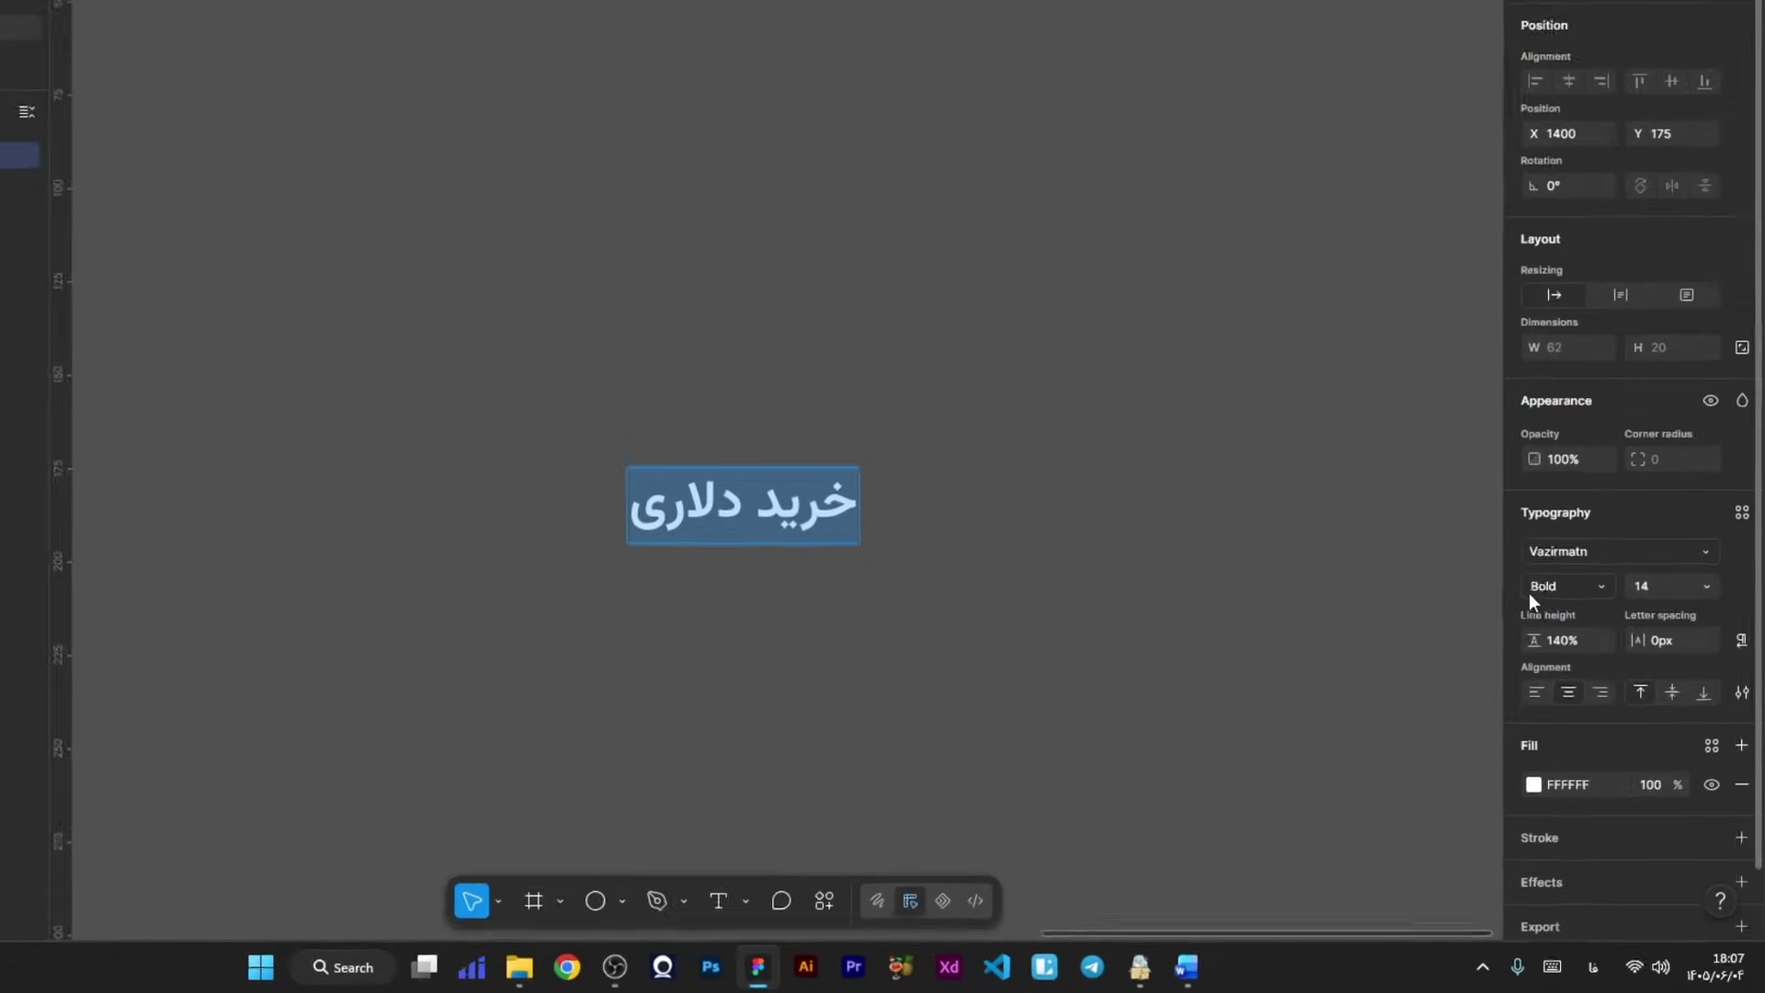
click(1573, 648)
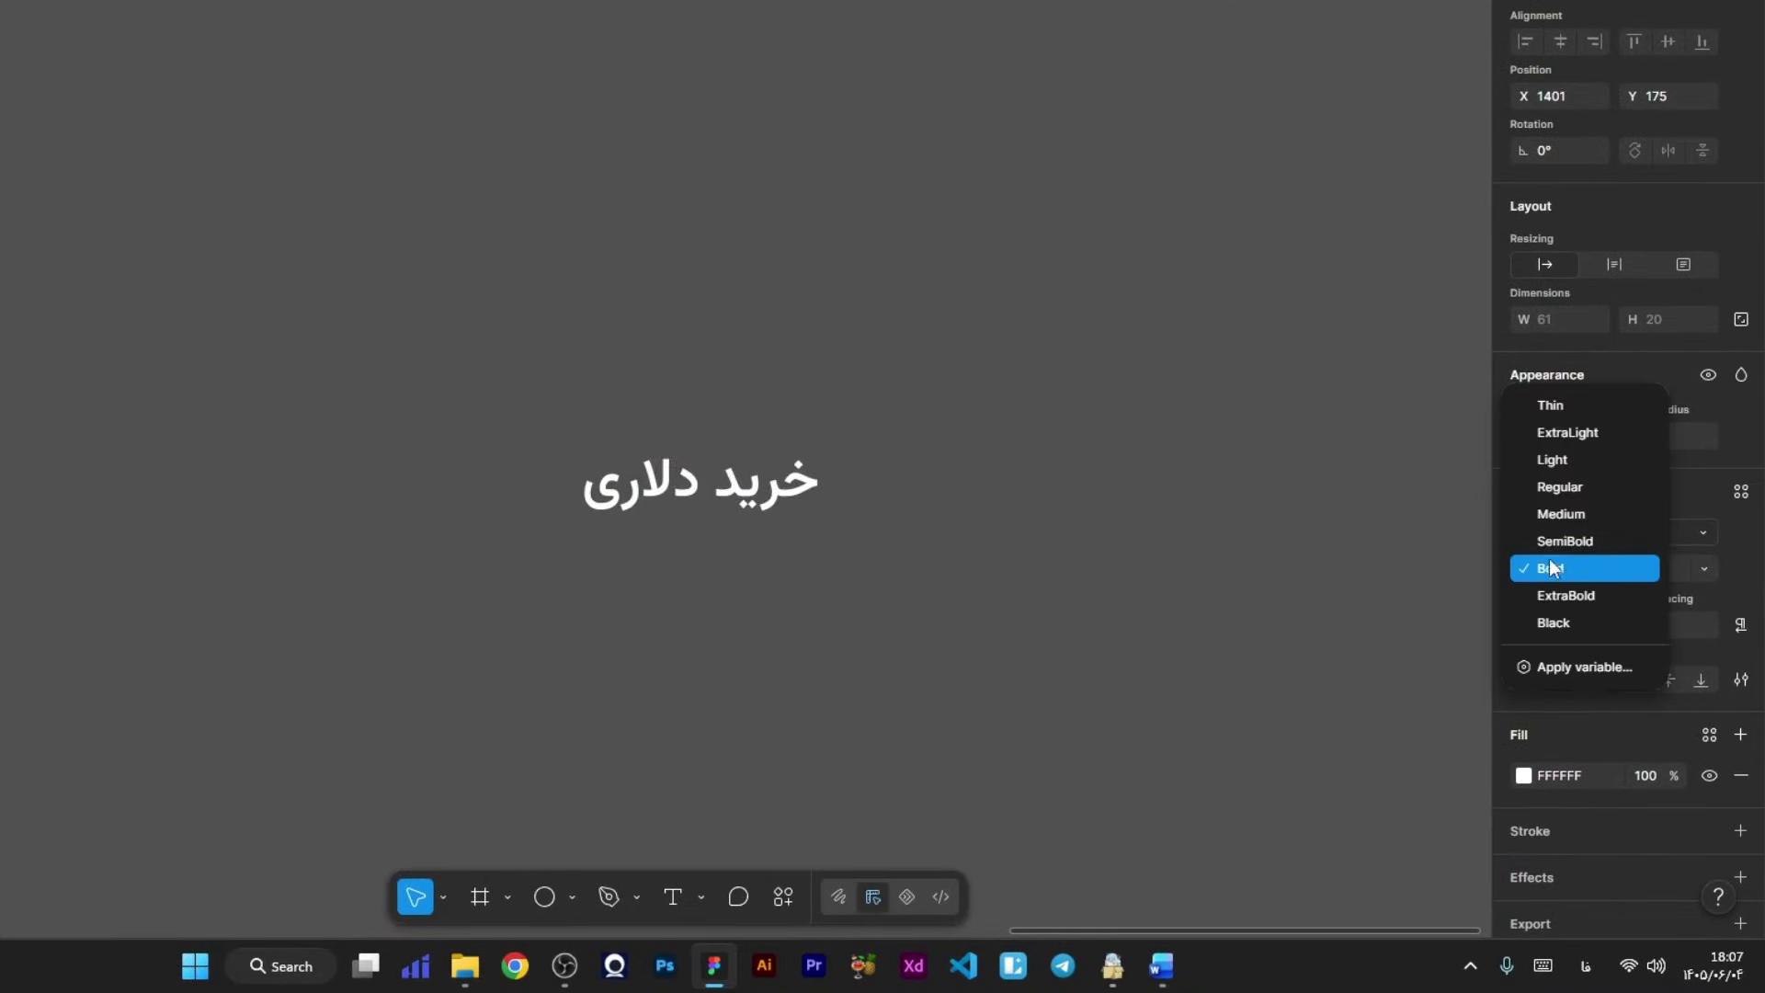
click(1548, 569)
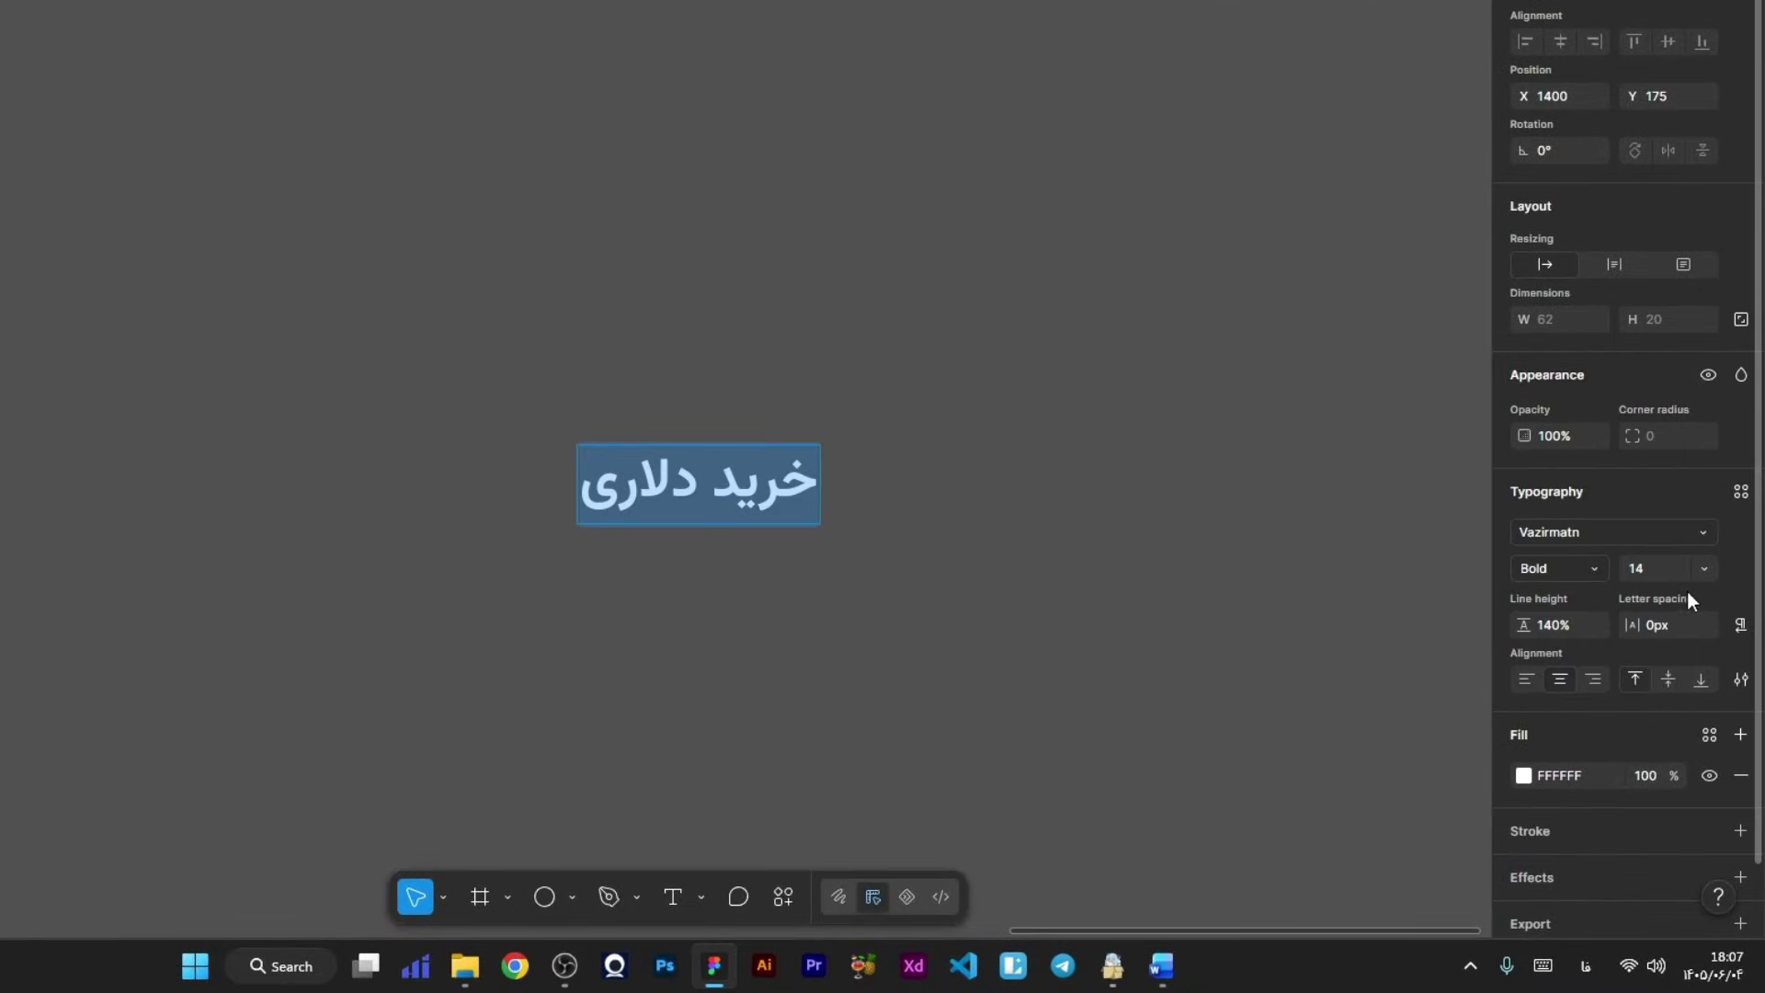
Step: Apply auto layout to the "خرید دلاری" text with horizontal padding 16 and vertical padding 8
right_click(687, 468)
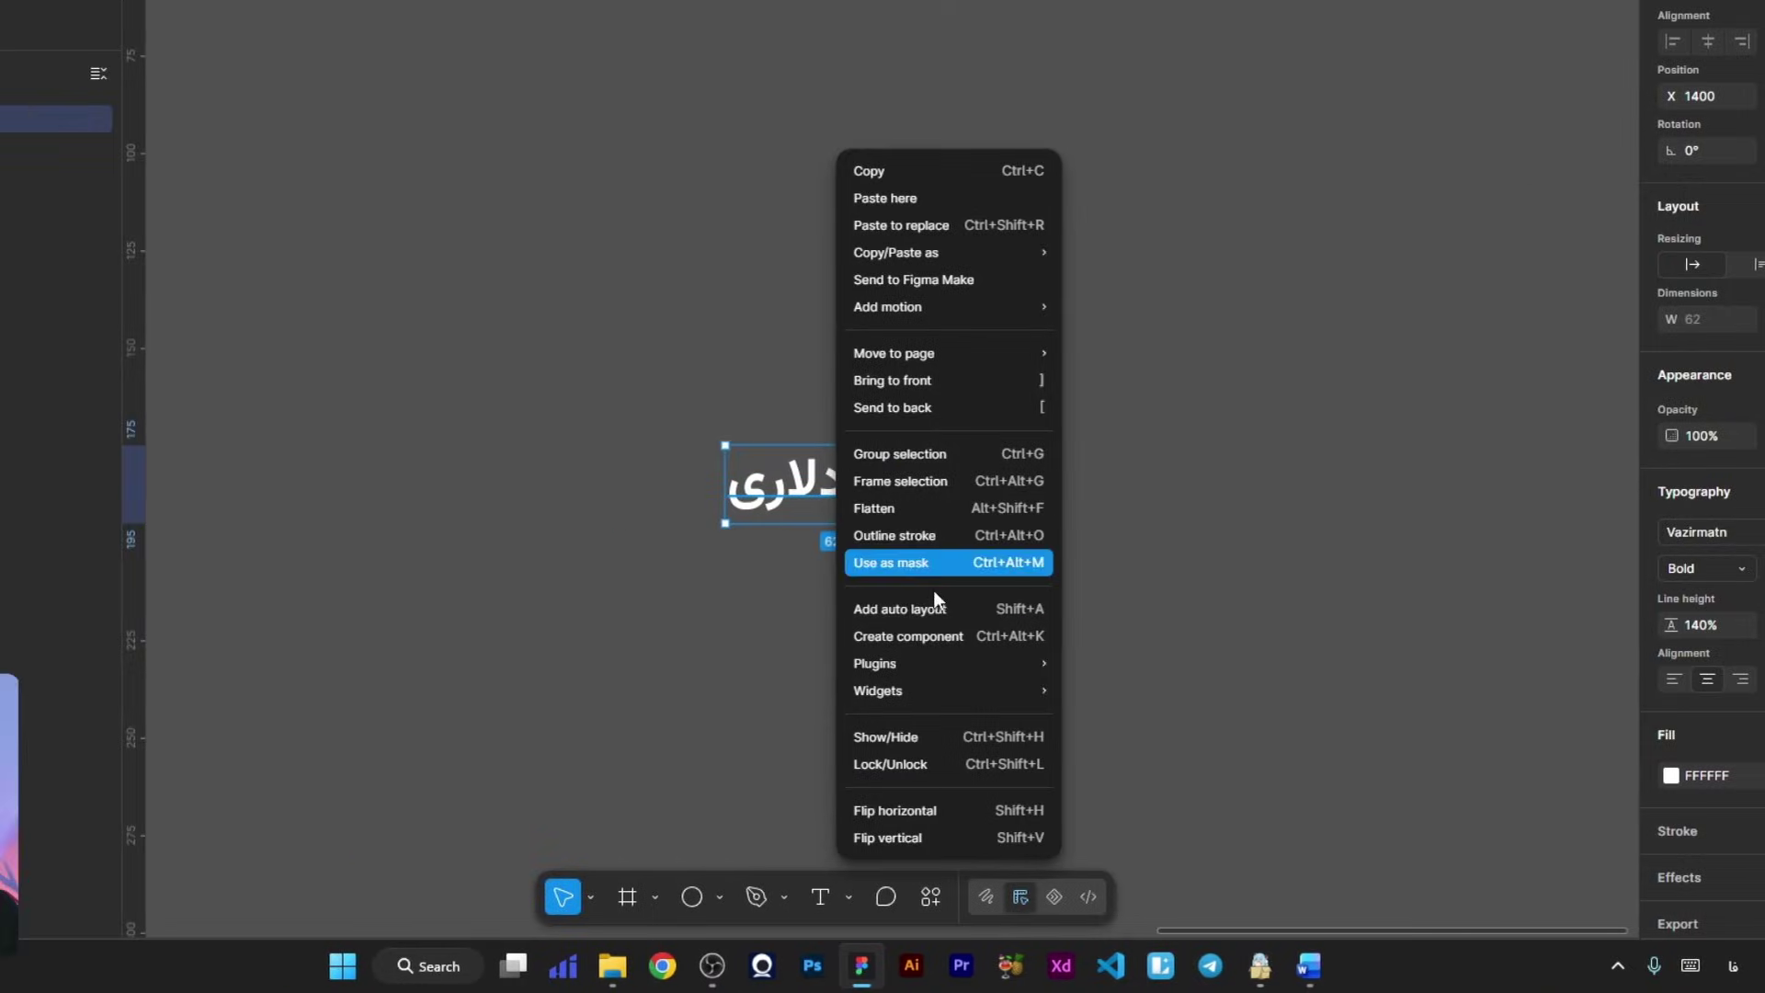
click(942, 610)
click(1691, 469)
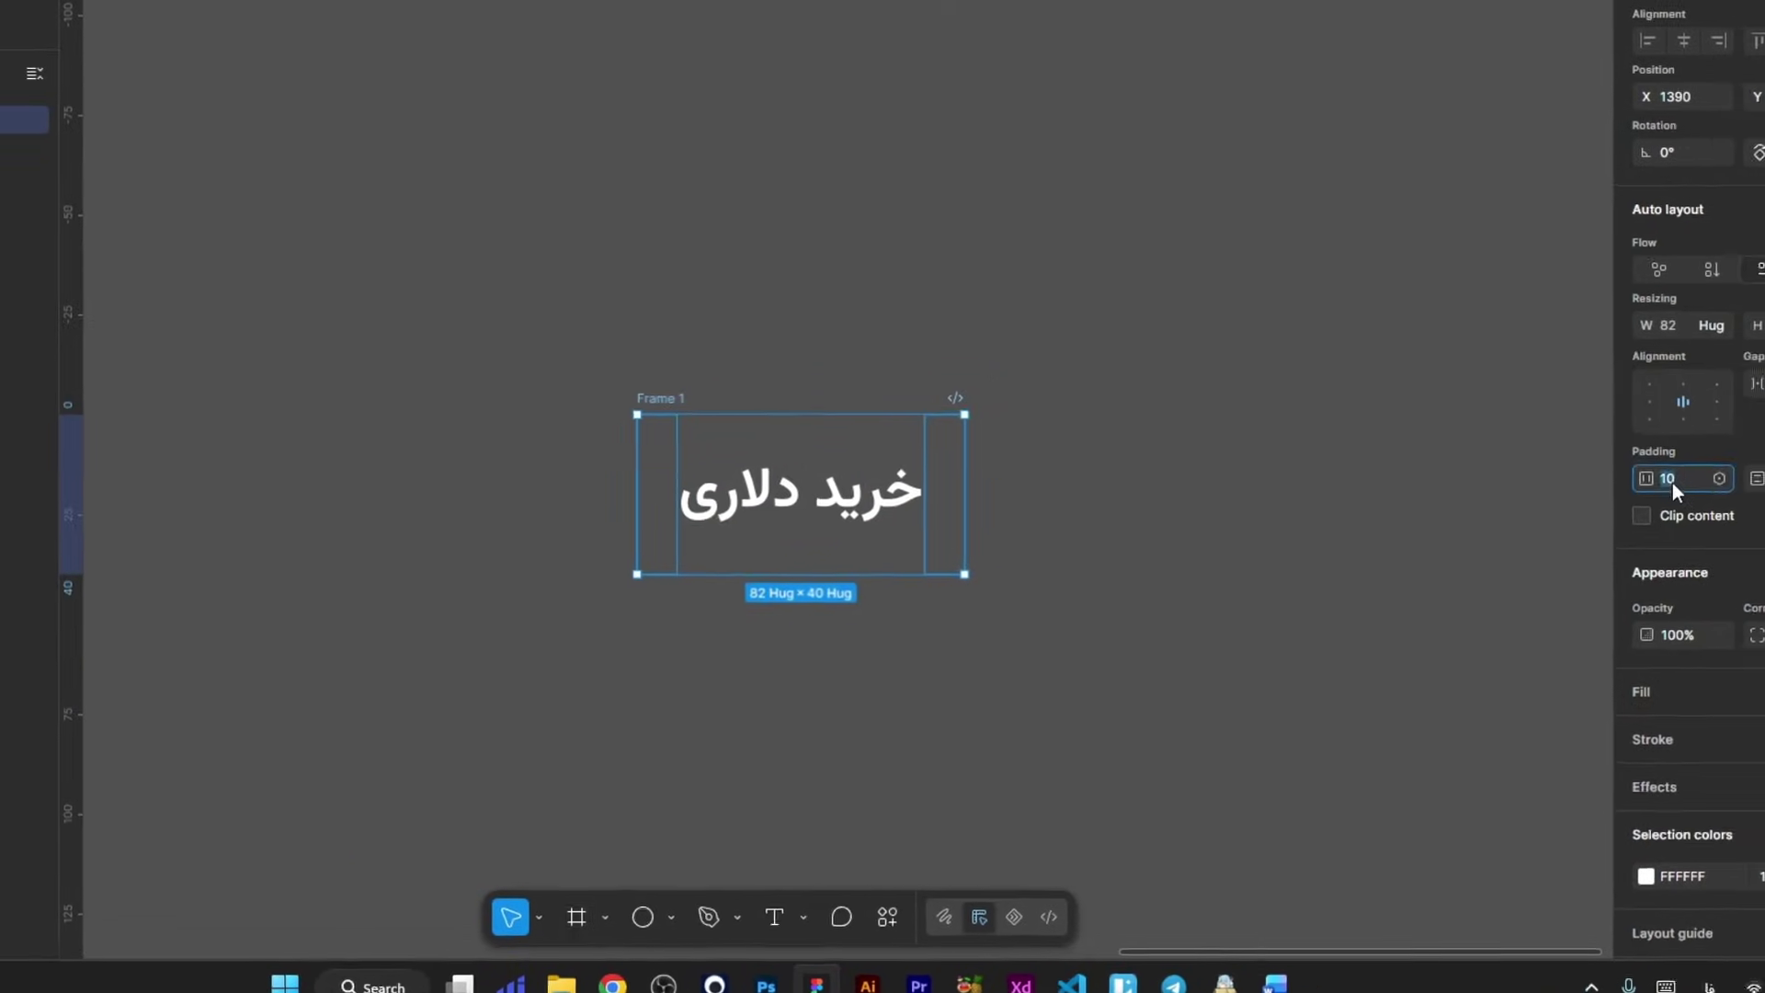
text(16)
click(1646, 537)
text(8)
key(Return)
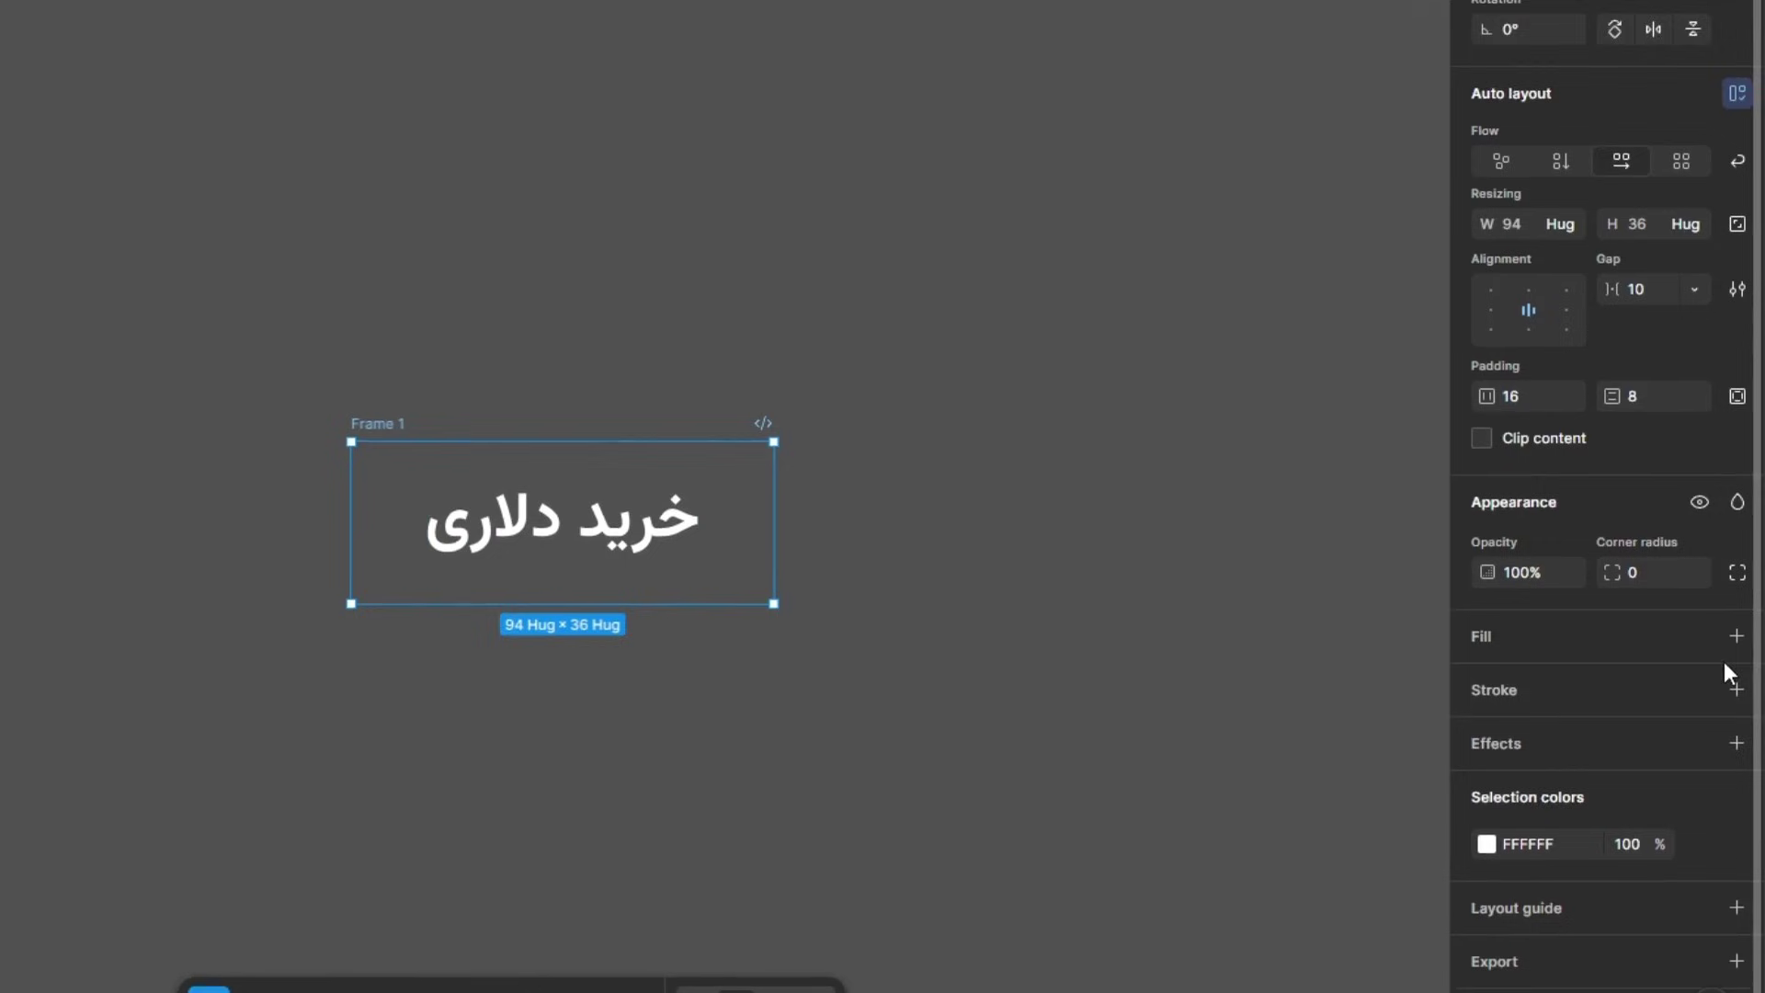
Step: Add a solid fill of blue 0051FF to the "خرید دلاری" auto layout frame
click(1736, 769)
click(1486, 555)
click(1292, 774)
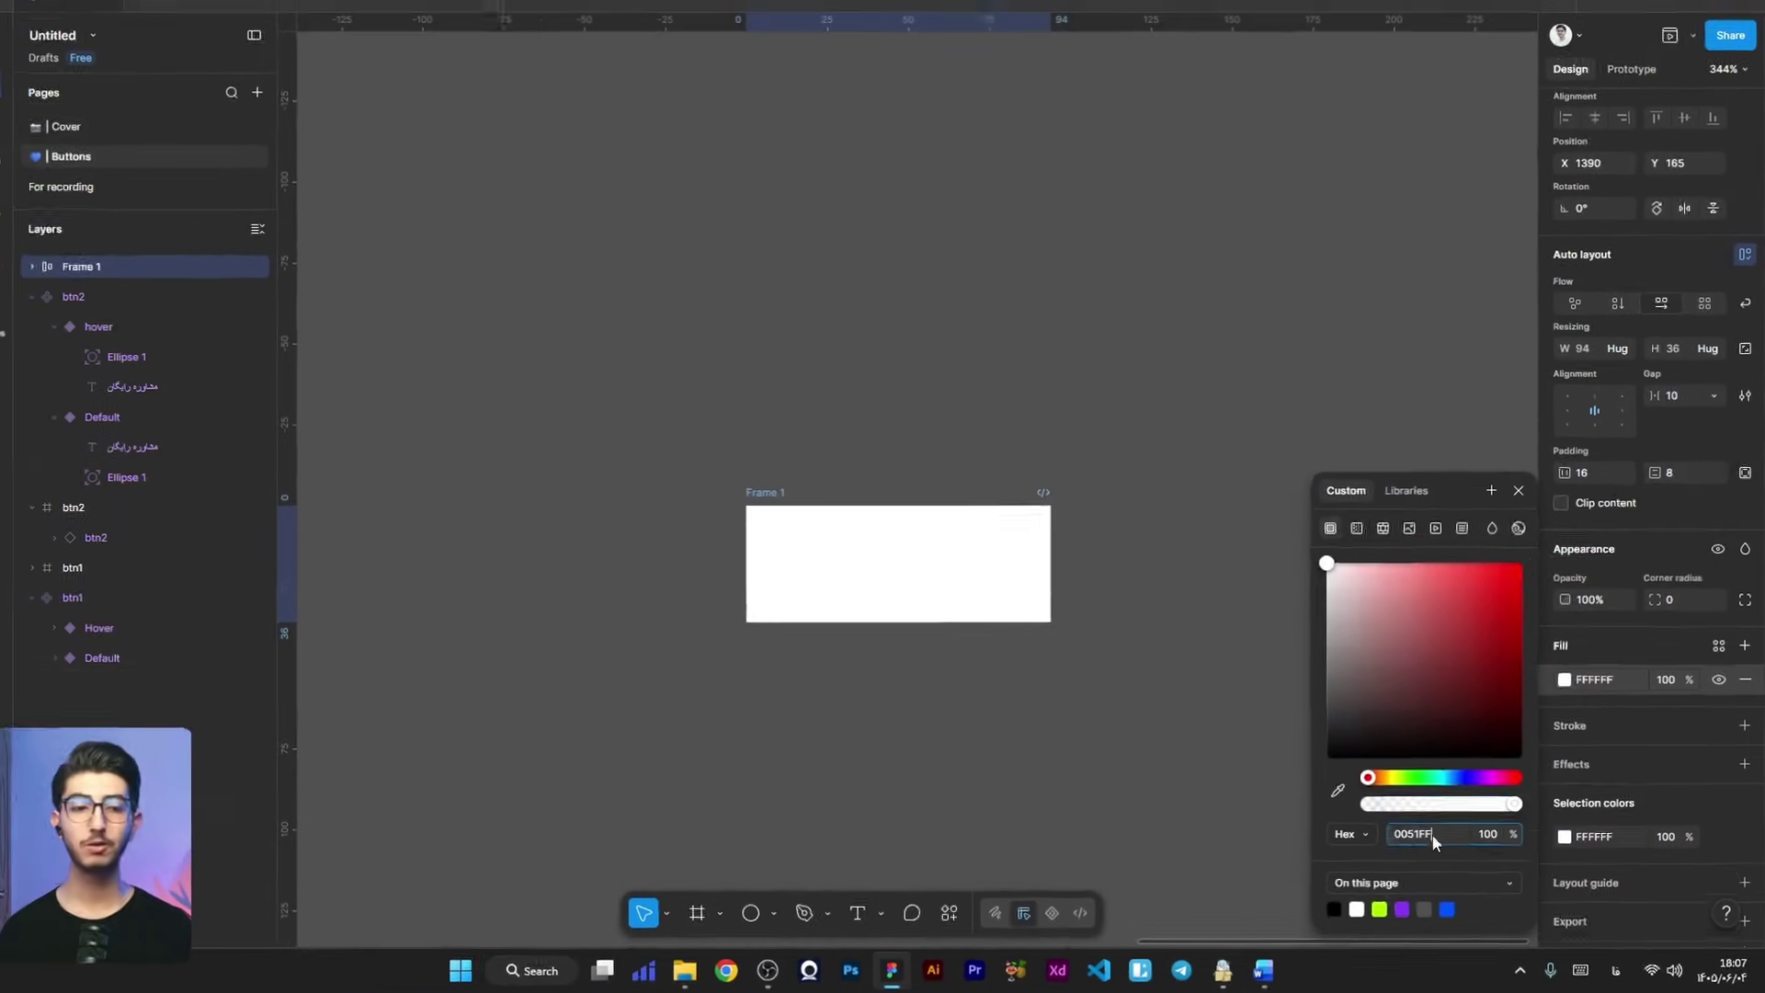
text(0051FF)
key(Return)
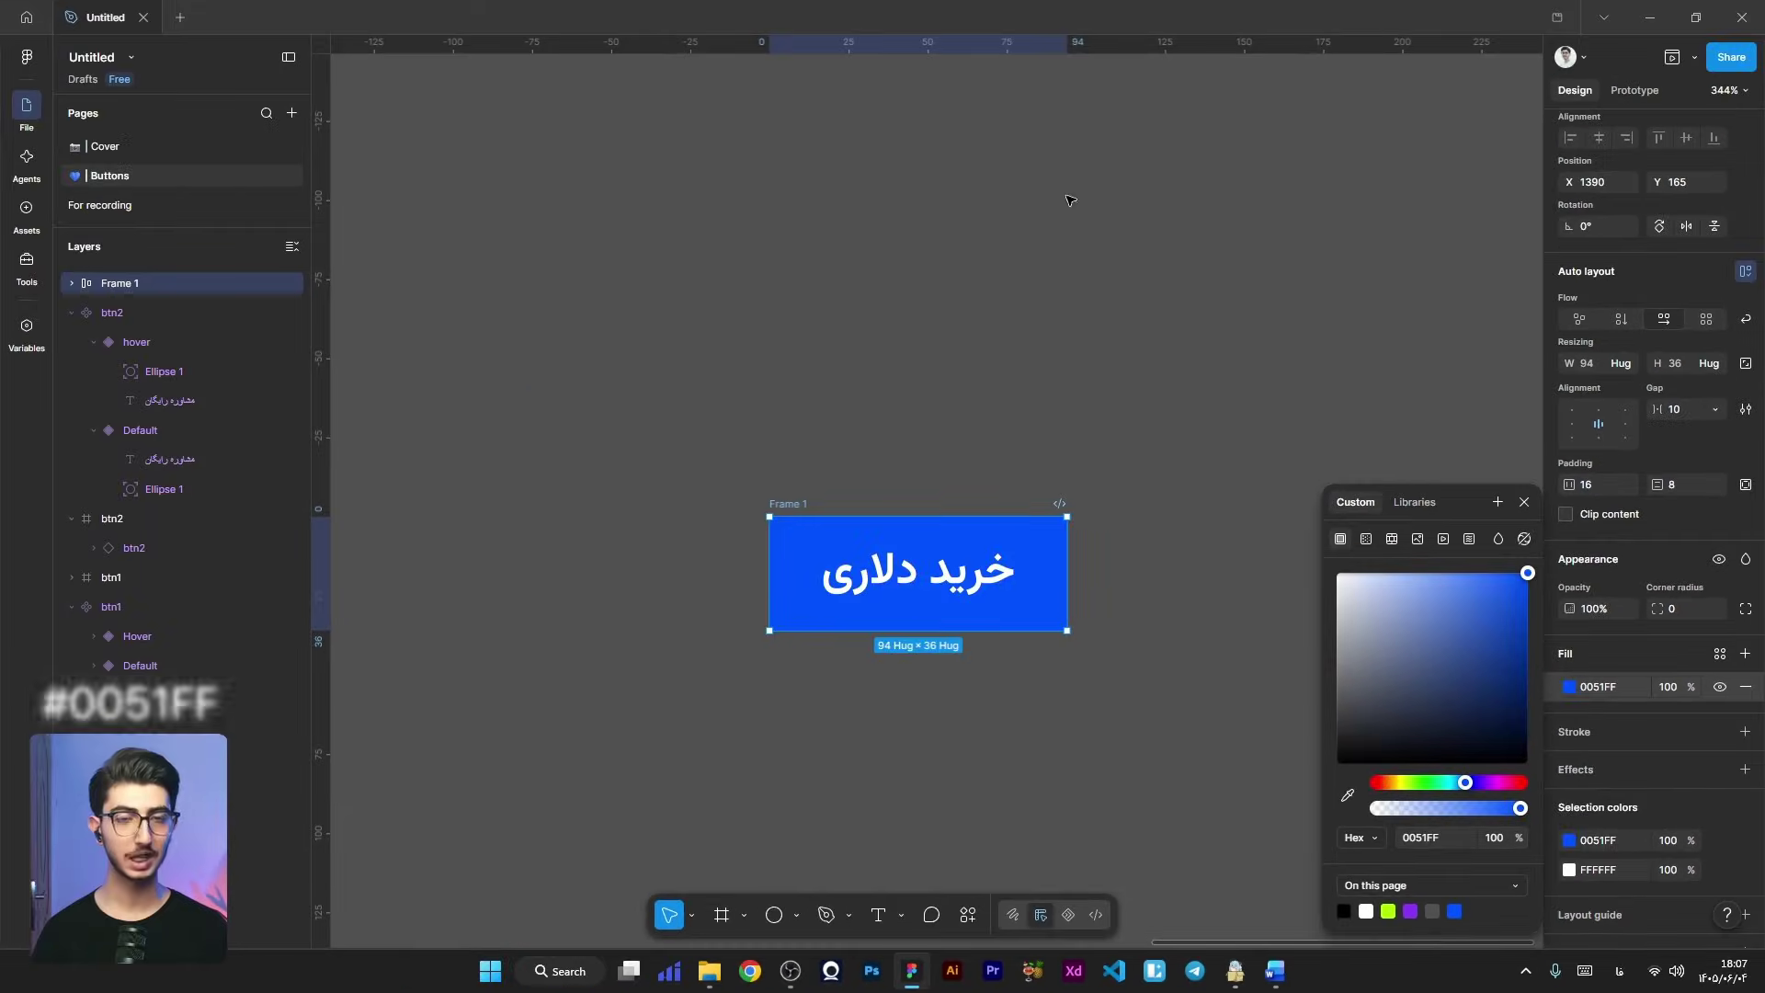
Step: Add a black 000000 inside stroke with weight 2 to the blue button and set its corner radius to 888
click(1745, 733)
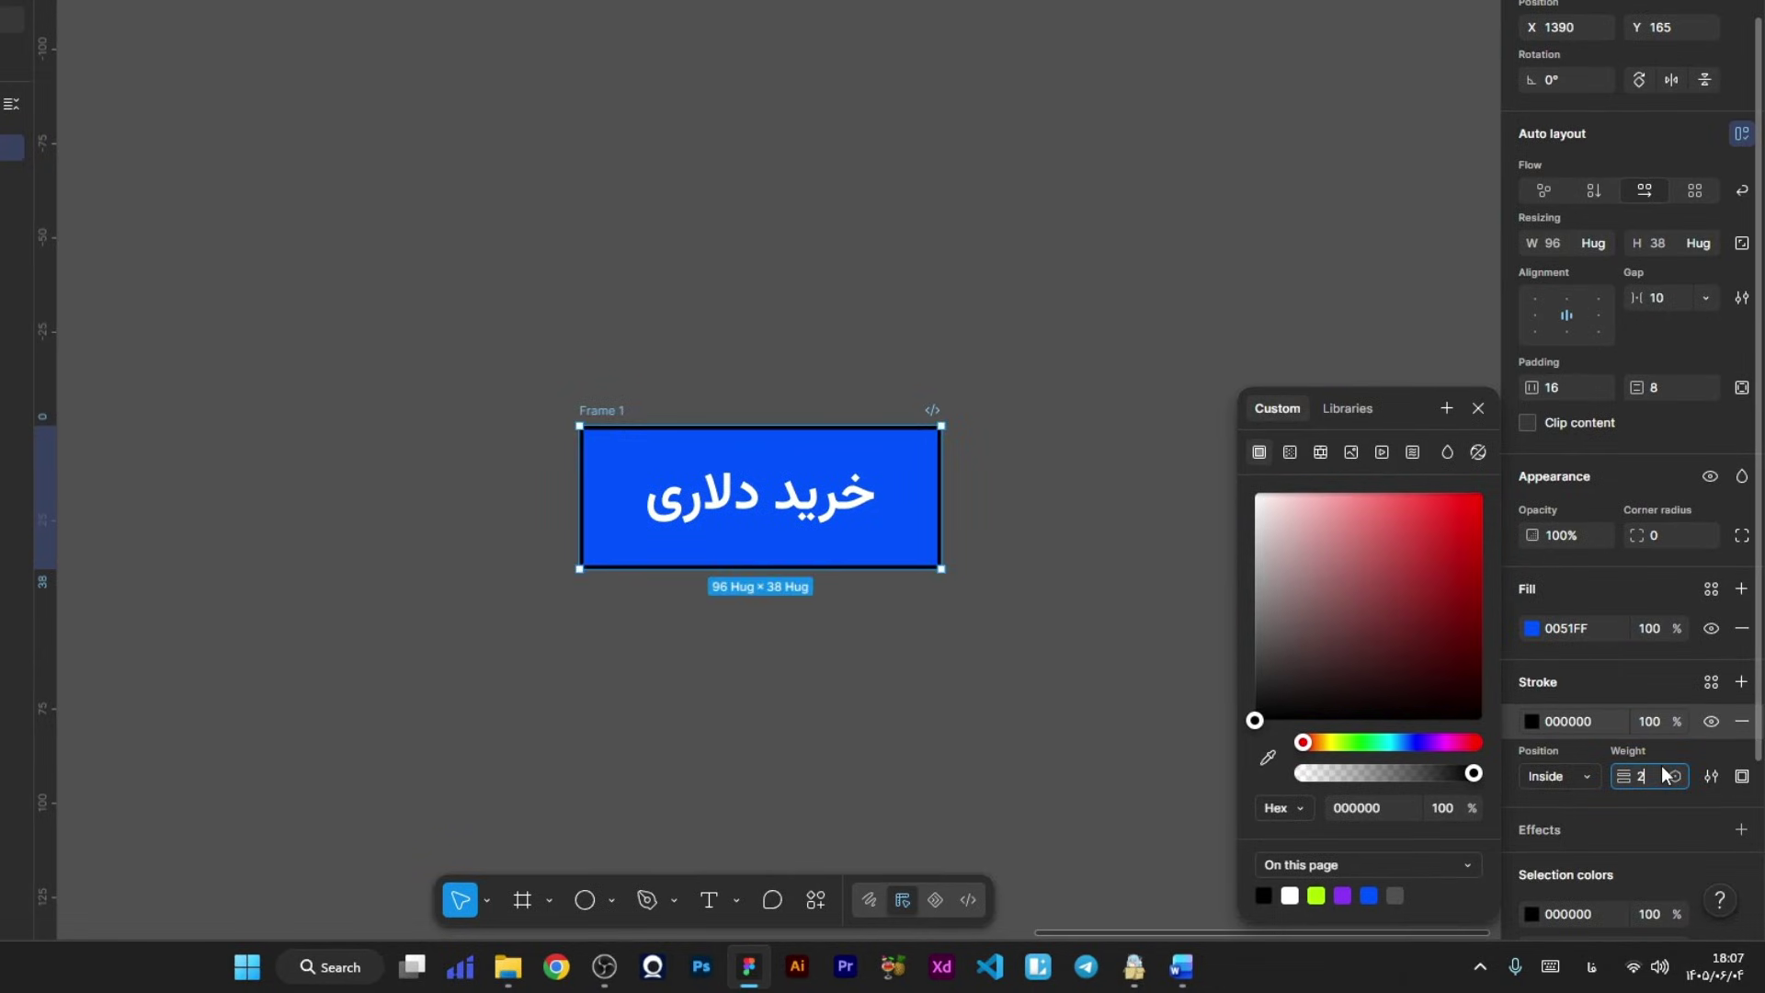
text(2)
key(Return)
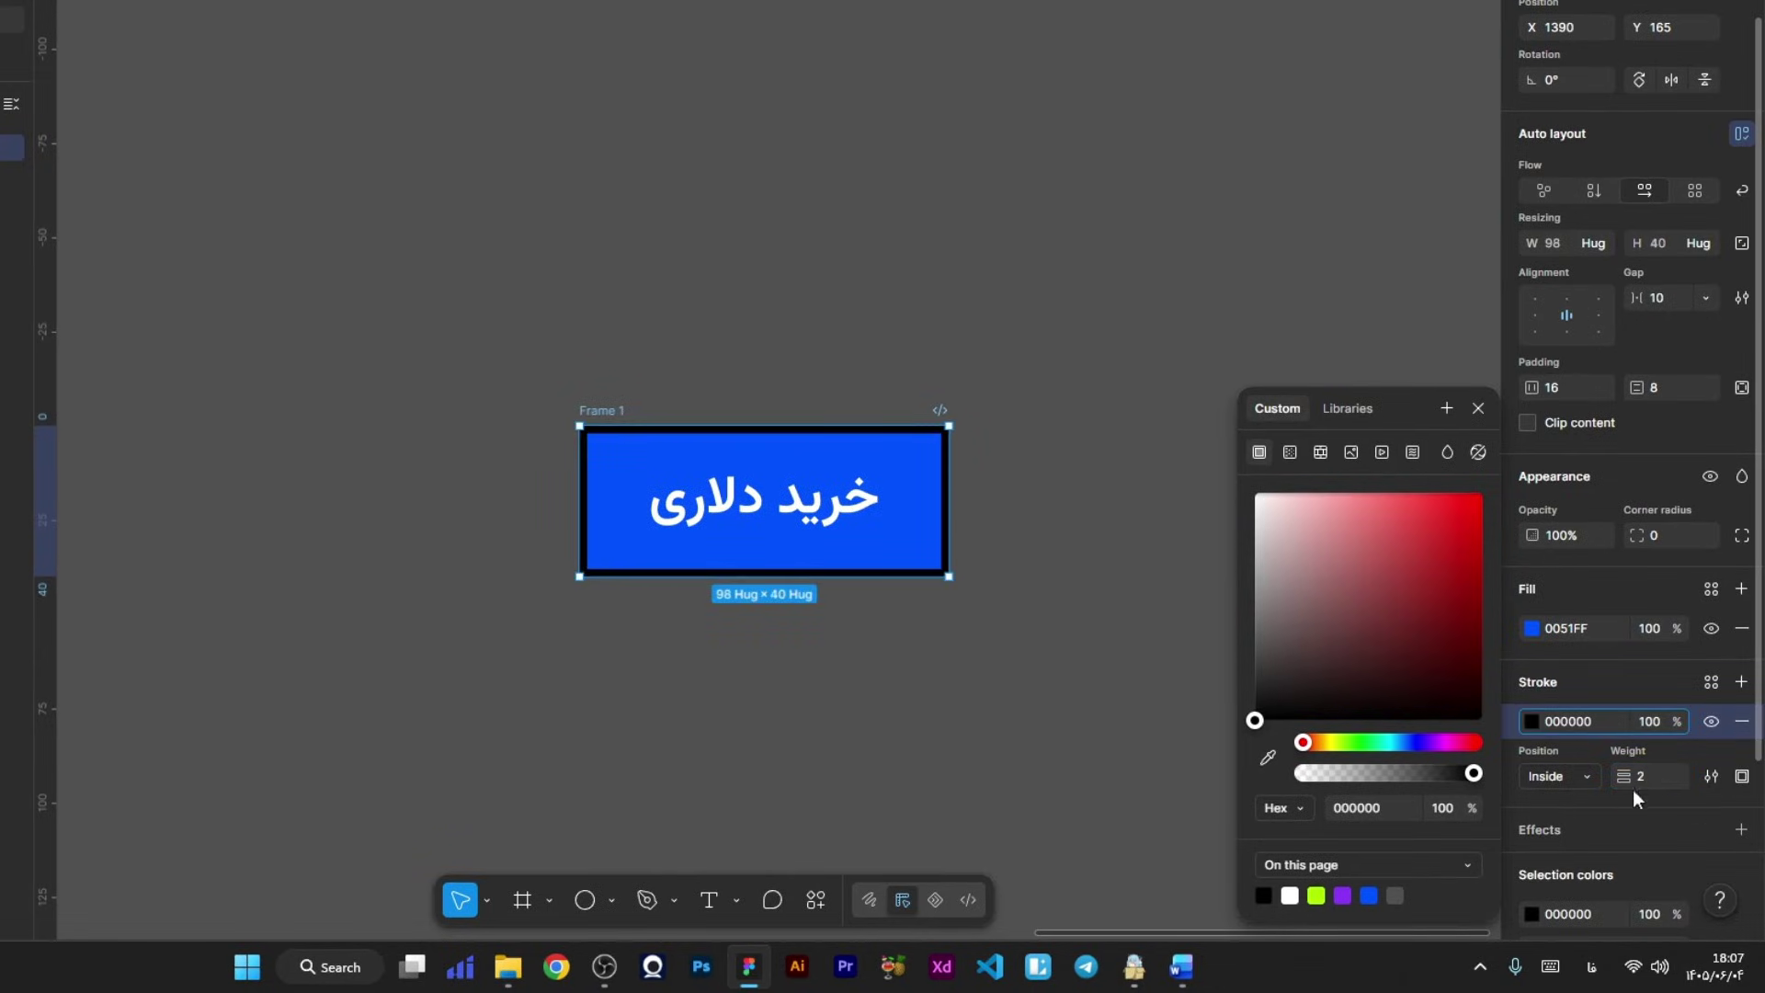
drag(1364, 658, 1206, 769)
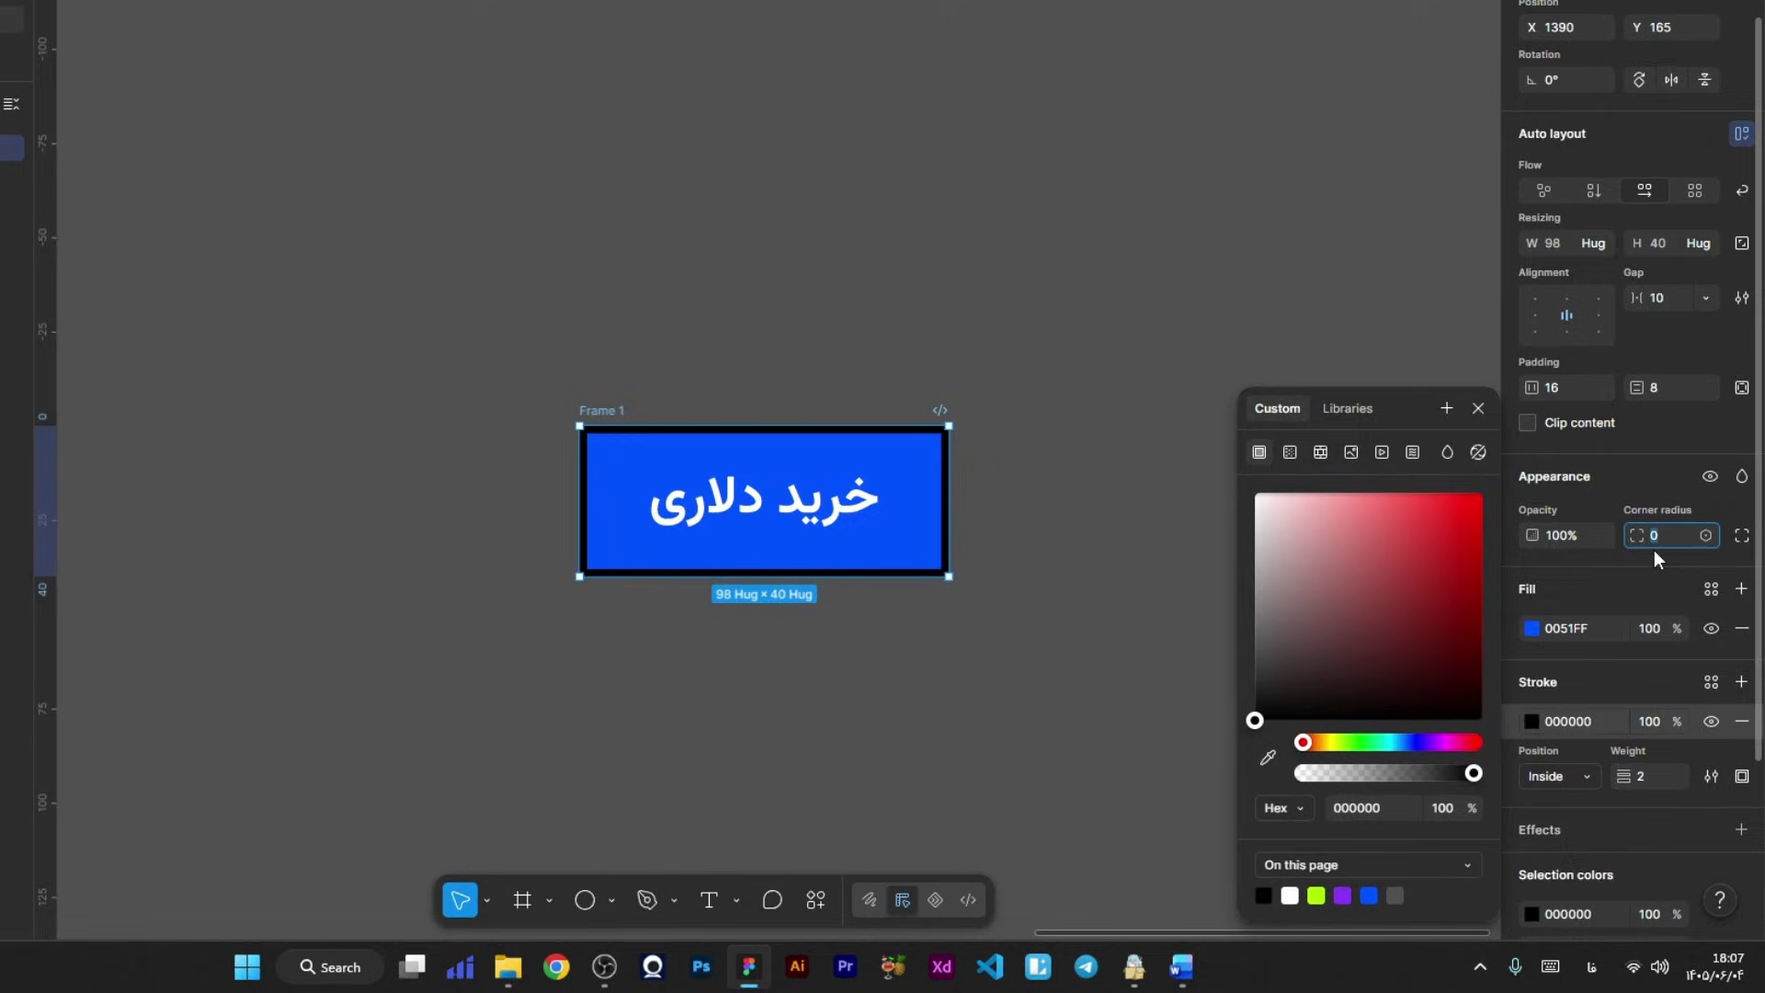
text(888)
key(Return)
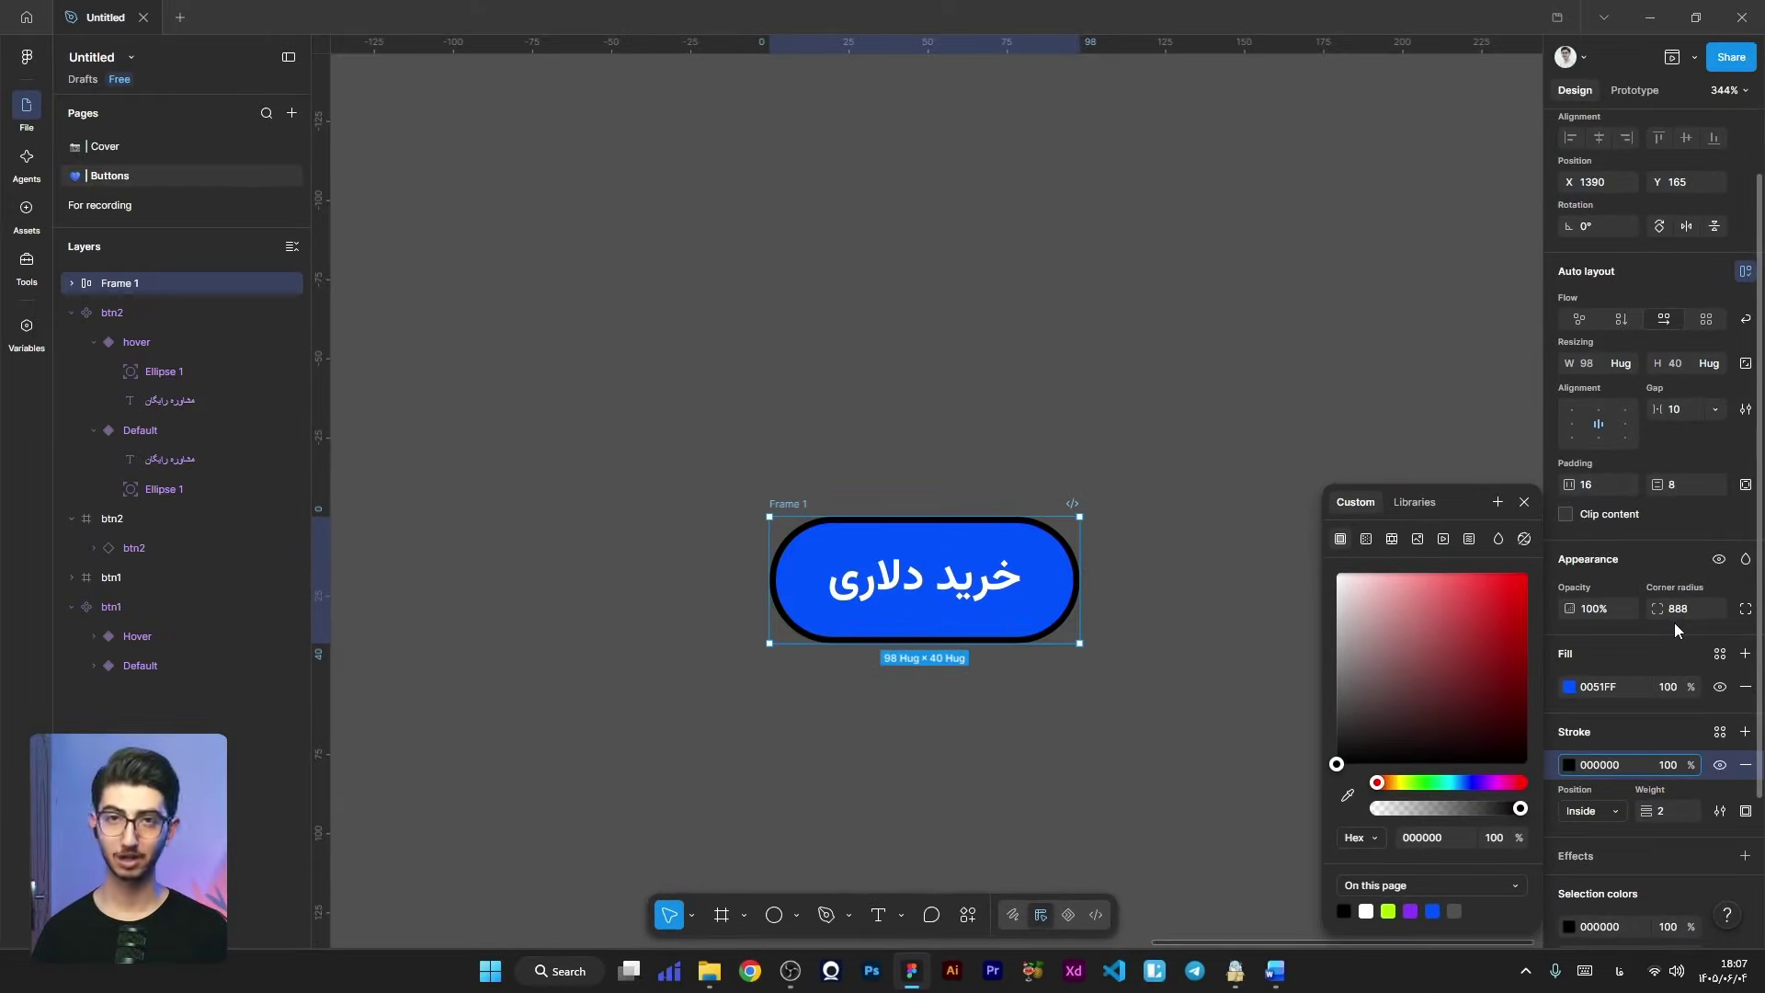
Step: Give the blue button a black drop shadow with Y offset 4, blur 0 and 100% opacity
scroll(1671, 626, down, 3)
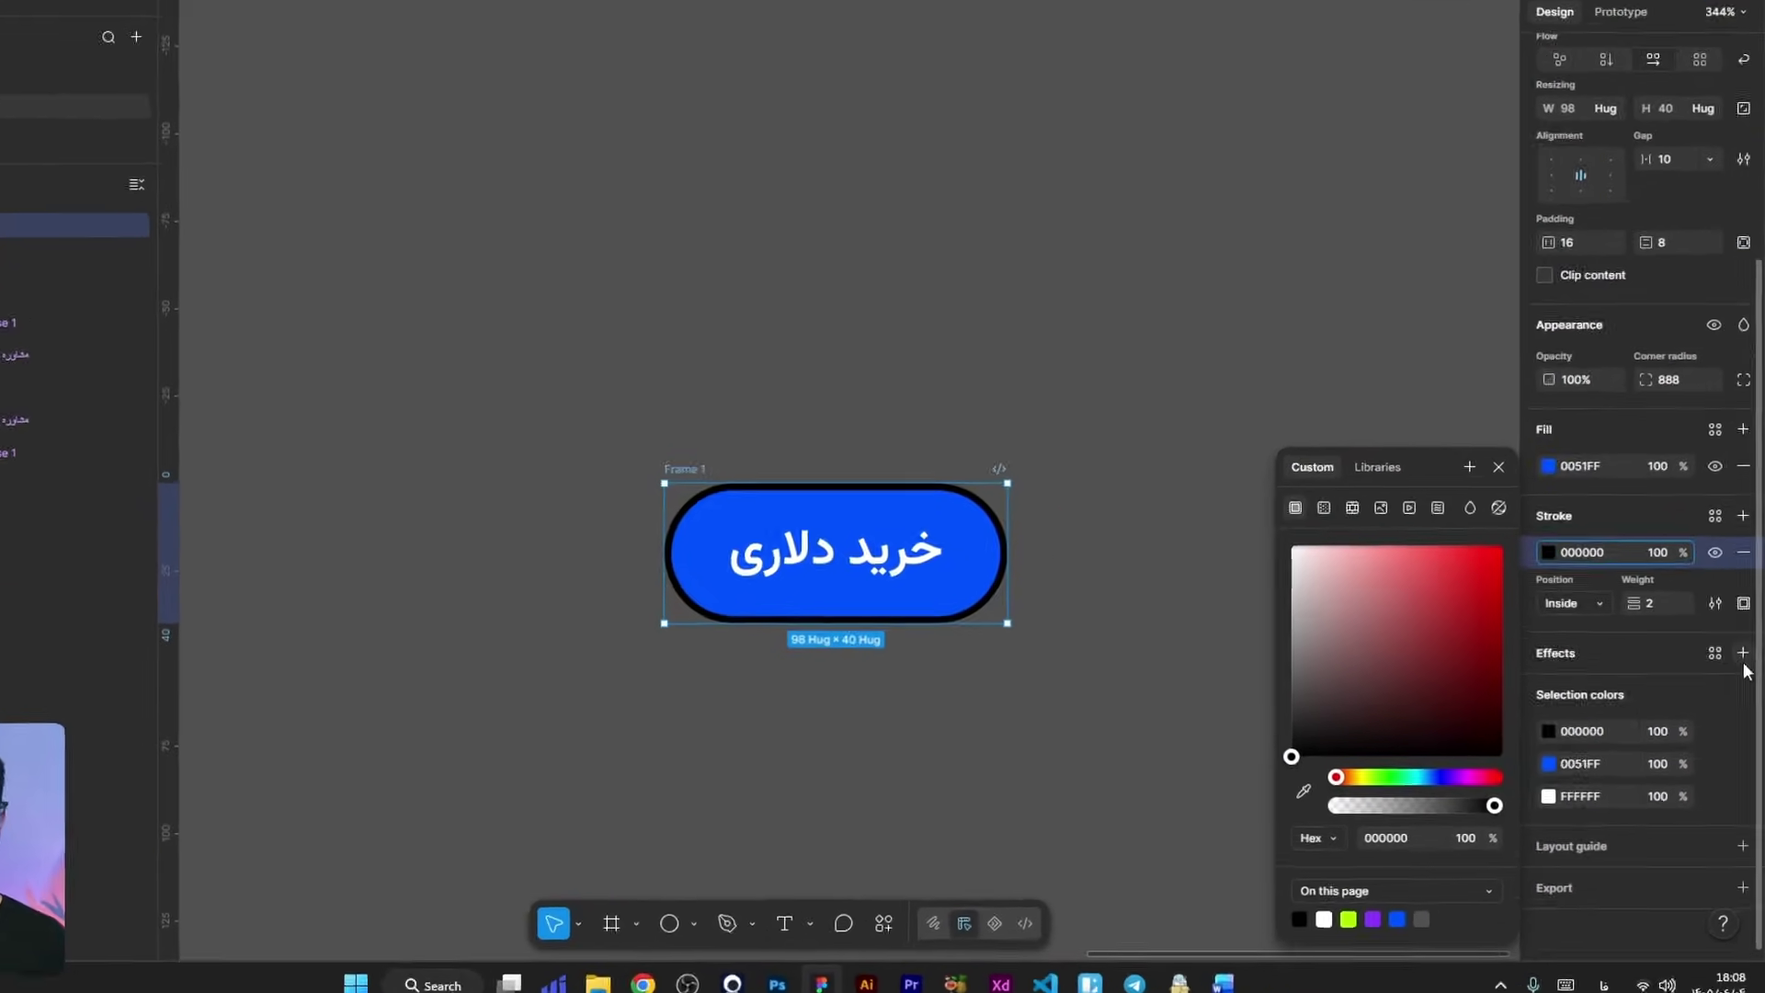
click(1742, 653)
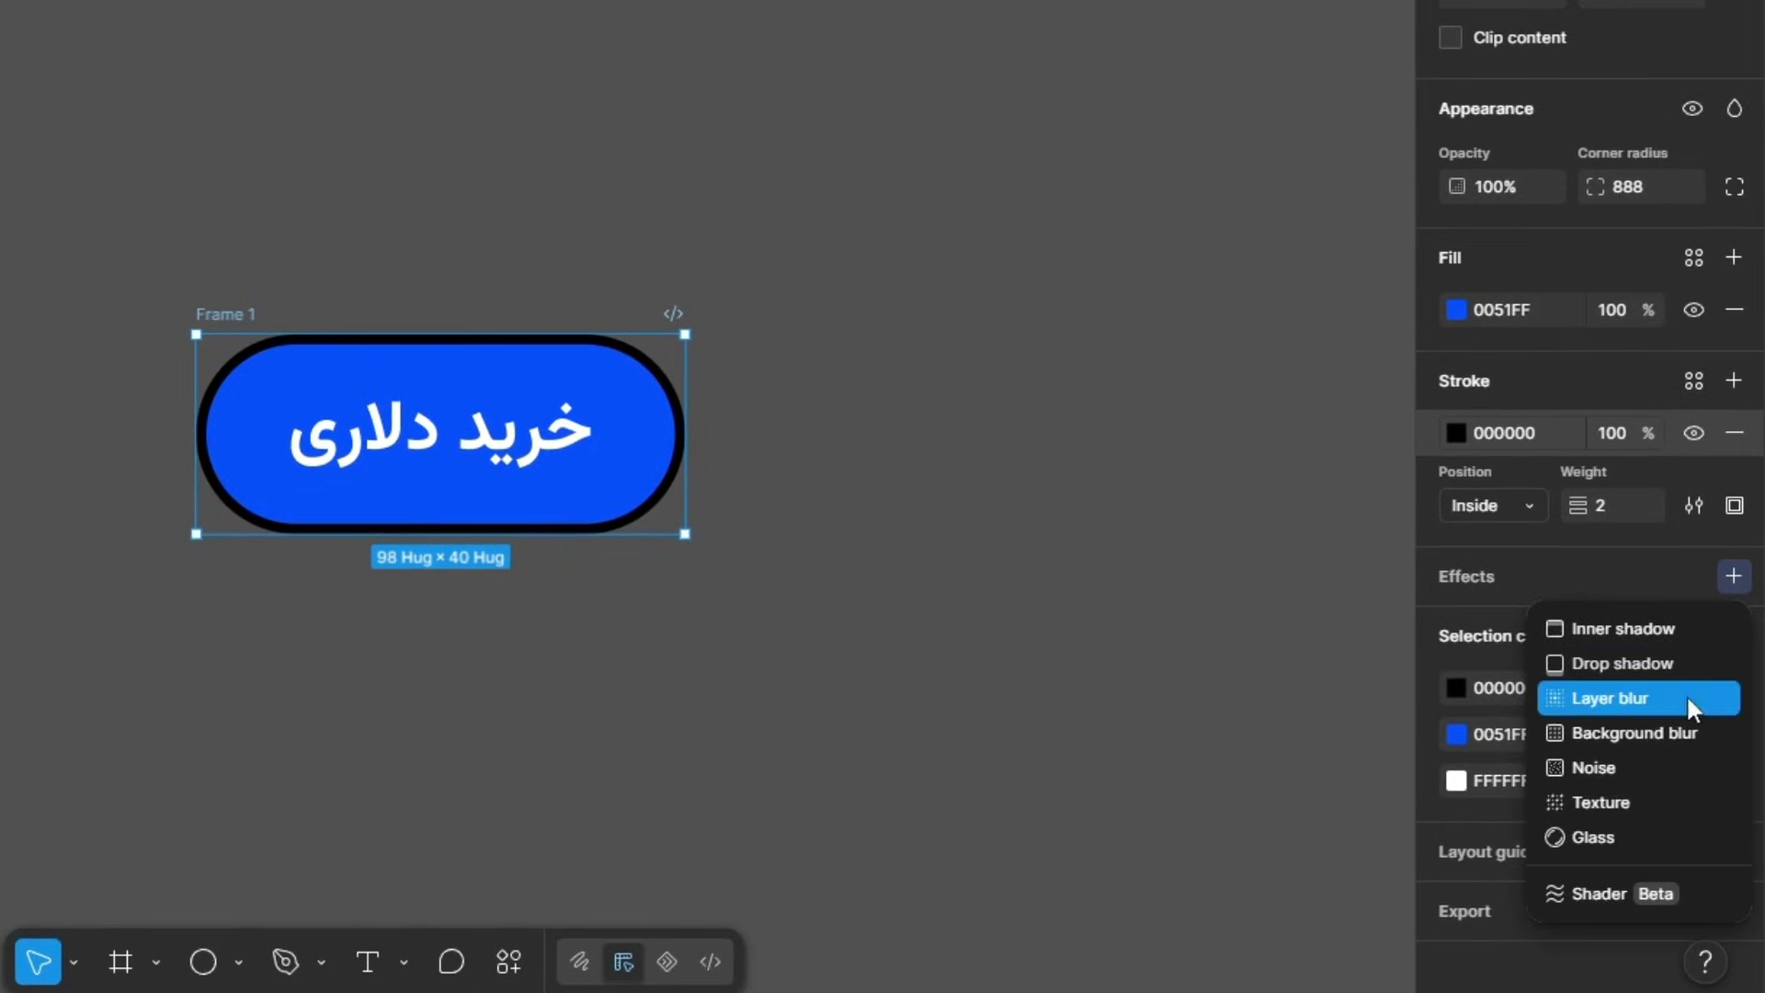
click(1658, 664)
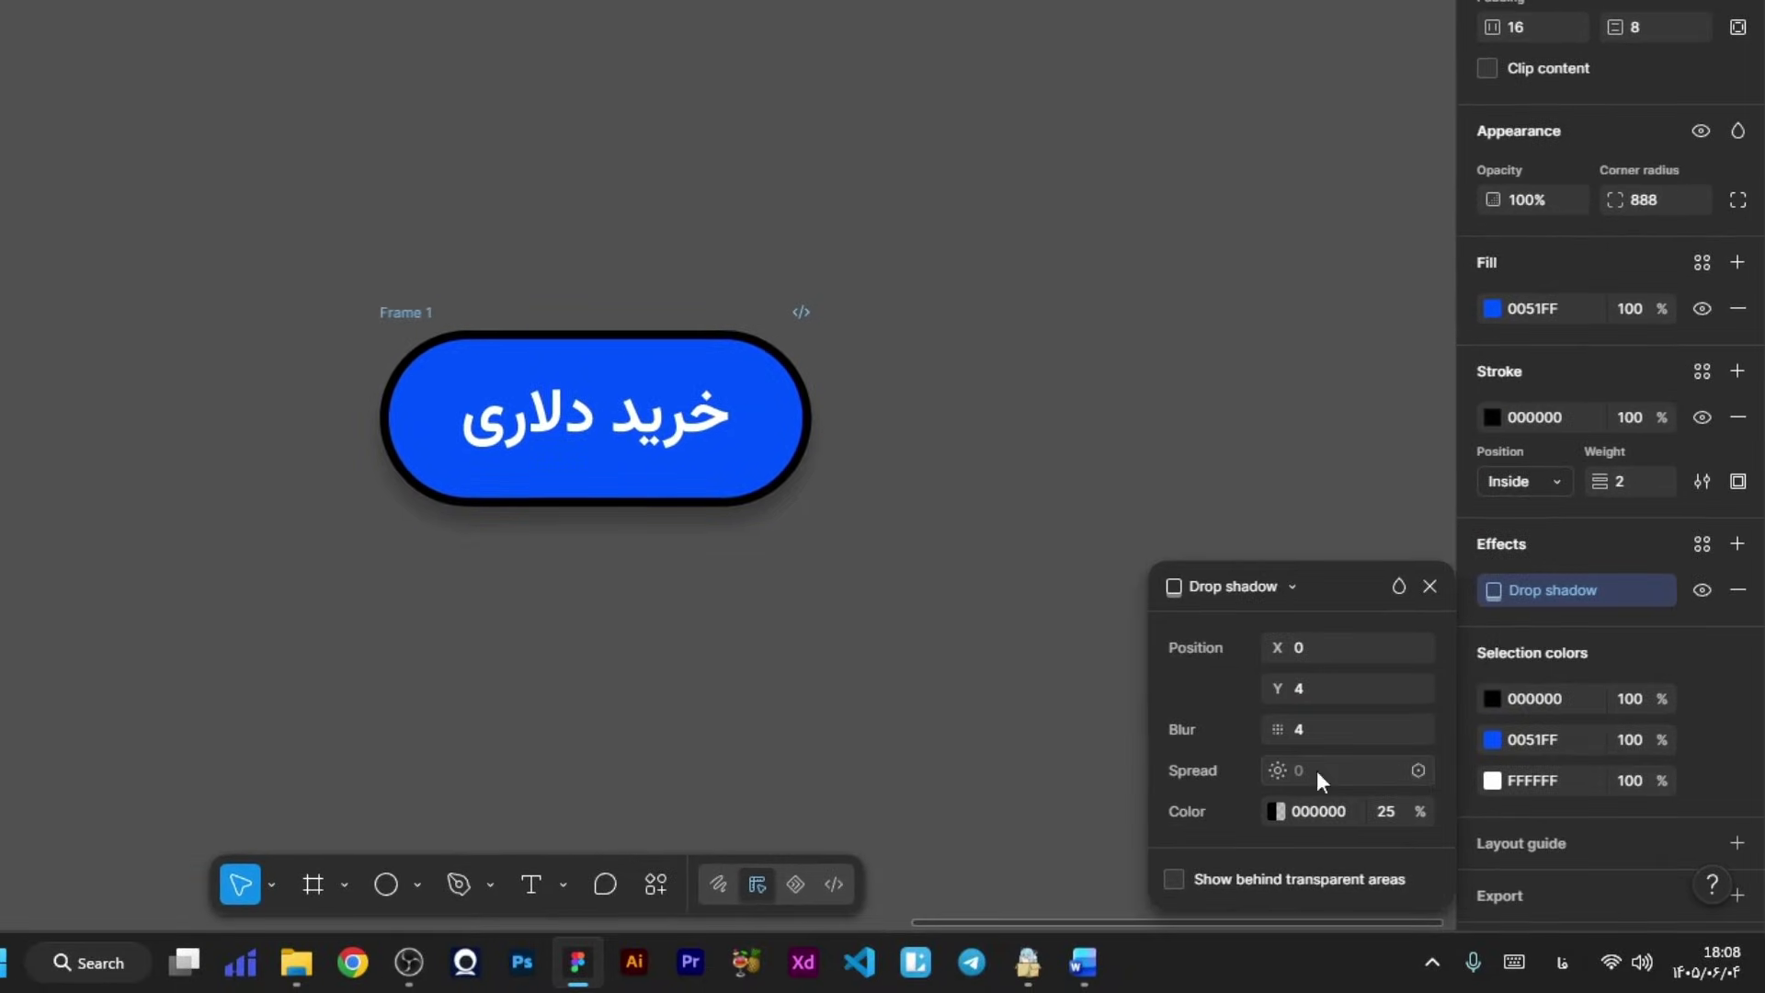
drag(1278, 729, 1140, 747)
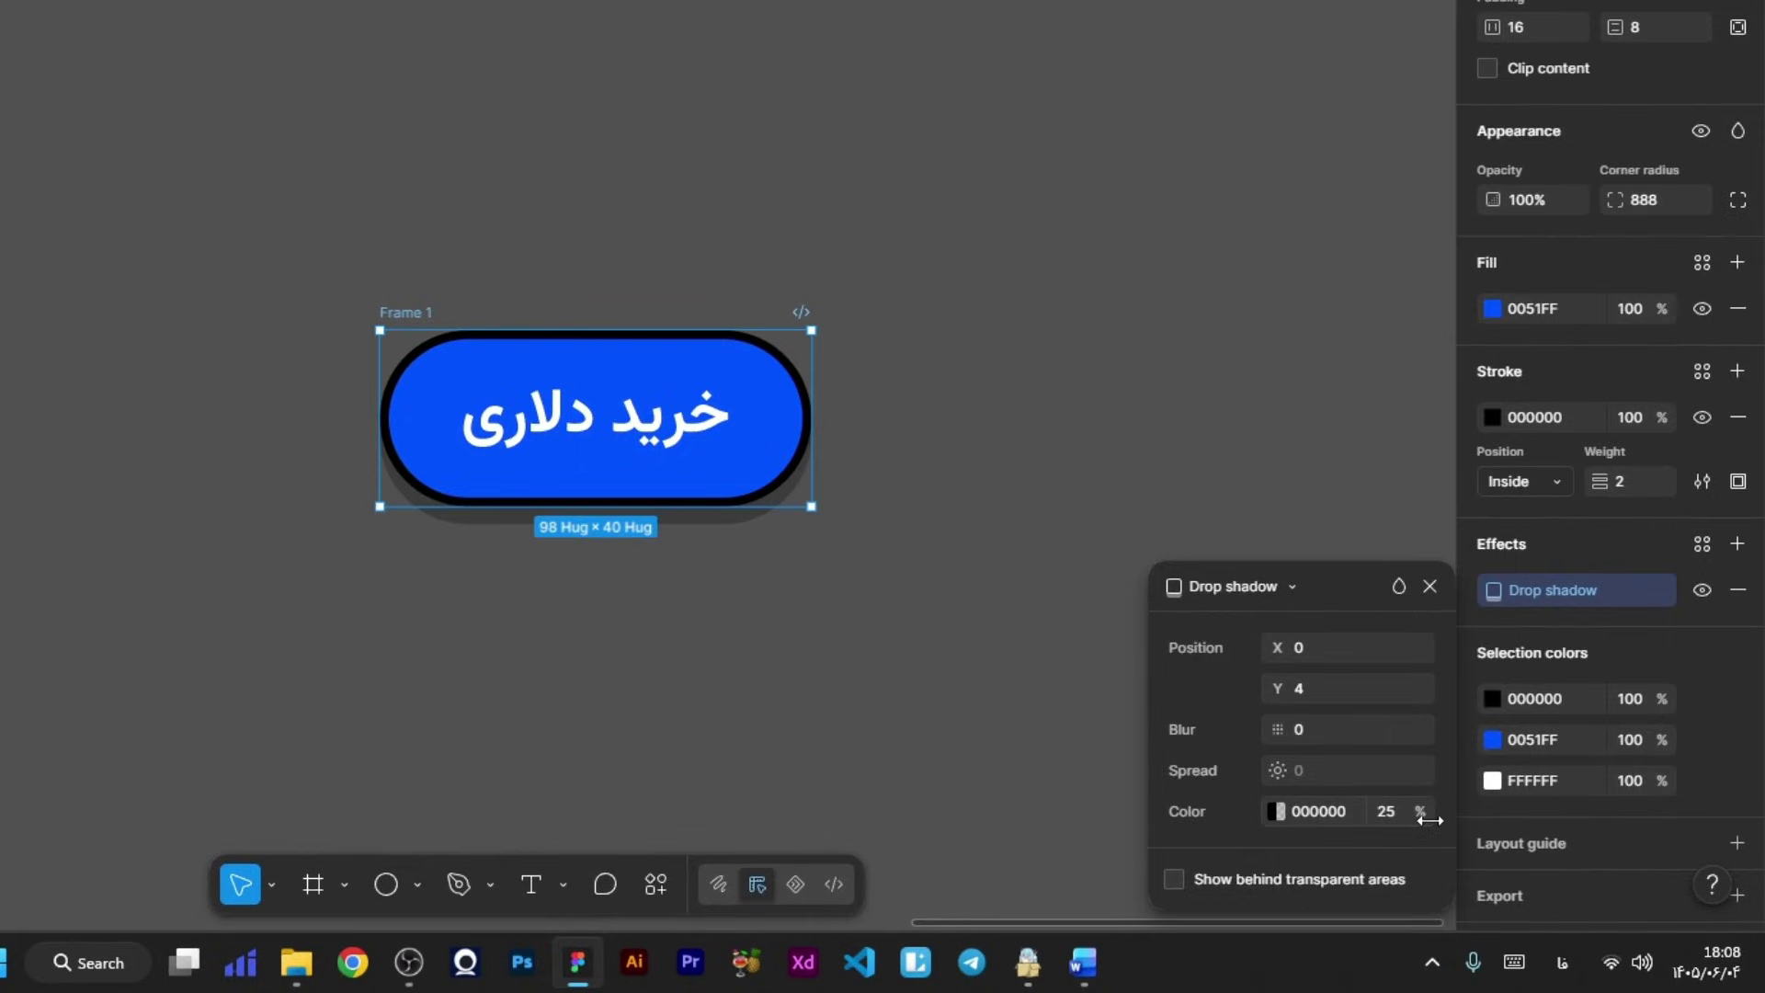
text(100)
key(Return)
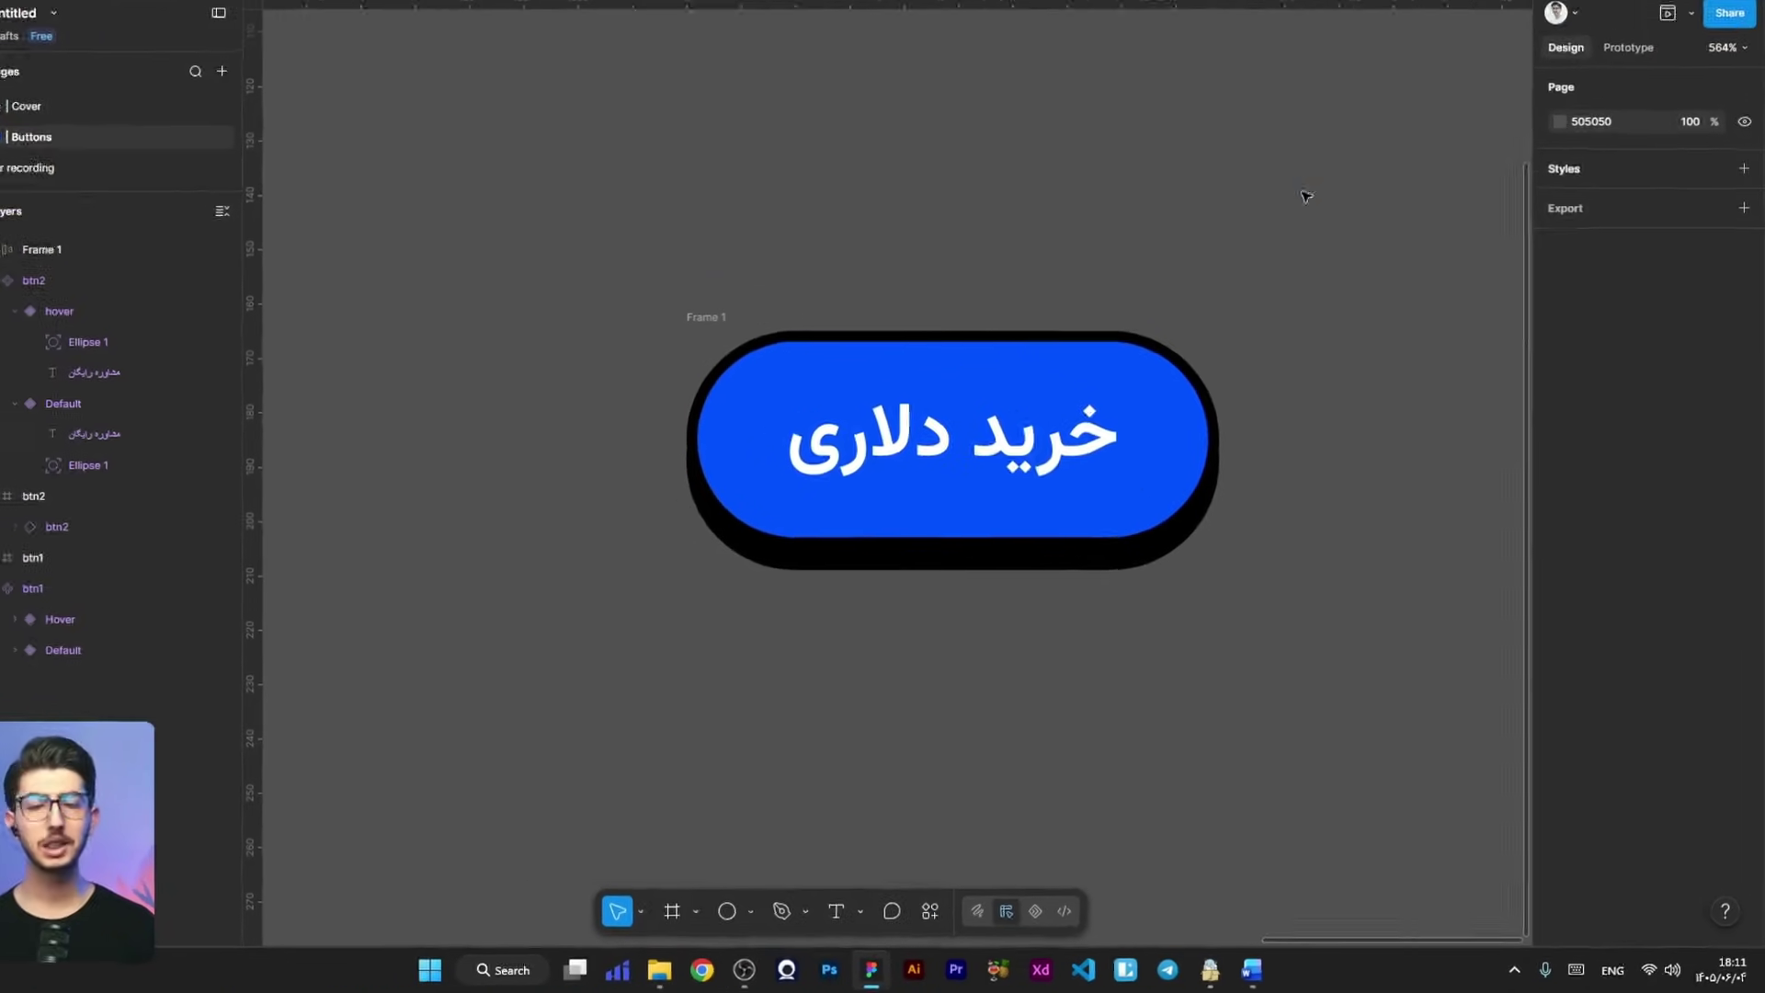
Step: Wrap the blue button in a new outer frame sized 98 × 44 to enclose its drop shadow
drag(1324, 228, 696, 724)
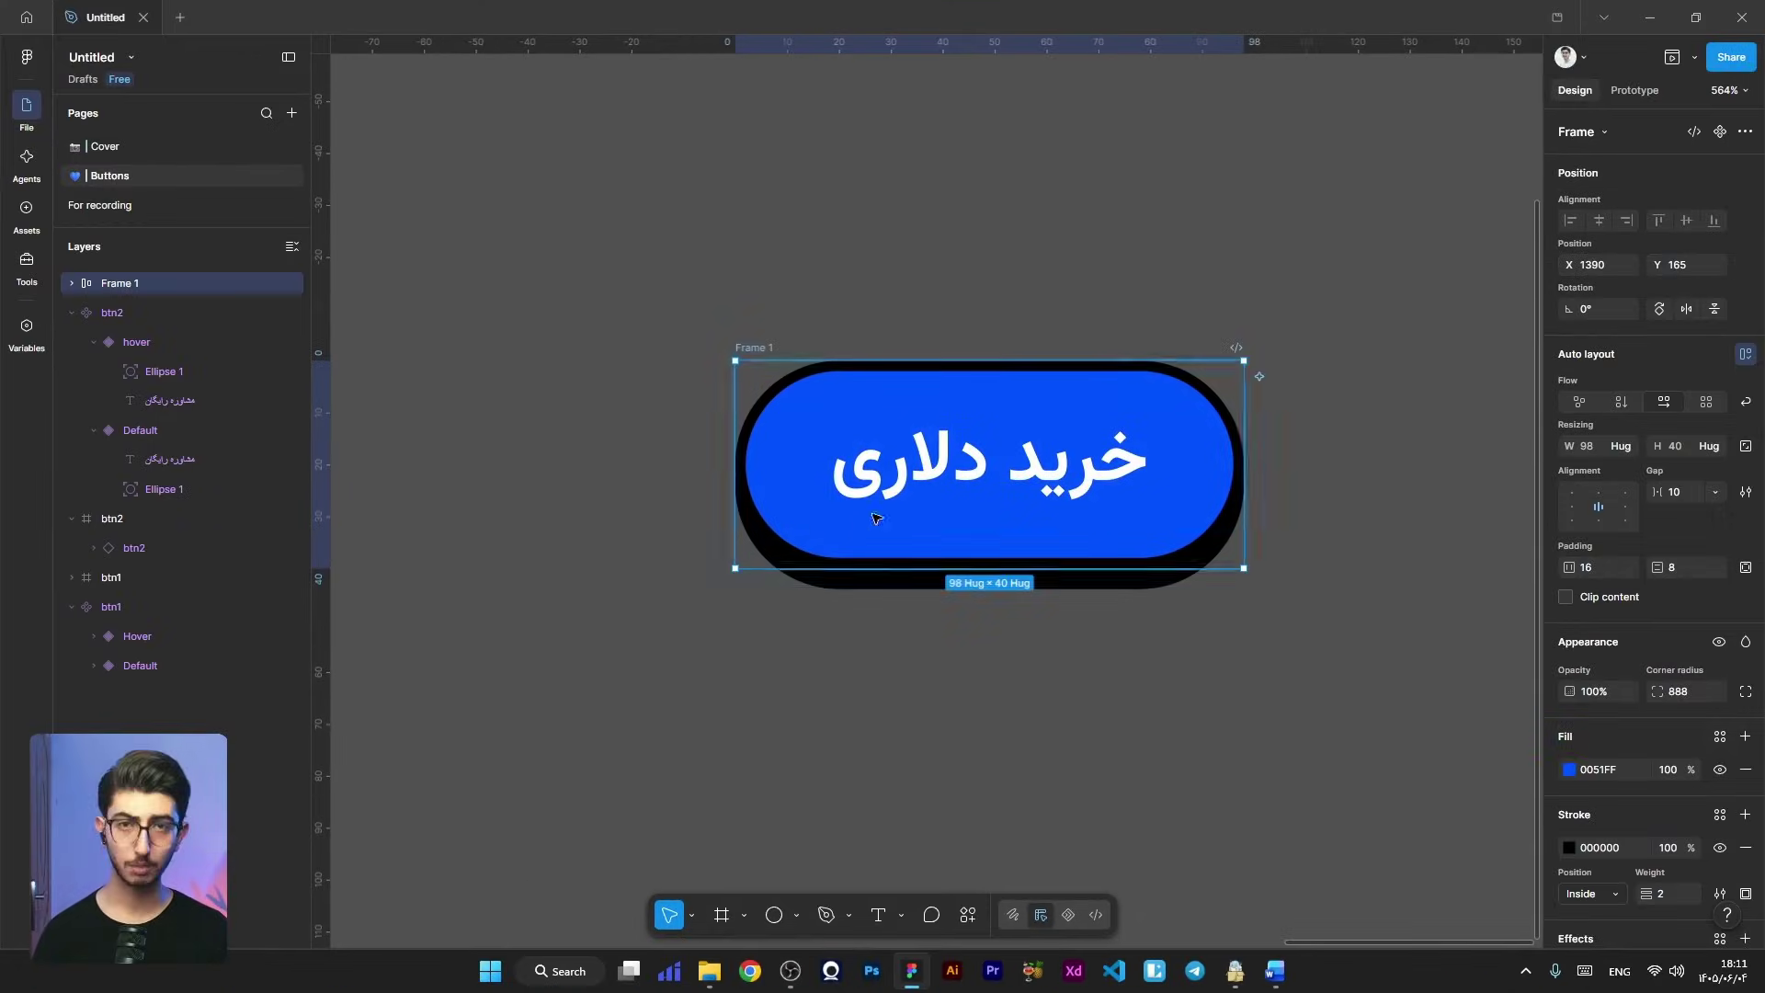
right_click(887, 496)
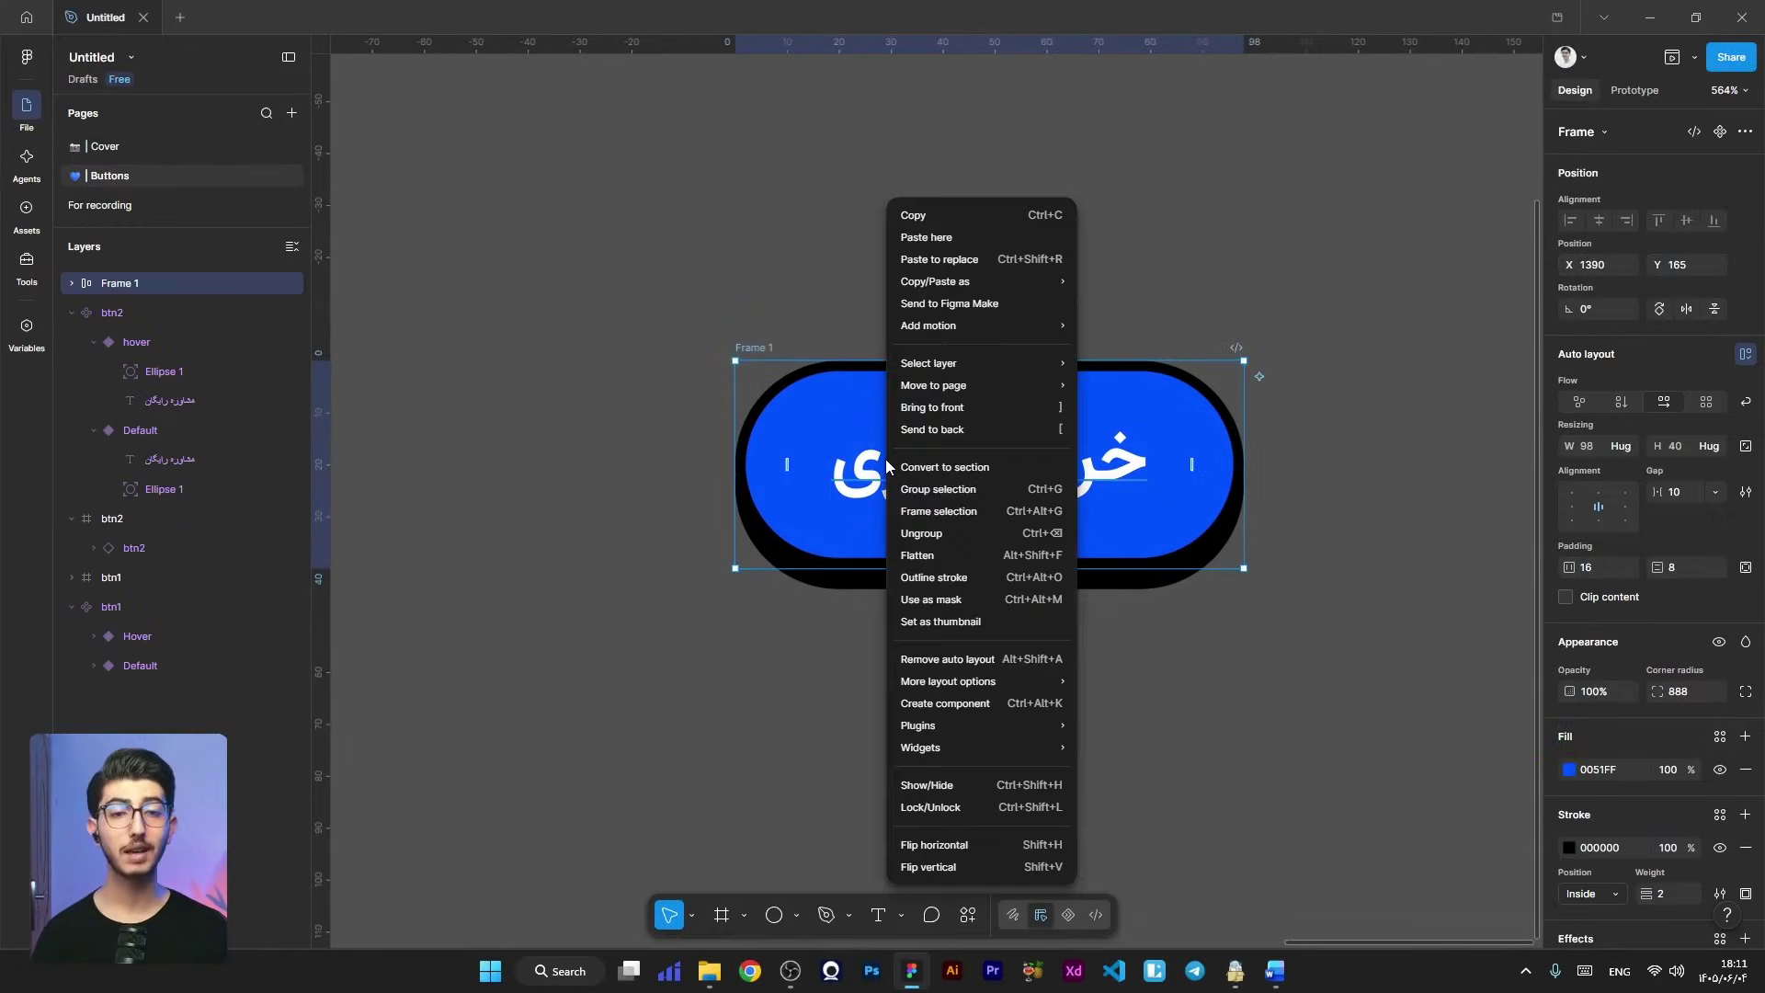
click(939, 512)
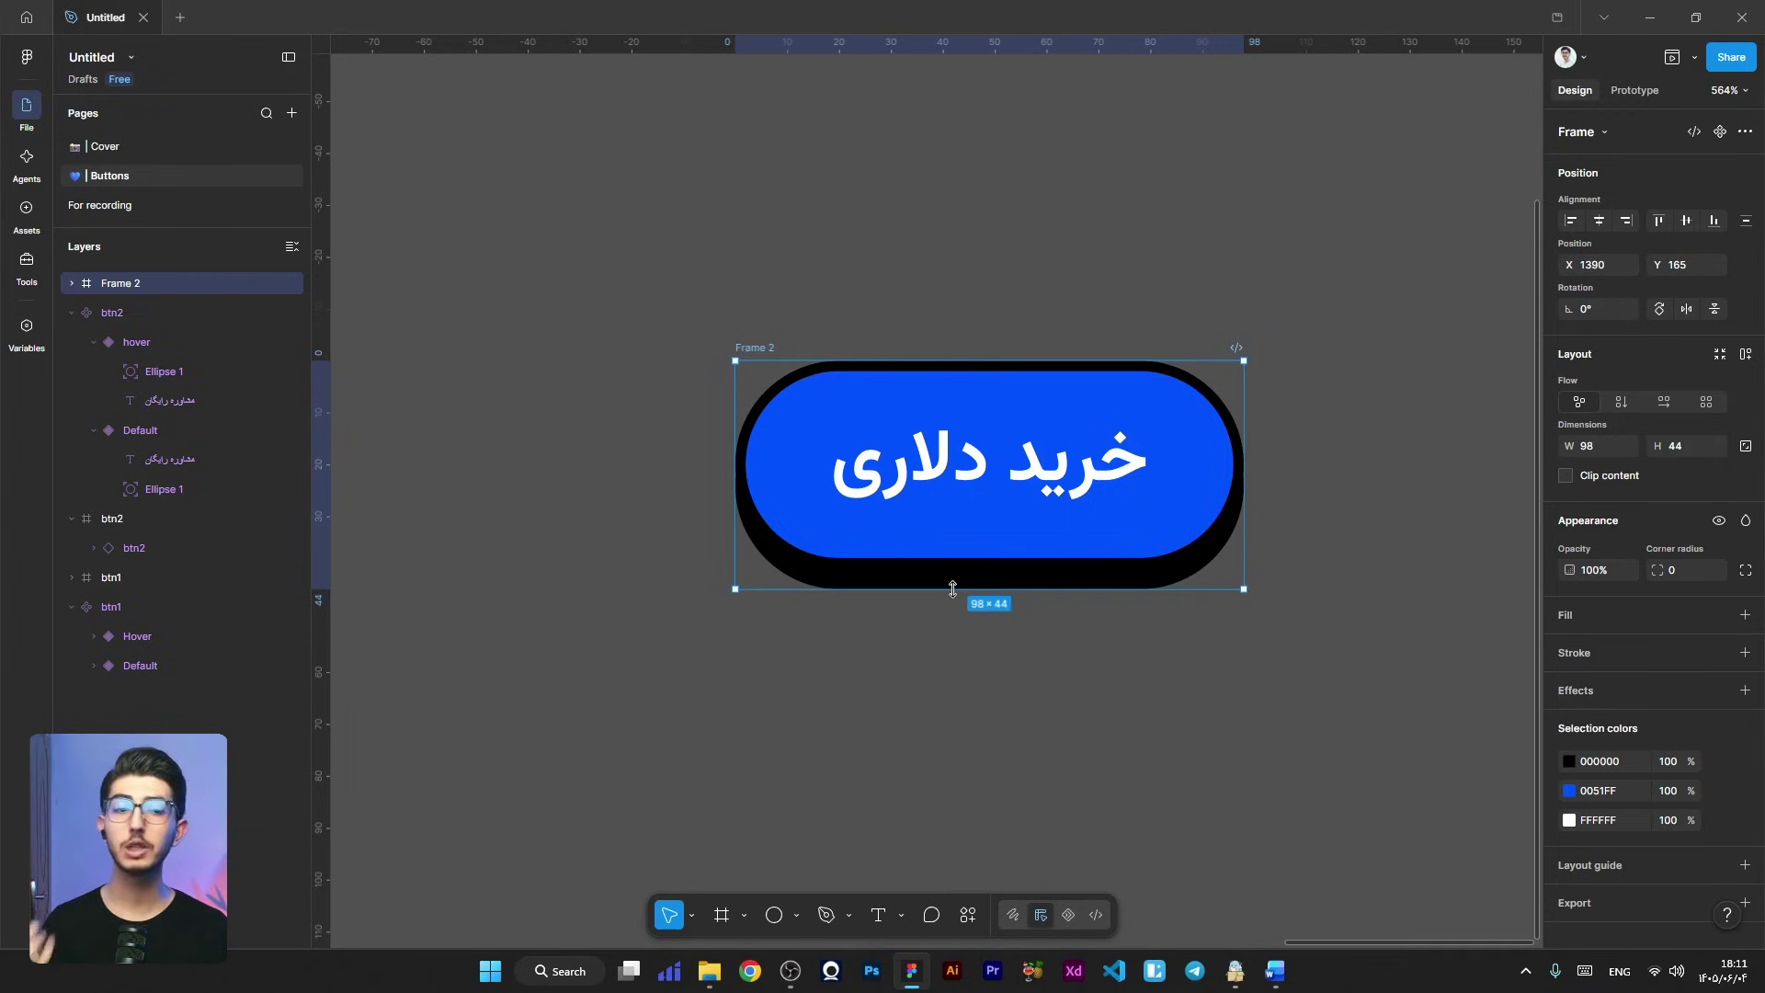
Step: Name the outer frame btn3 and duplicate it directly below the original
scroll(1023, 586, up, 5)
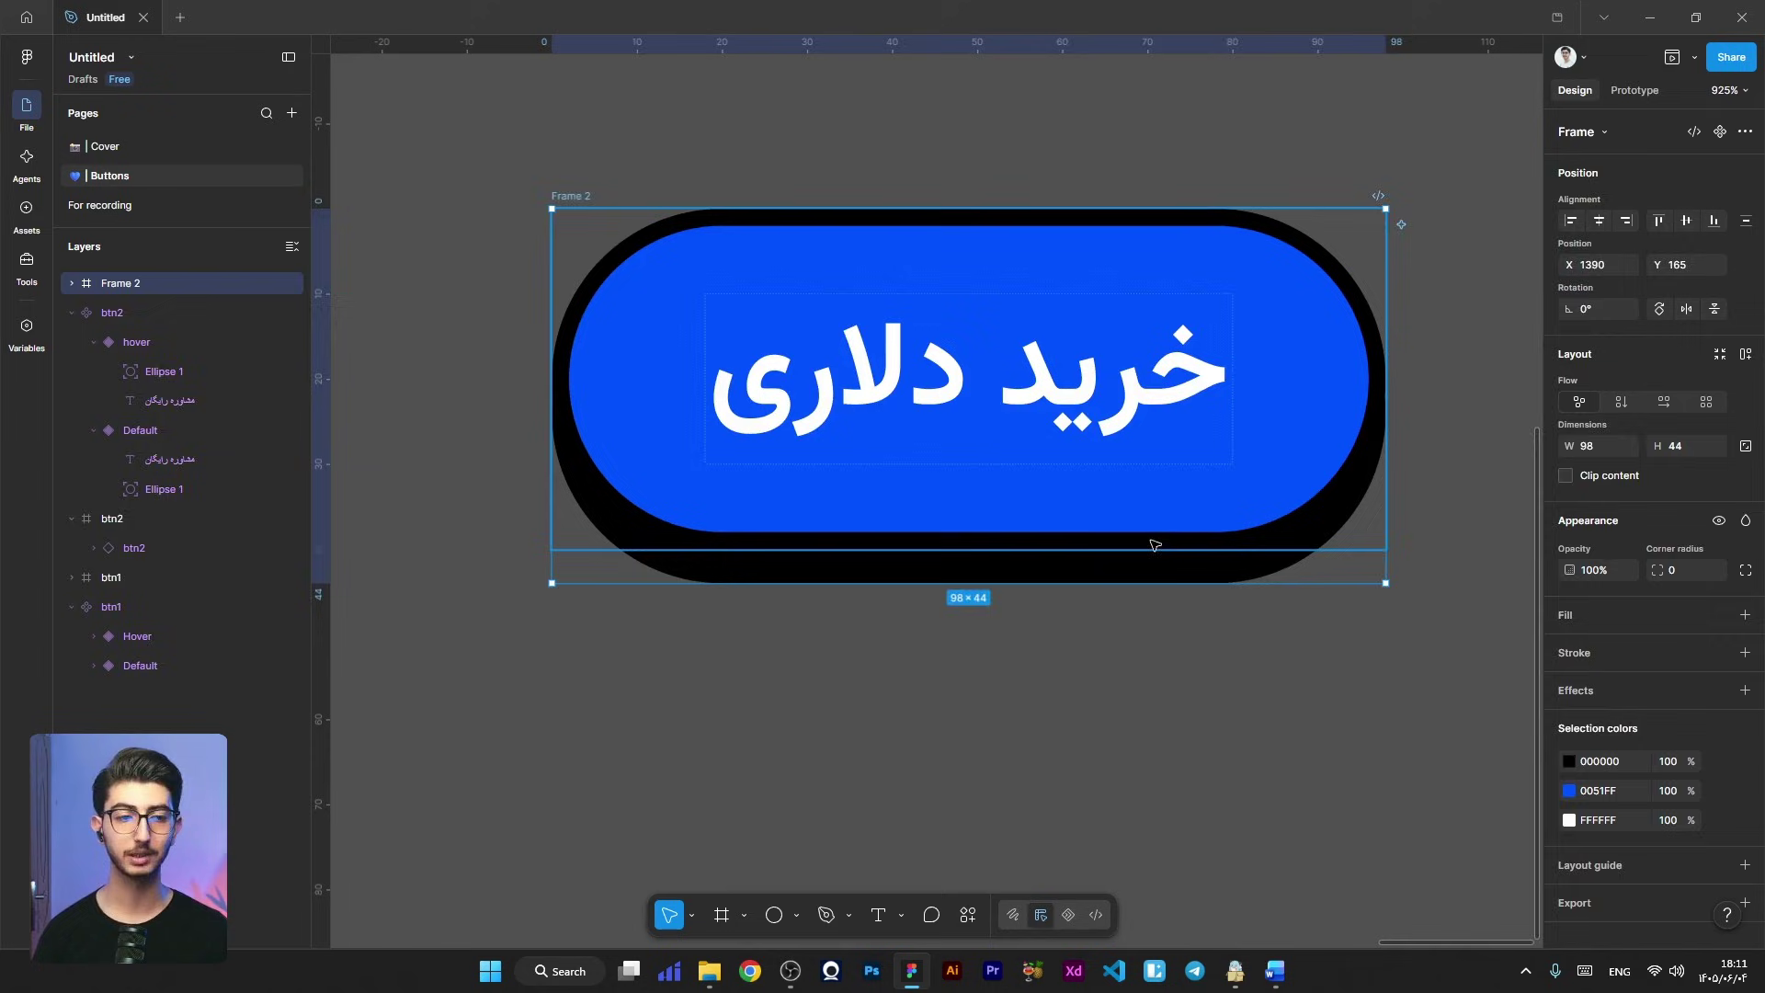
drag(564, 197, 575, 670)
scroll(607, 643, down, 3)
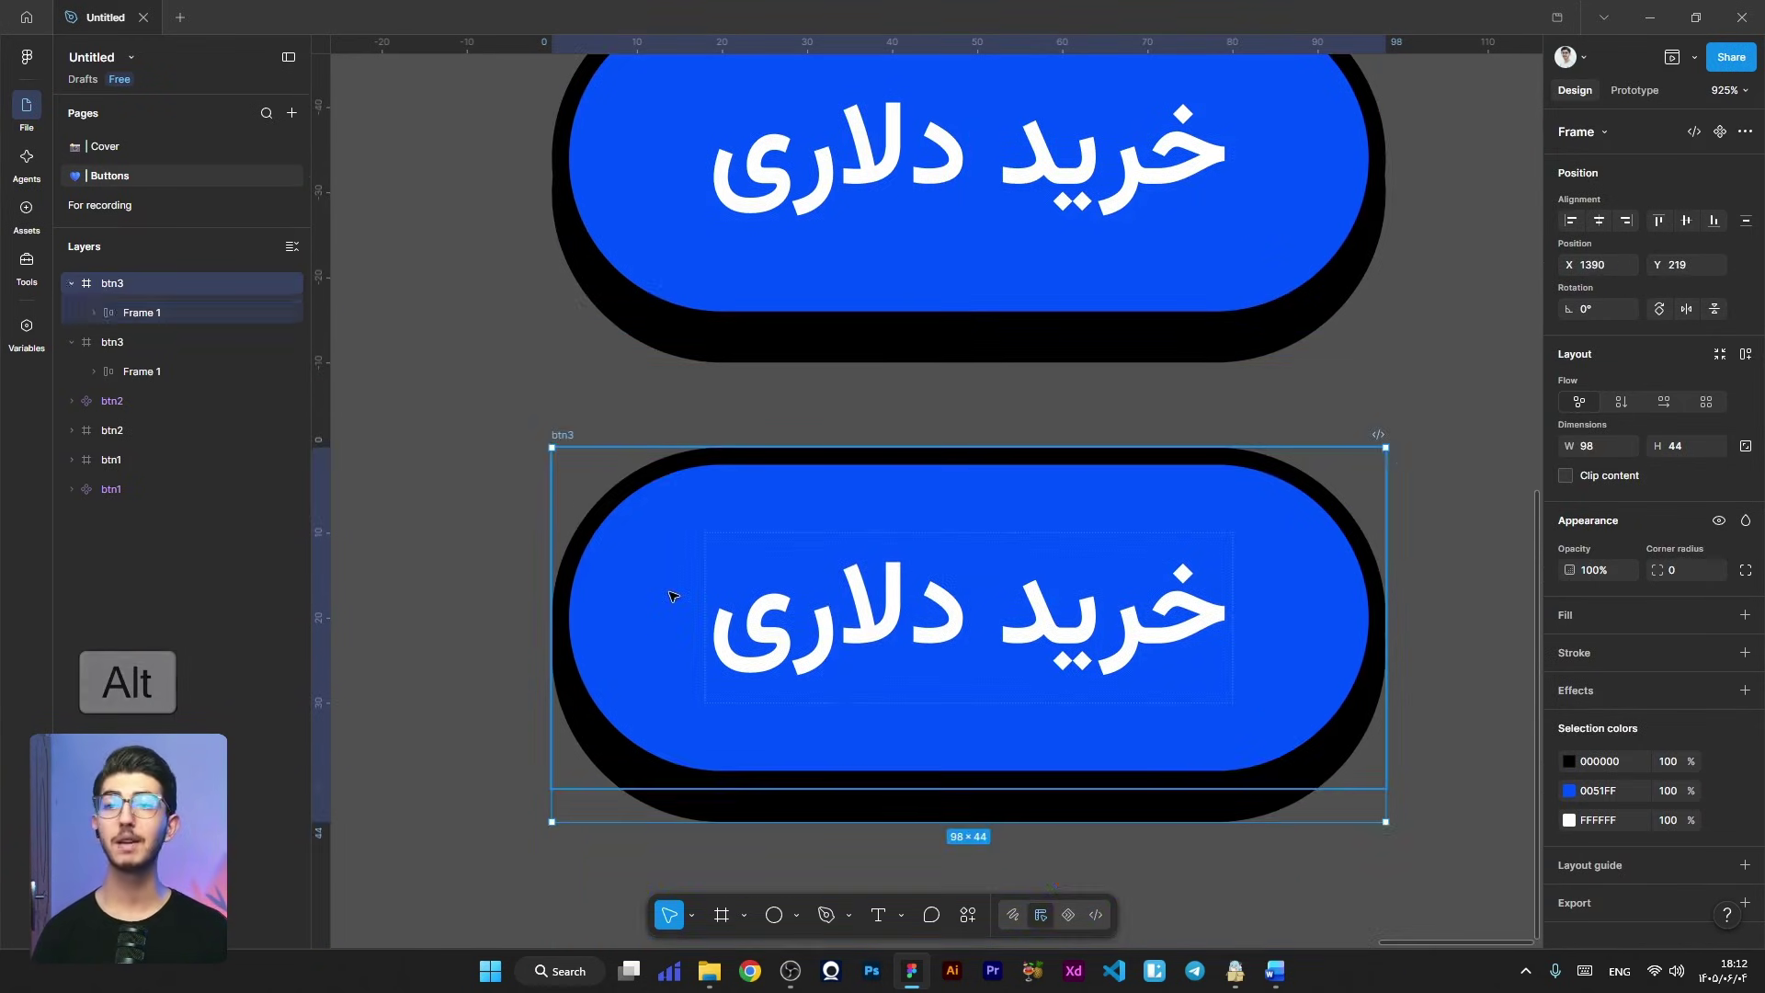
Step: Remove the drop shadow from the lower copy's inner button and move that button down to Y 4 within its frame
double_click(669, 596)
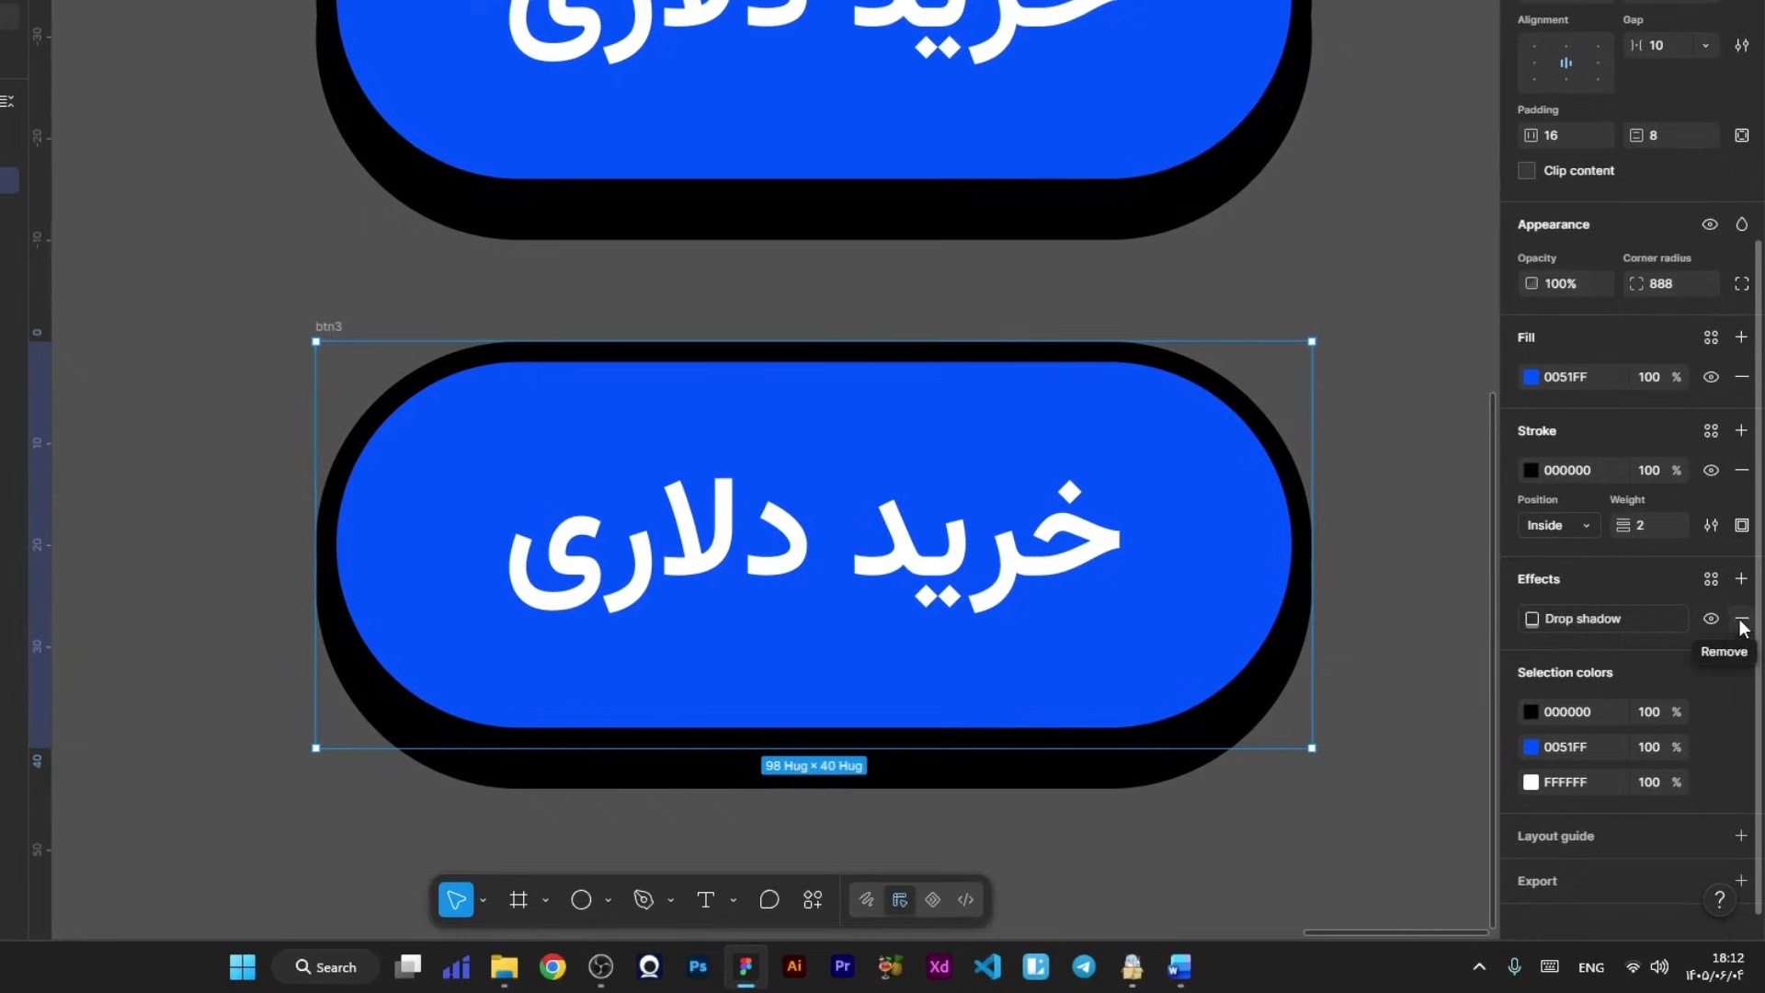
click(1740, 620)
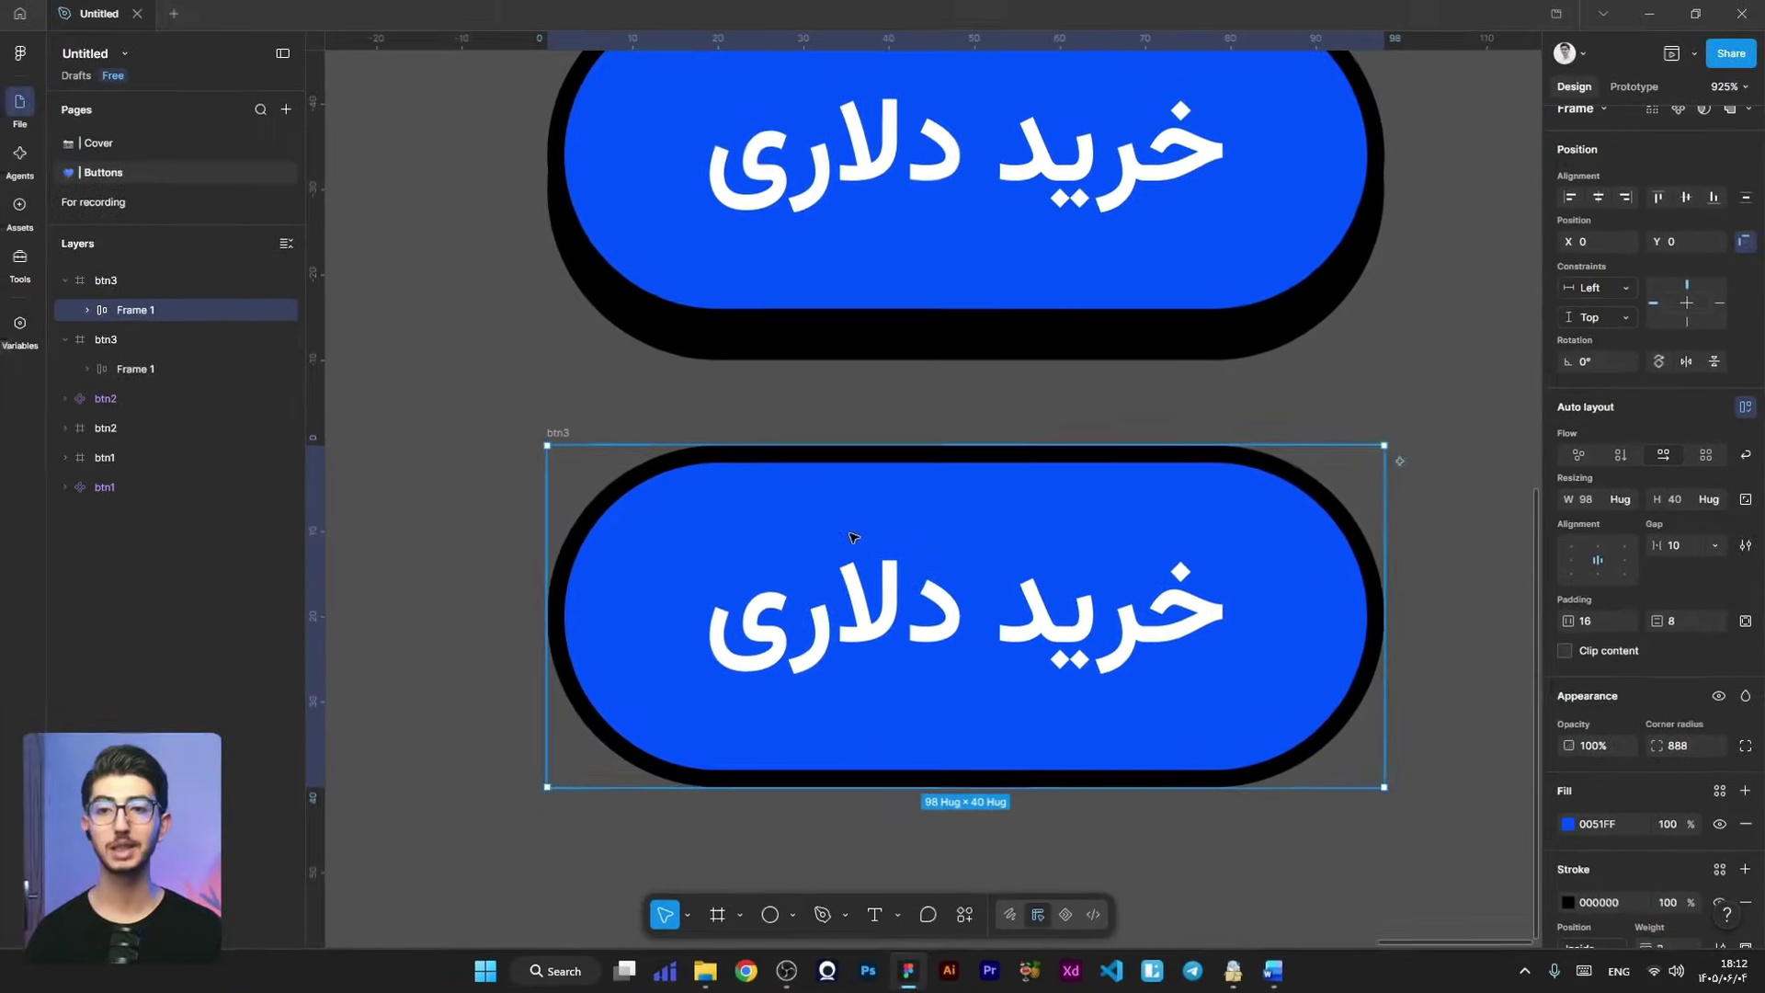
drag(850, 537, 878, 602)
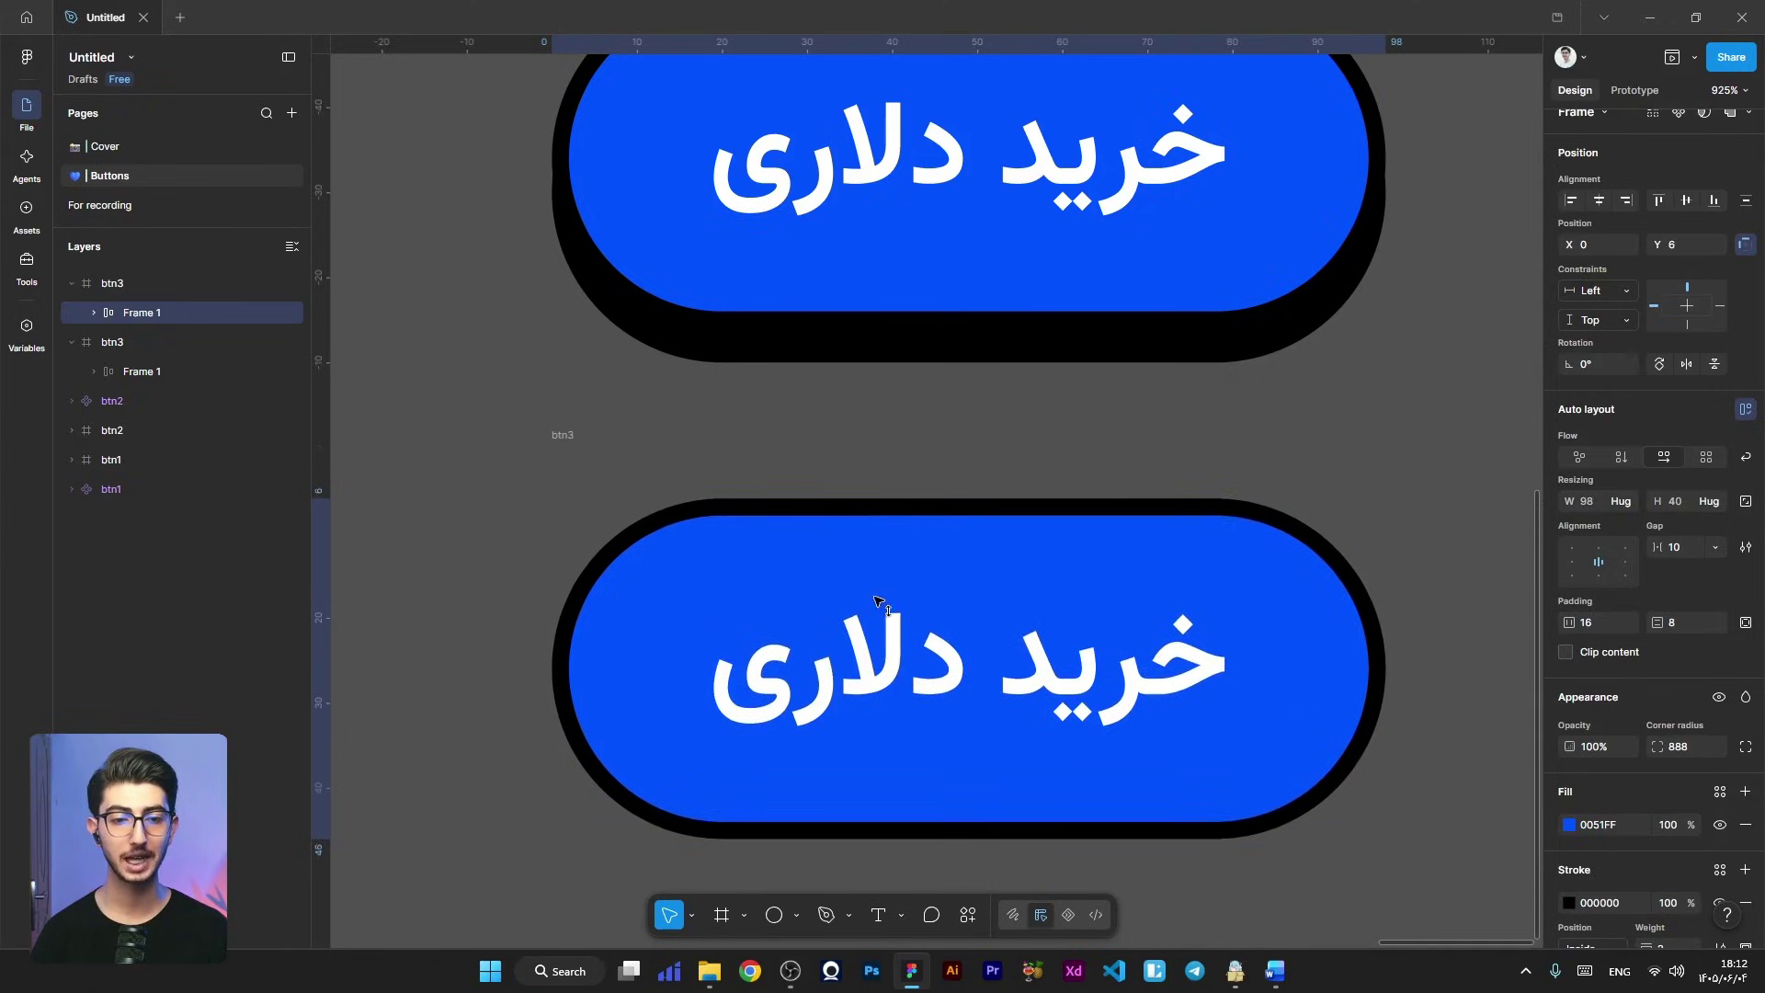
key(Up)
key(Up)
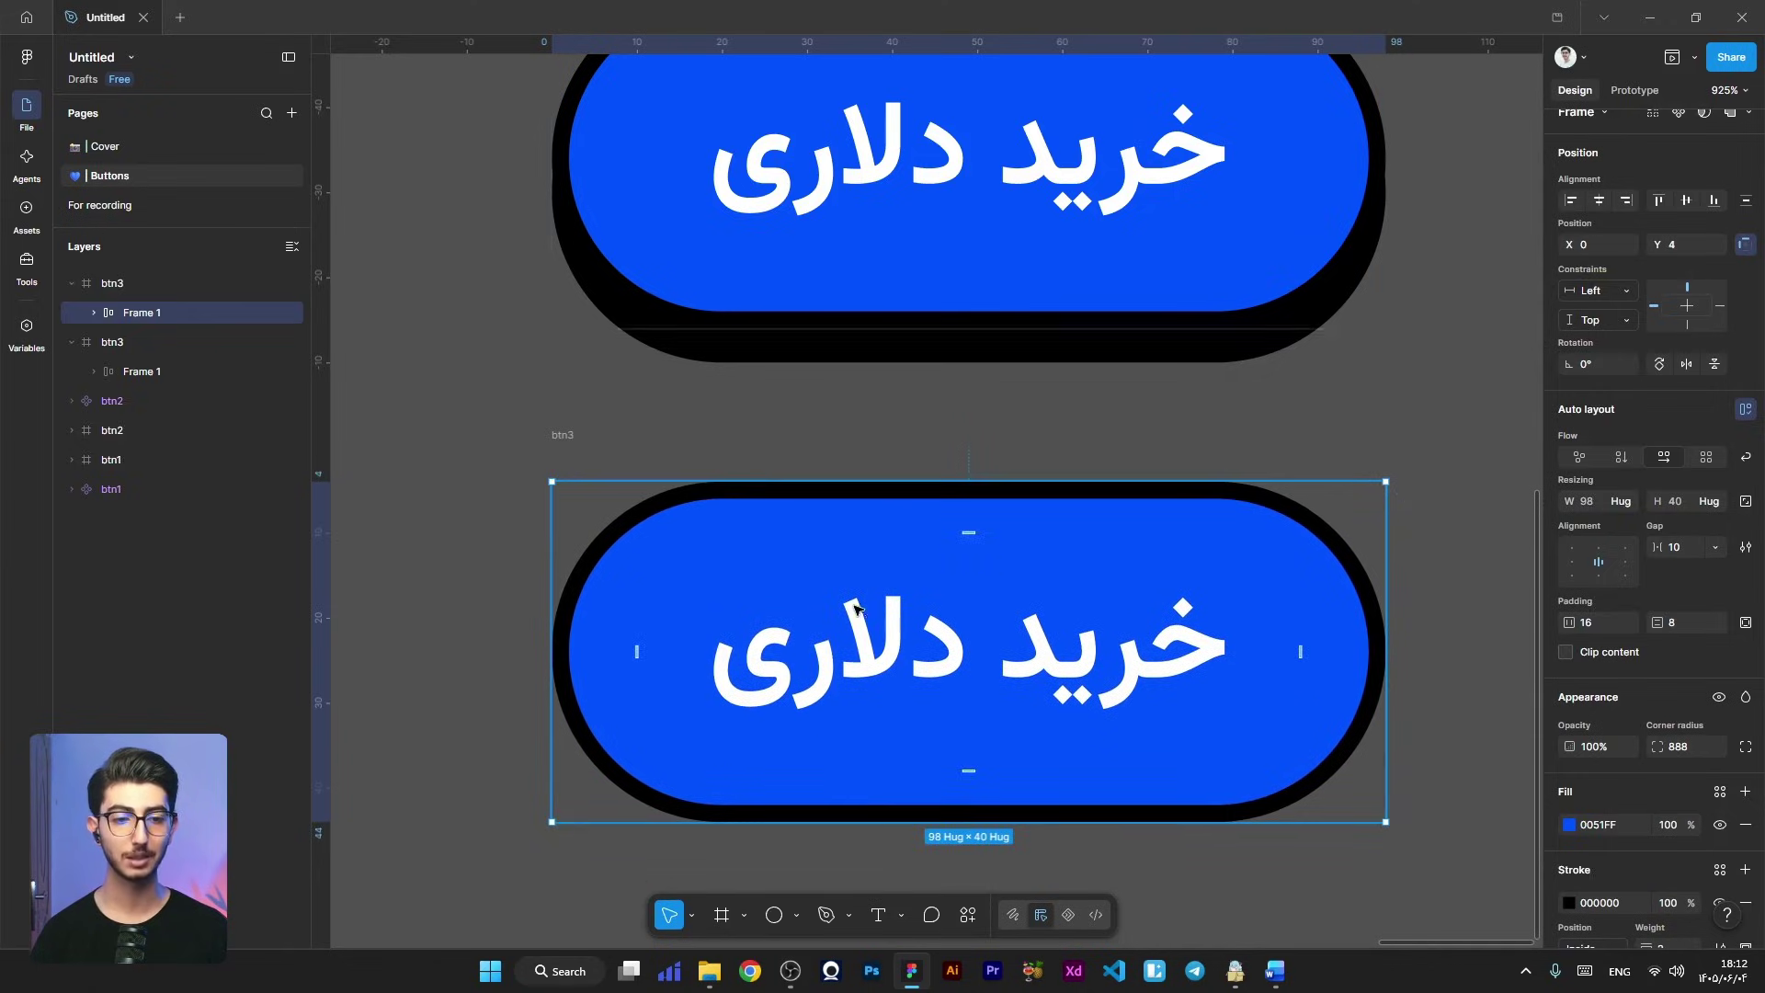
Step: Select both btn3 frames and combine them into a component set
click(563, 438)
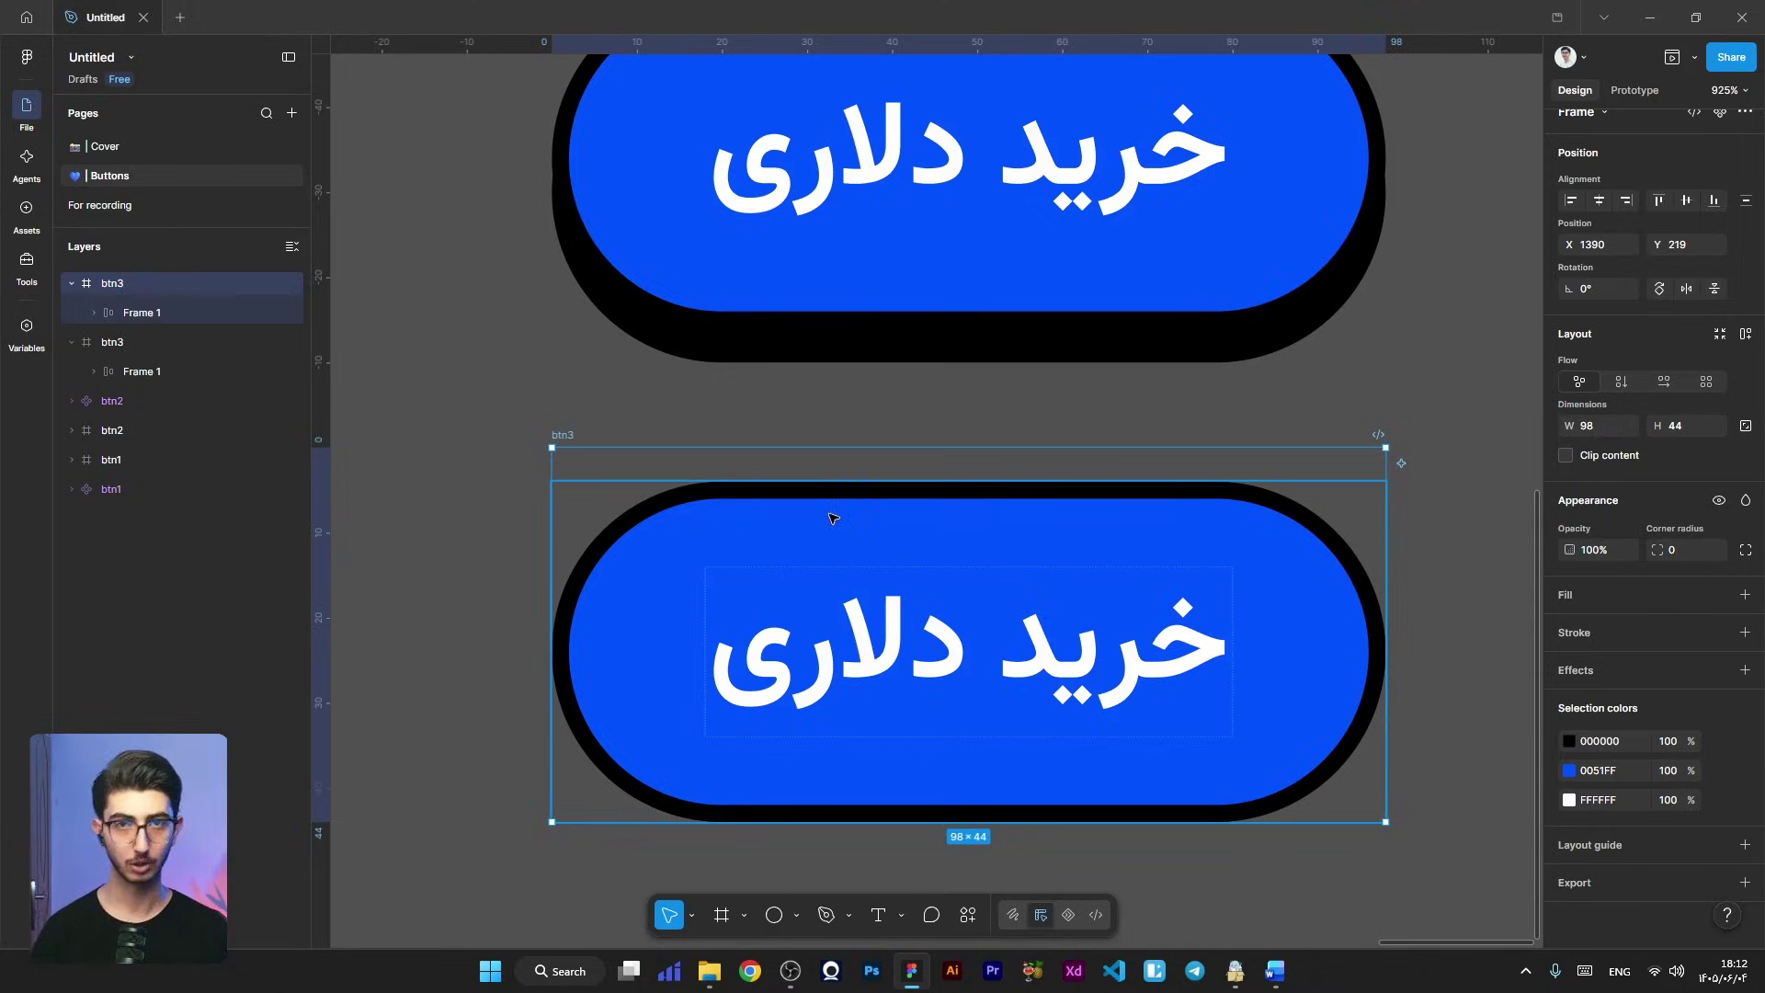
scroll(831, 517, down, 5)
drag(1037, 320, 706, 726)
click(1696, 131)
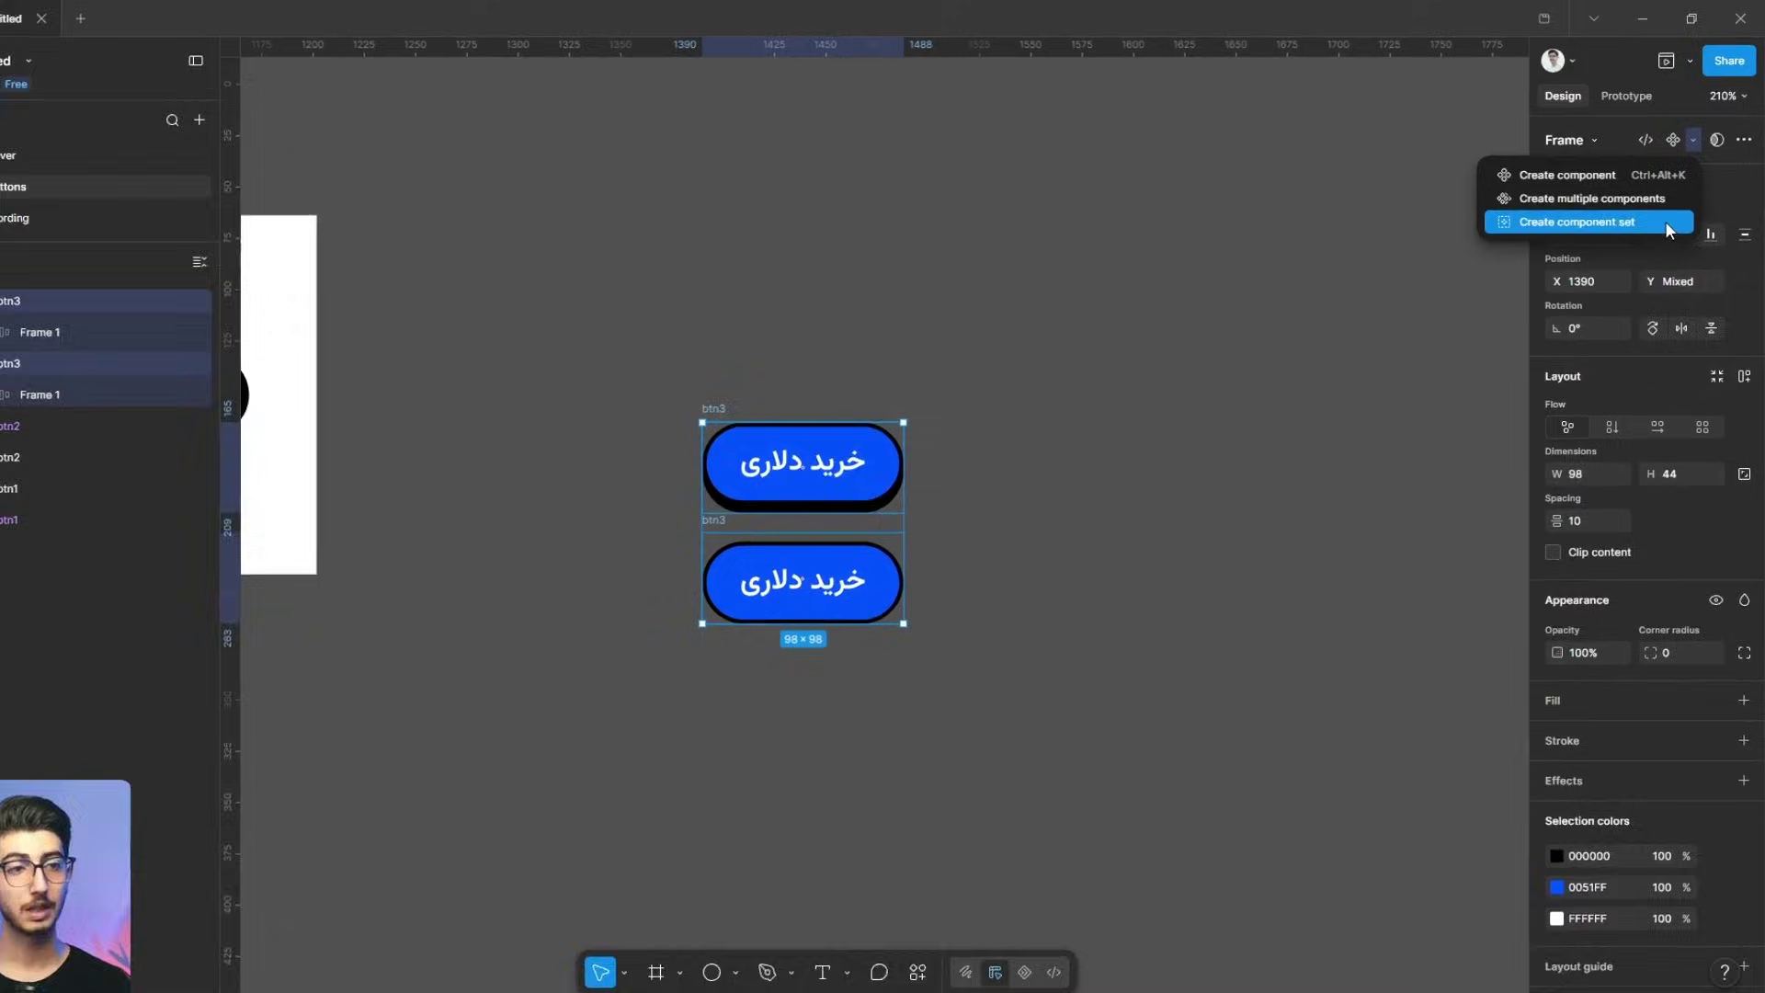
click(1655, 206)
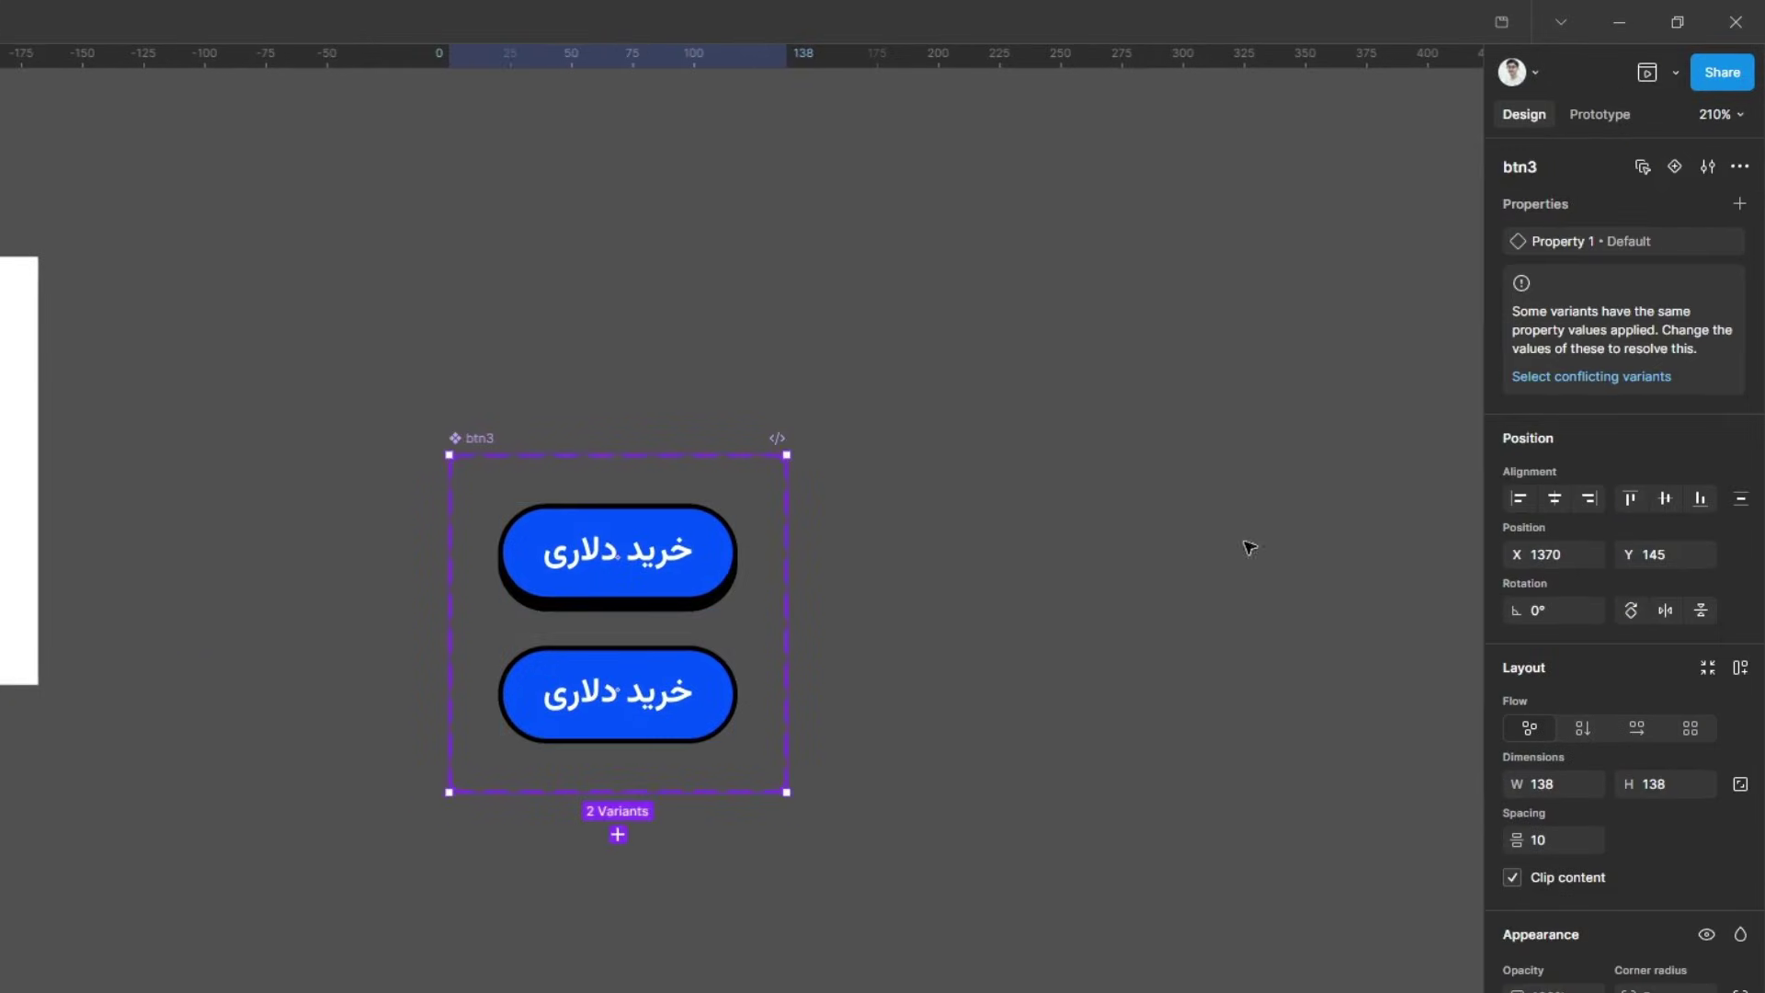
Step: Set the Property 1 value of the lower, shadowless btn3 variant to hover and switch to prototype editing
scroll(683, 725, up, 3)
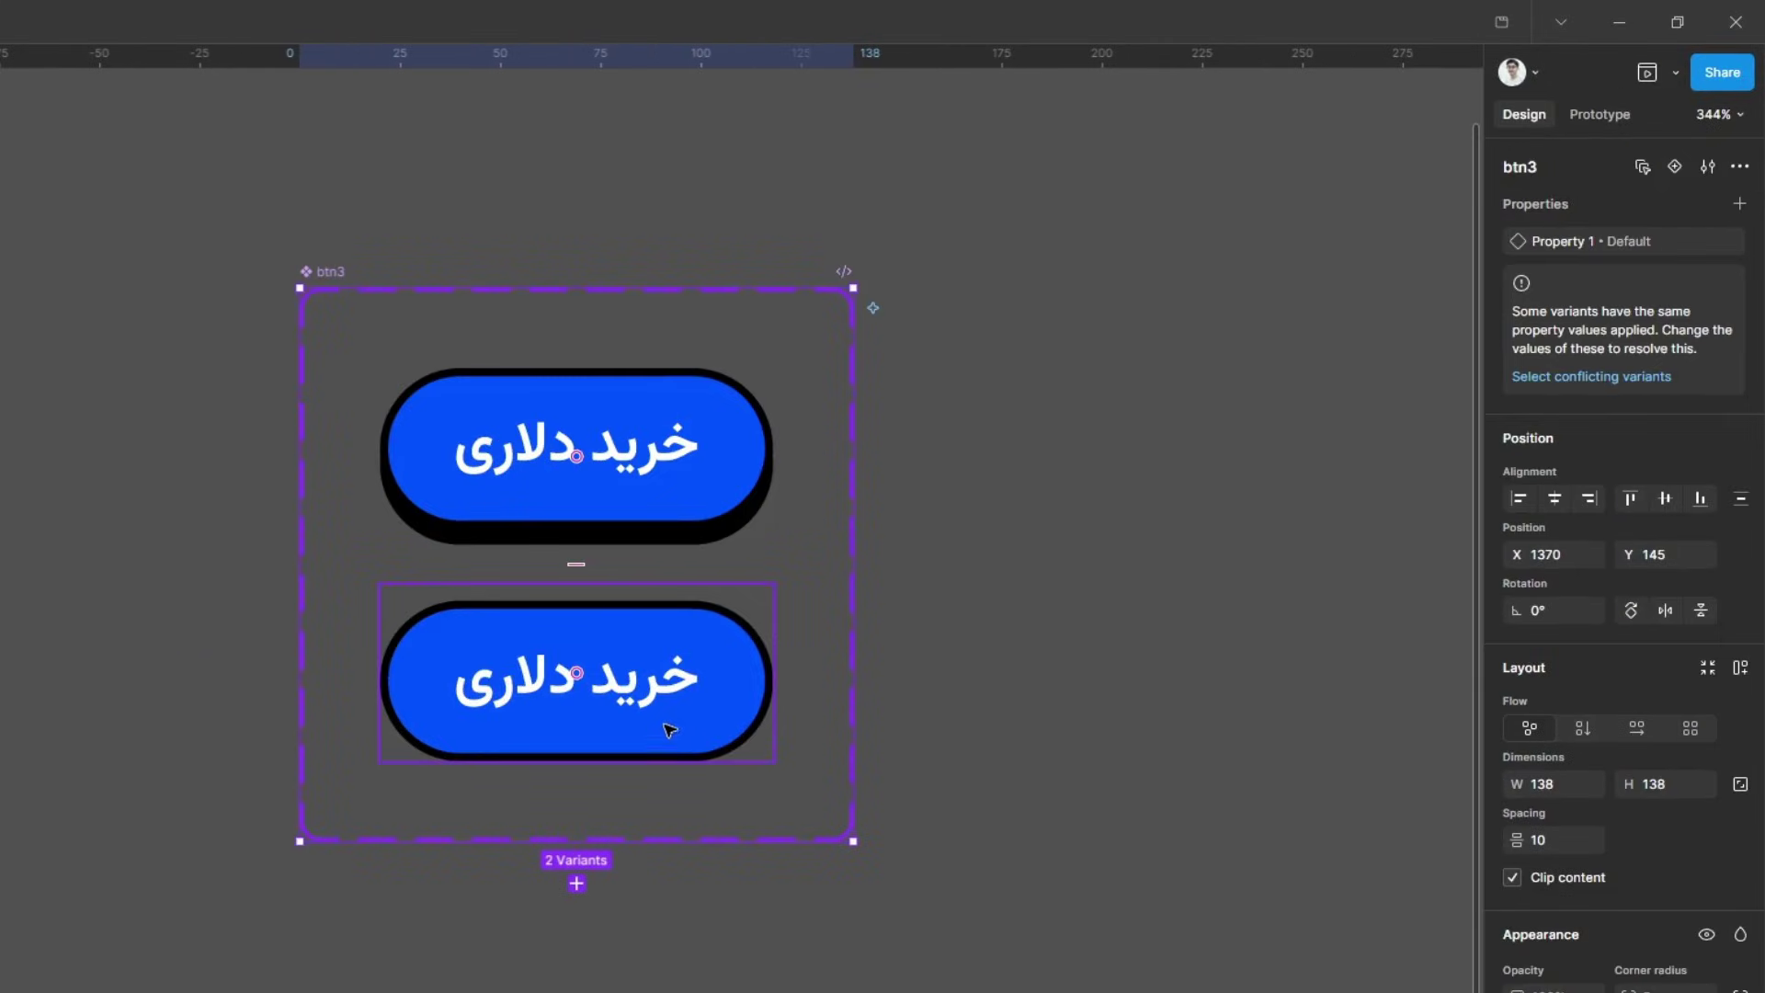
click(668, 731)
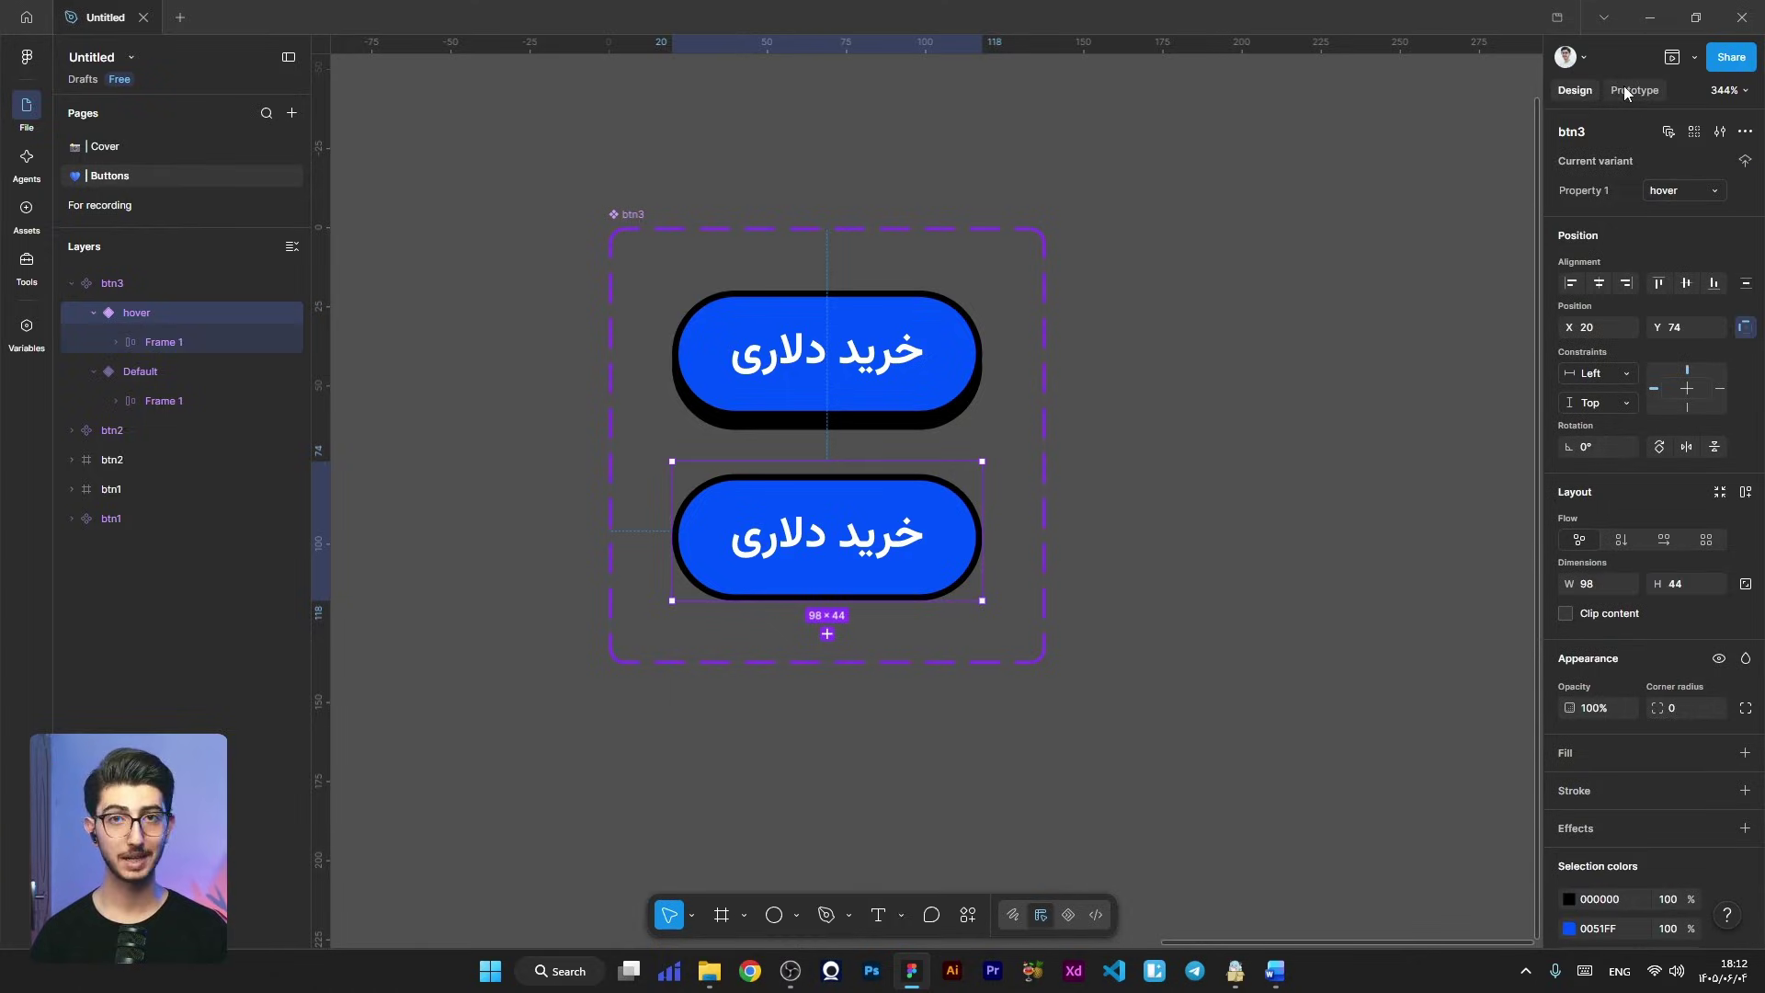
click(1621, 91)
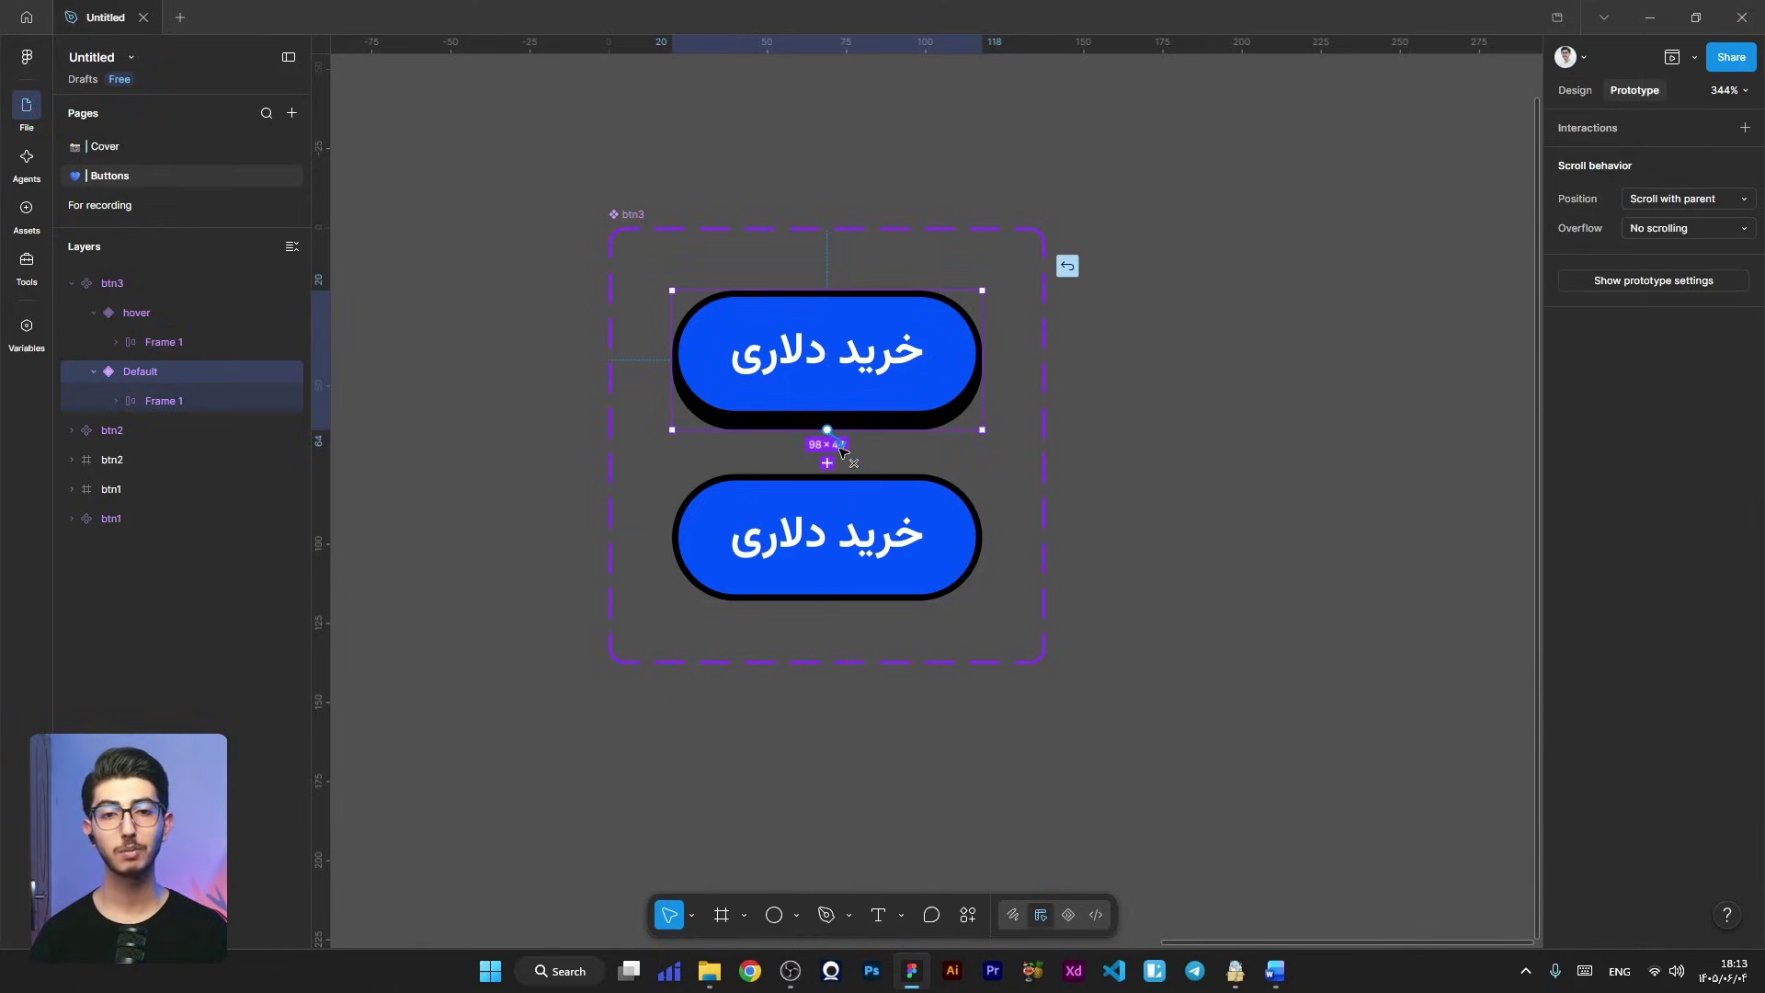
Step: Link btn3's Default variant to its hover variant with a While hovering trigger, Change to action and Instant animation
drag(846, 487, 1193, 292)
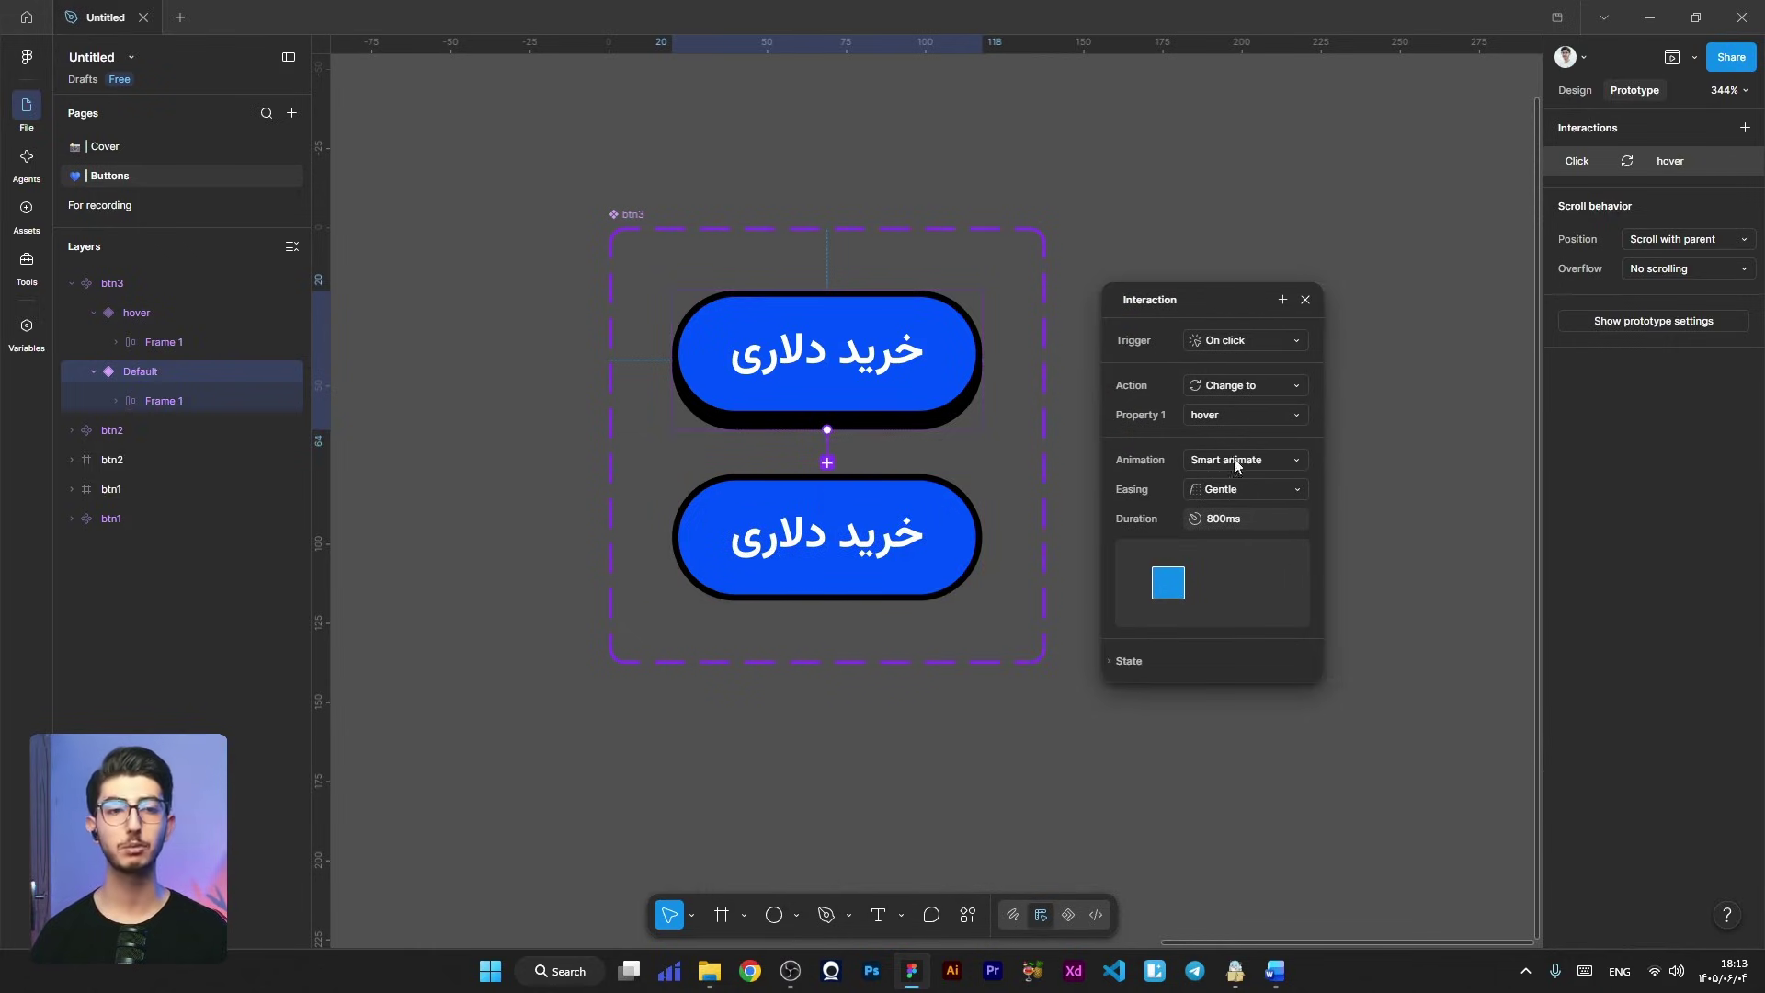
click(1238, 342)
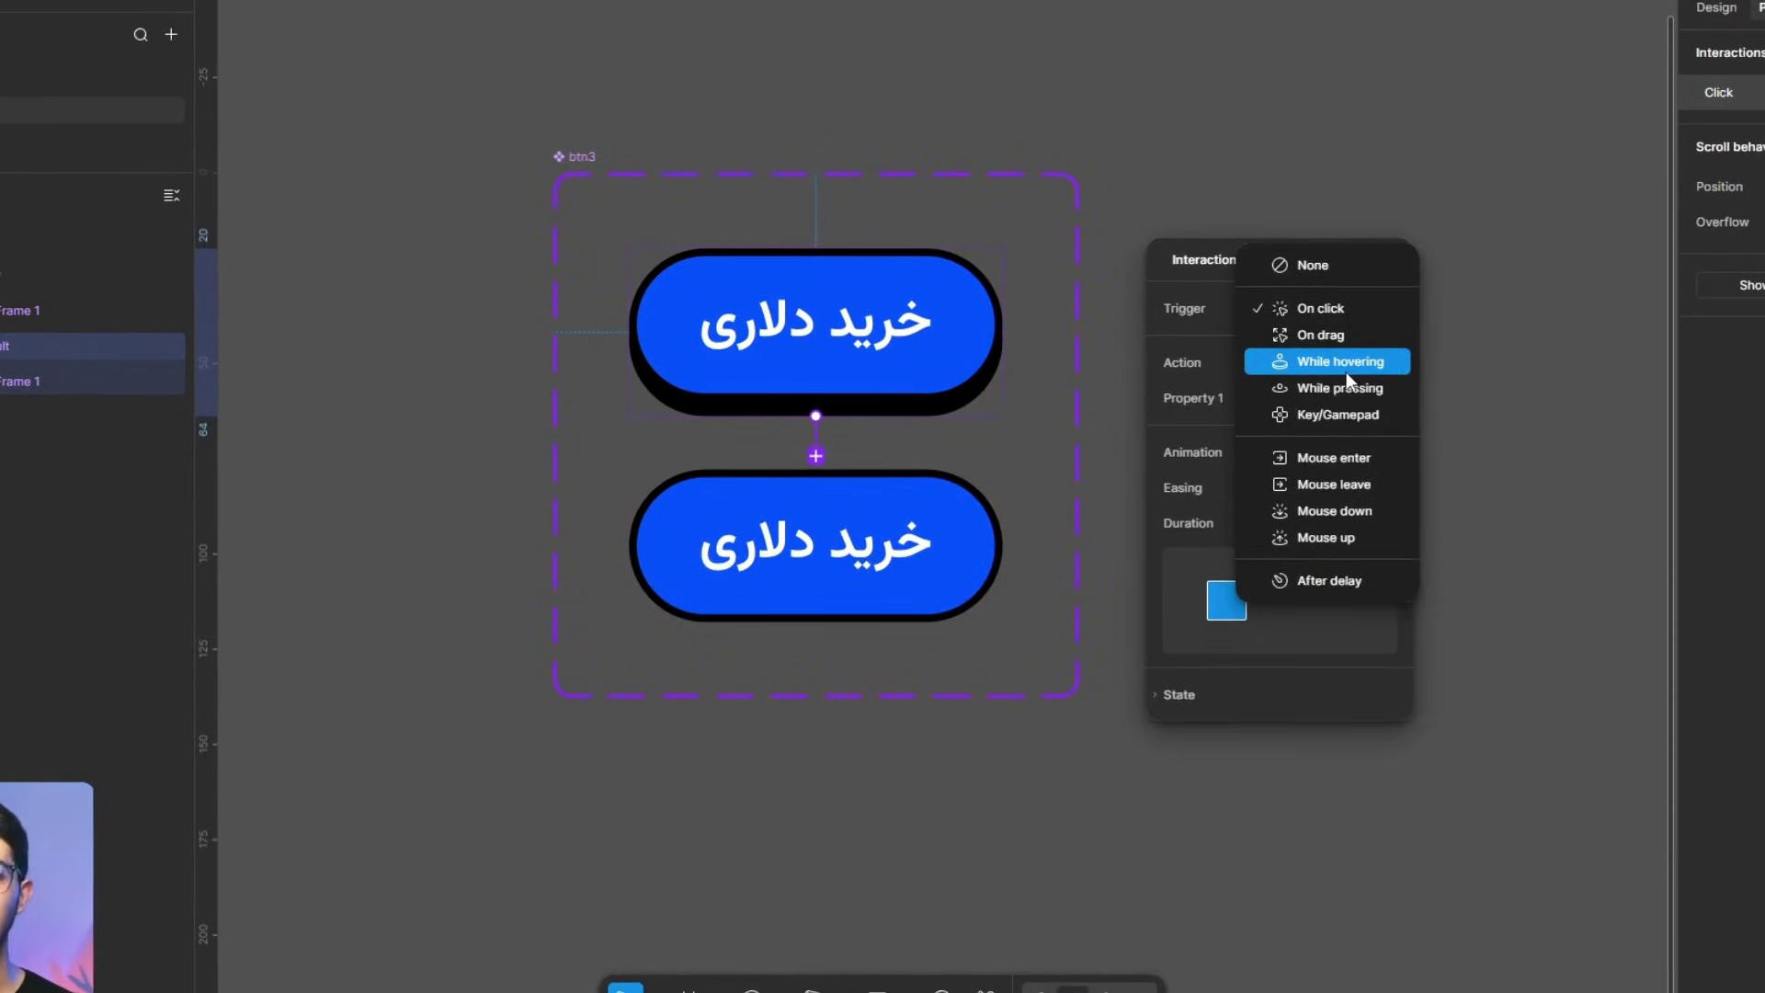
click(1347, 368)
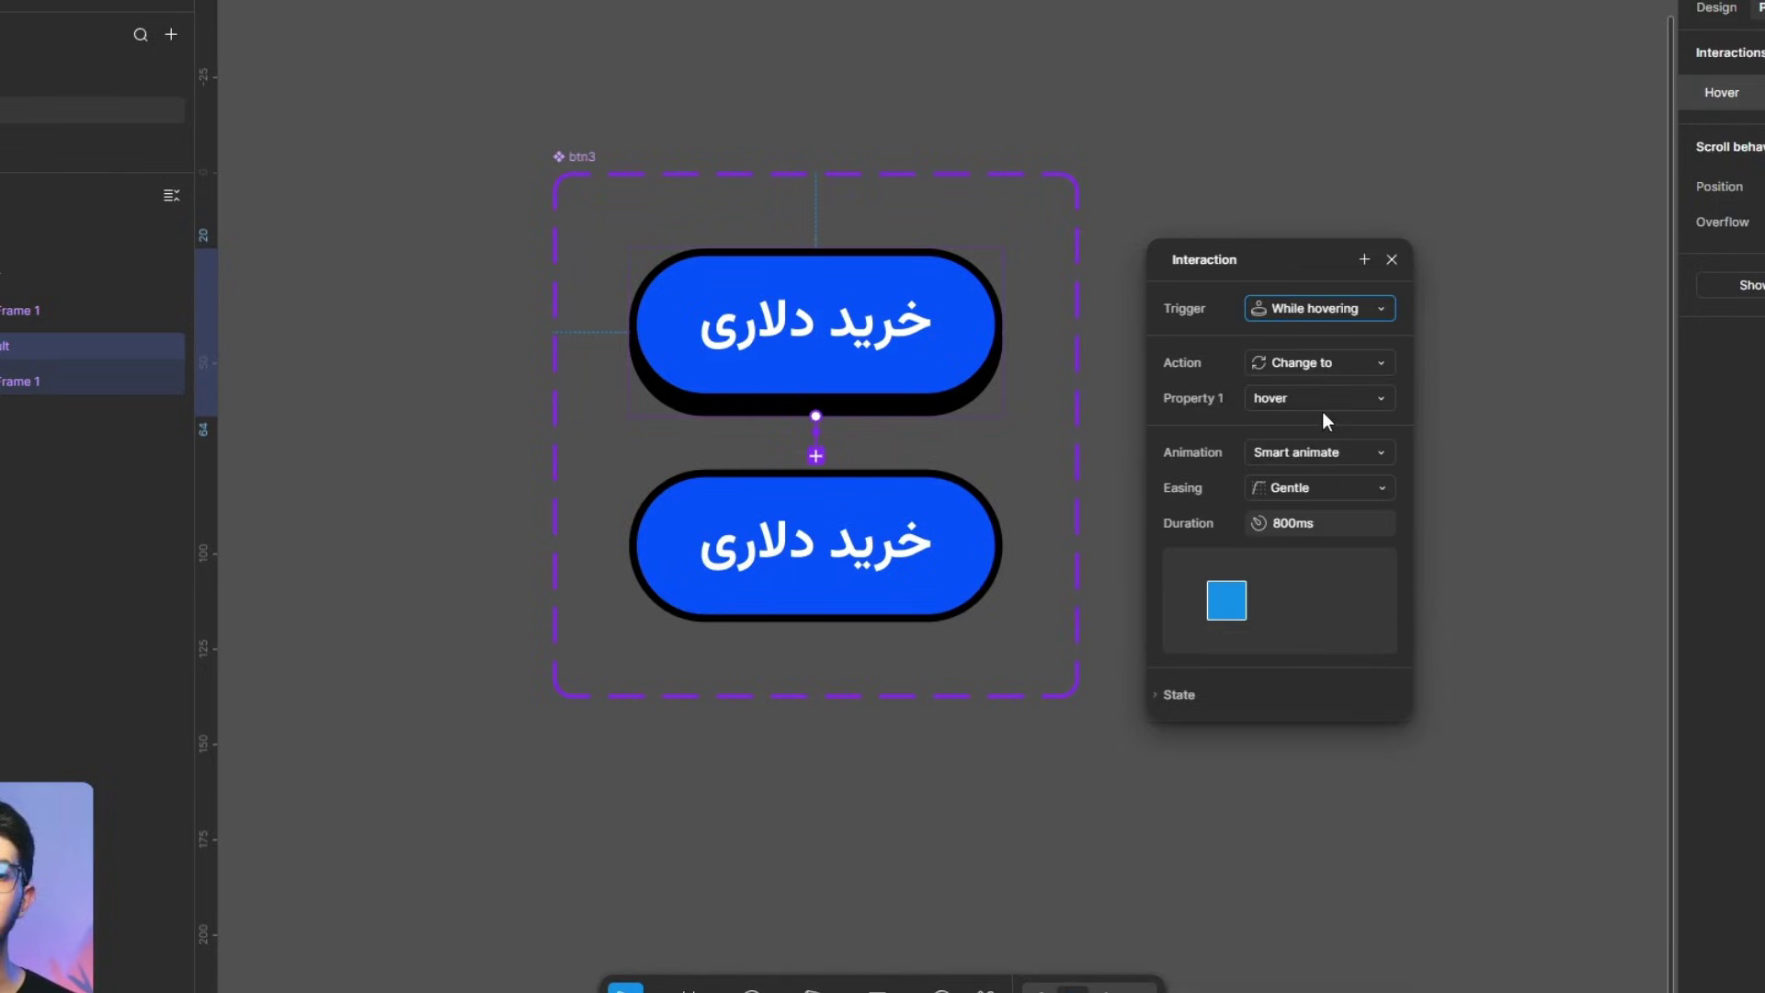
click(1323, 450)
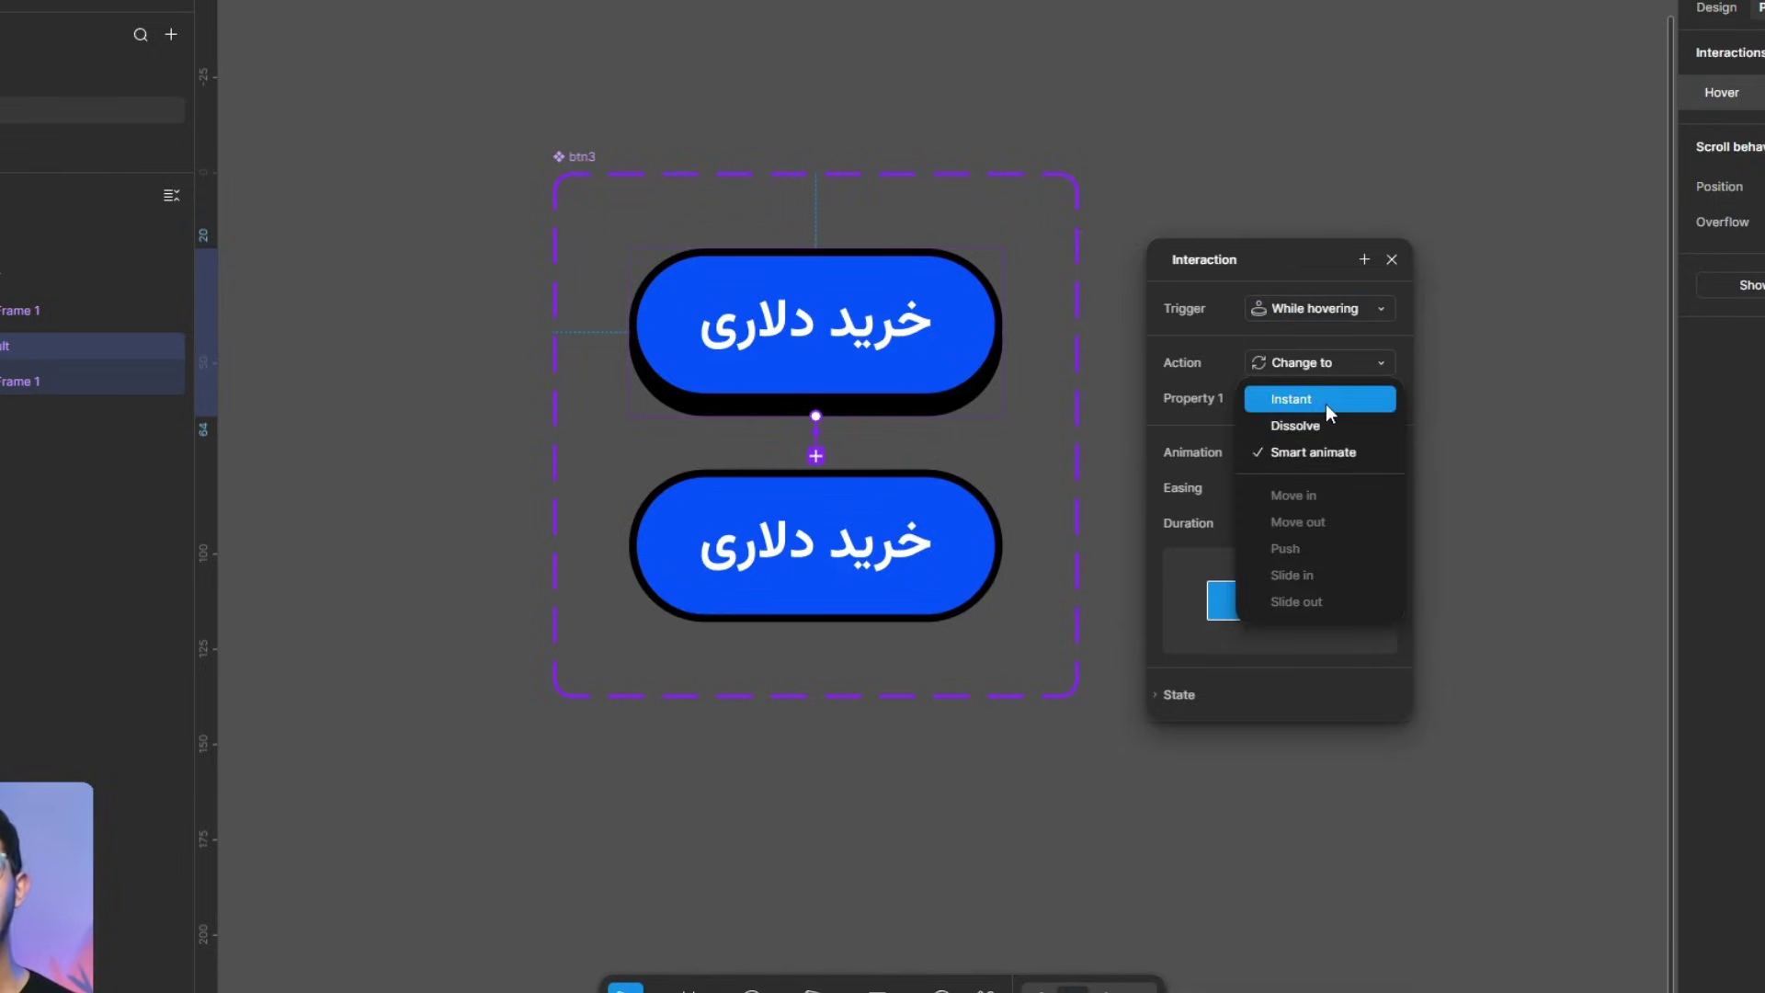
click(1325, 404)
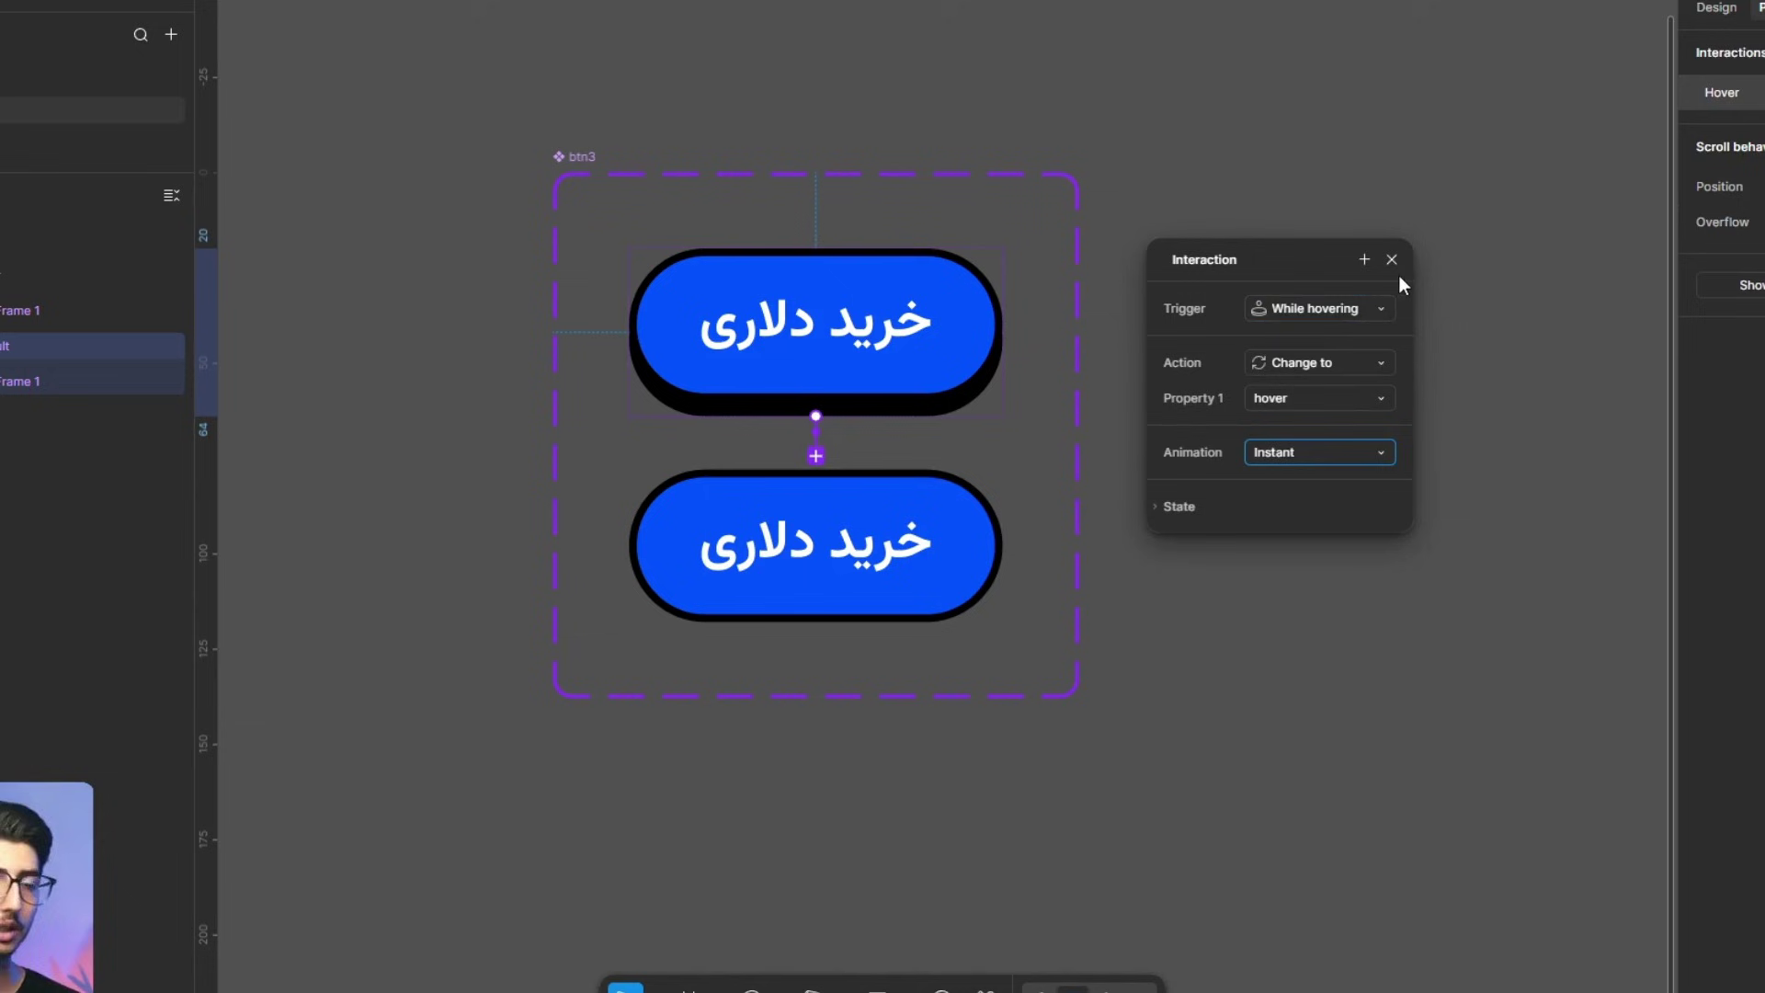
click(1391, 263)
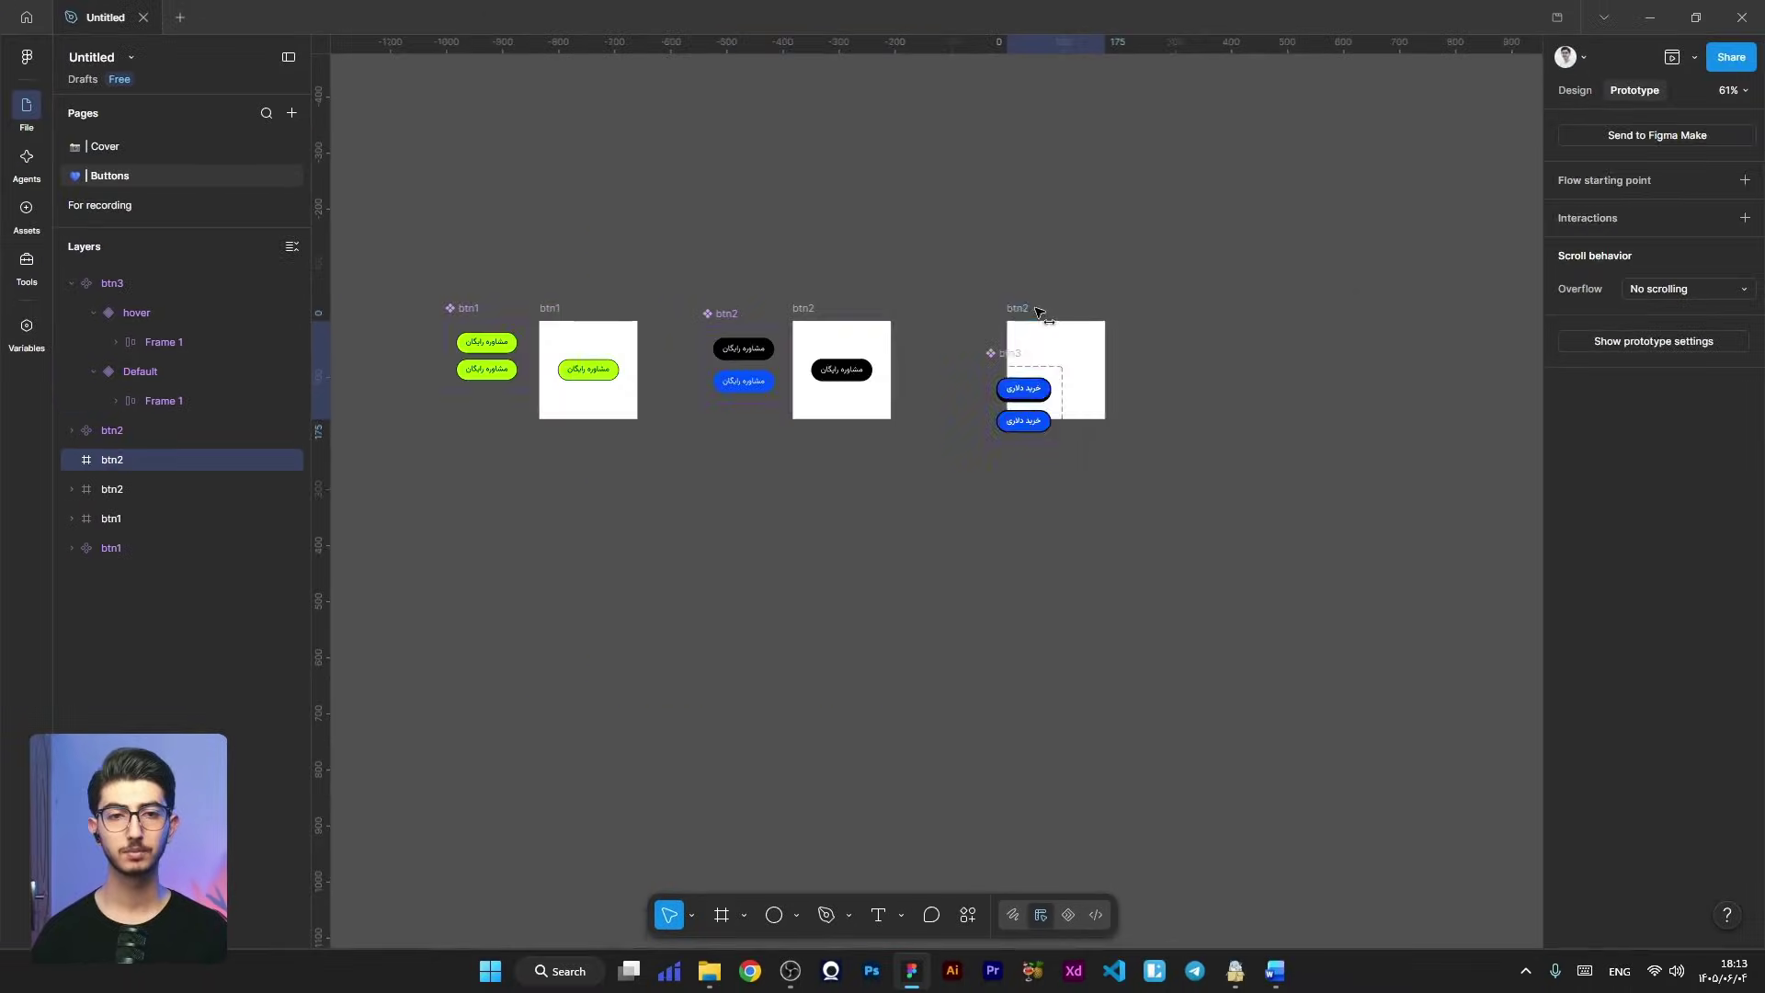
Step: Rename the copied white frame beside the btn3 component set as btn3 and centre a btn3 instance inside it
double_click(1015, 261)
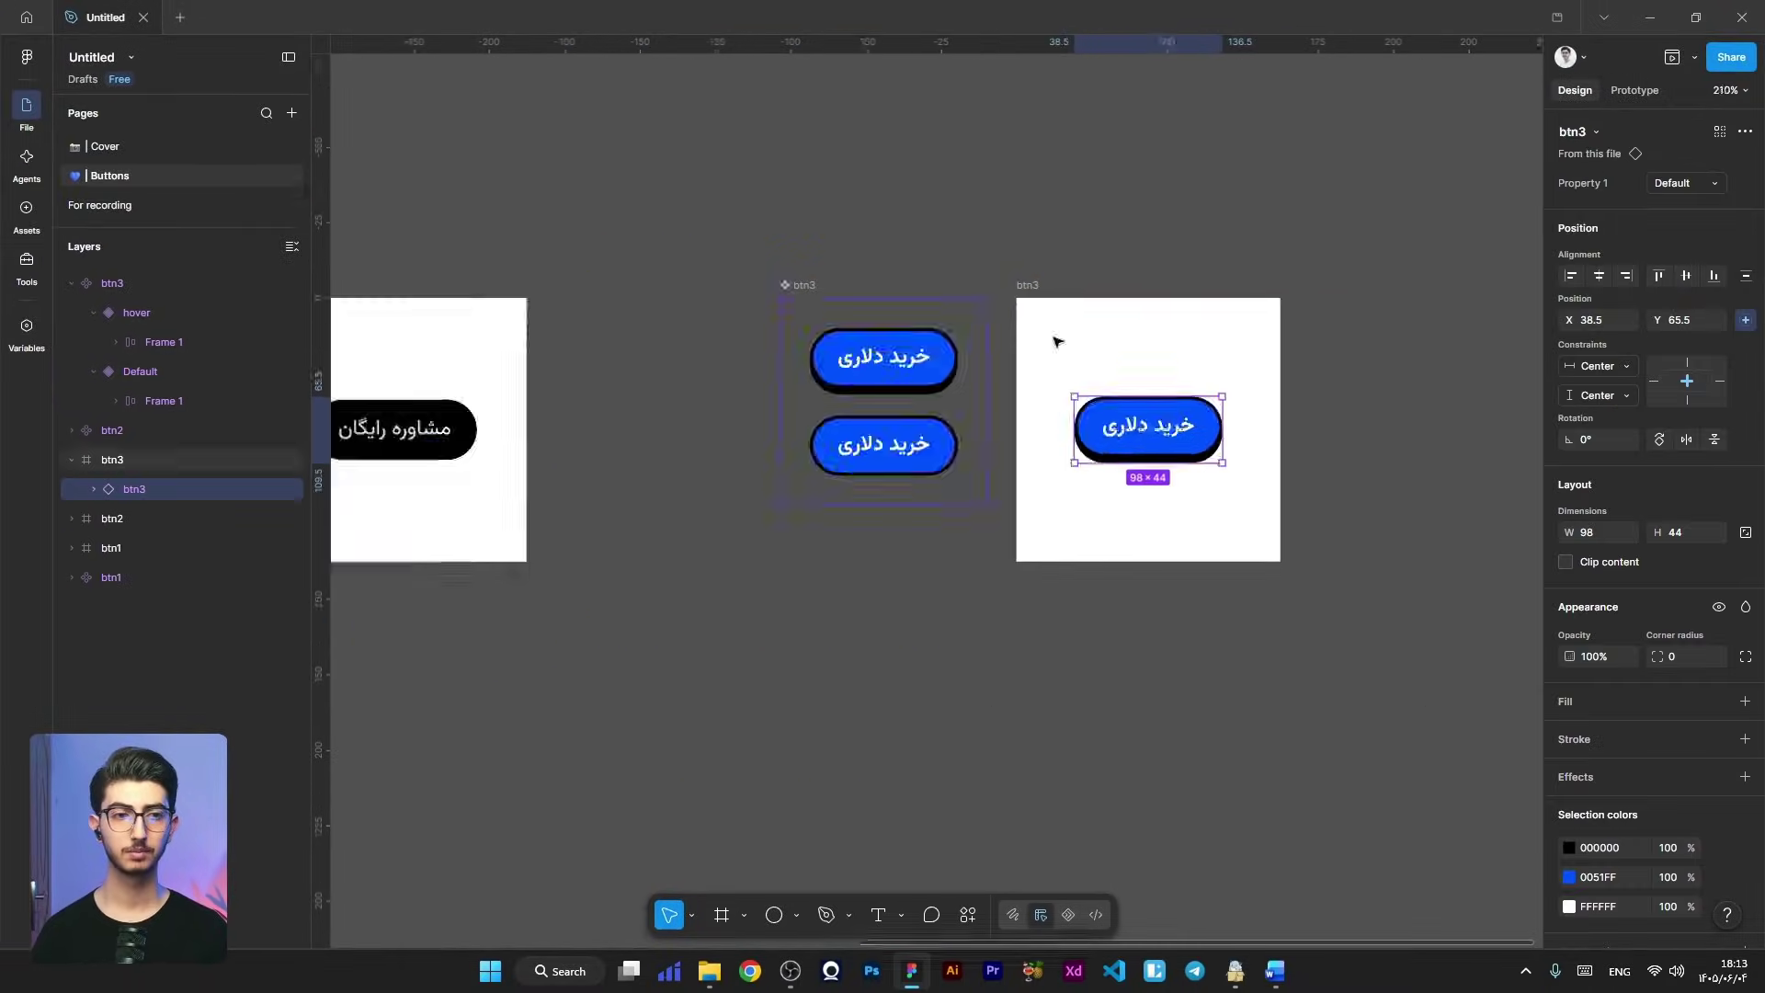
scroll(1056, 334, up, 3)
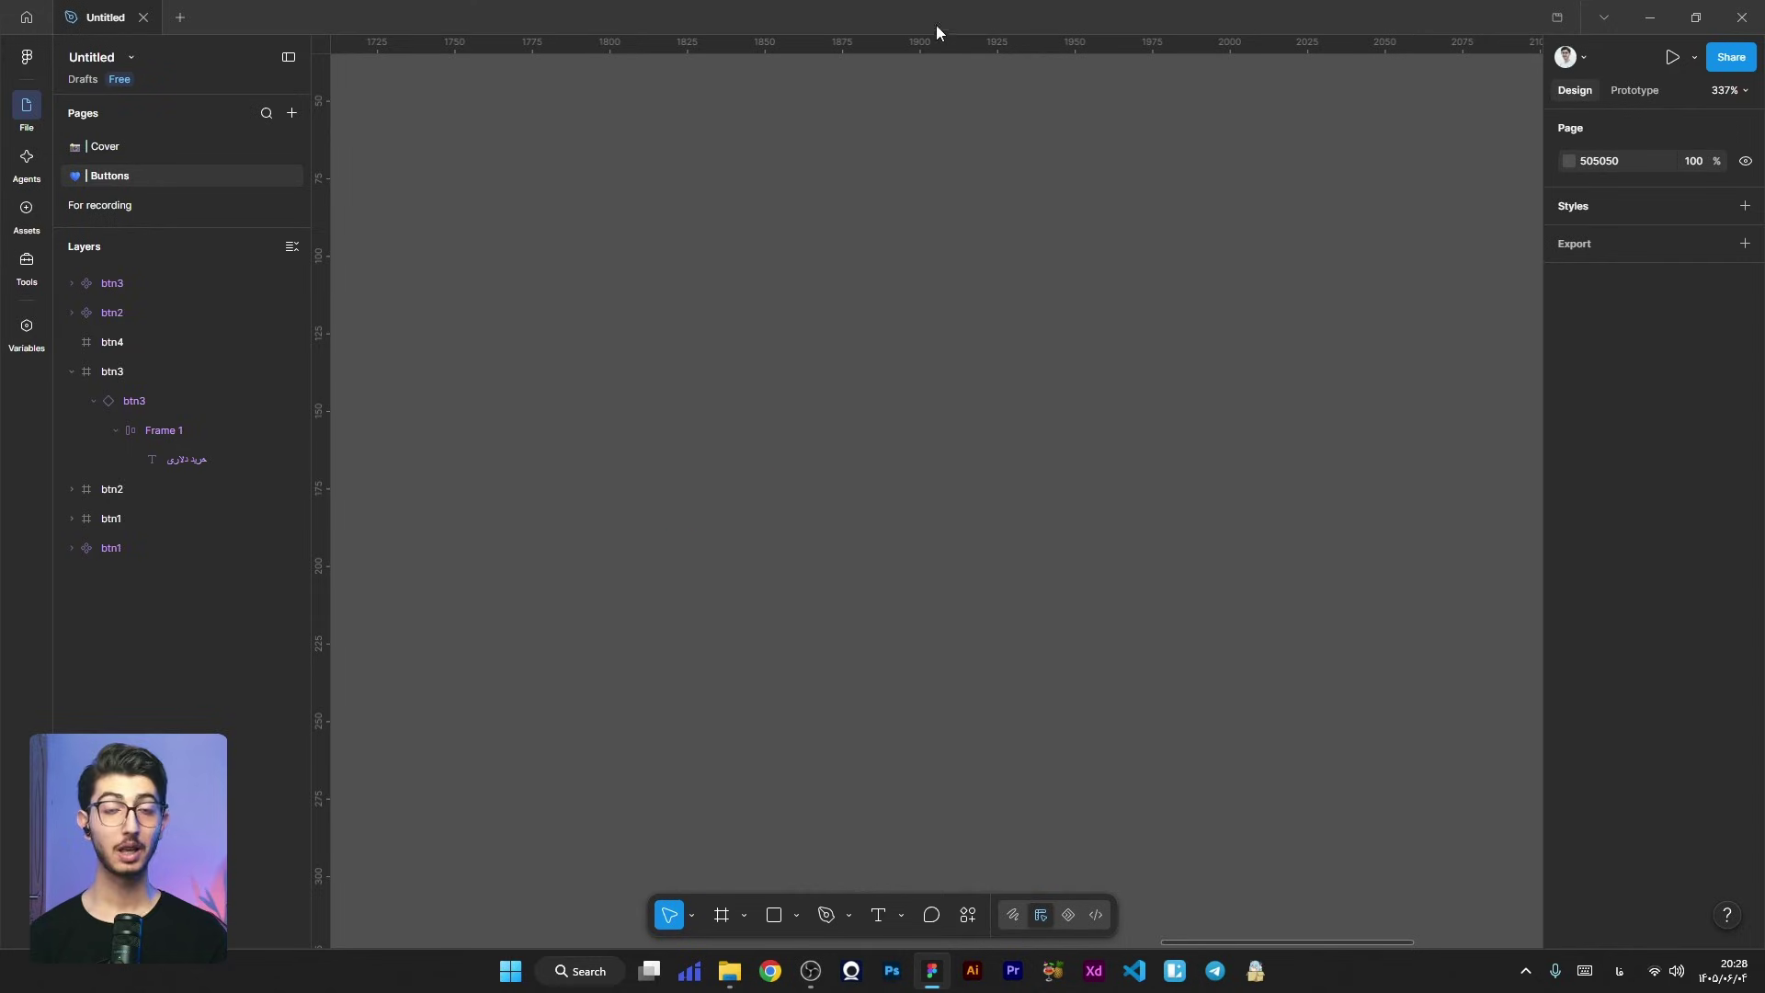
Step: Add the text تماس با ما on the empty canvas and colour it black (000000)
key(t)
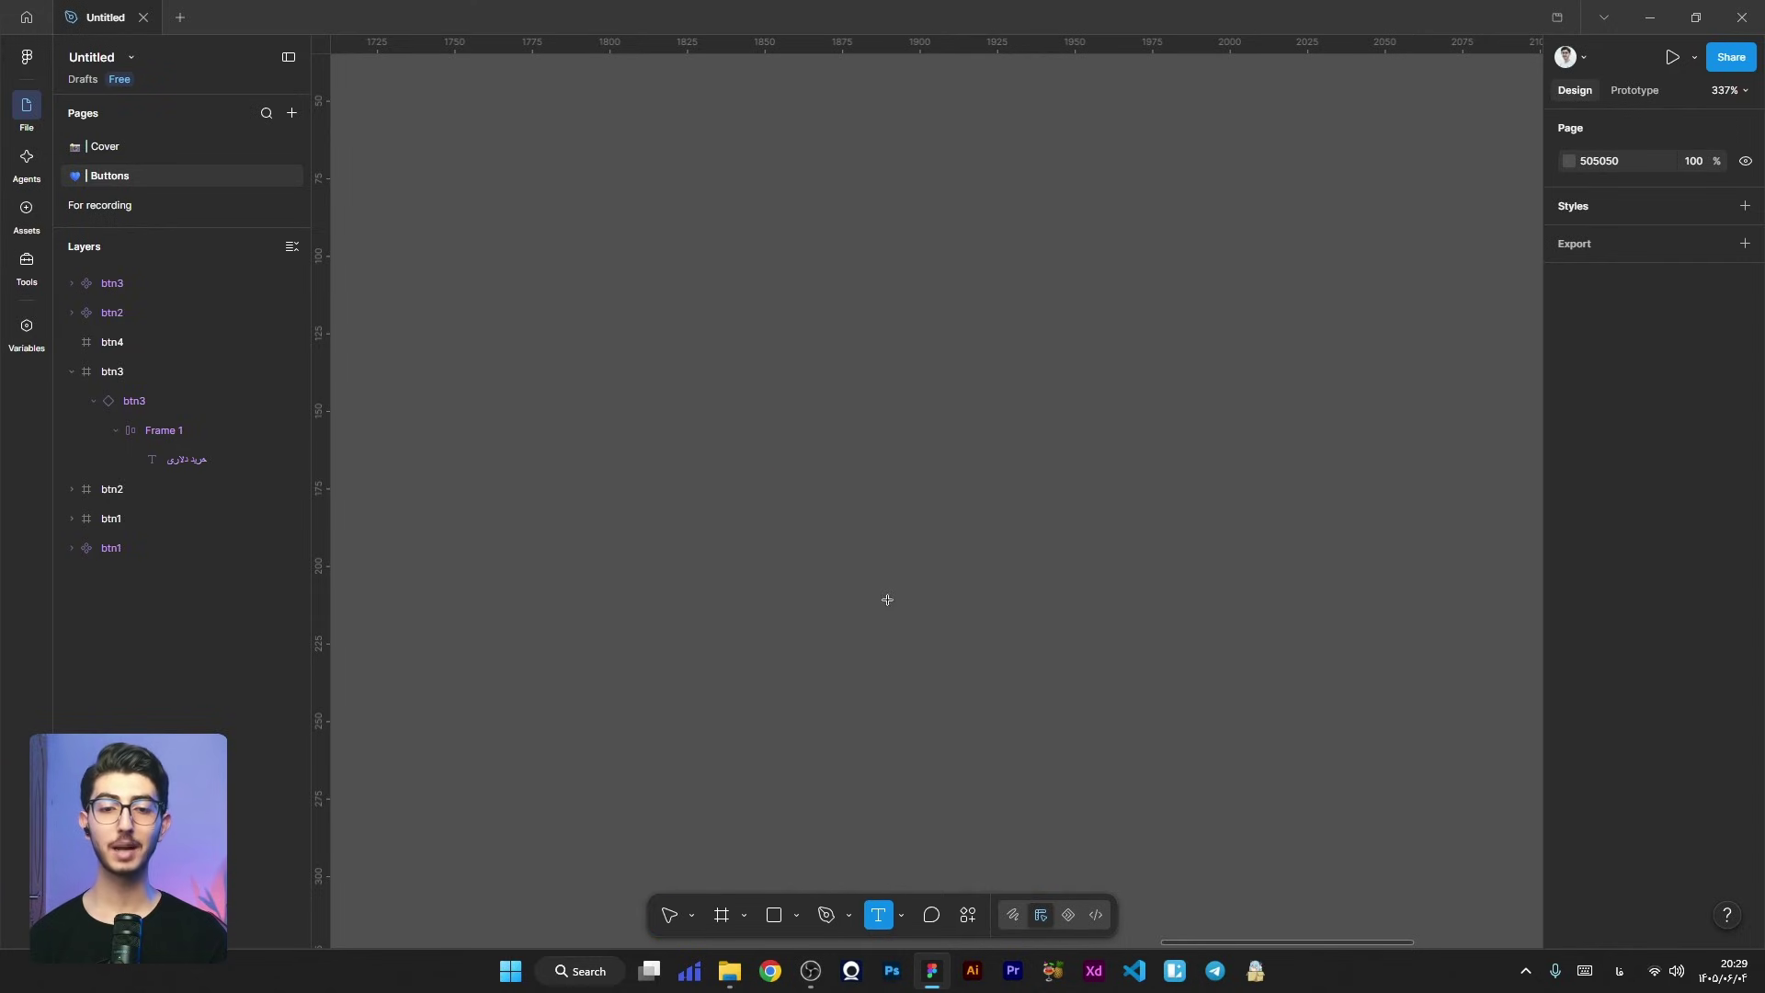
click(900, 437)
text(تماس با ما)
key(ctrl+a)
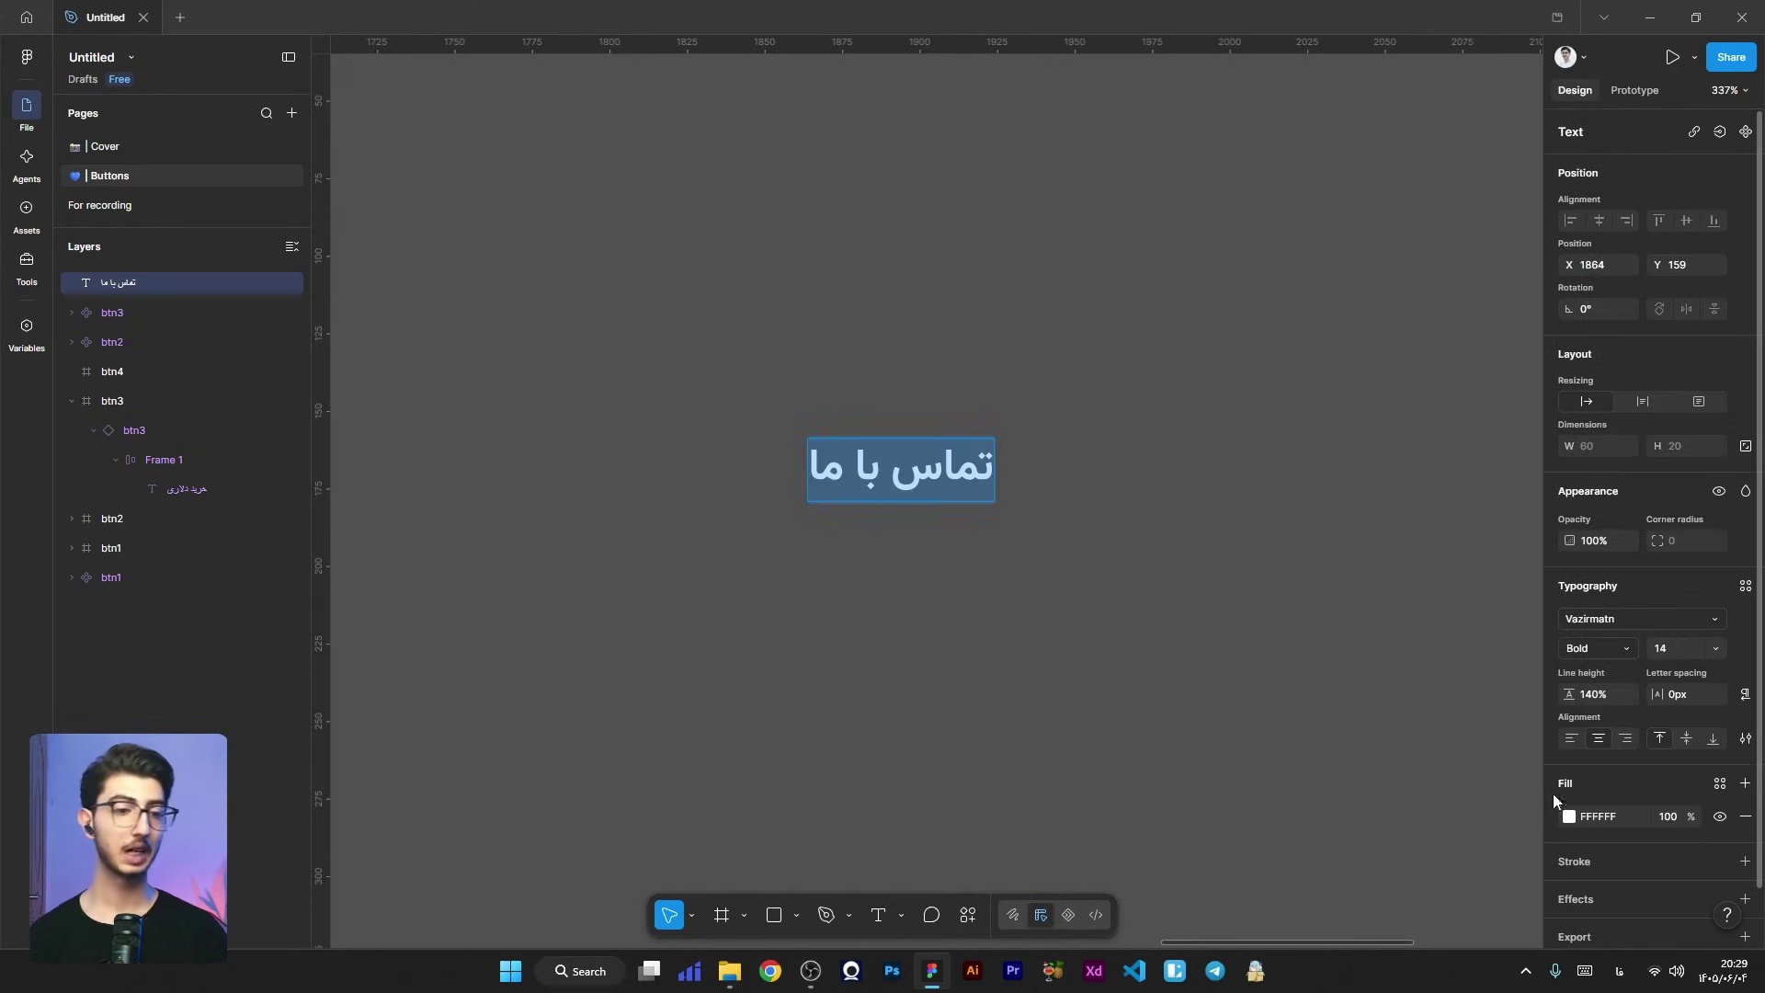
click(1566, 818)
drag(1476, 699, 1336, 761)
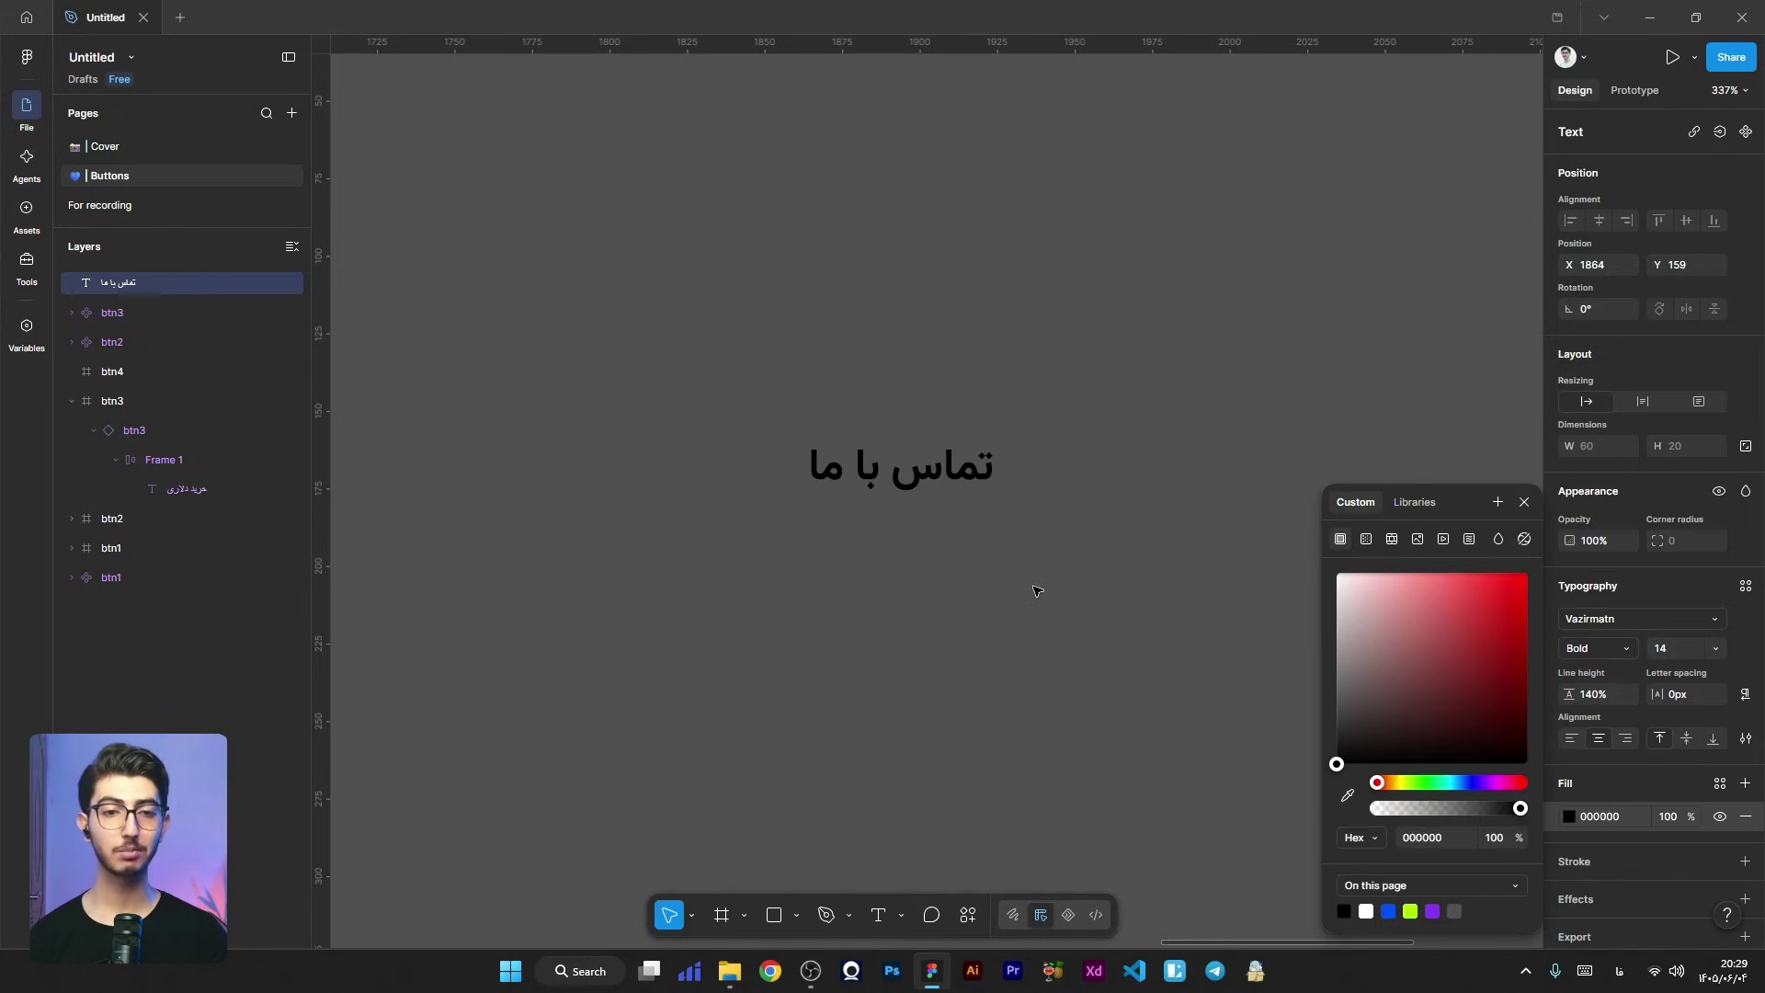
key(Escape)
Step: Wrap the text in an auto layout frame with 16 horizontal and 8 vertical padding
right_click(964, 458)
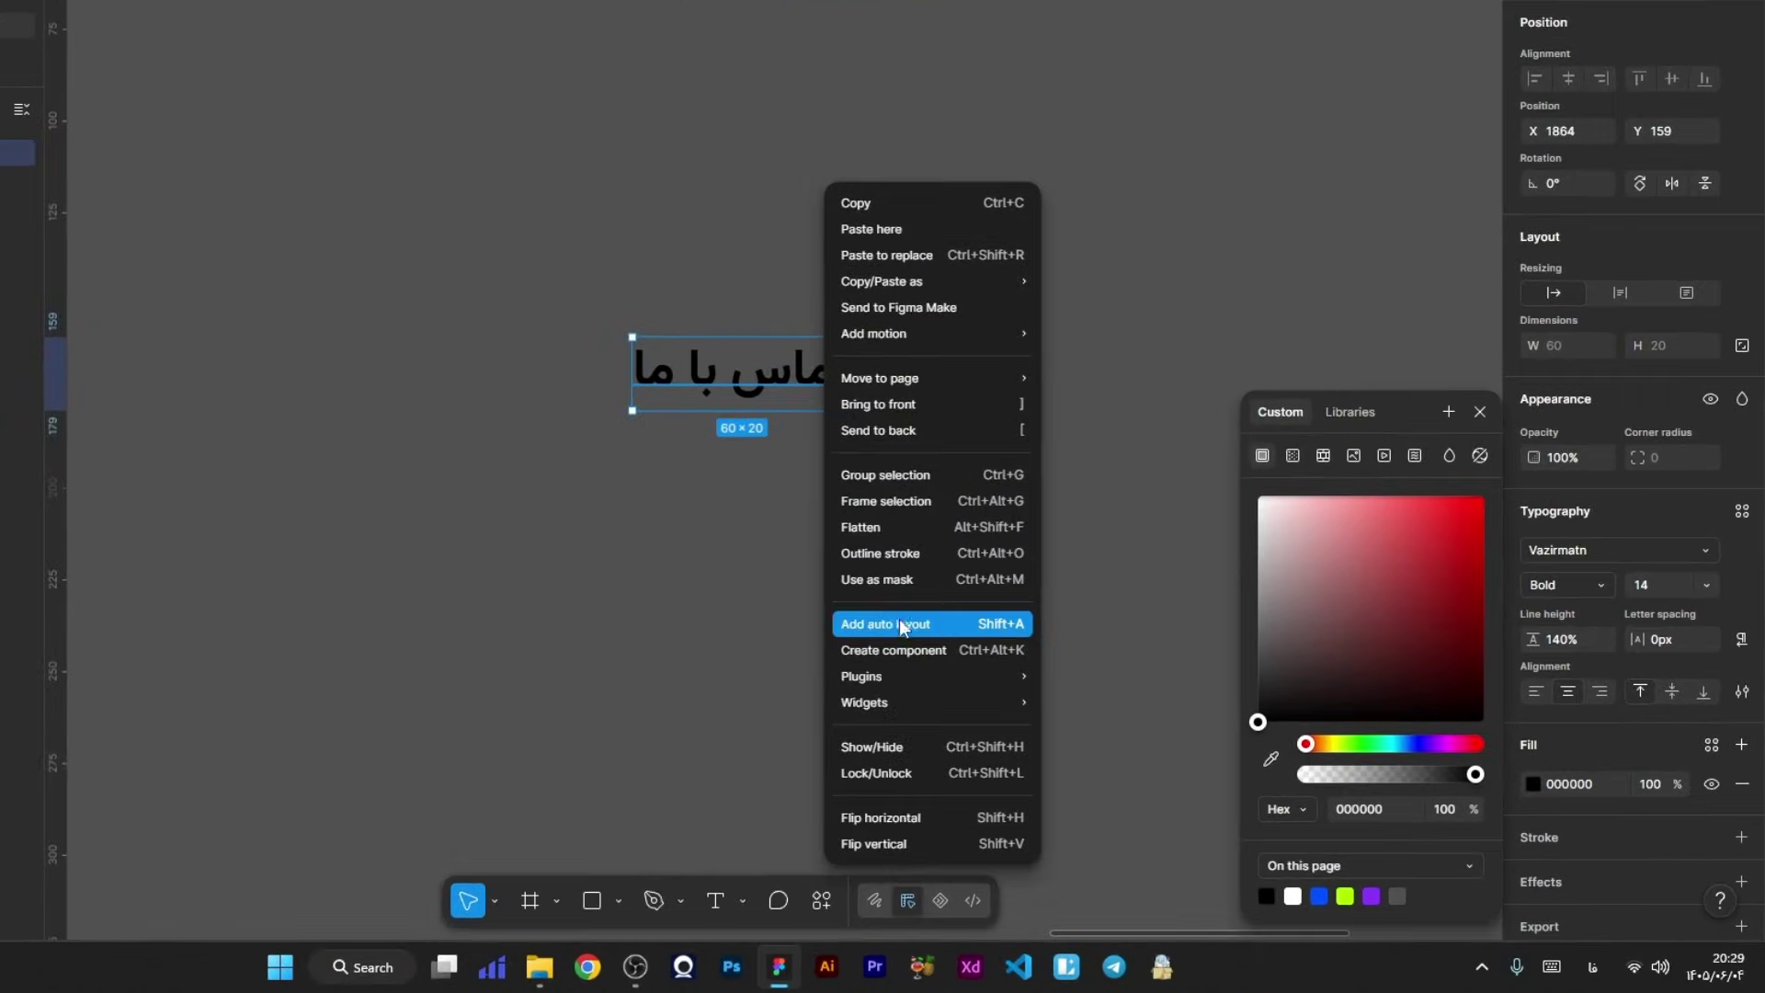
click(914, 625)
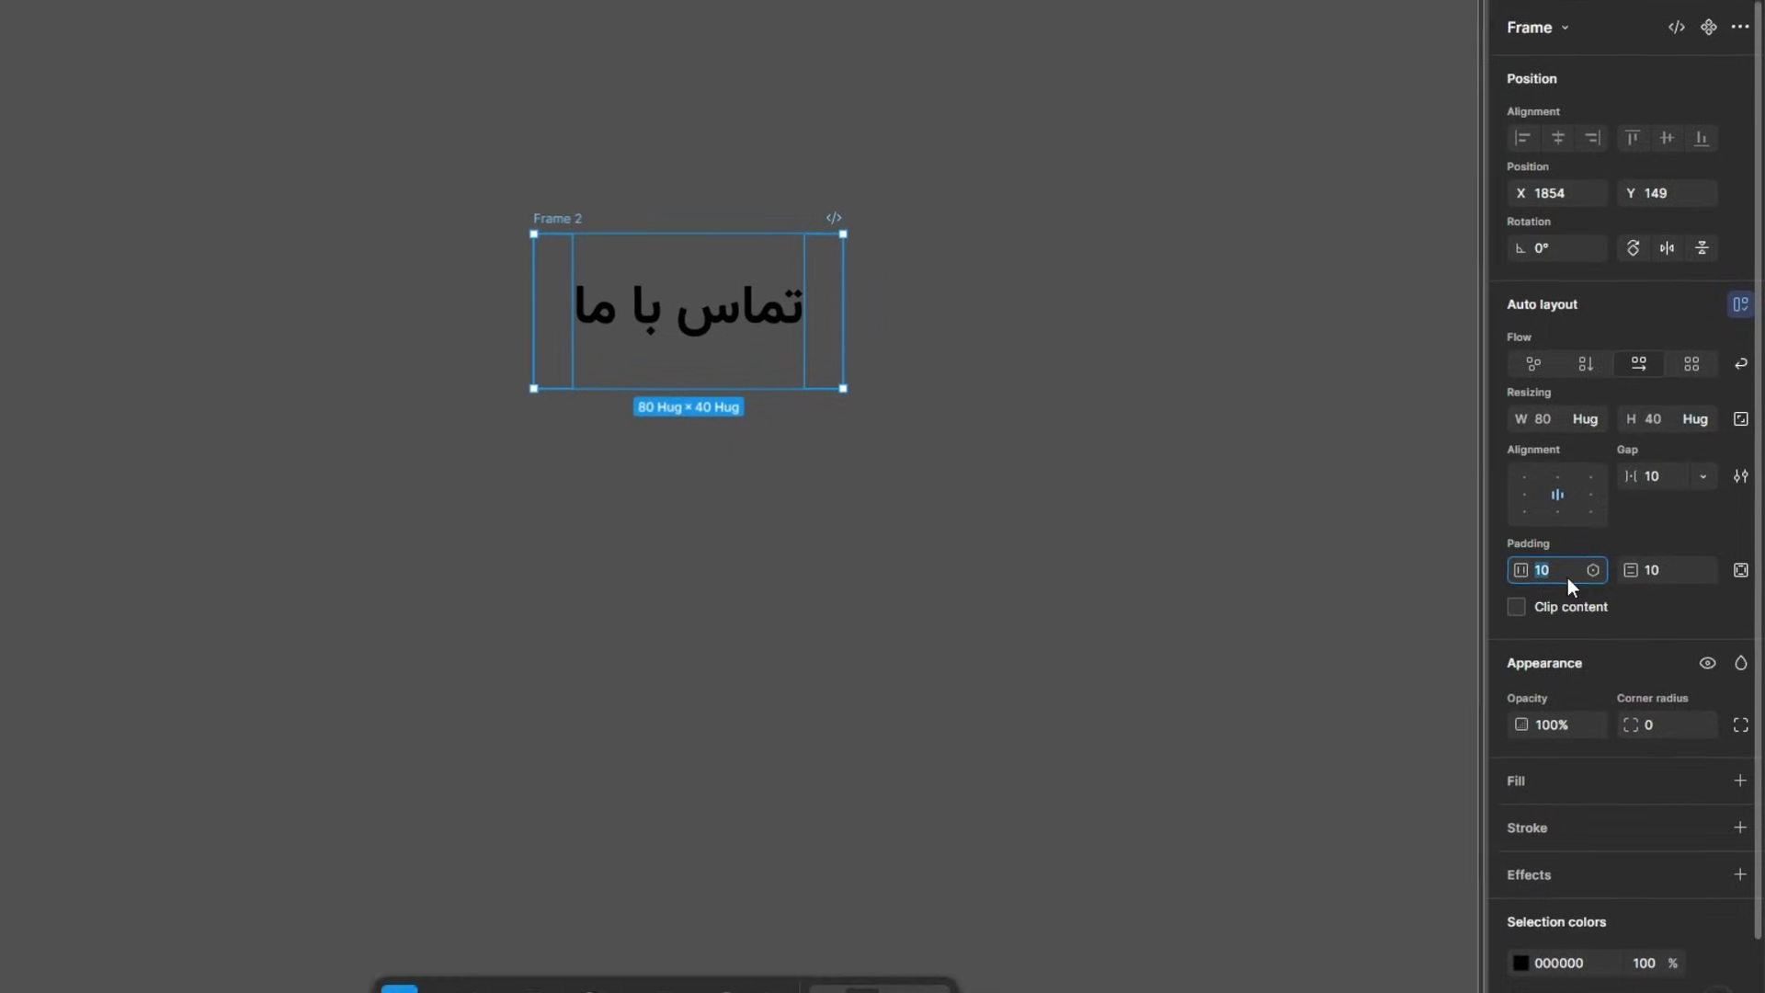
click(1553, 501)
text(16)
click(1664, 585)
text(8)
key(Return)
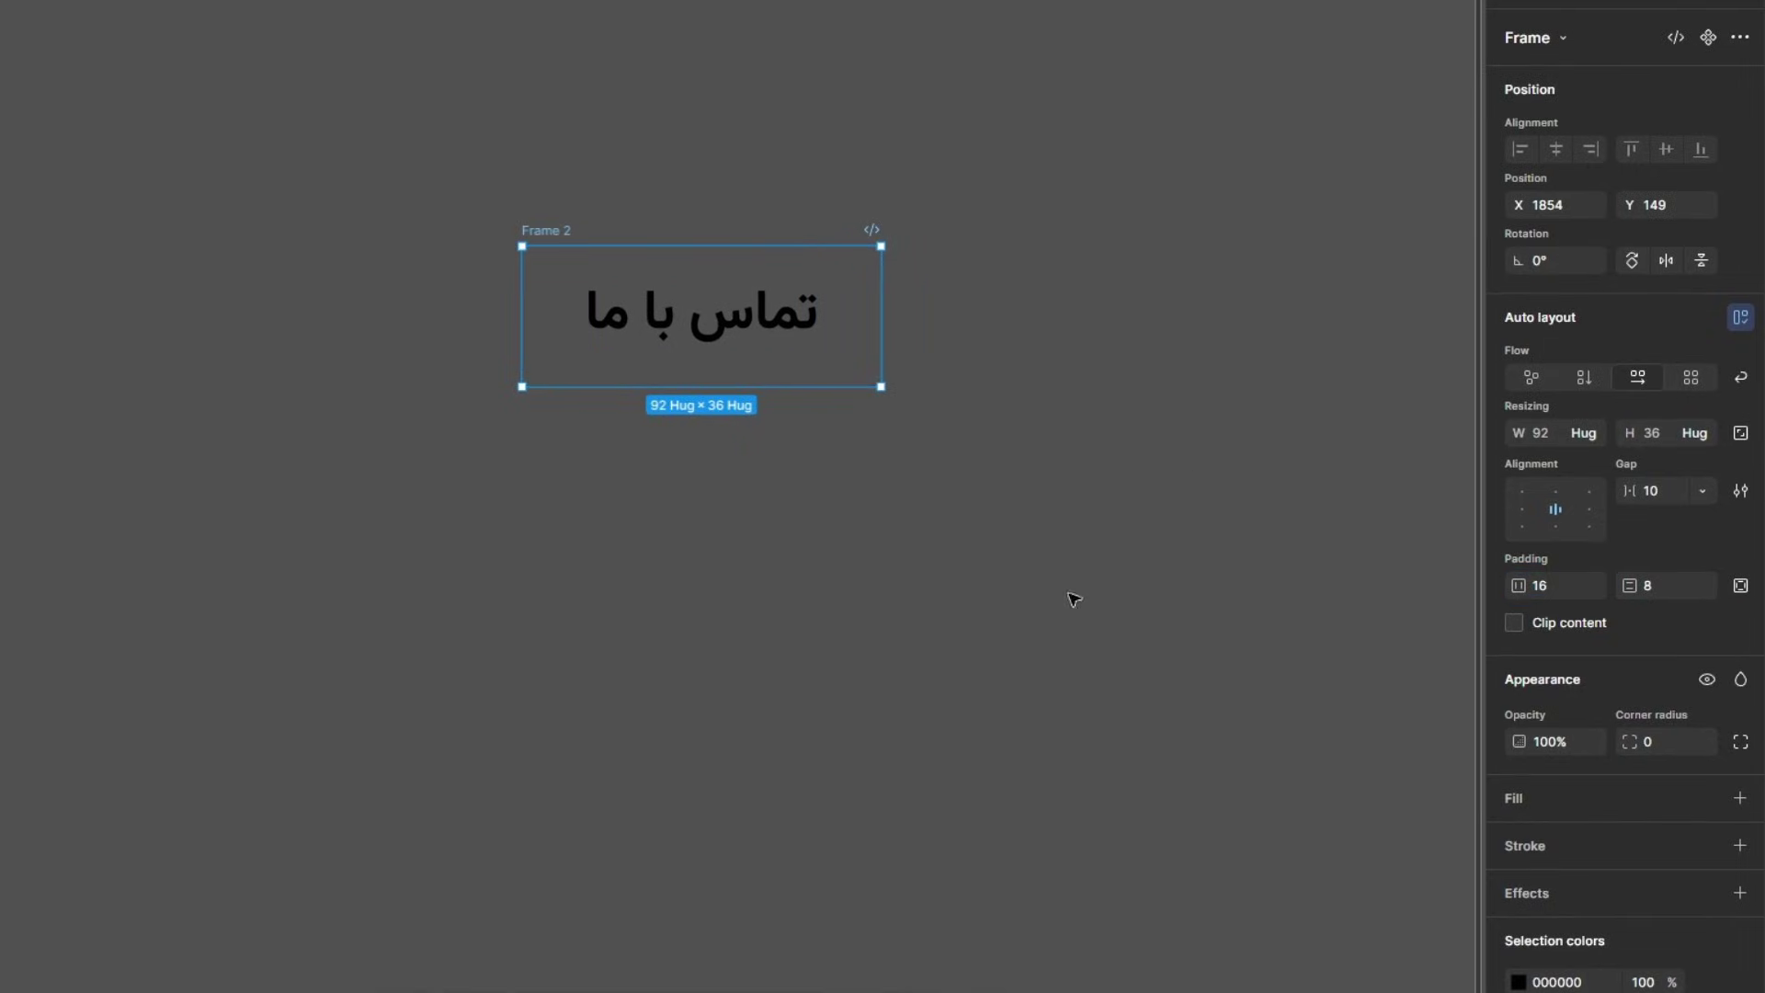
Step: Draw a thin rectangle about 90 wide inside the auto layout frame and set its height to 2
click(615, 961)
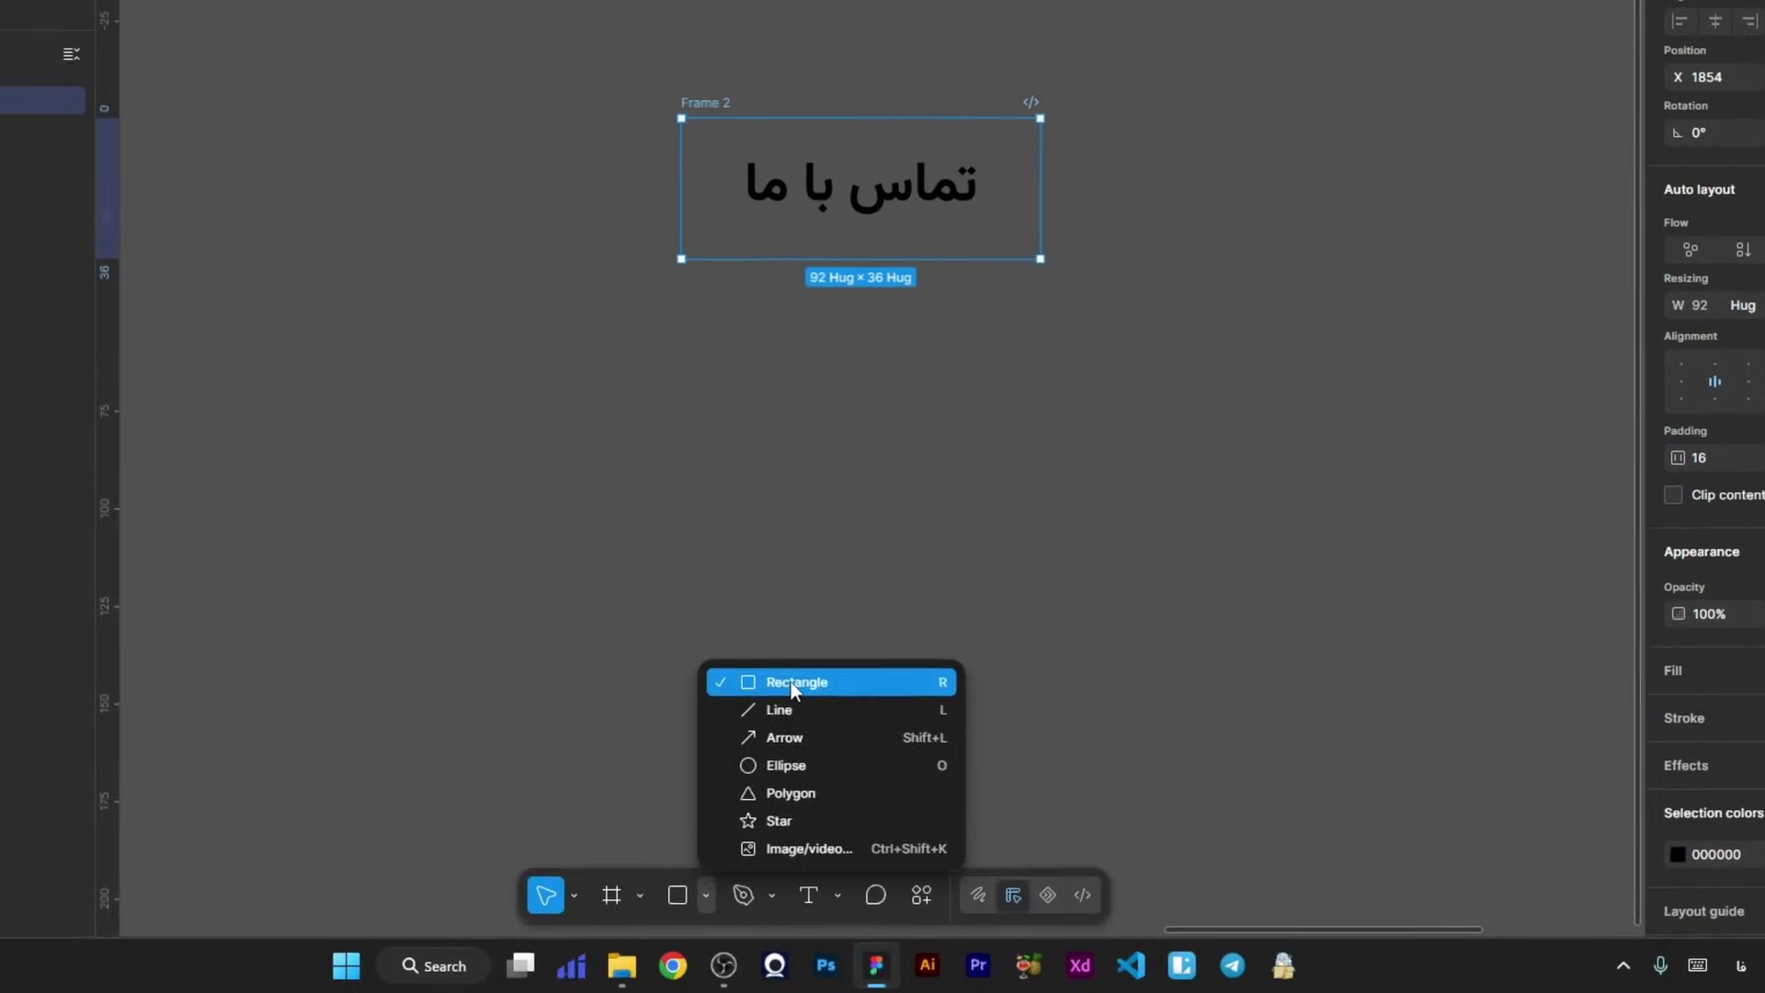
click(790, 681)
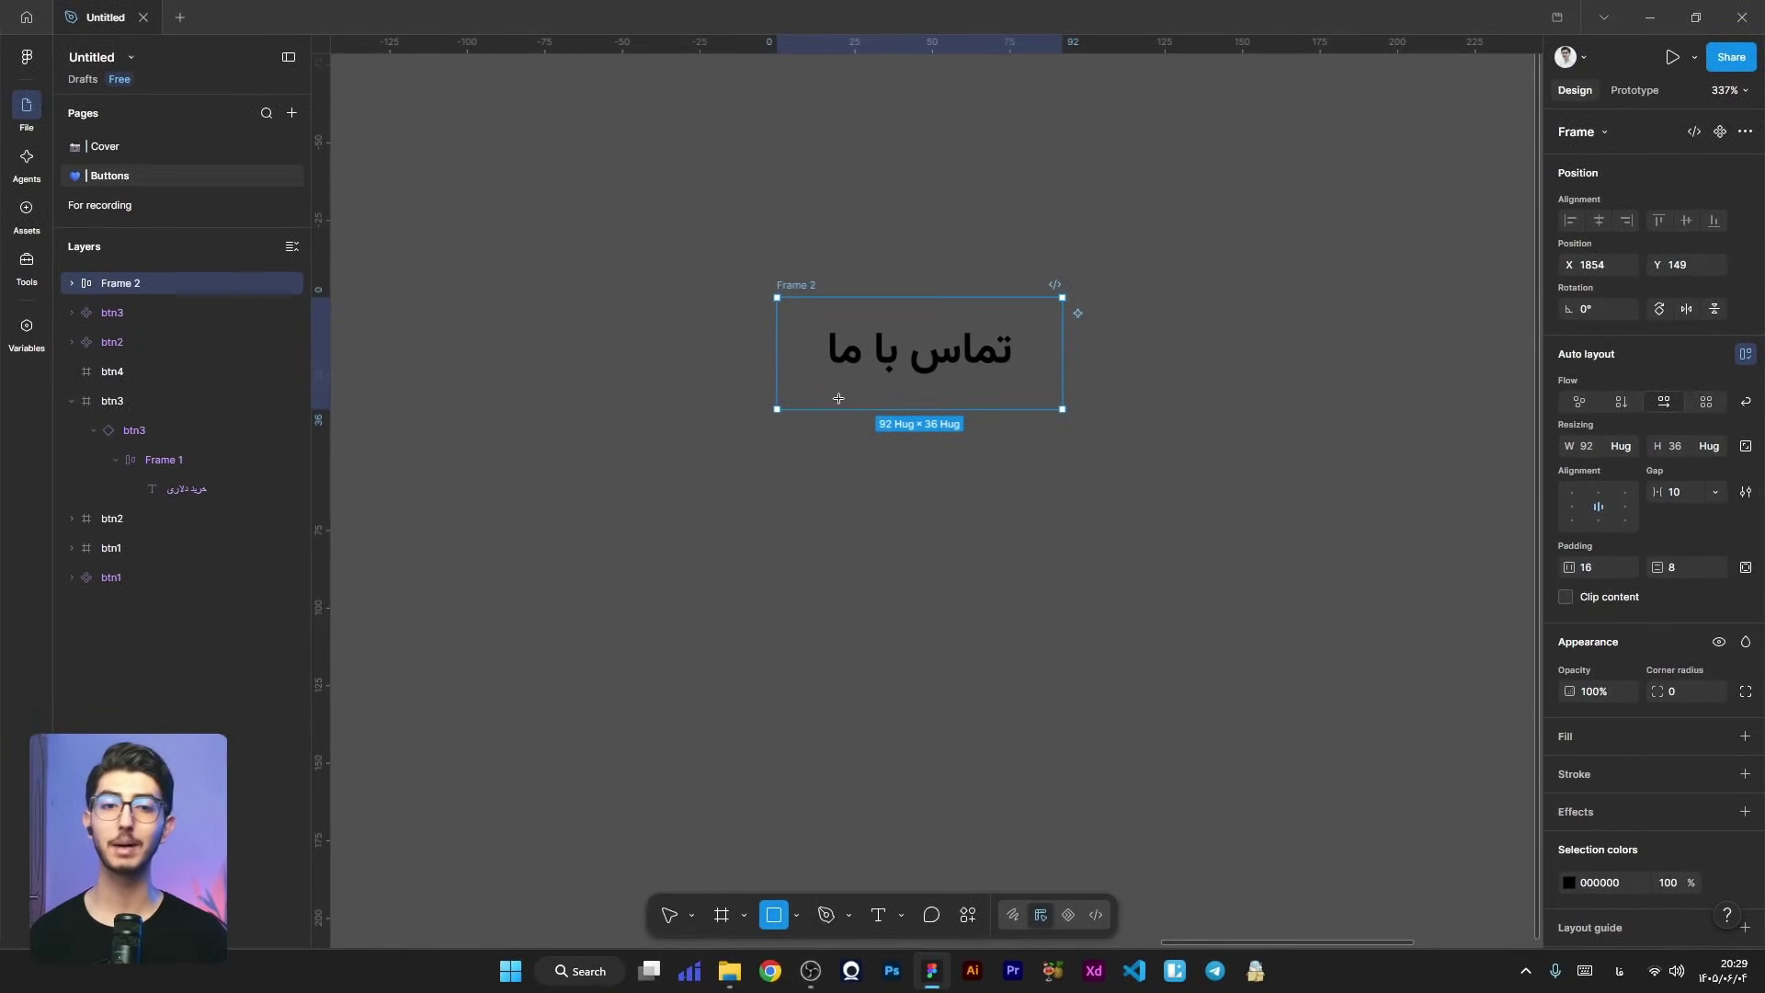
drag(829, 392, 1104, 399)
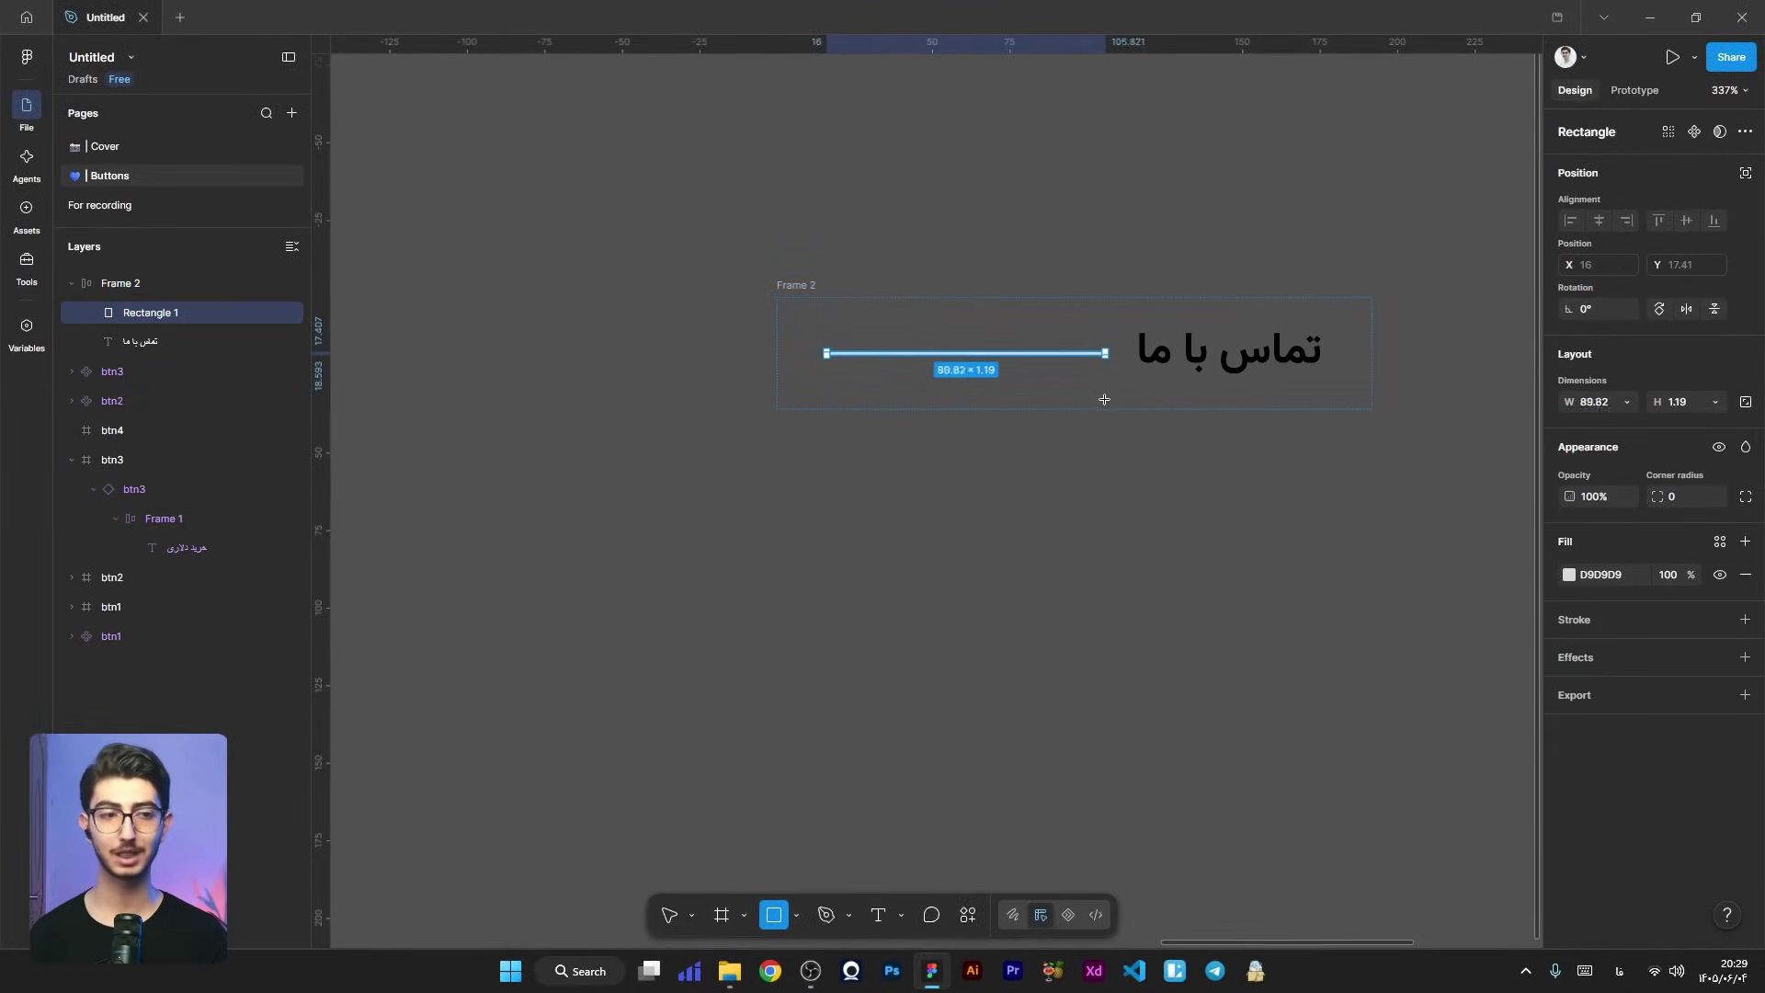
text(2)
key(Return)
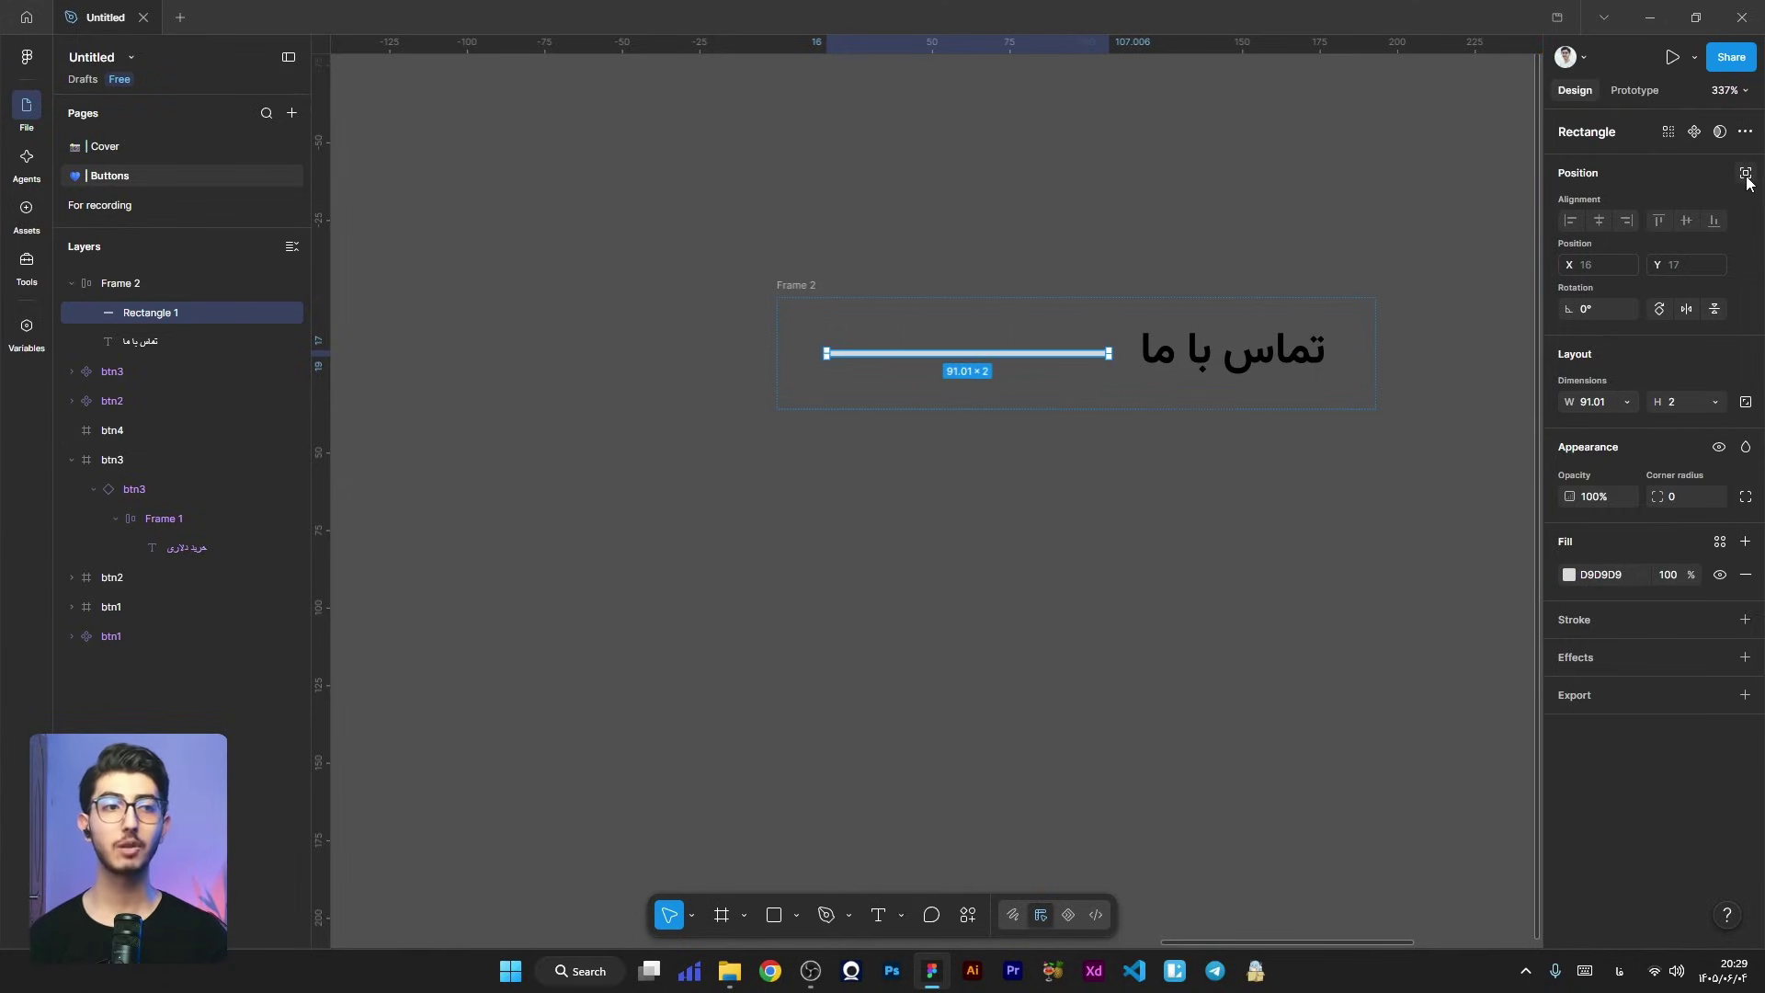
Step: Make the thin rectangle ignore auto layout and fit it along the frame's bottom edge at X 0, Y 34, 92 wide
click(1745, 174)
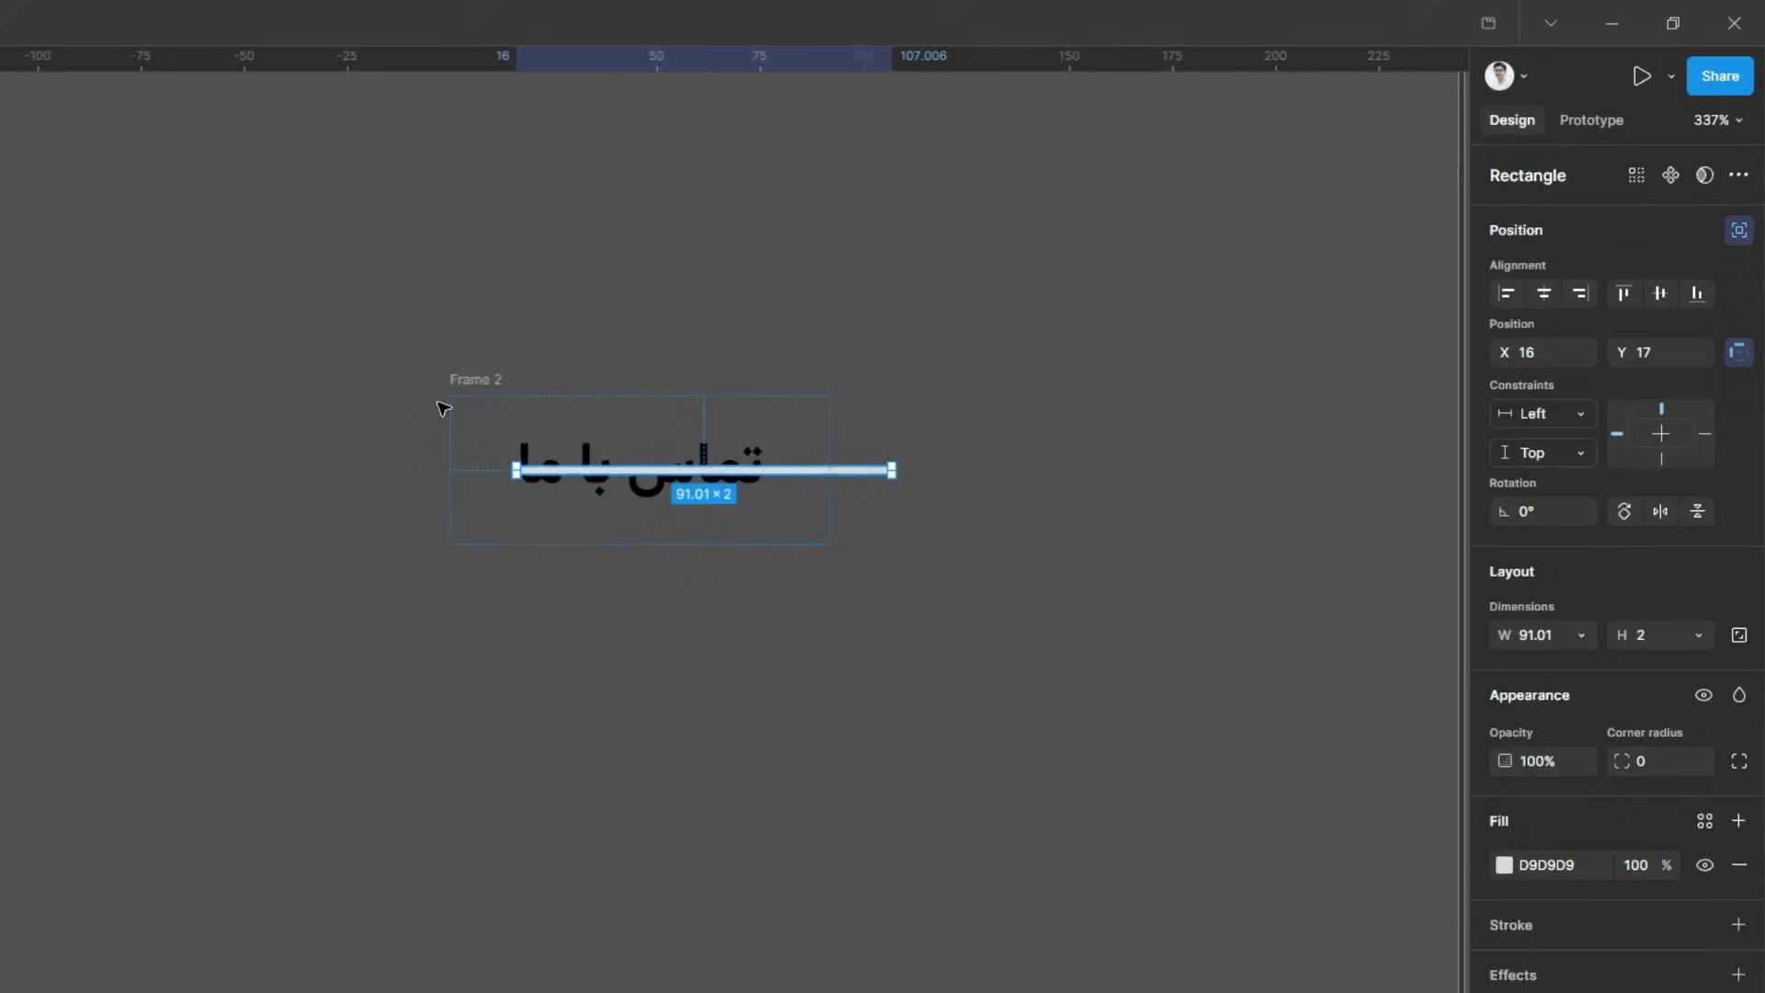
scroll(442, 407, up, 5)
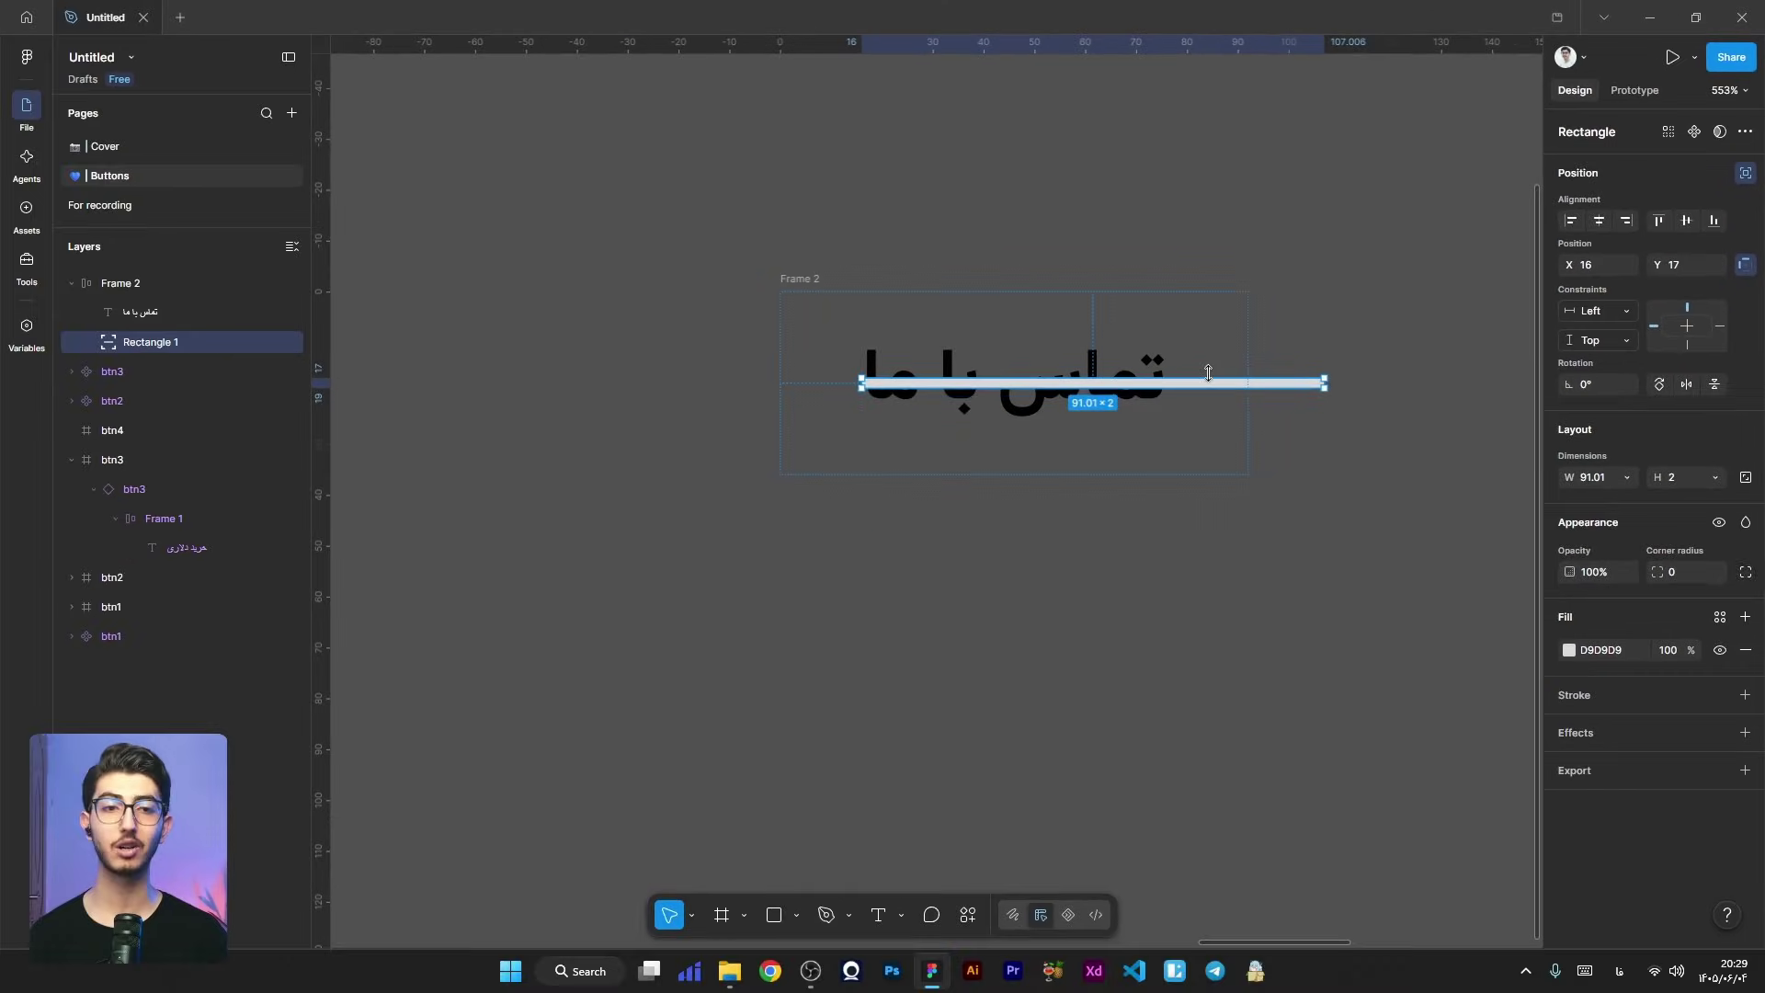
drag(1200, 387, 1171, 472)
scroll(1162, 467, up, 5)
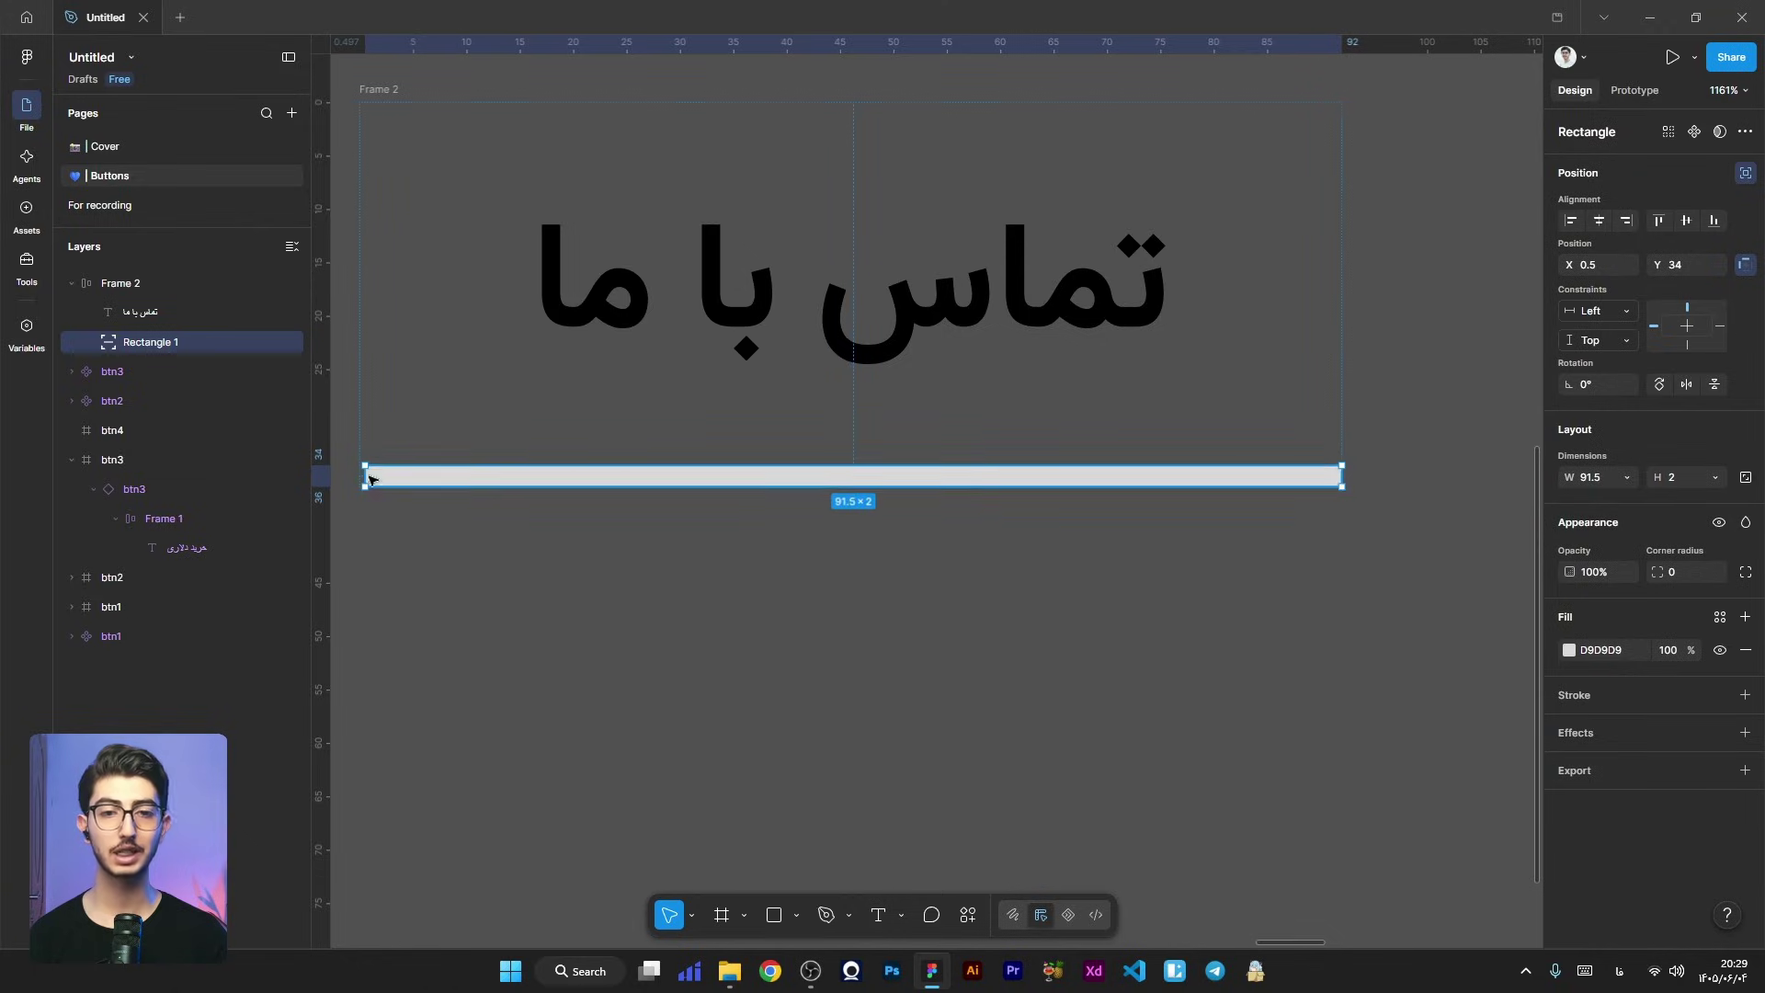
scroll(368, 478, up, 1)
drag(363, 475, 357, 476)
scroll(748, 447, down, 3)
scroll(735, 452, up, 1)
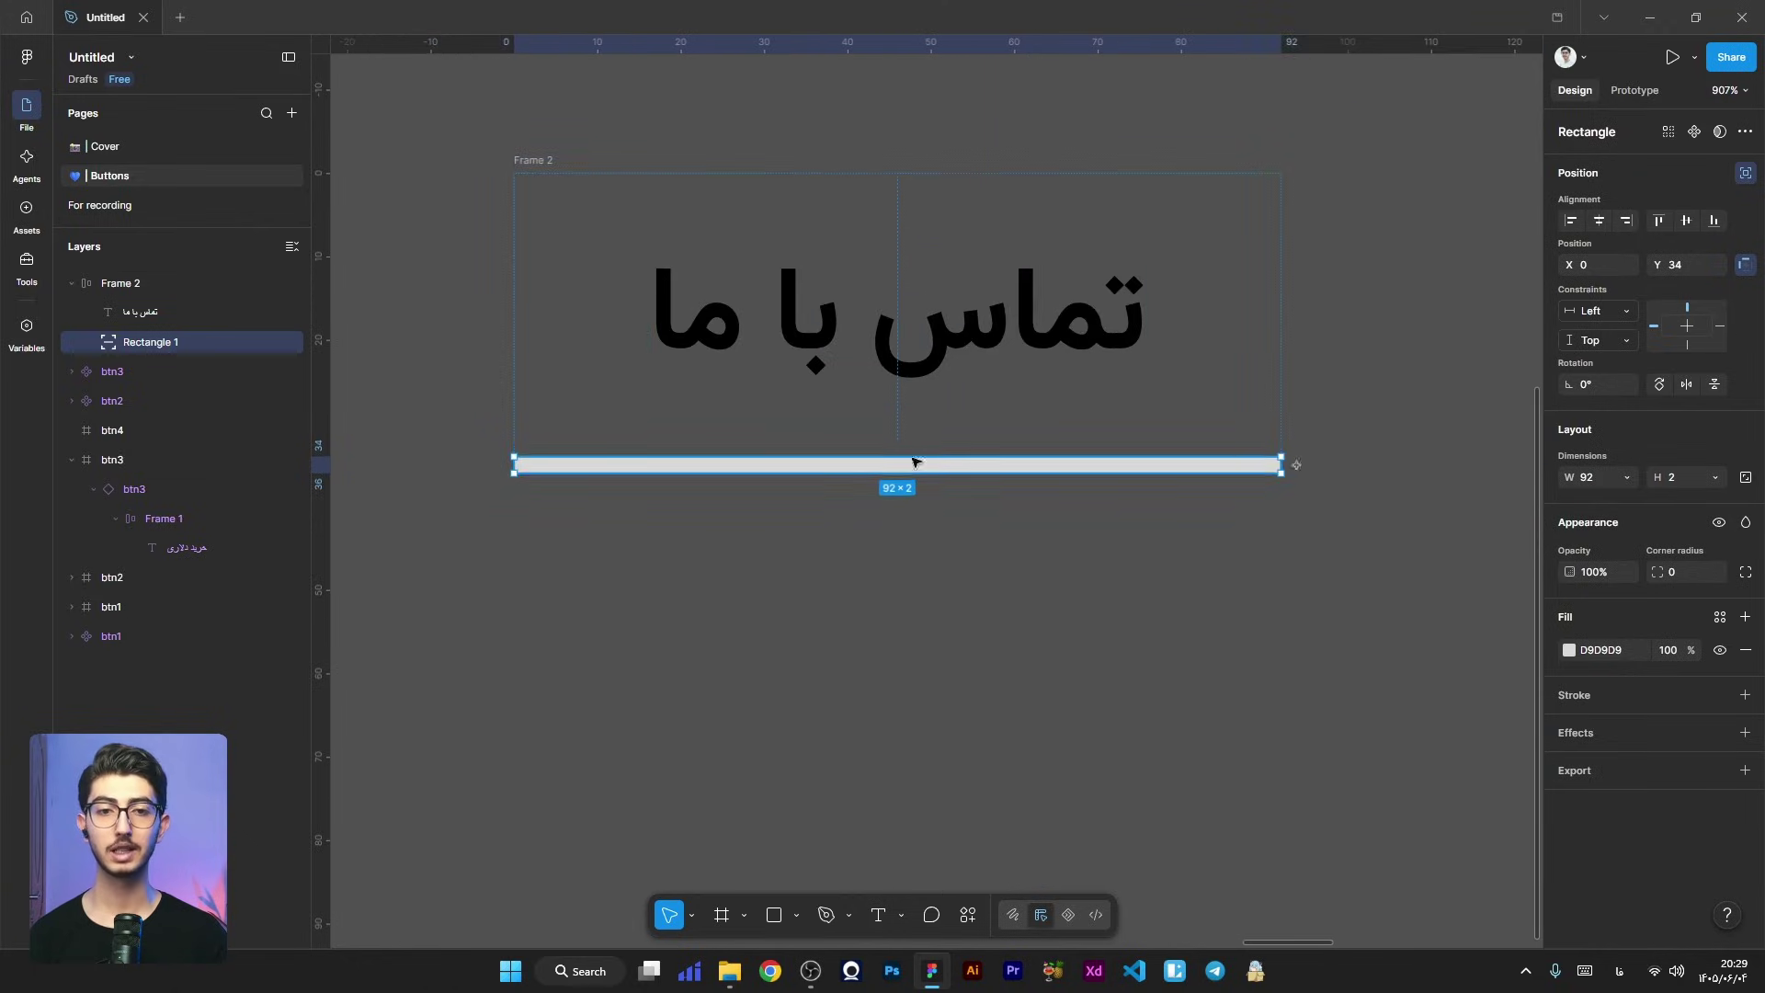
scroll(914, 462, up, 1)
scroll(1094, 460, down, 2)
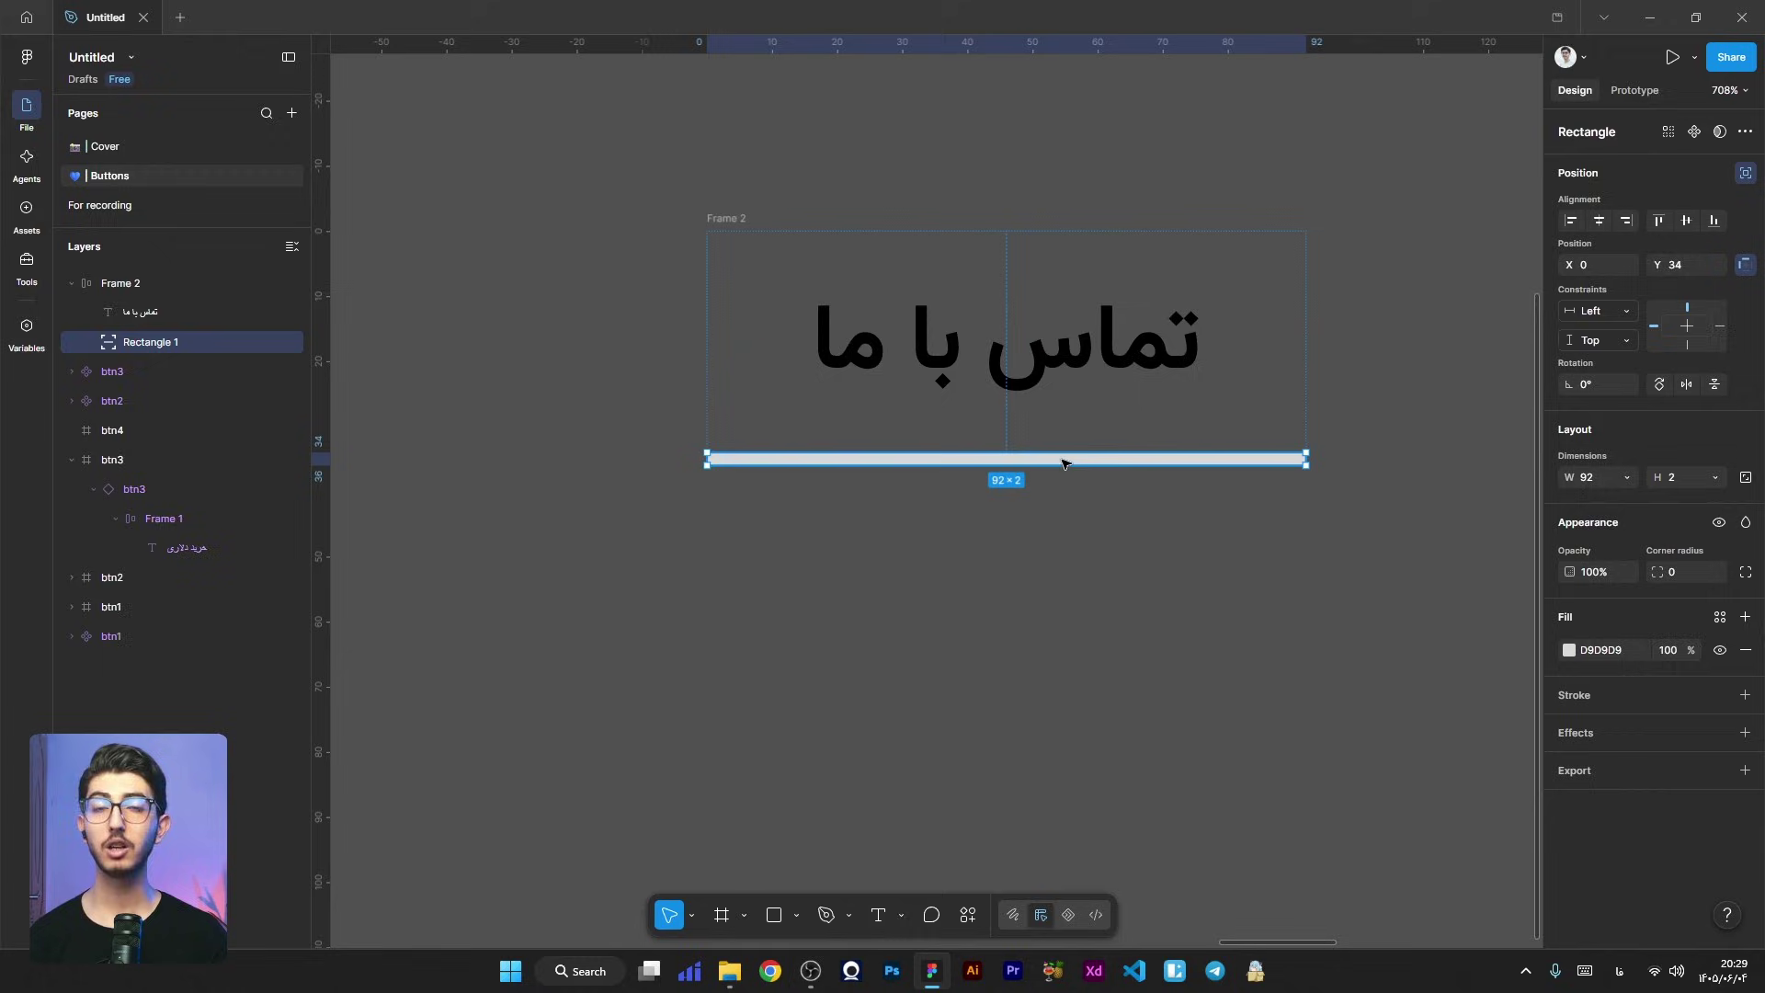
Step: Change the underline rectangle's fill to black (000000)
click(1569, 650)
drag(1416, 675, 1244, 853)
click(1120, 764)
scroll(1158, 522, down, 2)
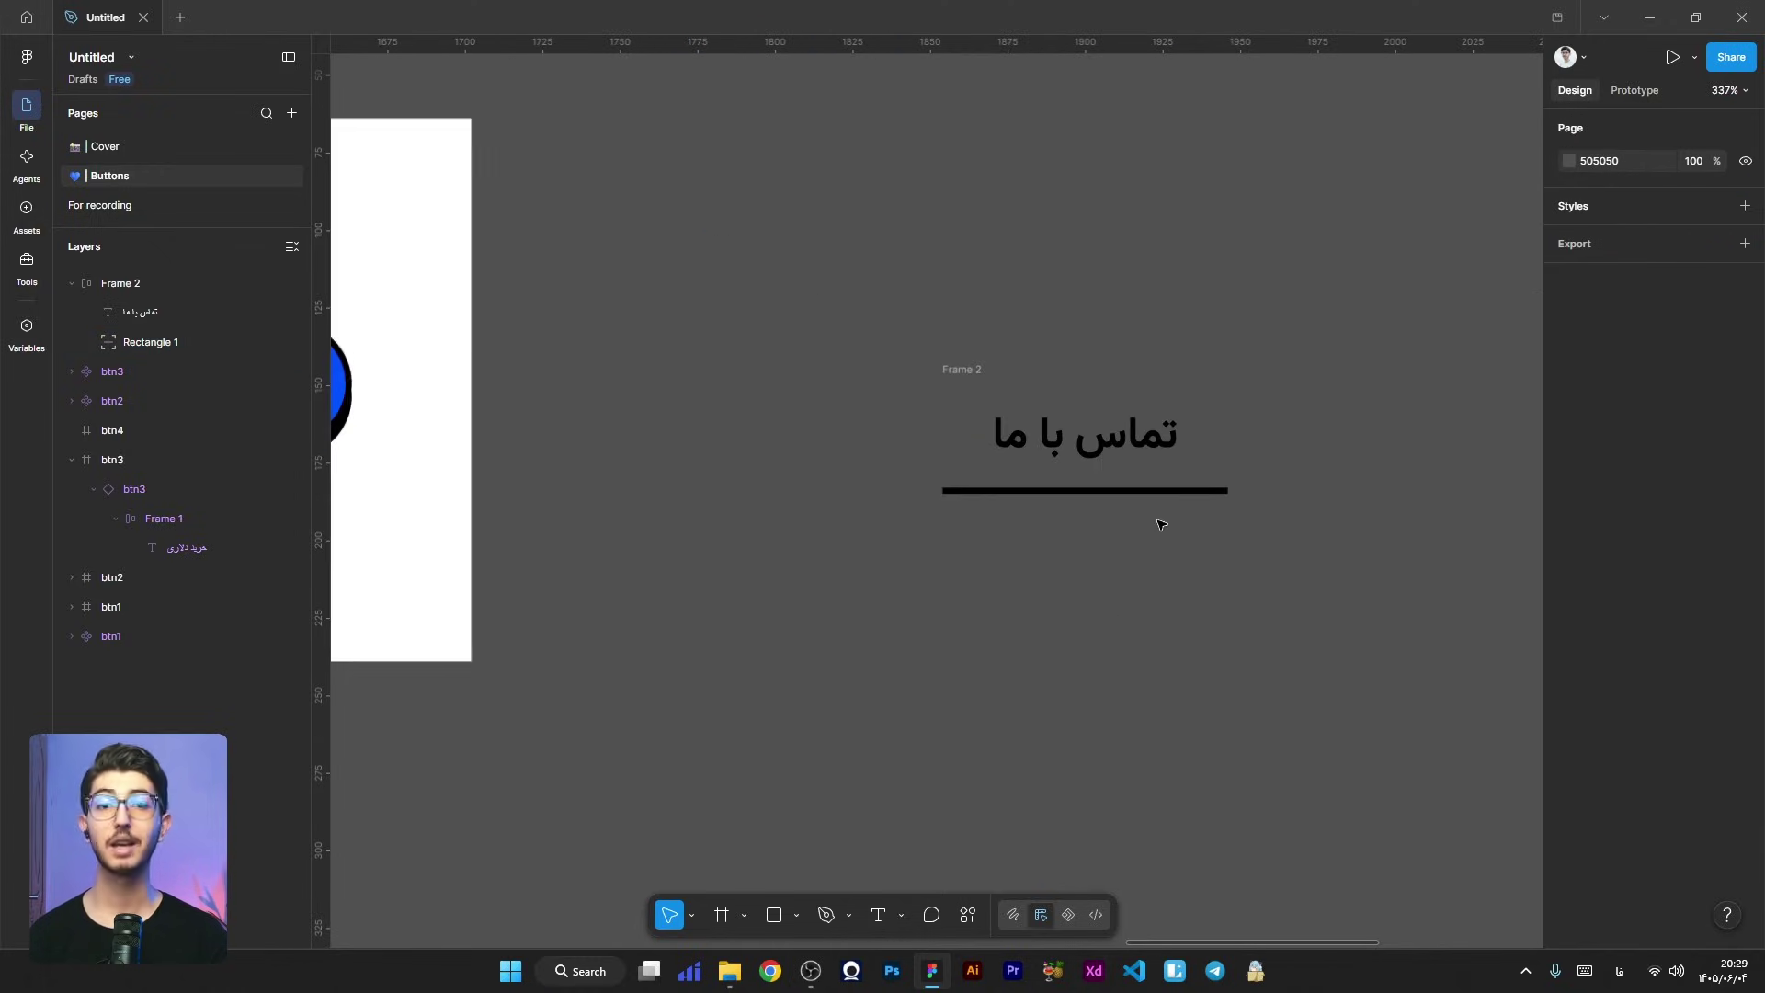
Step: Duplicate the underlined text frame directly below and stretch the copy's line upward to 92 × 36 so it fills the frame
click(969, 470)
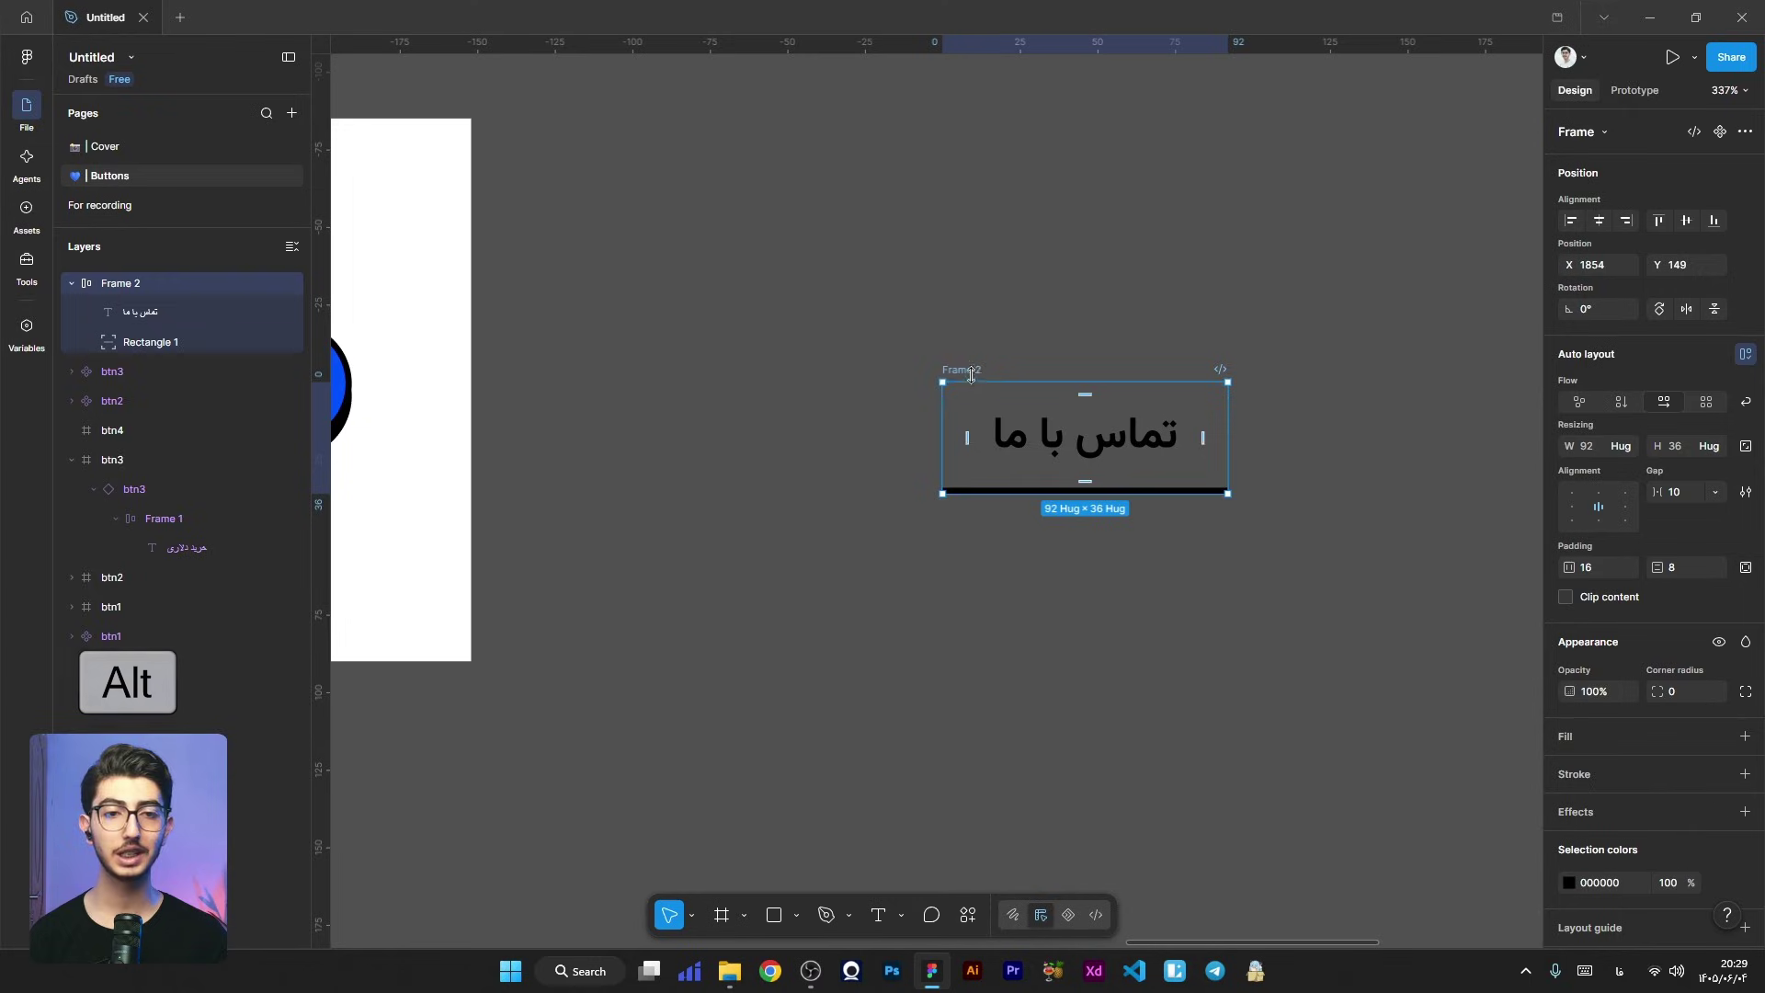
drag(976, 370, 965, 526)
scroll(1127, 636, up, 5)
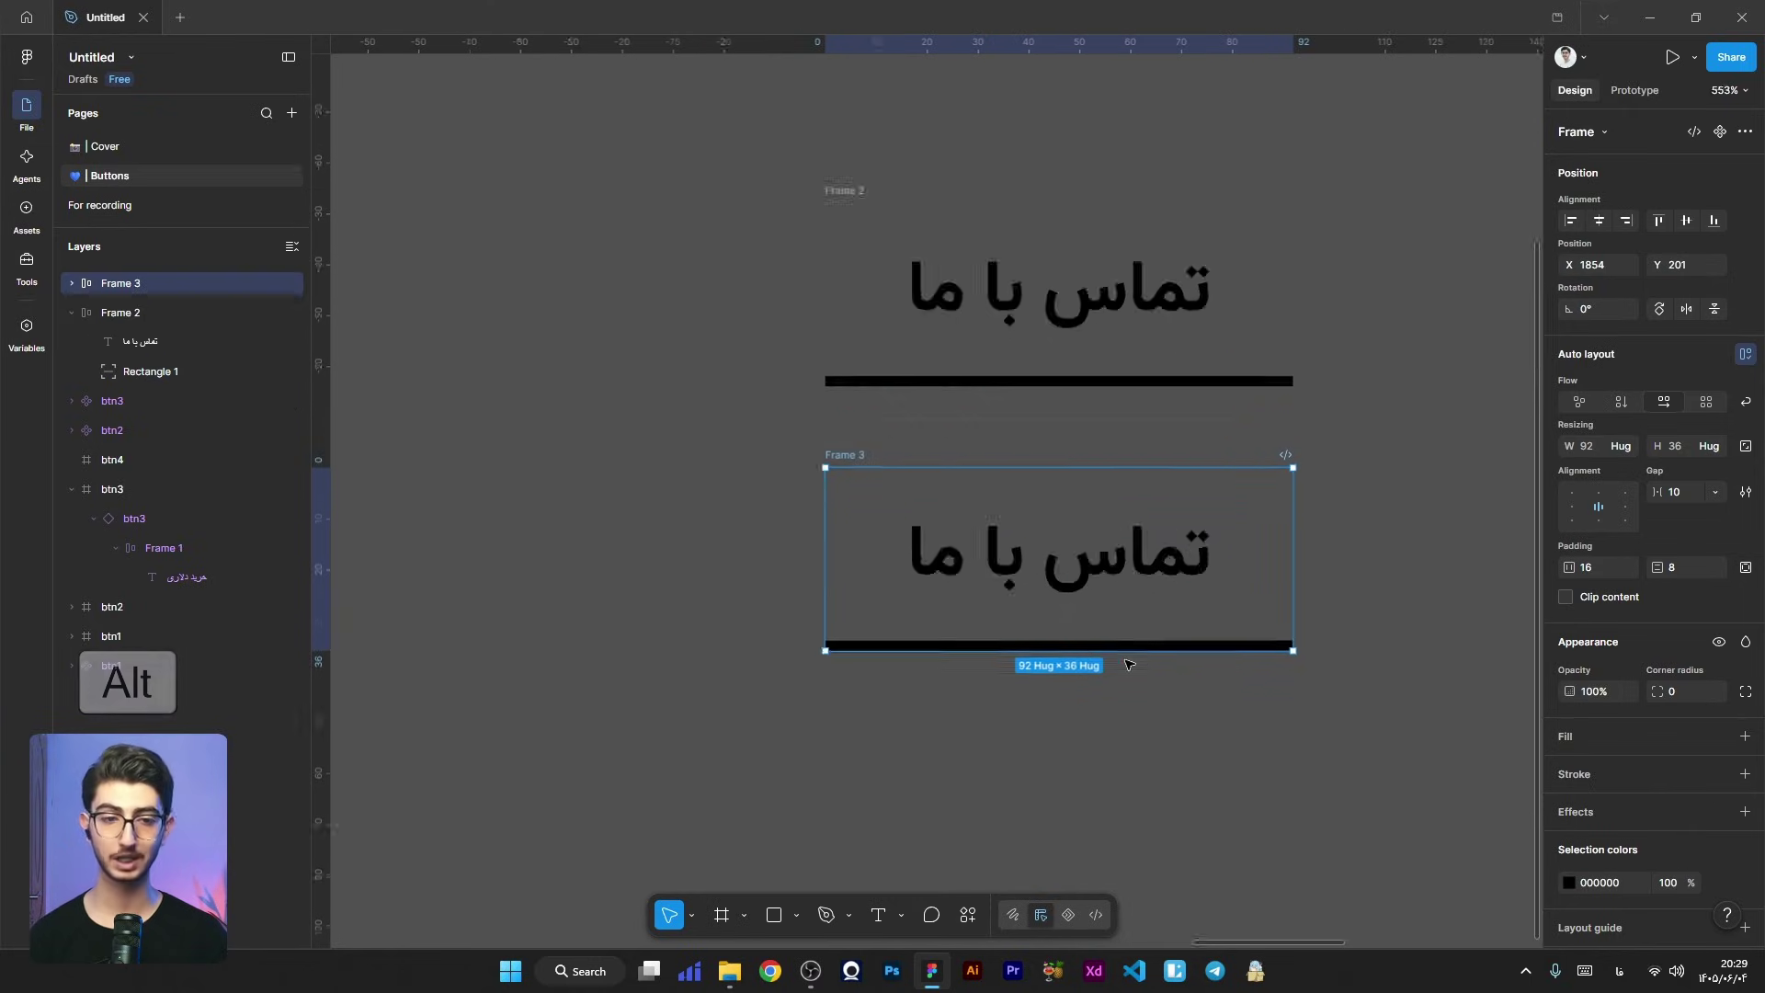
click(1121, 640)
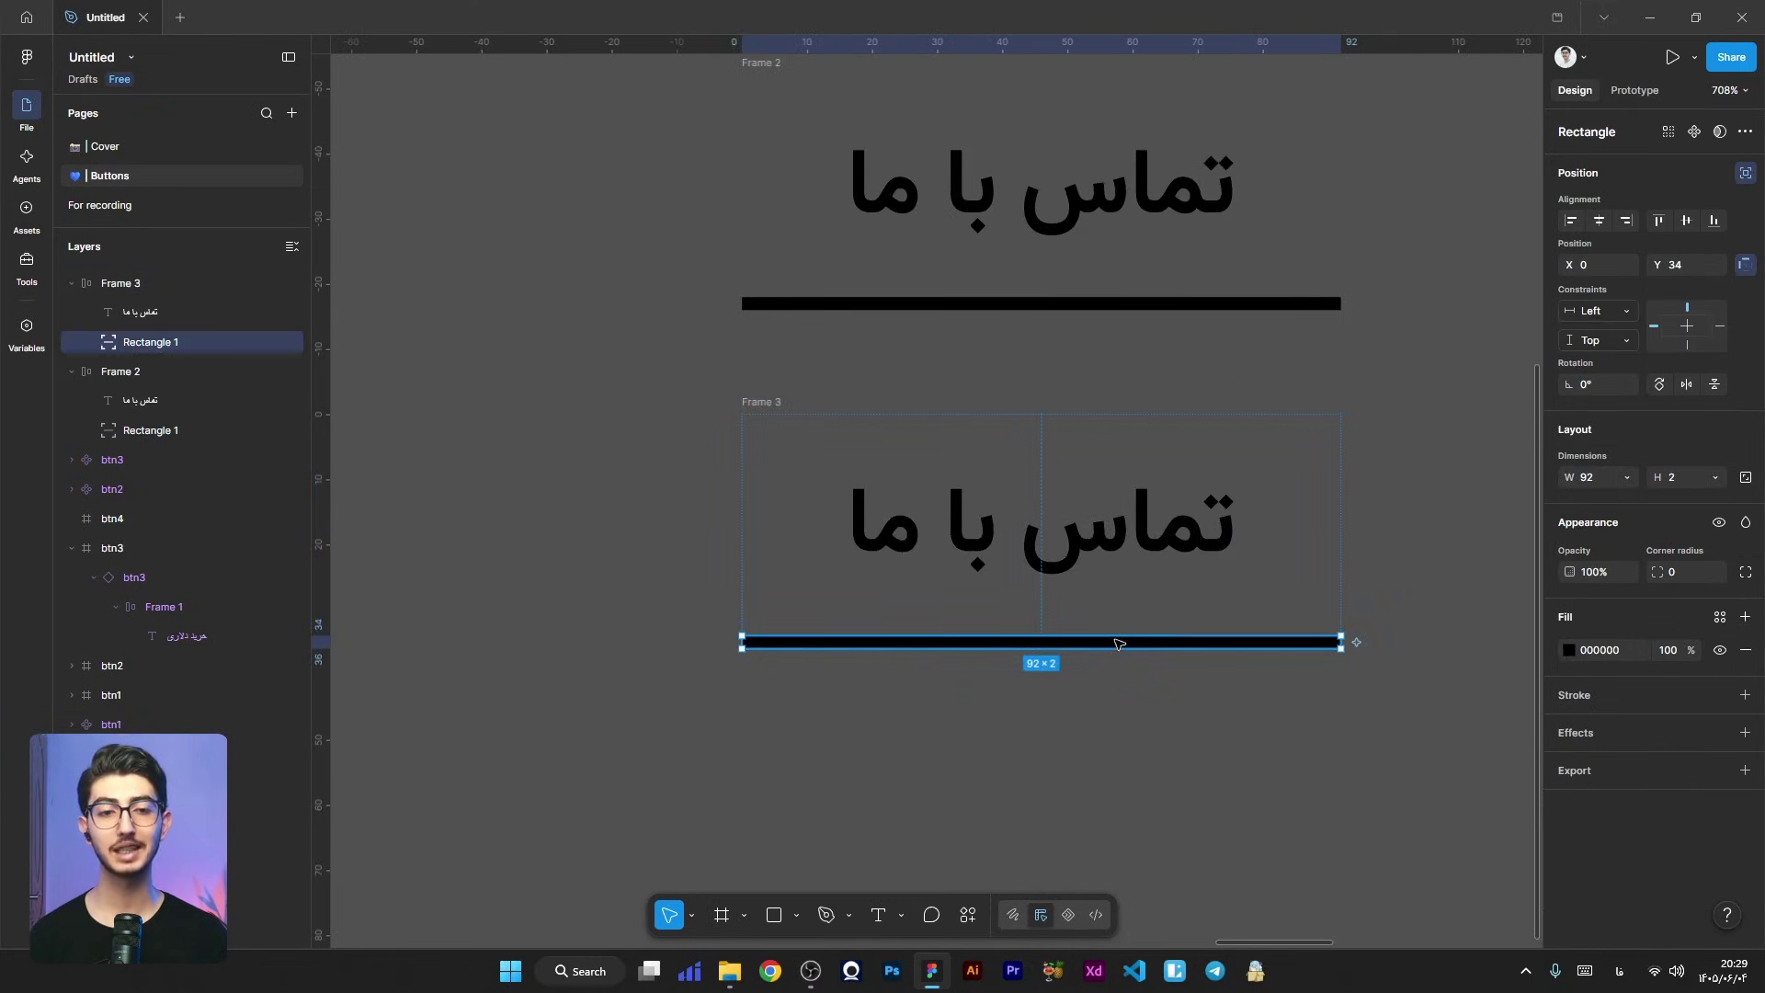
drag(1120, 639, 1107, 416)
key(ctrl+z)
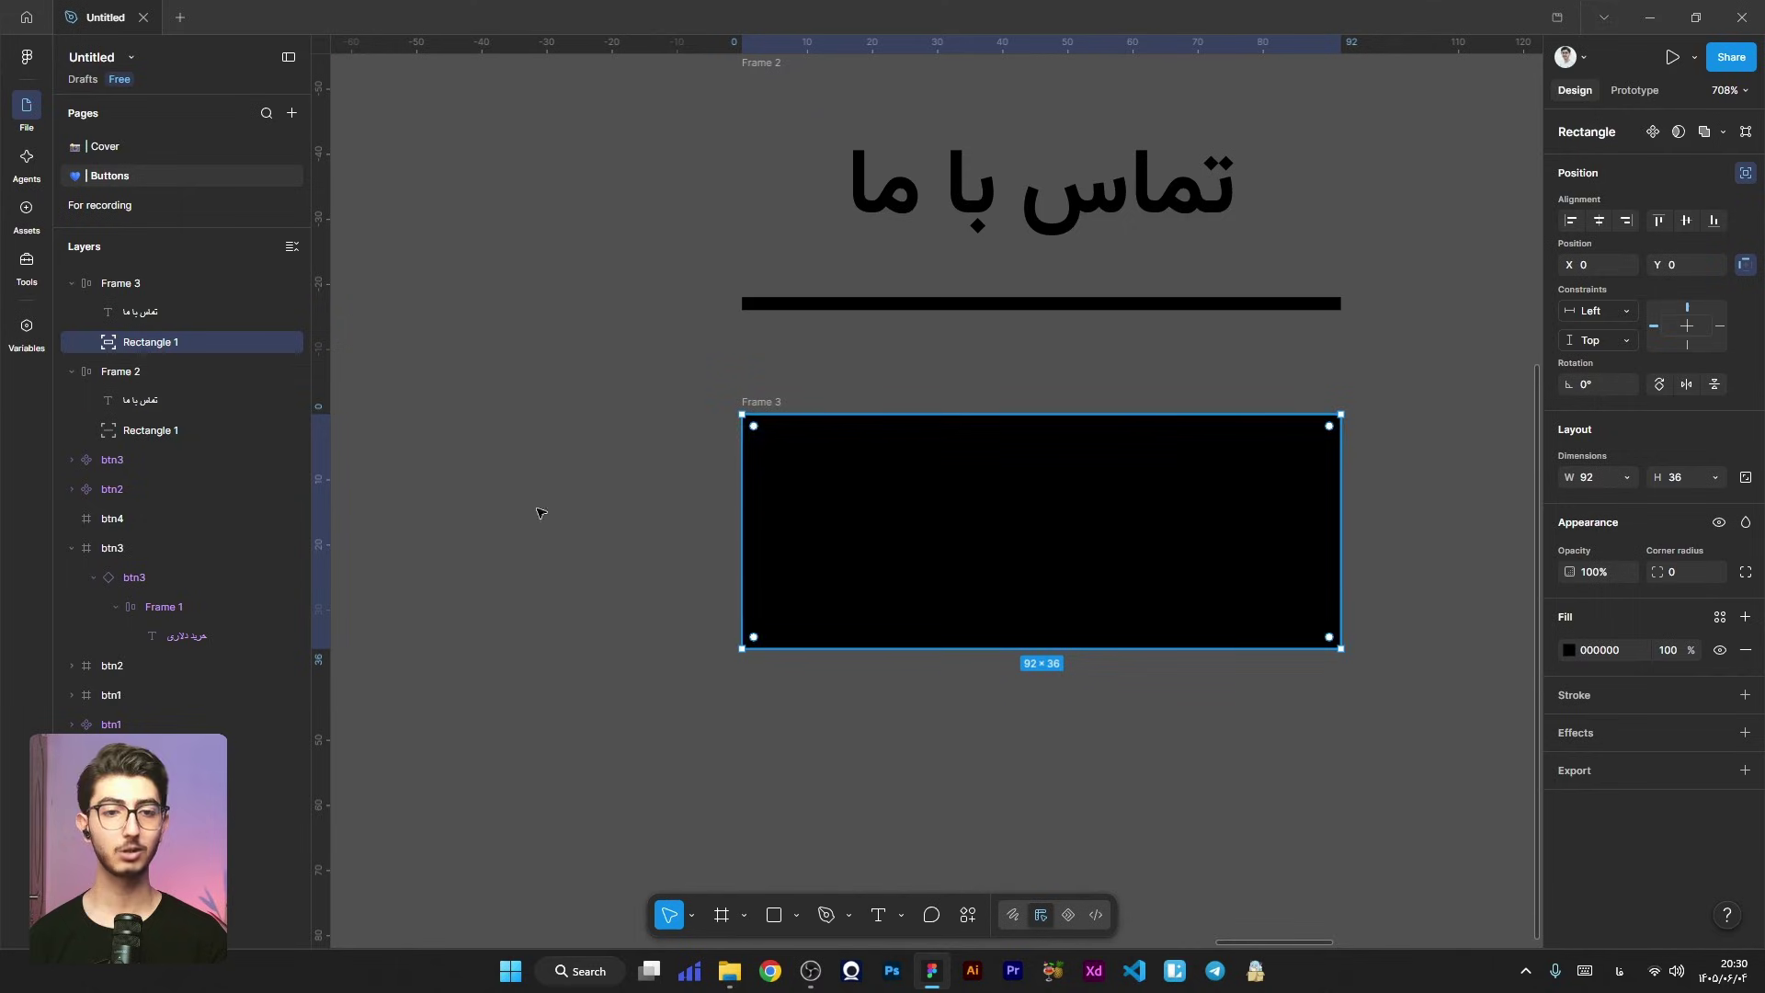
Step: Set the lower copy's text fill to white (FFFFFF) and move its rectangle above the text in the layer order
click(147, 312)
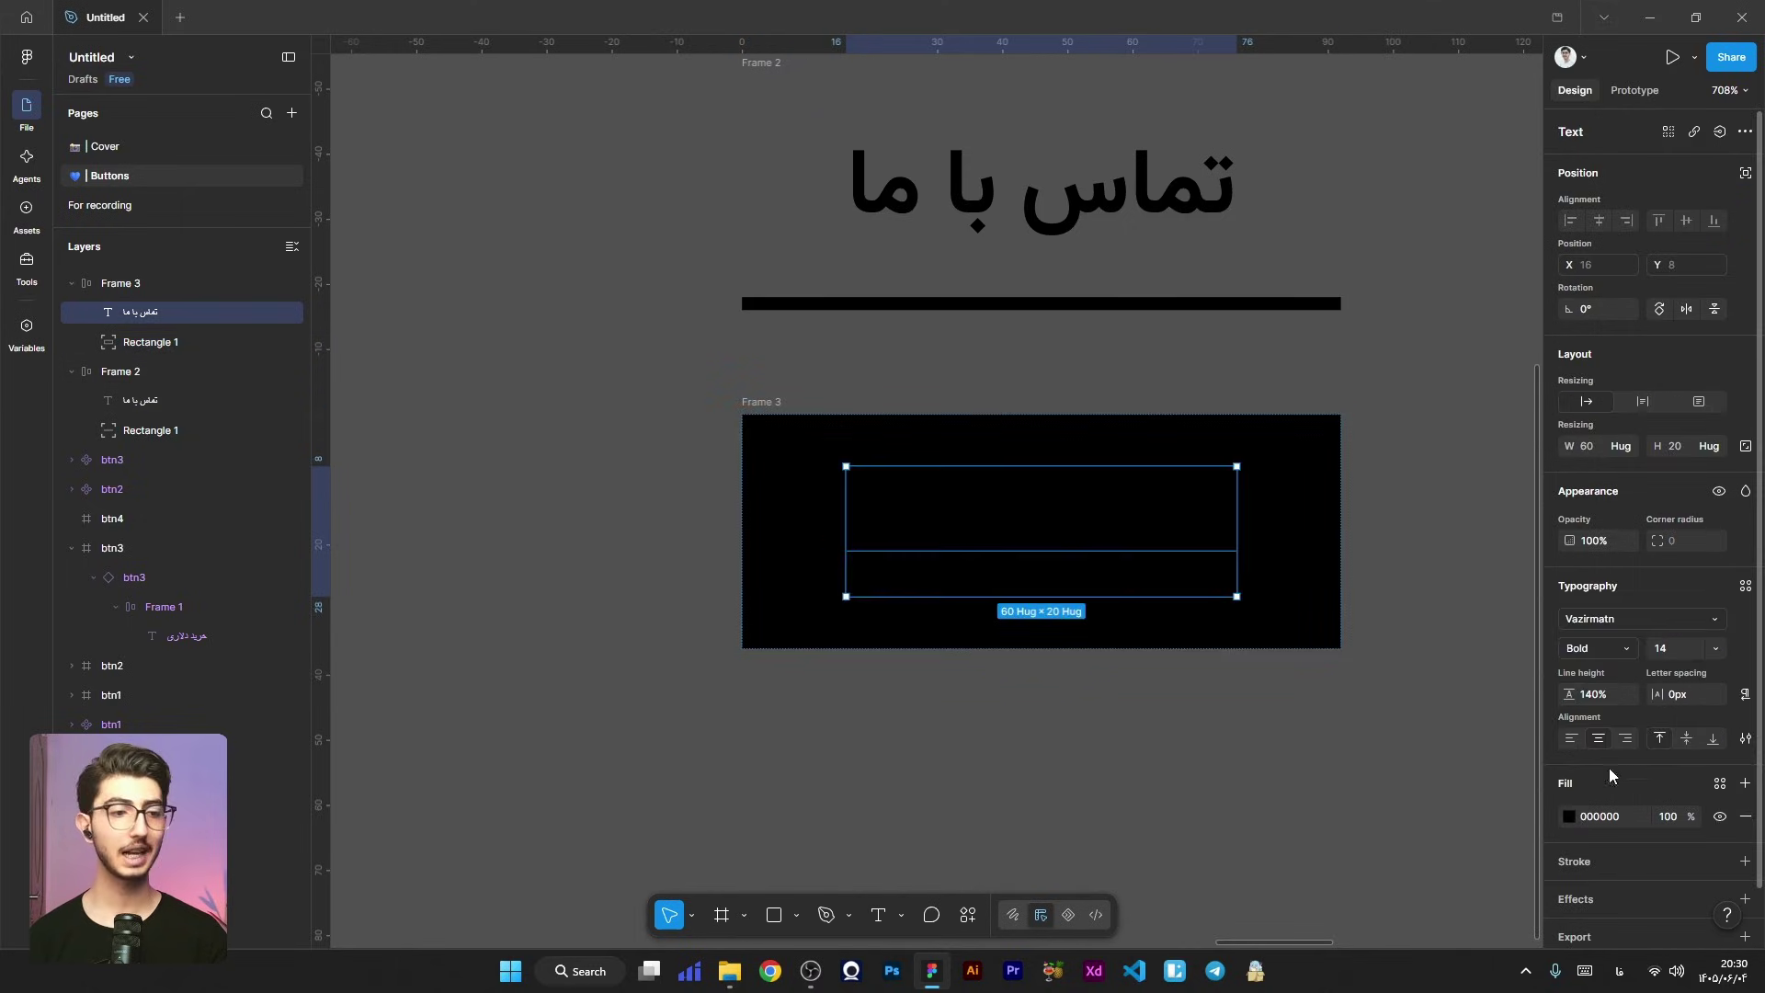
click(1569, 814)
drag(1439, 732, 1426, 710)
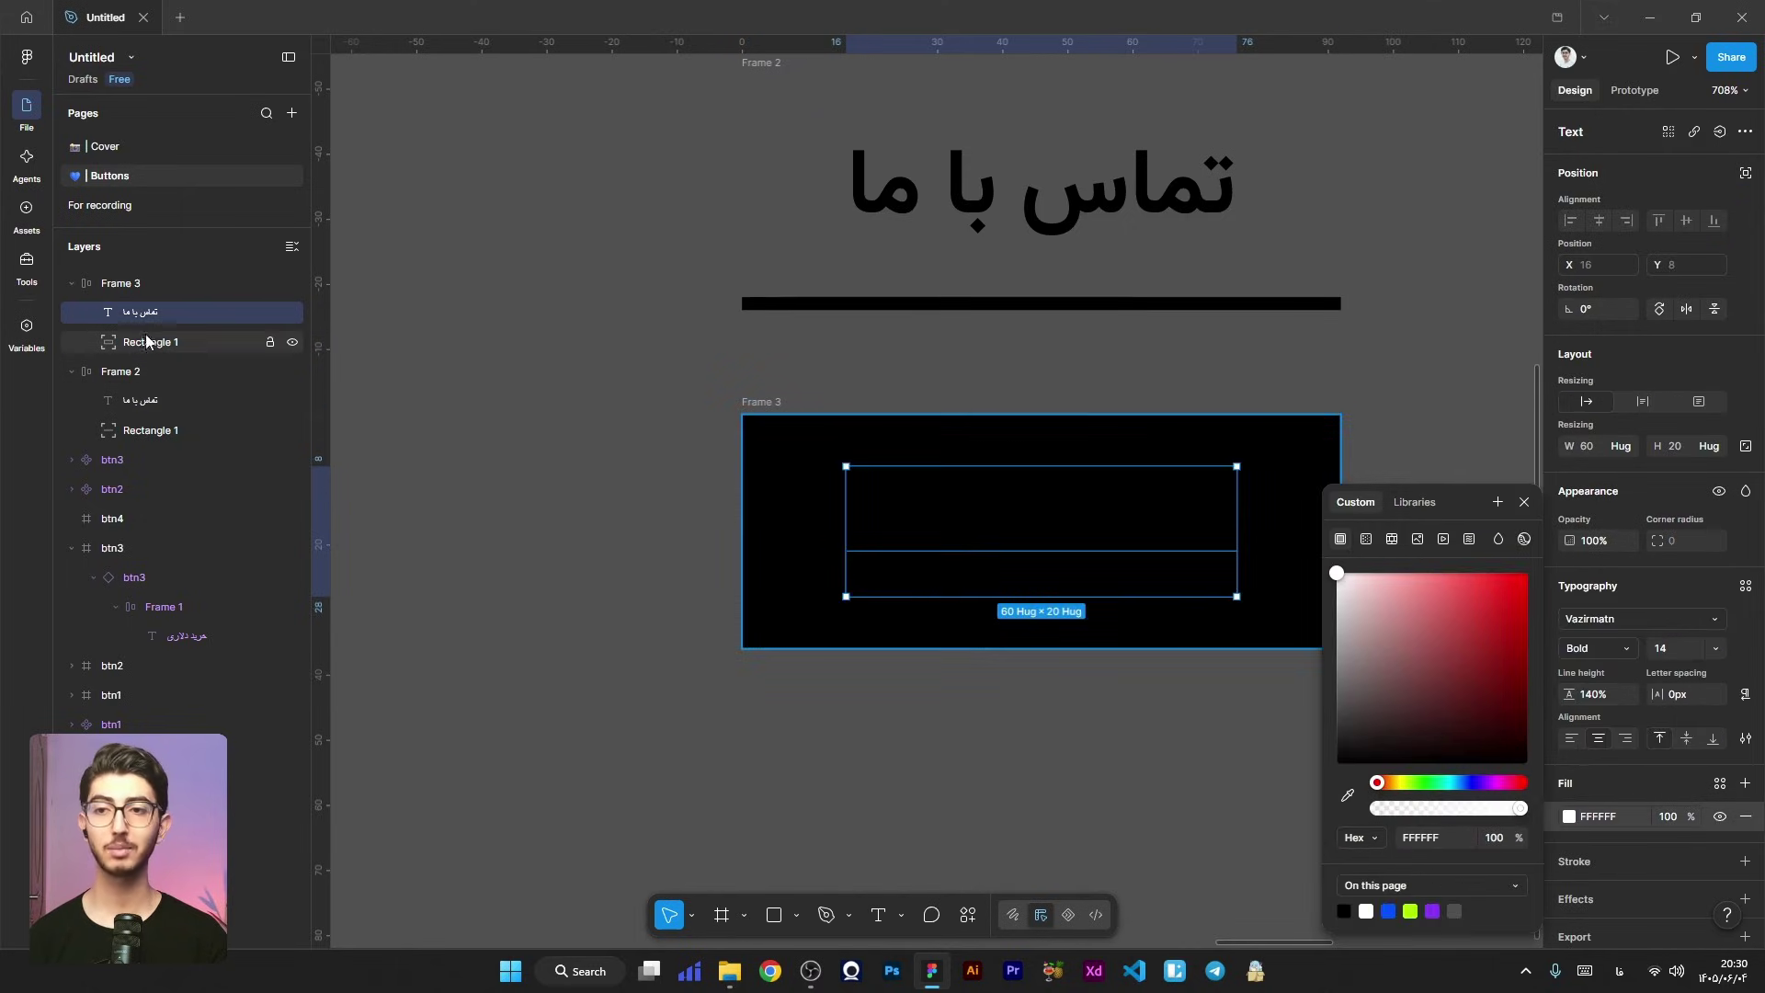
drag(168, 342, 197, 310)
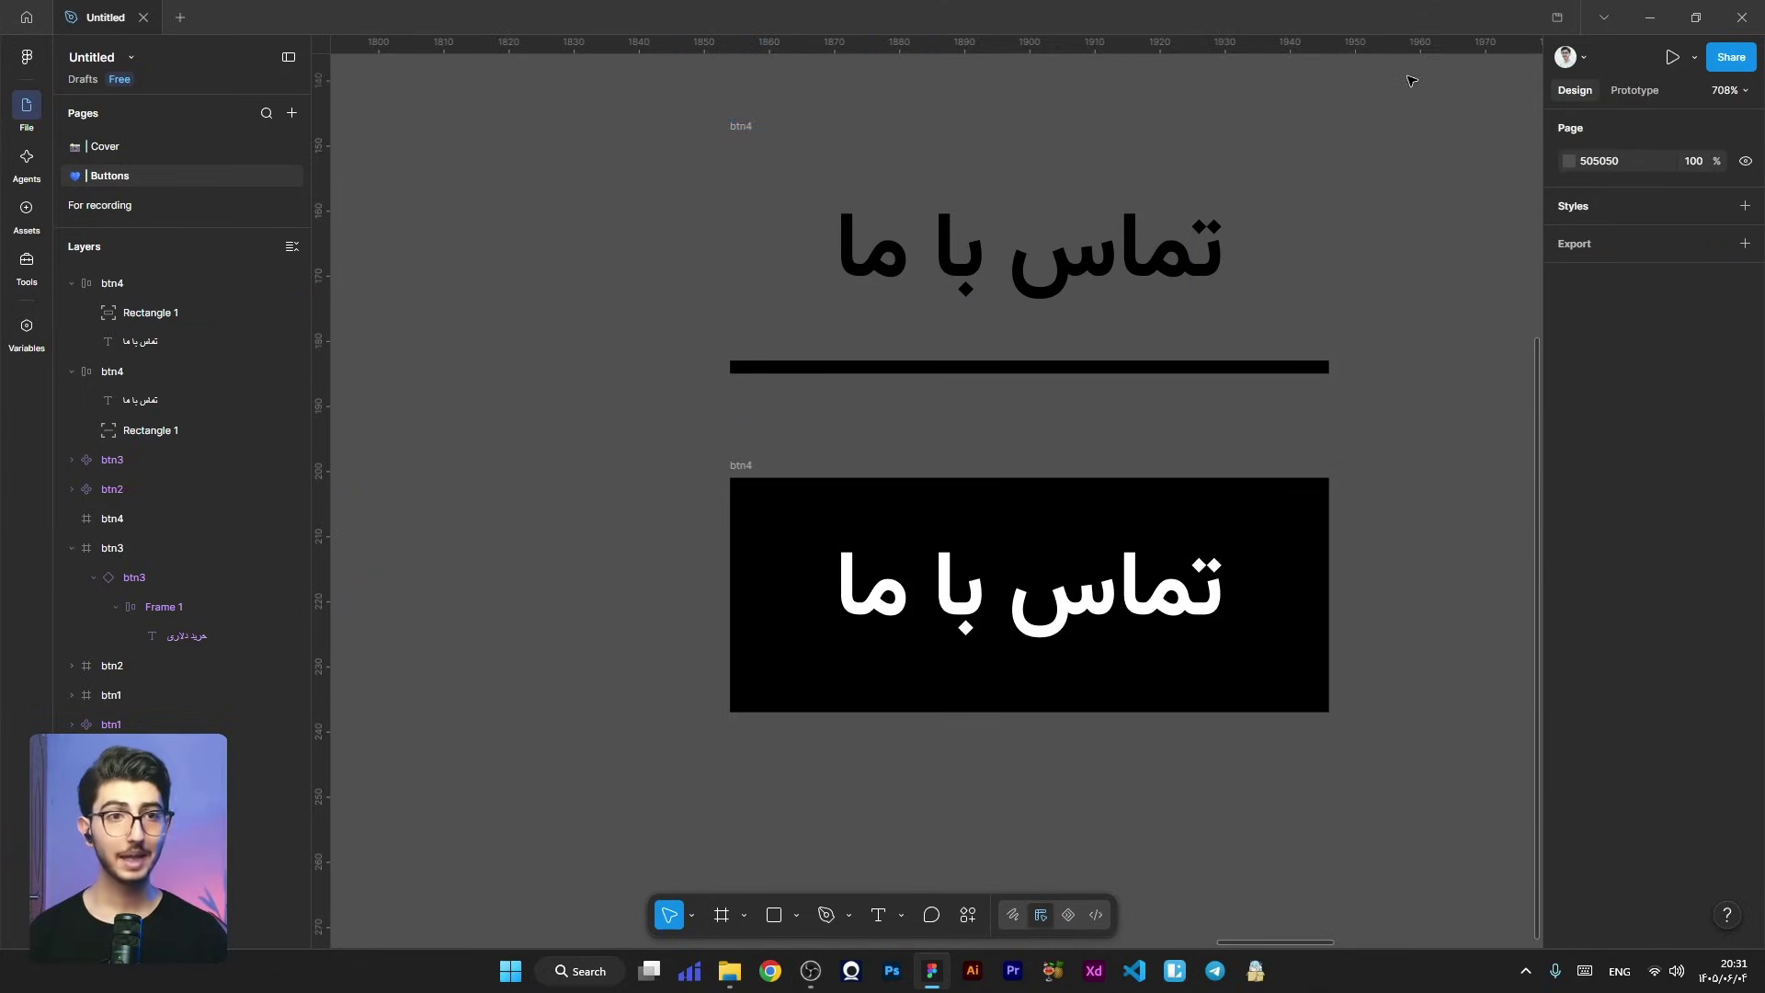
Step: Combine both btn4 frames into a component set and select the upper, underlined variant
drag(1238, 370, 674, 829)
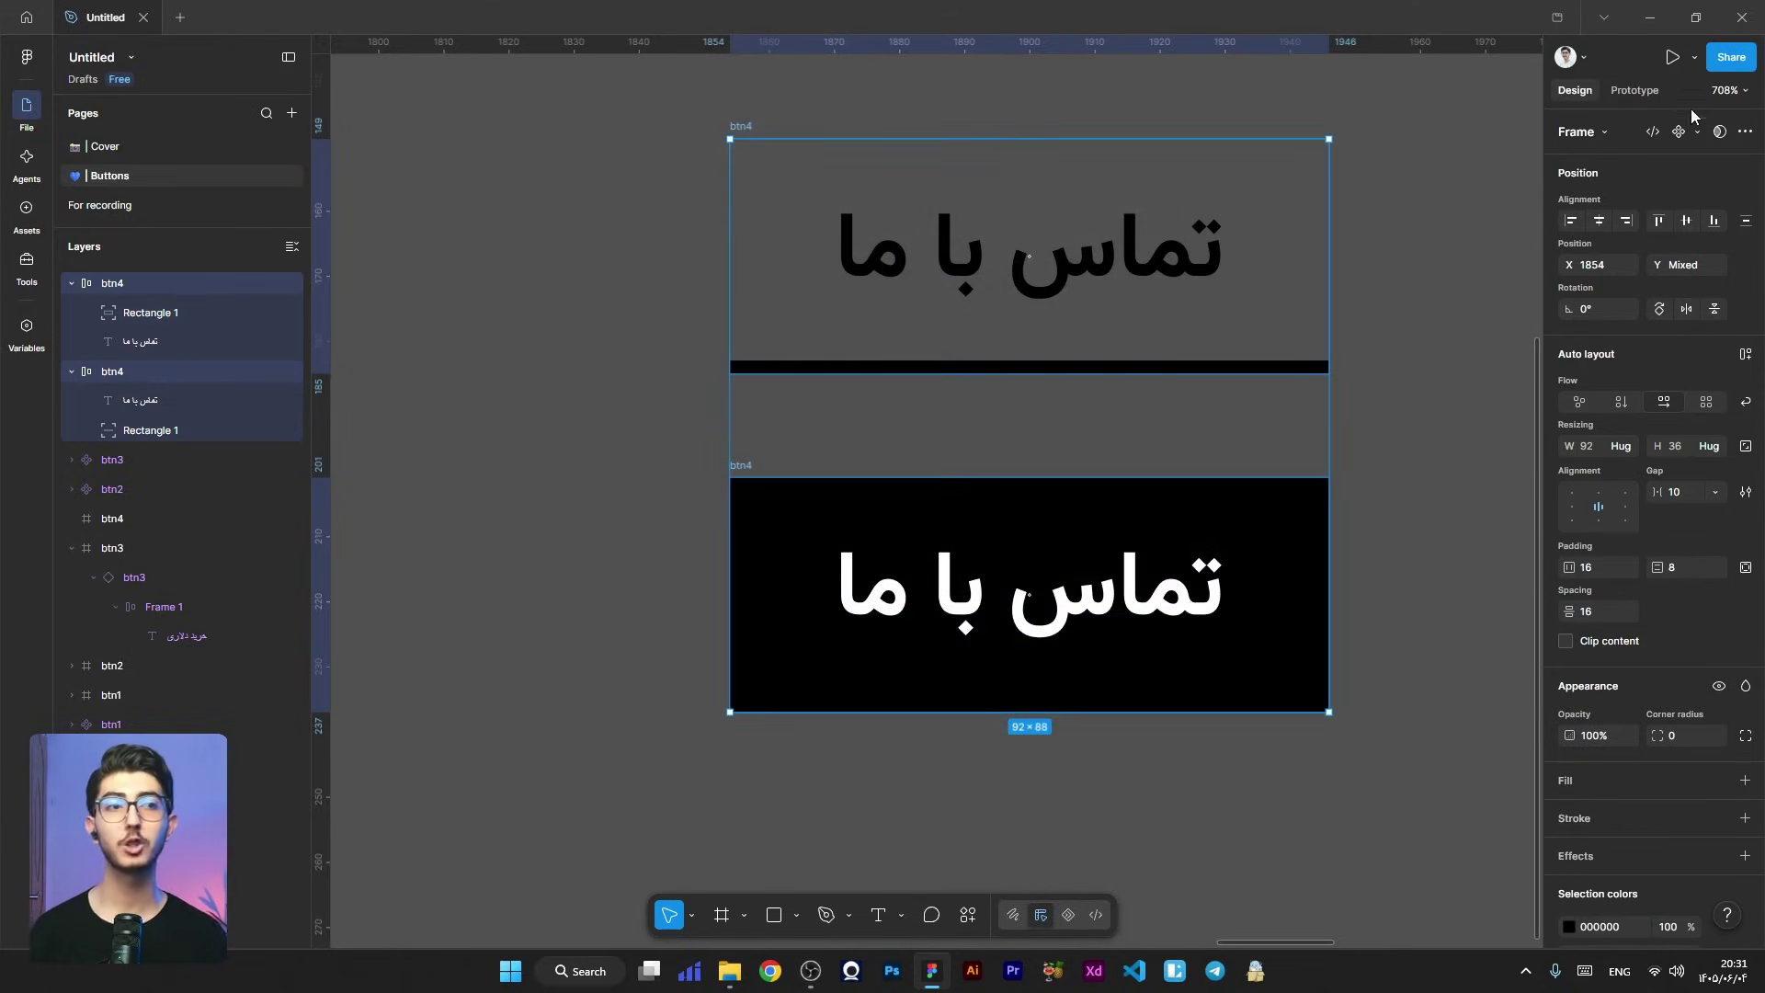
click(1696, 131)
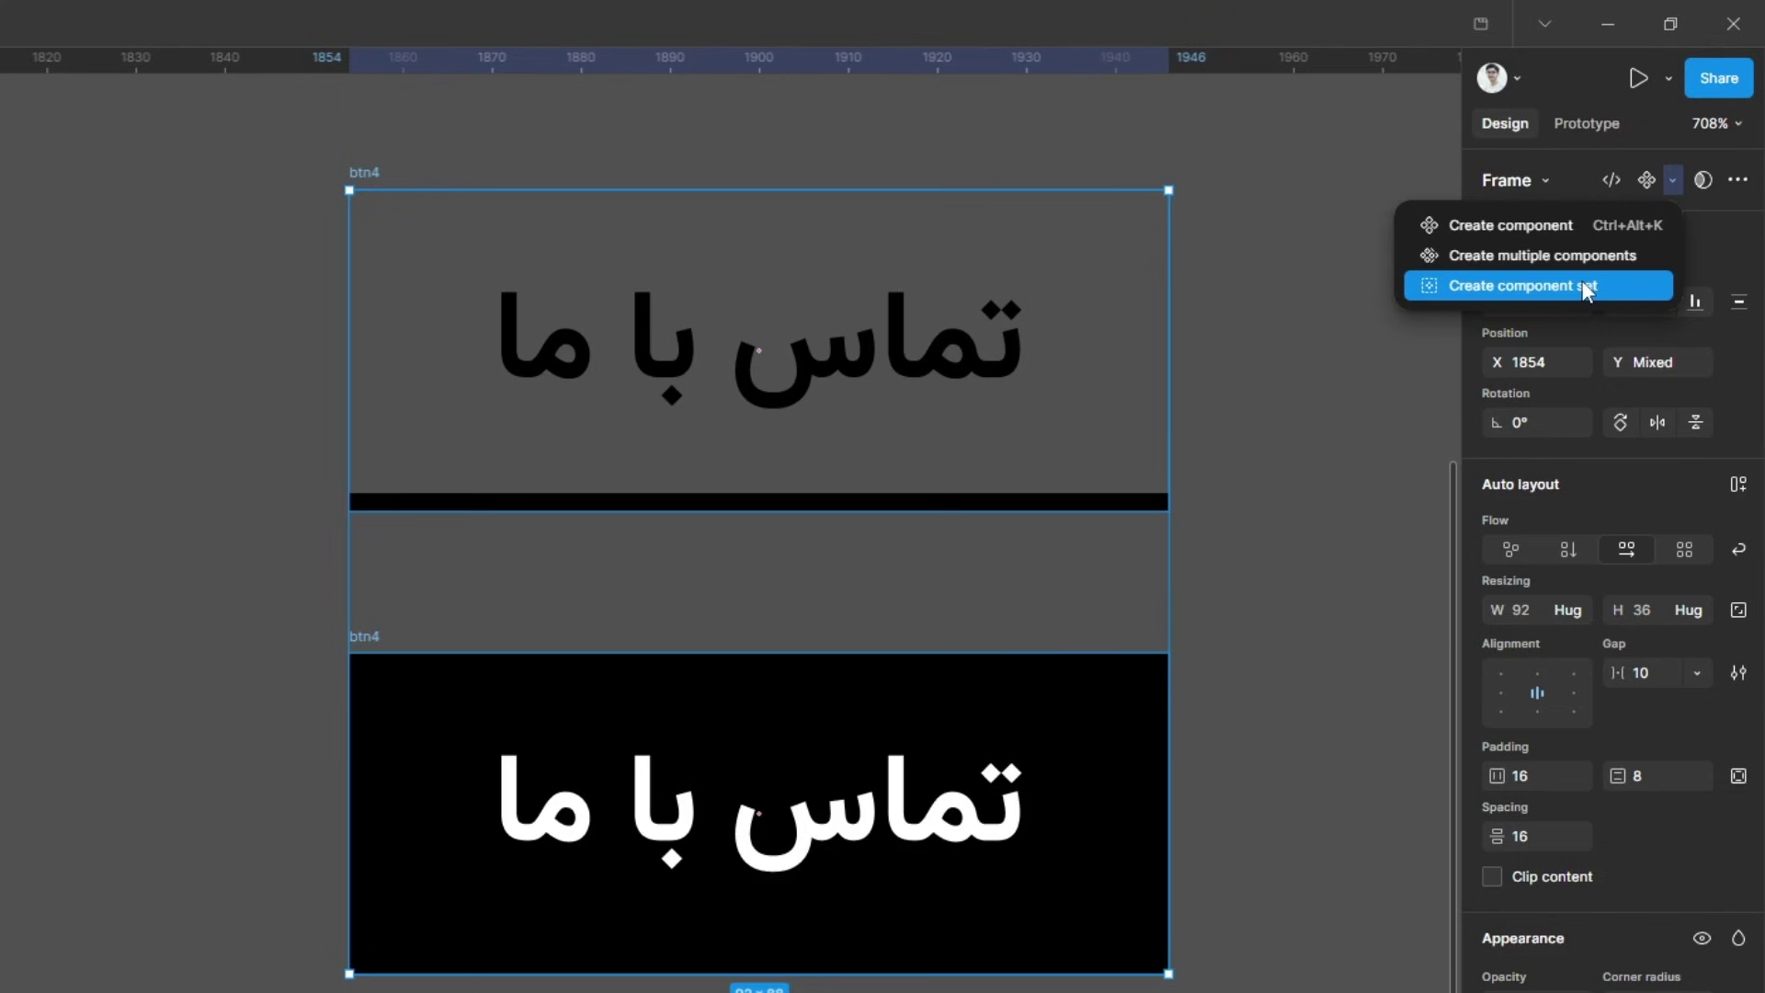
click(1588, 280)
scroll(1167, 465, down, 5)
scroll(917, 490, up, 3)
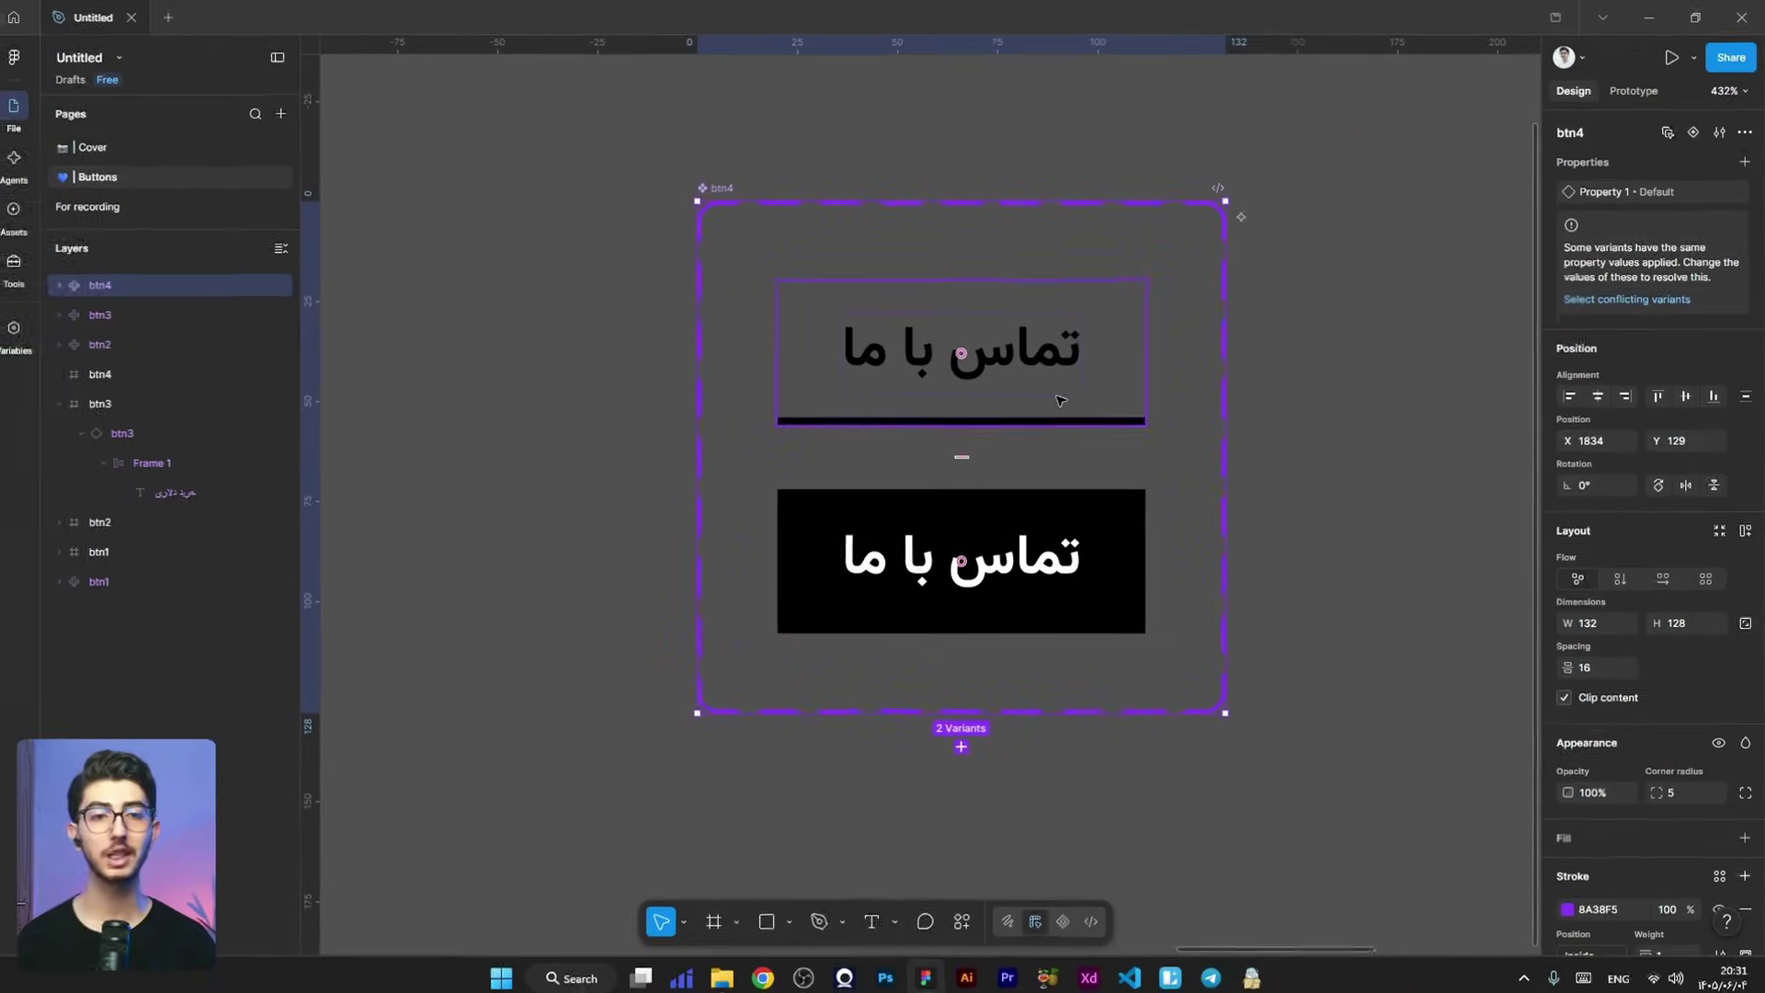
click(837, 455)
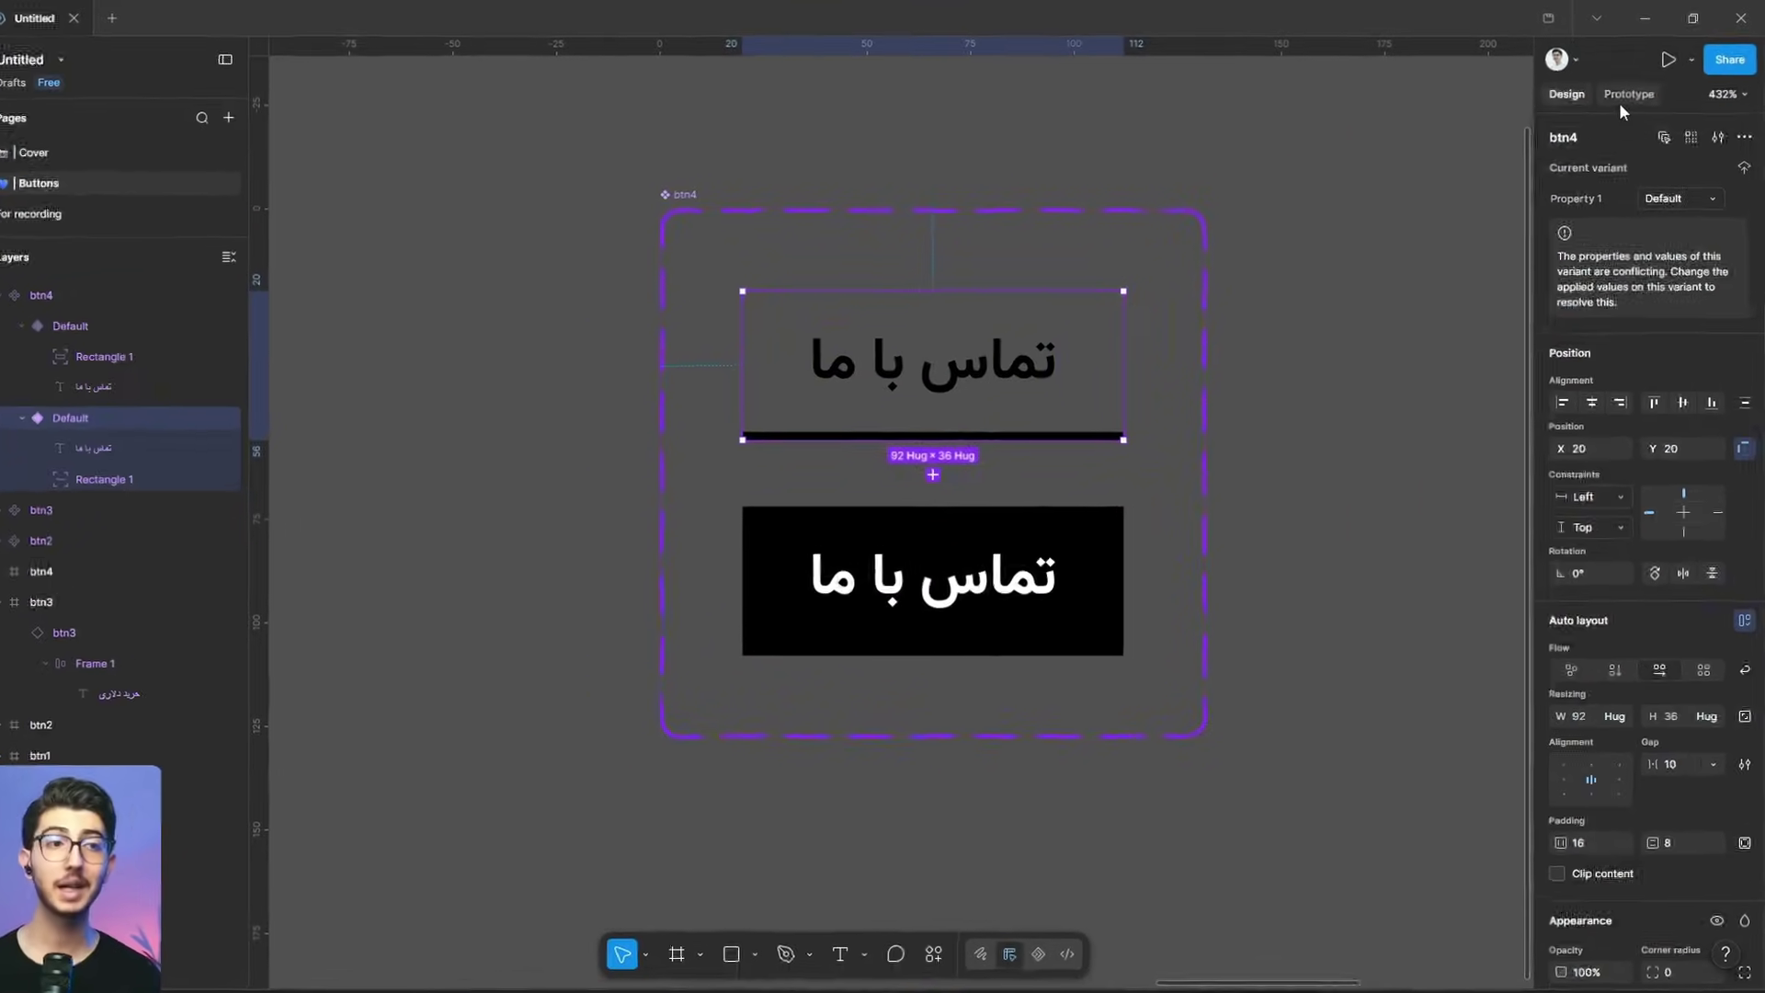
Step: Link the underlined btn4 variant to the filled variant below with a Change to interaction triggered While hovering
click(1634, 90)
click(1575, 90)
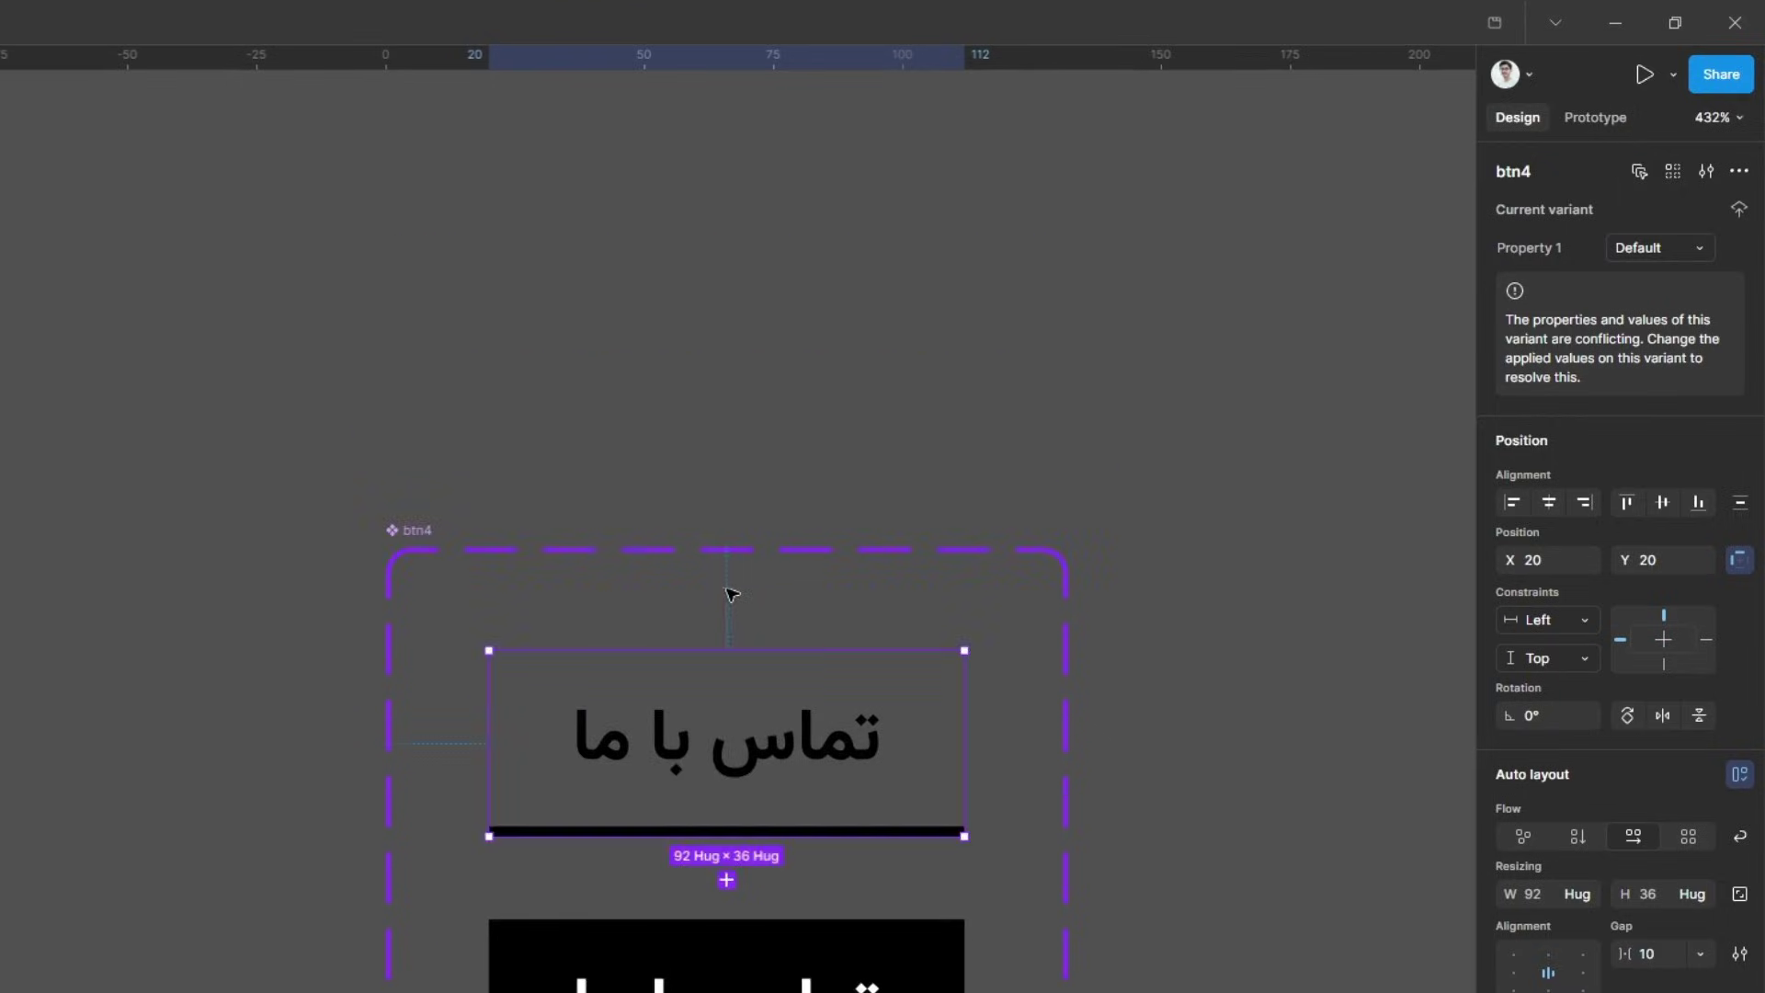
scroll(727, 546, up, 2)
key(shift+e)
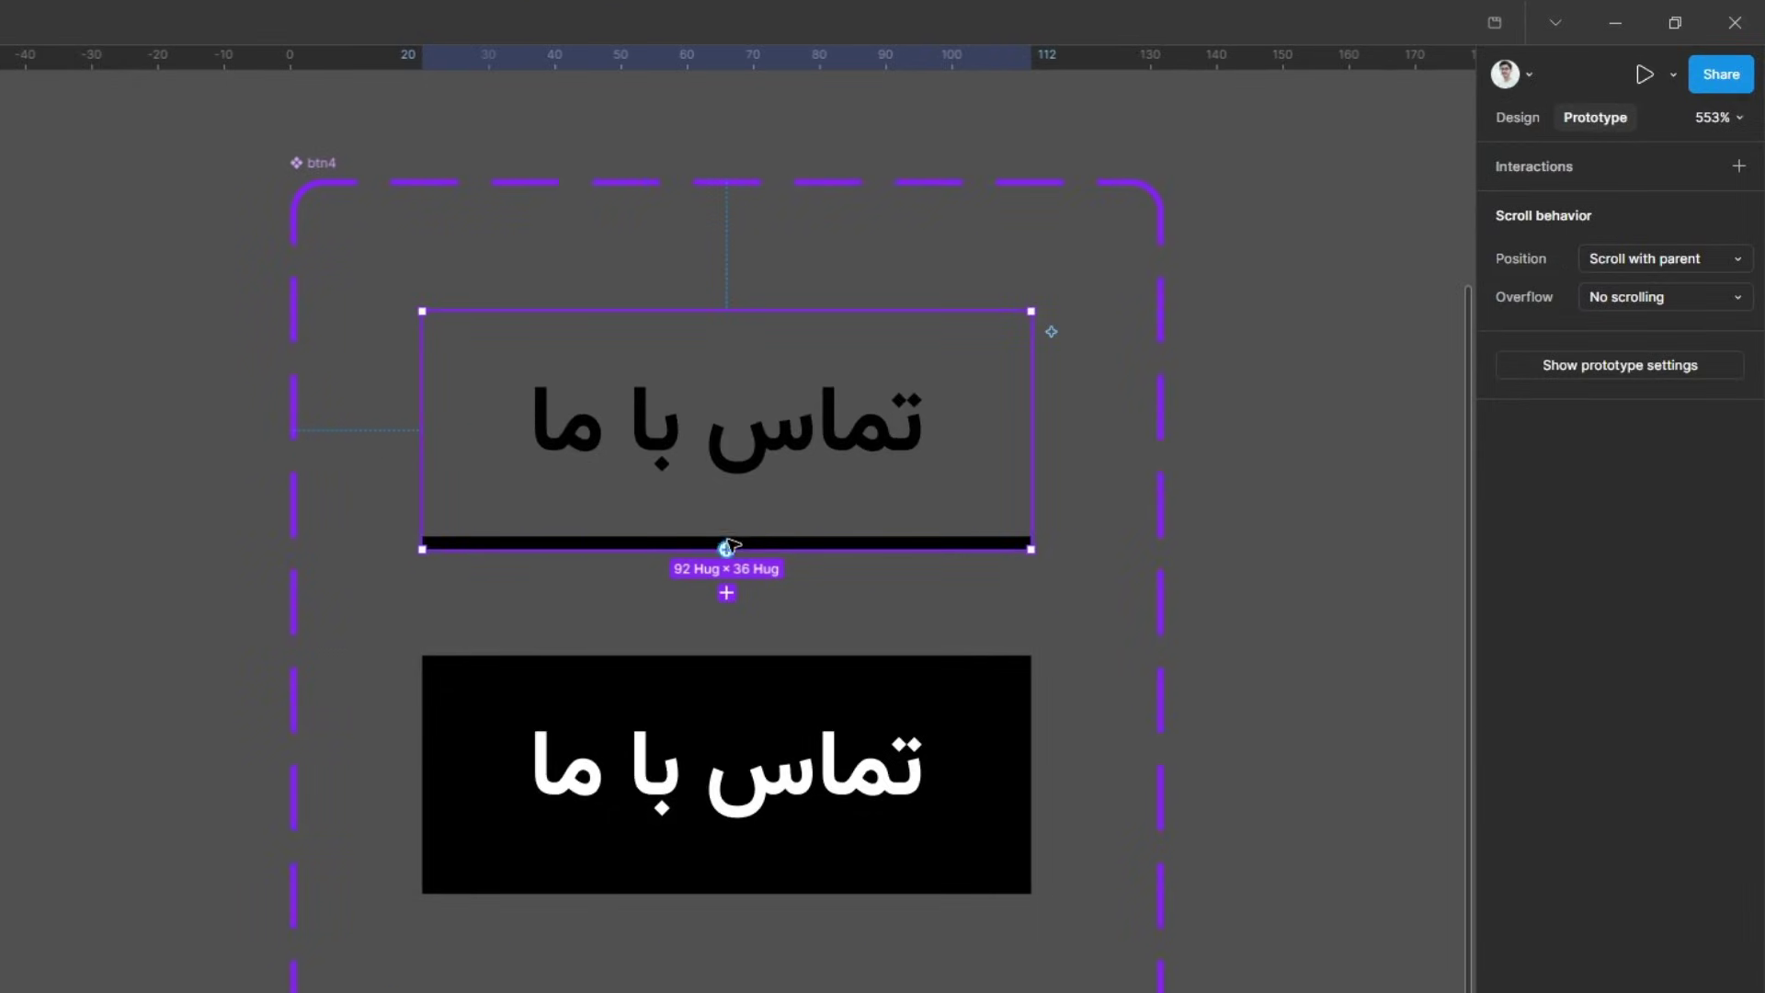
drag(759, 606, 742, 668)
click(770, 767)
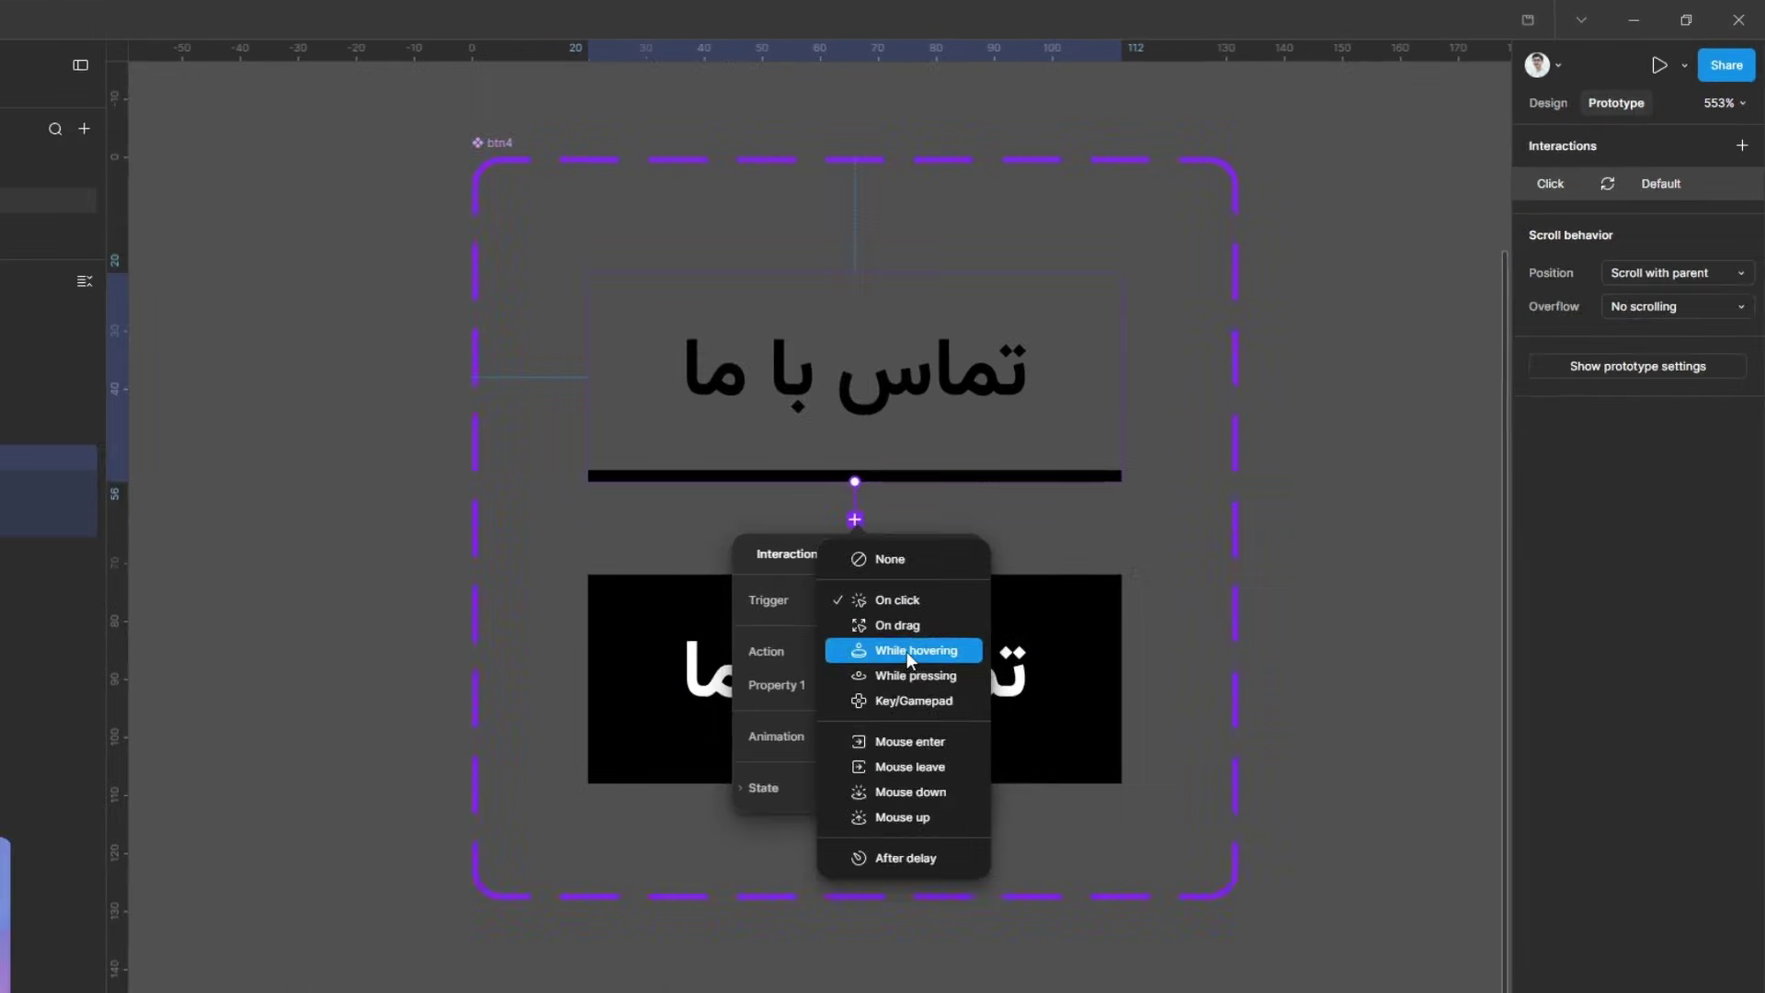
click(783, 739)
drag(1009, 478, 1199, 425)
Step: Set the hover interaction's animation to Smart animate with Slow easing
click(1186, 582)
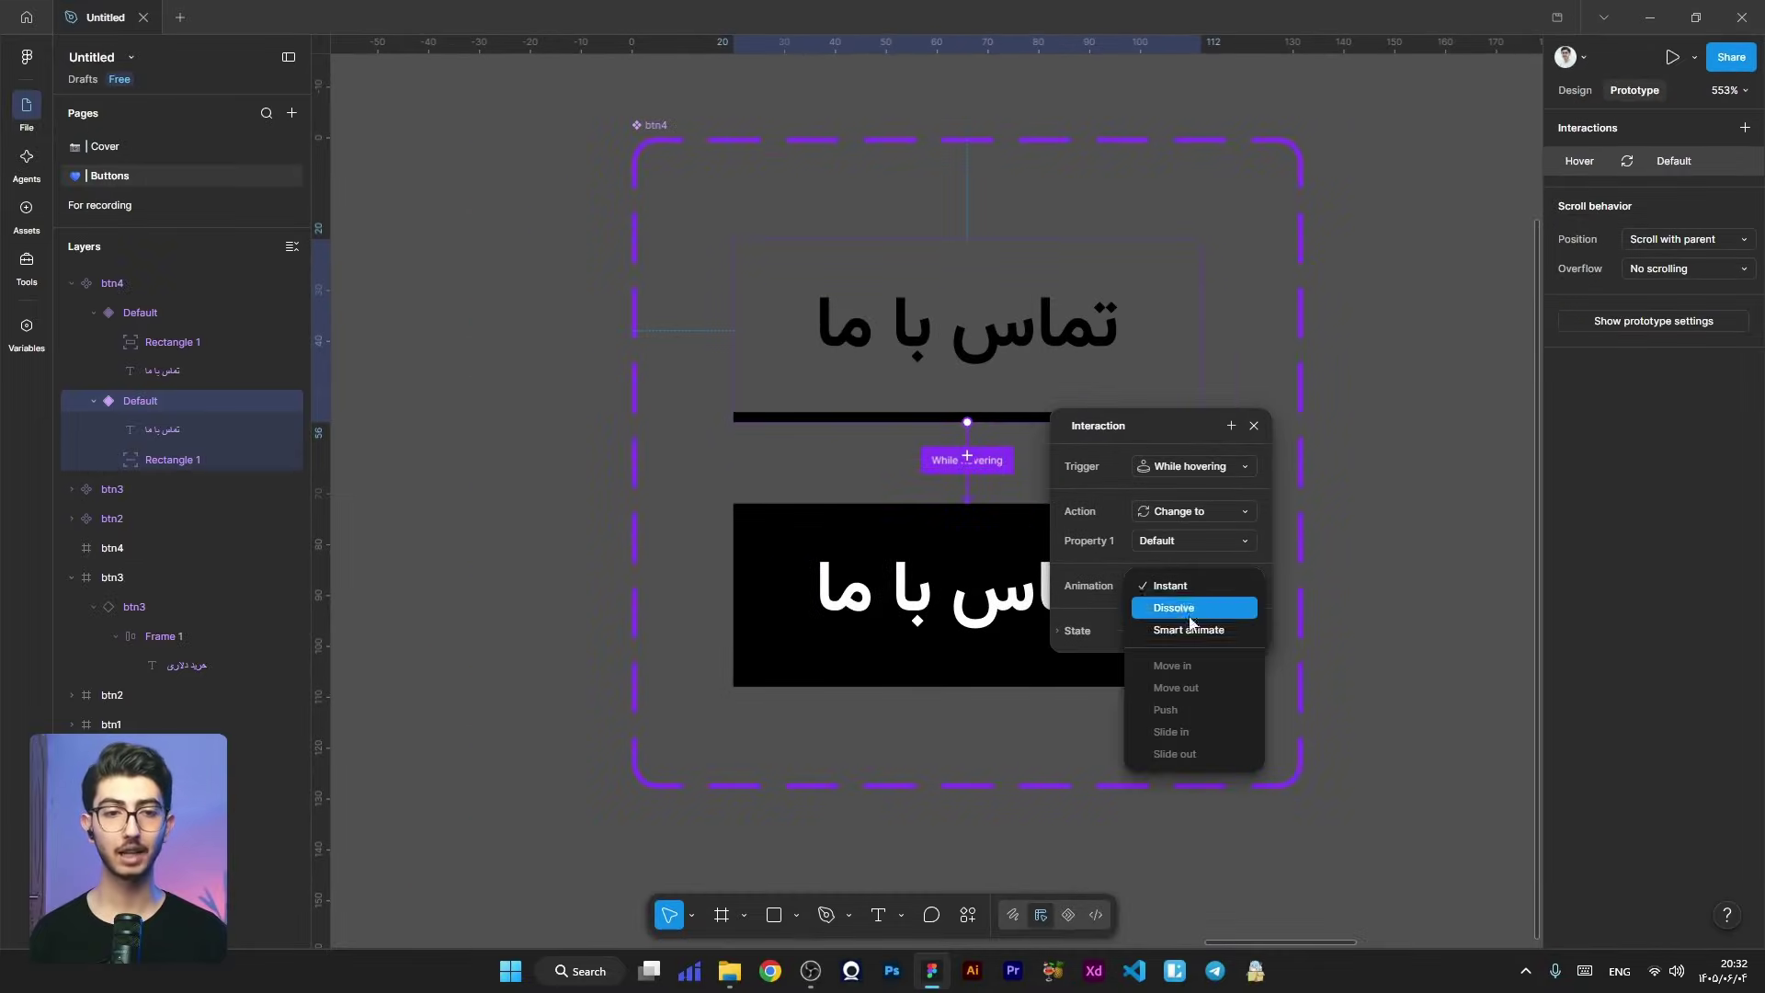
click(1188, 625)
click(1180, 618)
scroll(1203, 853, down, 3)
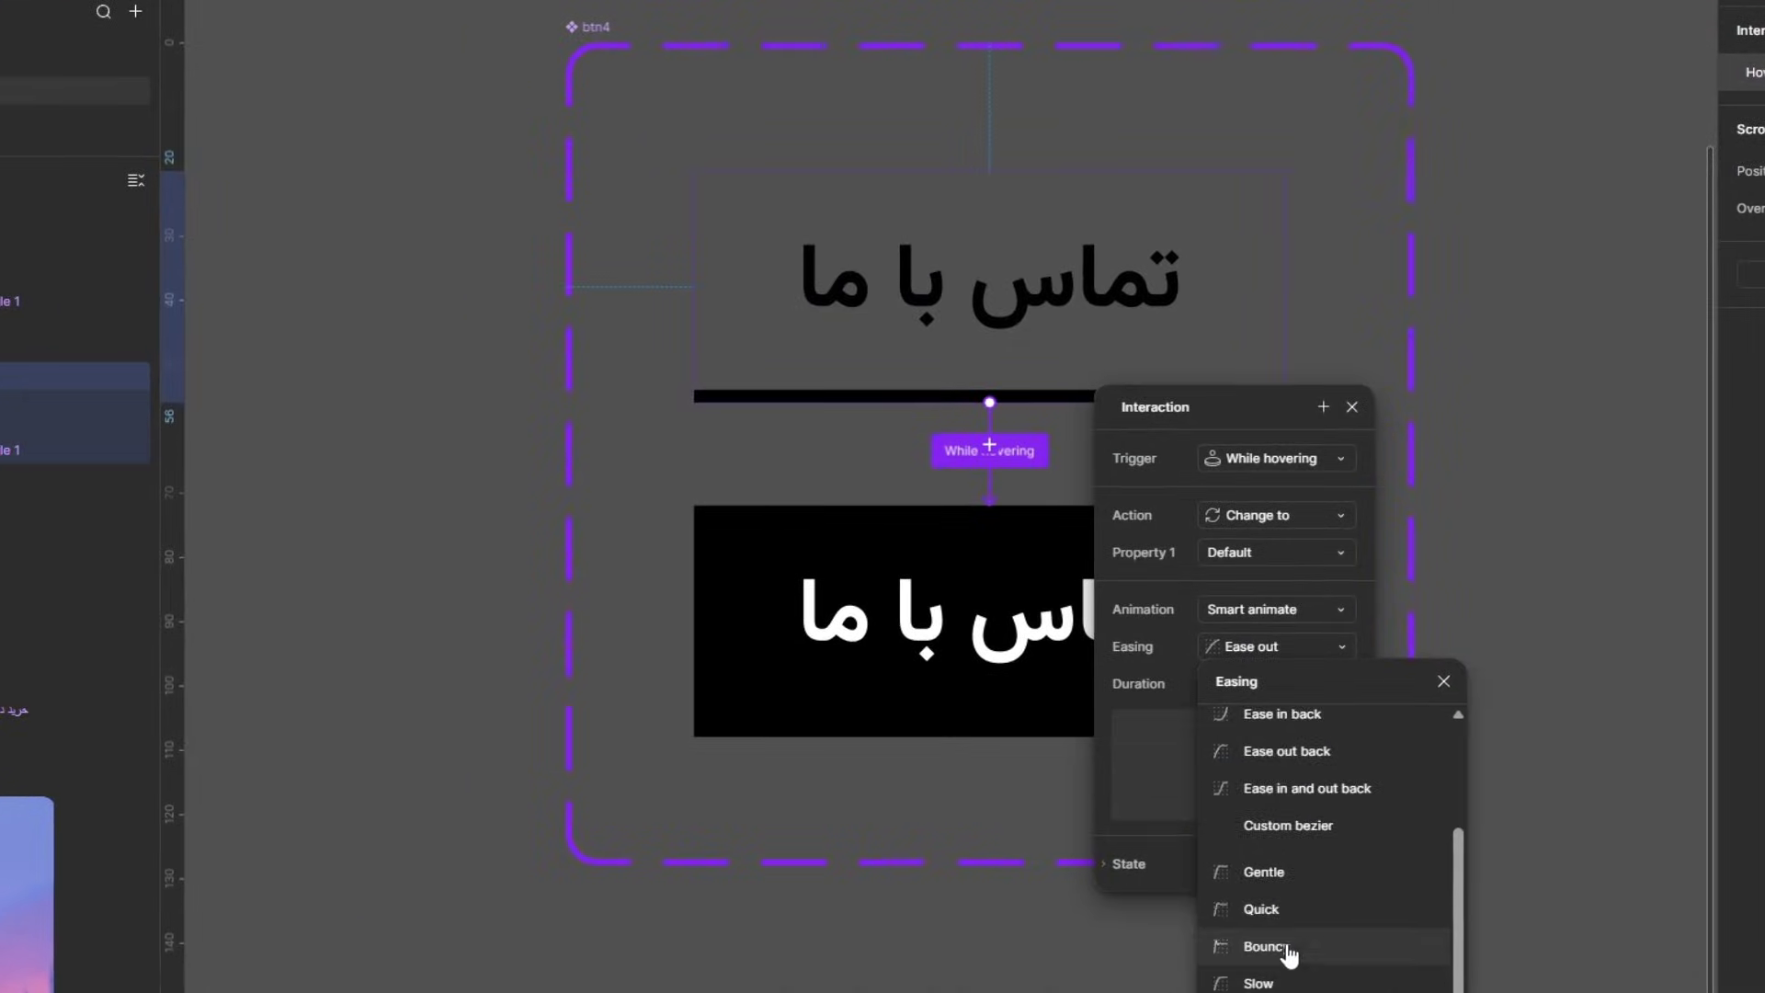
click(1203, 883)
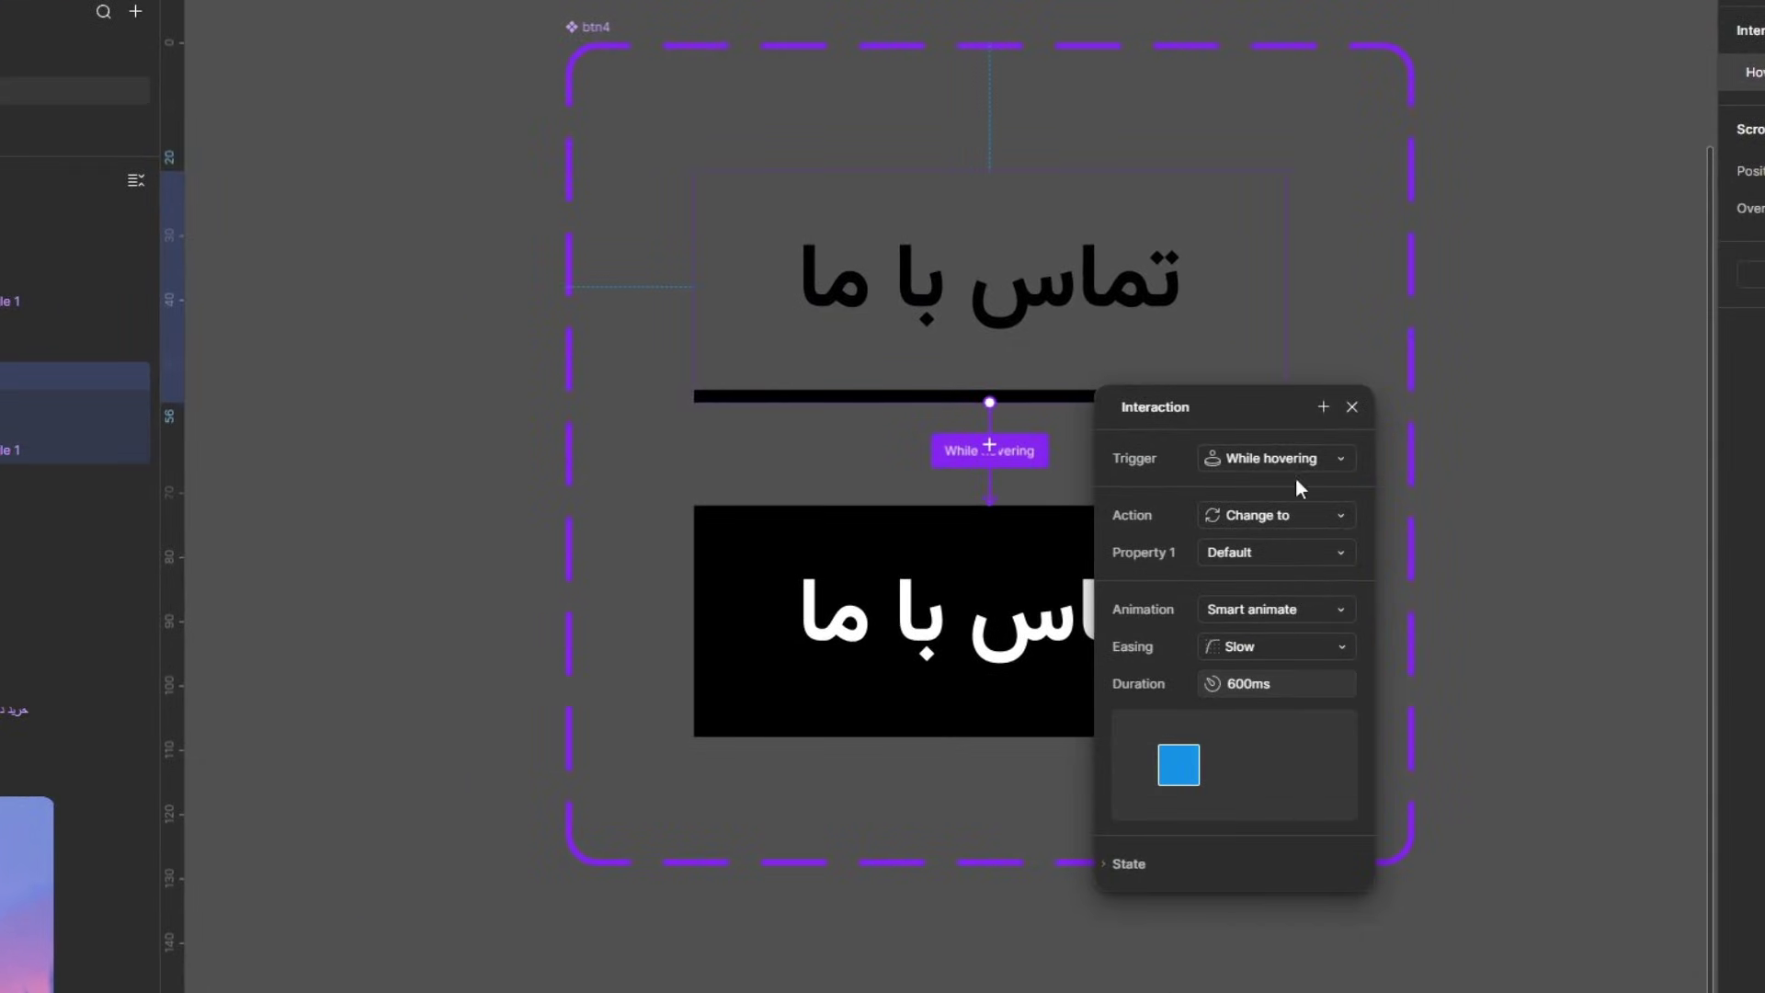
click(1353, 407)
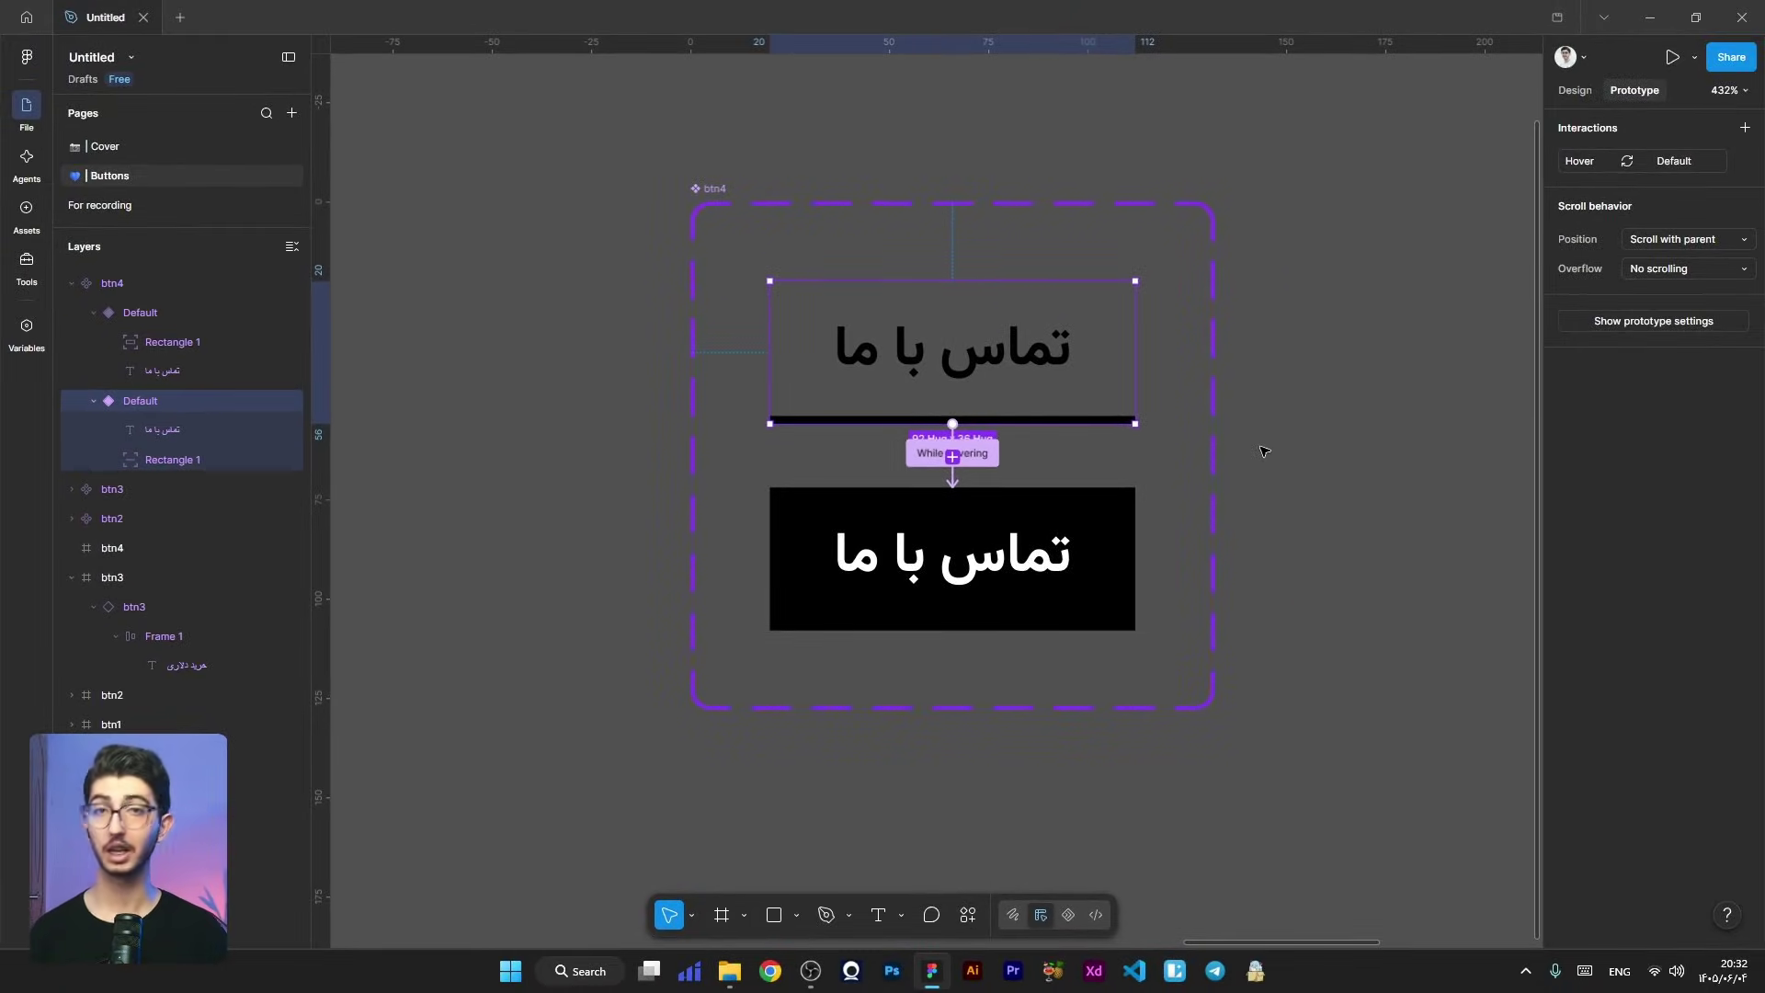
Step: Place a btn4 instance in the white btn4 frame and name the filled variant hover for a prototype preview
click(1263, 451)
scroll(1261, 449, down, 5)
scroll(1323, 436, up, 5)
scroll(1102, 487, right, 4)
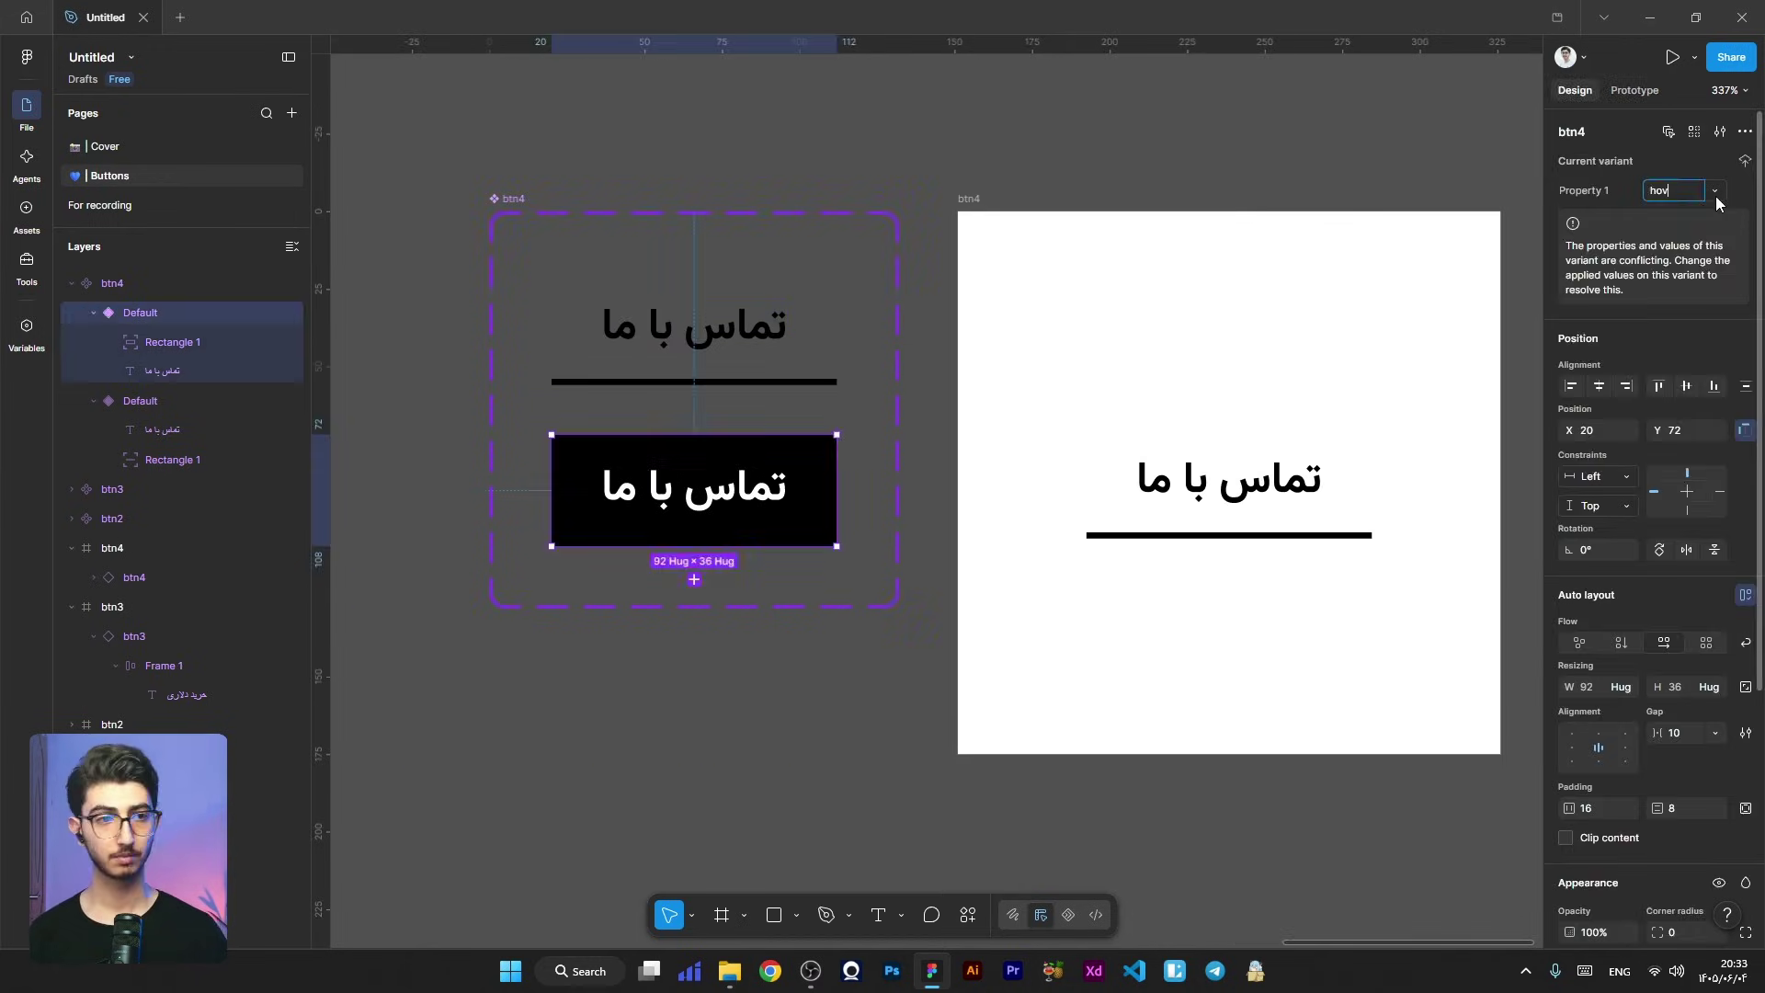
key(shift+space)
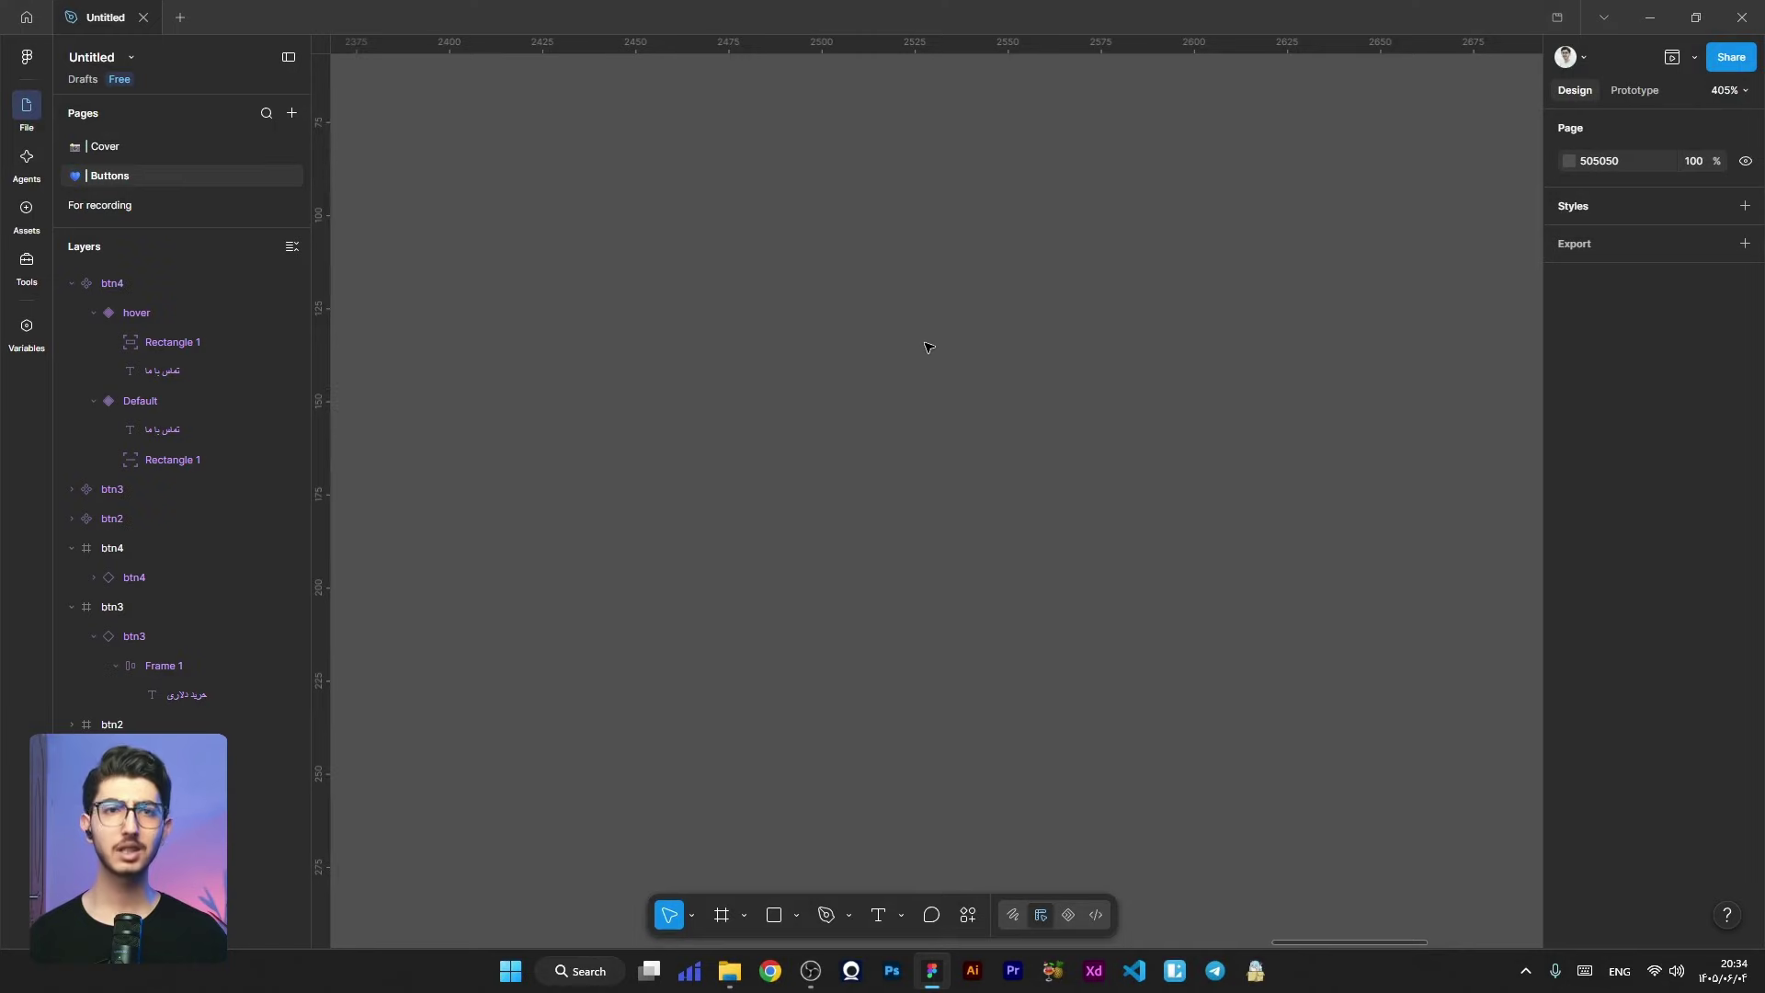
Step: Place a copy of btn1's default variant beside the empty btn5 frame and detach it from its component
scroll(930, 345, down, 5)
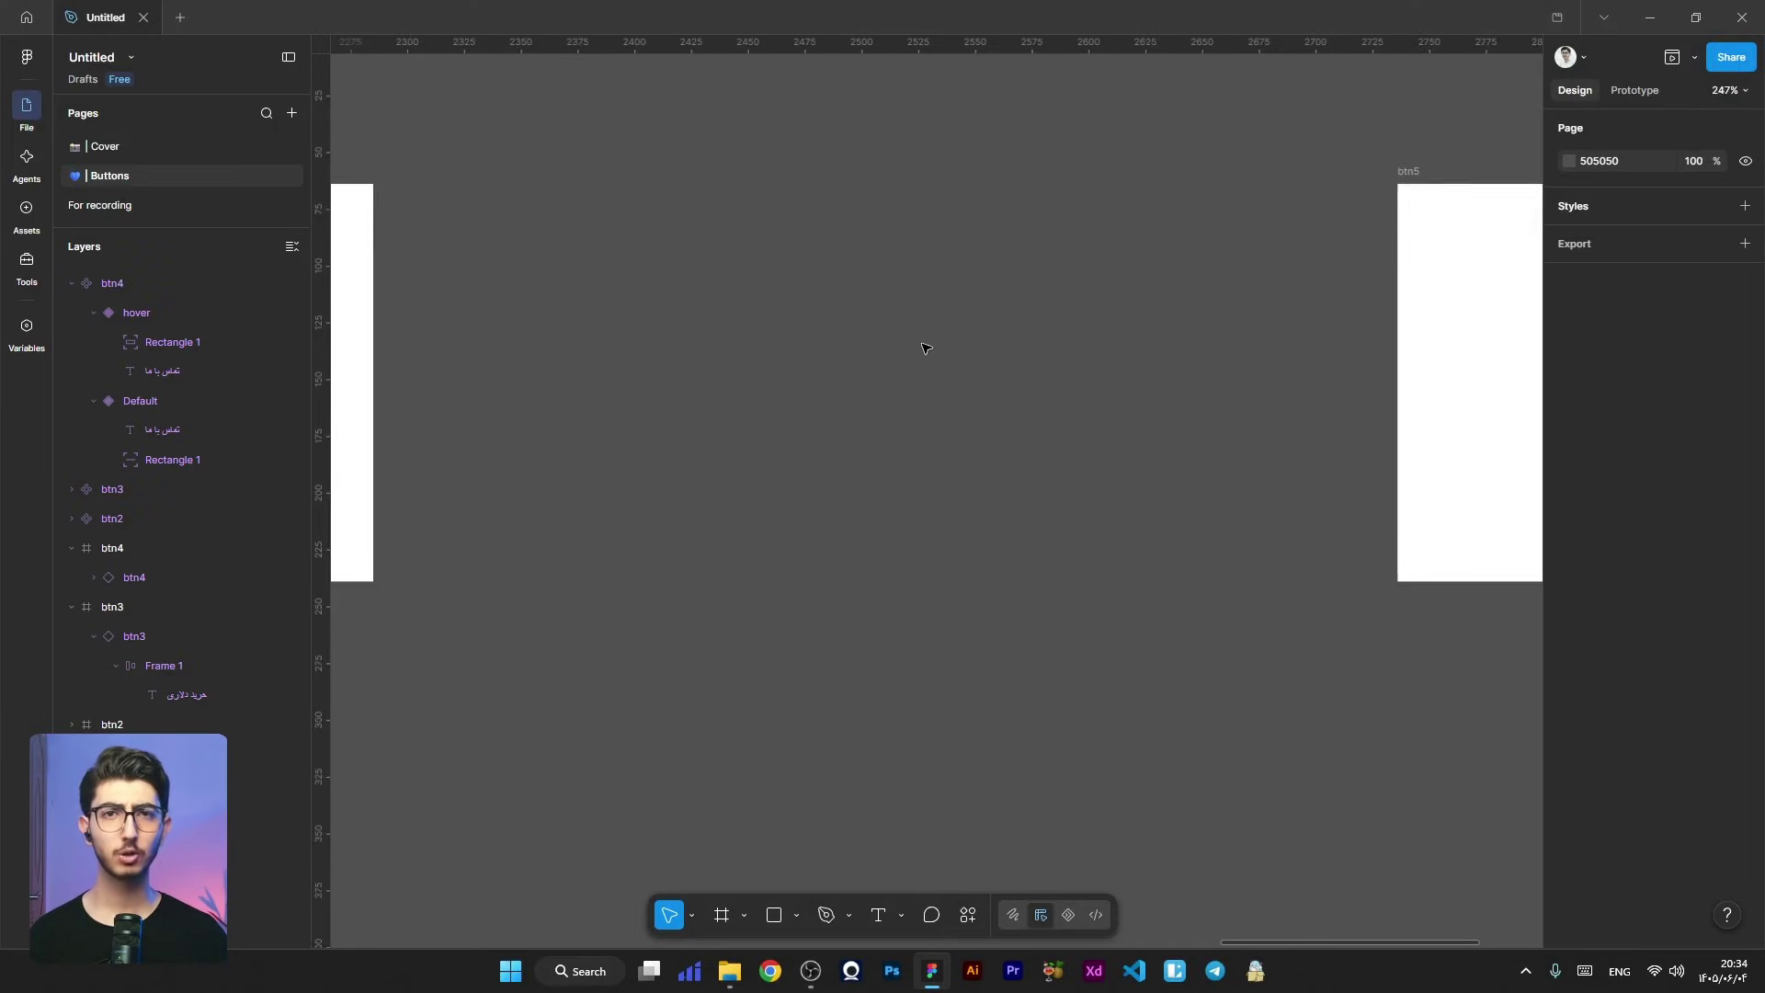
scroll(1164, 341, down, 4)
scroll(719, 328, up, 9)
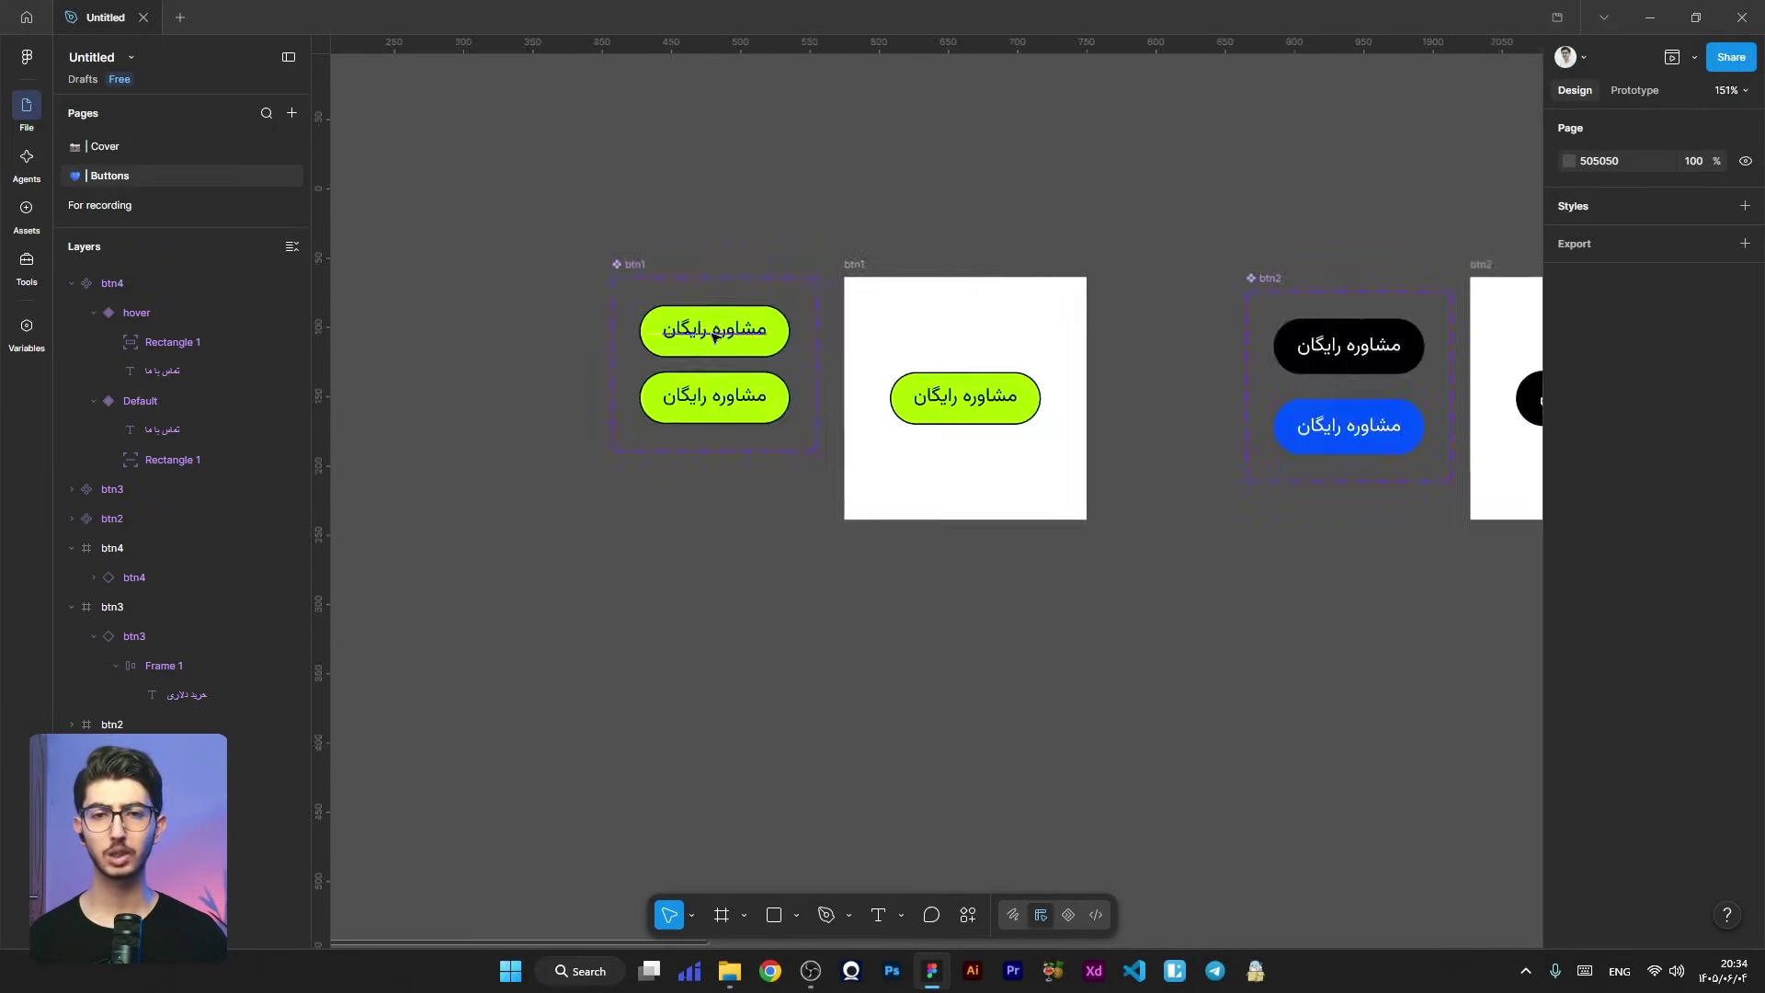
click(819, 315)
scroll(735, 331, down, 5)
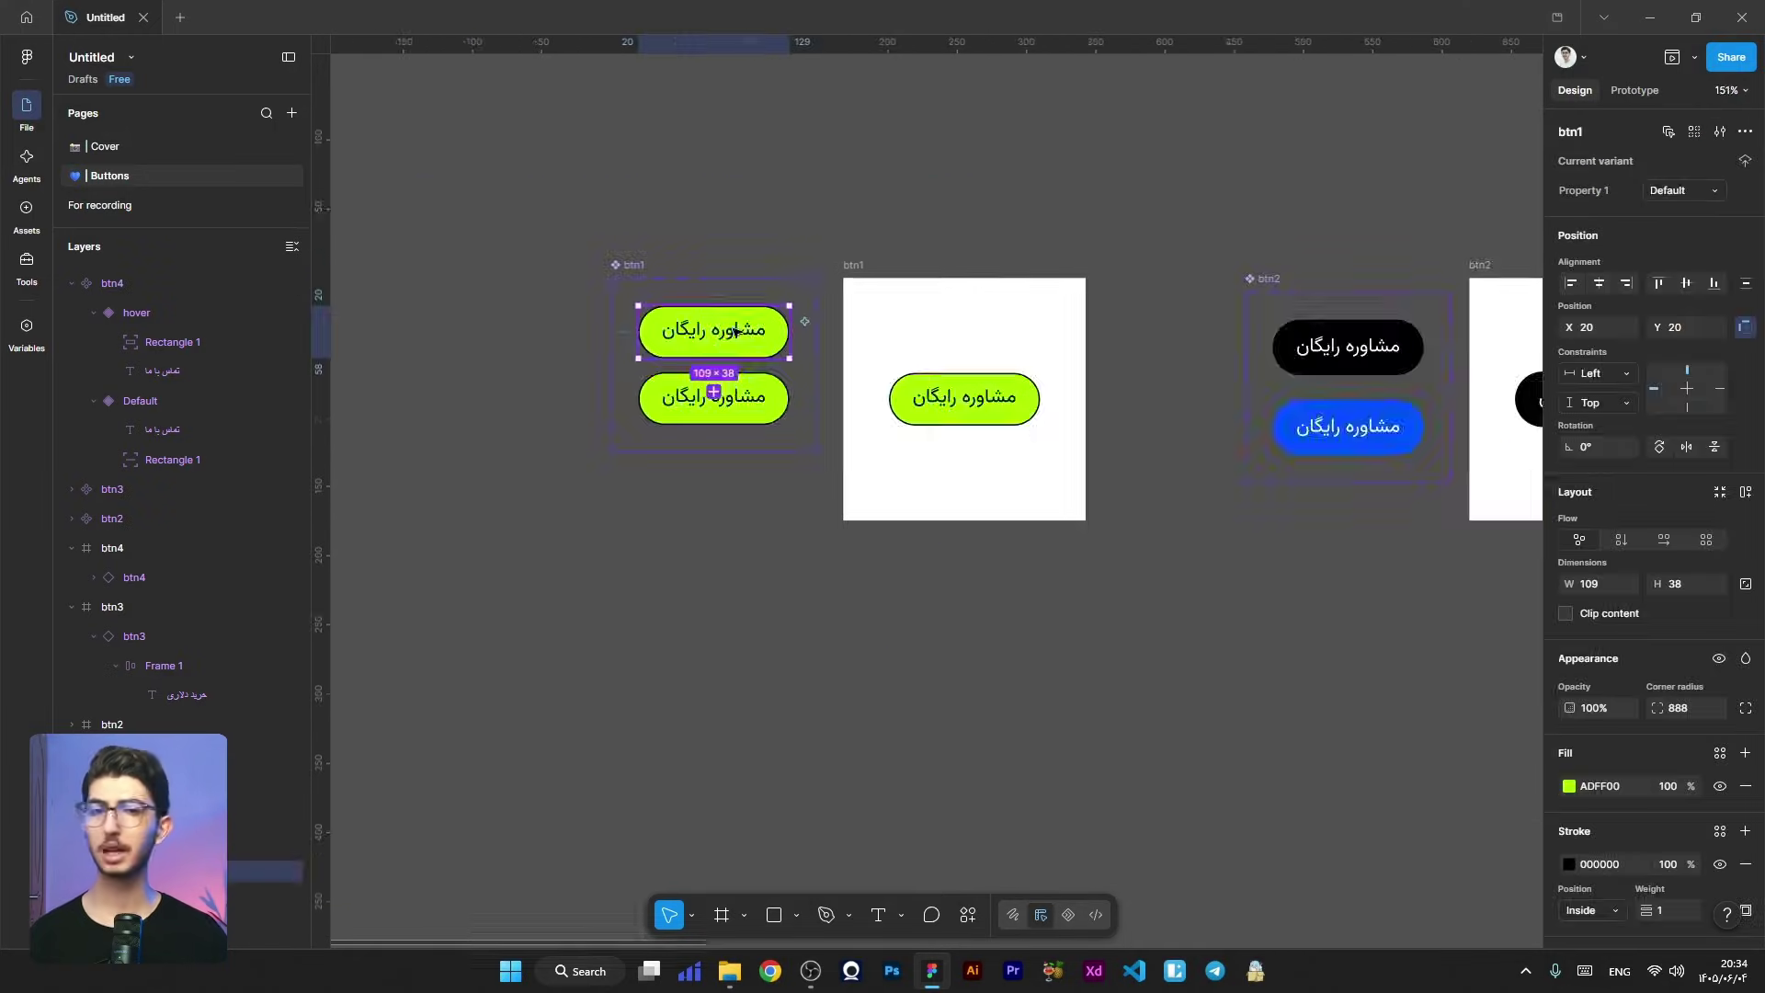
drag(723, 355, 984, 380)
right_click(965, 388)
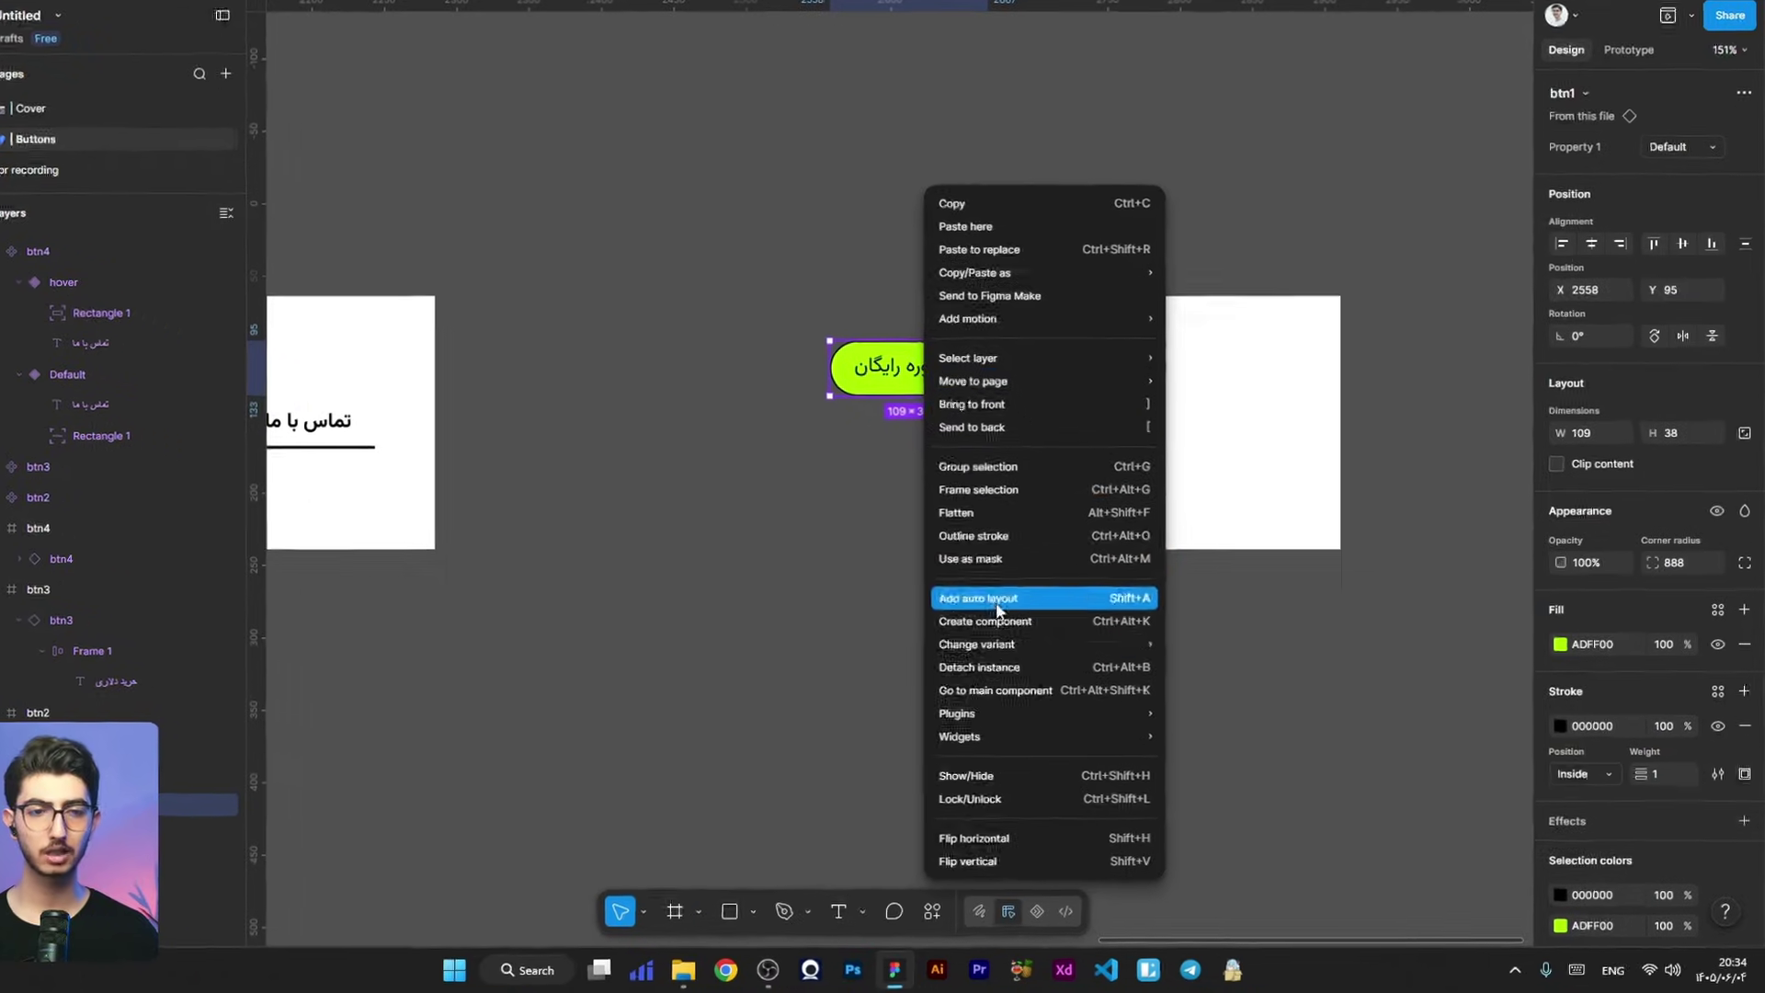
click(1040, 682)
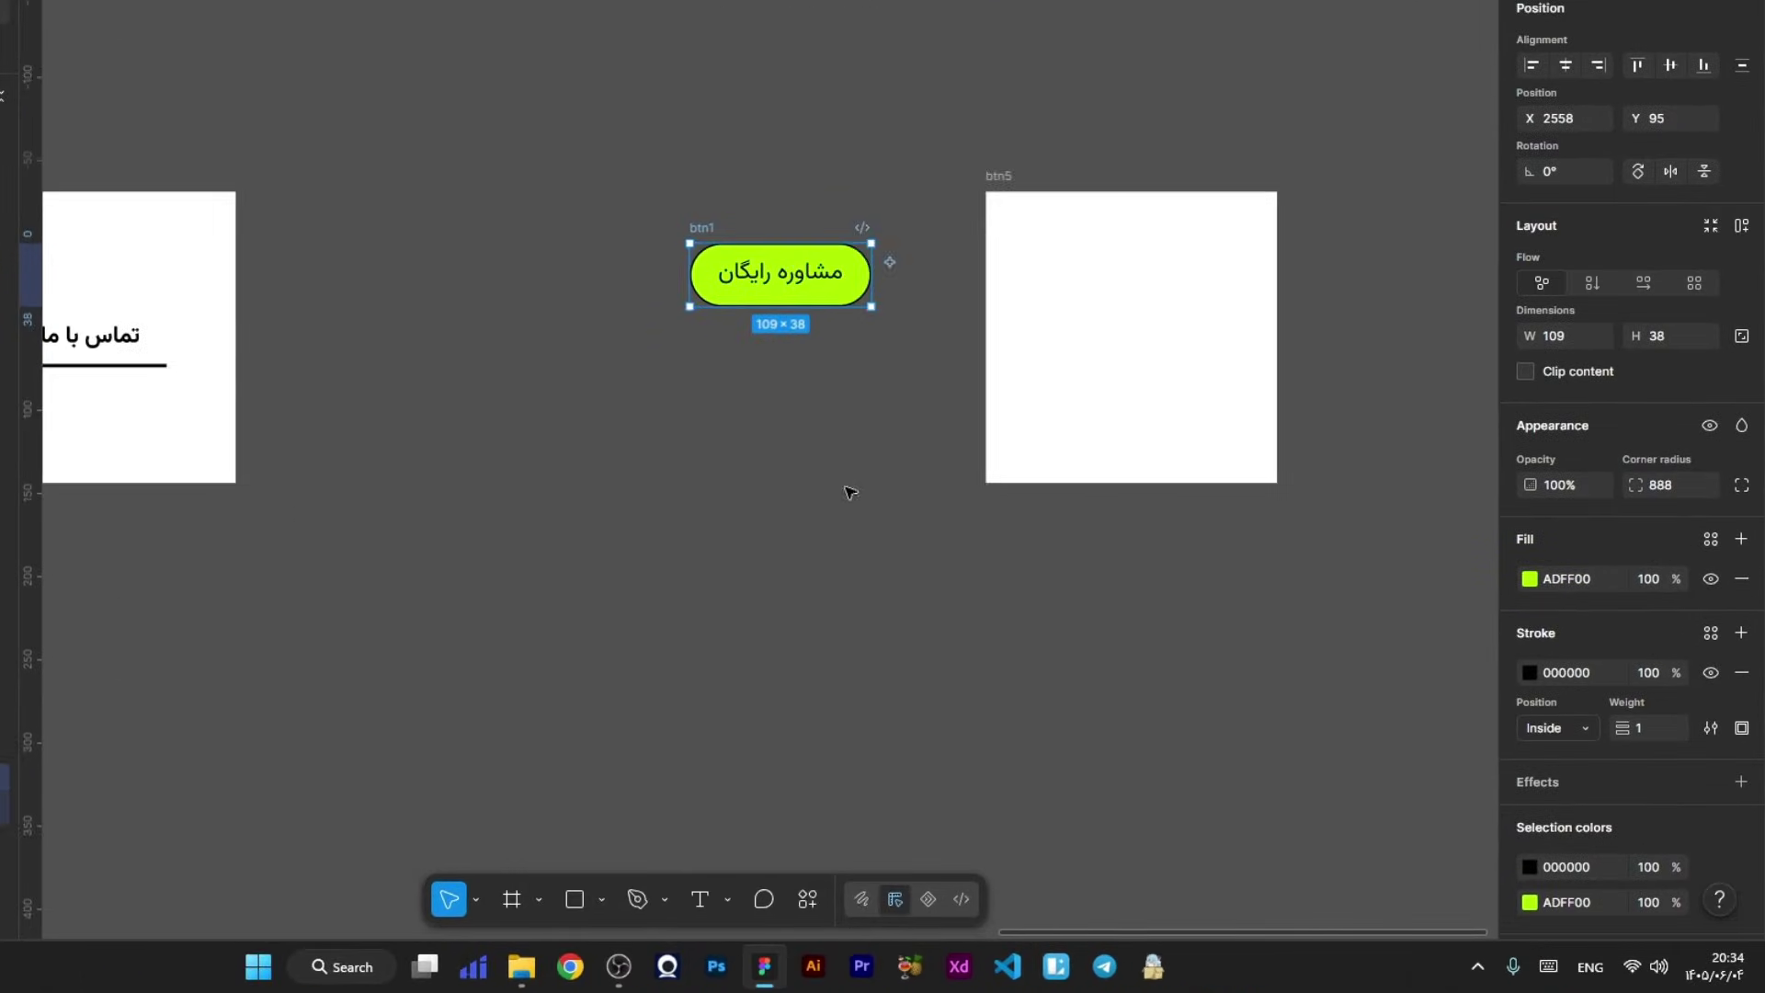
Step: Give the detached button's inner text frame a horizontal auto layout flow with top-right alignment
key(shift+2)
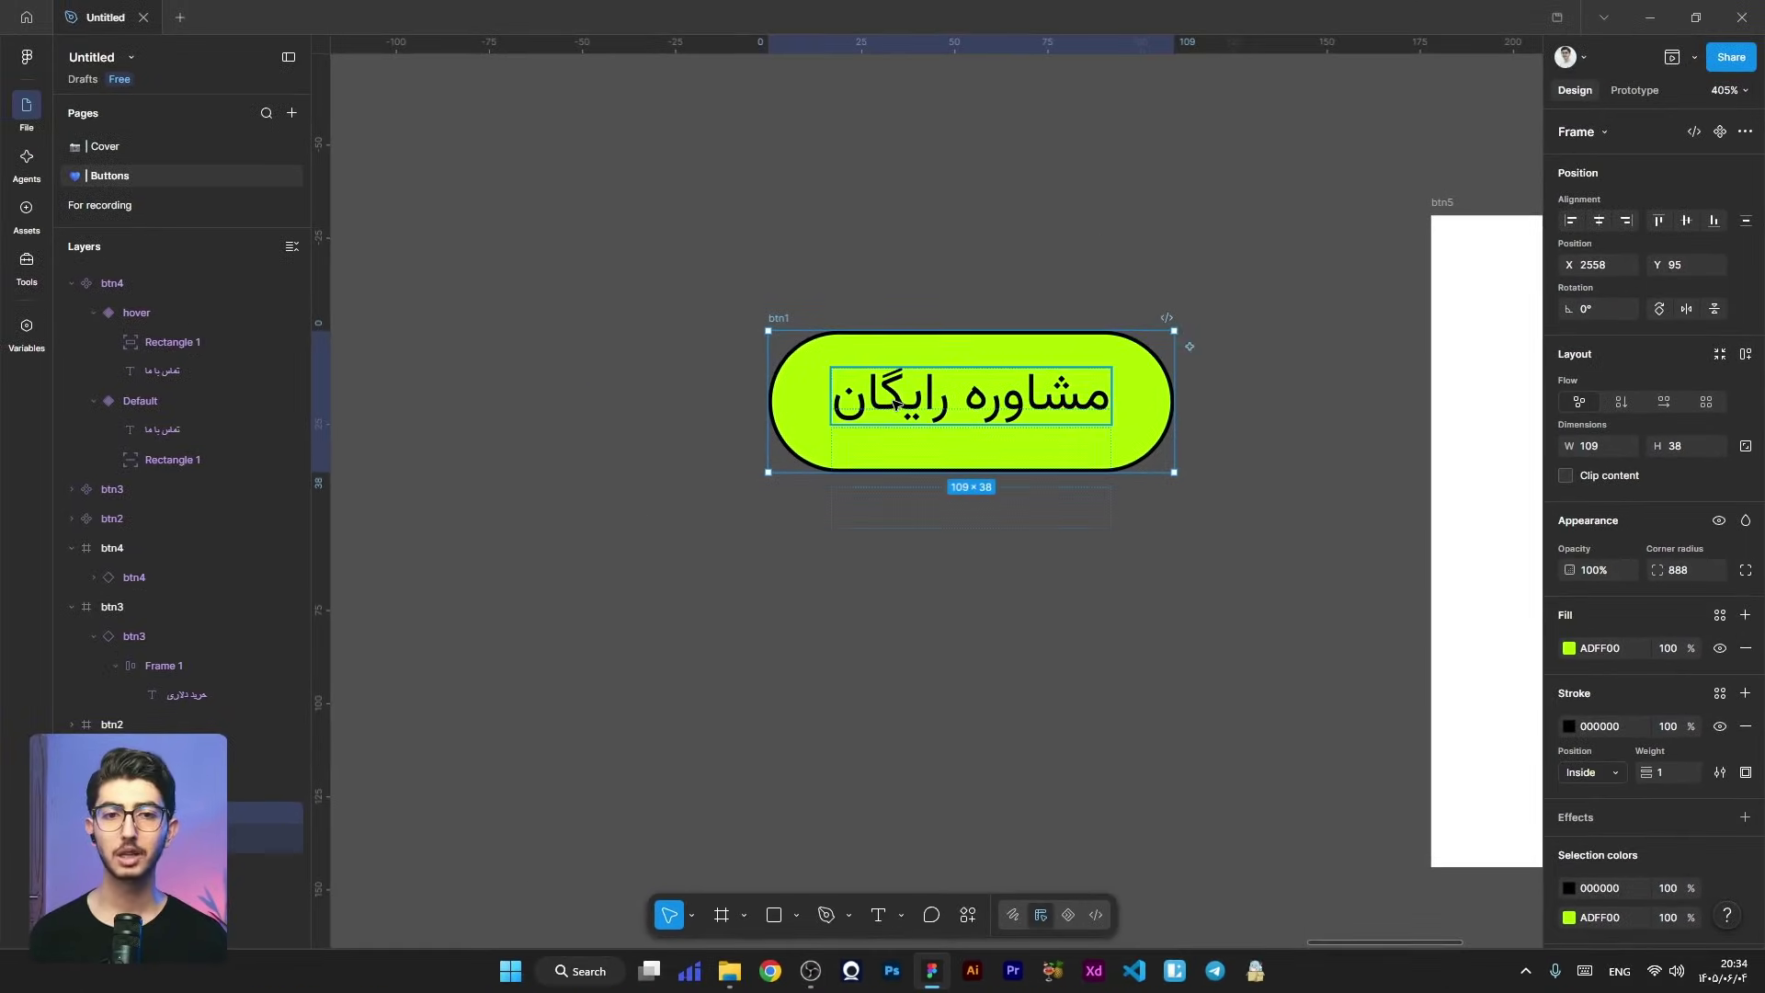
click(894, 401)
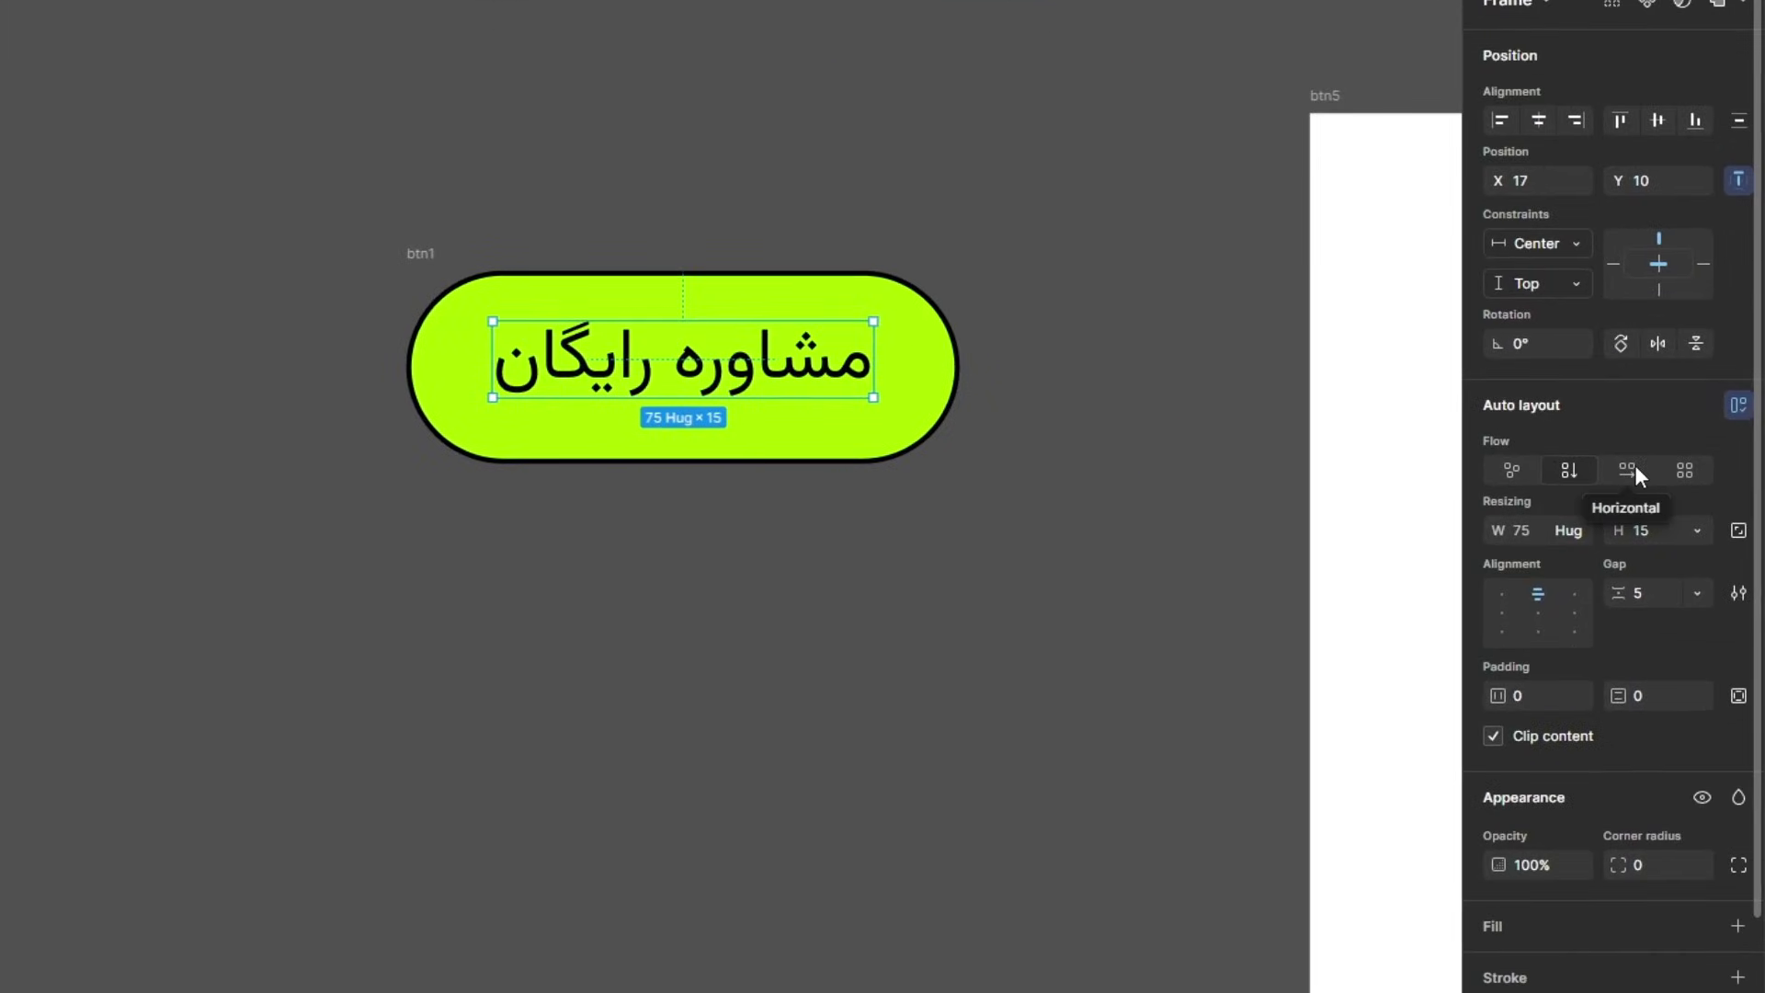
click(1627, 469)
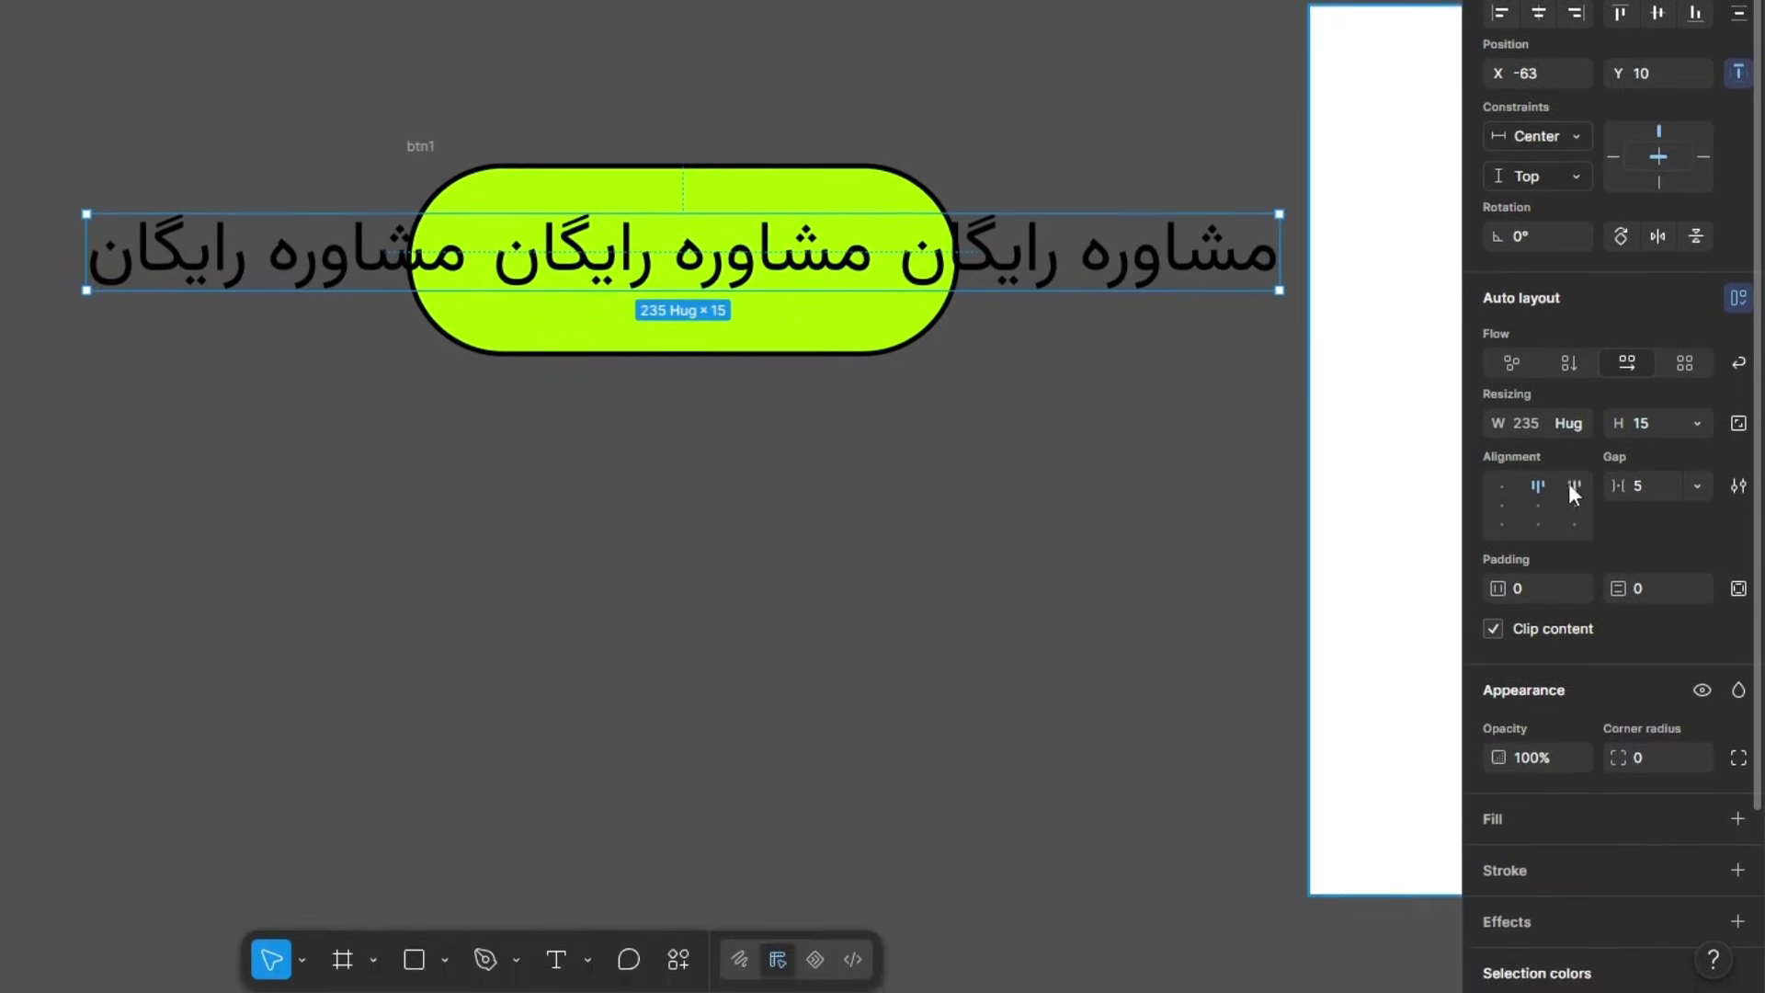
click(1572, 487)
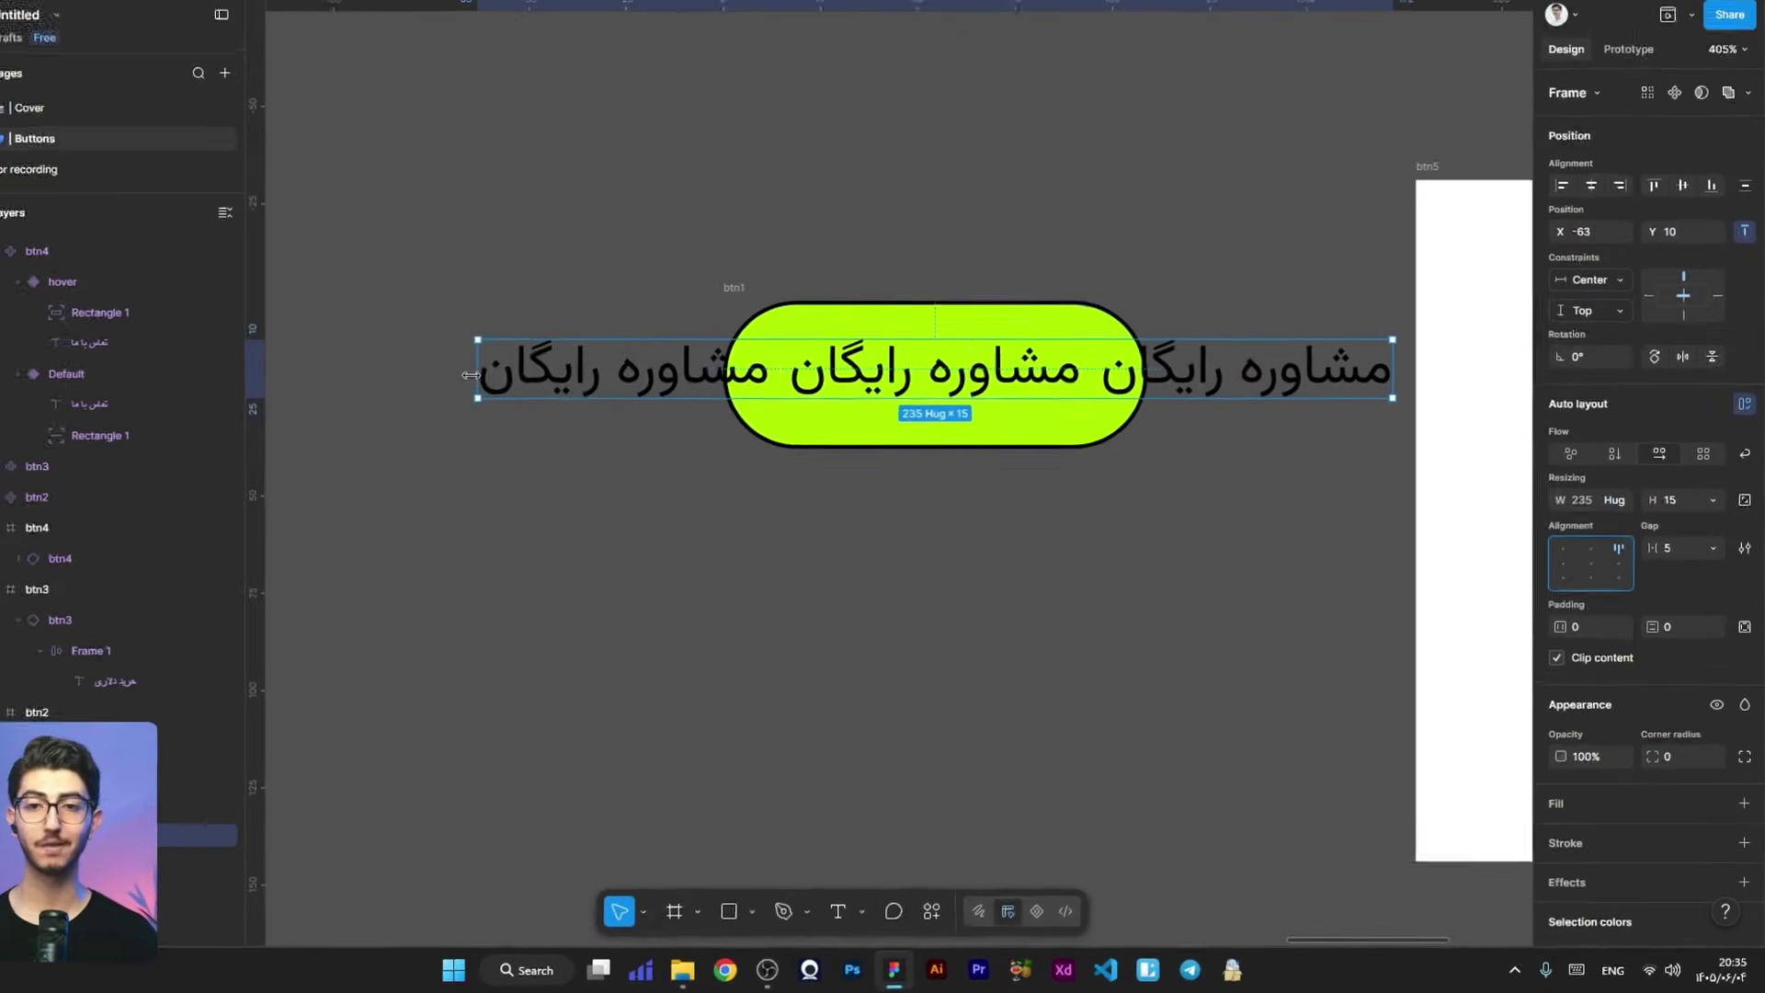
Step: Narrow the text frame to 75 wide so it shows one label, and move it back to the button's centre
drag(470, 375, 1100, 370)
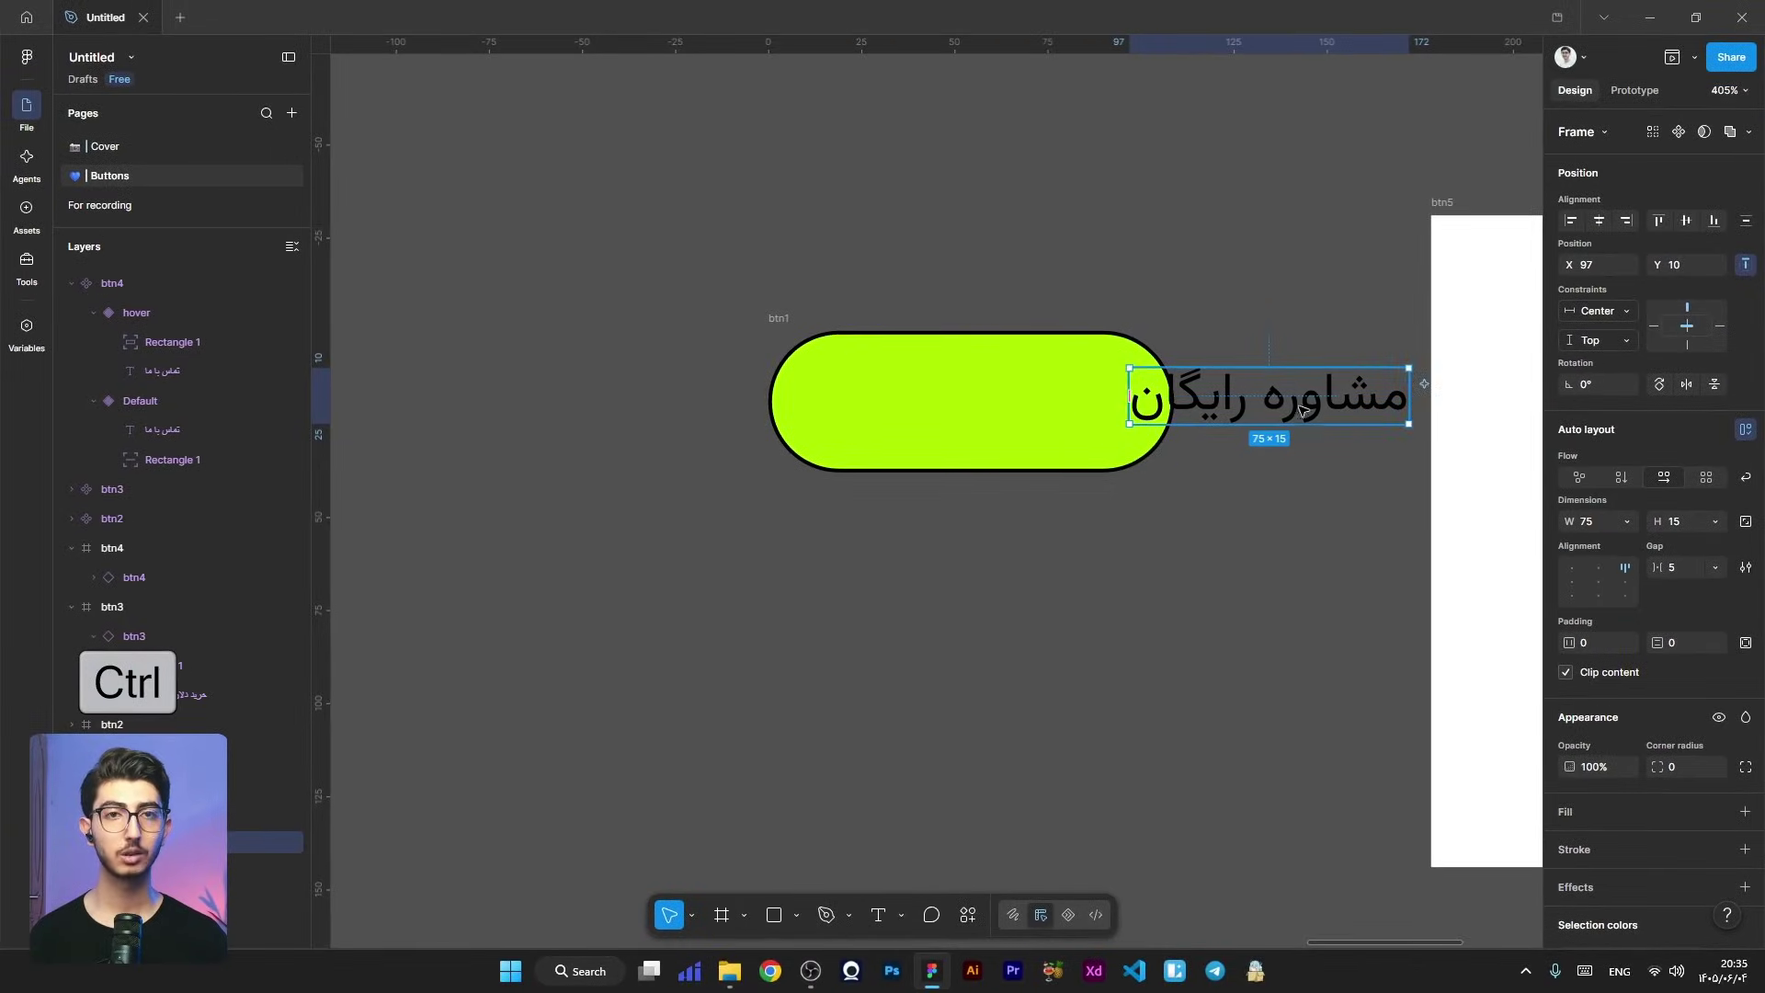
drag(1300, 409, 1043, 409)
key(Escape)
Step: Rename the detached button frame as btn5 and change its fill to 00FFFF
click(1634, 90)
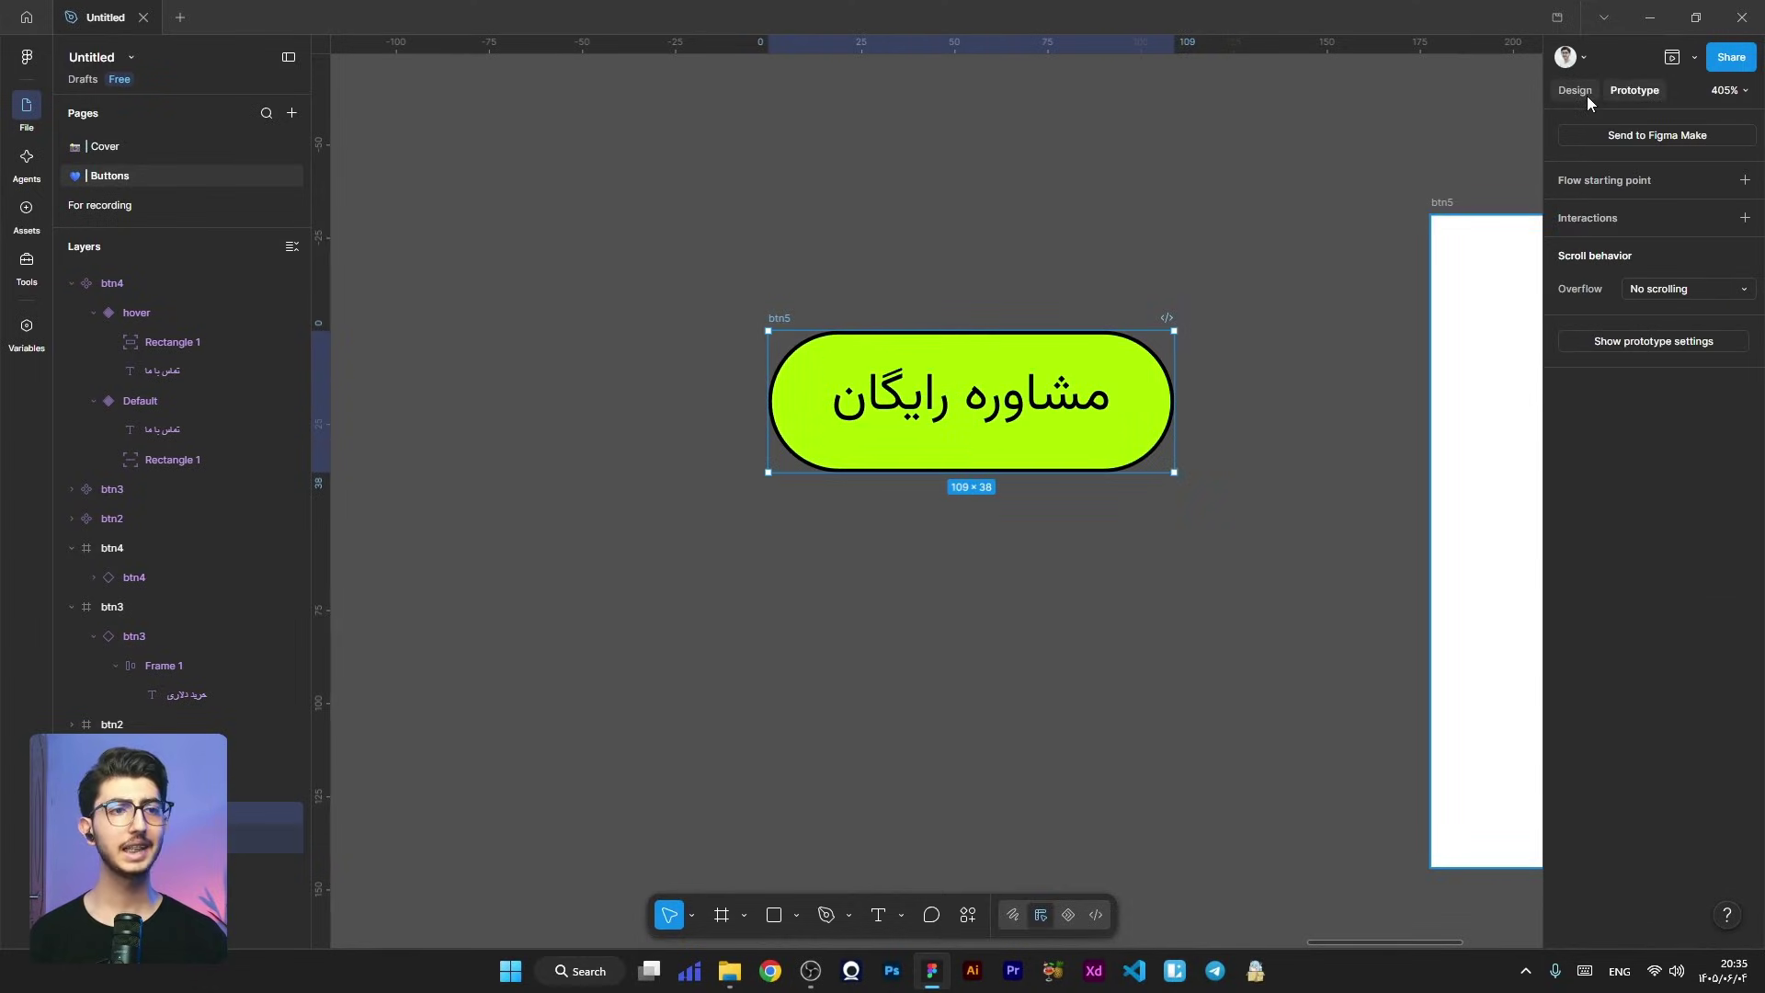
click(1586, 92)
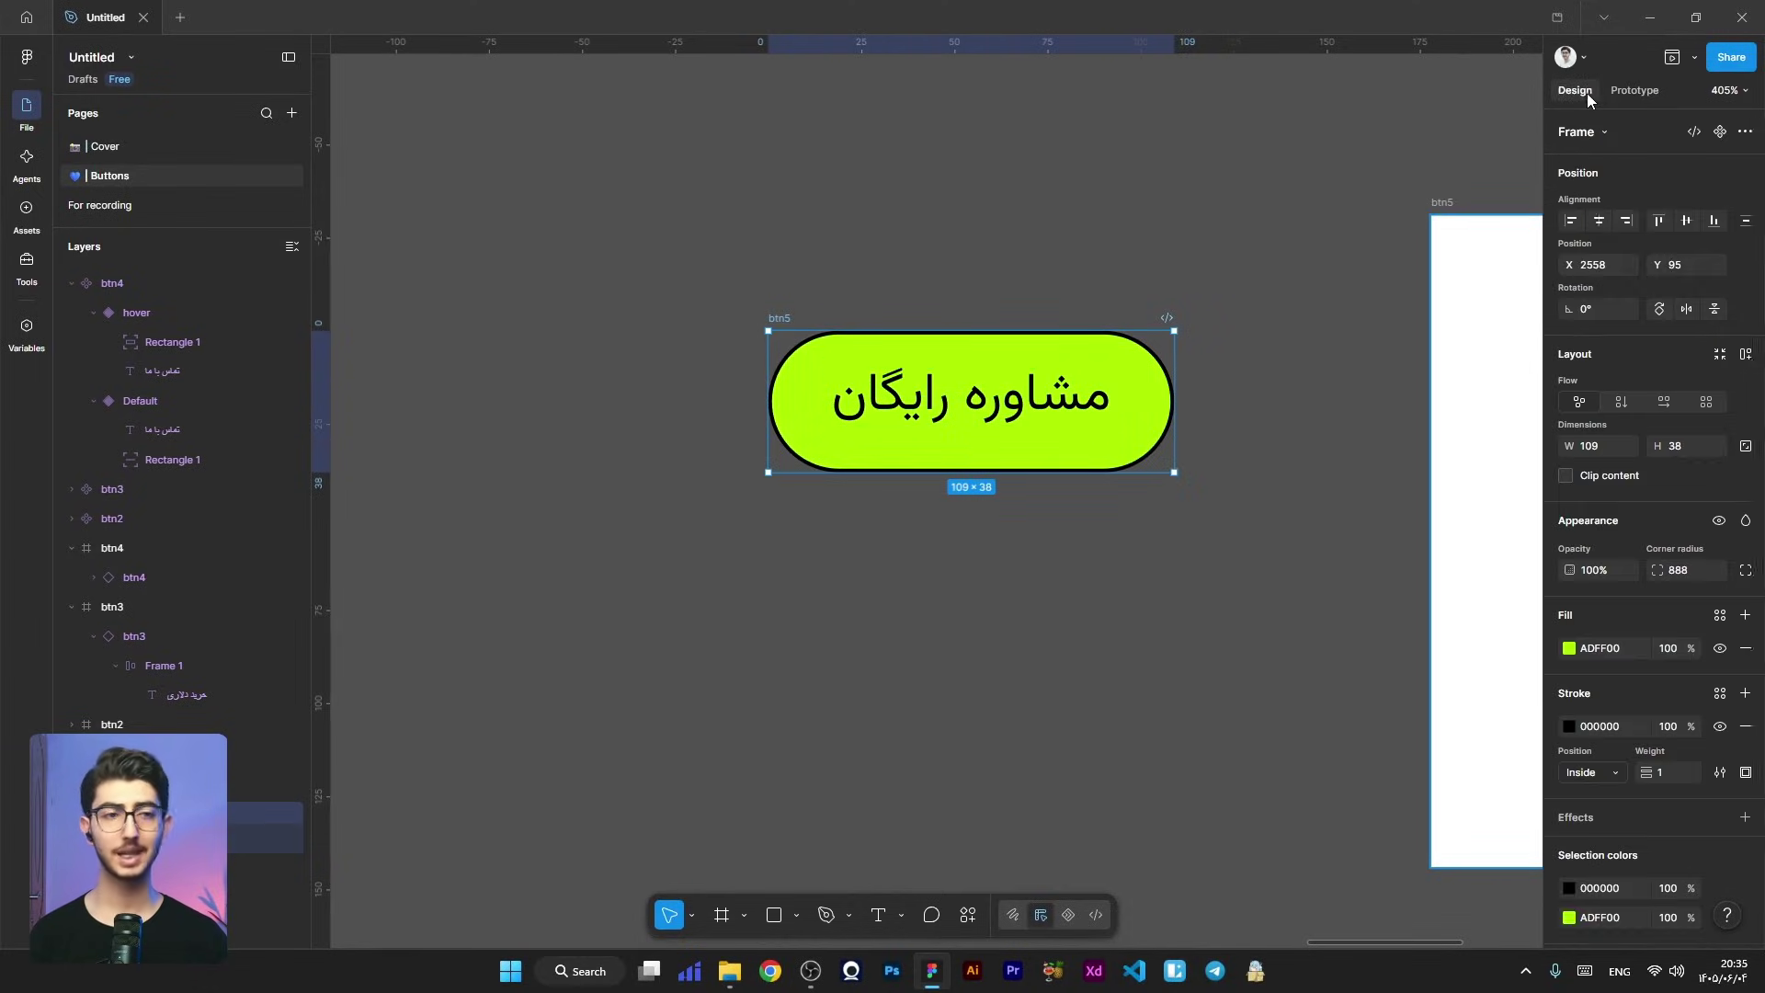
click(1603, 648)
text(00FFFF)
key(Return)
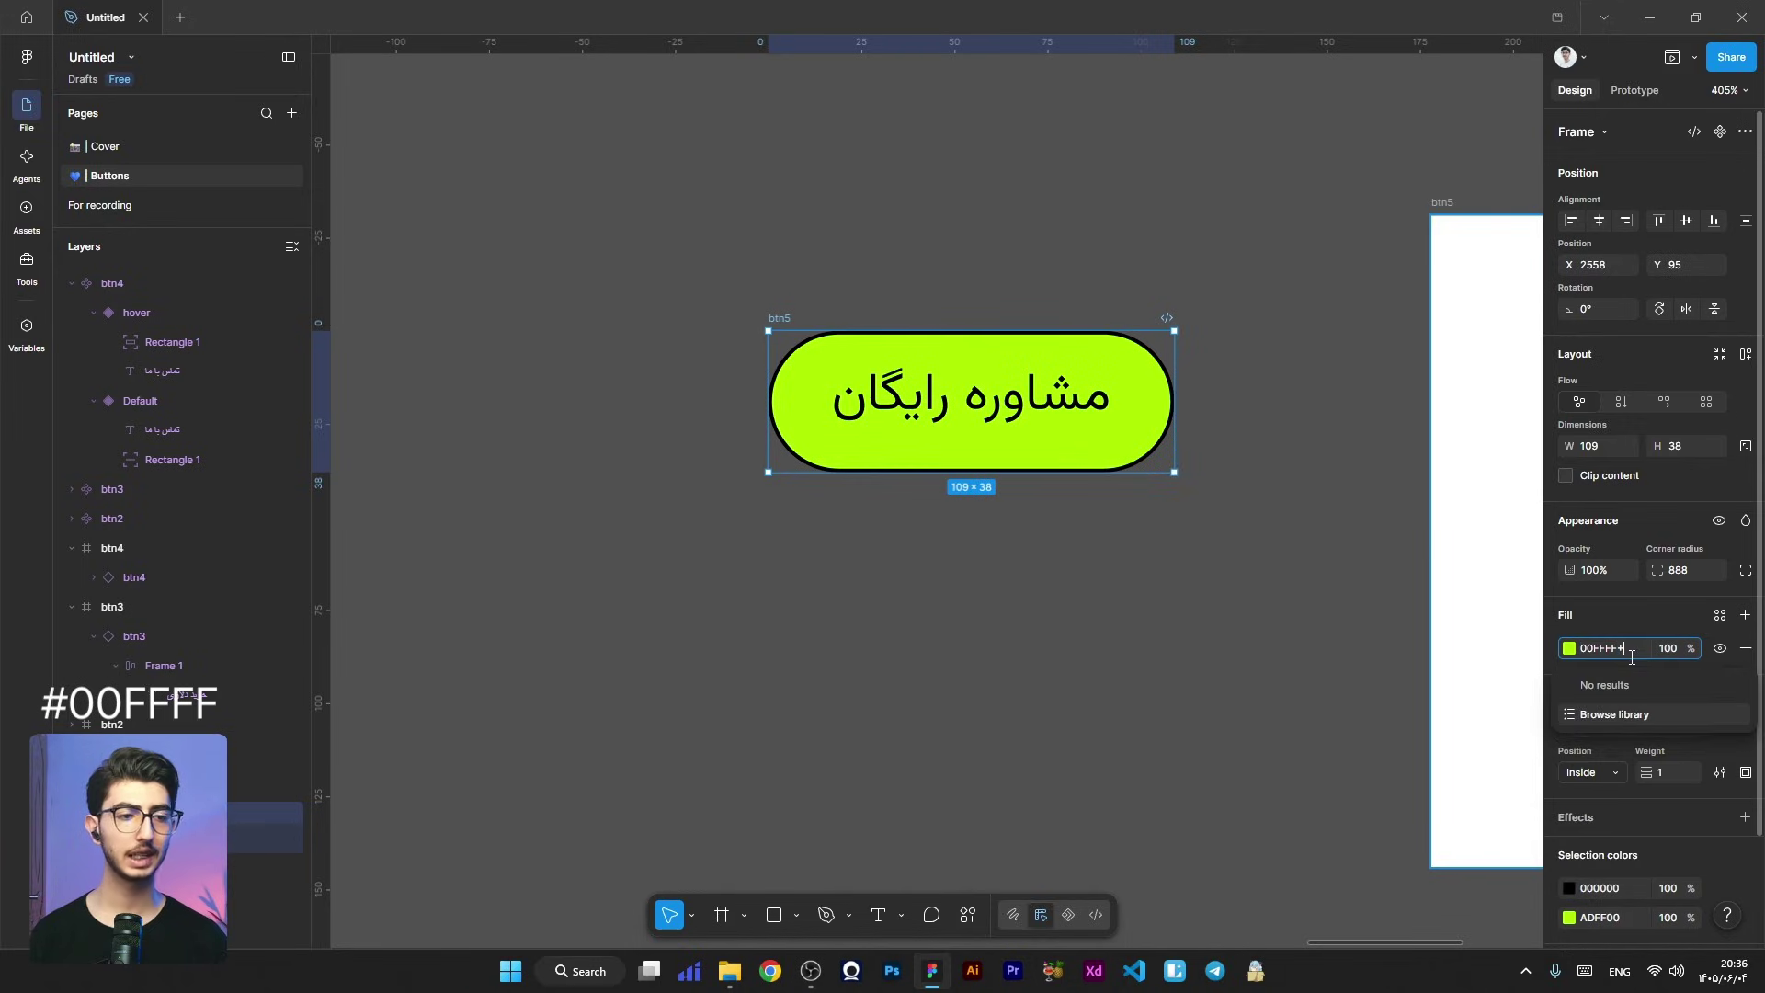
Step: Duplicate the cyan btn5 button directly below and set the copy's text frame alignment to top left
scroll(1337, 610, down, 3)
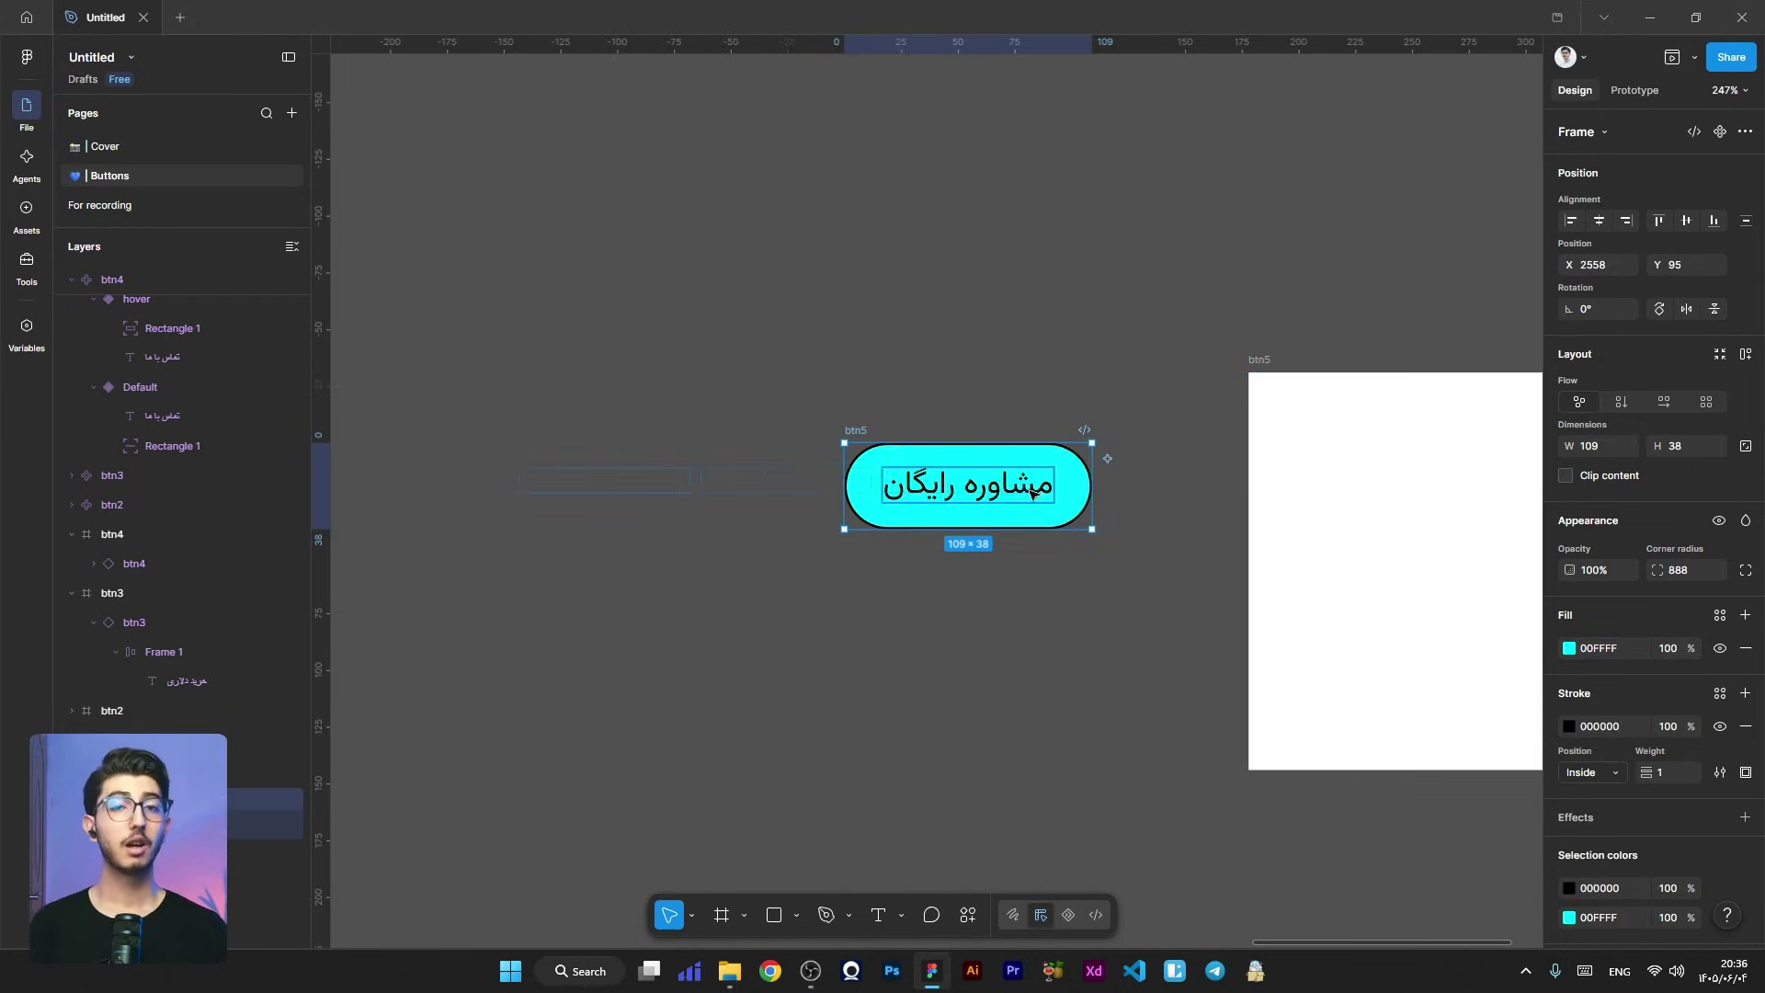
drag(872, 436, 860, 567)
scroll(903, 666, up, 2)
click(1023, 607)
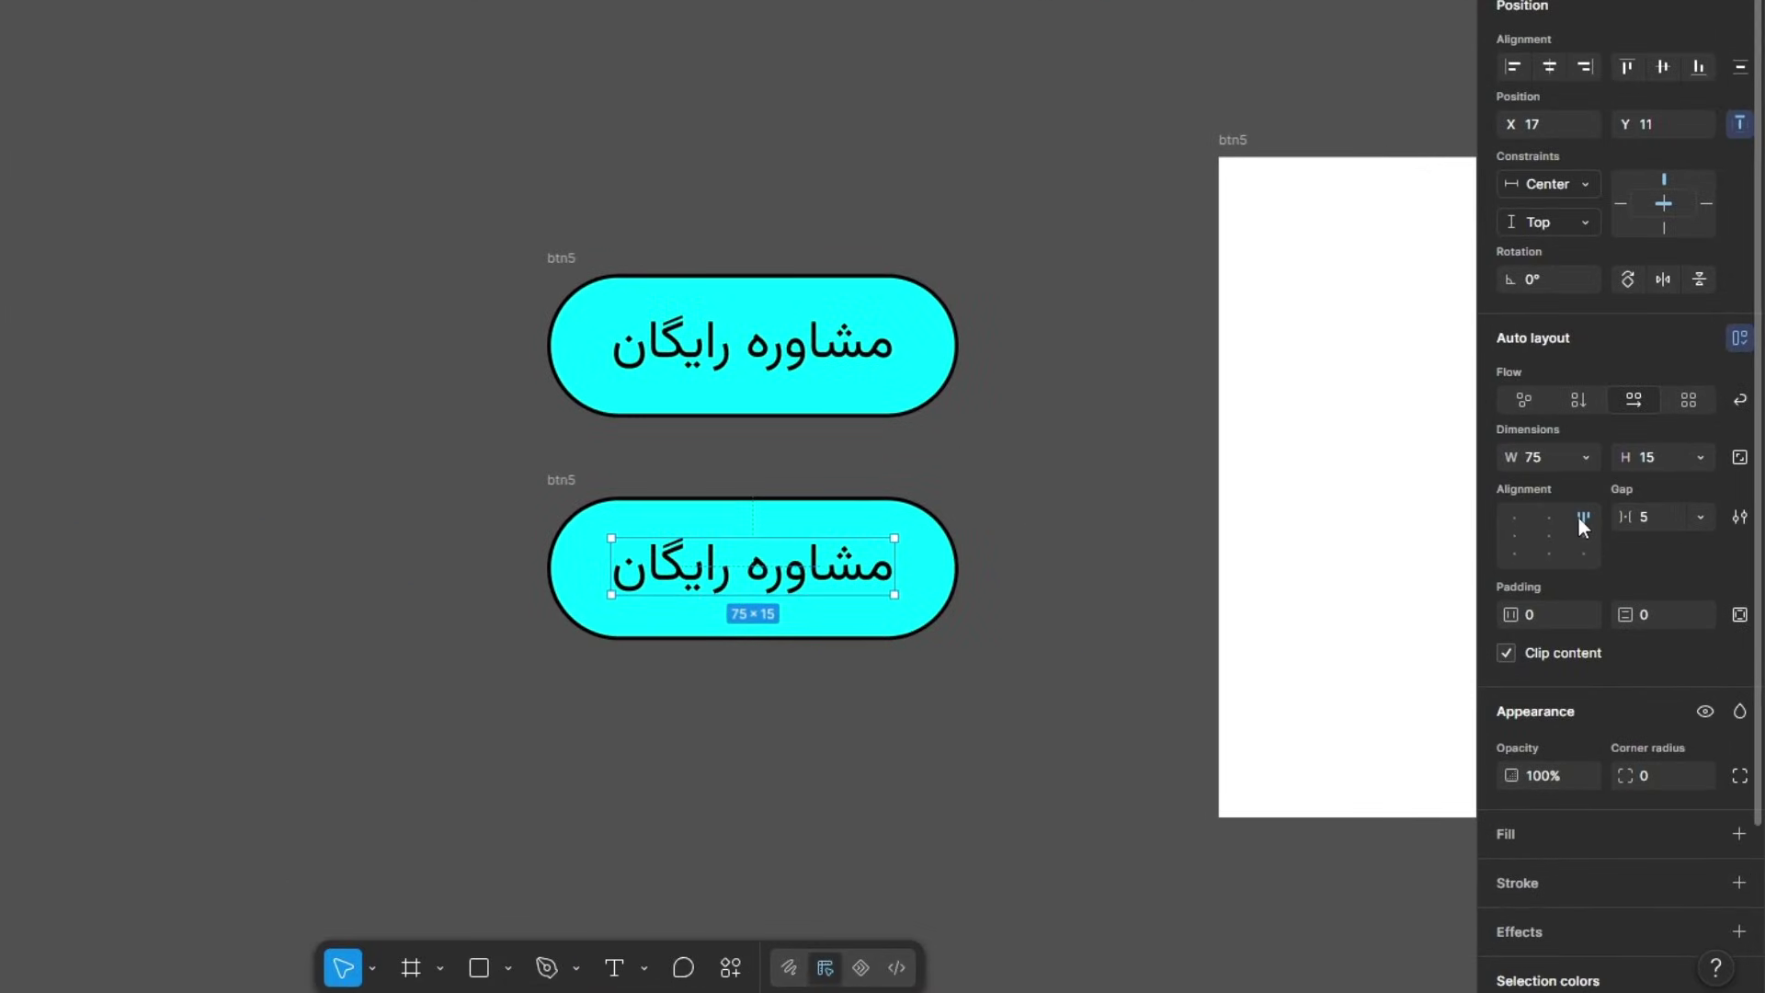
click(1518, 519)
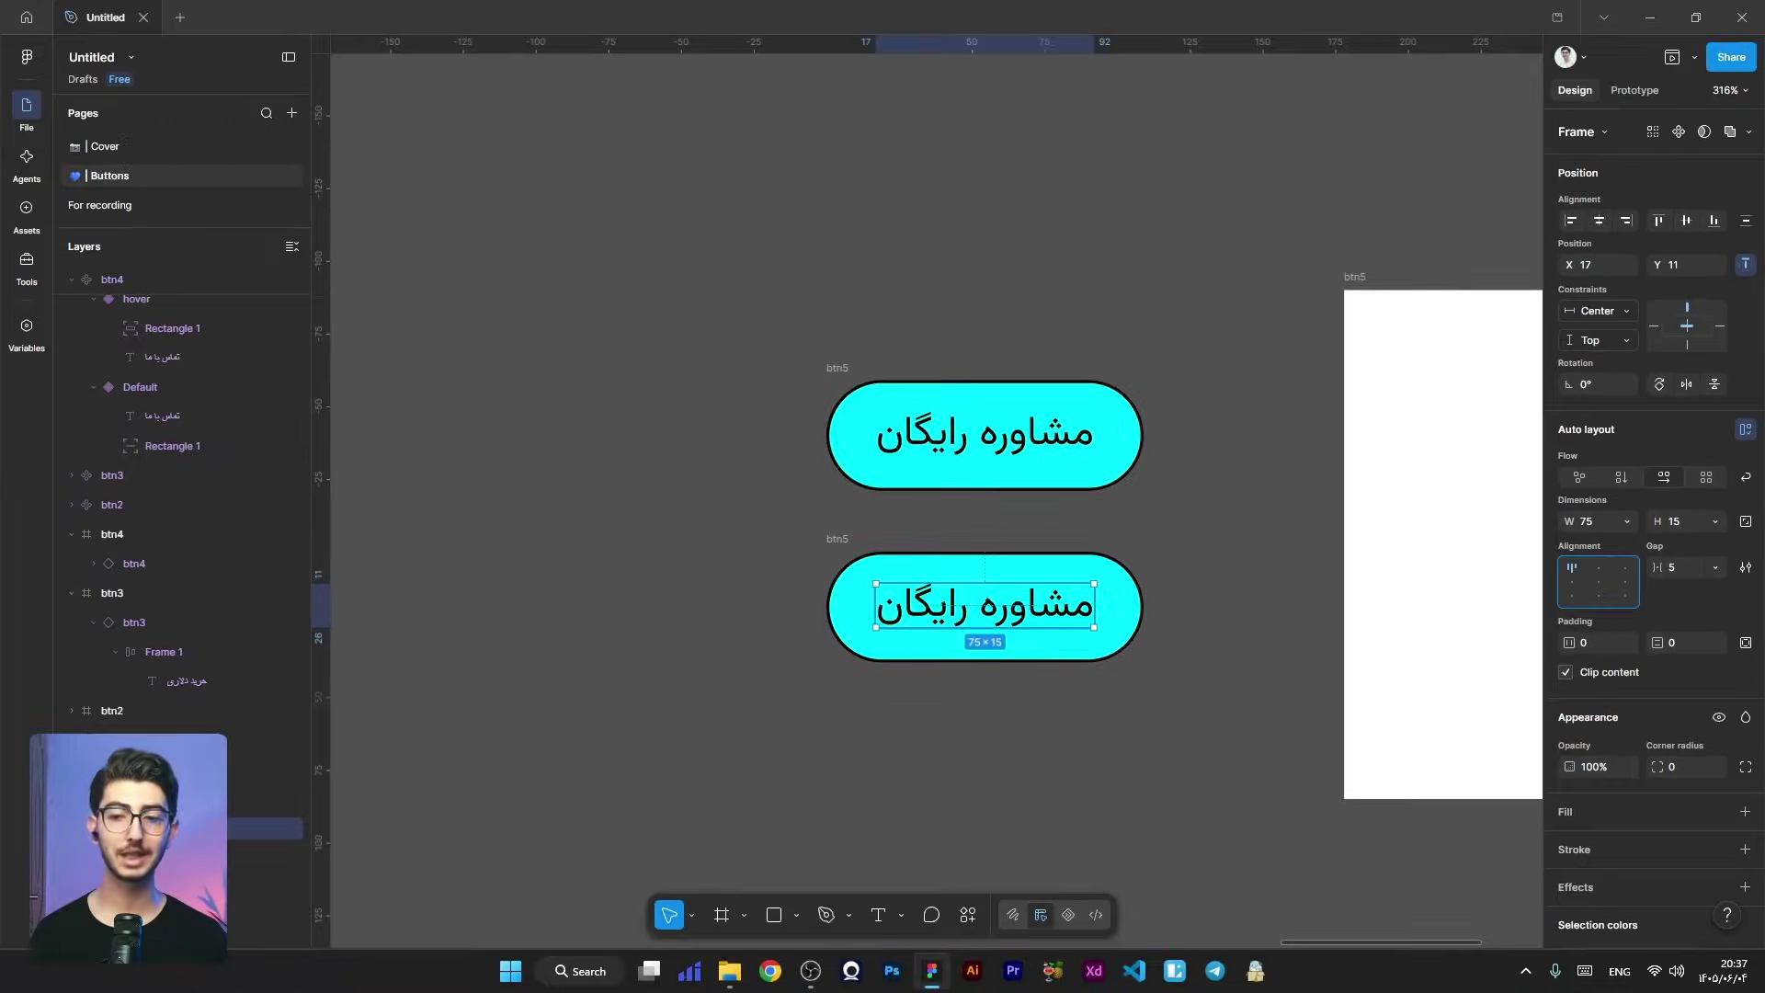
Step: Select the text layers inside both btn5 buttons to examine which way the clipped labels extend
key(Return)
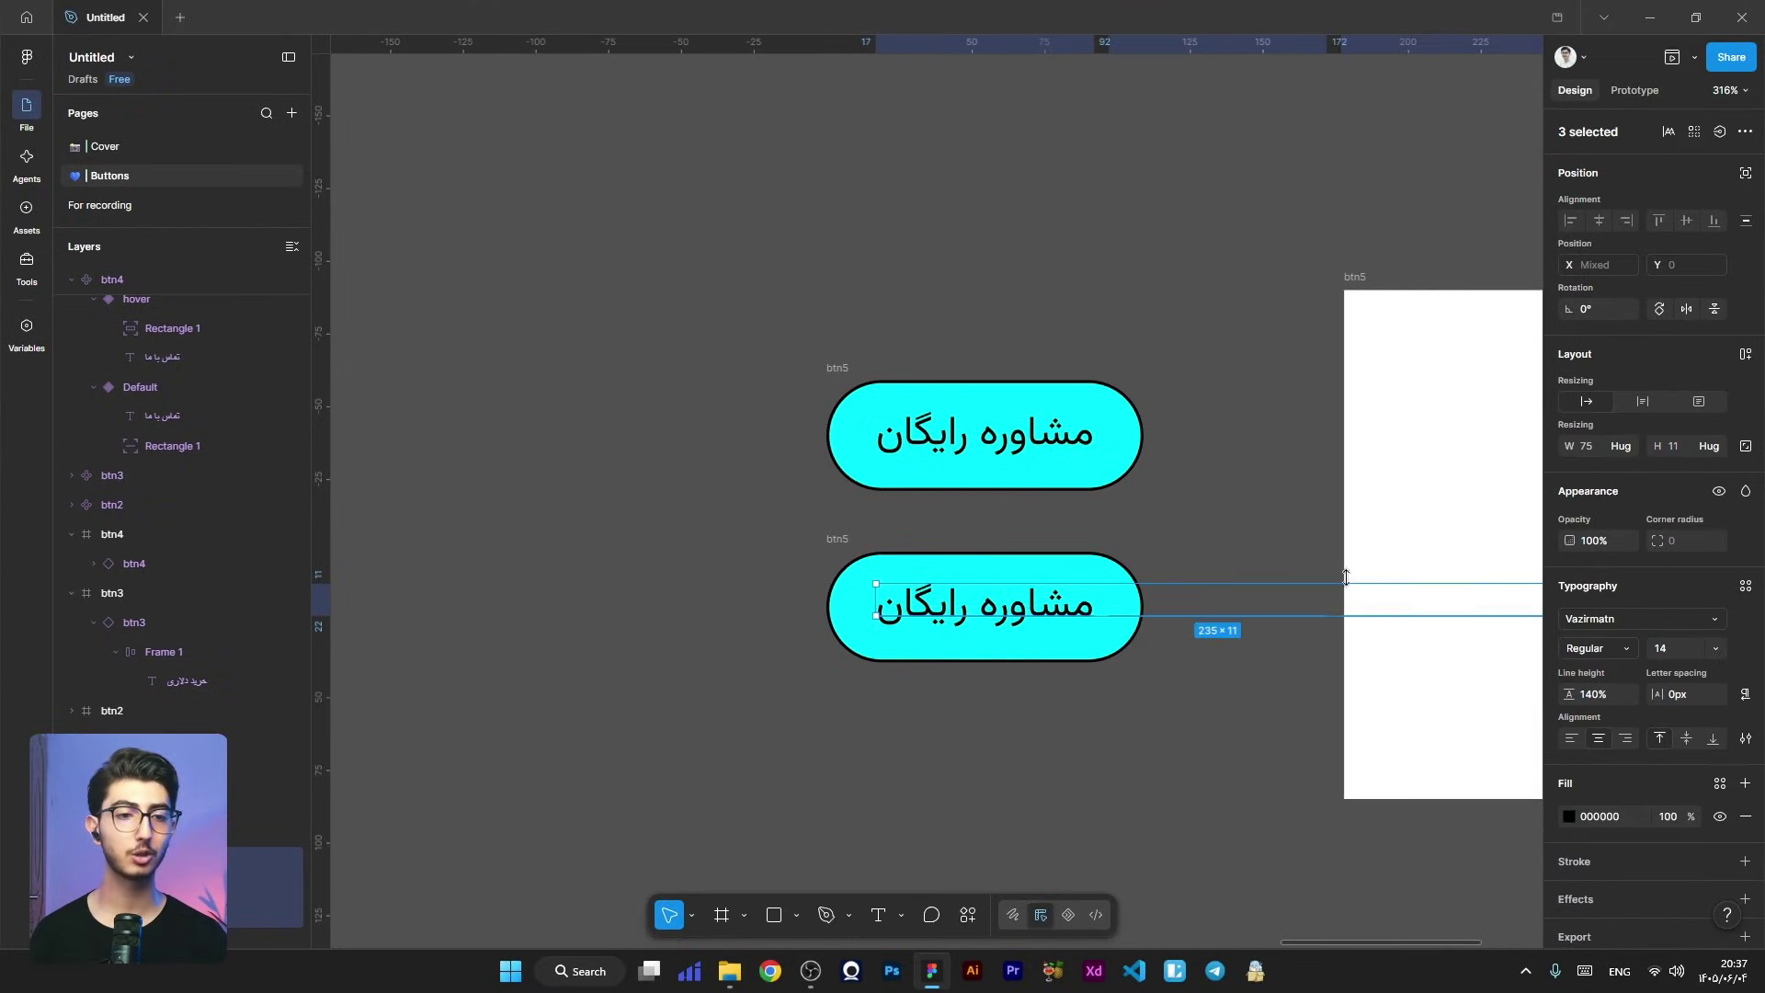
scroll(1344, 576, right, 3)
click(922, 465)
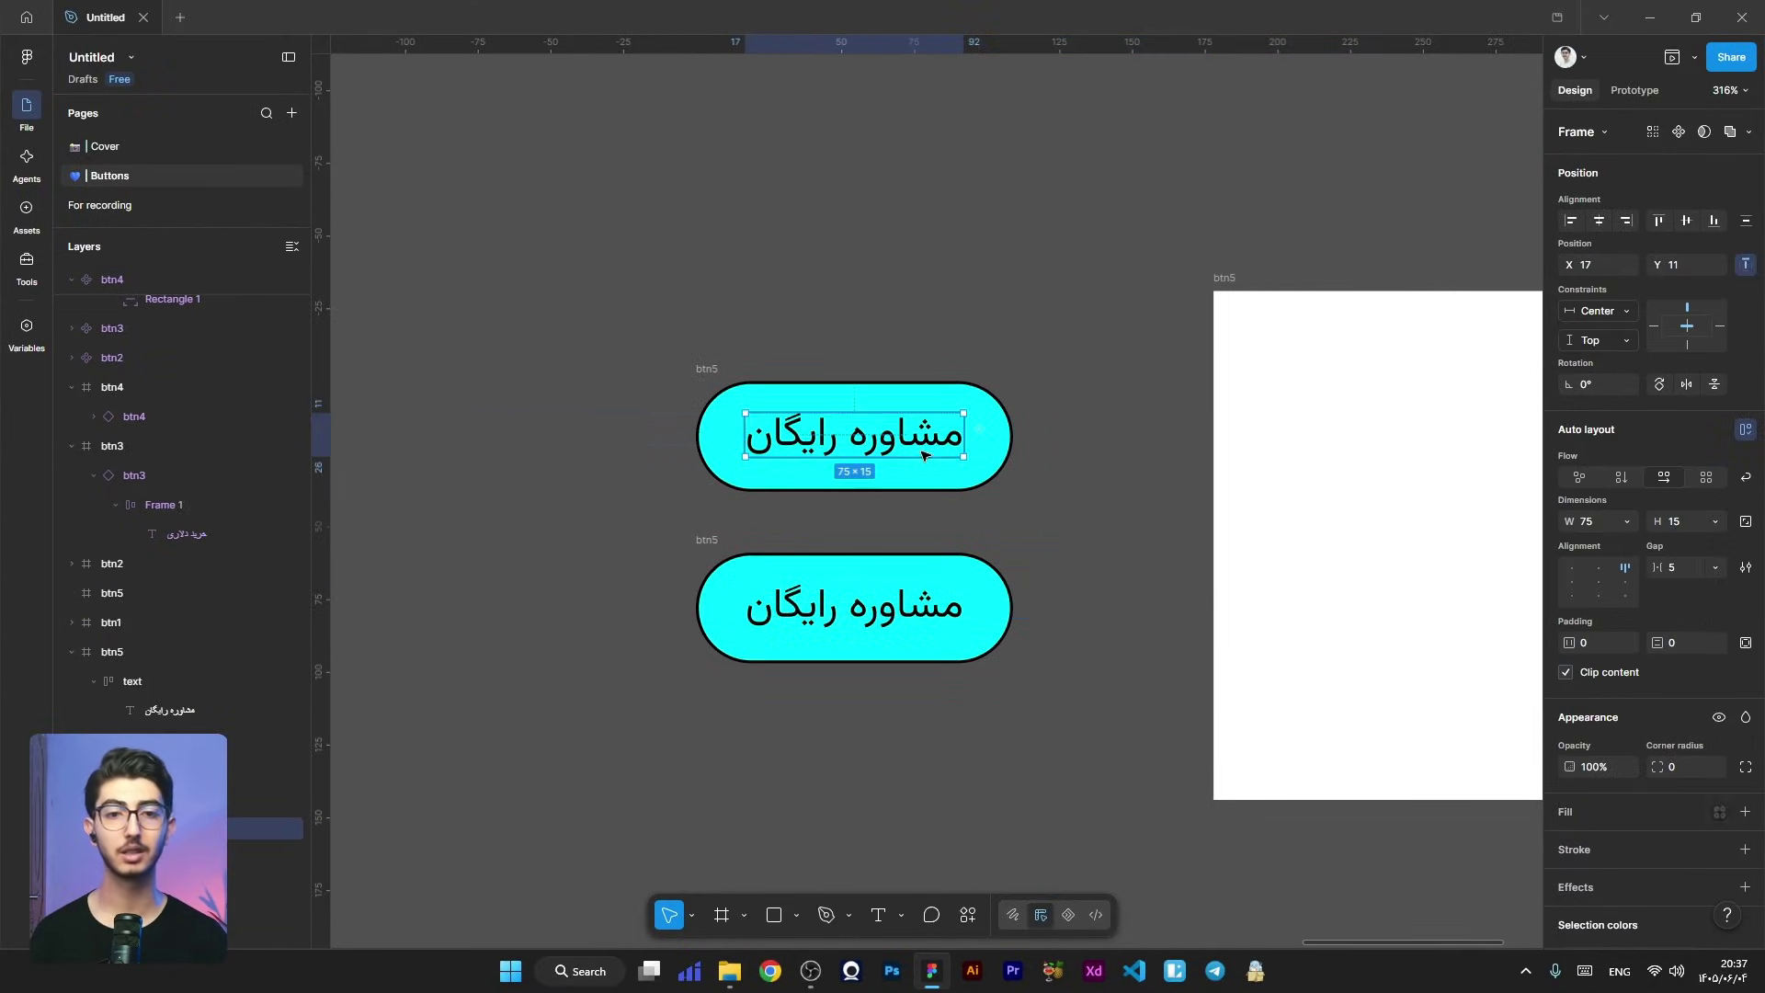
key(Return)
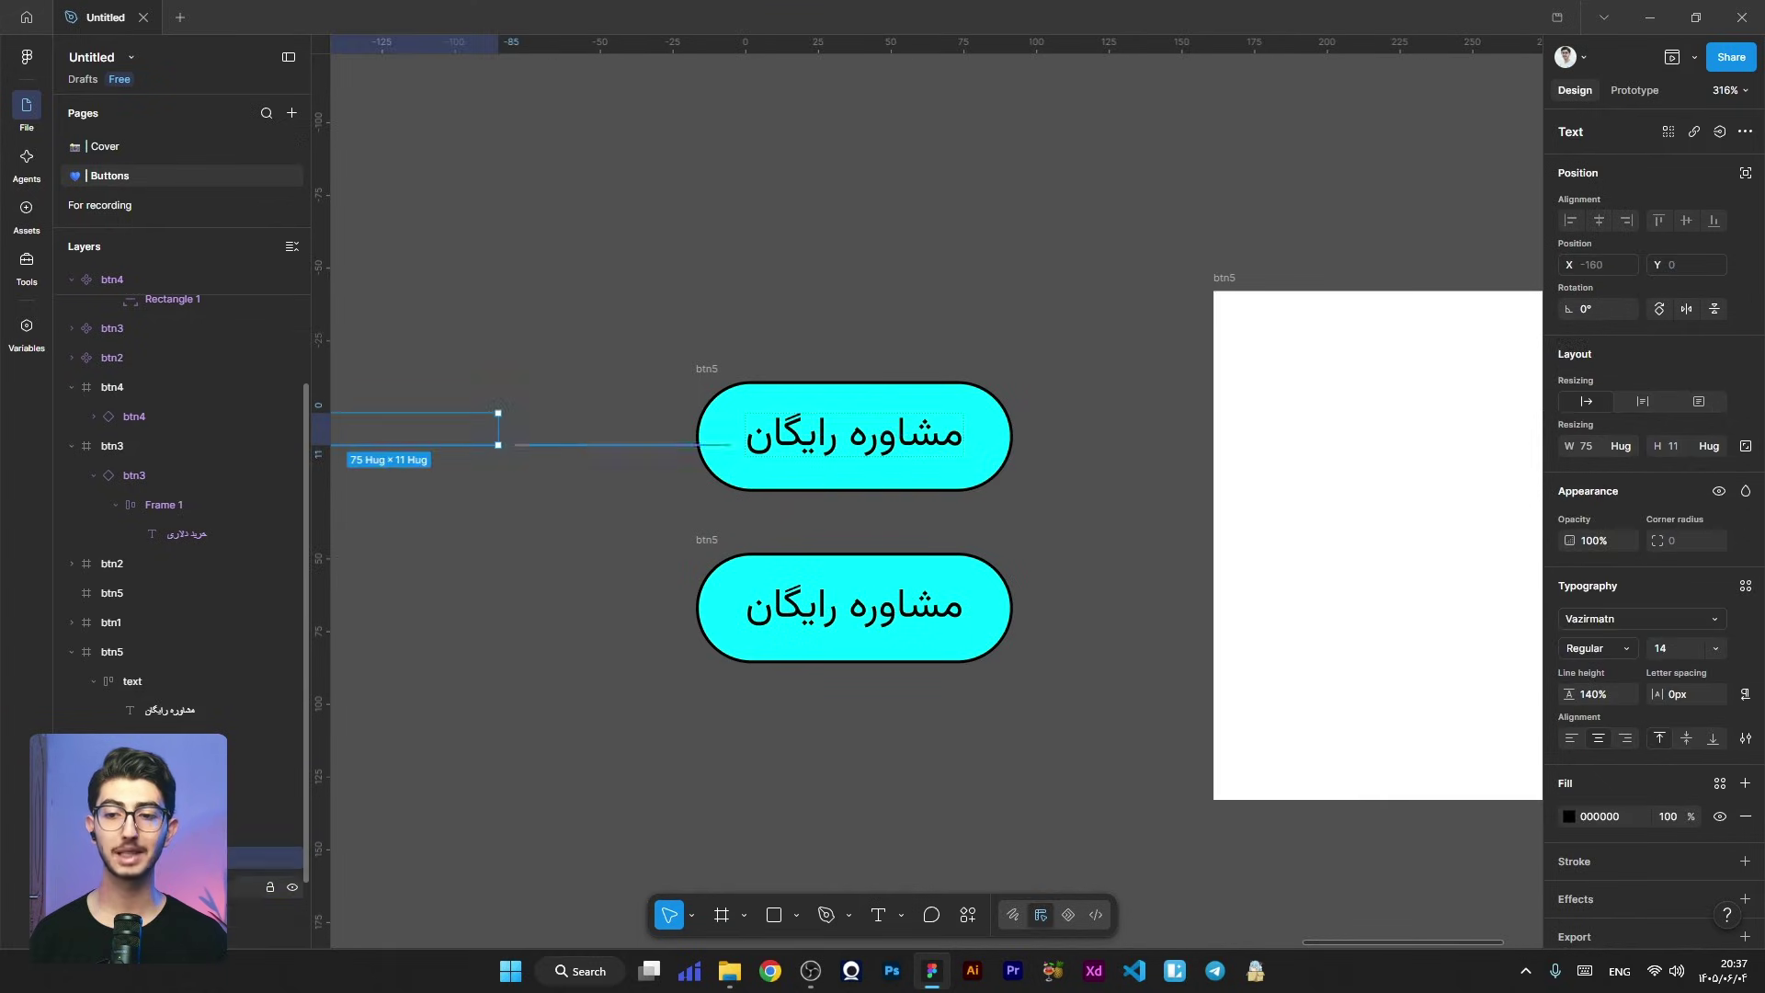
scroll(1053, 473, down, 3)
scroll(1052, 473, up, 1)
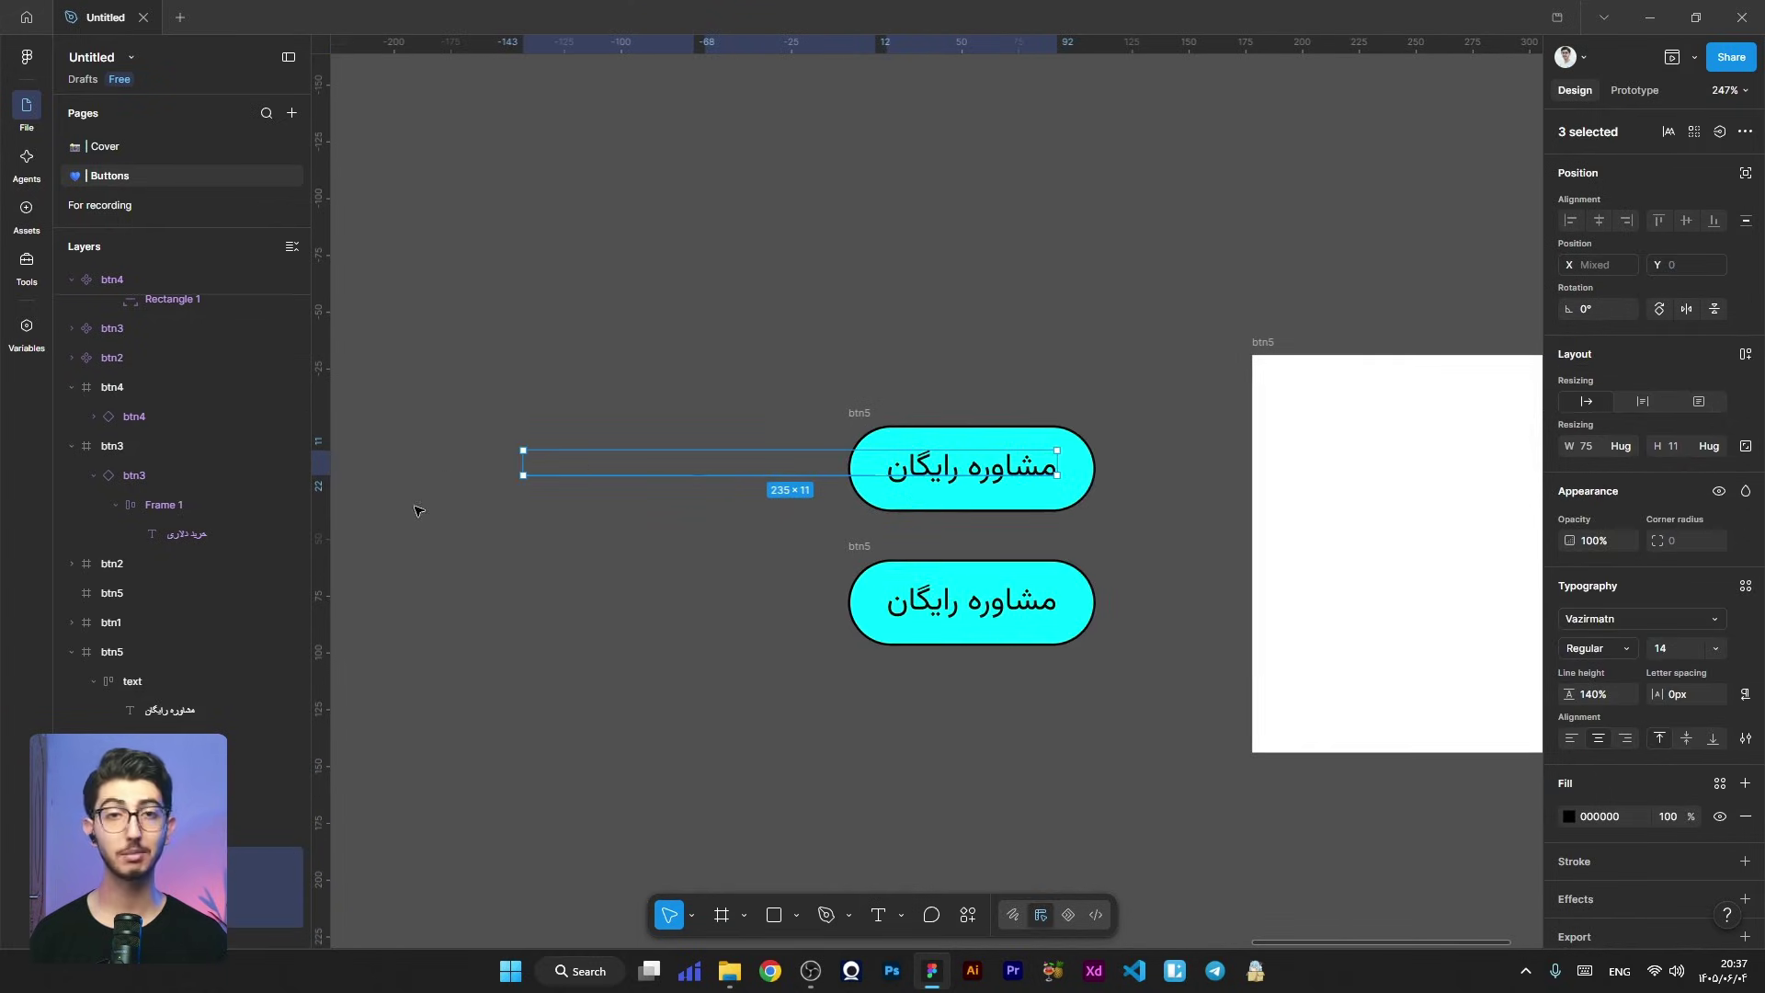
click(602, 611)
Step: Combine both btn5 buttons into a component set and set the lower variant's Property 1 to hover
drag(1181, 326, 757, 757)
click(1701, 131)
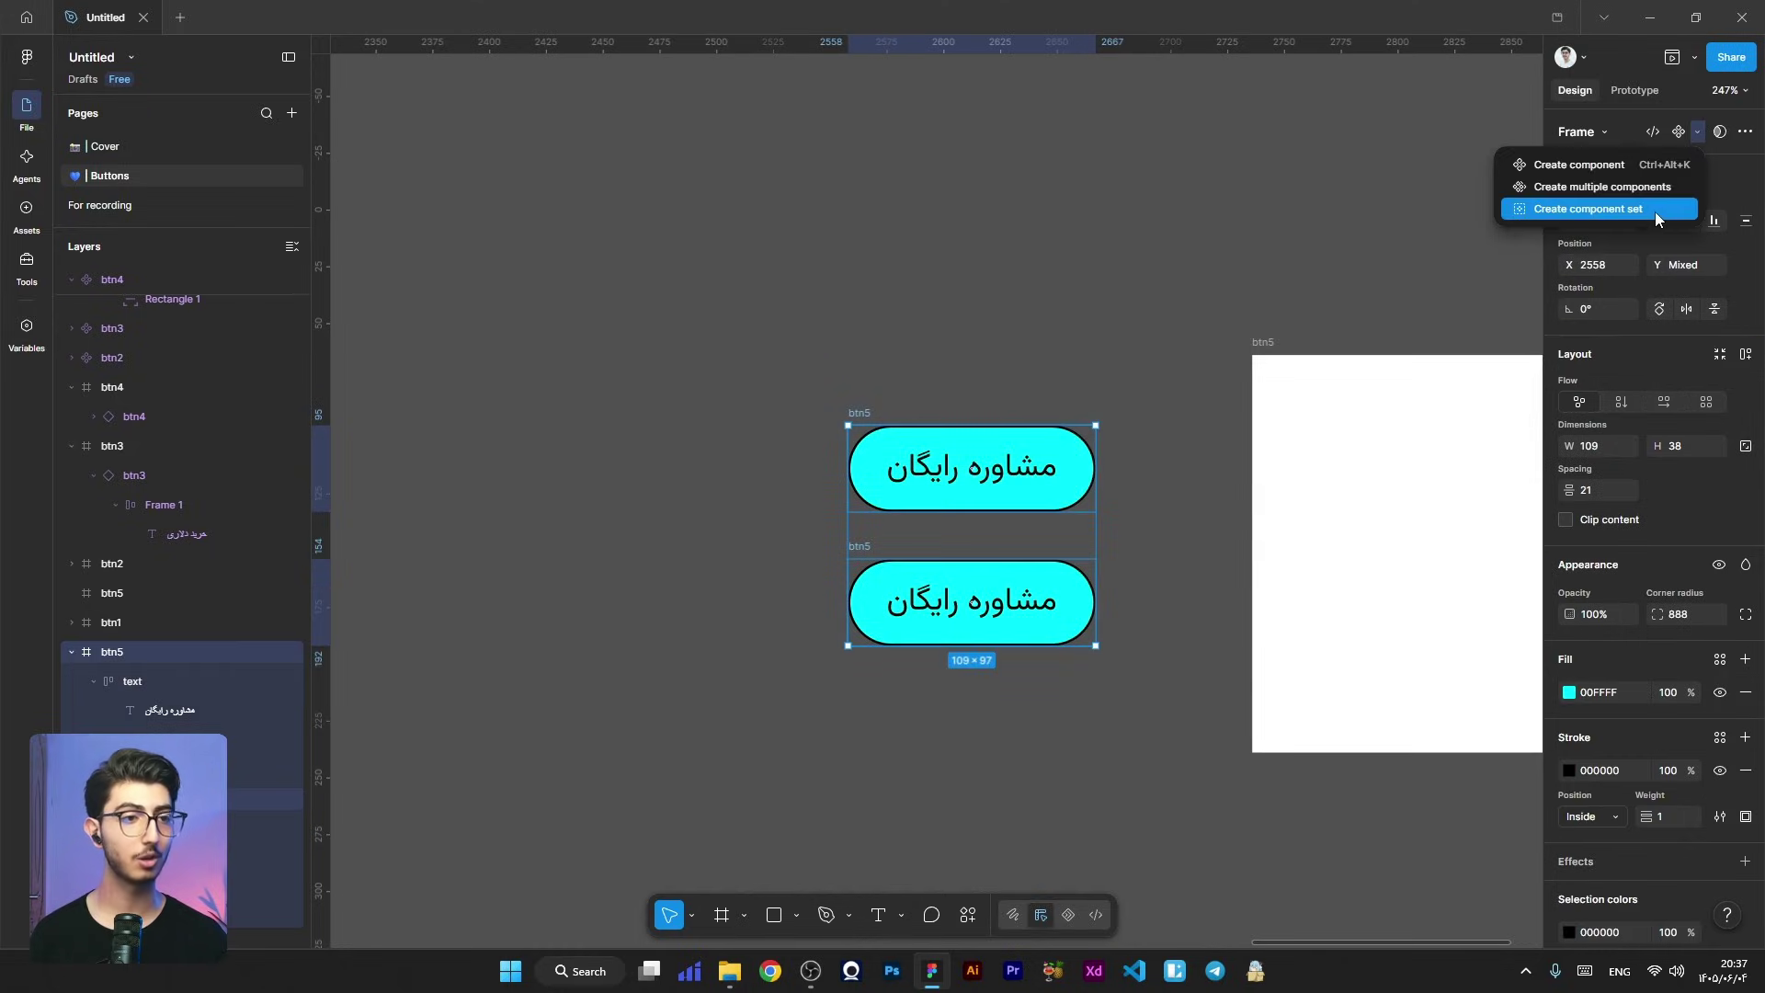
click(1653, 212)
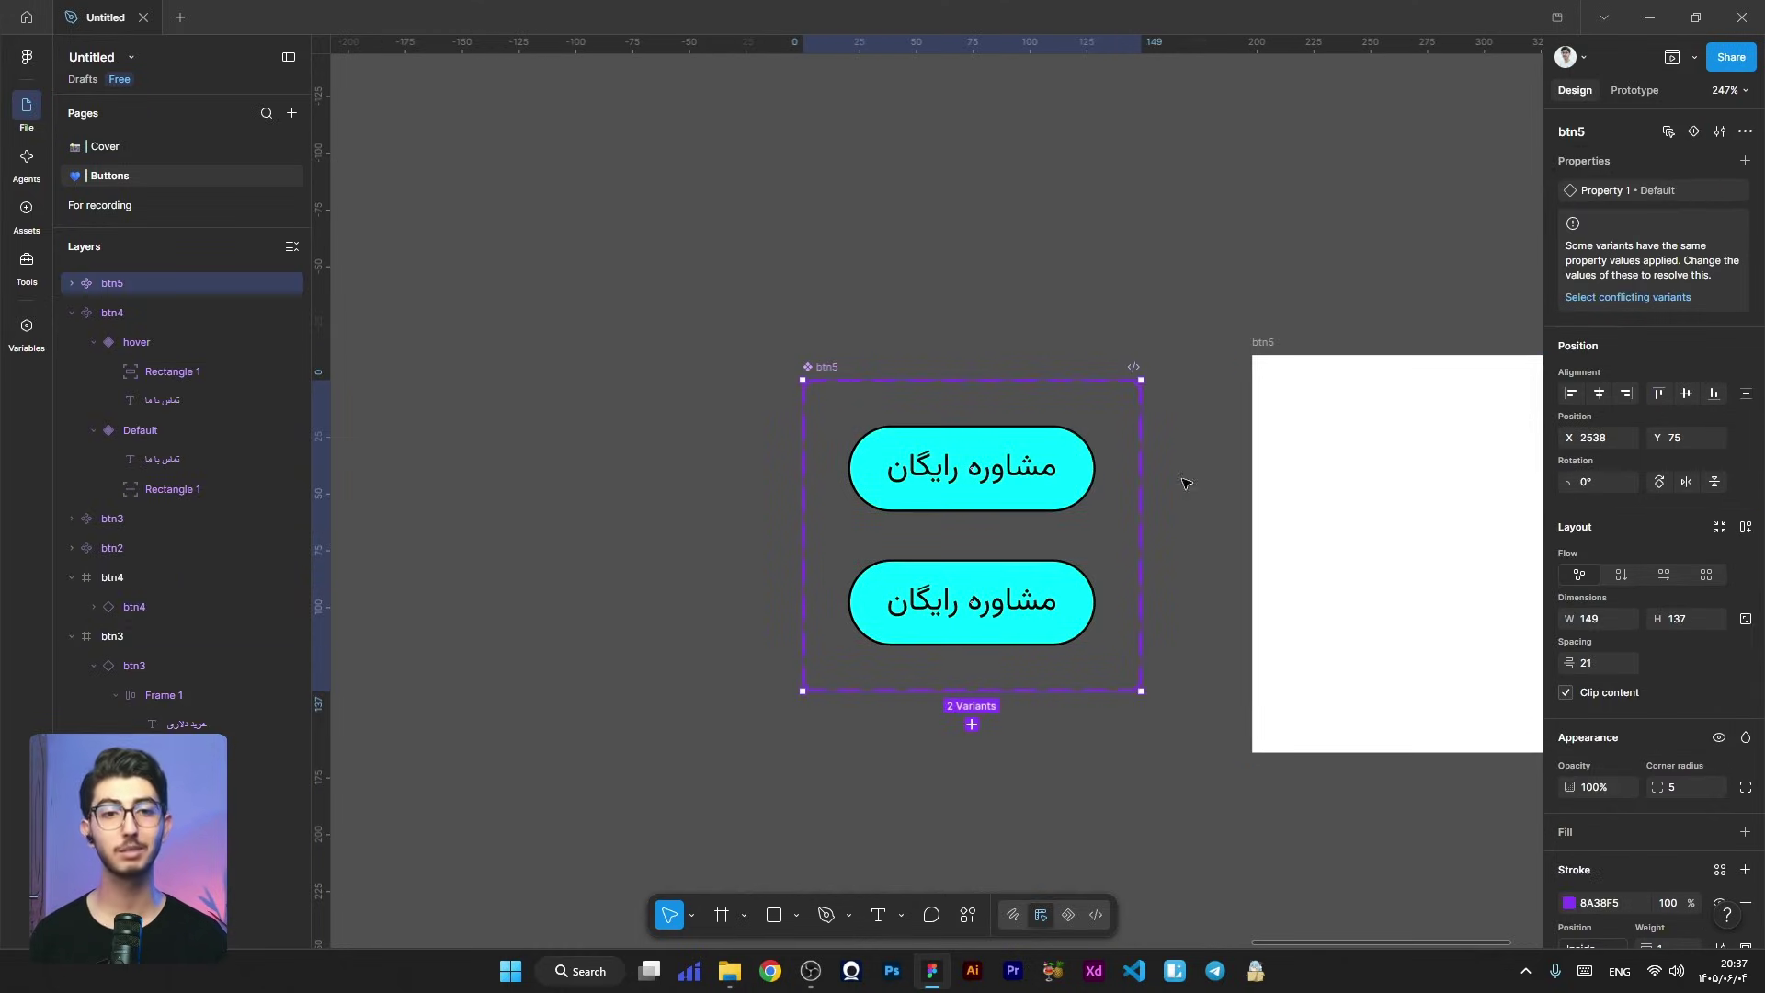
click(1092, 562)
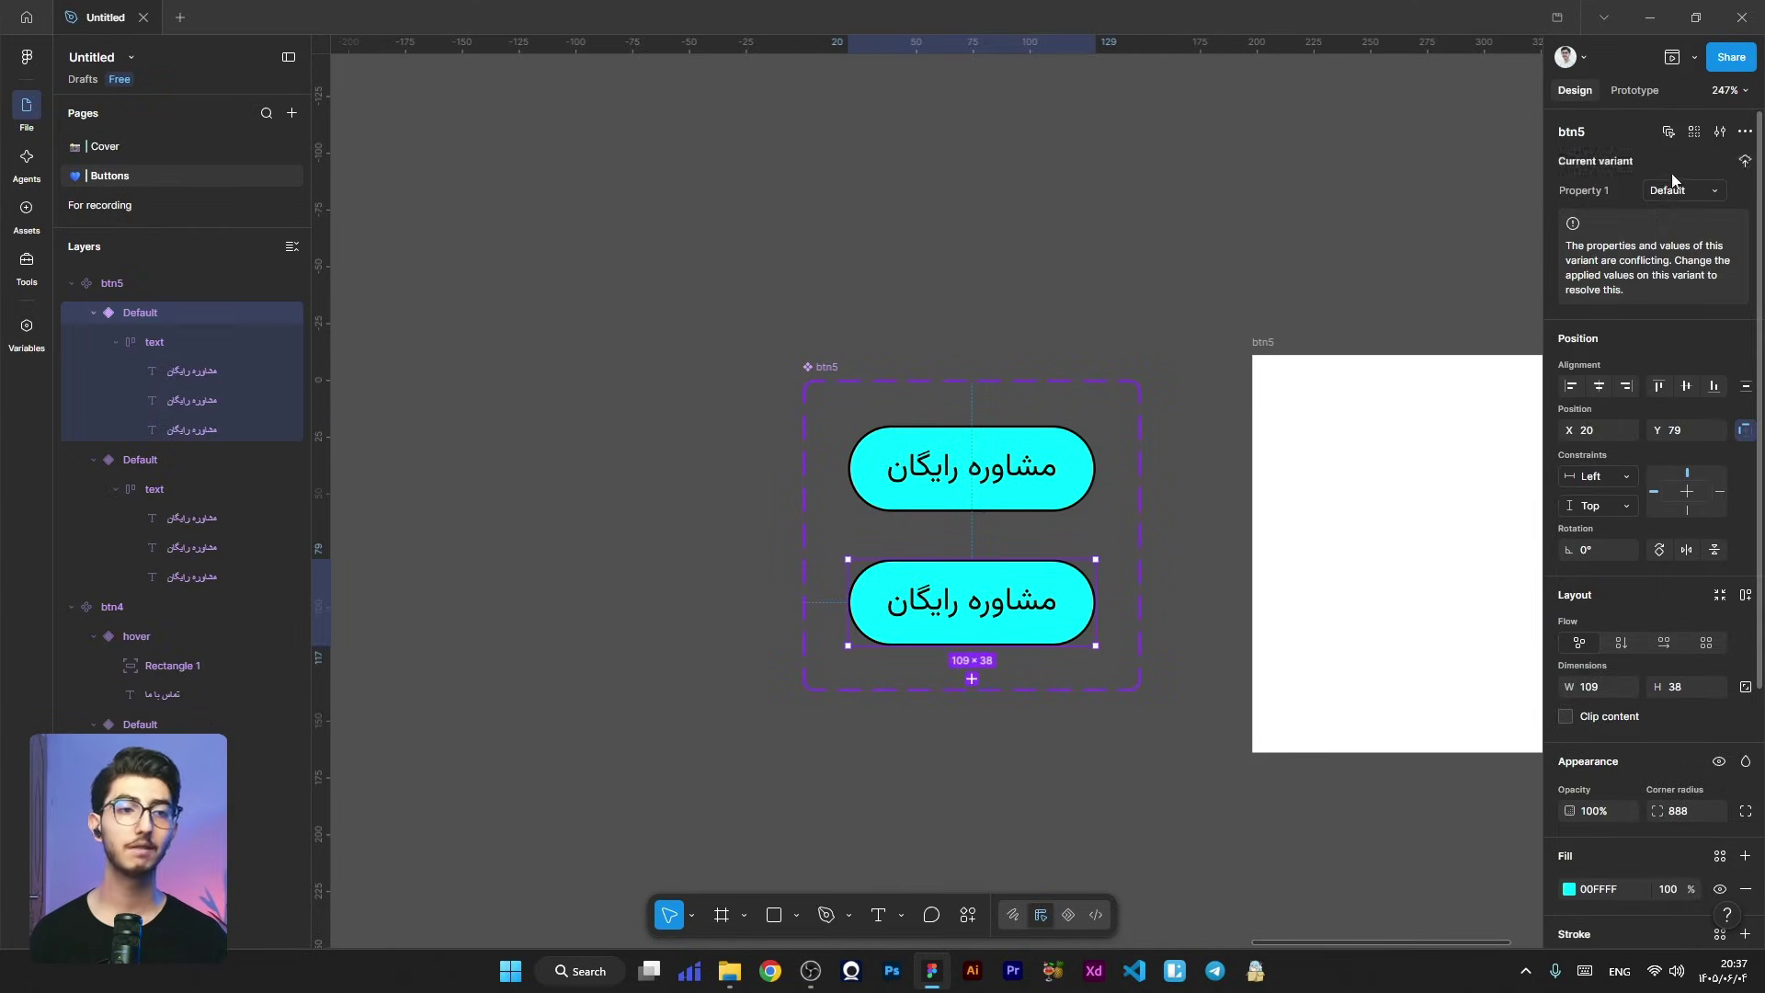
text(hover)
key(Return)
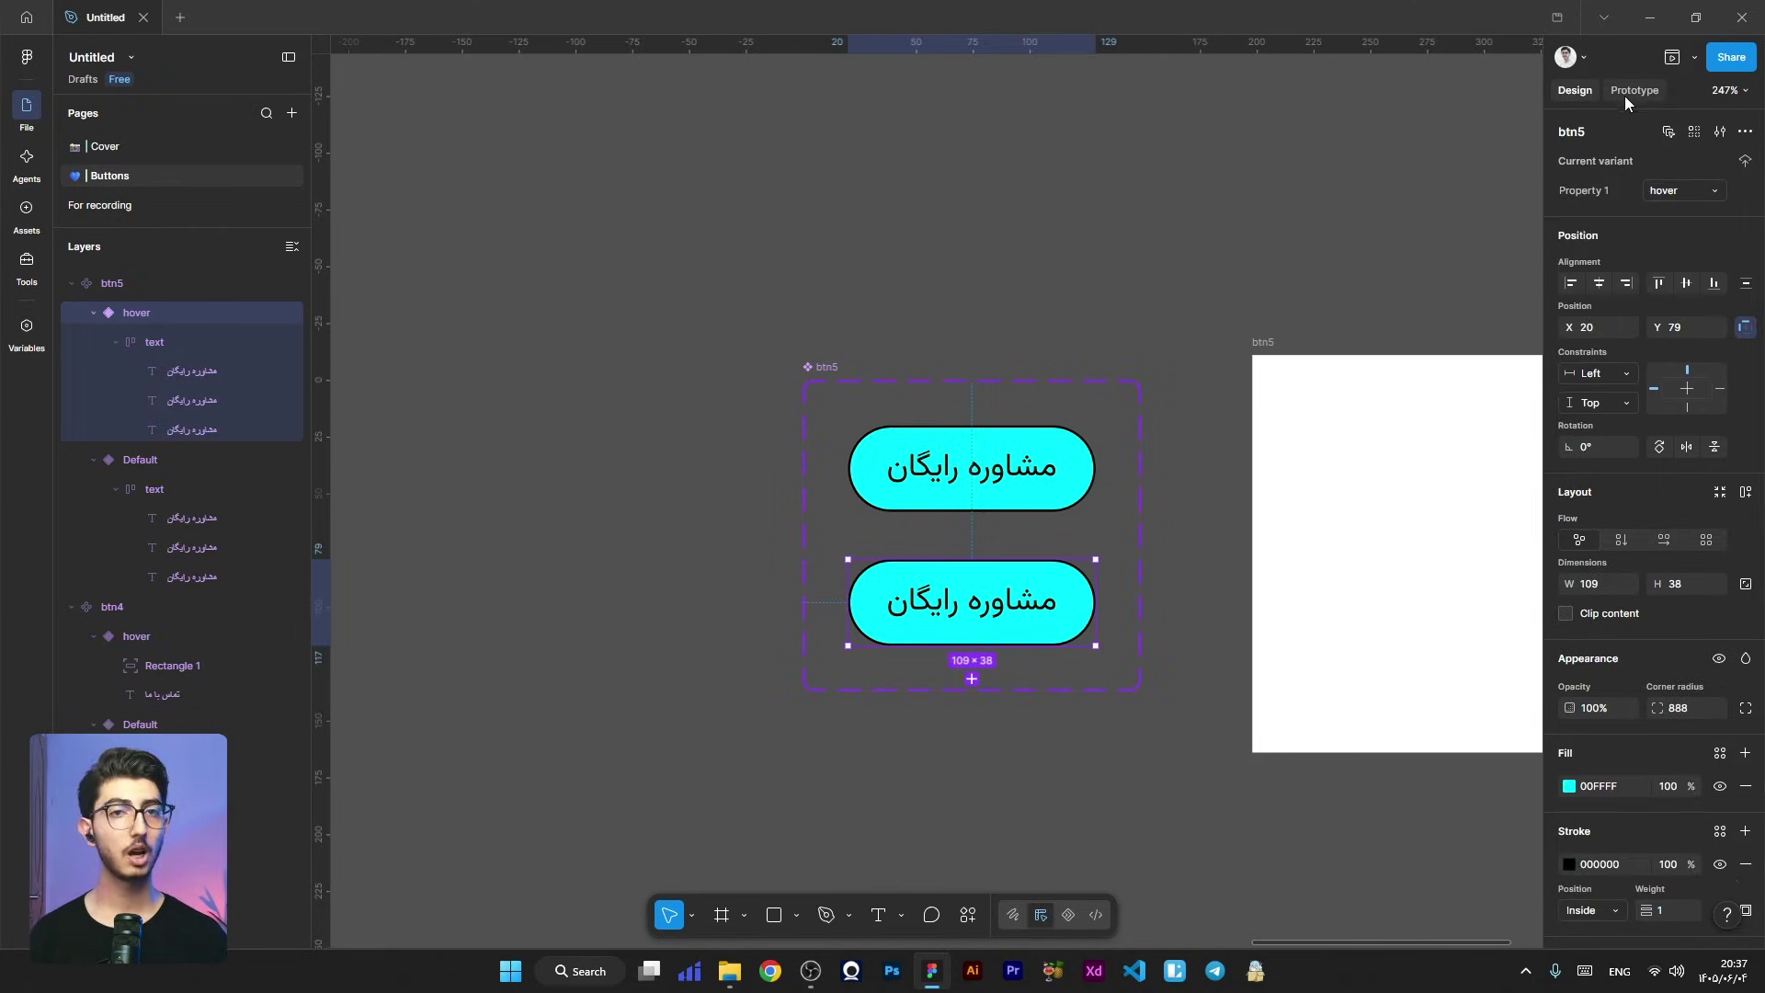
Step: Connect btn5's Default variant to its hover variant with a Change to interaction using Smart animate, Slow easing and 600ms
click(1634, 90)
click(1194, 501)
click(971, 510)
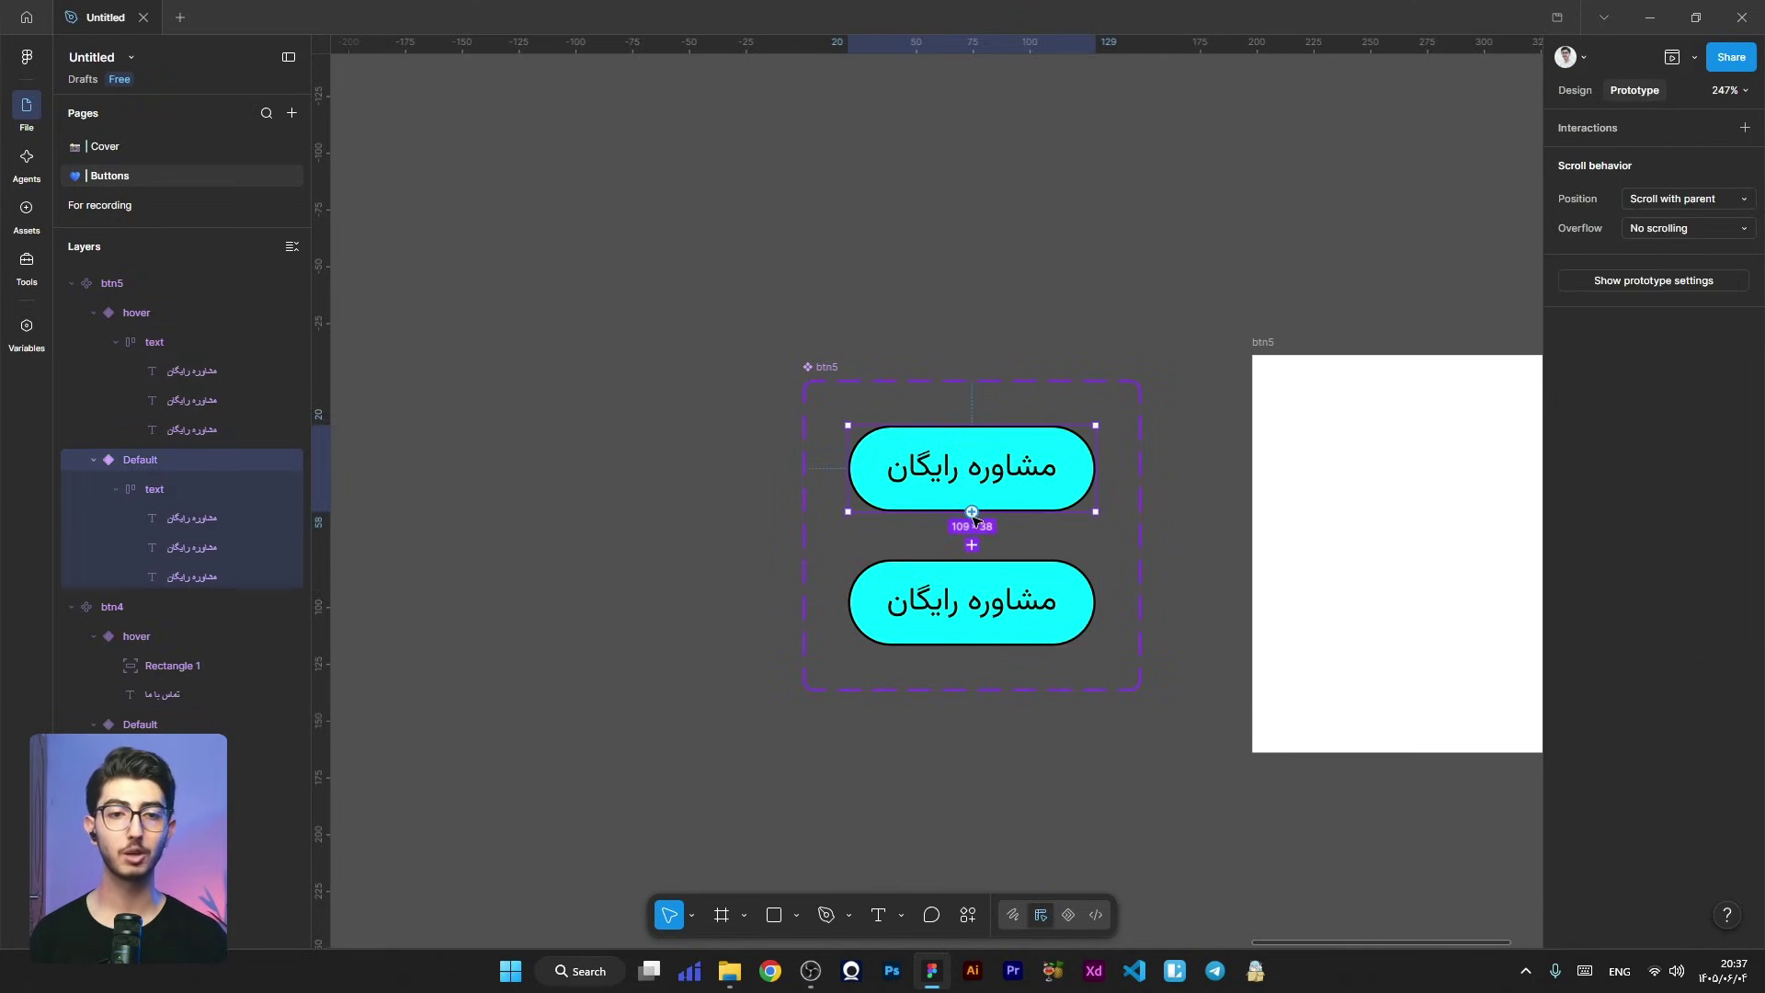
drag(976, 544, 1011, 564)
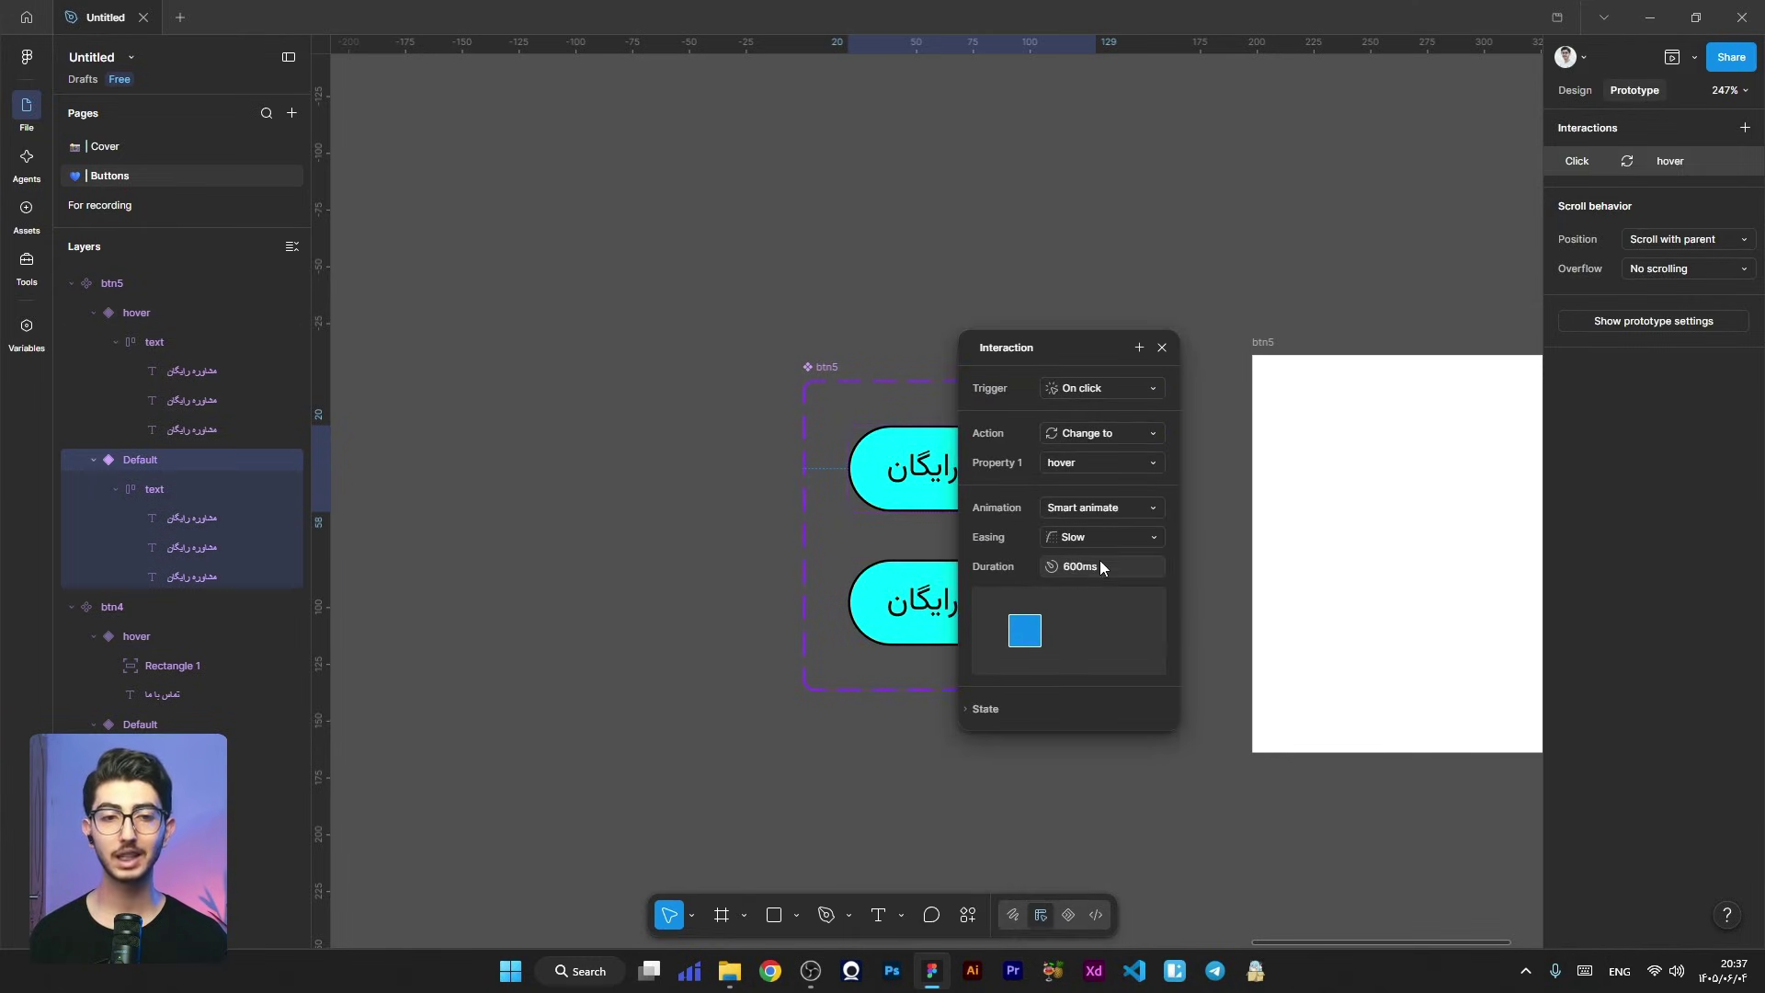
click(671, 694)
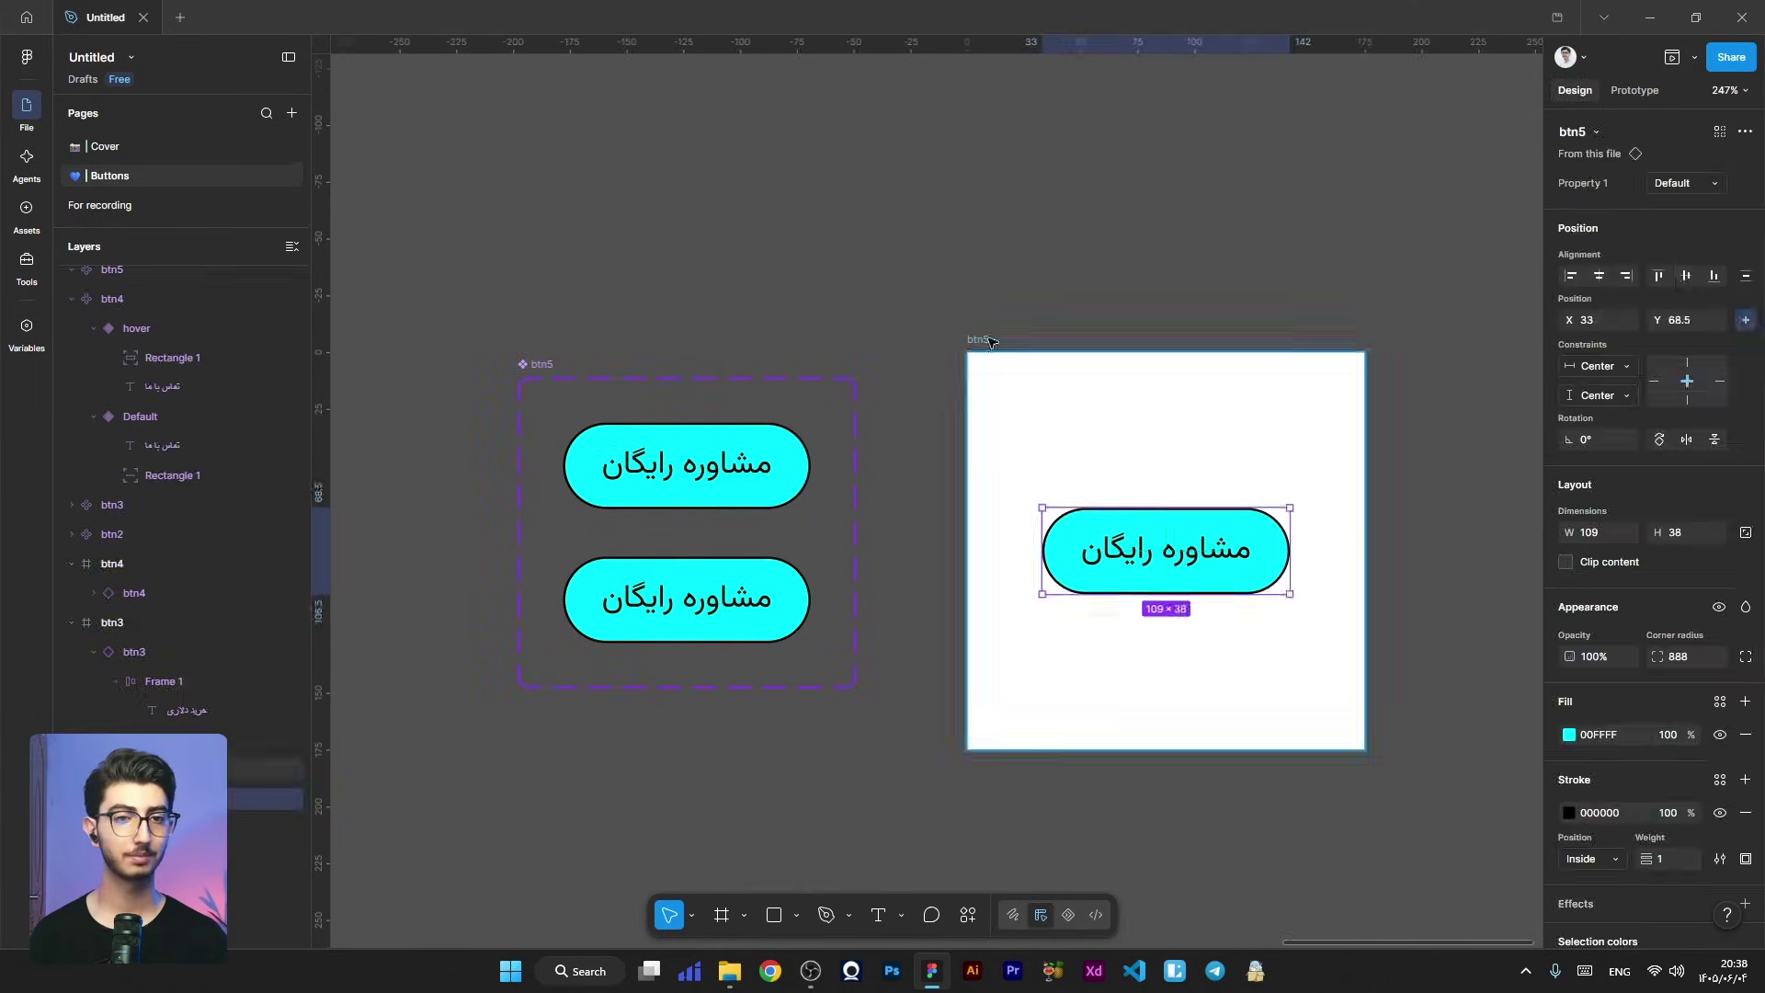
Step: Set the btn5 Default variant's interaction trigger to While hovering and open a preview of the white btn5 frame
click(989, 342)
click(774, 445)
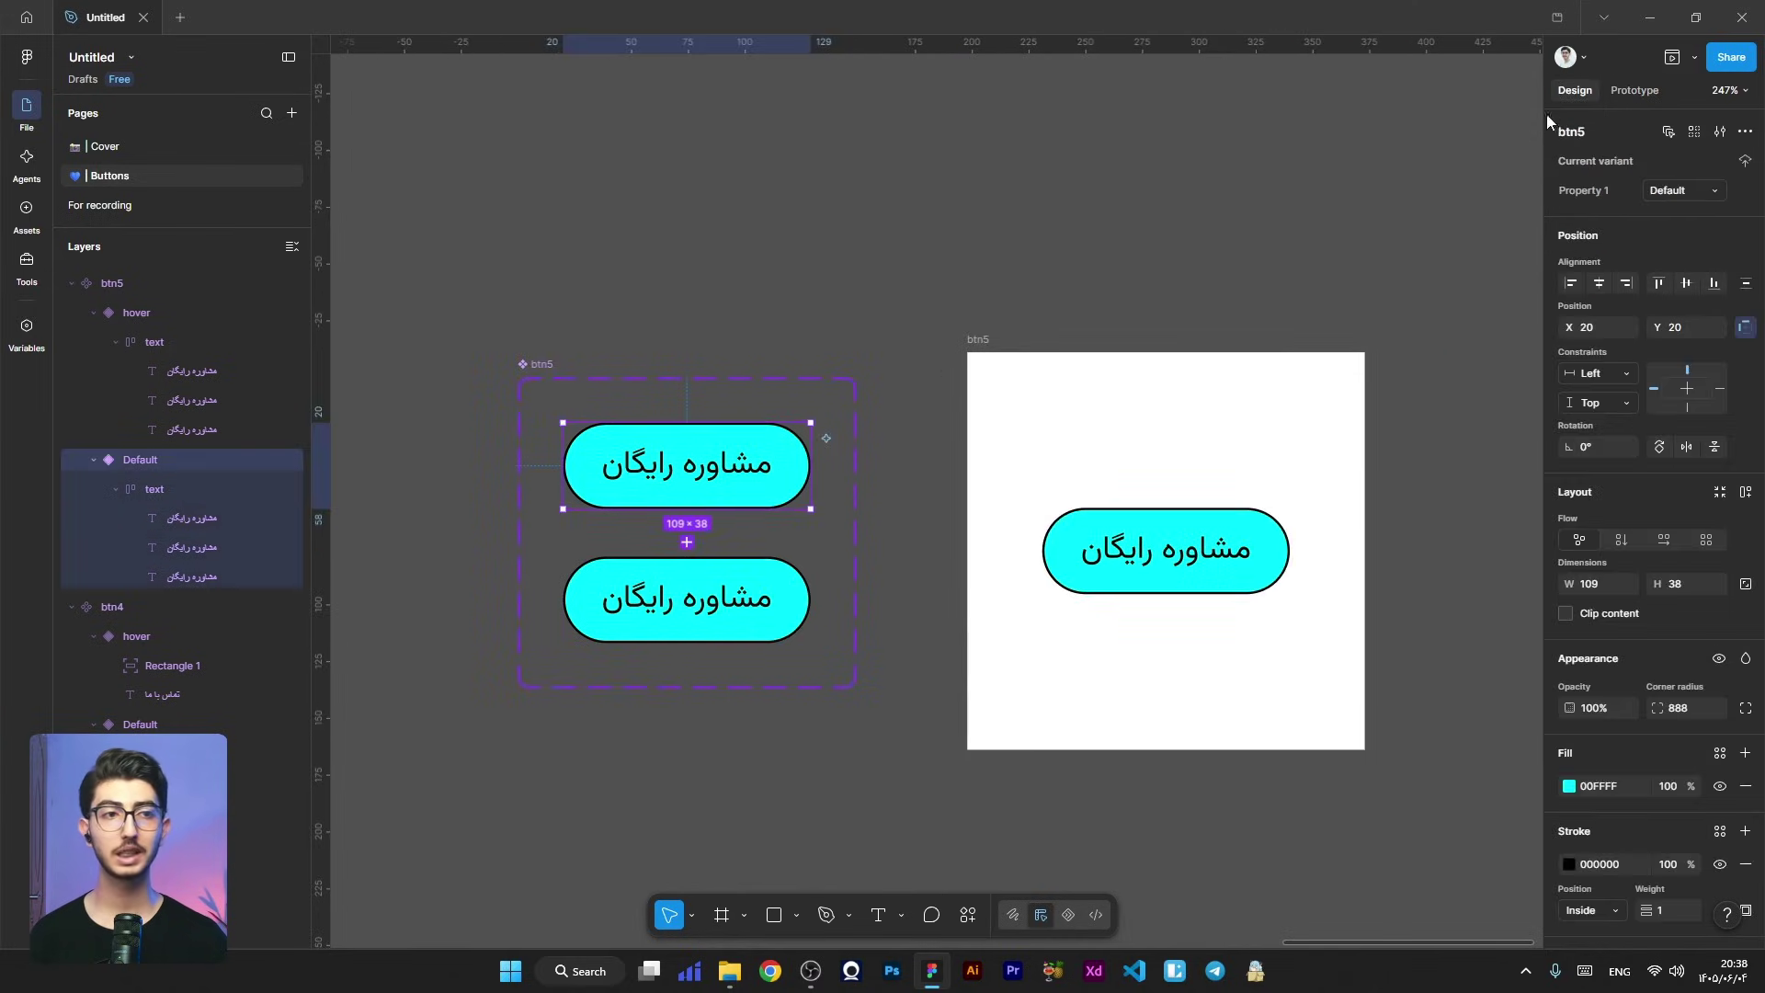
click(1651, 94)
click(687, 525)
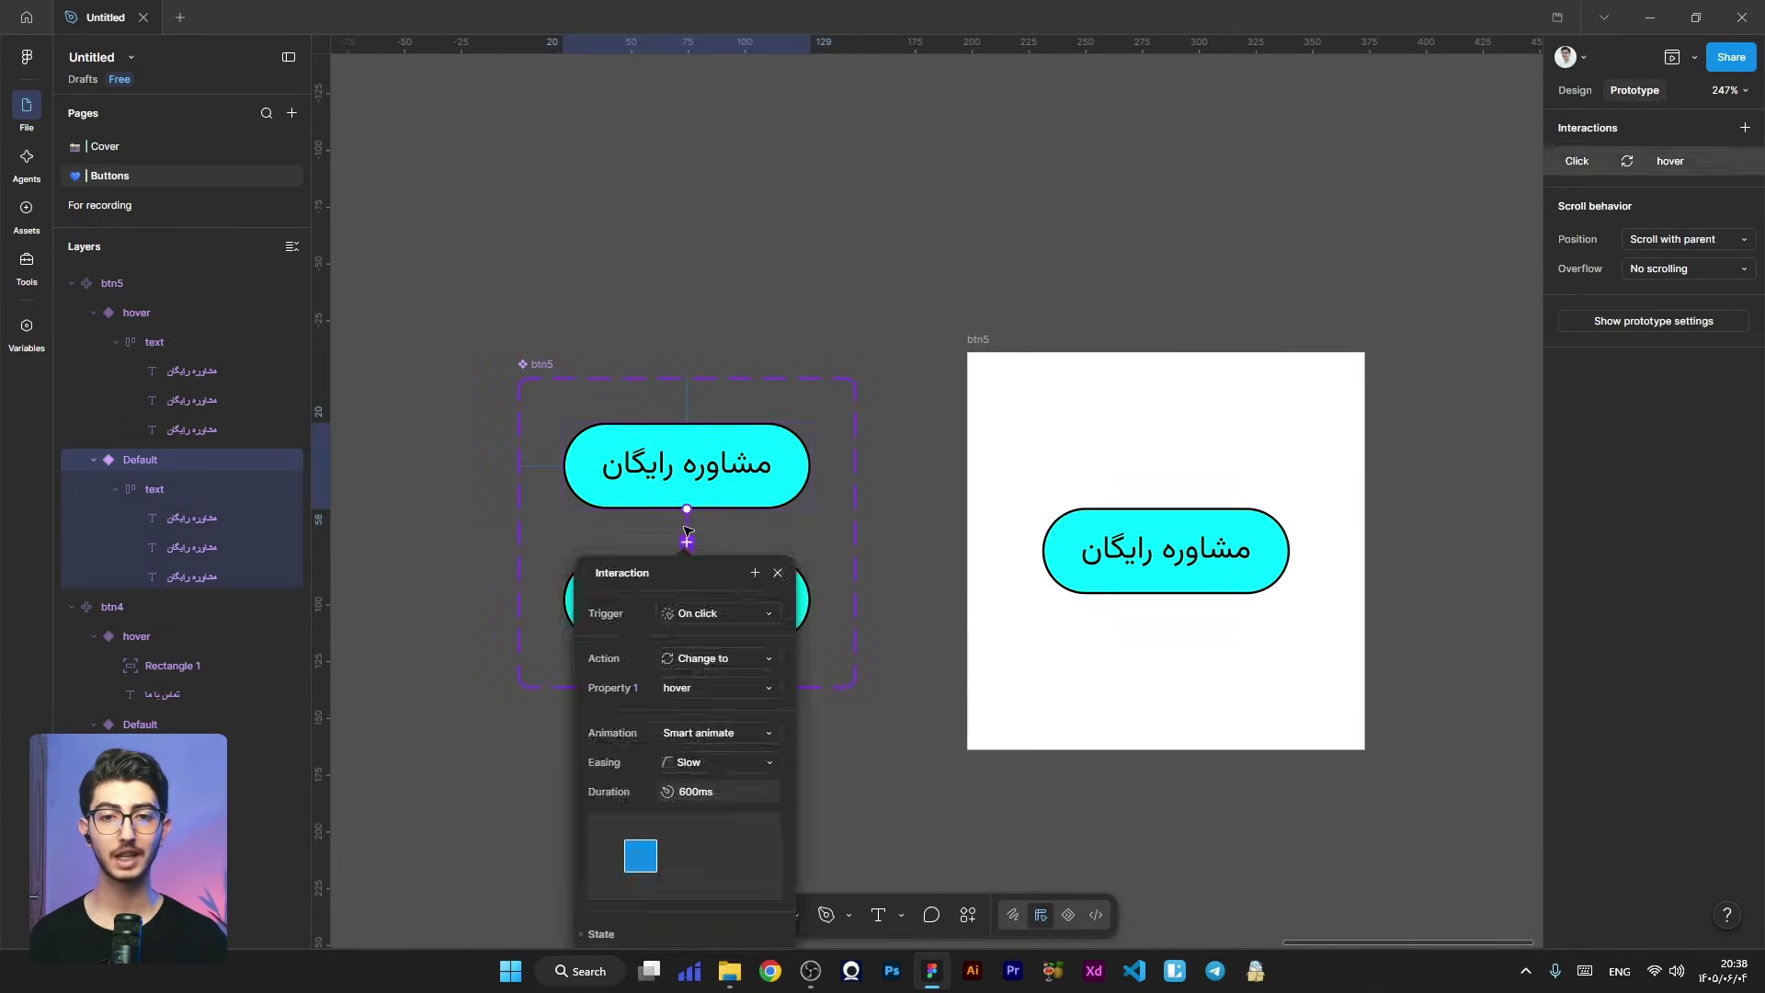
click(701, 613)
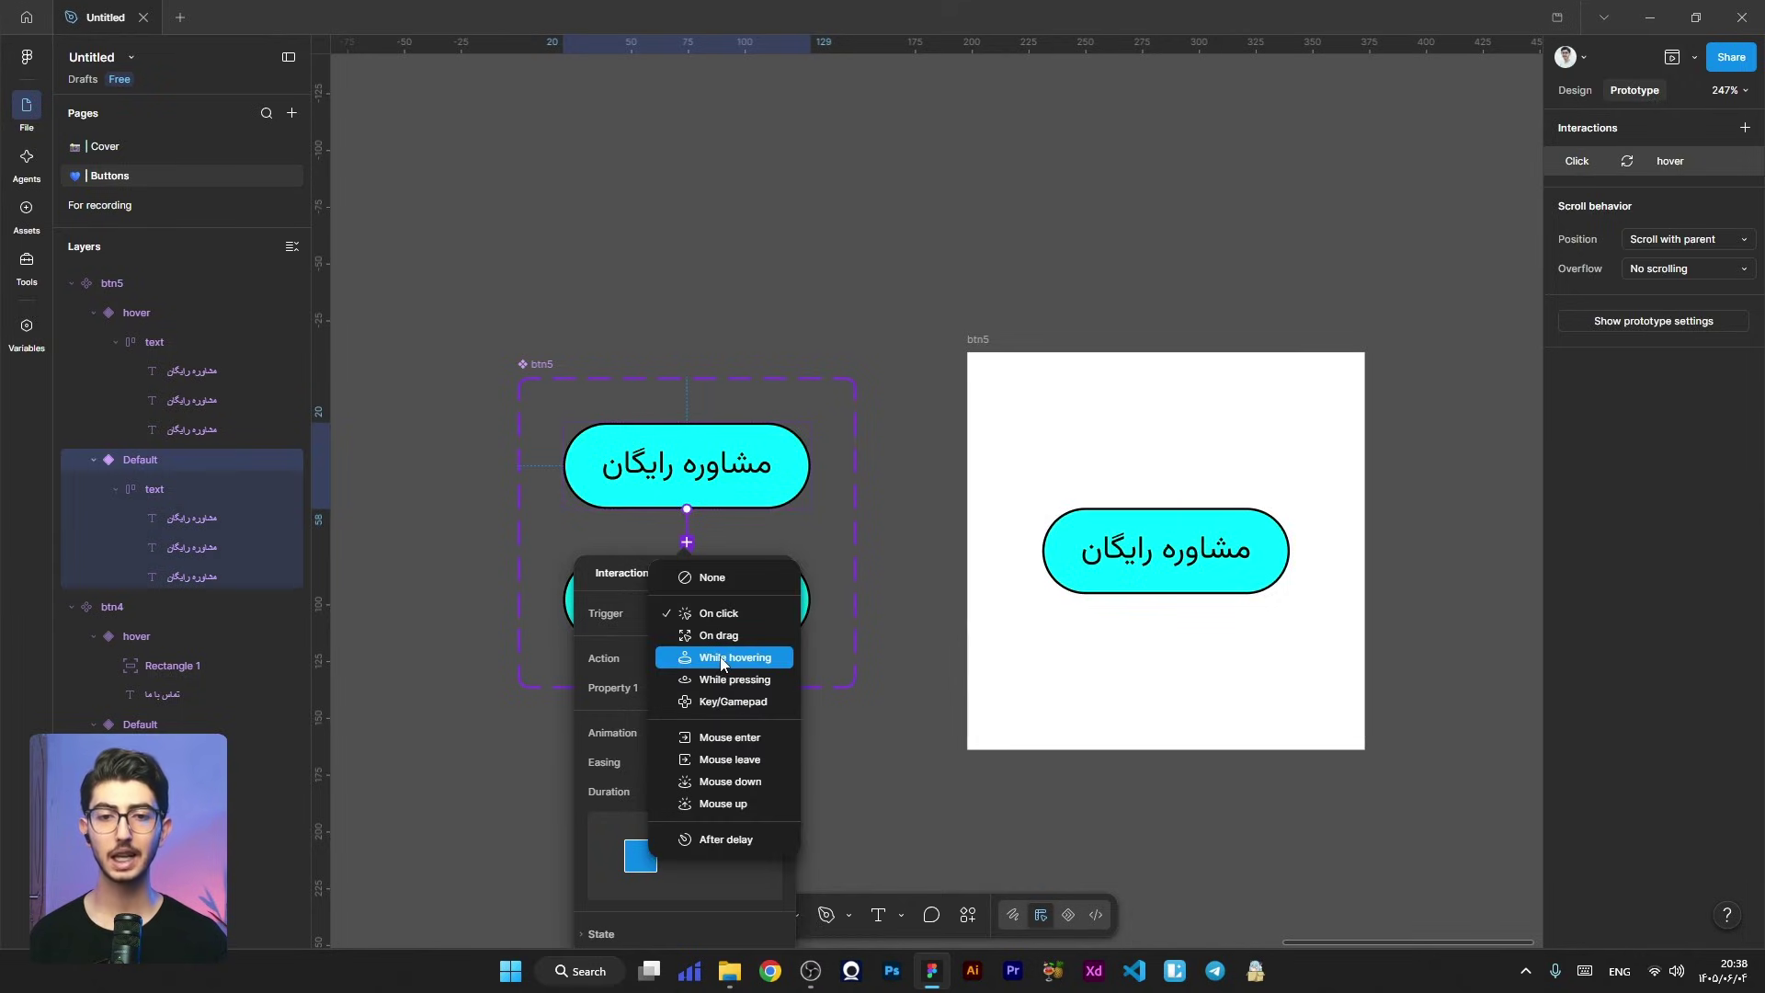
click(721, 658)
key(Escape)
click(975, 342)
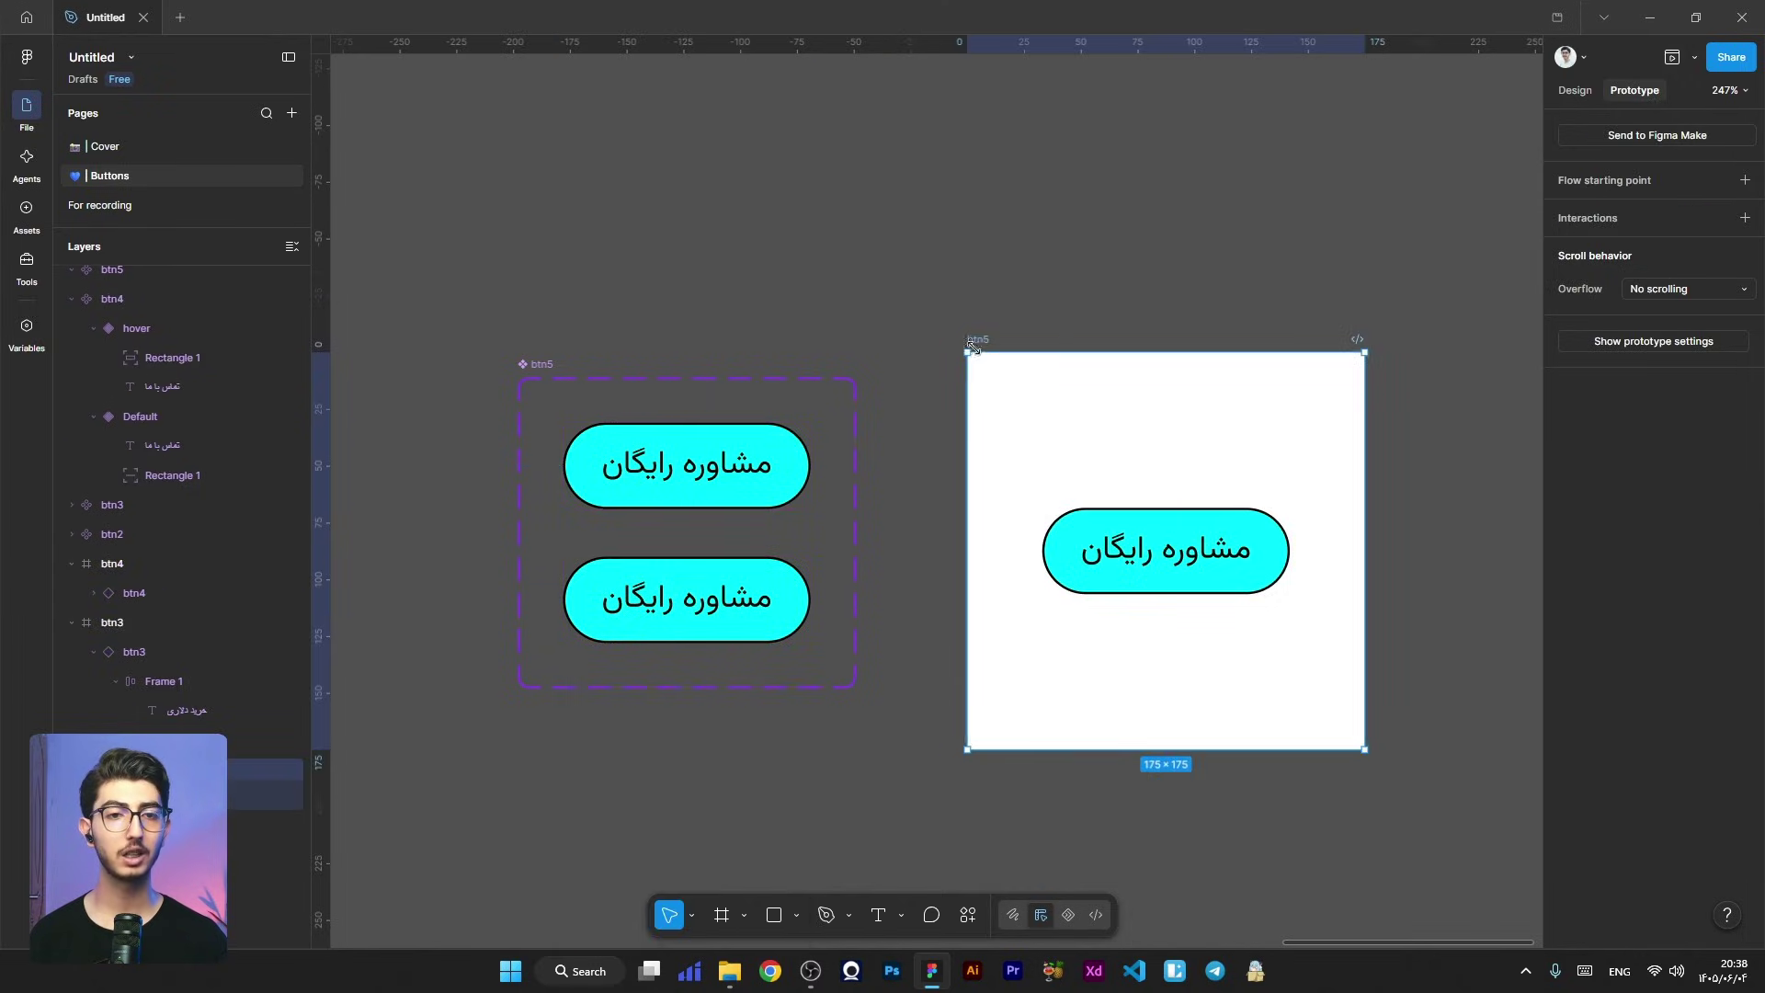
click(1693, 55)
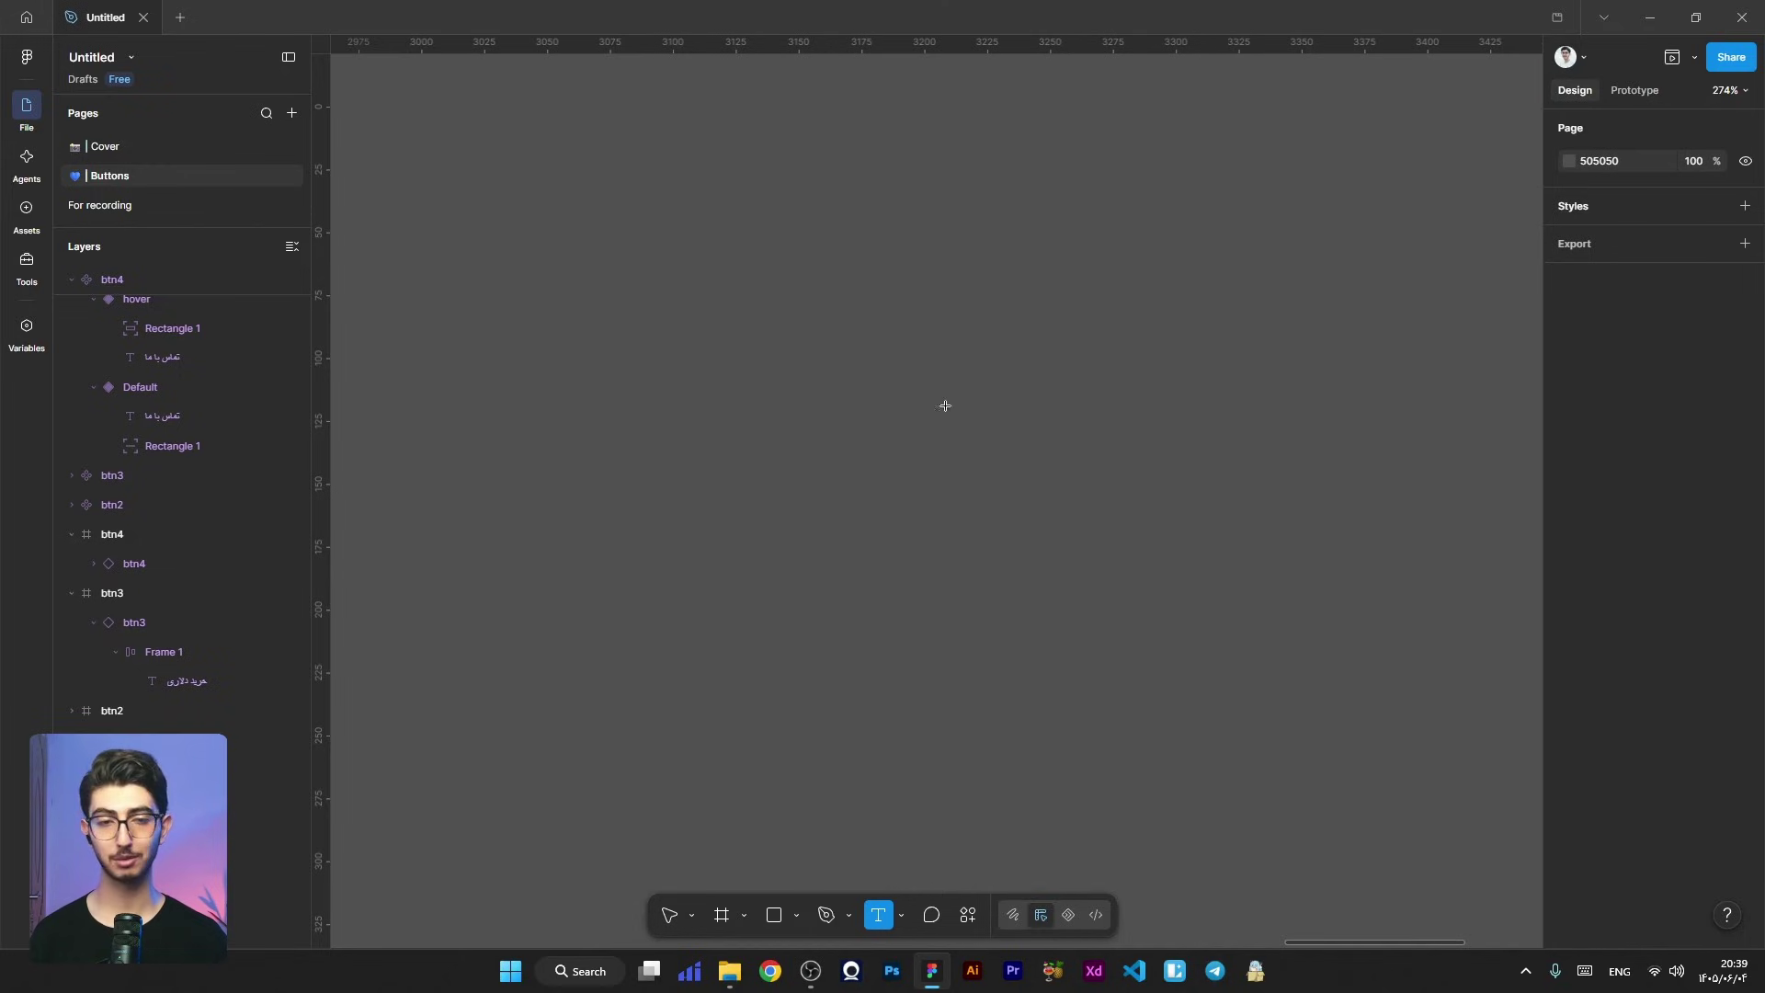
Step: Add the text "ثبت پروژه" on an empty canvas area and set its fill to 919093
click(973, 378)
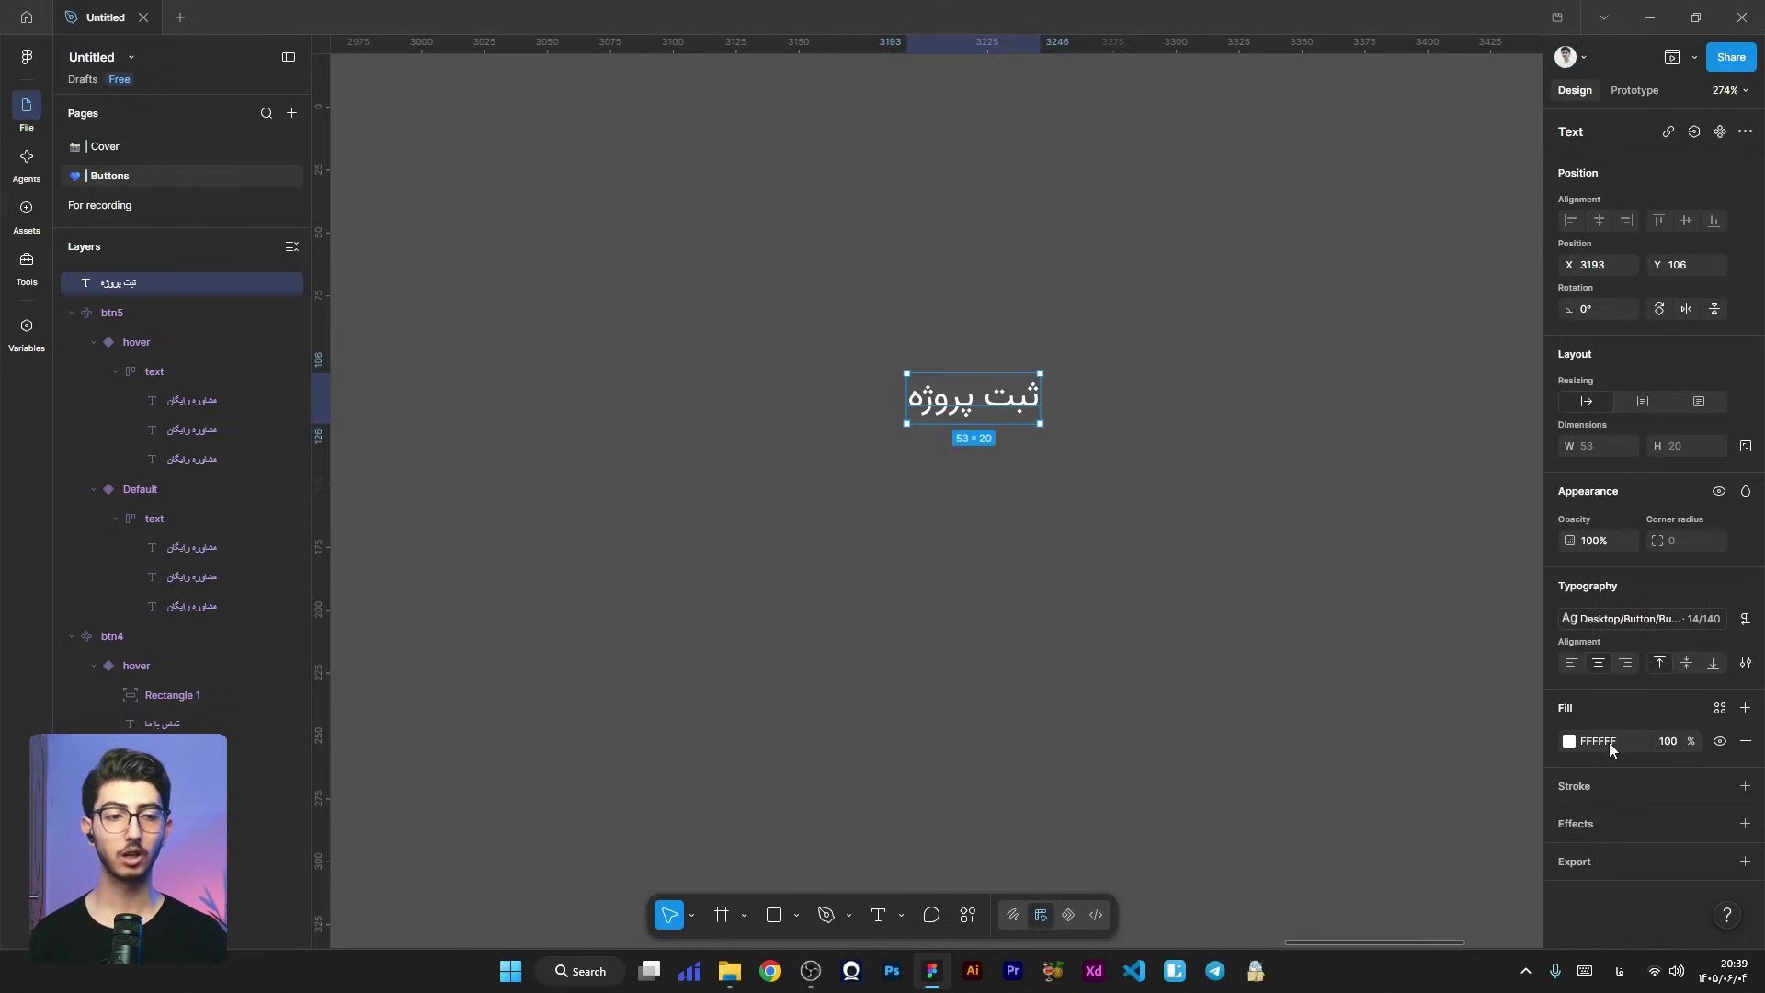
click(1599, 741)
text(919093)
key(Return)
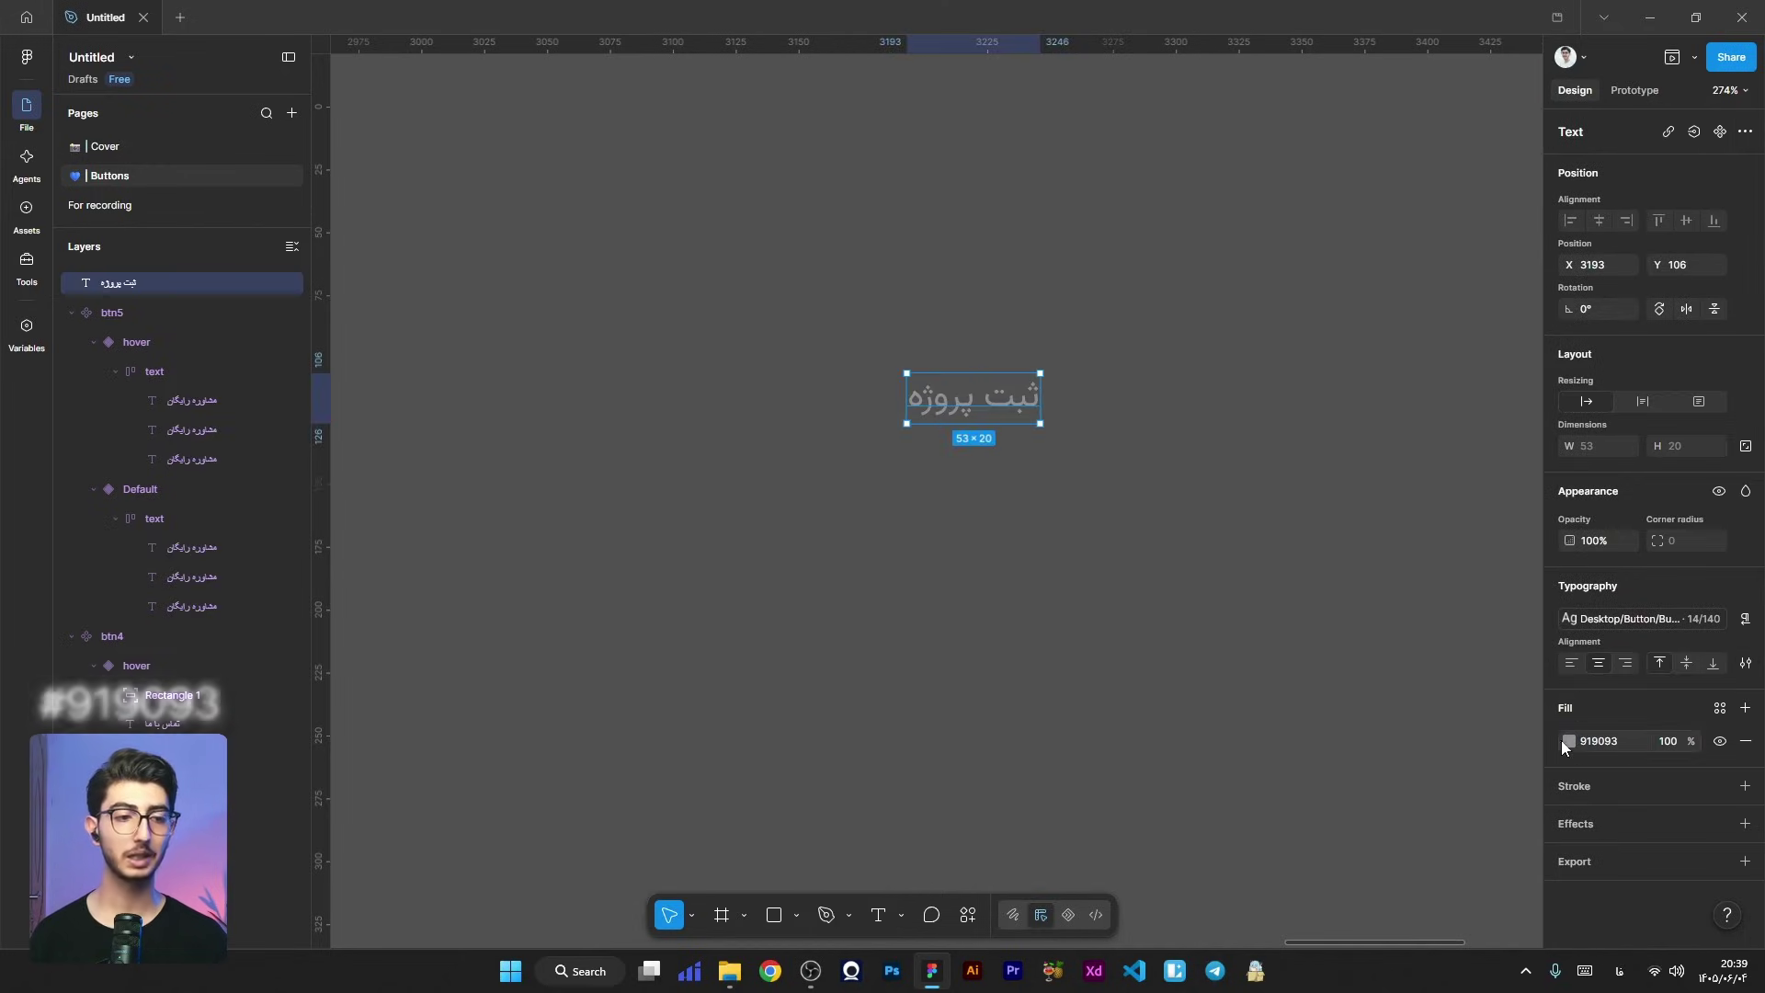
click(1571, 742)
click(995, 398)
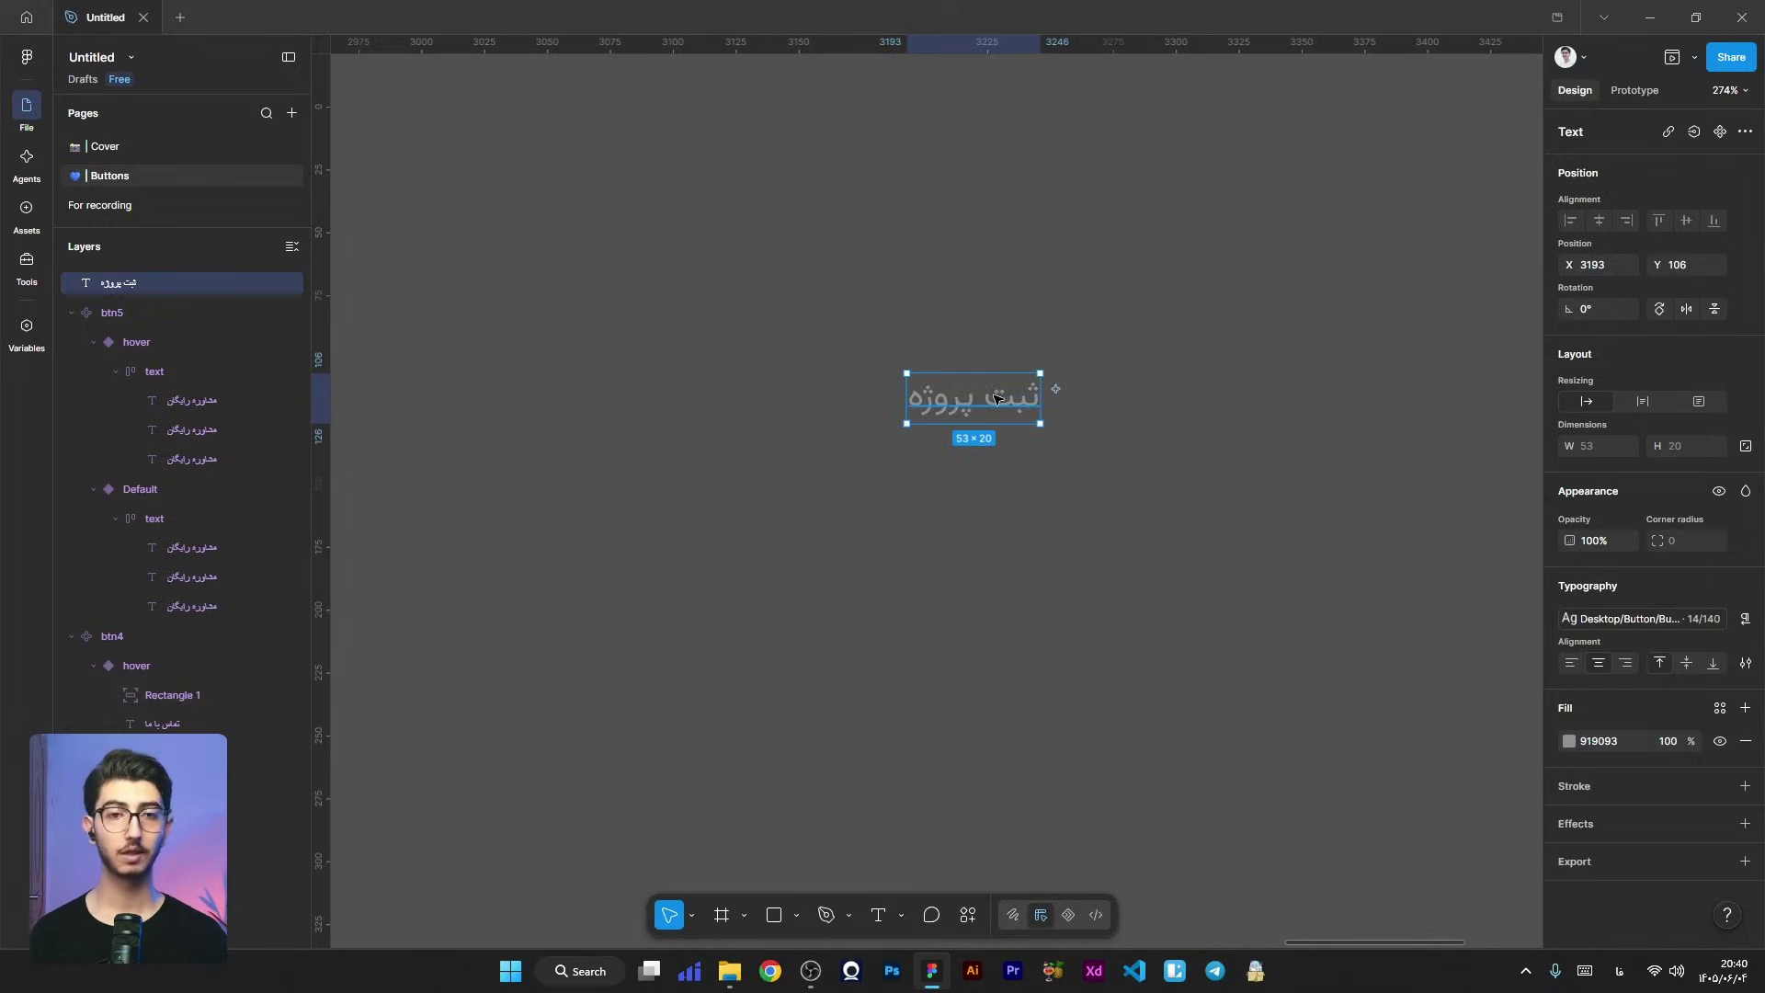
Step: Wrap the "ثبت پروژه" text in an auto layout frame with 16 horizontal and 8 vertical padding
right_click(994, 395)
click(1076, 674)
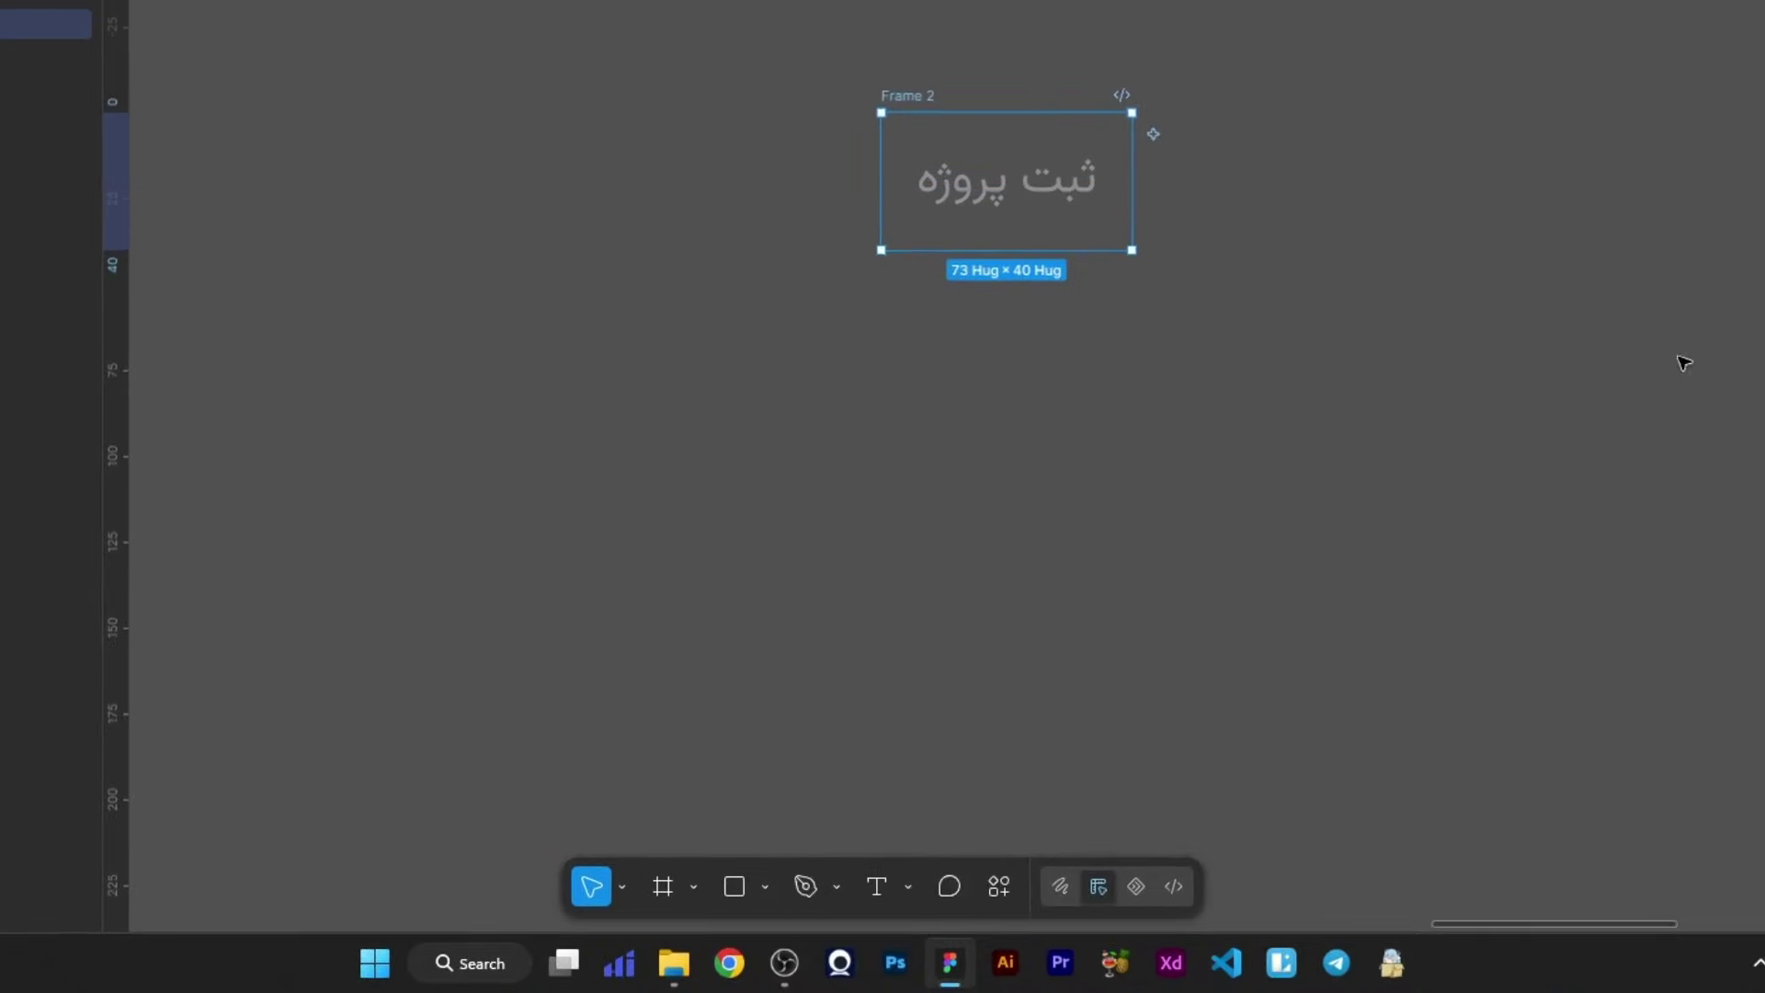
click(1533, 588)
text(16)
key(Tab)
text(8)
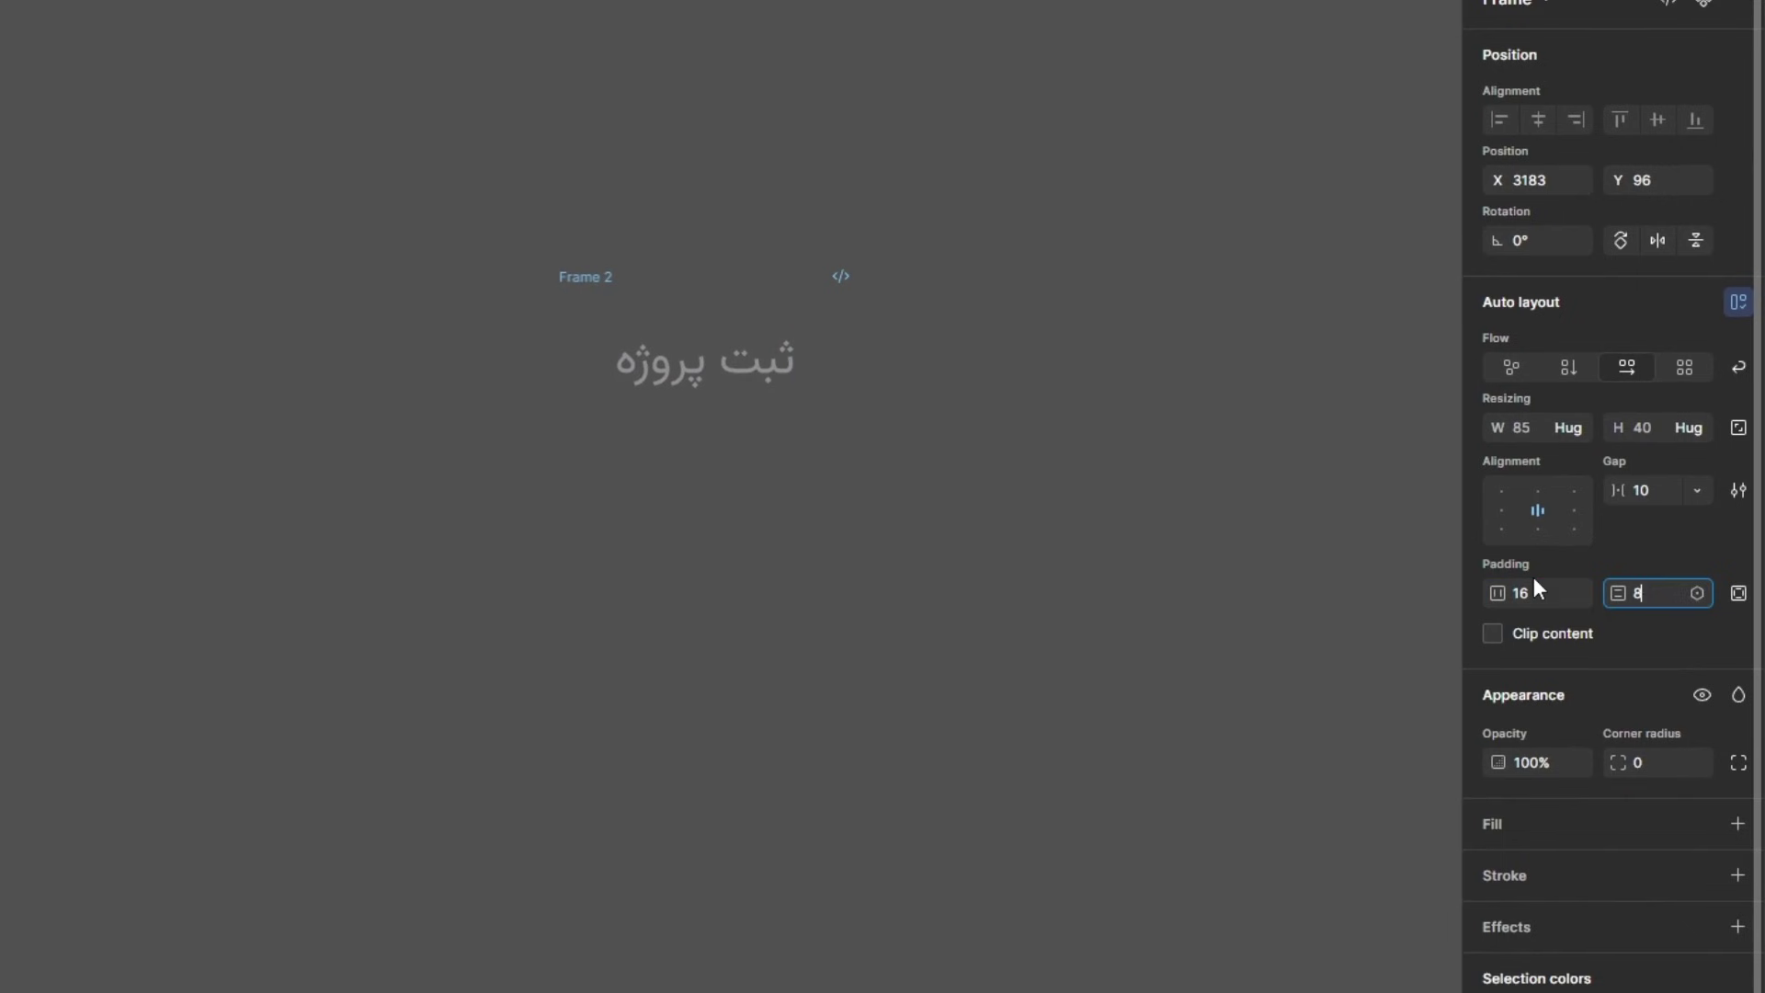
key(Return)
Step: Give the new button frame a 232325 fill and a corner radius of 888
click(1737, 822)
click(1497, 868)
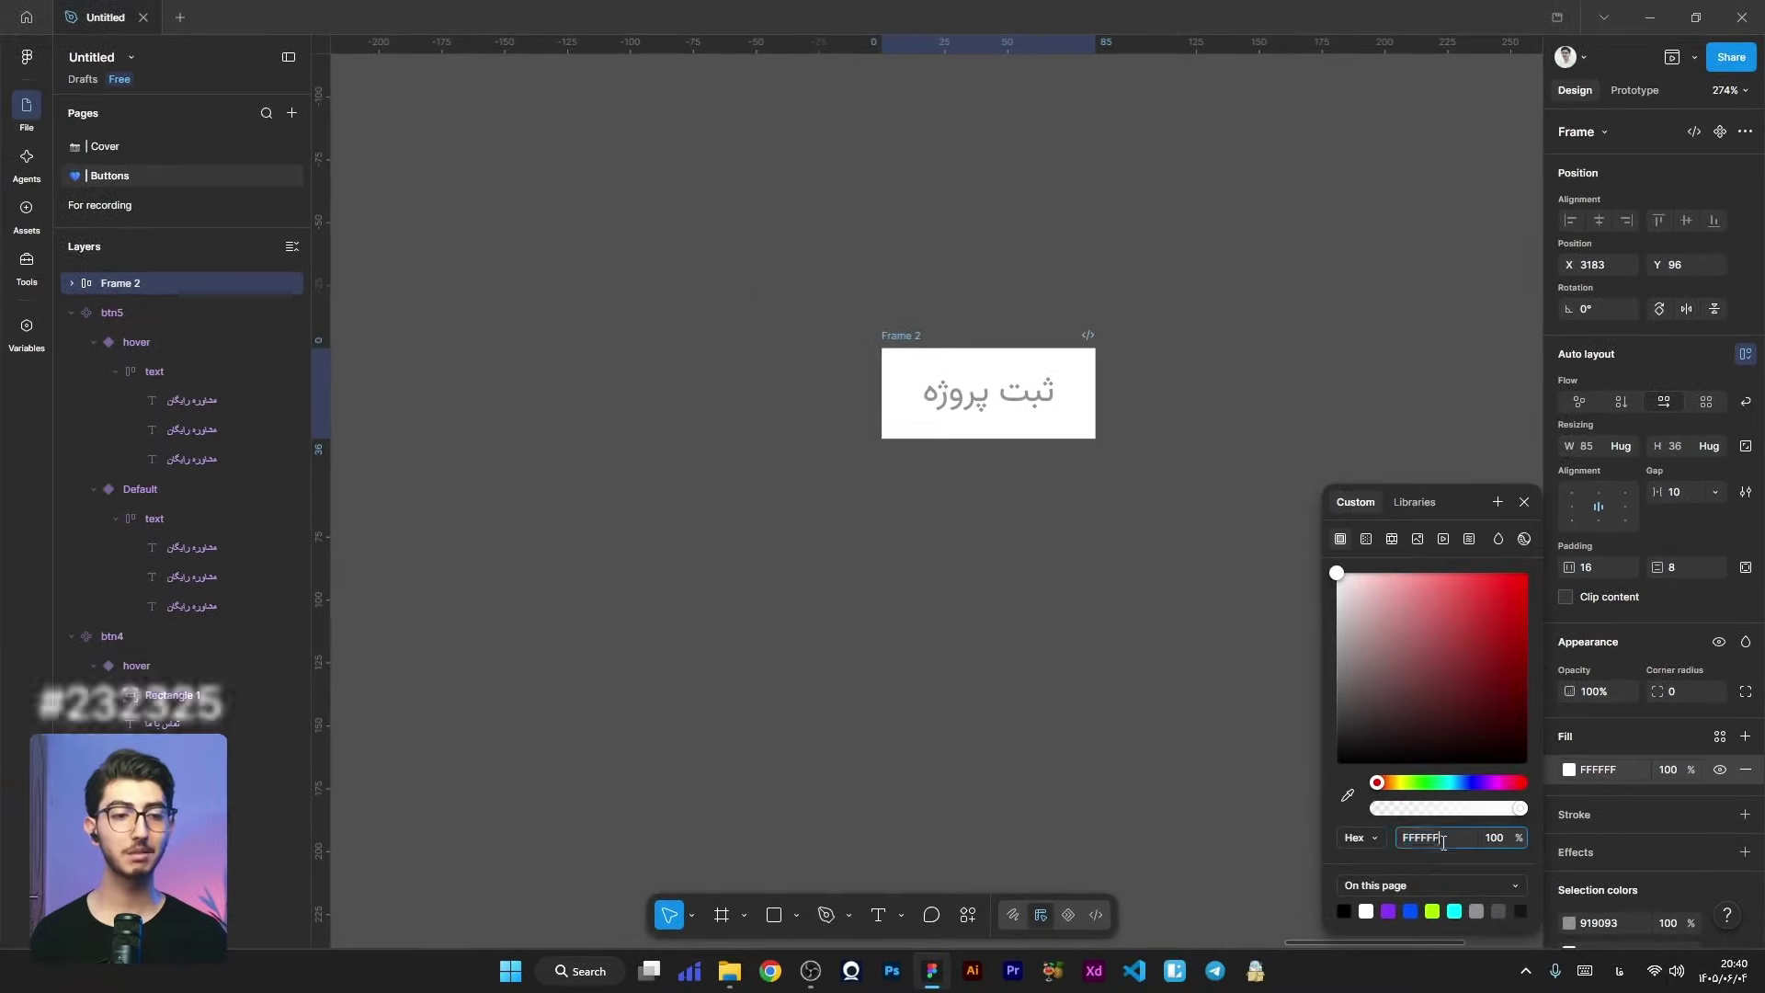
text(232325)
click(1689, 686)
text(8)
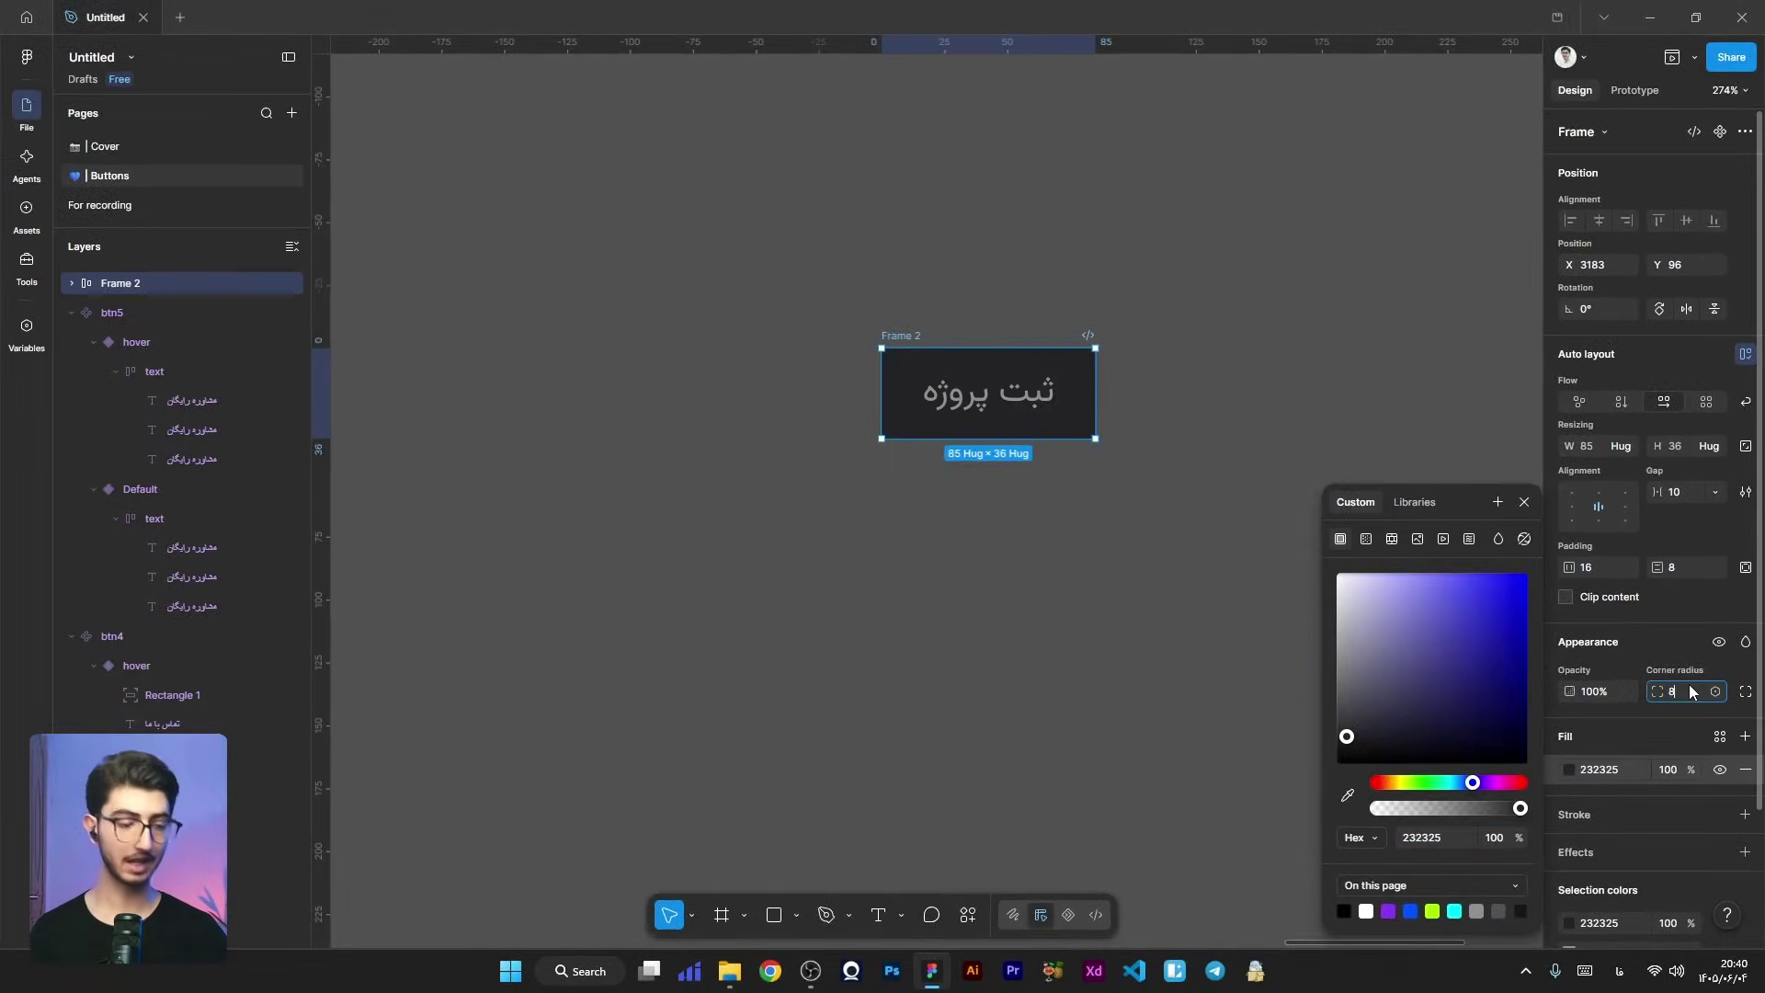
text(88)
key(Tab)
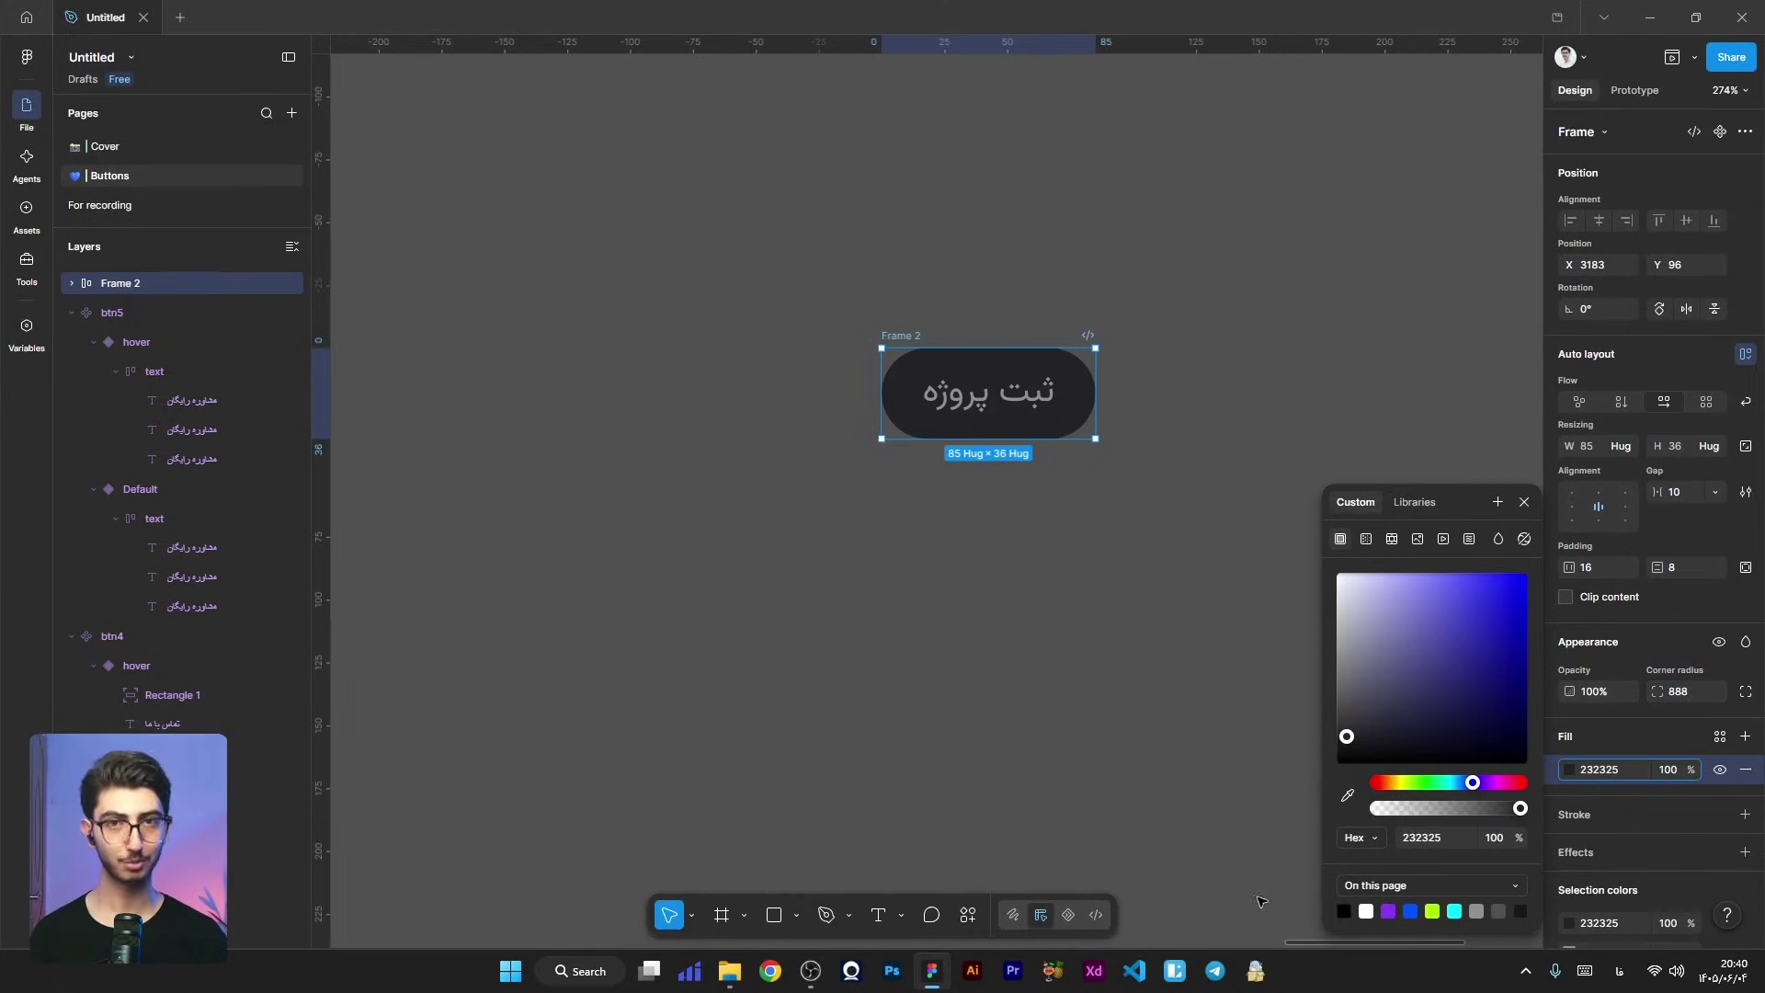
key(Escape)
Step: Add an inside stroke of weight 1 to the dark button frame and color it 2F2F31
click(1744, 814)
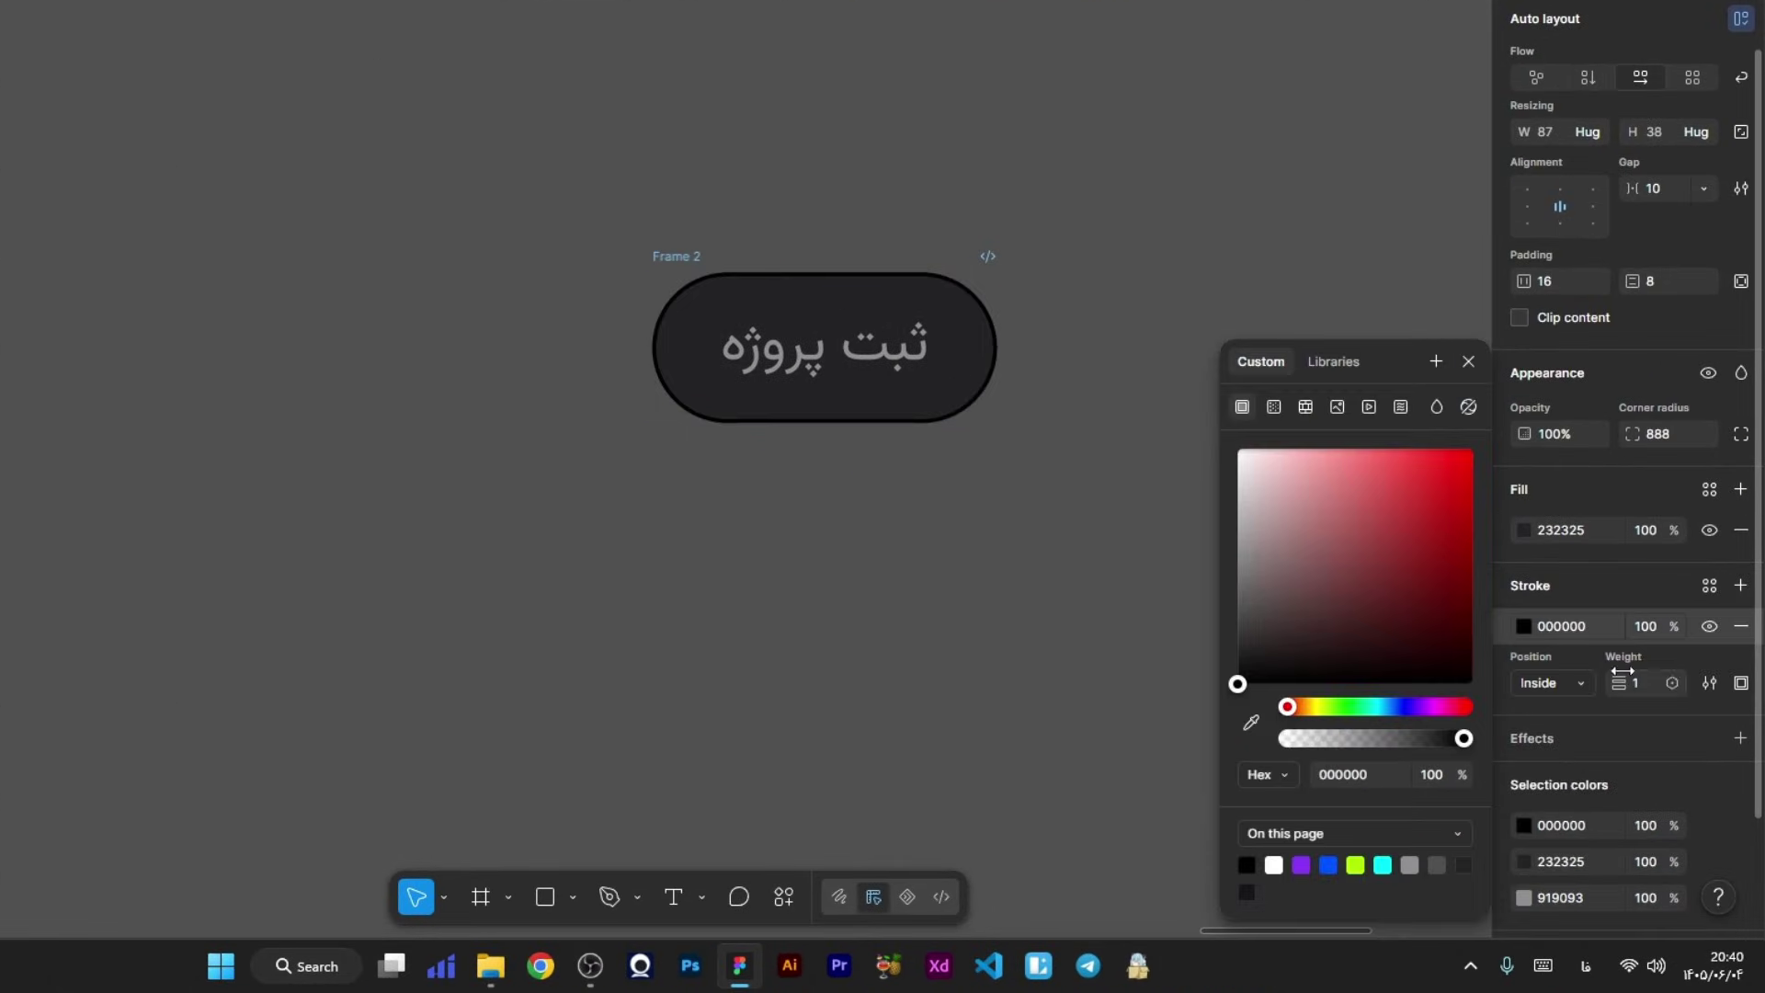
click(1351, 774)
text(2F2F31)
key(Return)
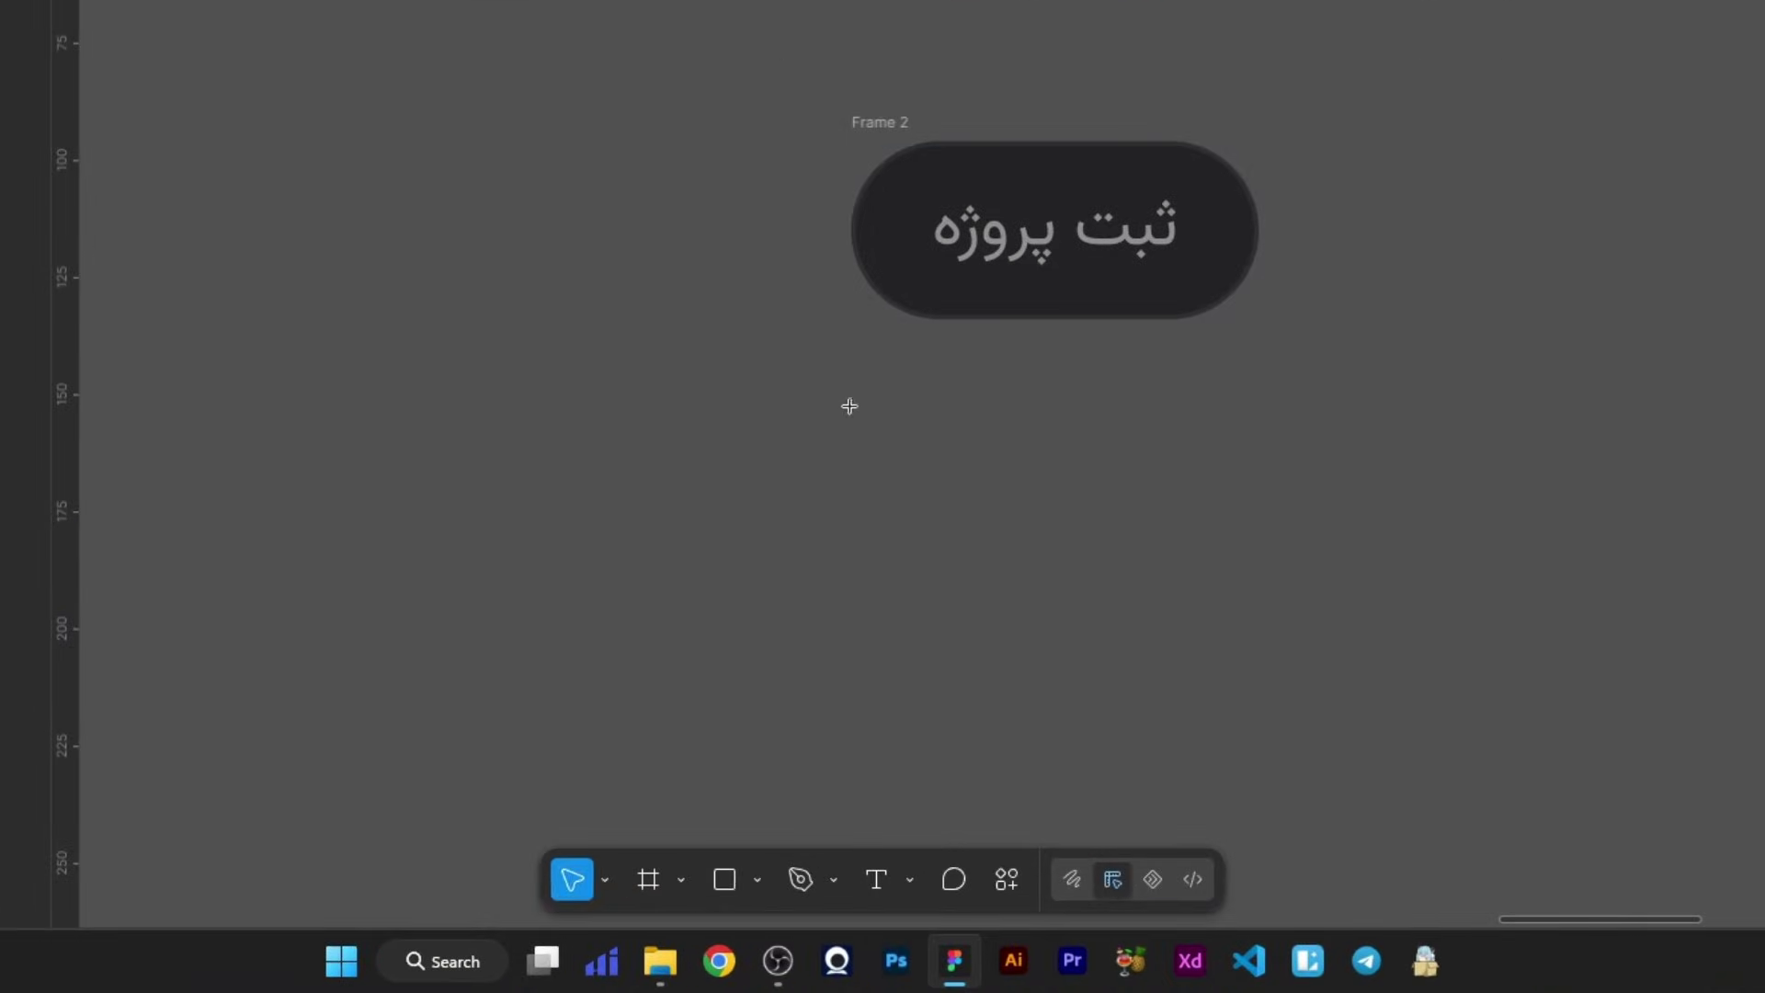
Step: Draw a rectangle about 87 × 37.43 covering the dark button and set its corner radius to 888
key(r)
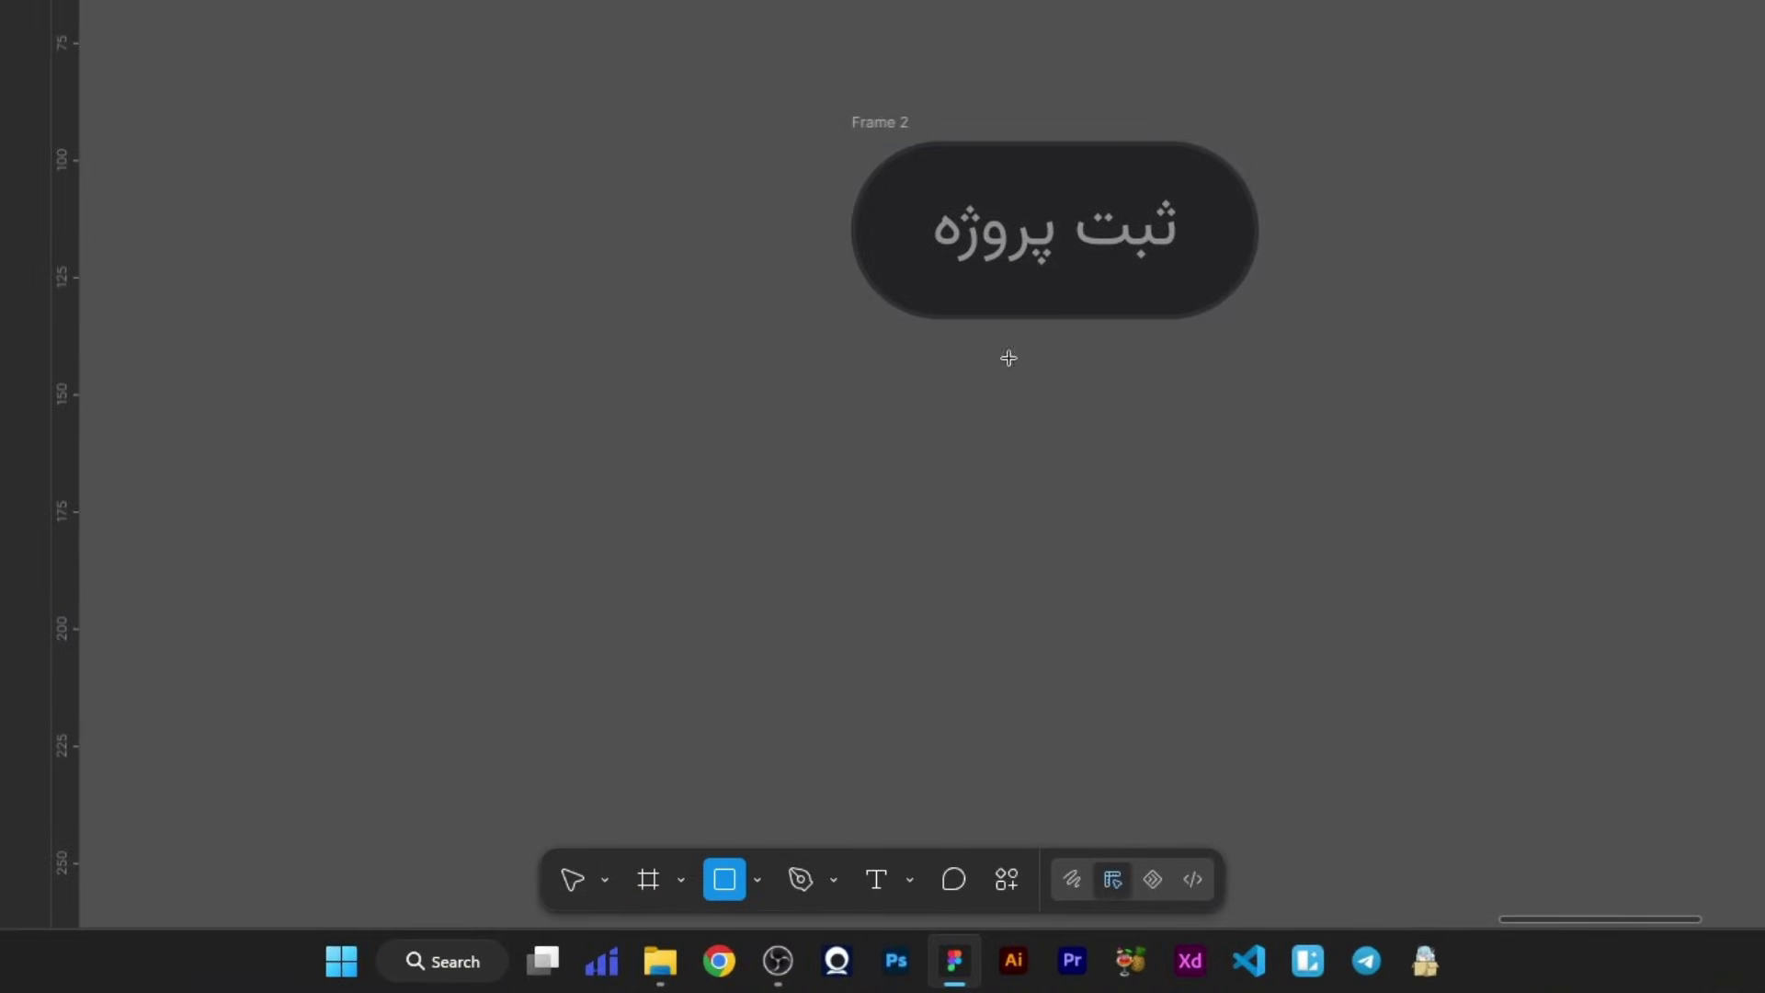
drag(859, 537, 1089, 536)
mouse_move(1184, 331)
mouse_down()
mouse_move(1256, 320)
mouse_move(1233, 362)
mouse_up()
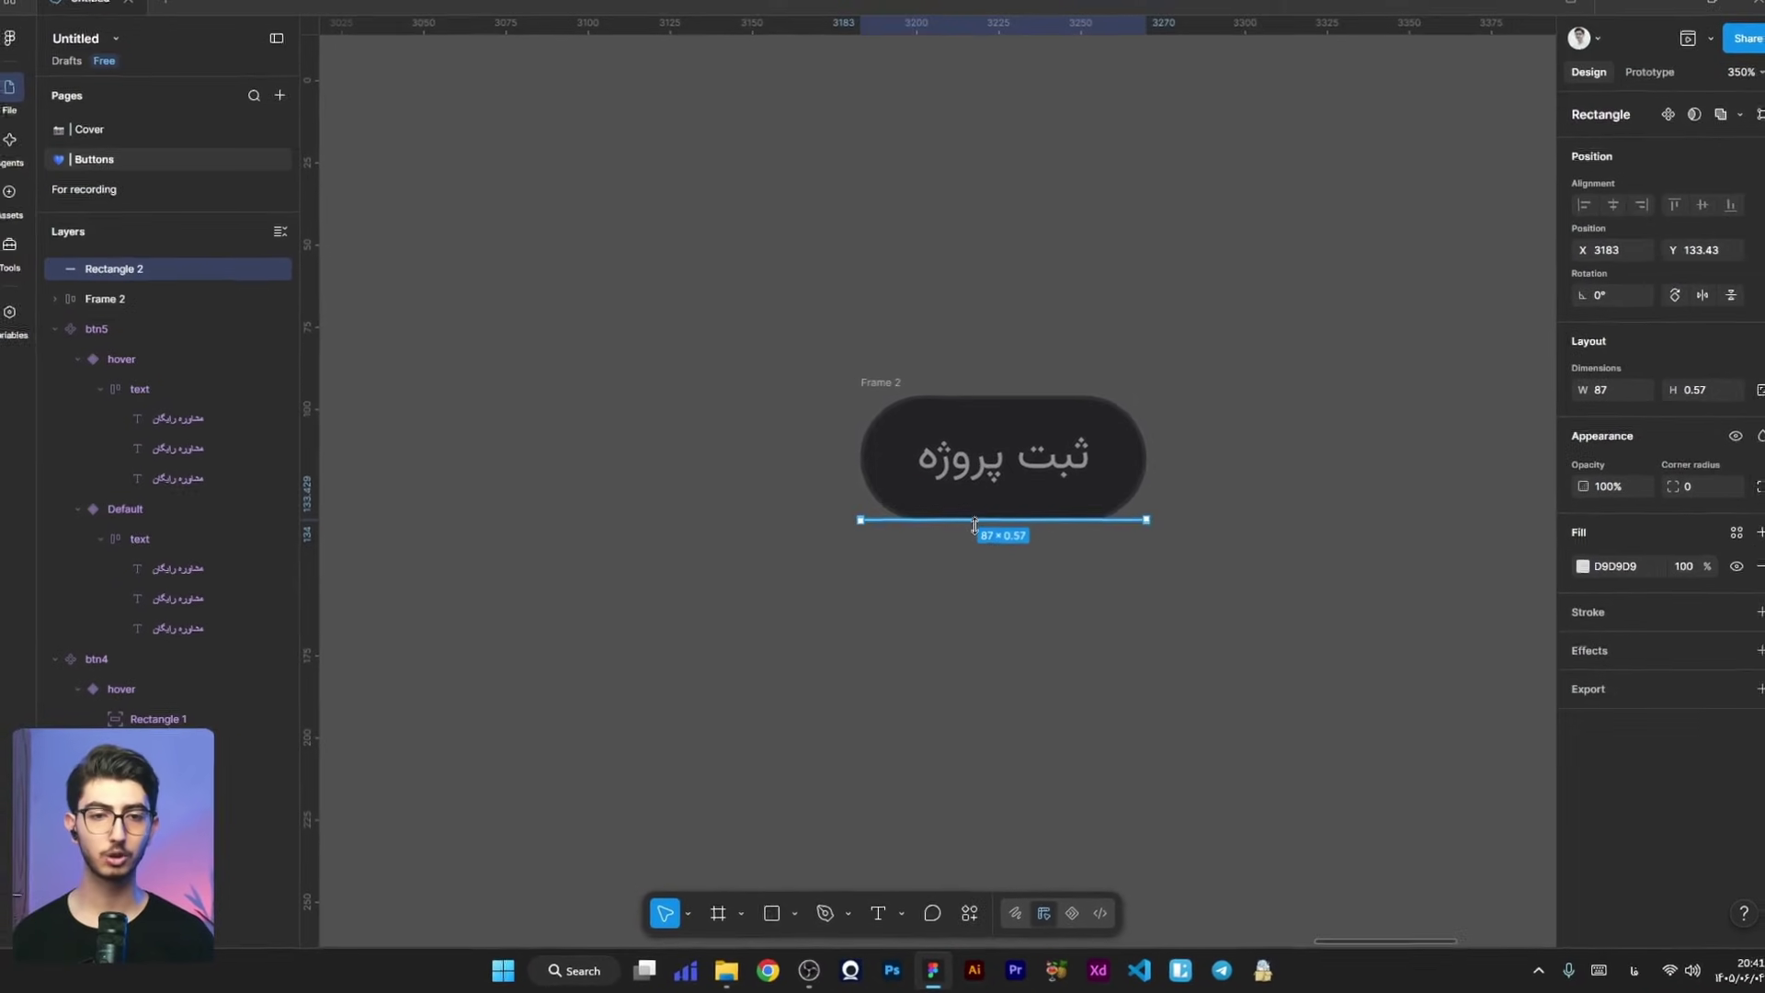
drag(975, 525, 975, 397)
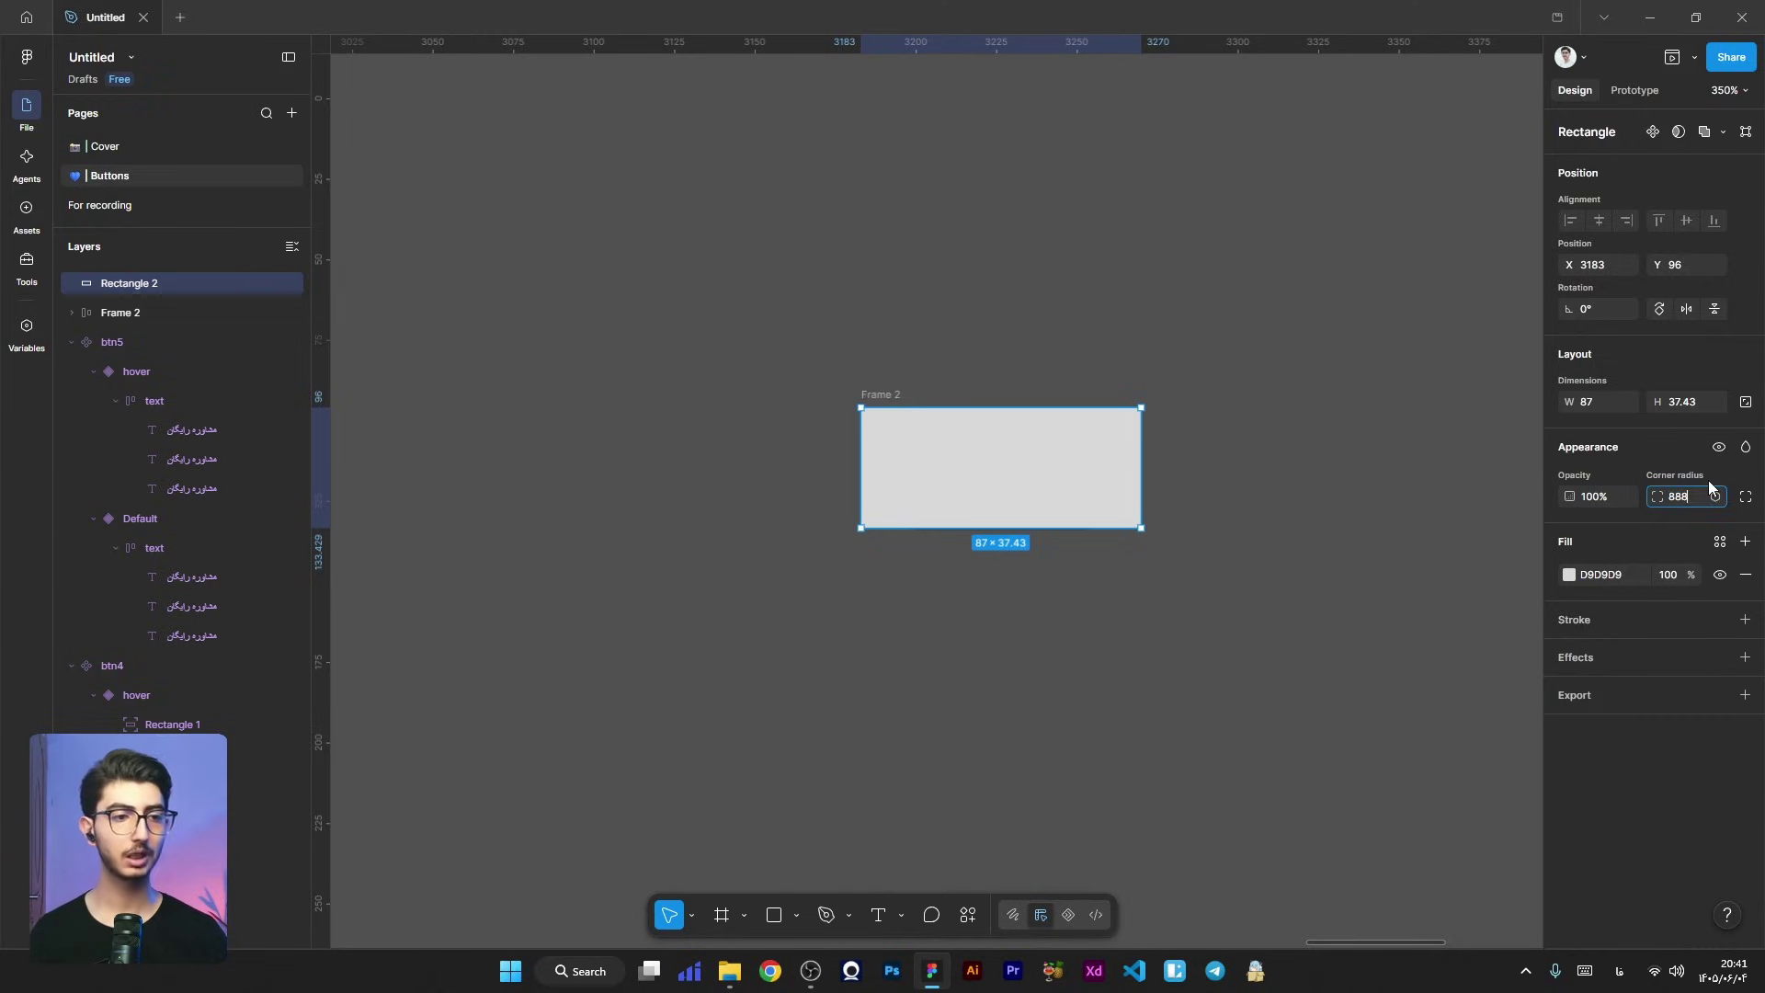
key(Return)
Step: Set the rounded rectangle's fill to 1C1C1E
click(1599, 575)
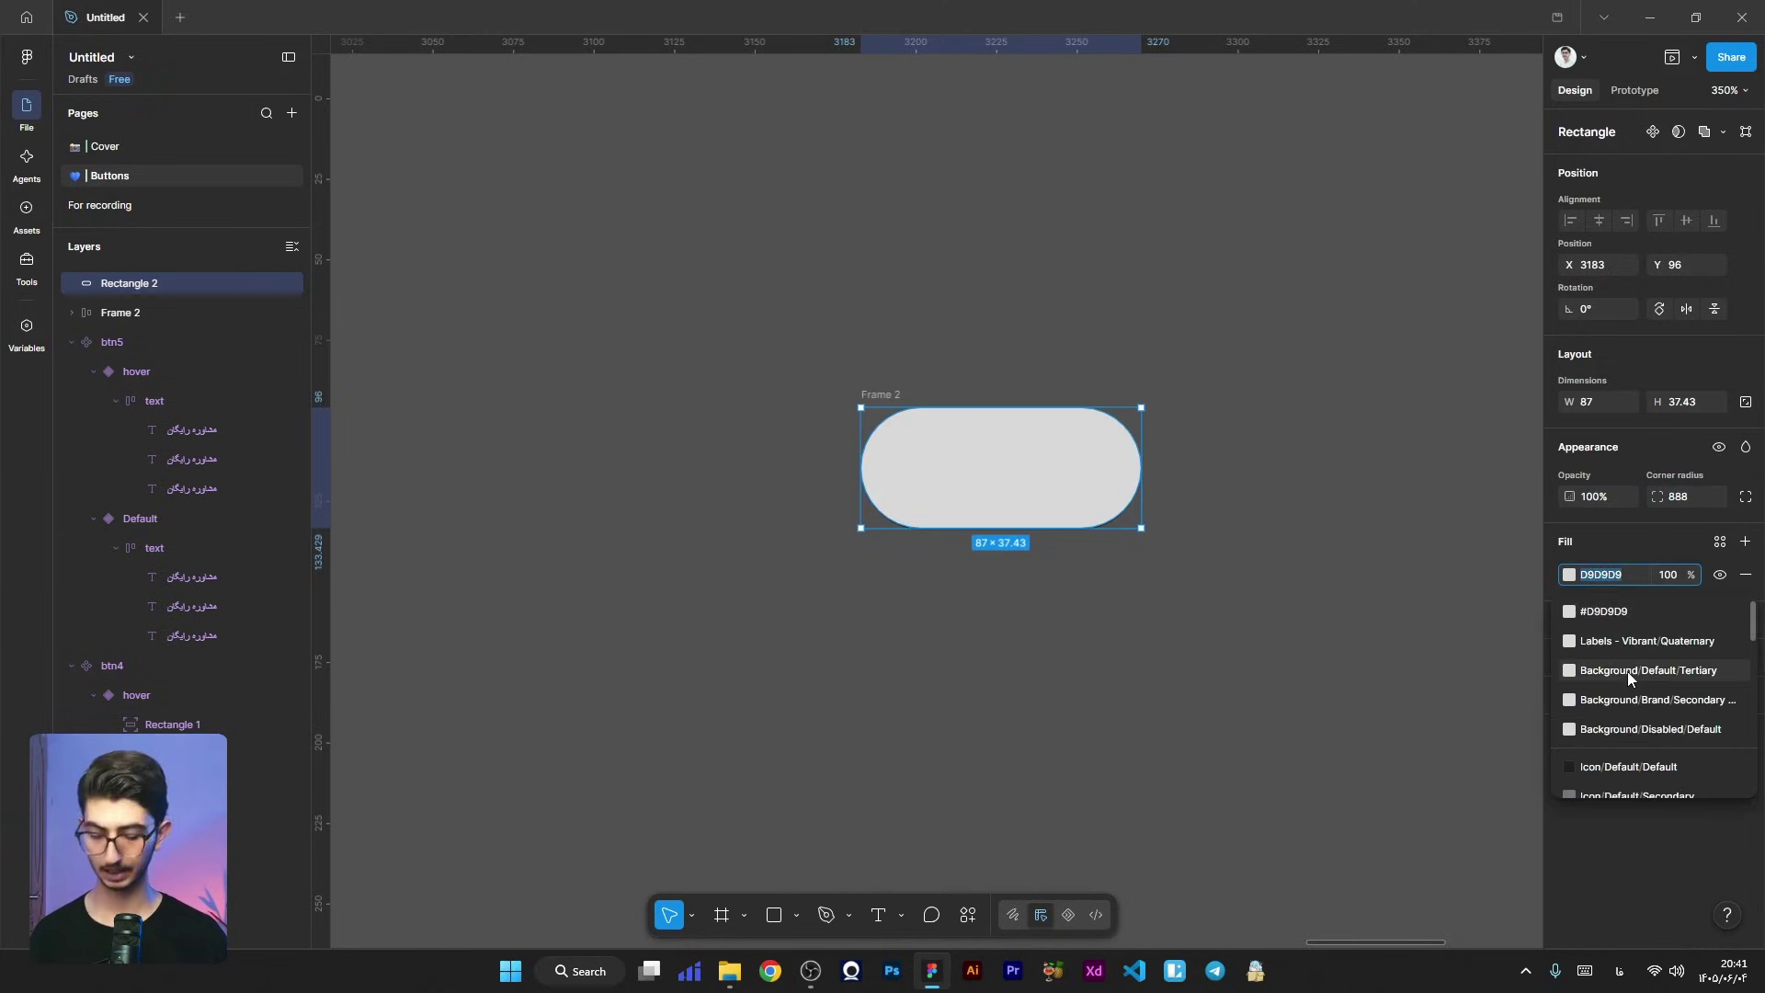
text(1C1C1E)
key(Return)
click(1570, 575)
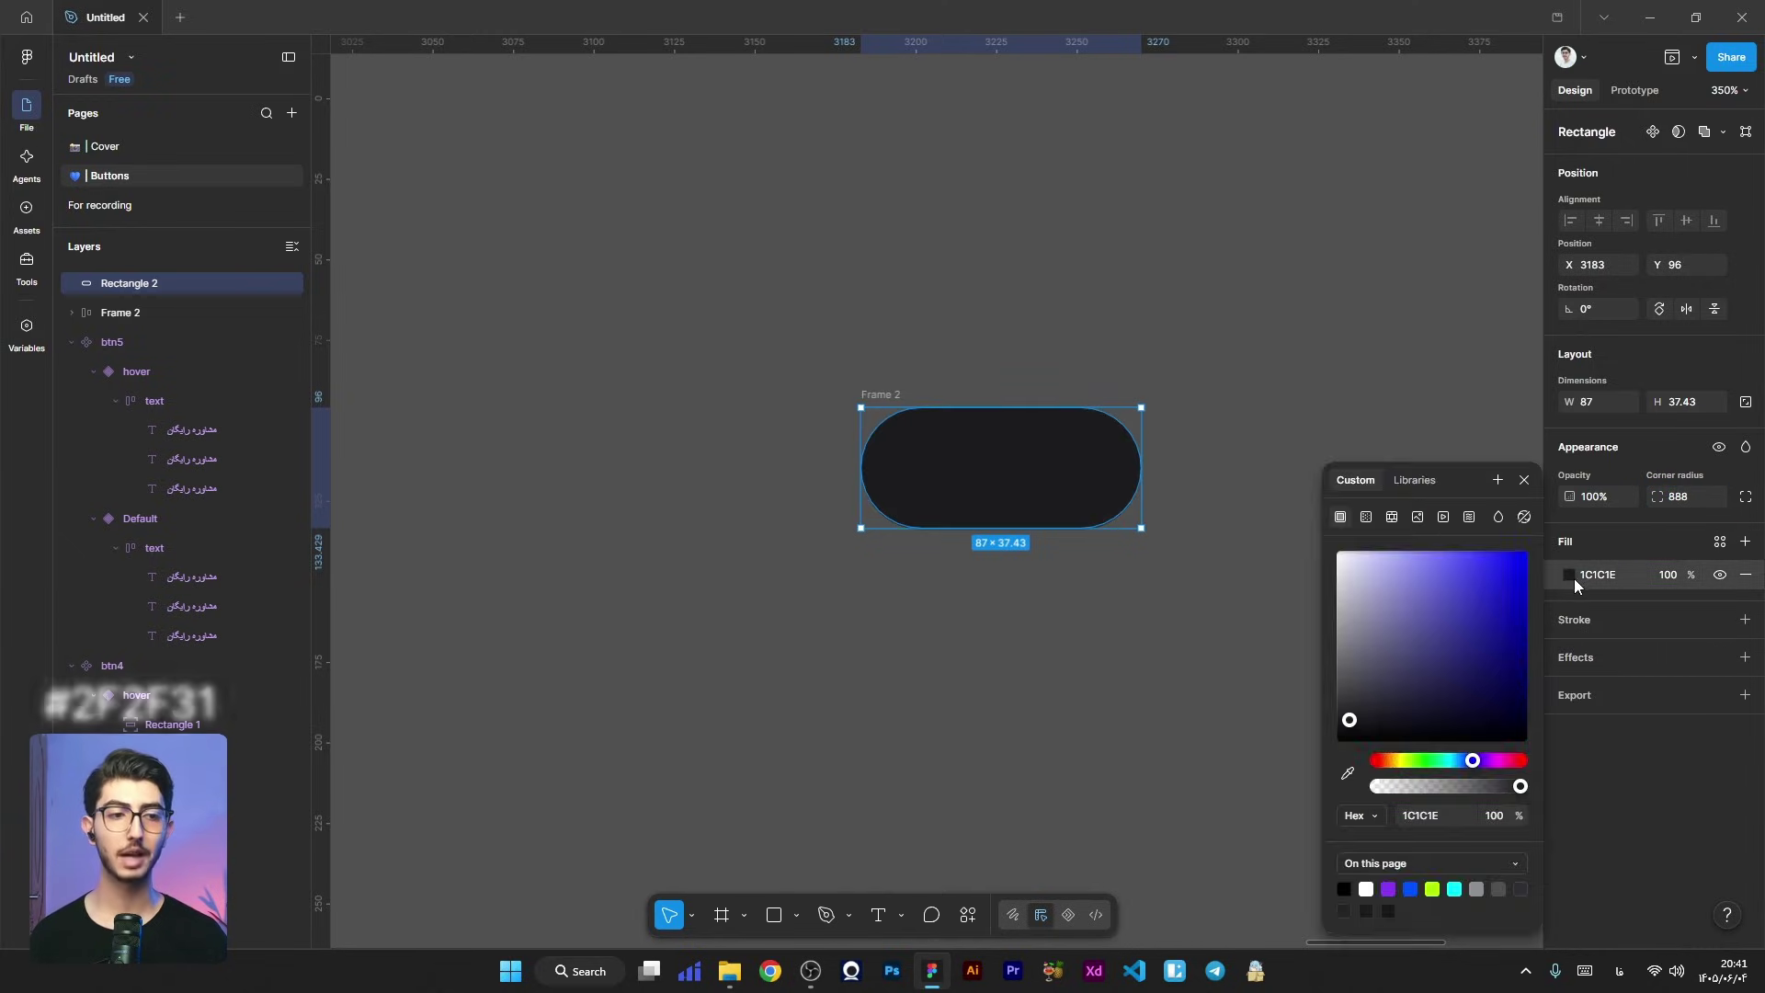
click(1574, 577)
Step: Move the rounded rectangle behind the button frame and shift it down 6 px as a base
drag(128, 291, 126, 331)
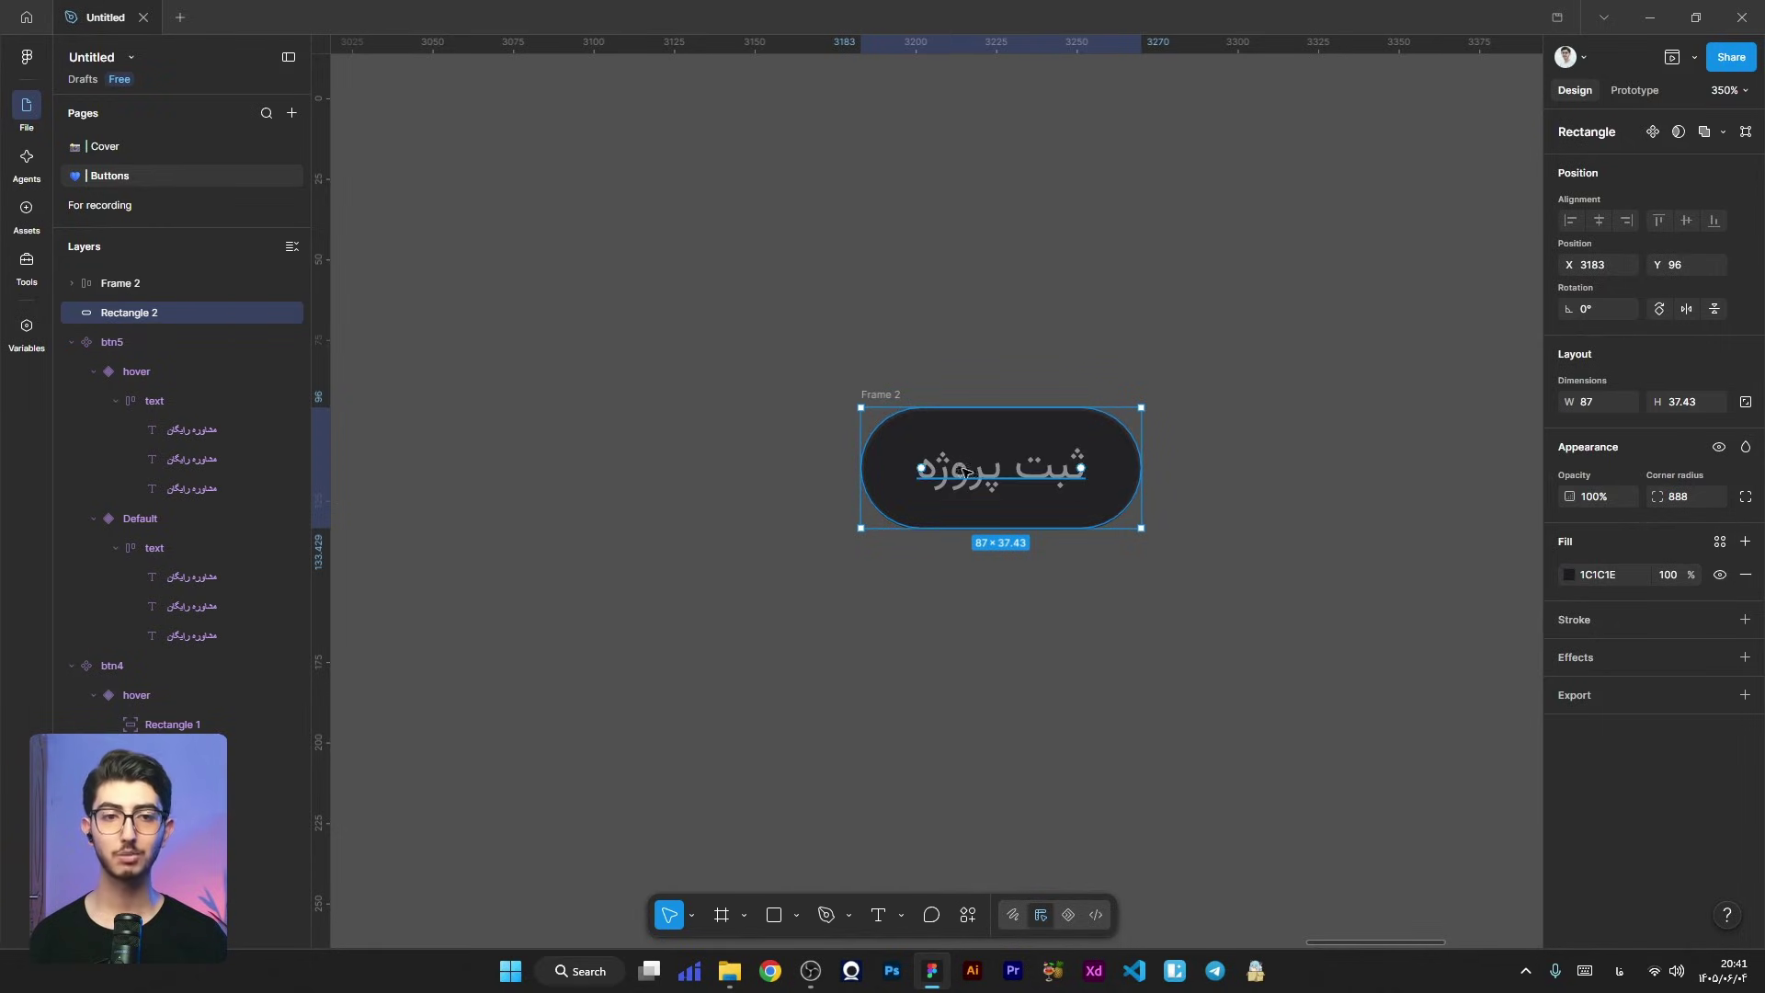
key(Down)
key(Down)
key(Down)
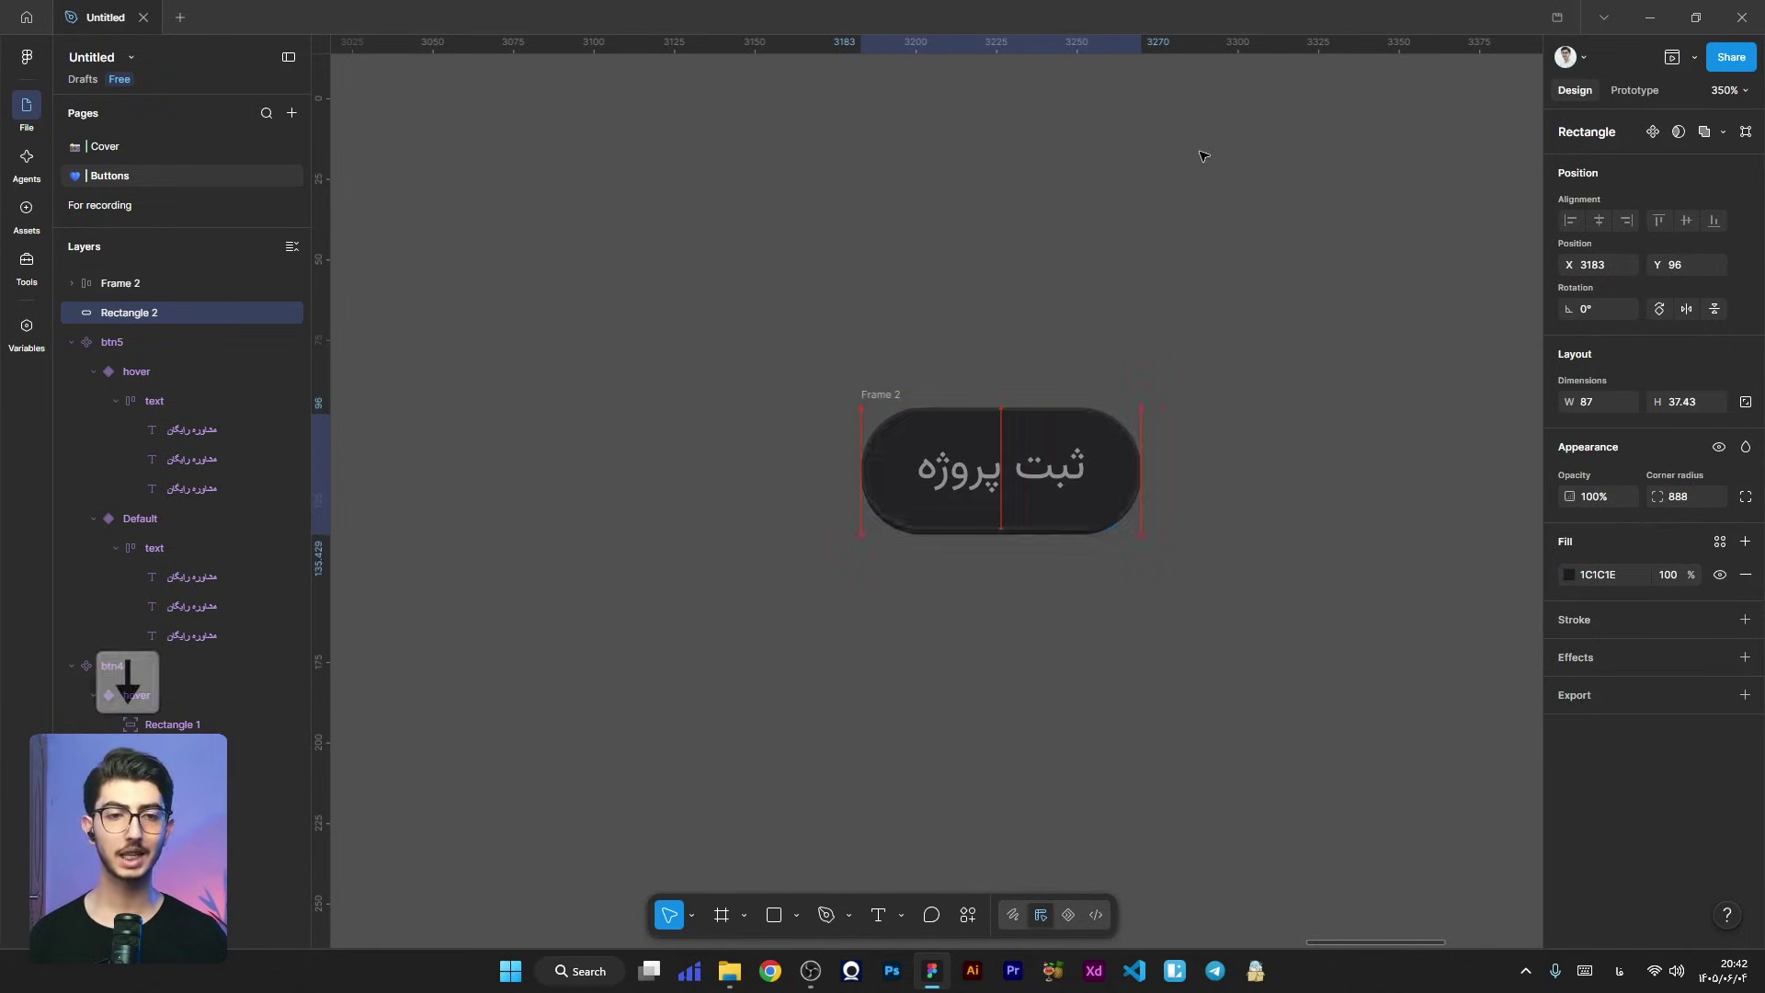
key(Down)
key(Down)
key(Down)
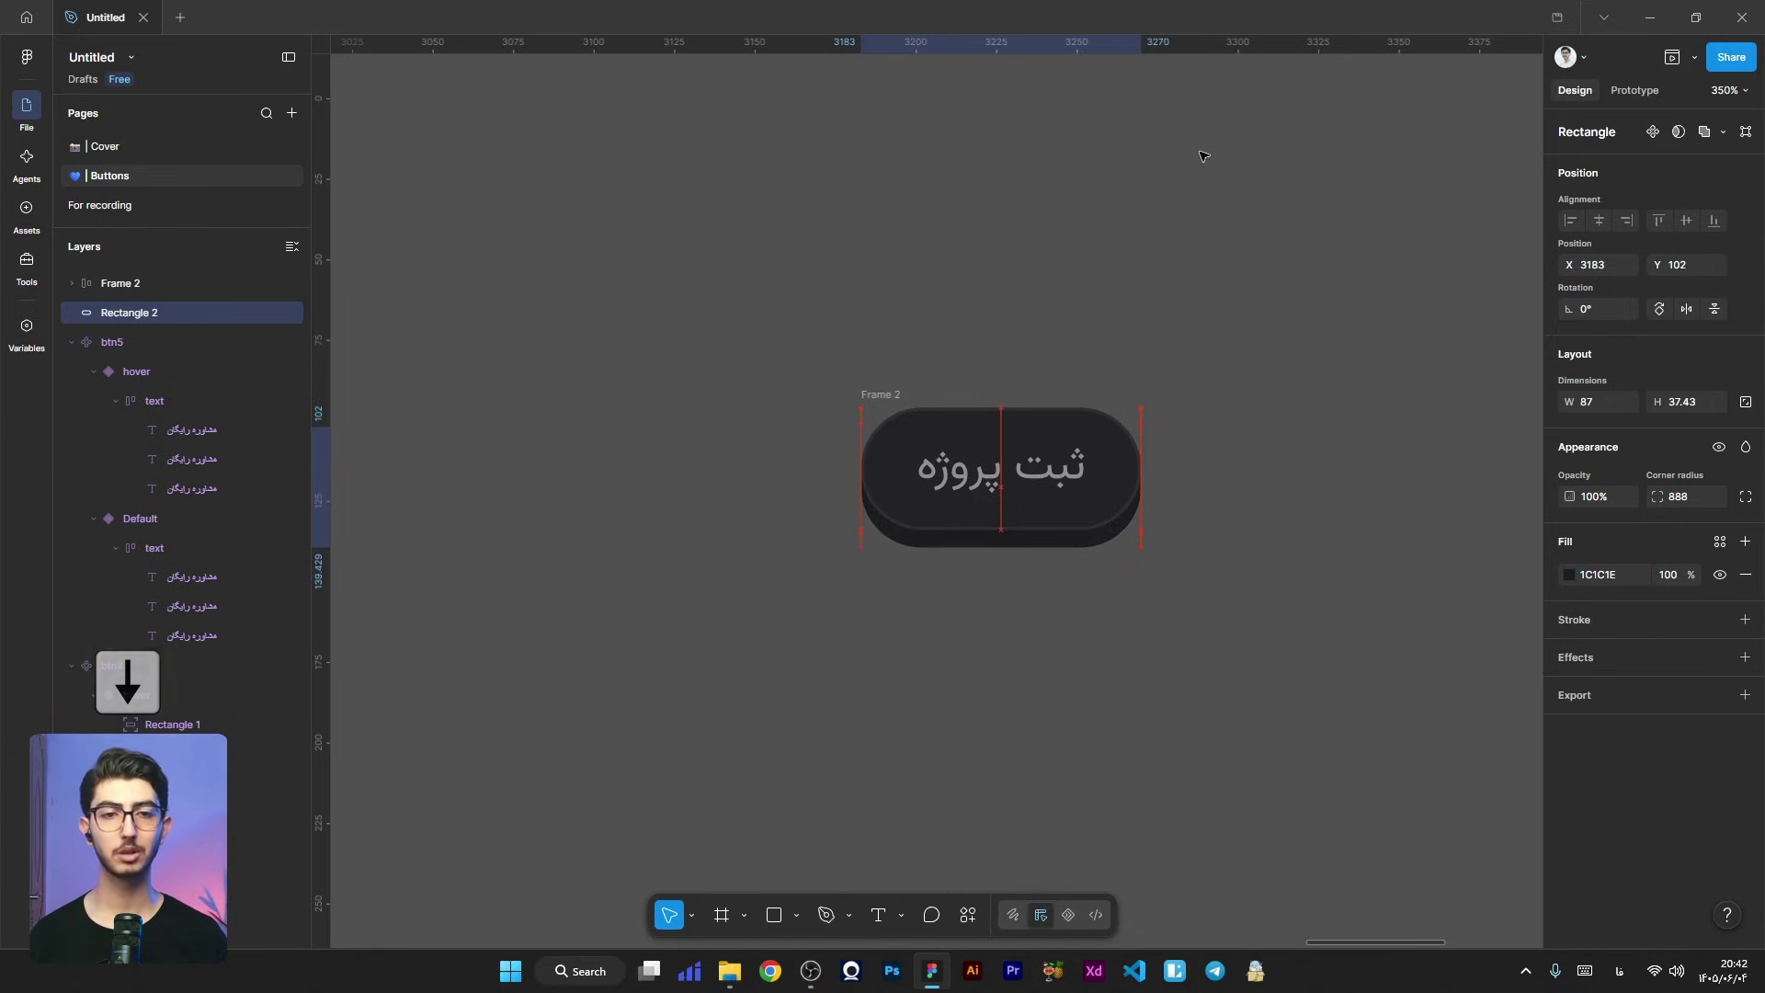
Step: Enclose the button face and its base rectangle in one frame and duplicate that frame directly below
drag(1232, 263, 788, 677)
right_click(1077, 496)
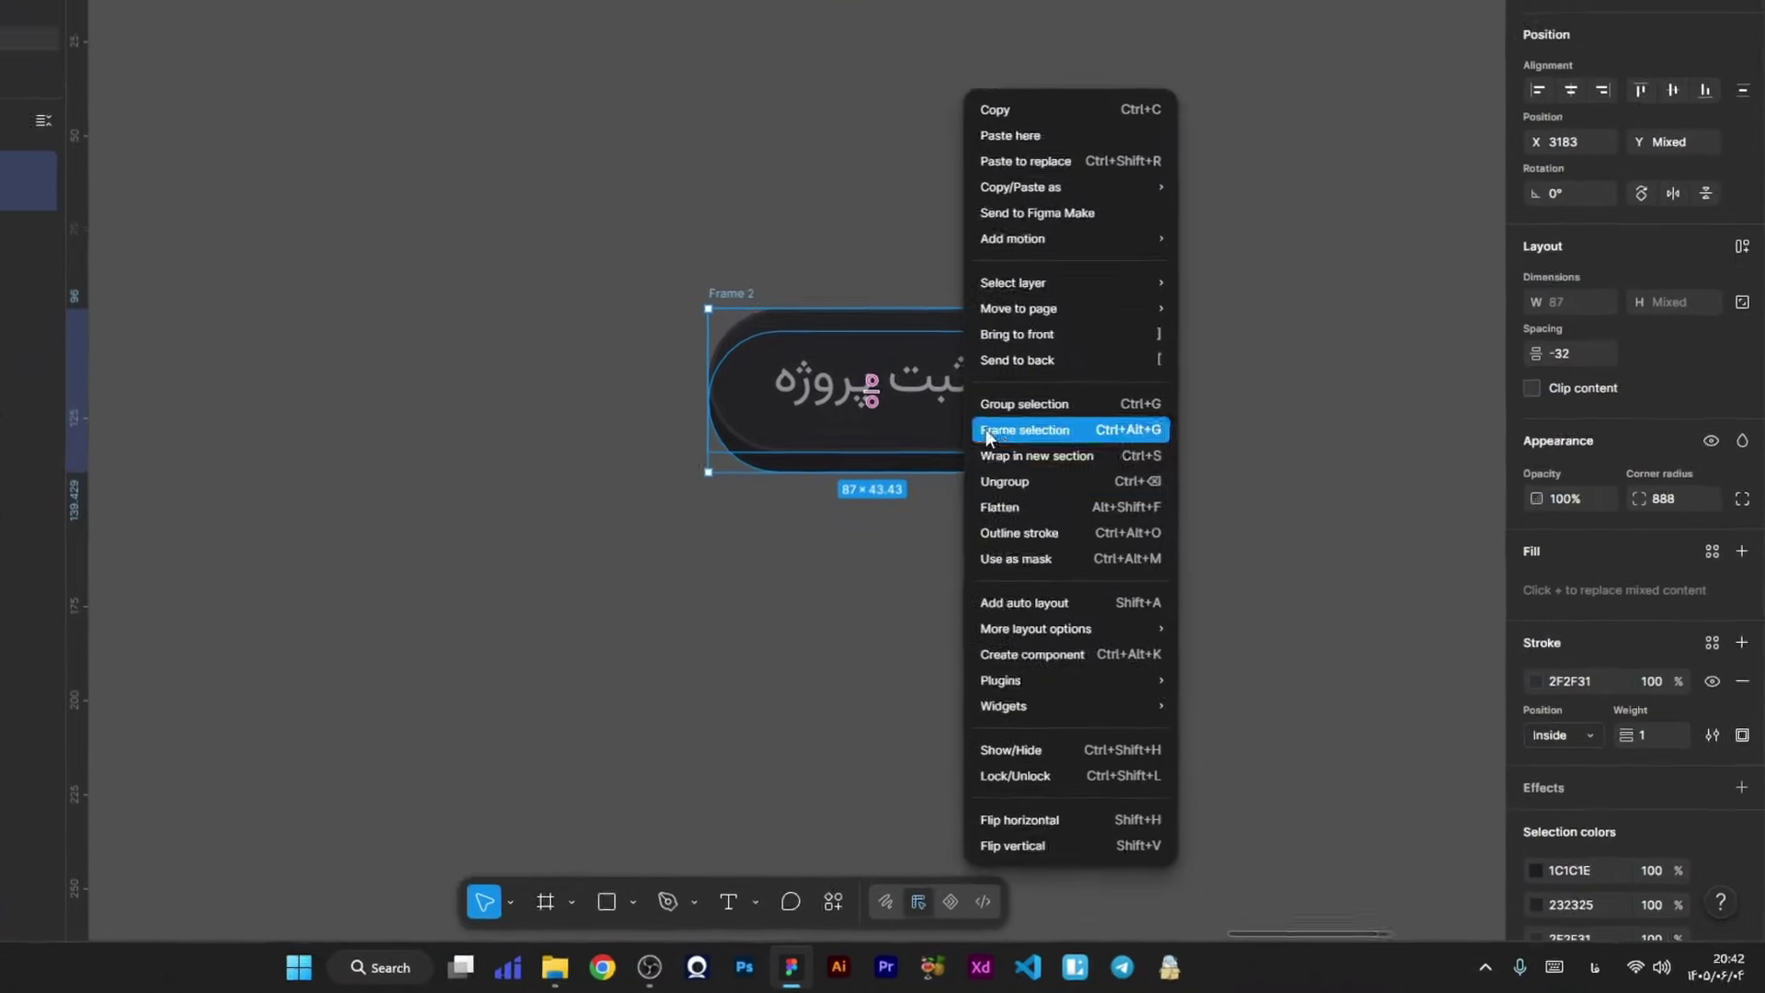
click(995, 409)
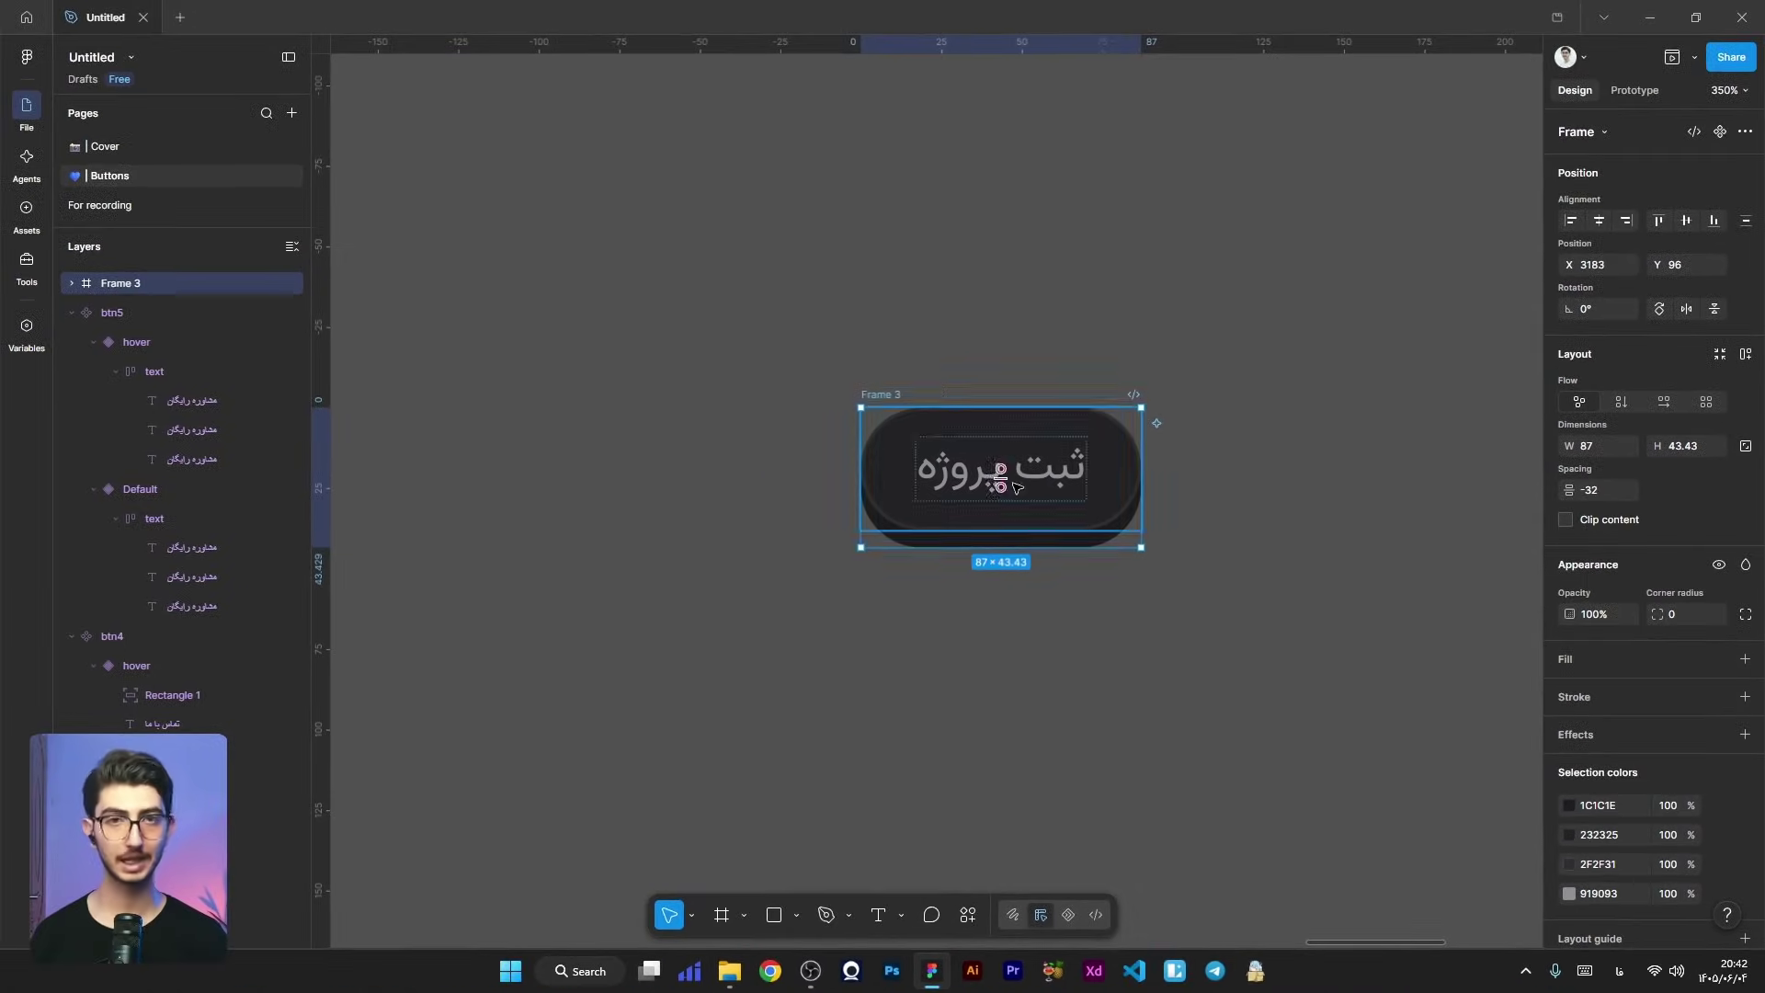
alt+drag(970, 430, 972, 618)
Step: Move the base rectangle in the lower button copy up 3 px
scroll(999, 715, up, 5)
click(1016, 725)
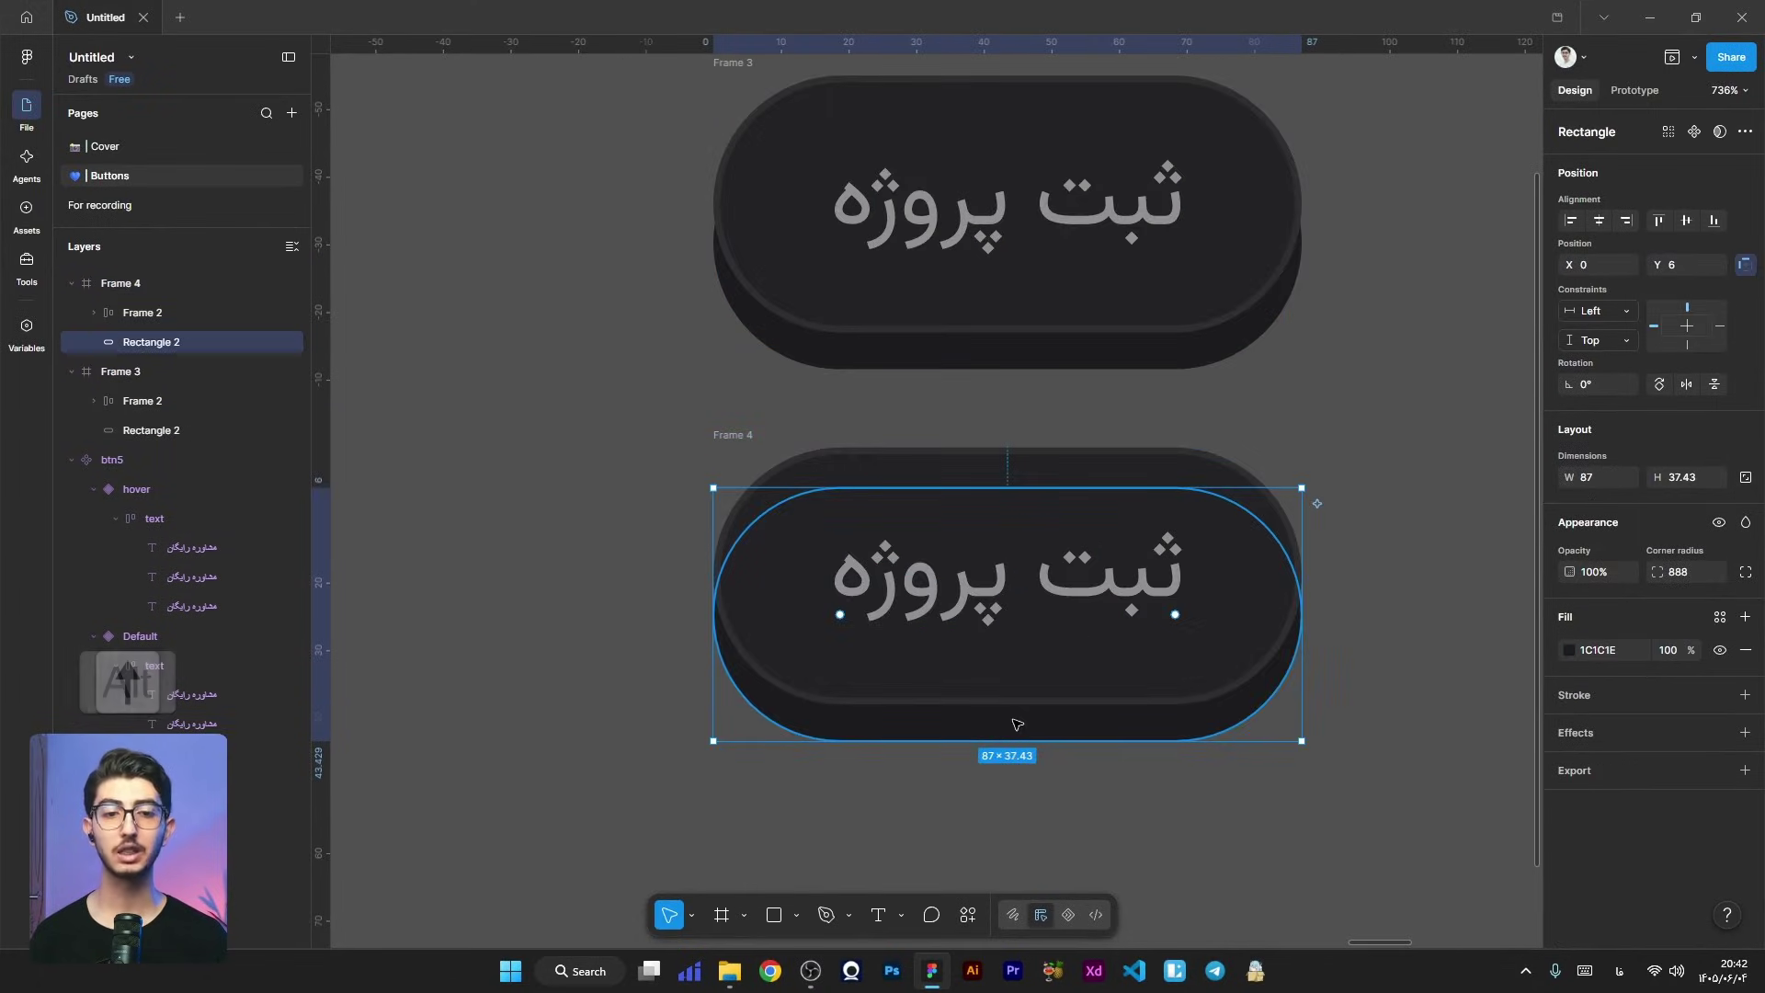
key(Up)
key(Up)
key(Up)
Step: Shift the lower copy's face and base rectangle down together until they align with the bottom edge of Frame 4
shift+click(184, 313)
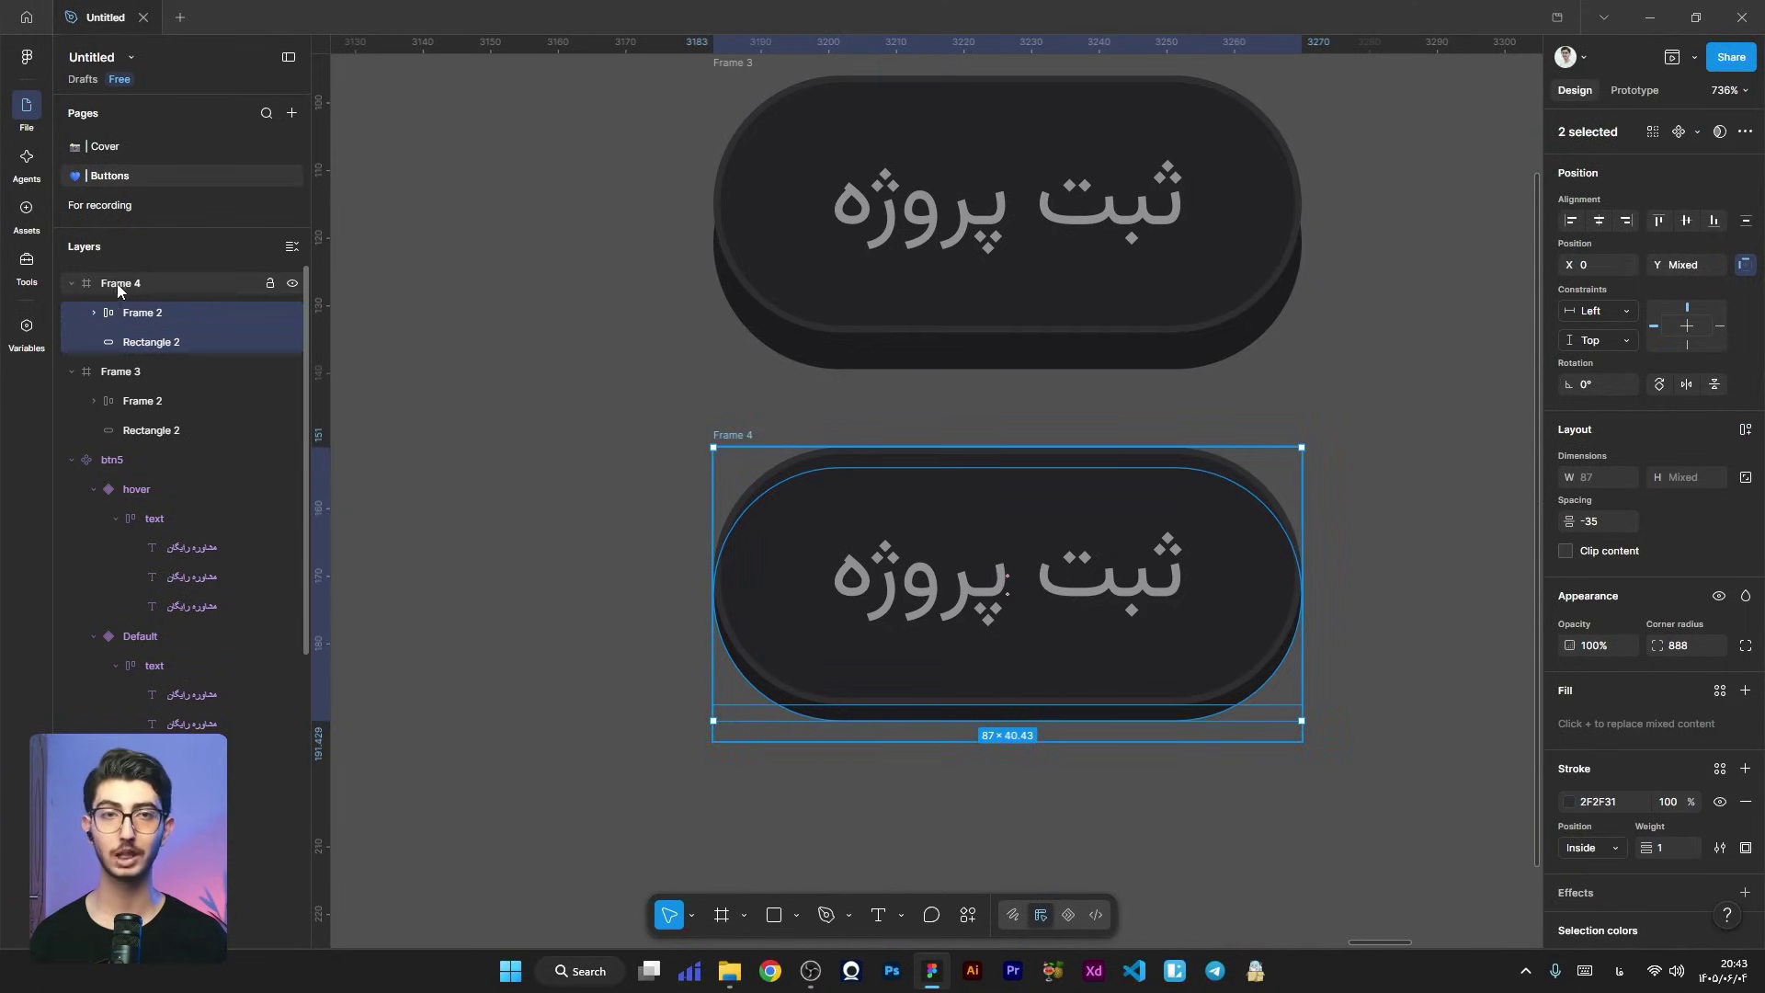
drag(912, 505, 915, 528)
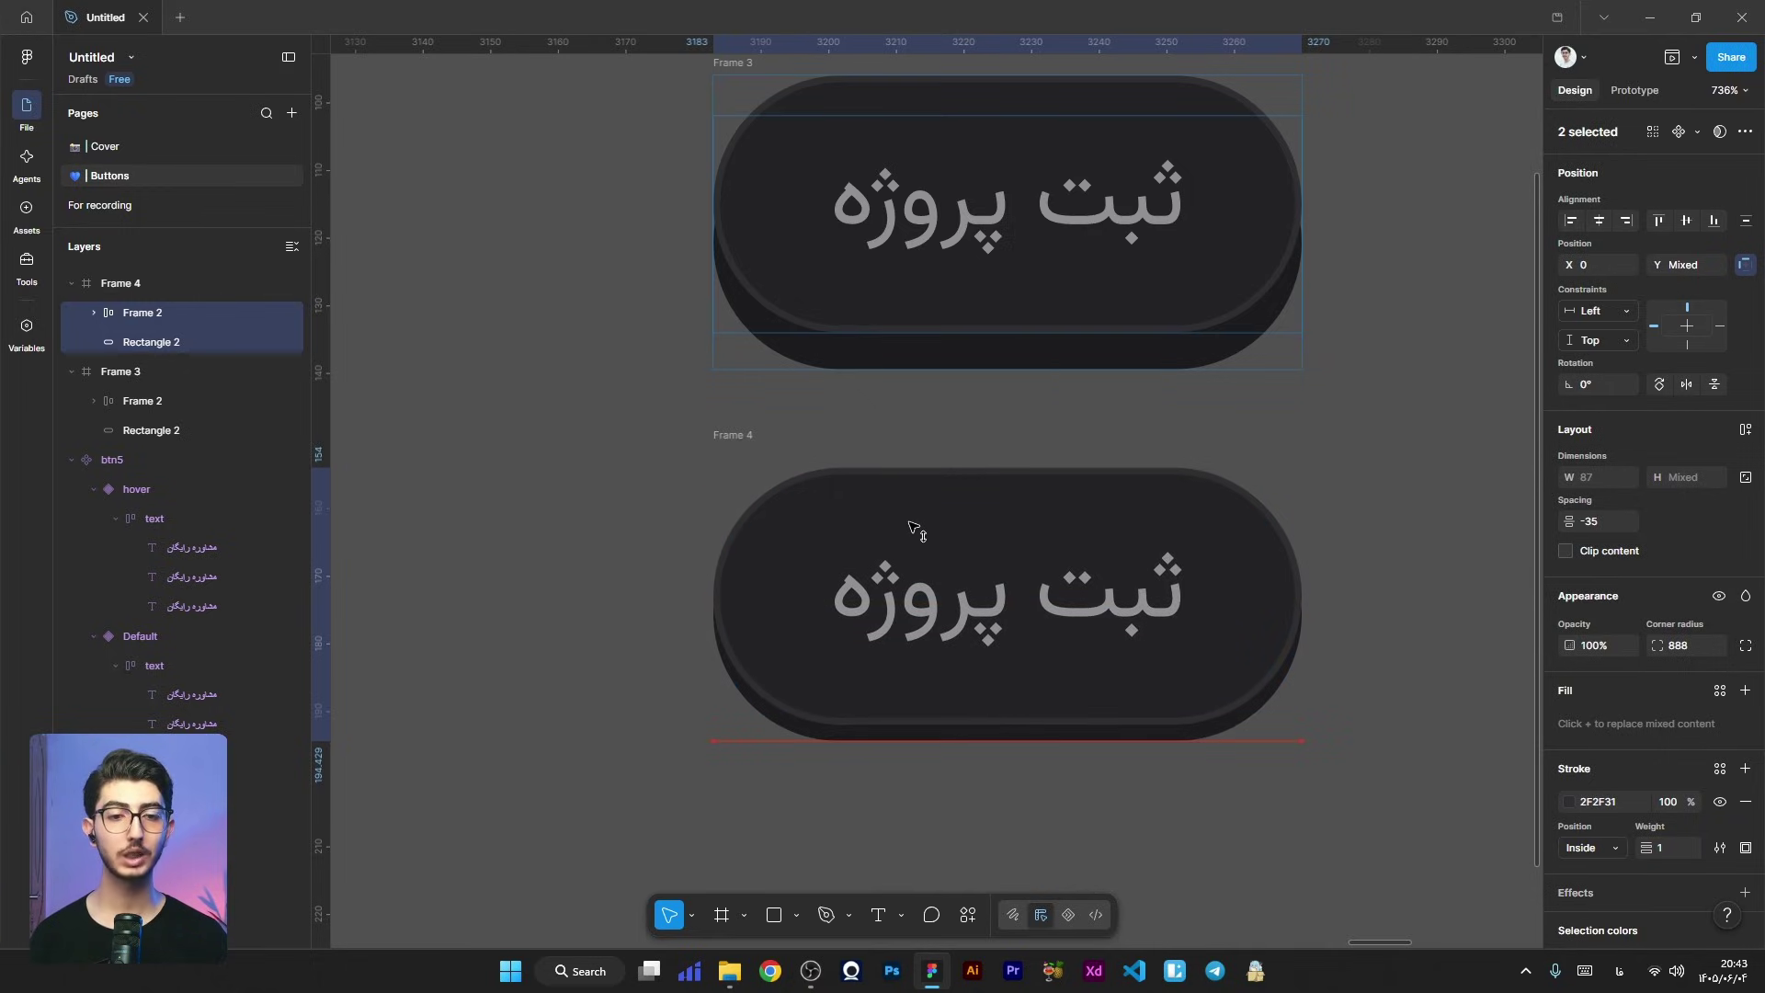
click(180, 283)
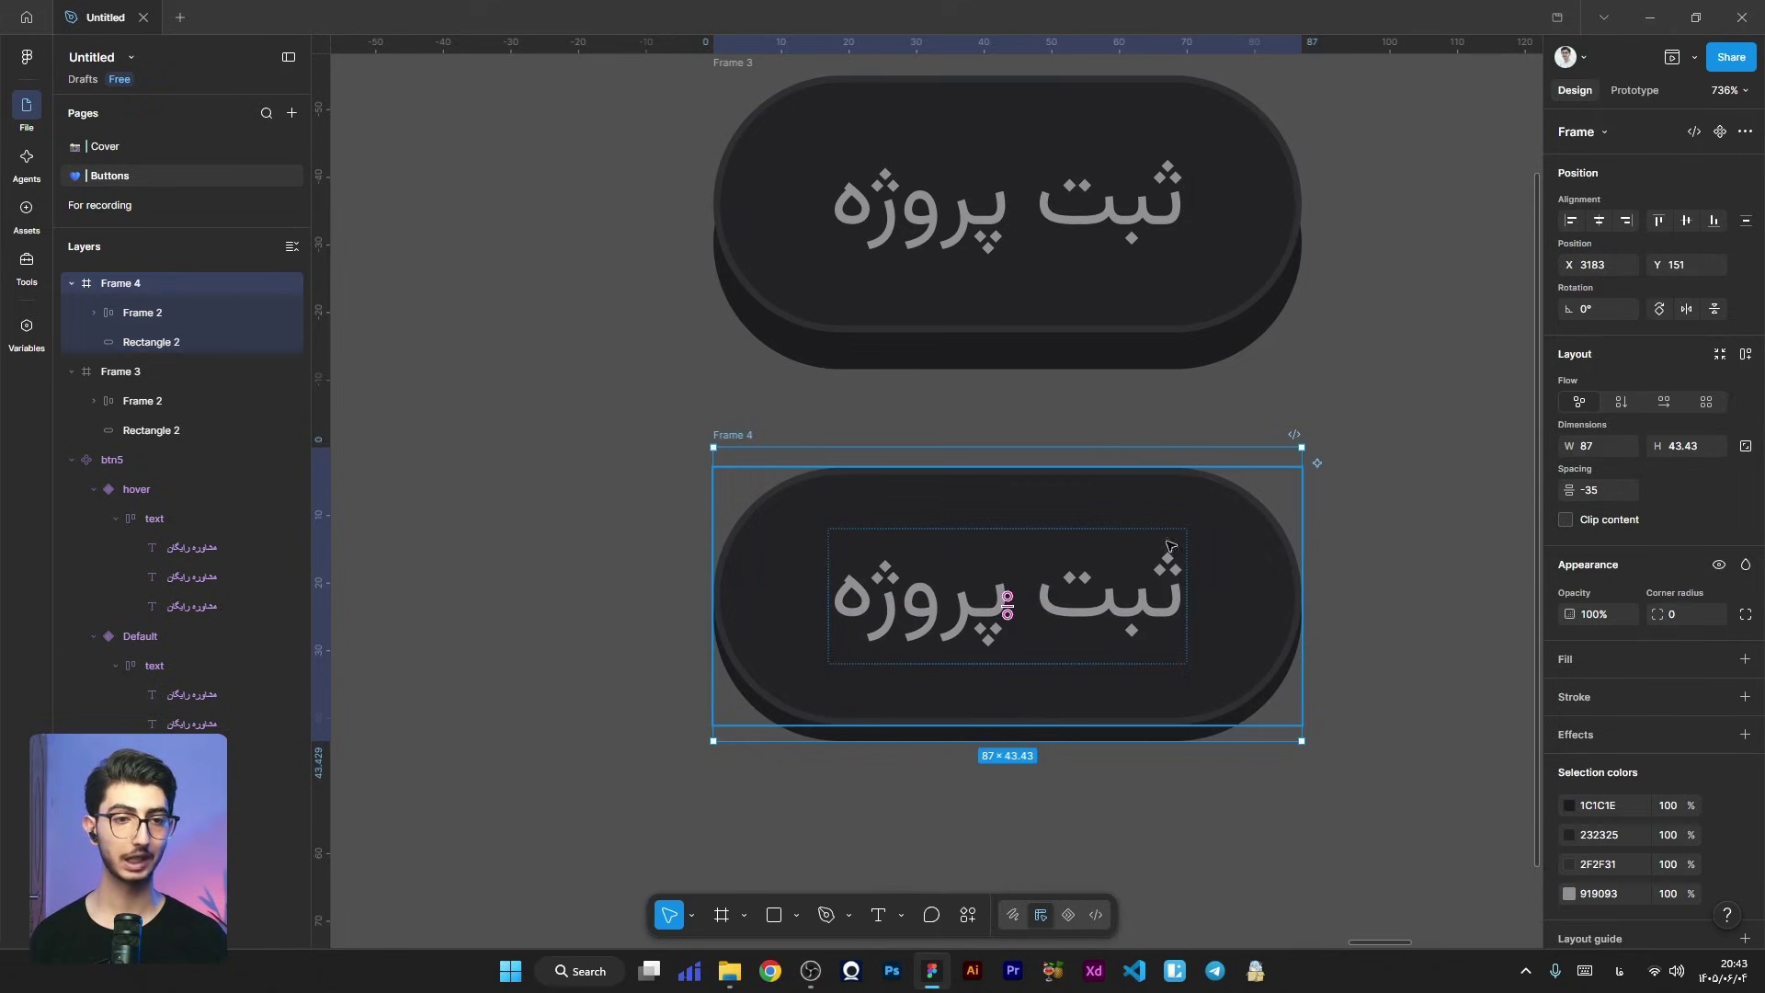
Step: Change the stroke of the lower button's face from a solid color to a linear gradient
scroll(1324, 496, down, 3)
click(1264, 487)
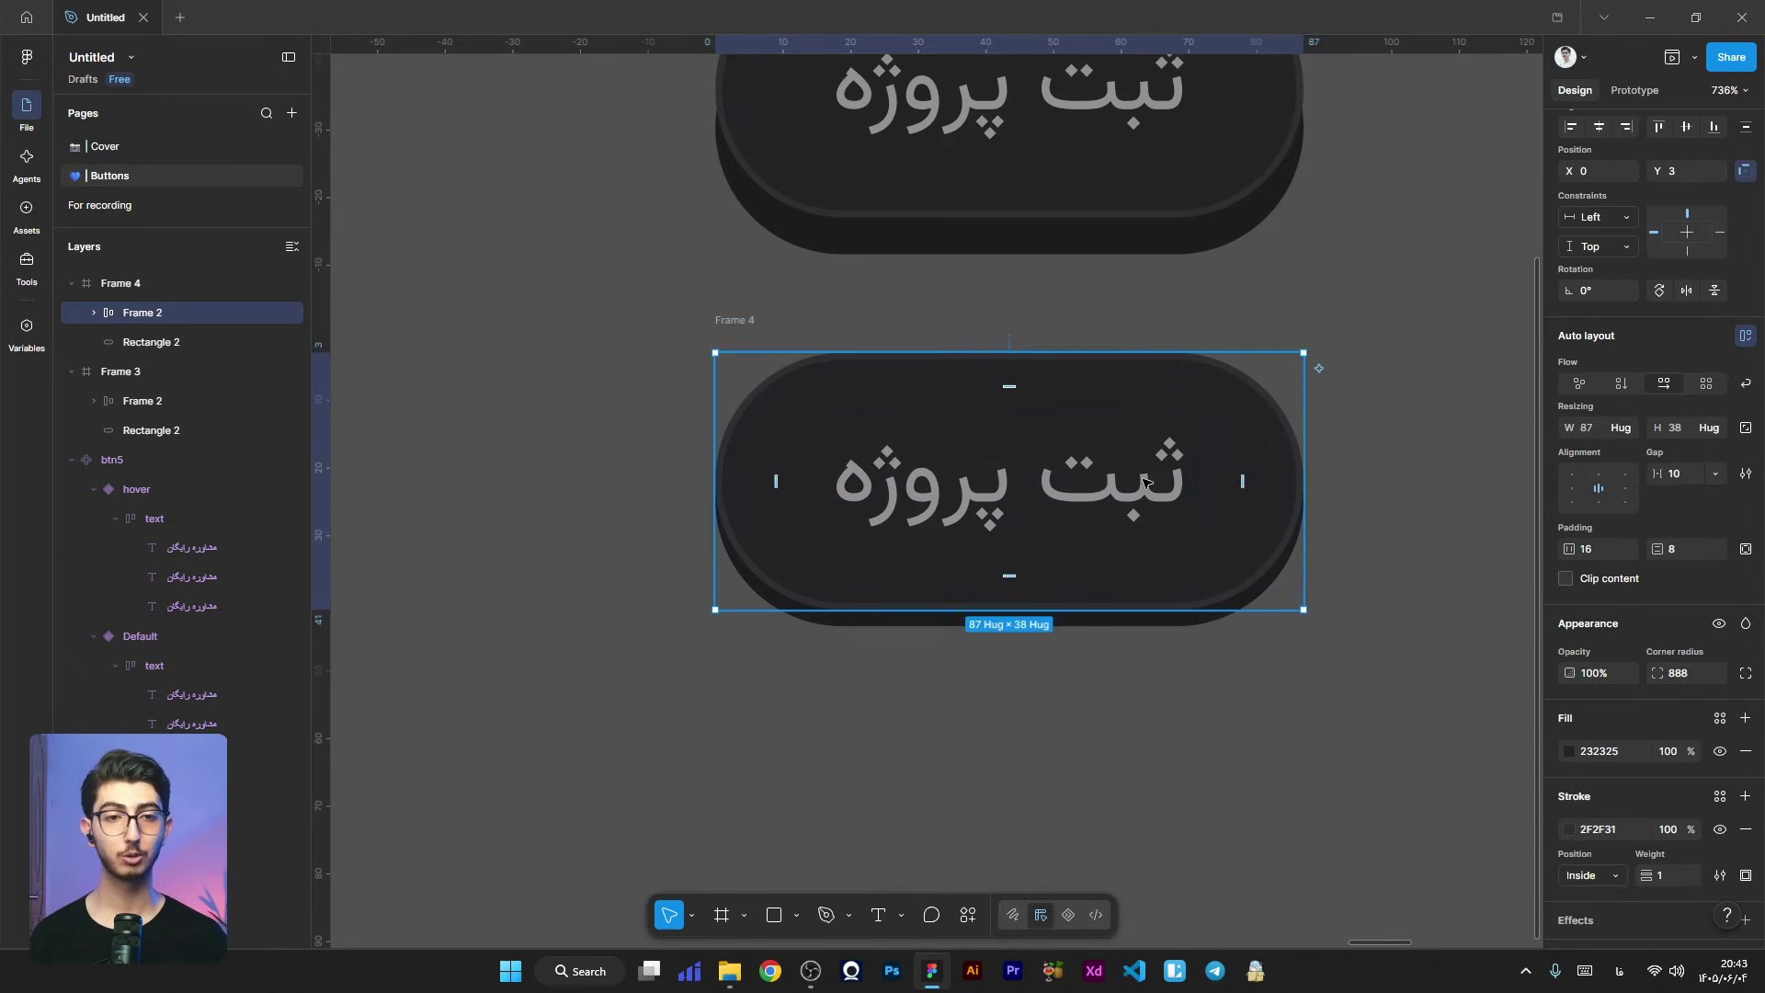
scroll(1571, 601, down, 3)
click(1567, 582)
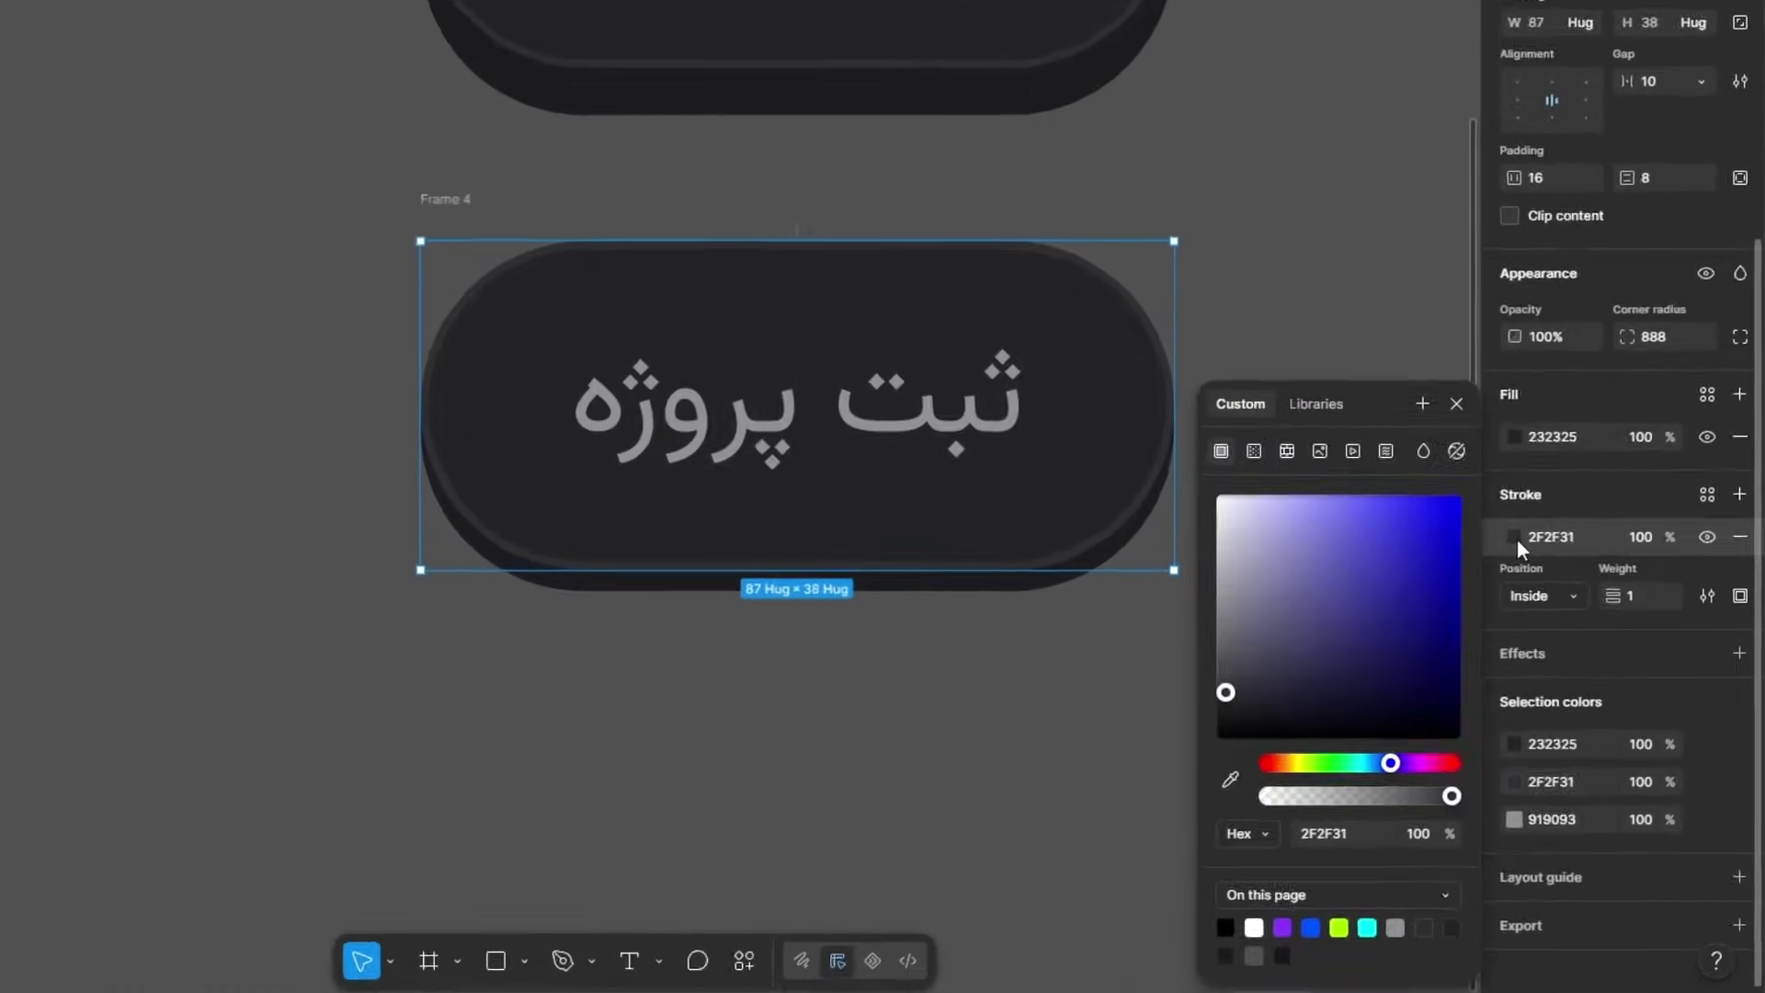
click(1361, 513)
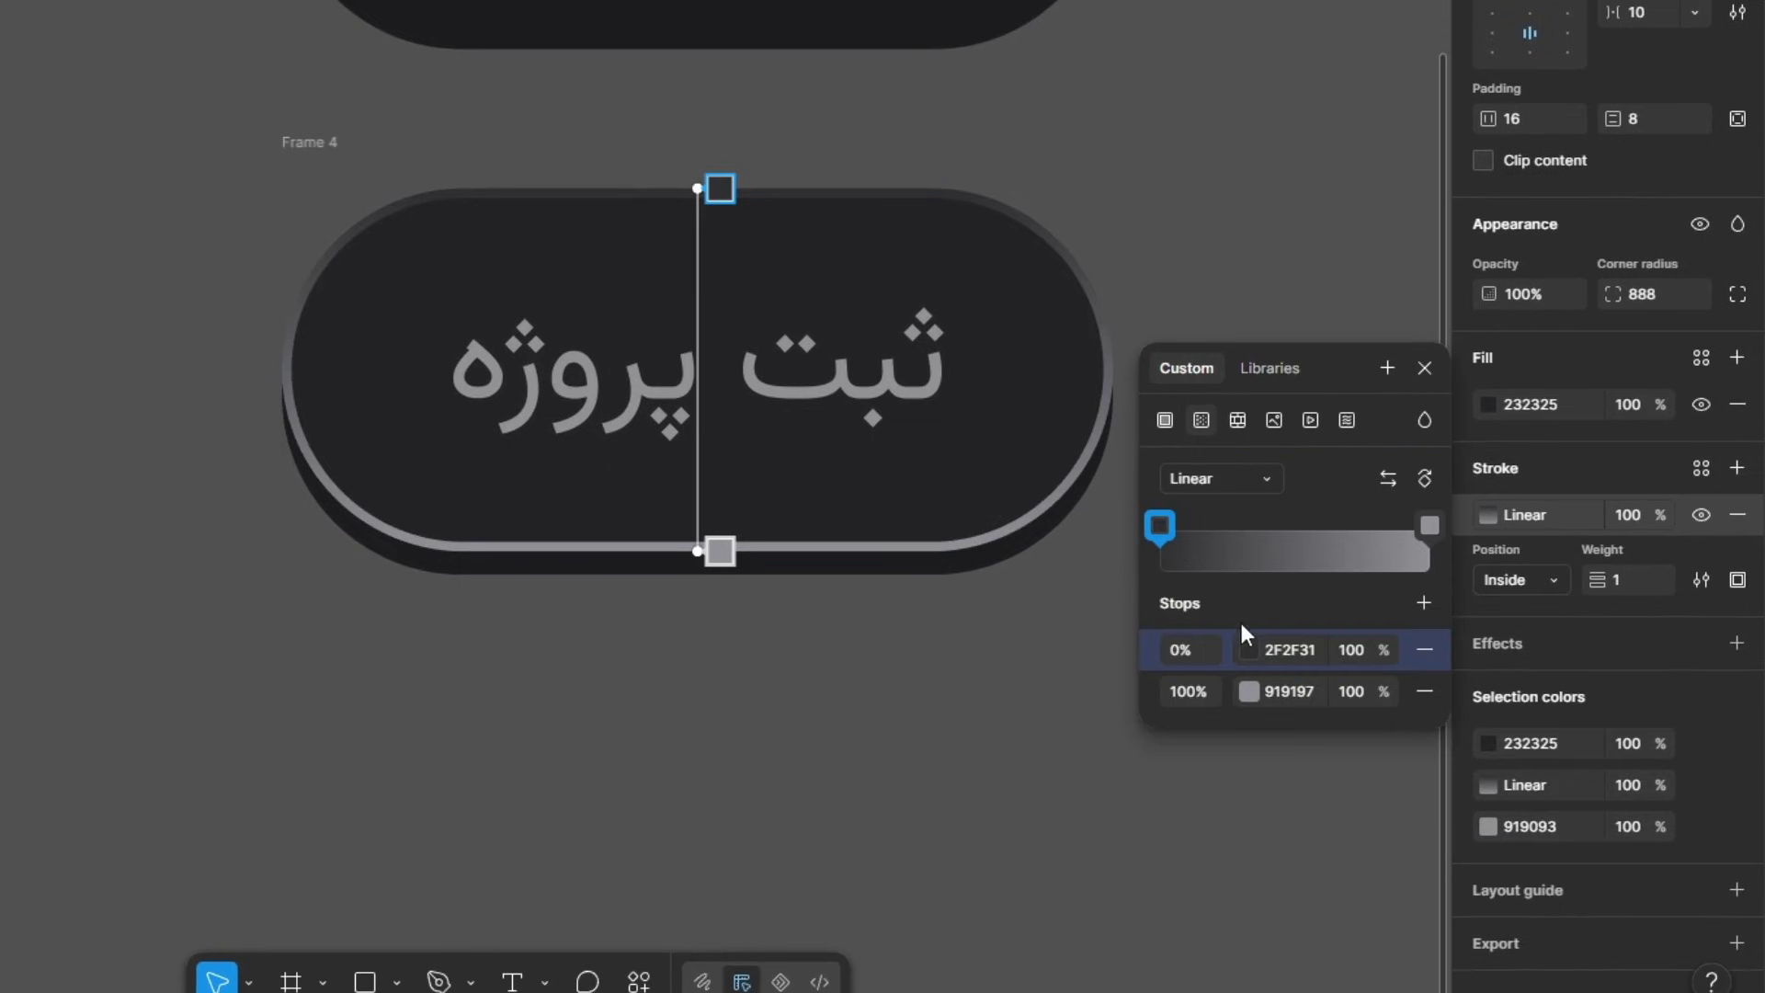
Step: Set the face stroke's gradient stops to 3700FF and FF7700 and turn the gradient horizontal, running from blue to orange left to right
click(1248, 650)
click(1288, 650)
text(3700FF)
key(Return)
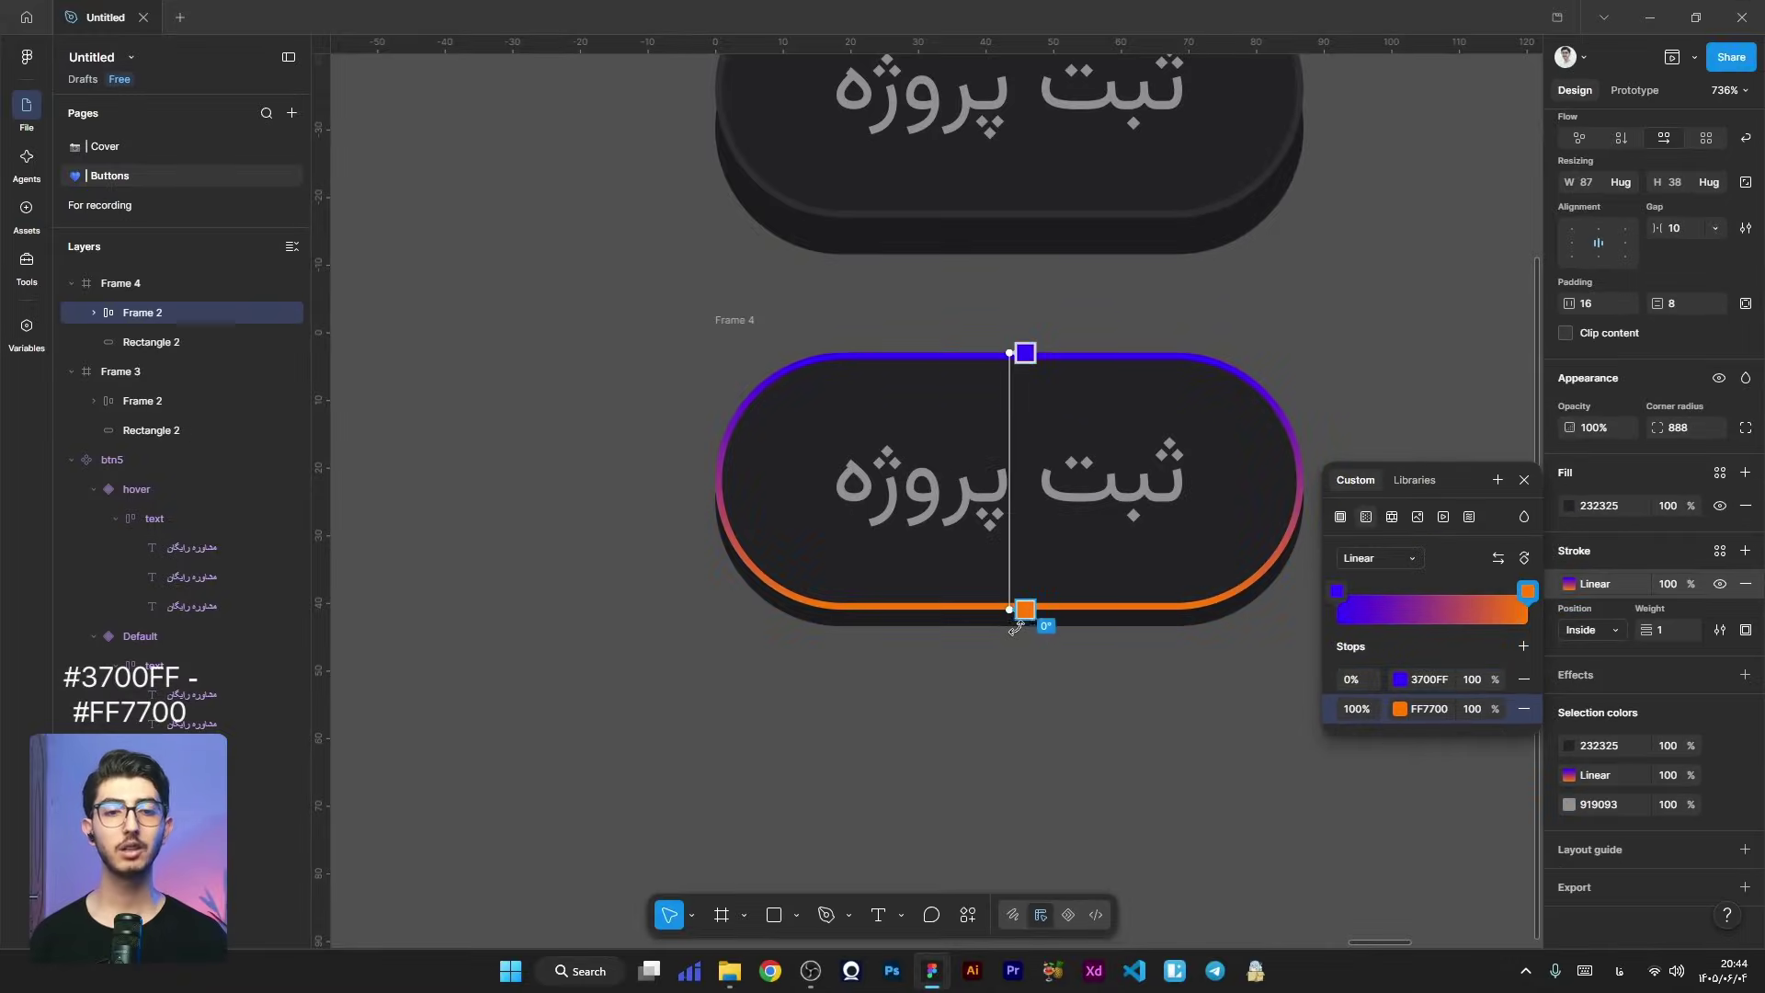
mouse_move(1038, 626)
mouse_down()
mouse_move(1134, 610)
mouse_move(1285, 501)
mouse_up()
scroll(1011, 499, down, 2)
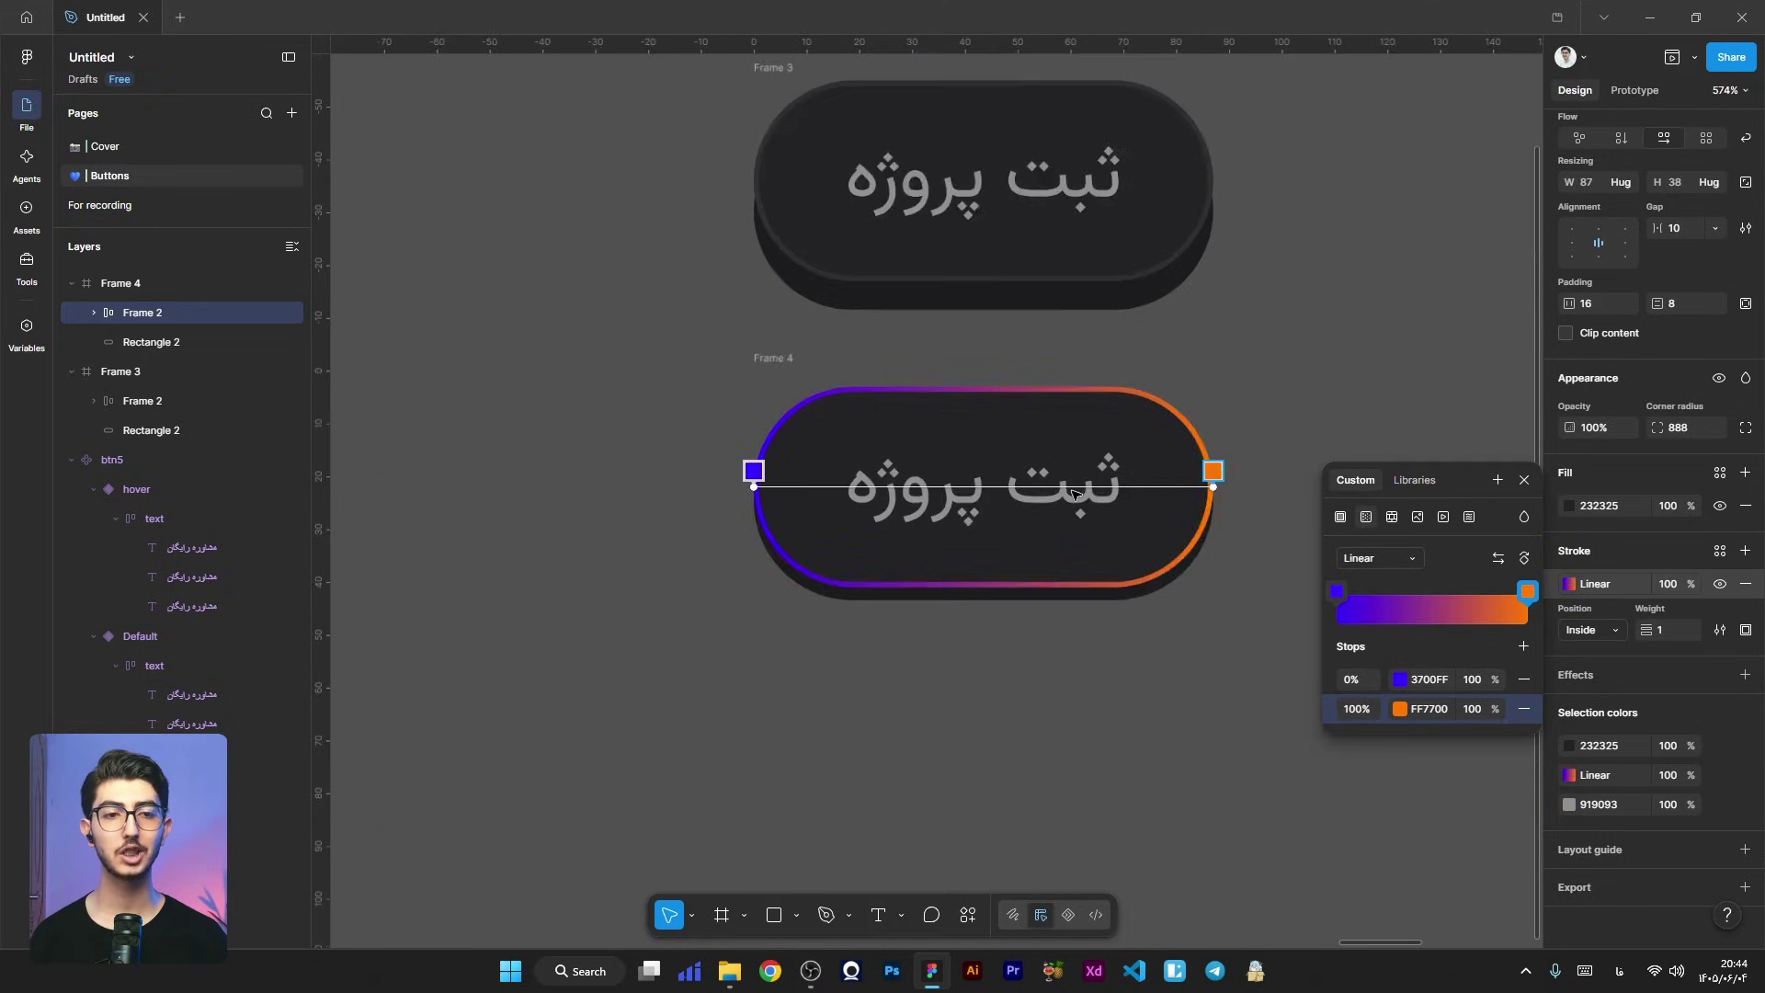
scroll(1202, 499, up, 2)
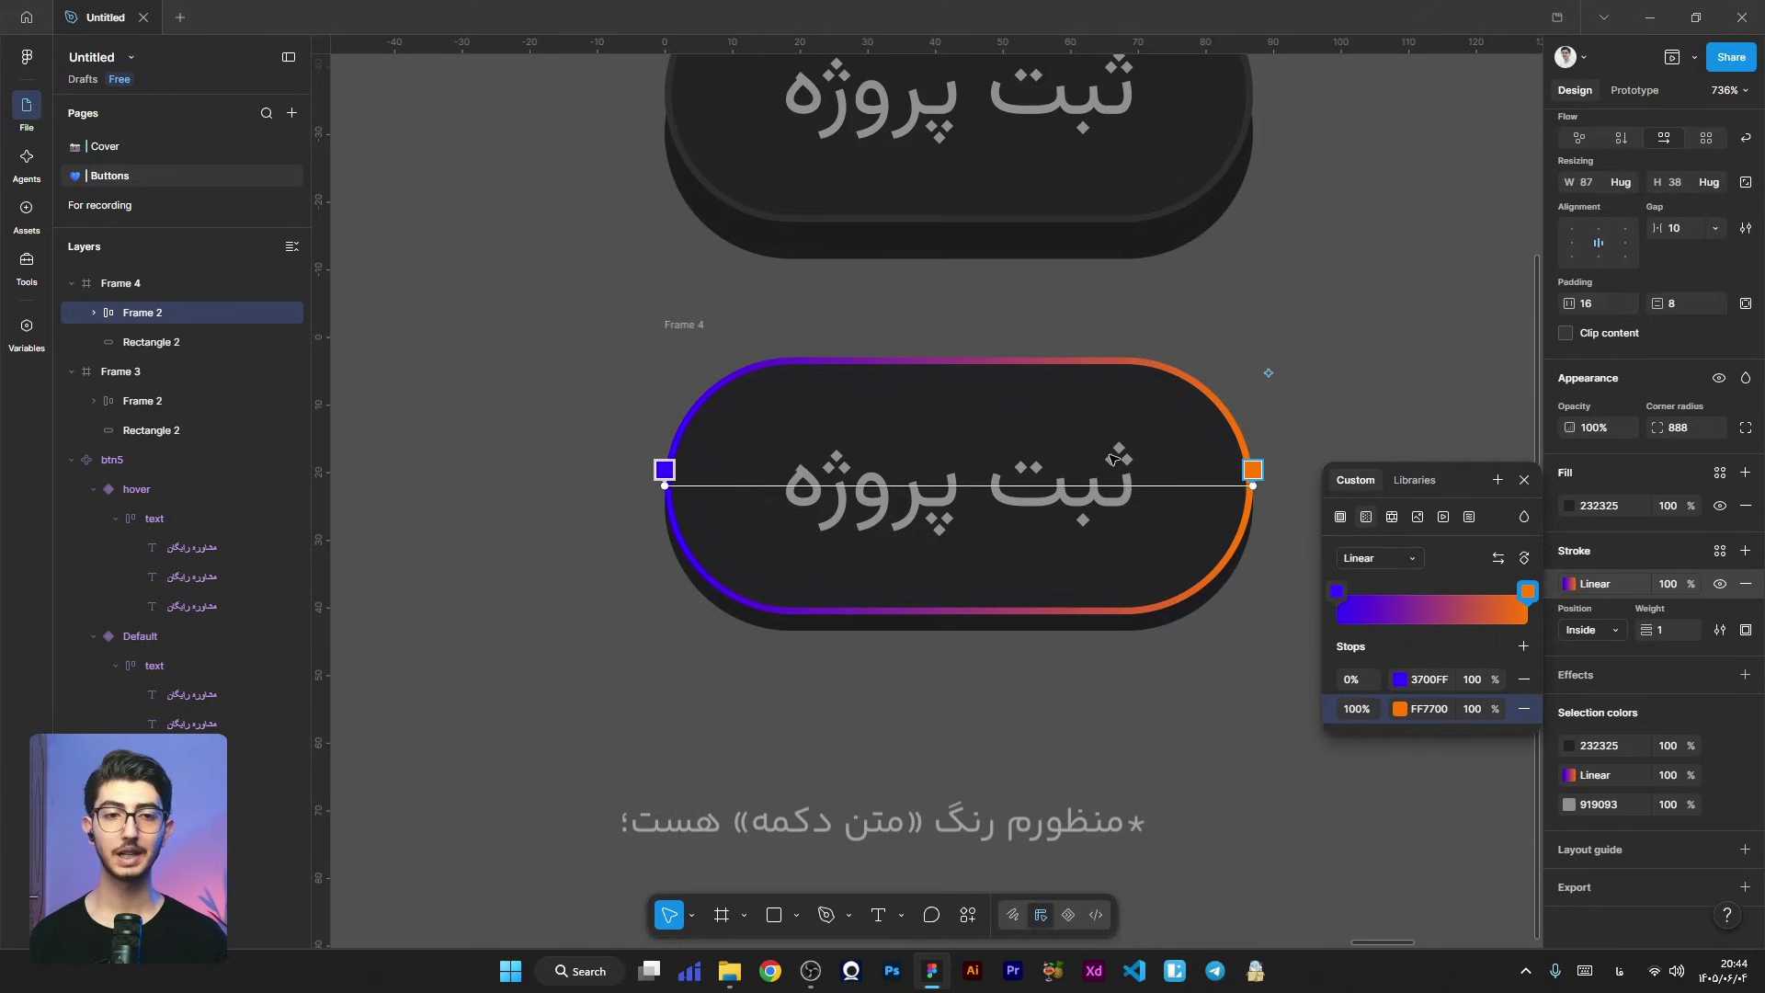
Step: Change the fill of the lower button's text to white, FFFFFF
key(Escape)
key(Return)
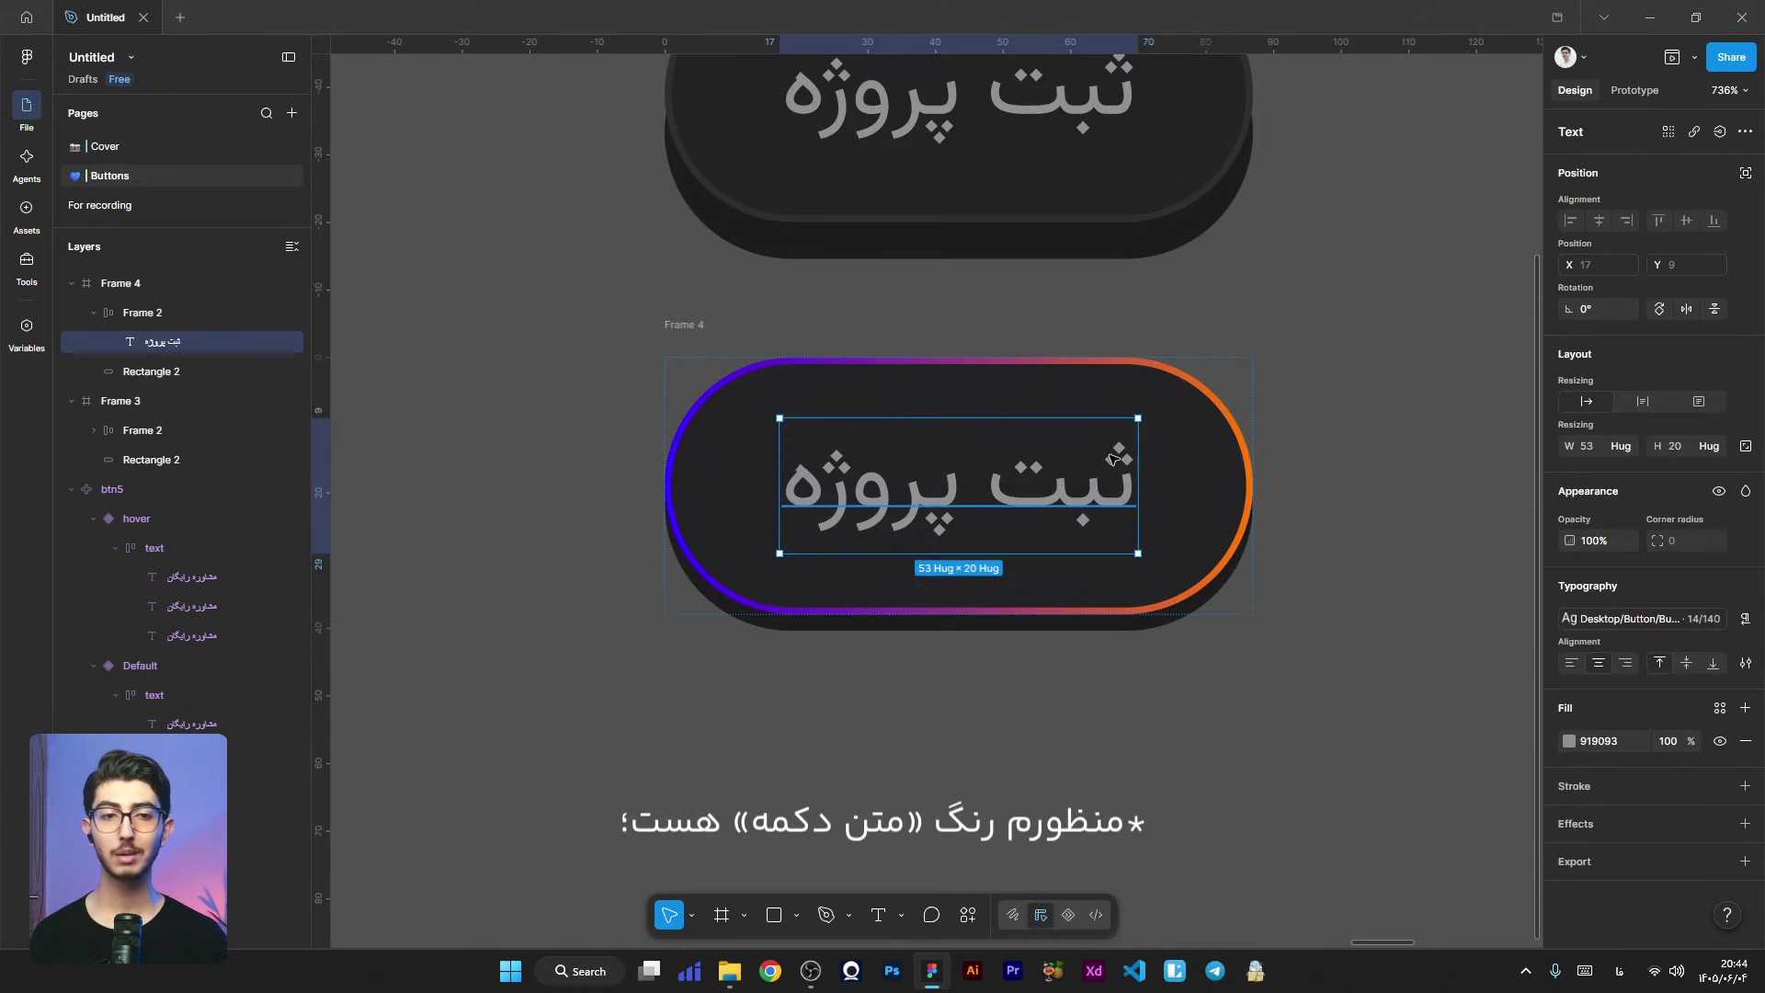
click(1563, 737)
drag(1443, 658, 1168, 427)
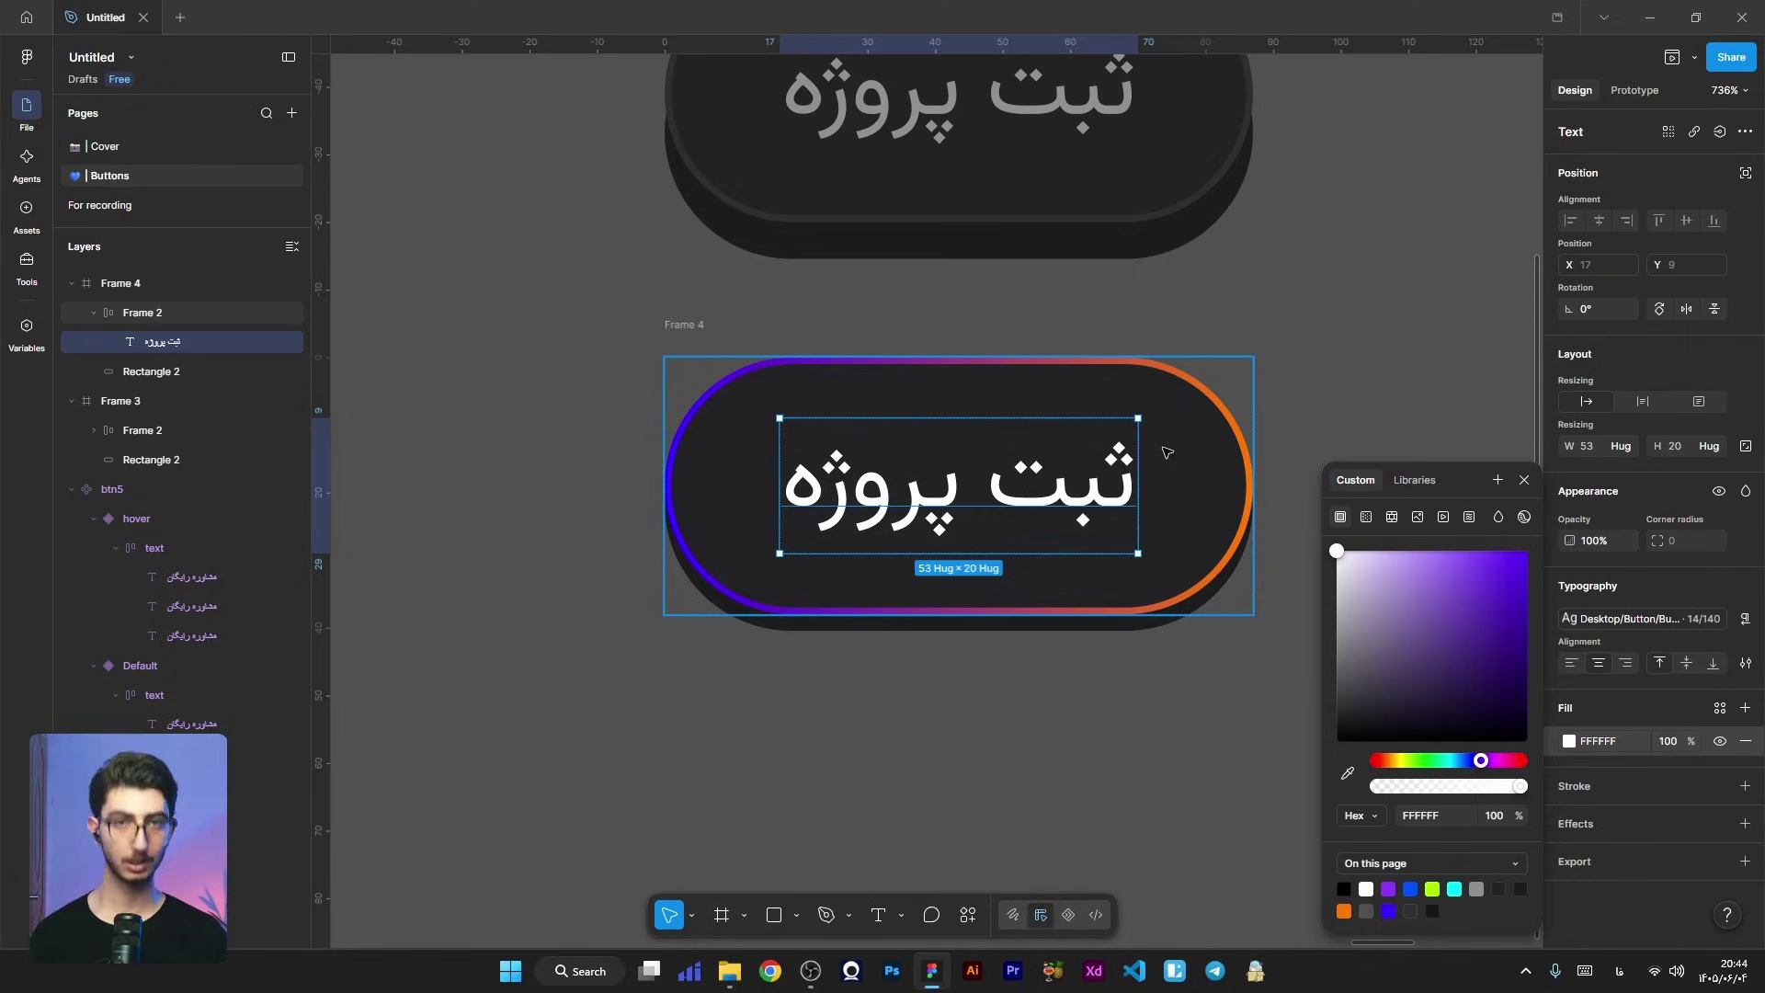
Step: Add a 1 px inside stroke with a linear gradient to the base rectangle of Frame 4
click(993, 630)
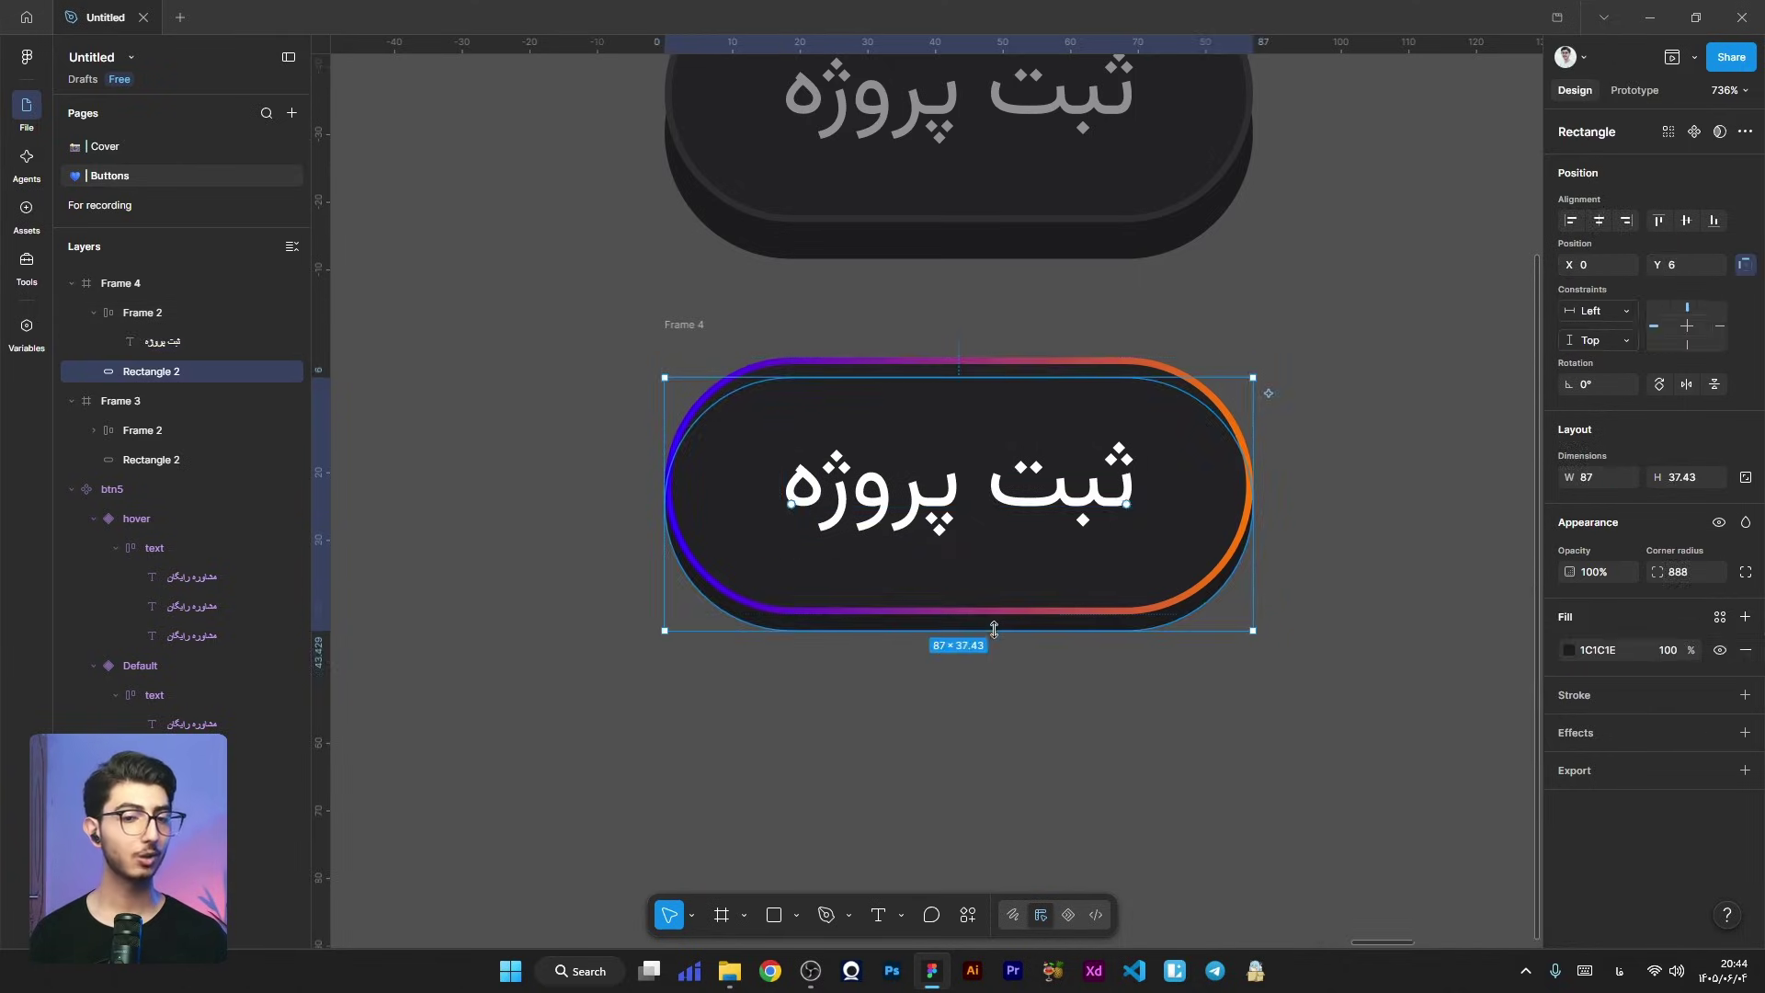
click(1744, 695)
click(1569, 727)
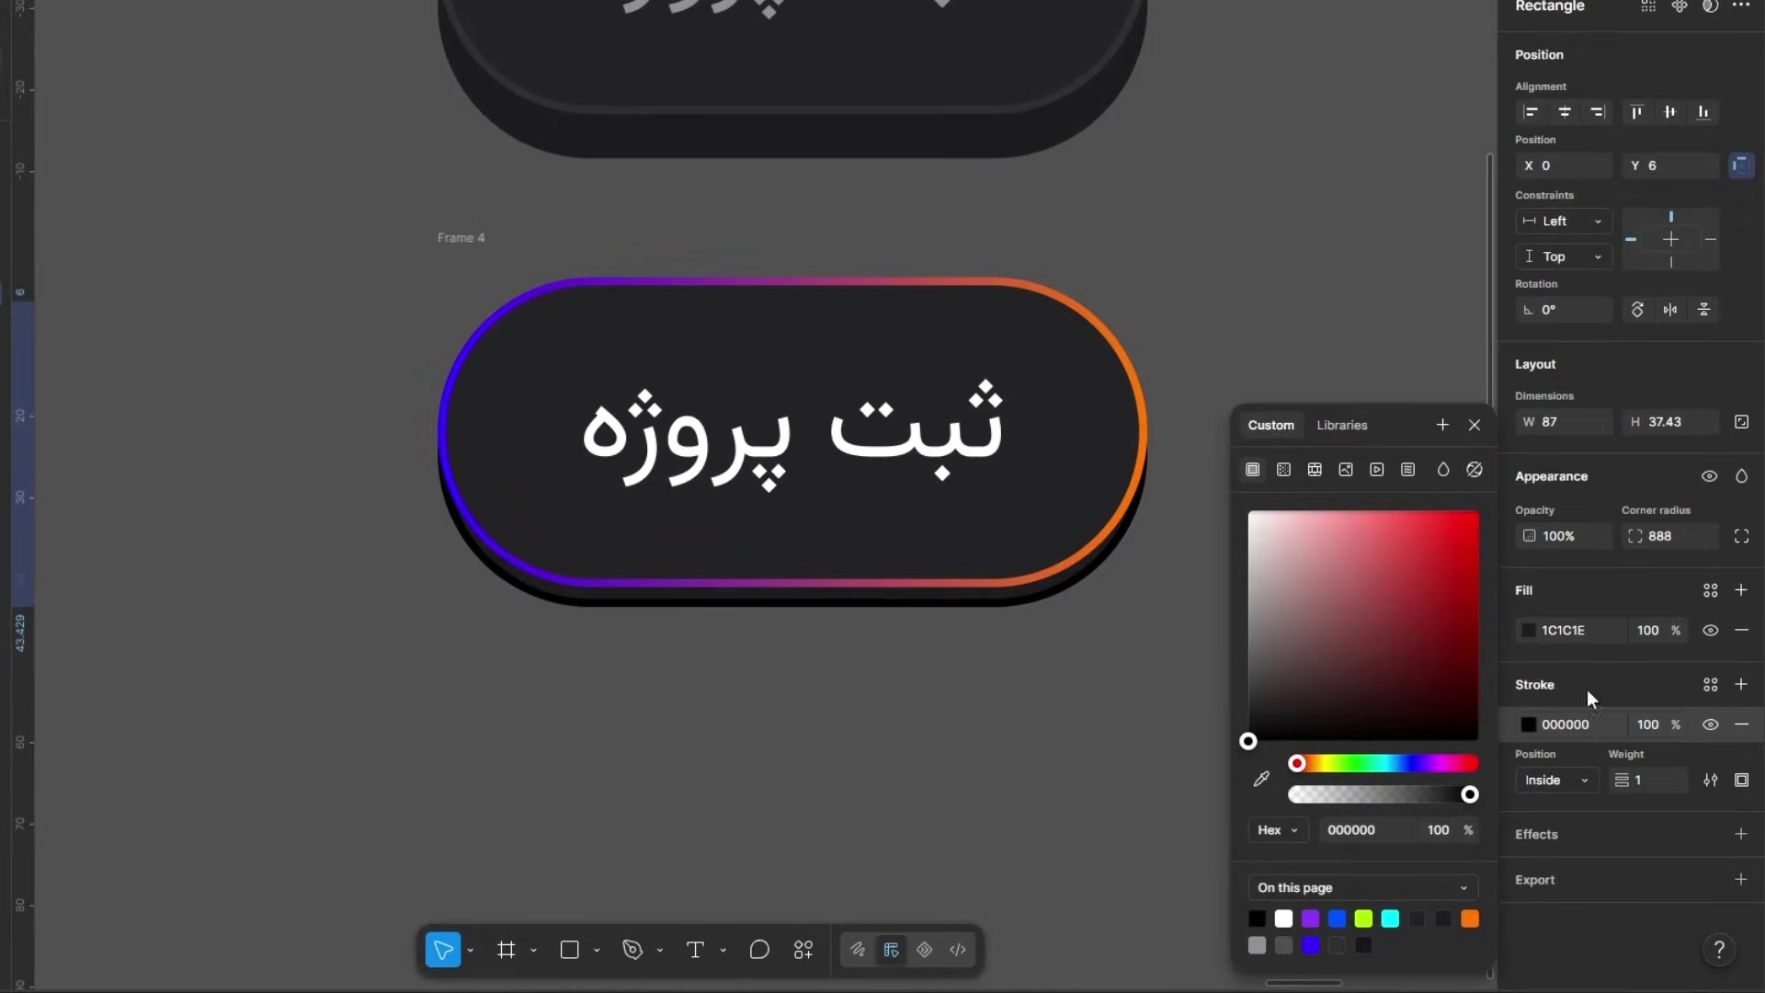
click(1284, 469)
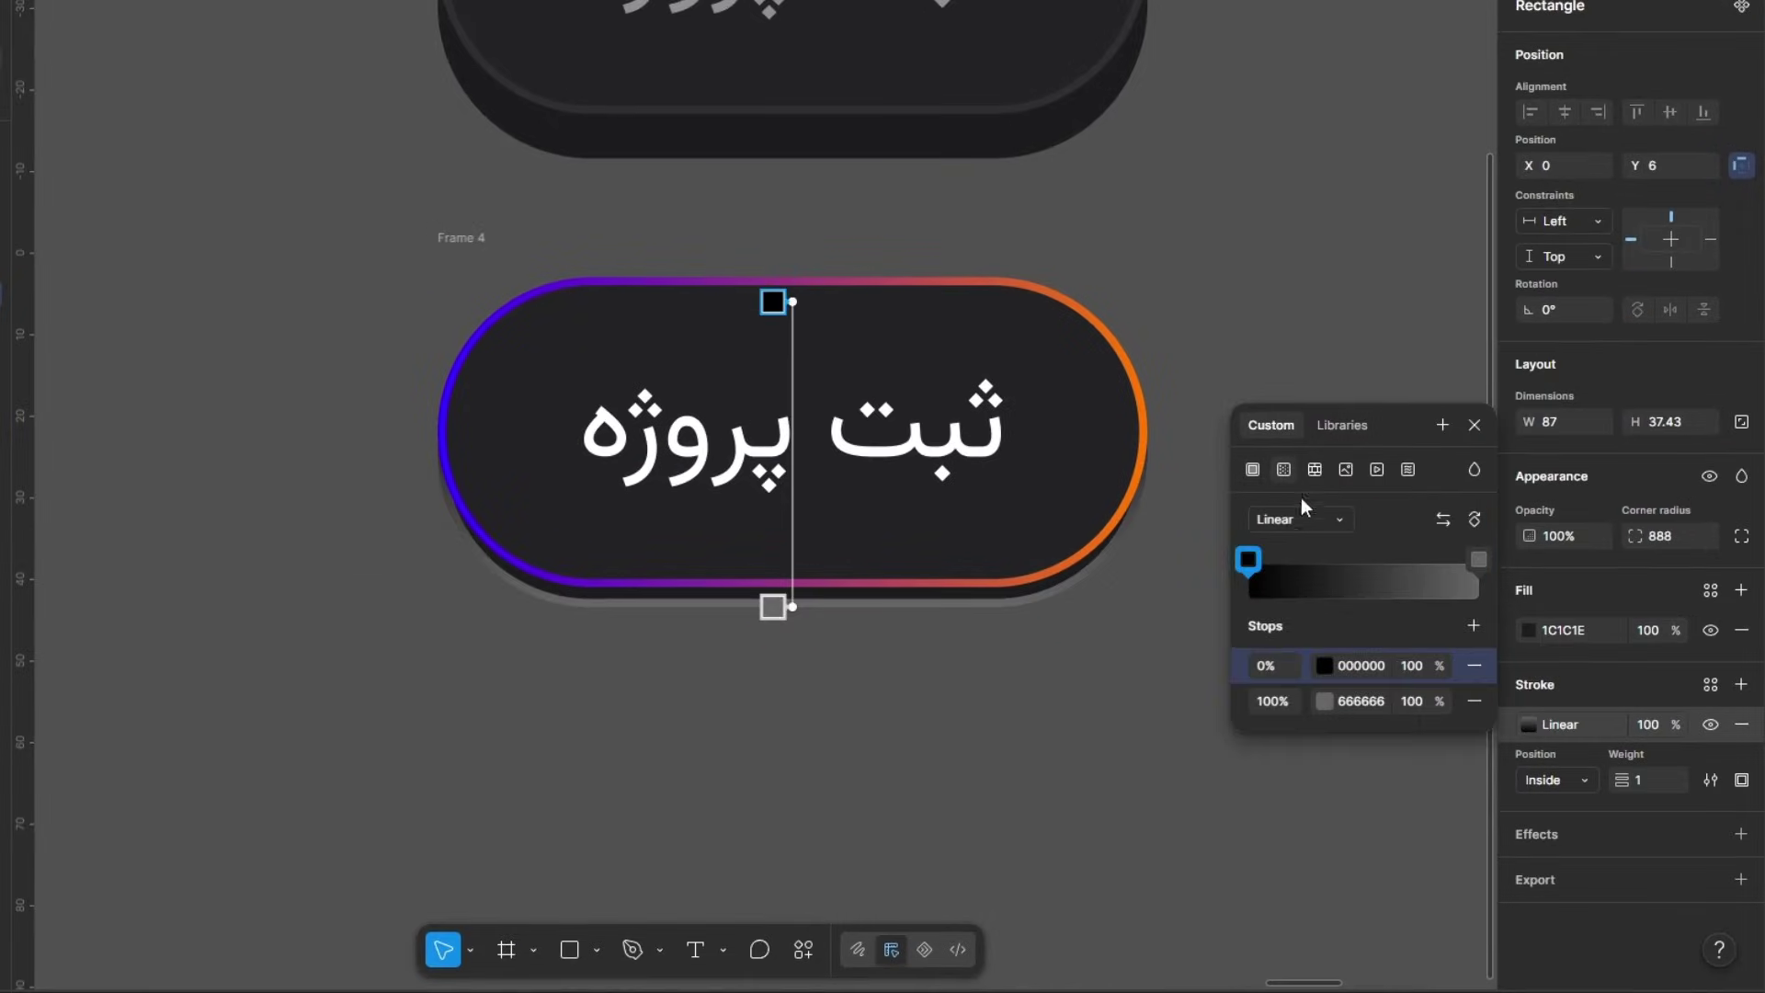
Step: Color the base rectangle's stroke gradient with FF7700 and 3700FF, make it horizontal and flip it to match the face's blue-to-orange direction
click(1379, 665)
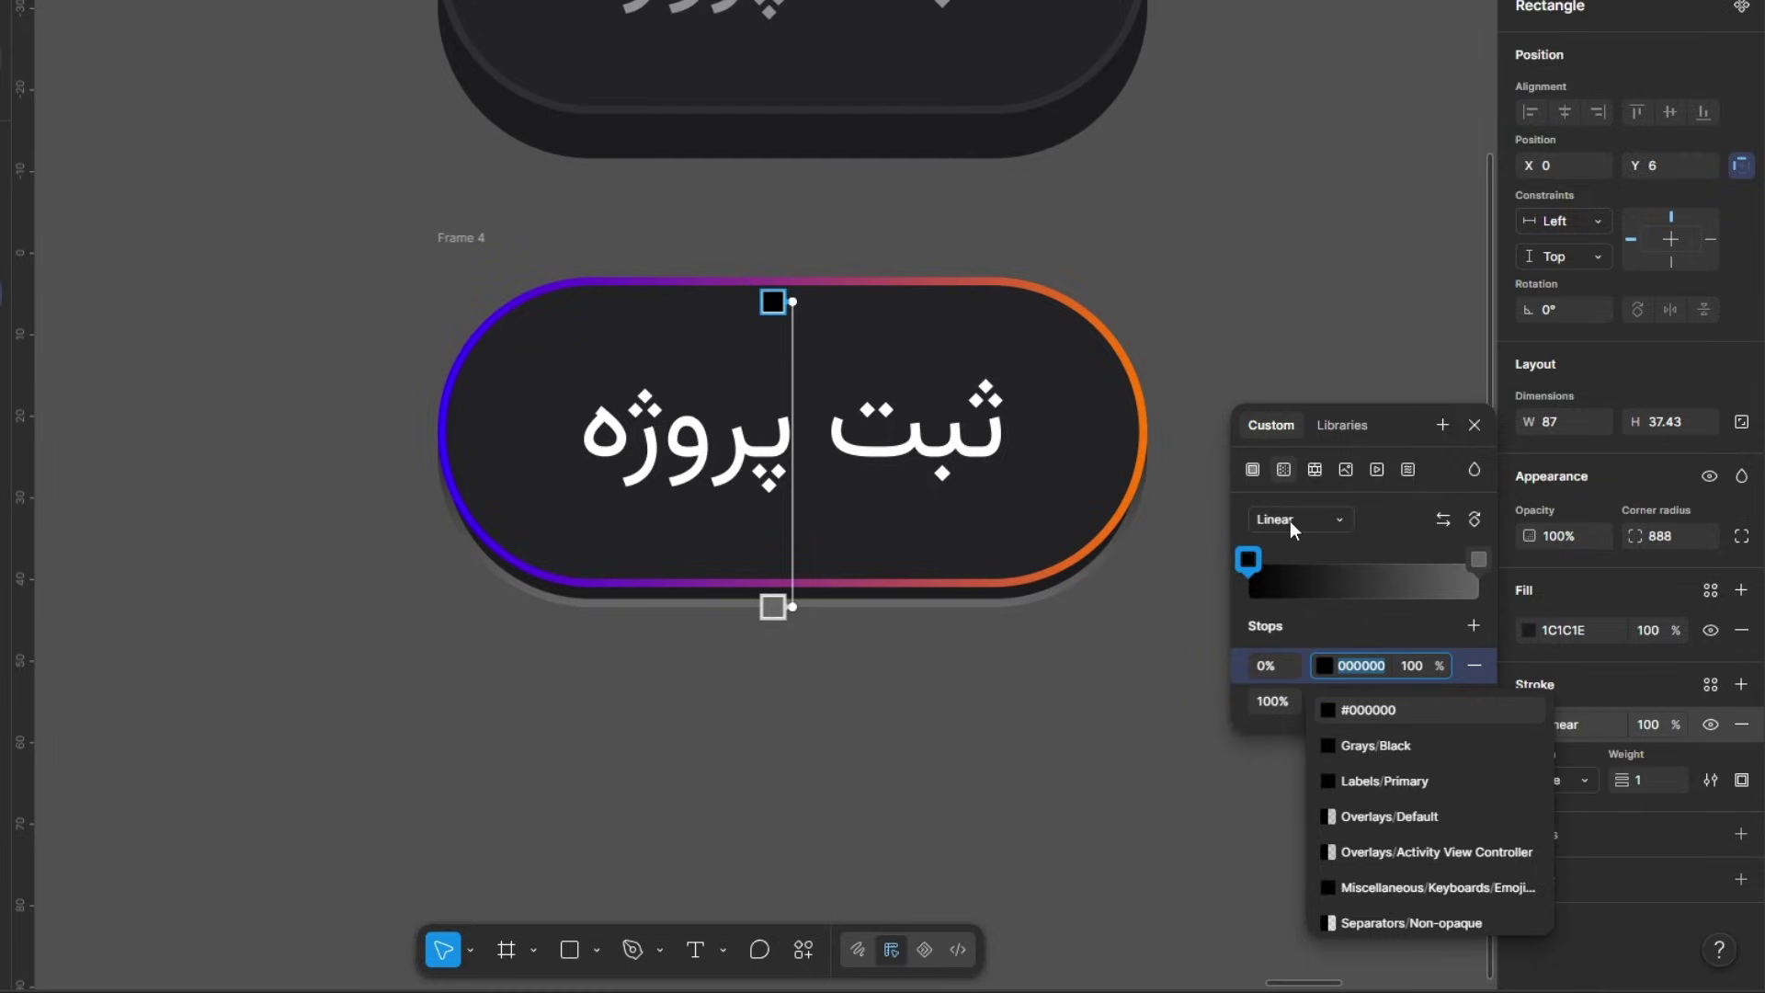
text(FF7A00)
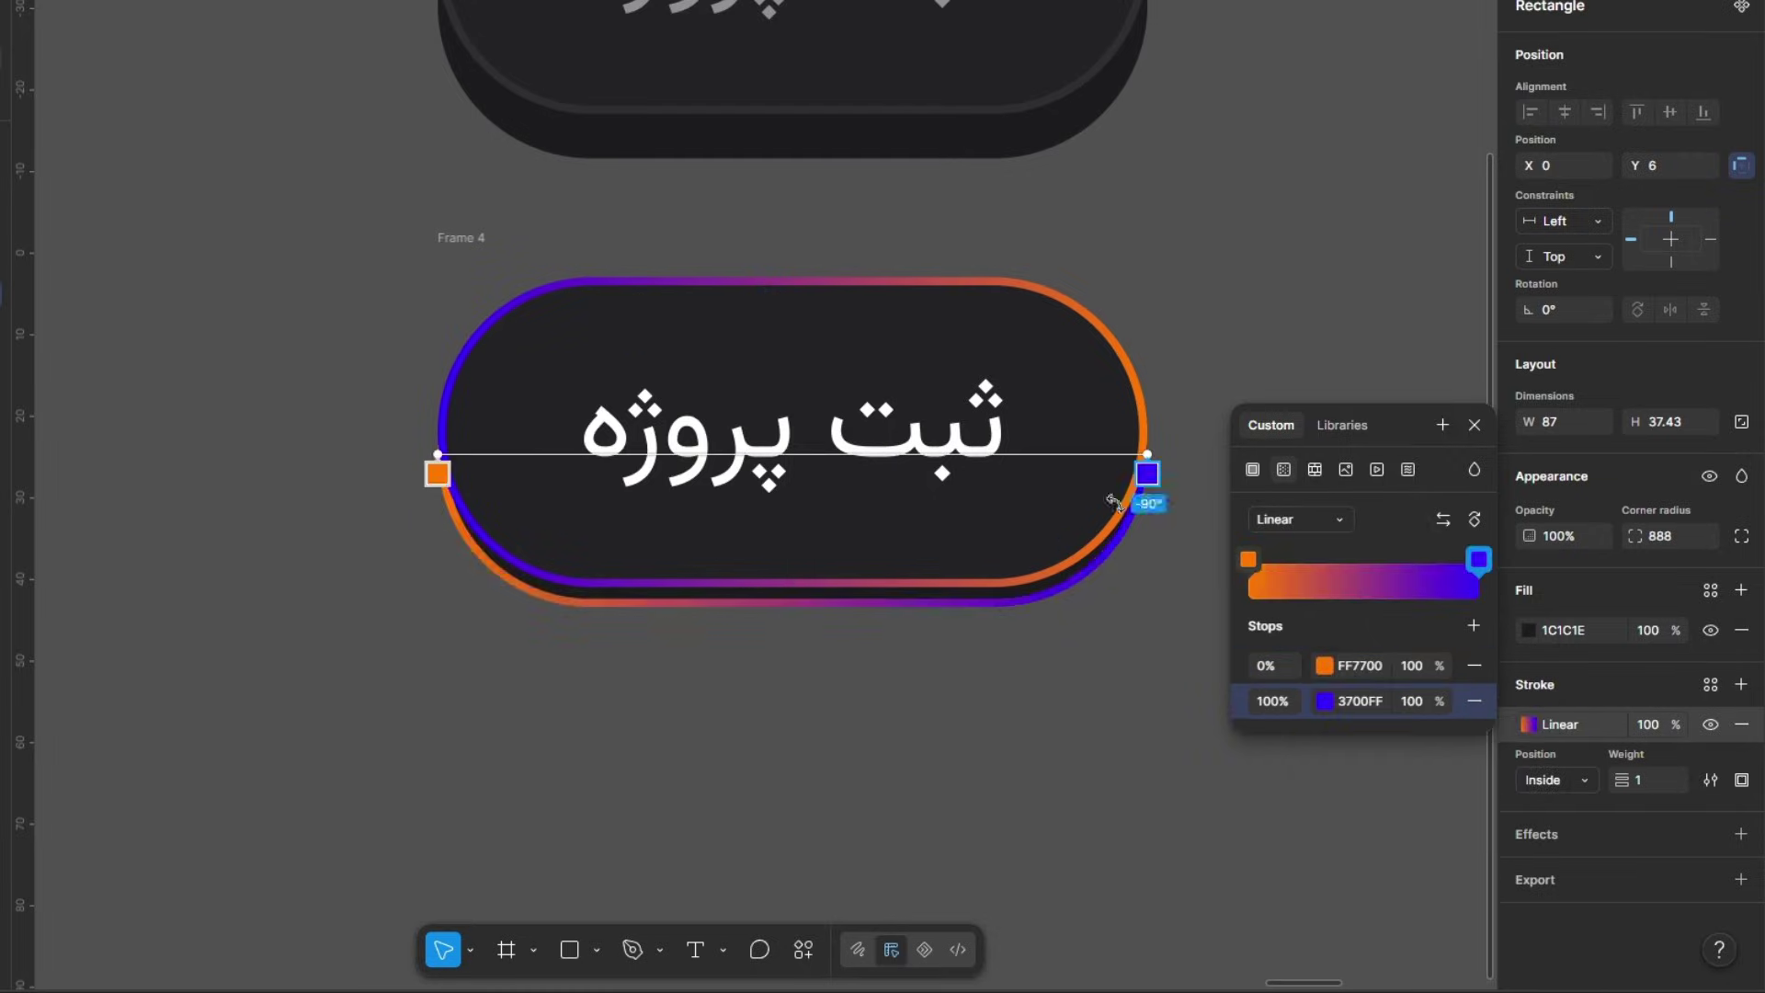
click(1443, 519)
click(355, 197)
scroll(1170, 504, down, 2)
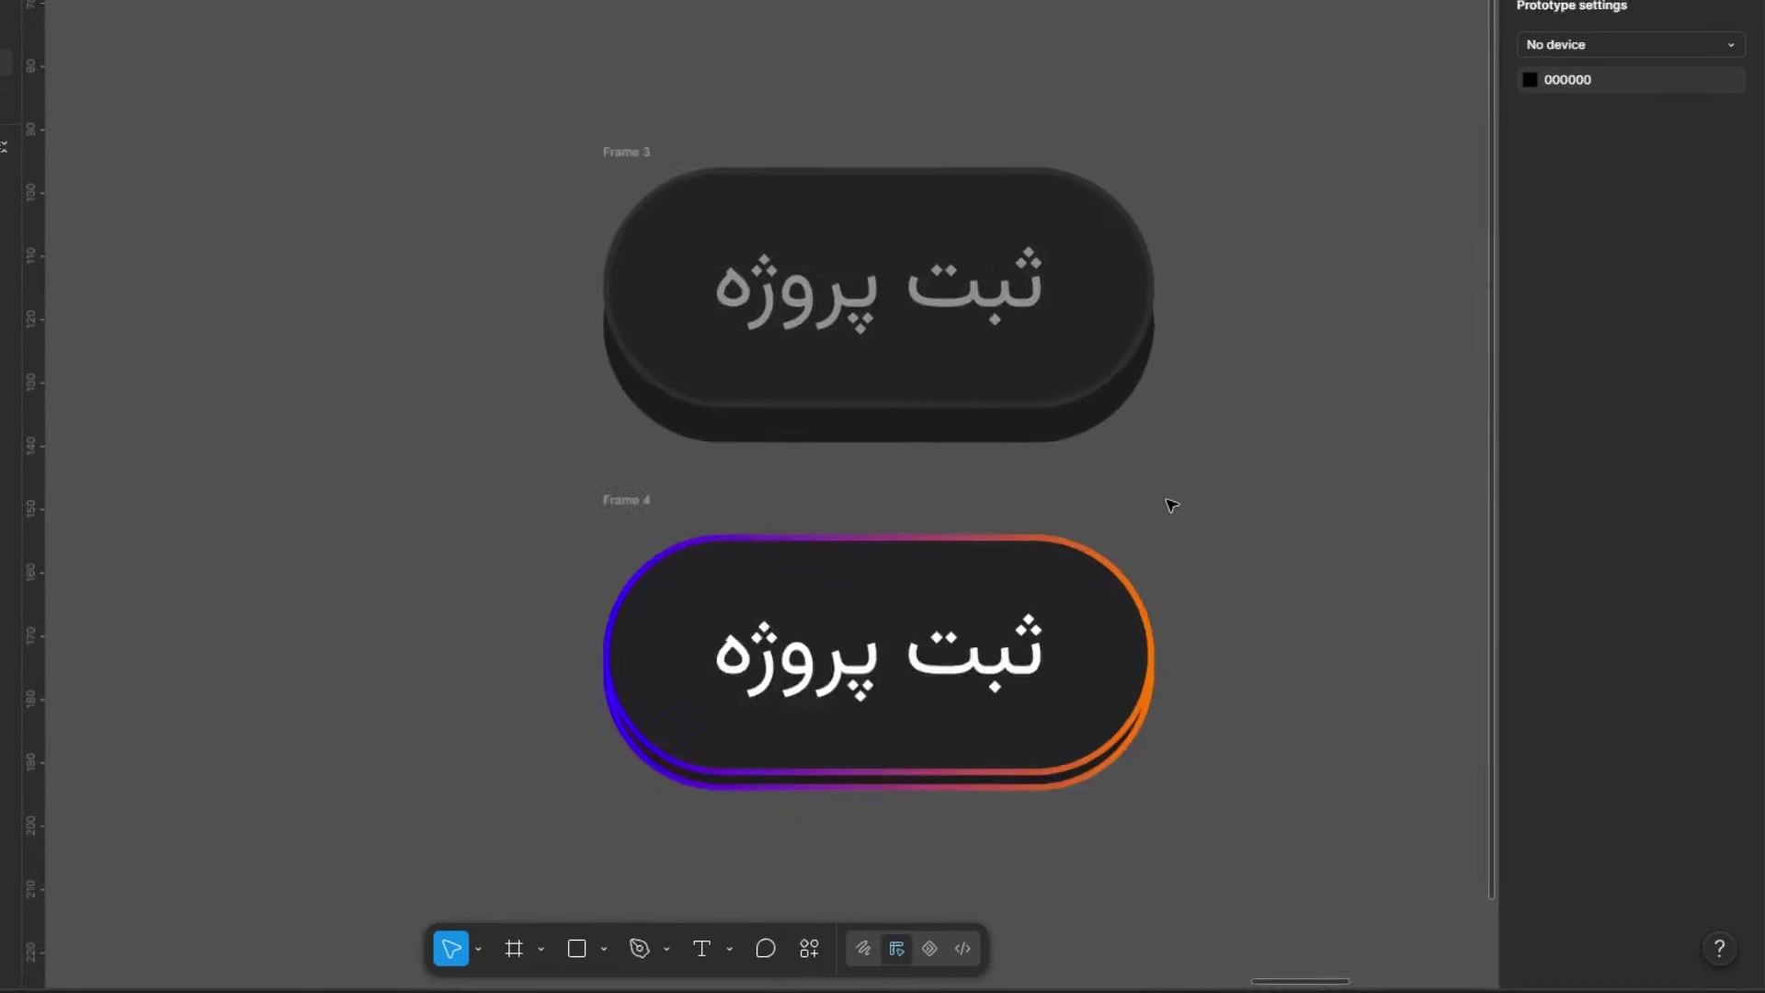
Step: Combine Frame 3 and Frame 4 into one component set
drag(1303, 99, 599, 769)
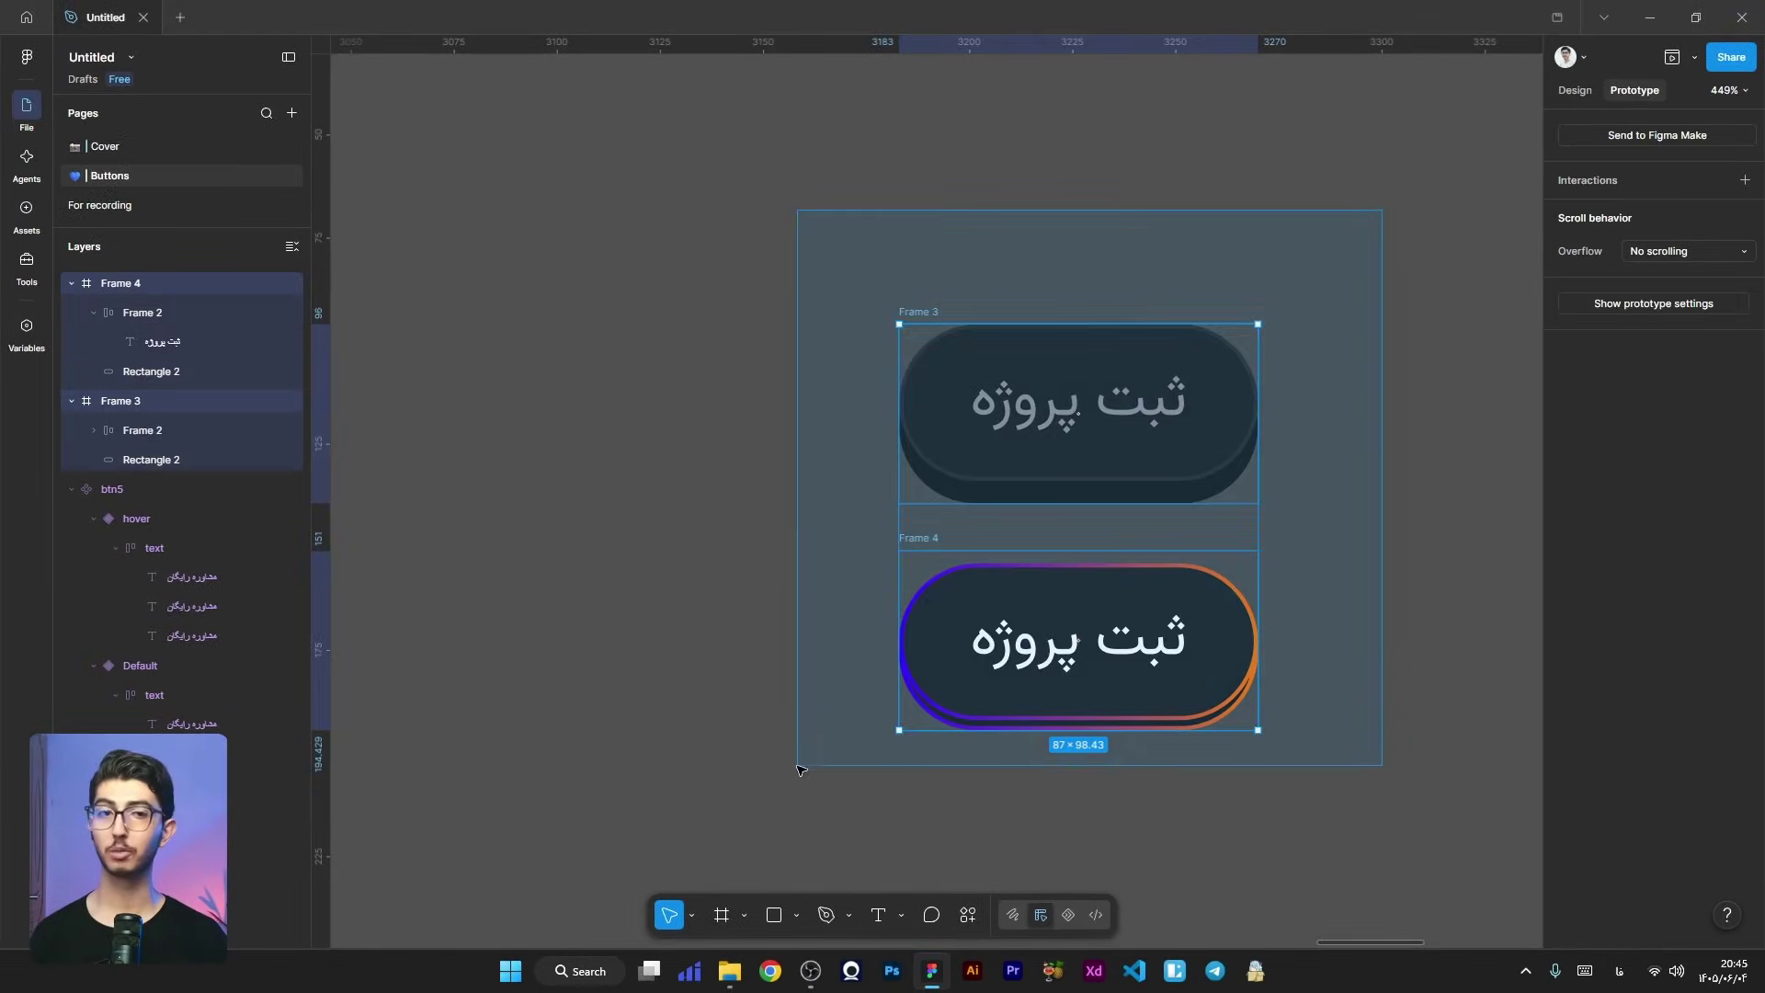
drag(797, 768, 798, 769)
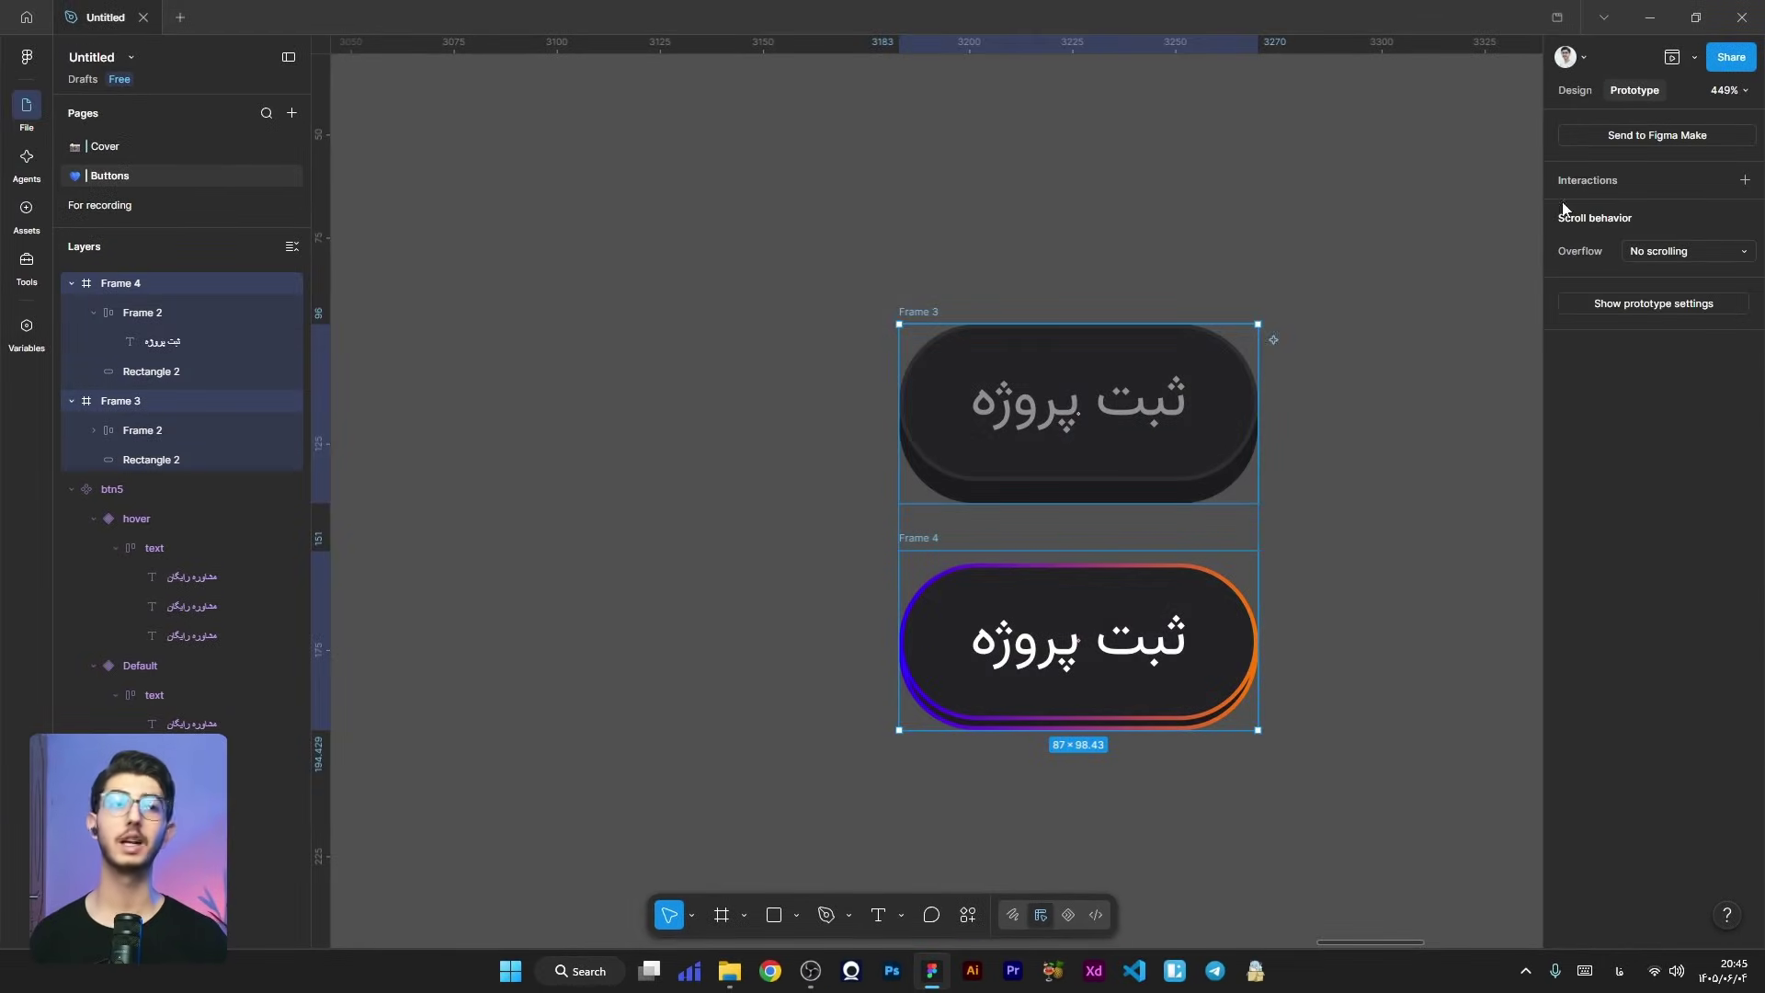
click(1575, 92)
click(1695, 131)
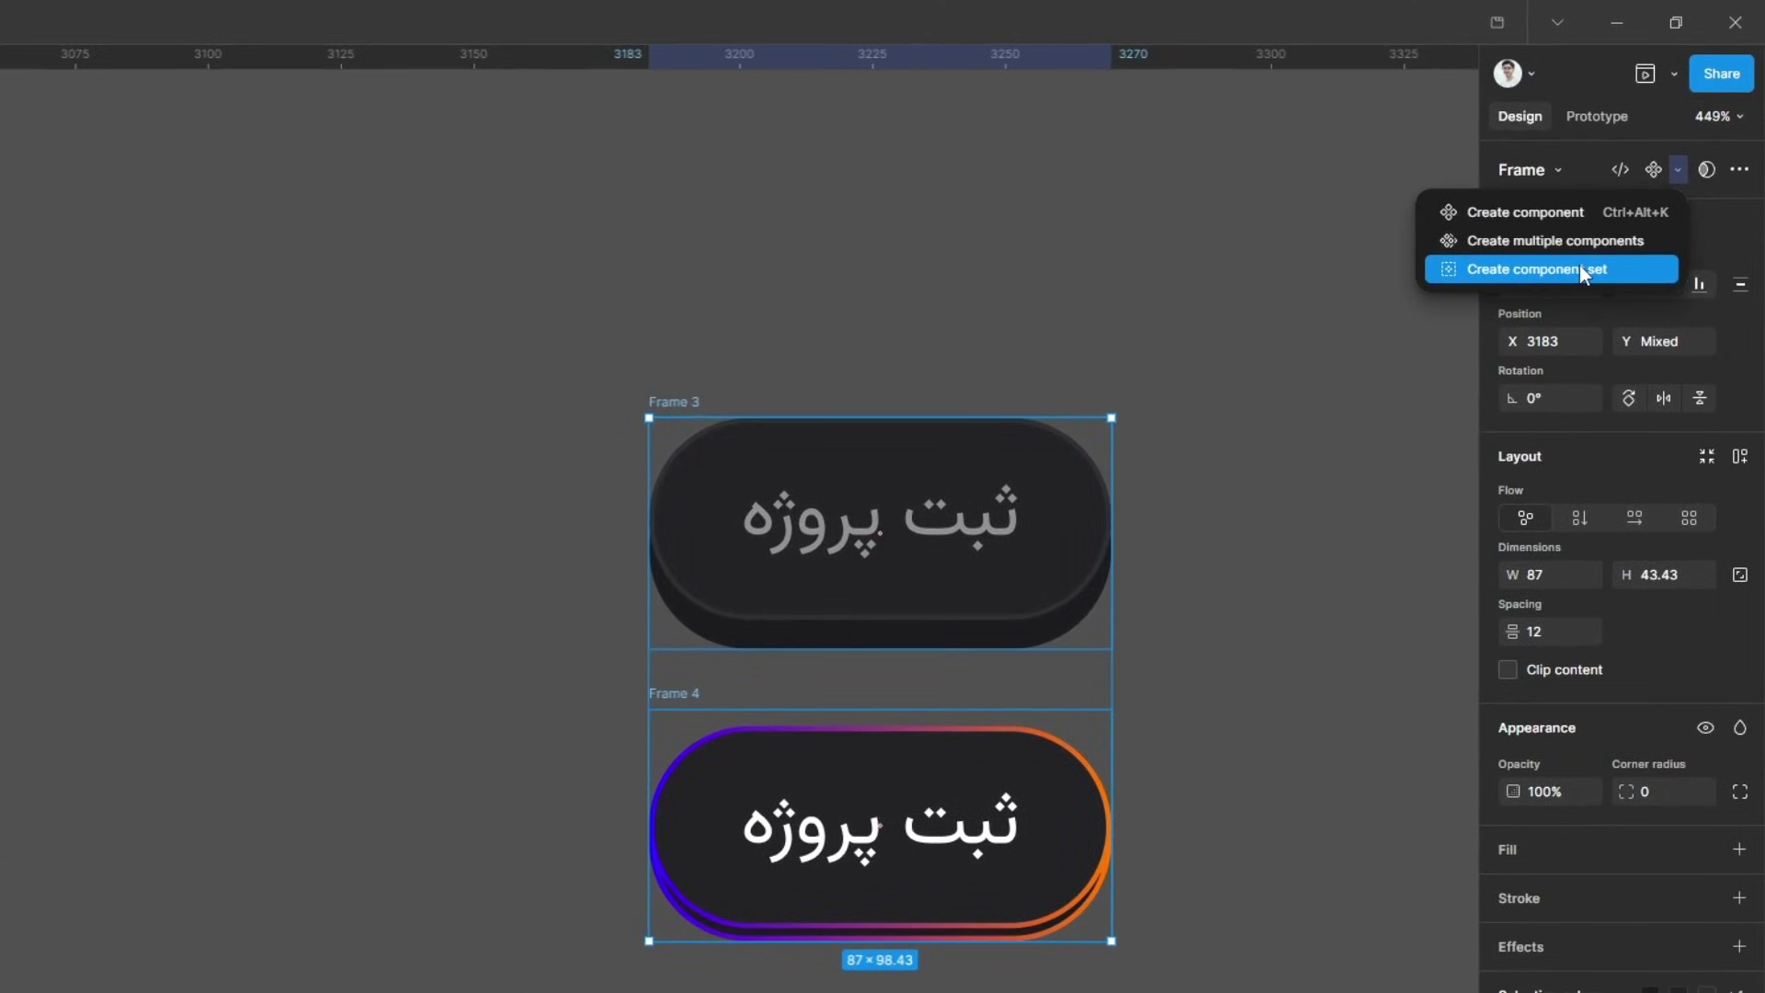
click(1574, 268)
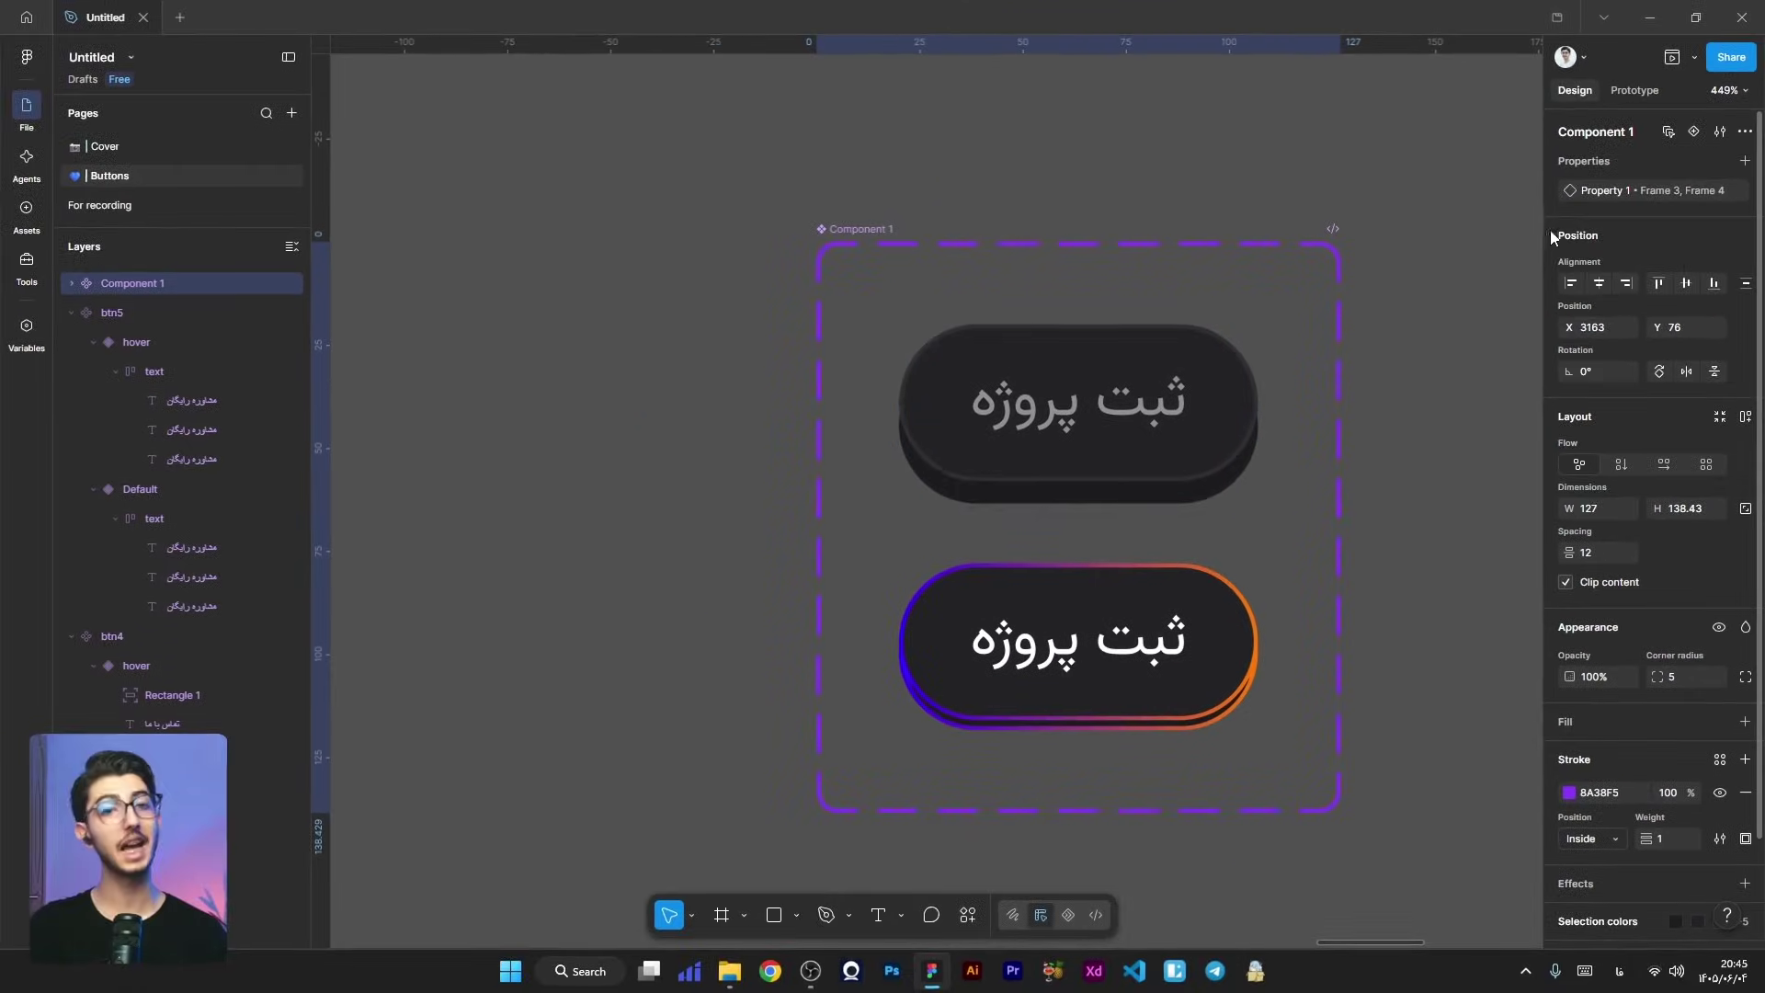
Step: Add a prototype interaction from the Frame 3 variant that changes to Frame 4 while hovering
double_click(1244, 441)
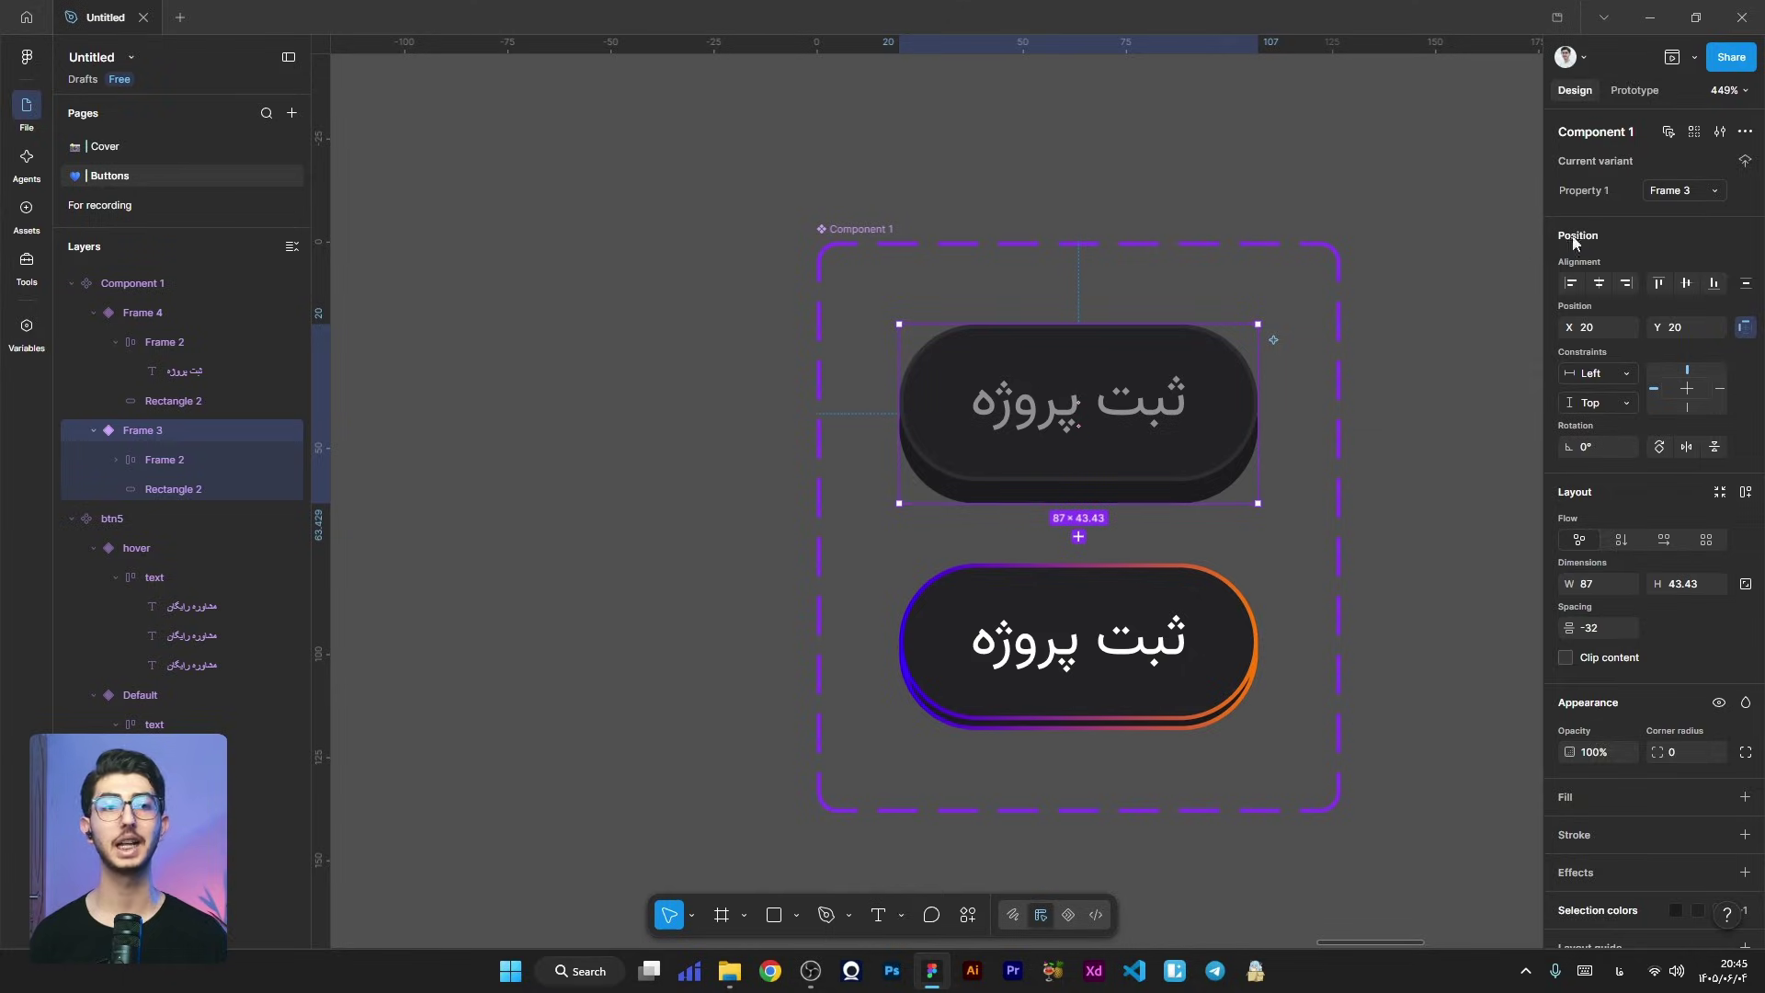
click(1633, 91)
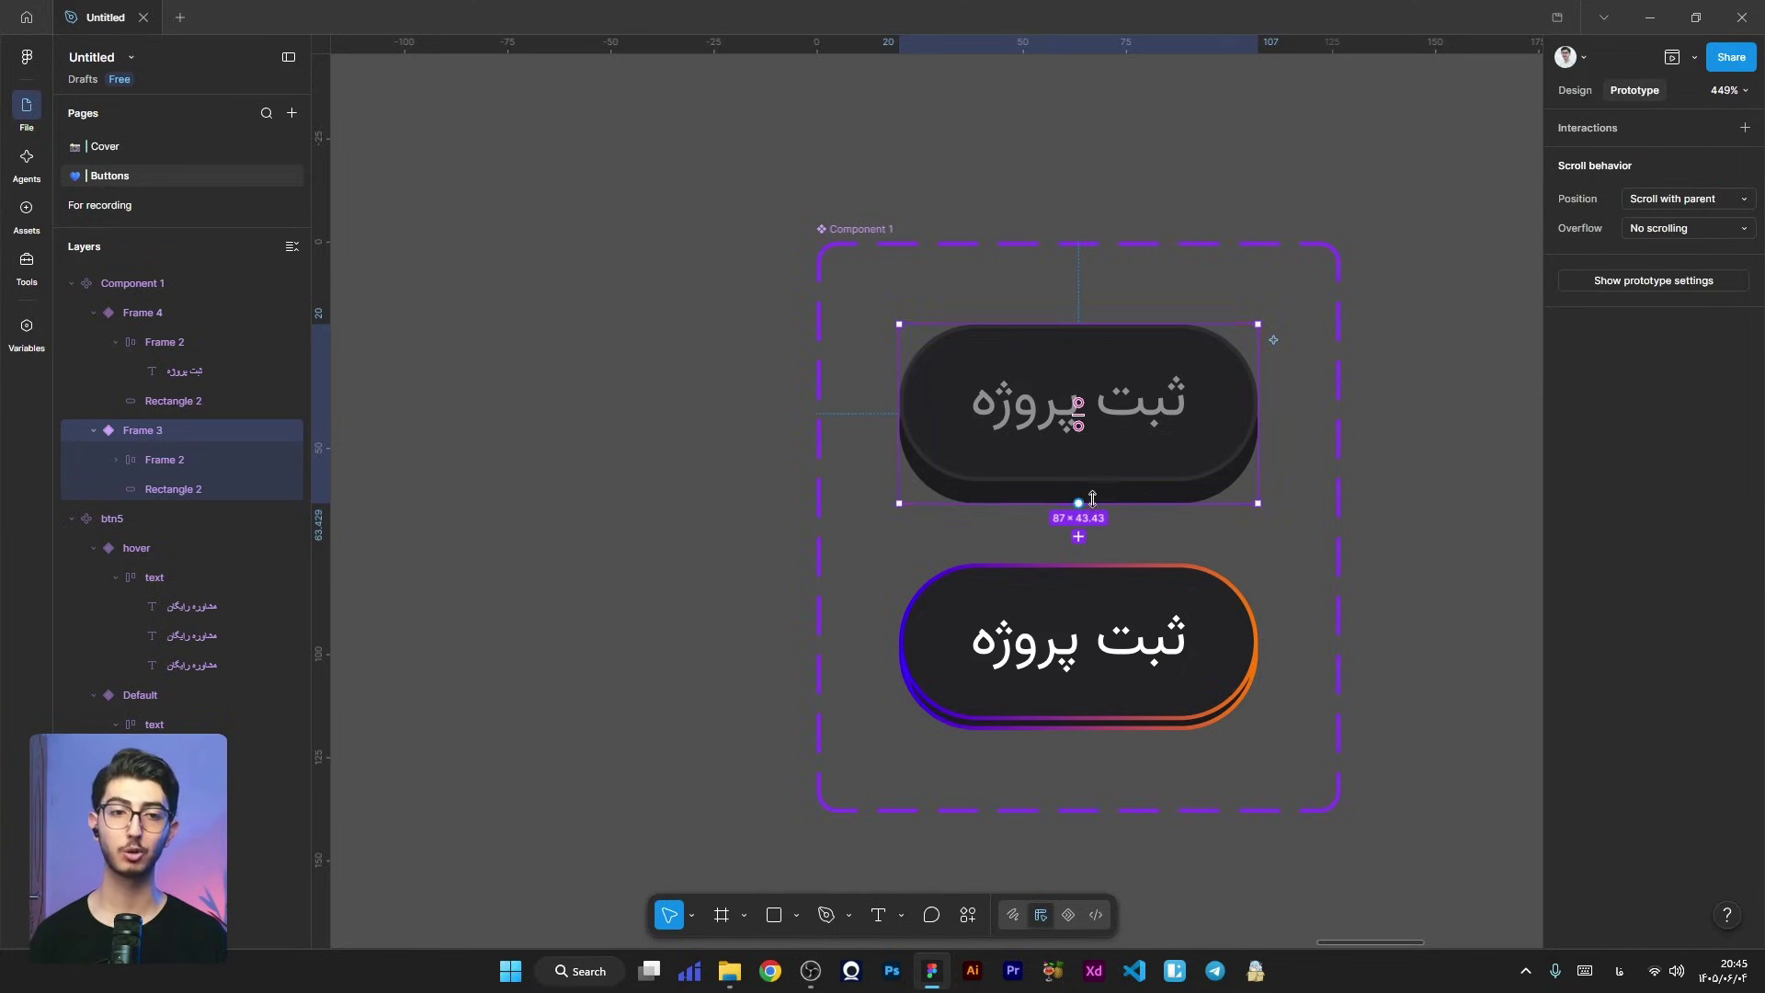
drag(1101, 536, 1101, 599)
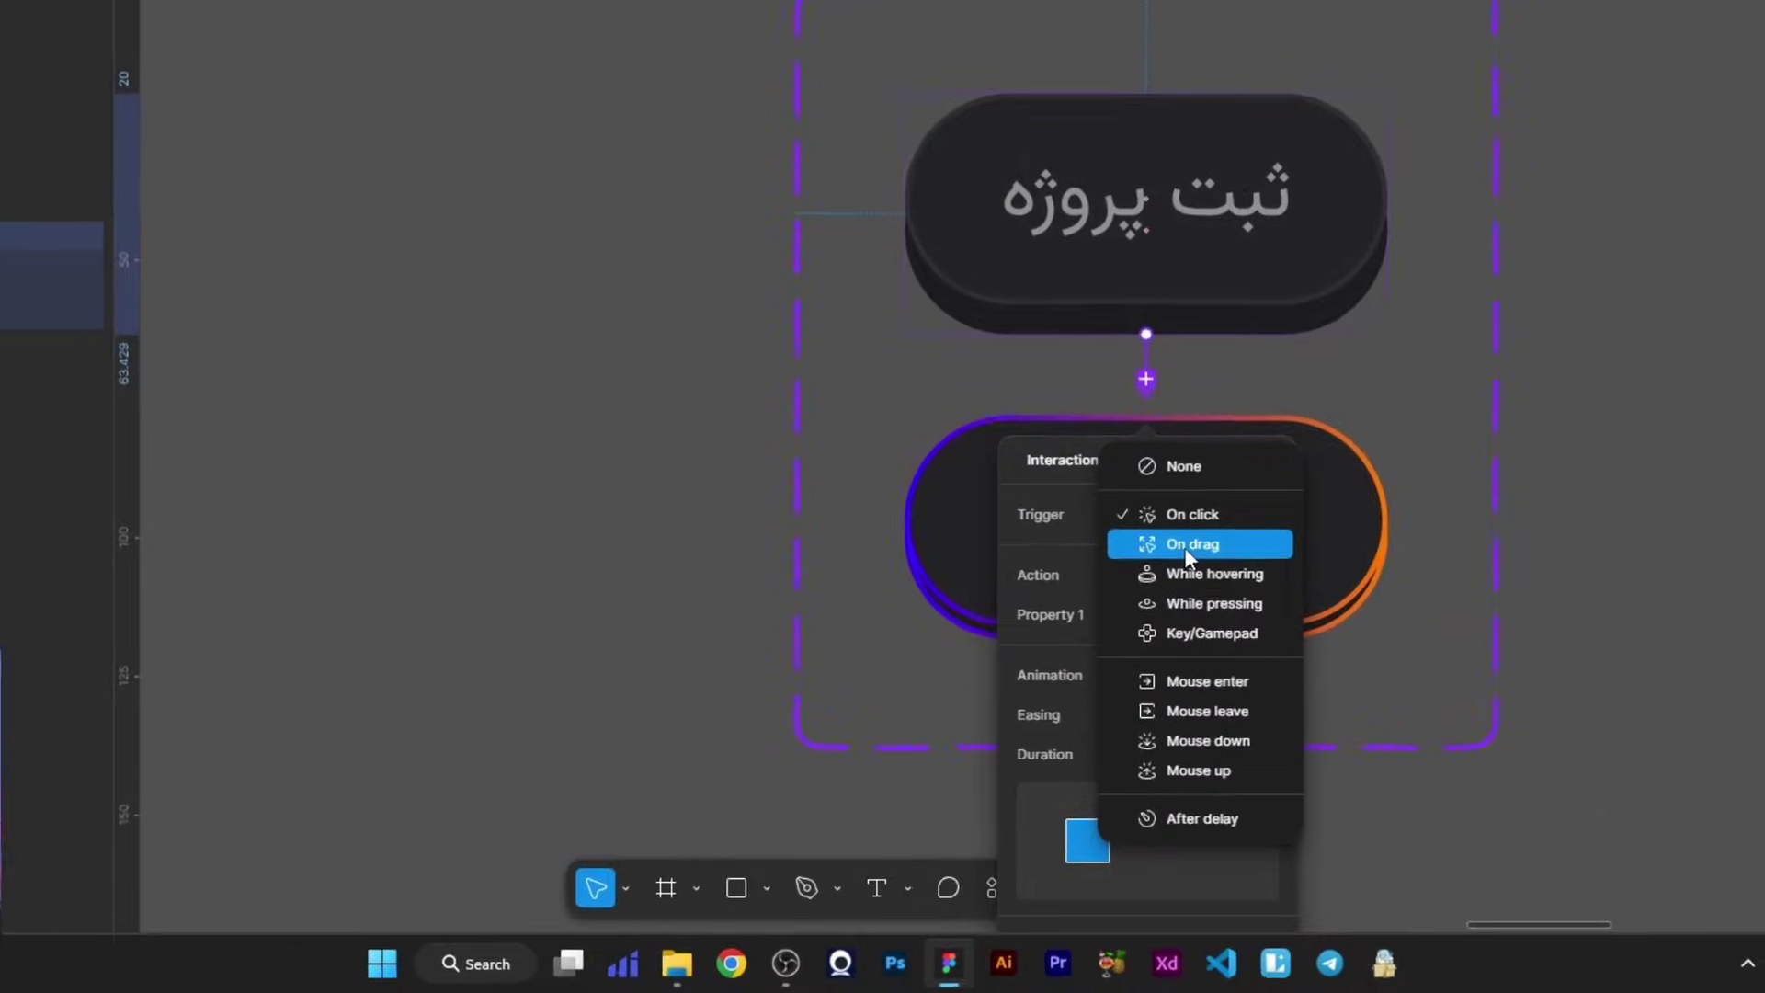
click(1195, 572)
drag(1169, 440, 1526, 184)
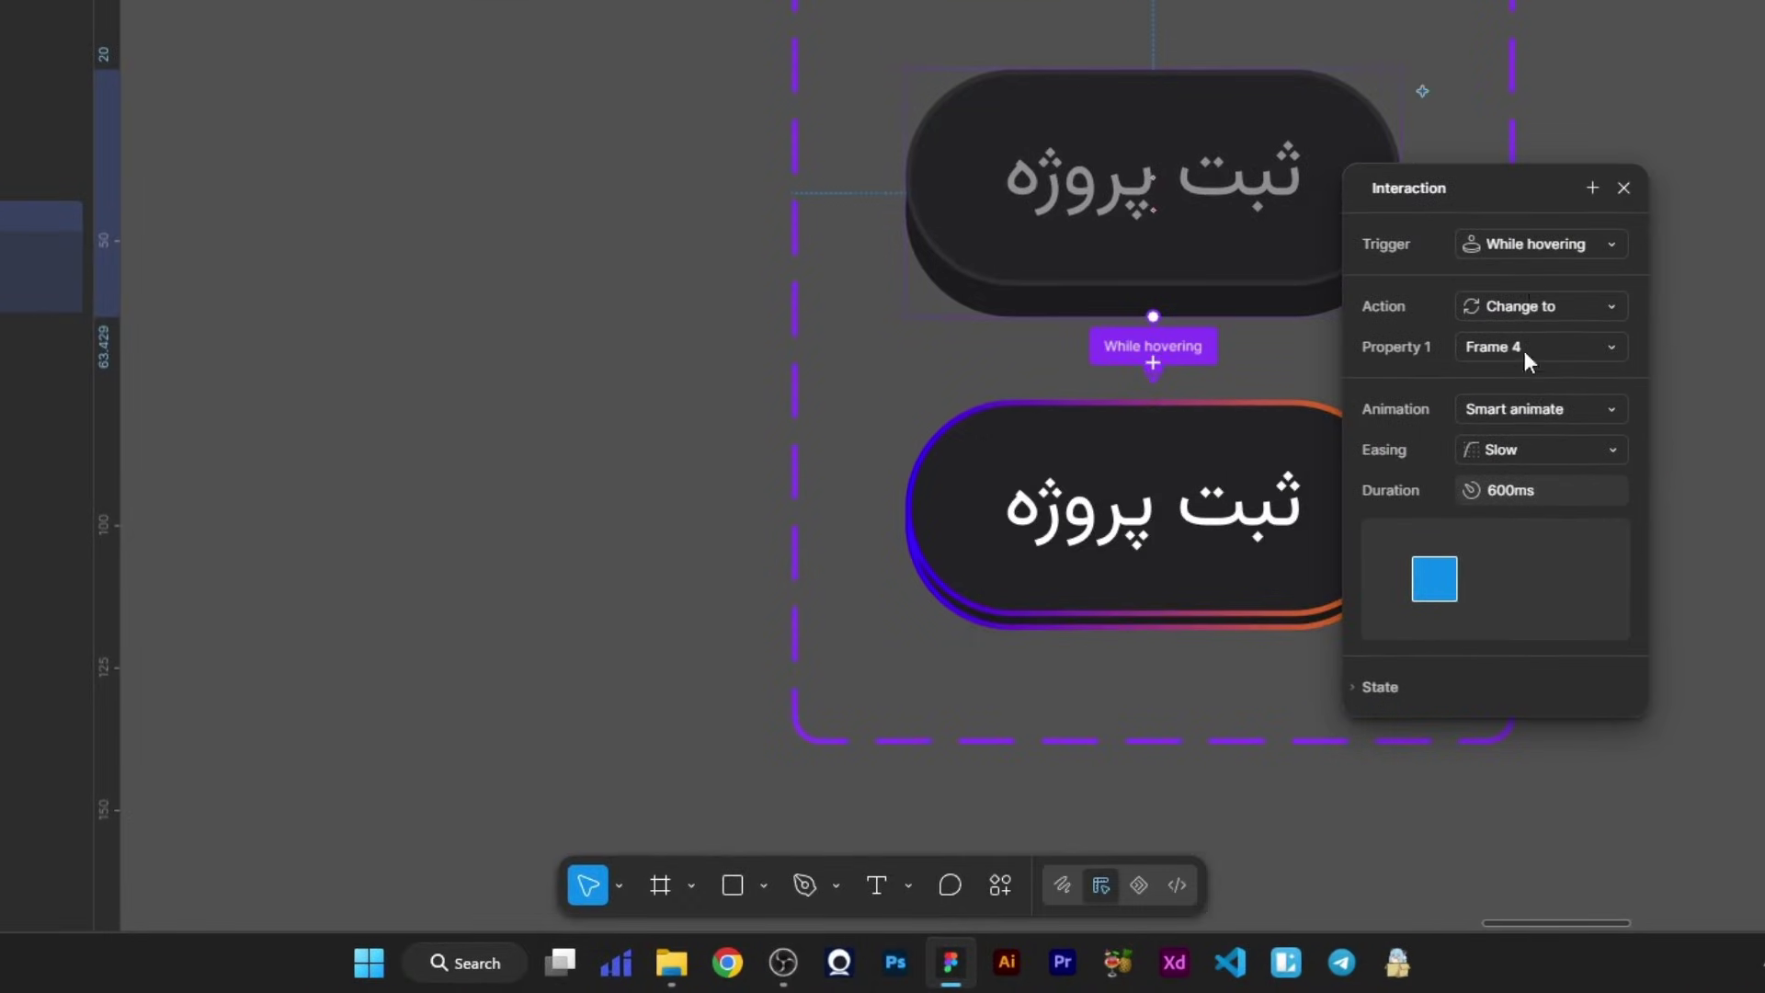
Step: Keep Smart animate for the hover interaction and choose a different easing preset in place of Slow
click(1520, 405)
click(1518, 405)
click(1515, 455)
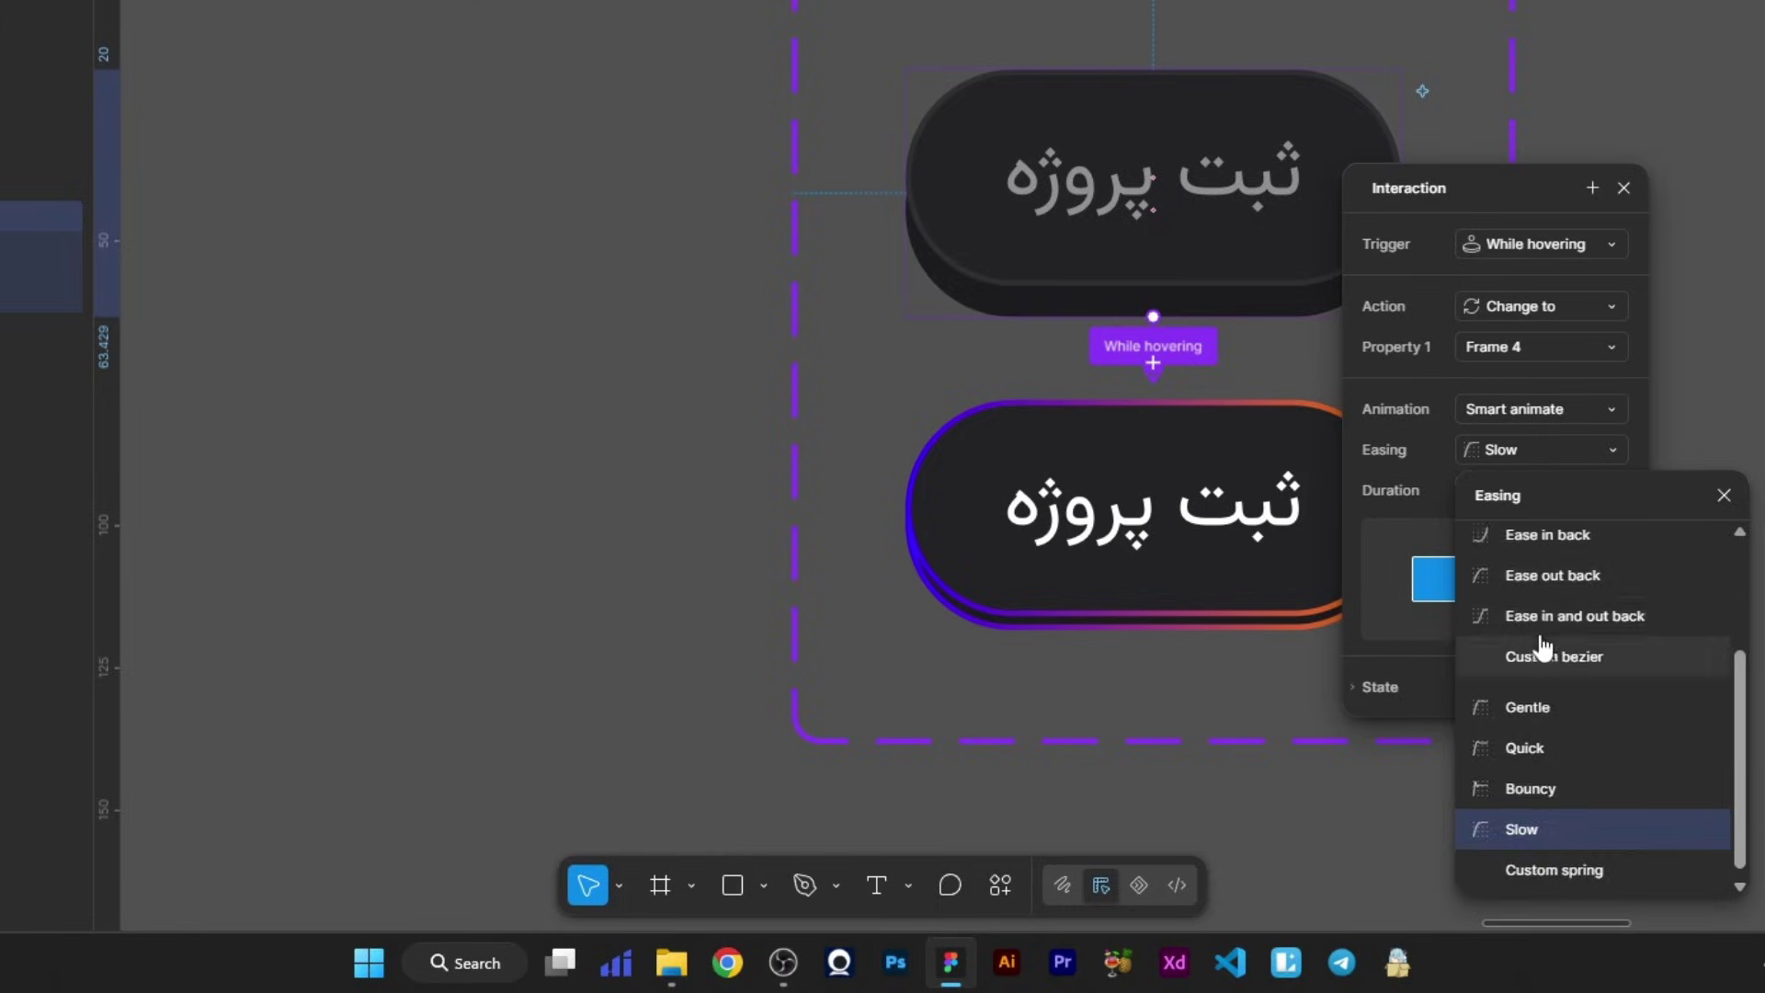
scroll(1581, 634, up, 2)
click(1587, 641)
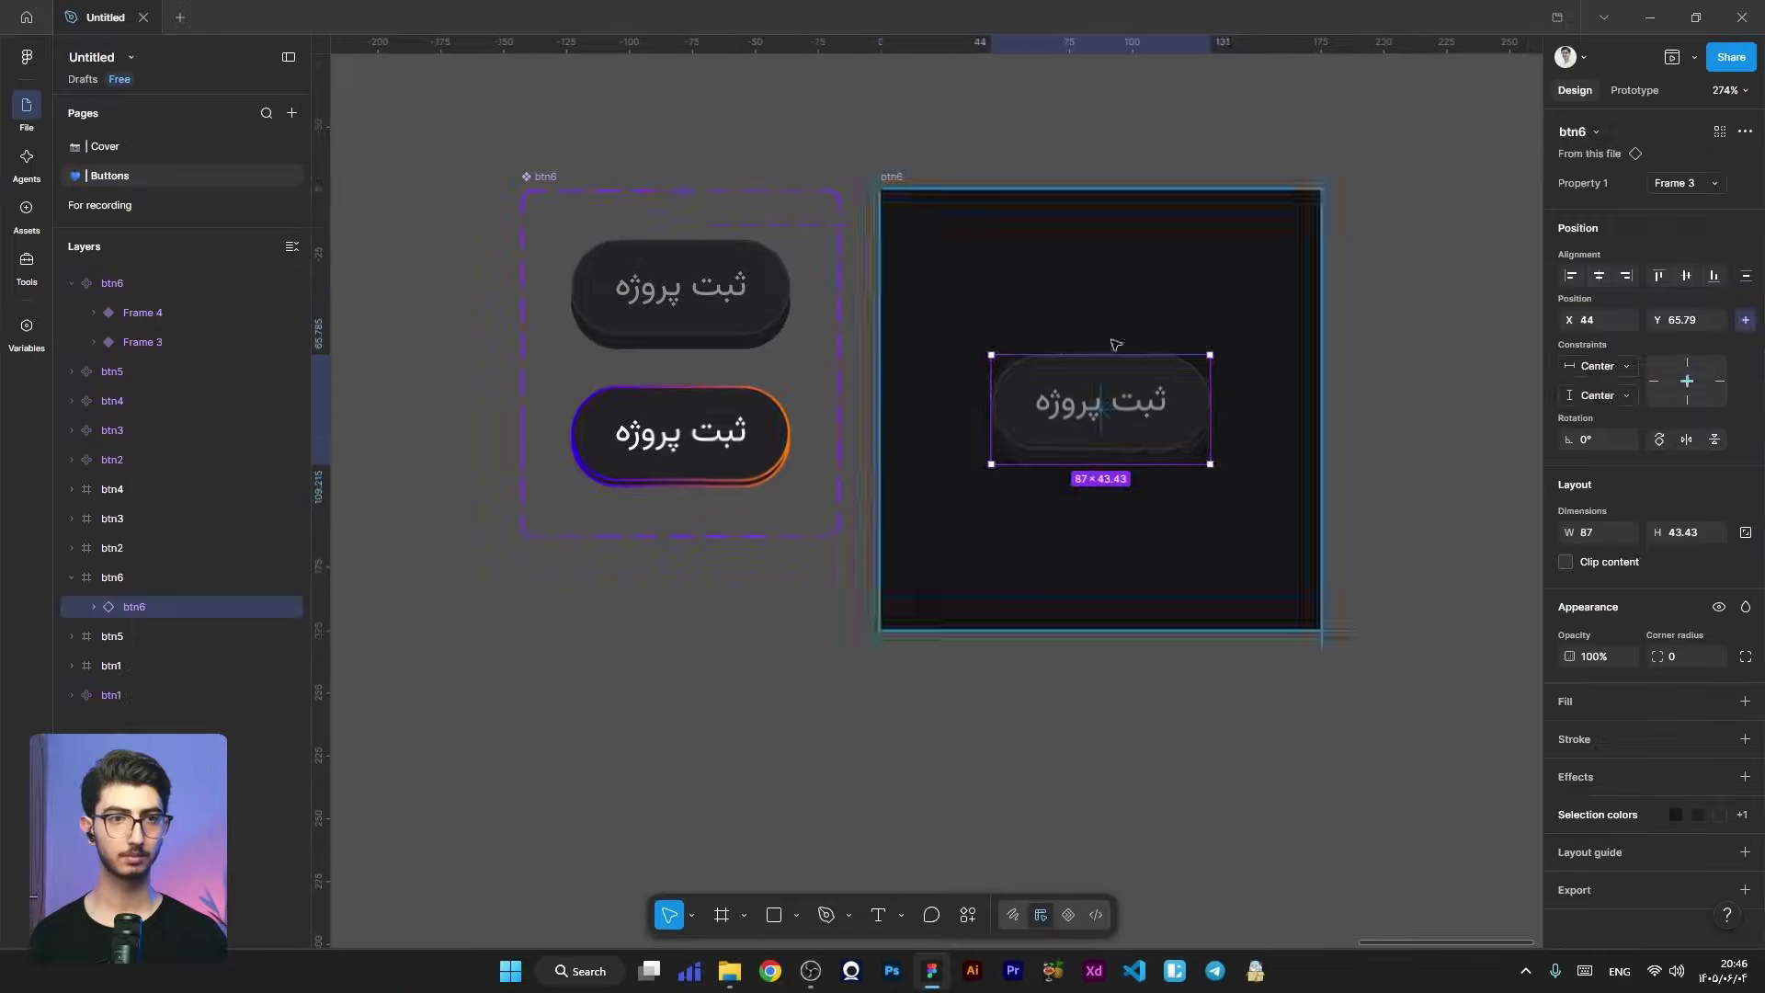
Step: Preview the dark btn6 frame as a prototype and test the button's hover animation
key(shift+Return)
key(shift+space)
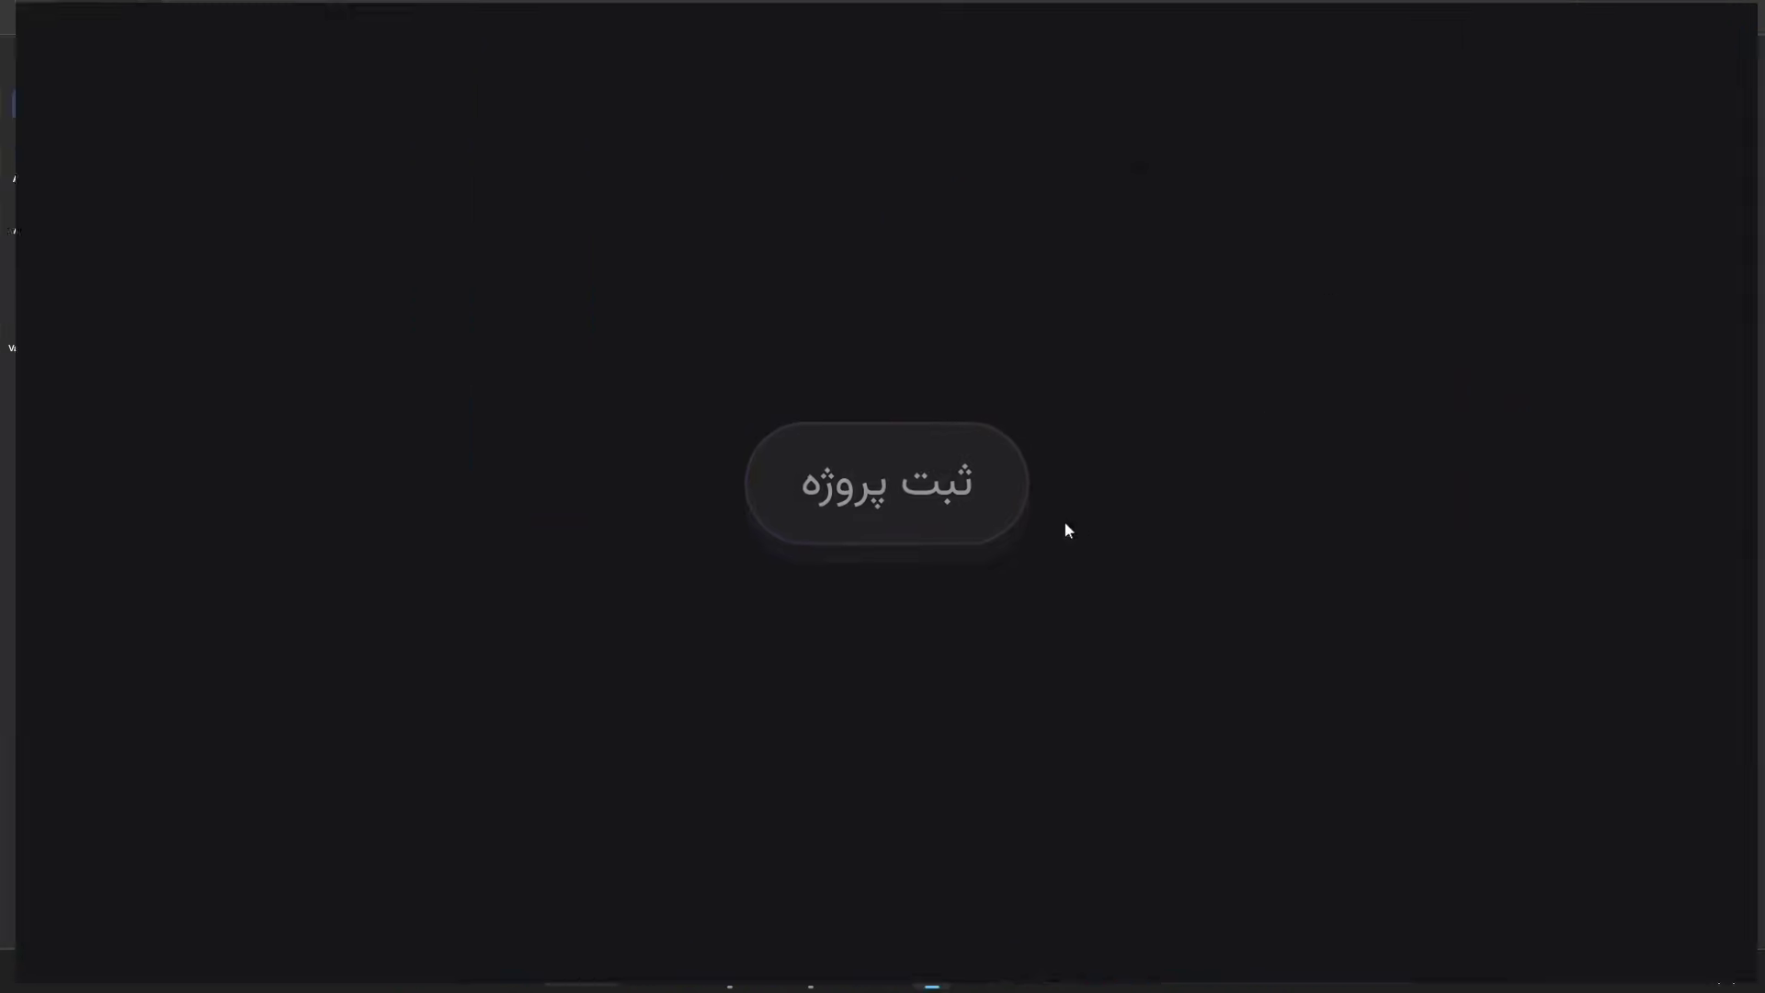
click(963, 519)
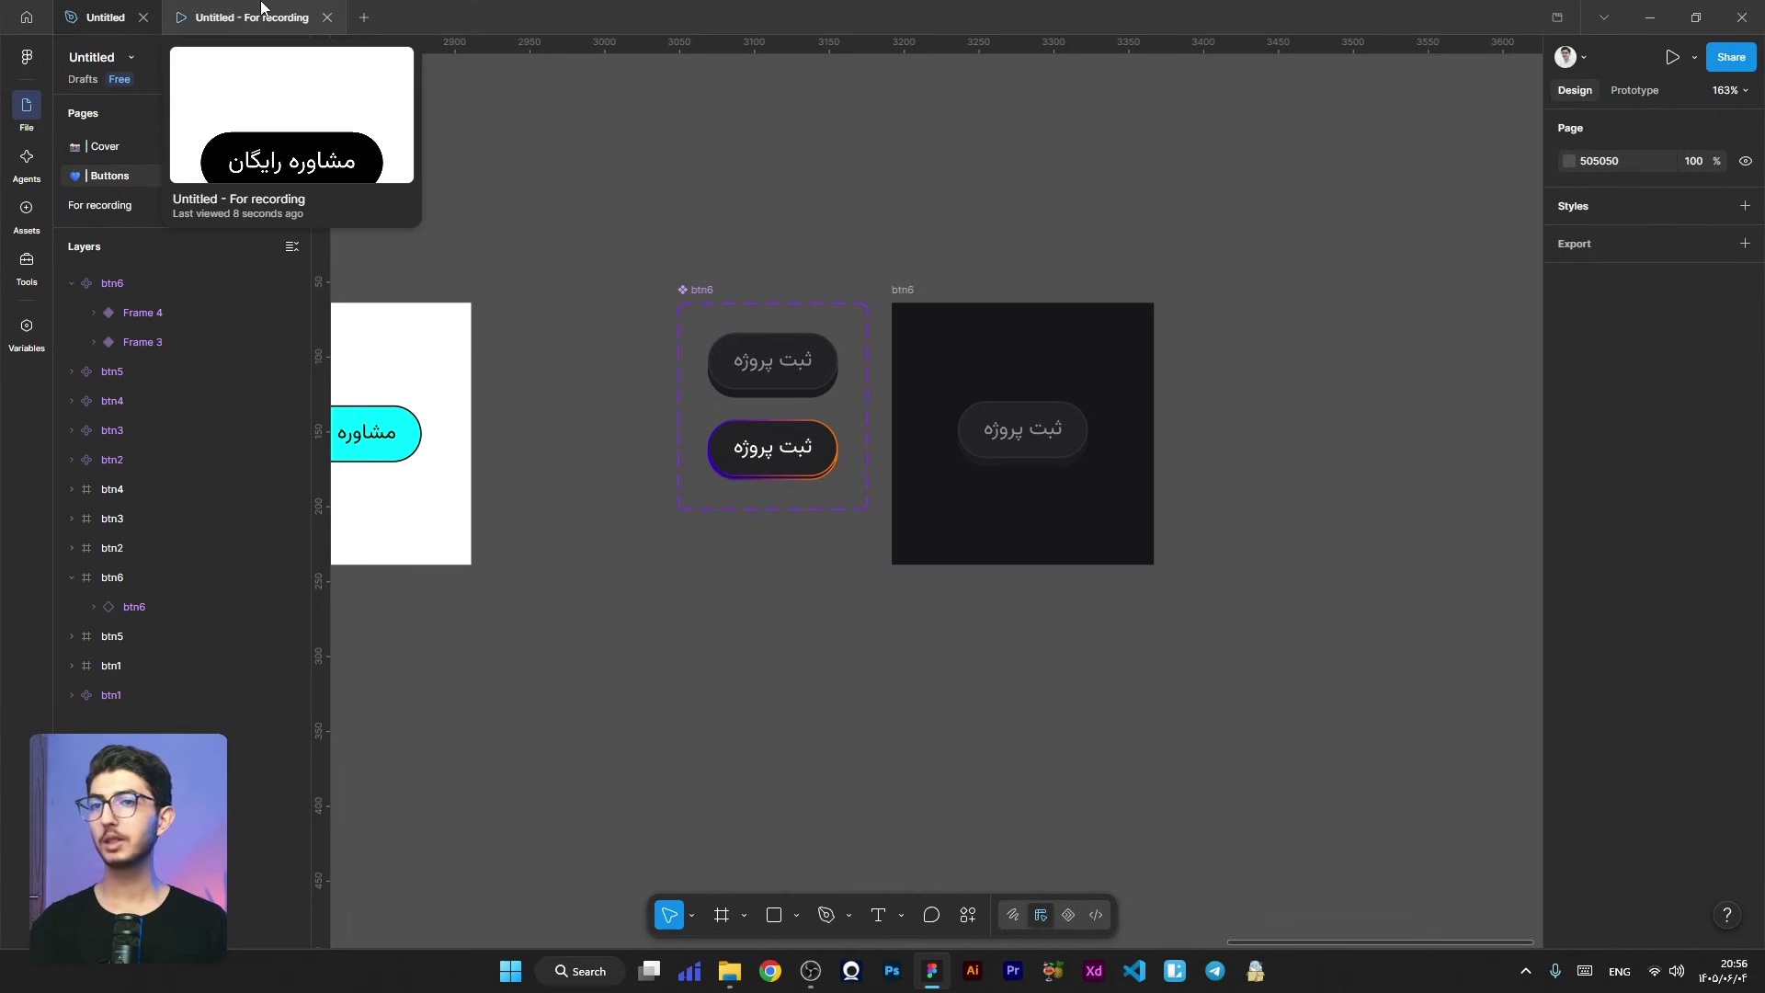
Step: Switch to the For recording prototype and examine the hover animations of all the finished buttons
click(261, 8)
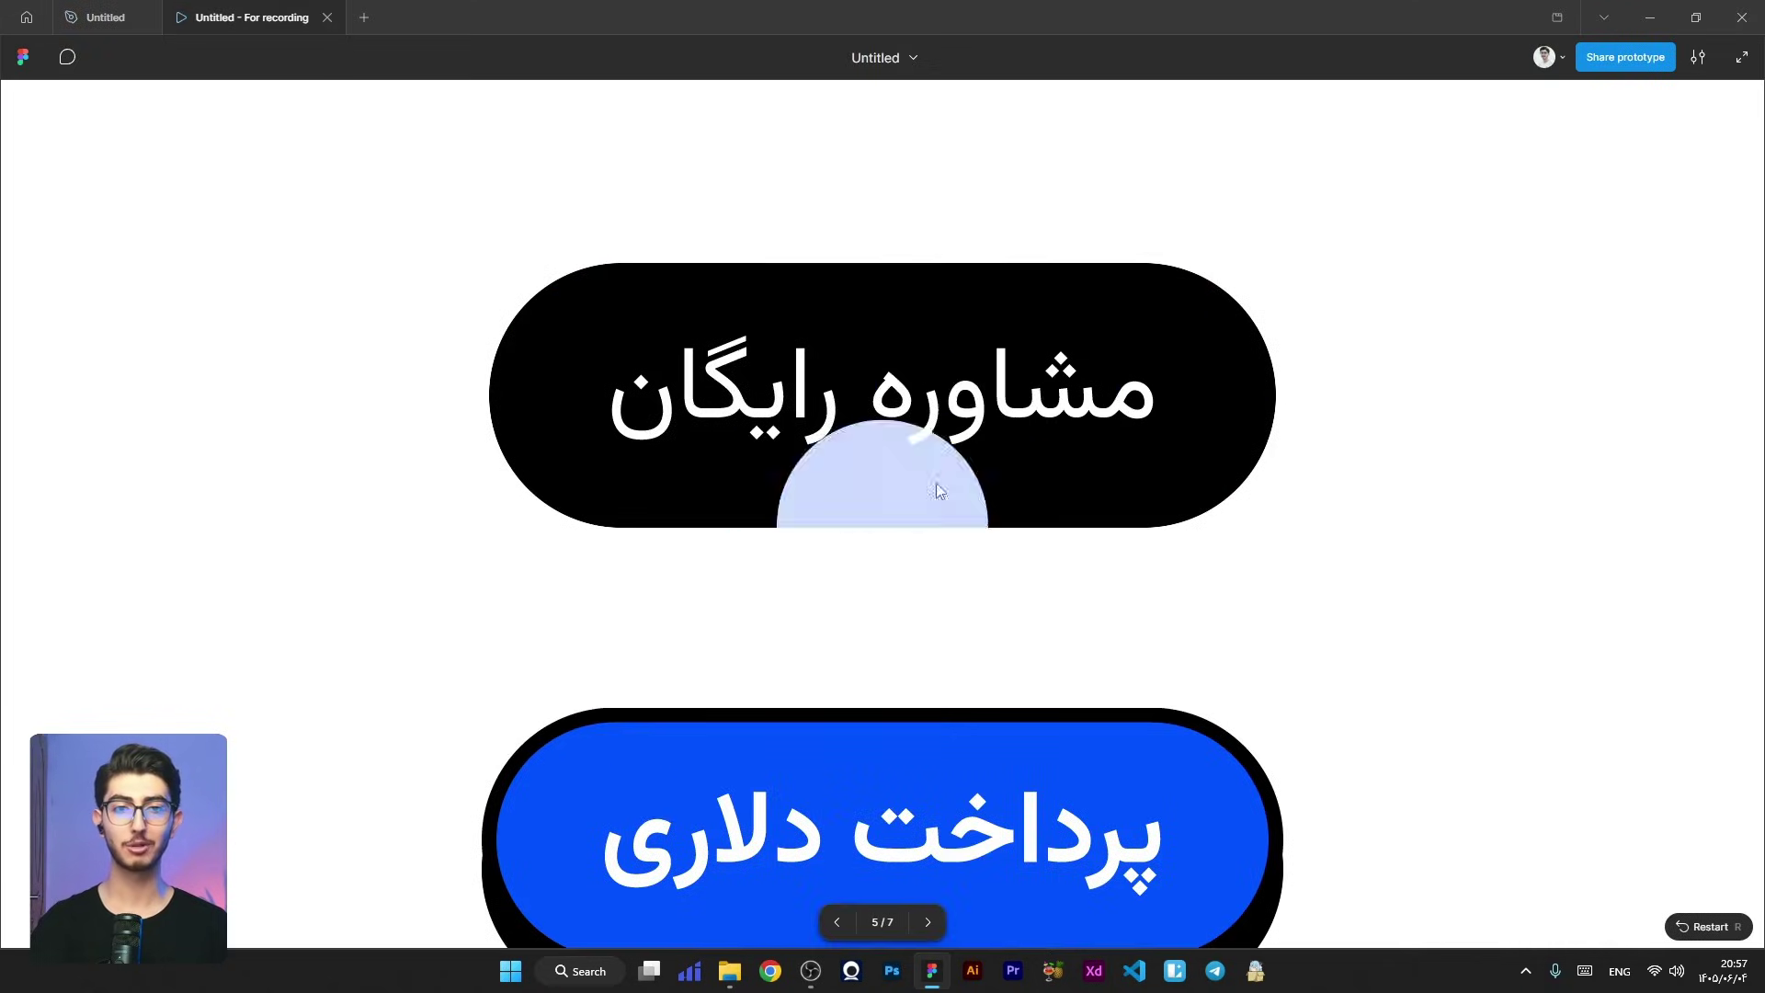
scroll(1103, 551, down, 4)
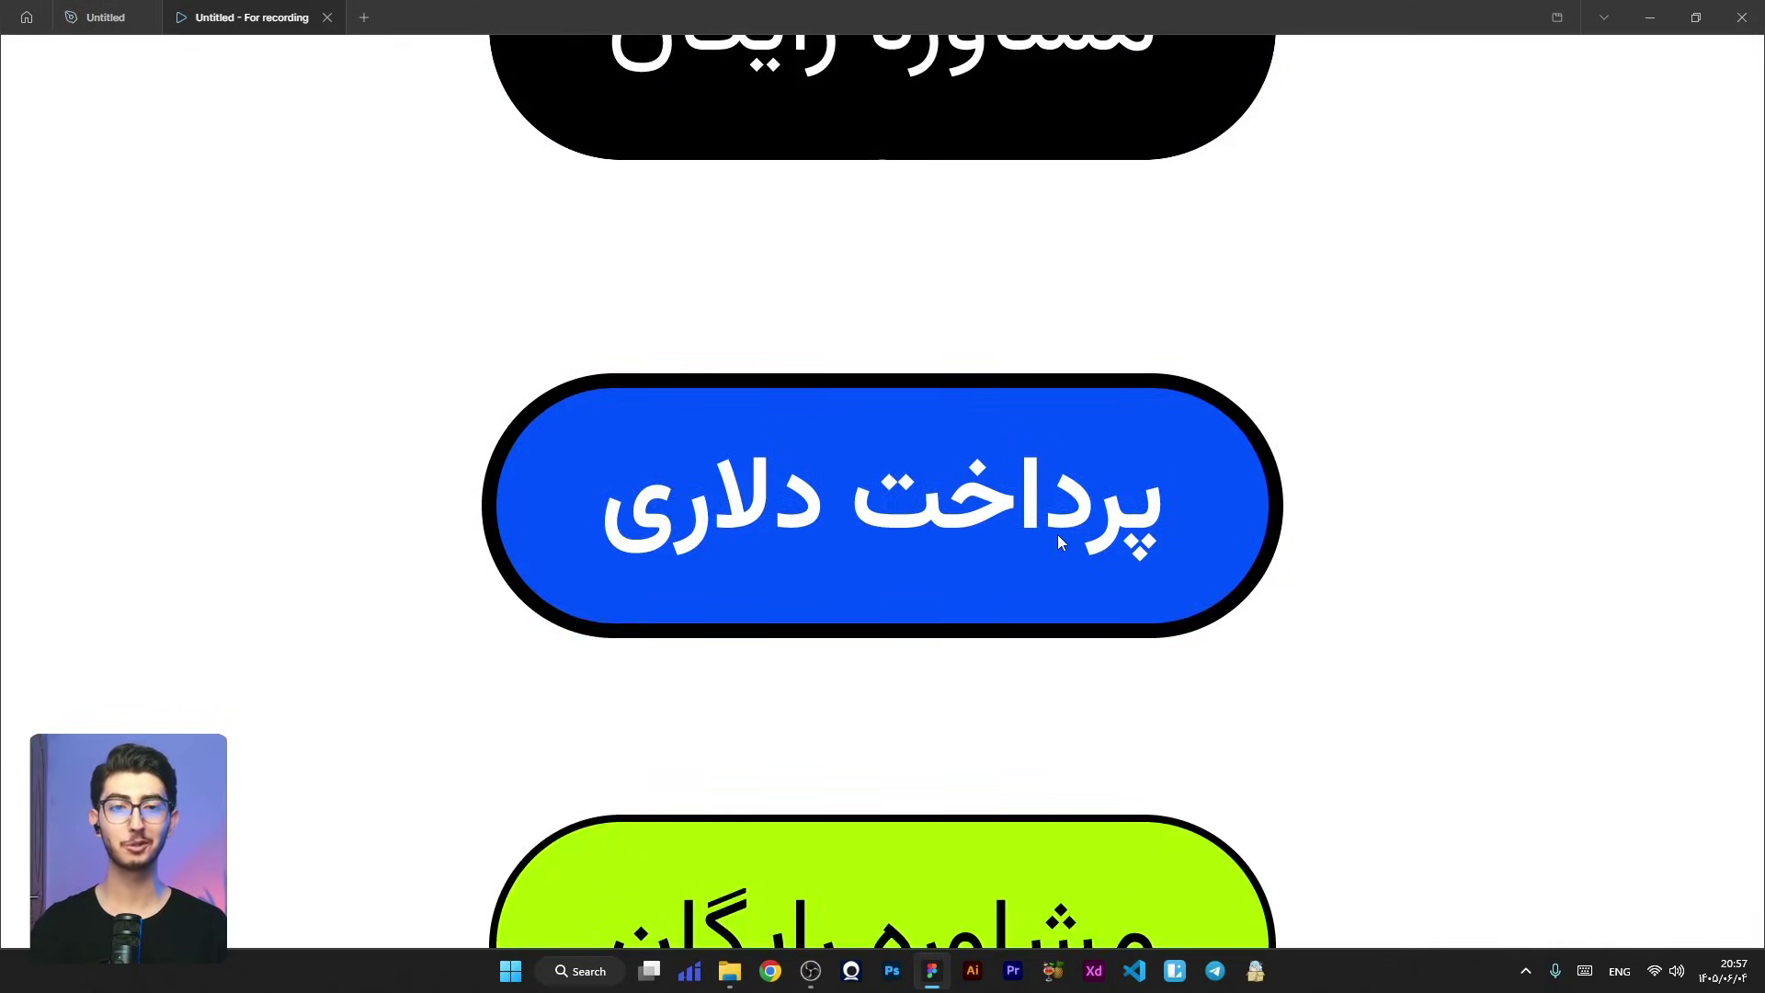
scroll(1057, 533, down, 4)
scroll(1053, 559, down, 4)
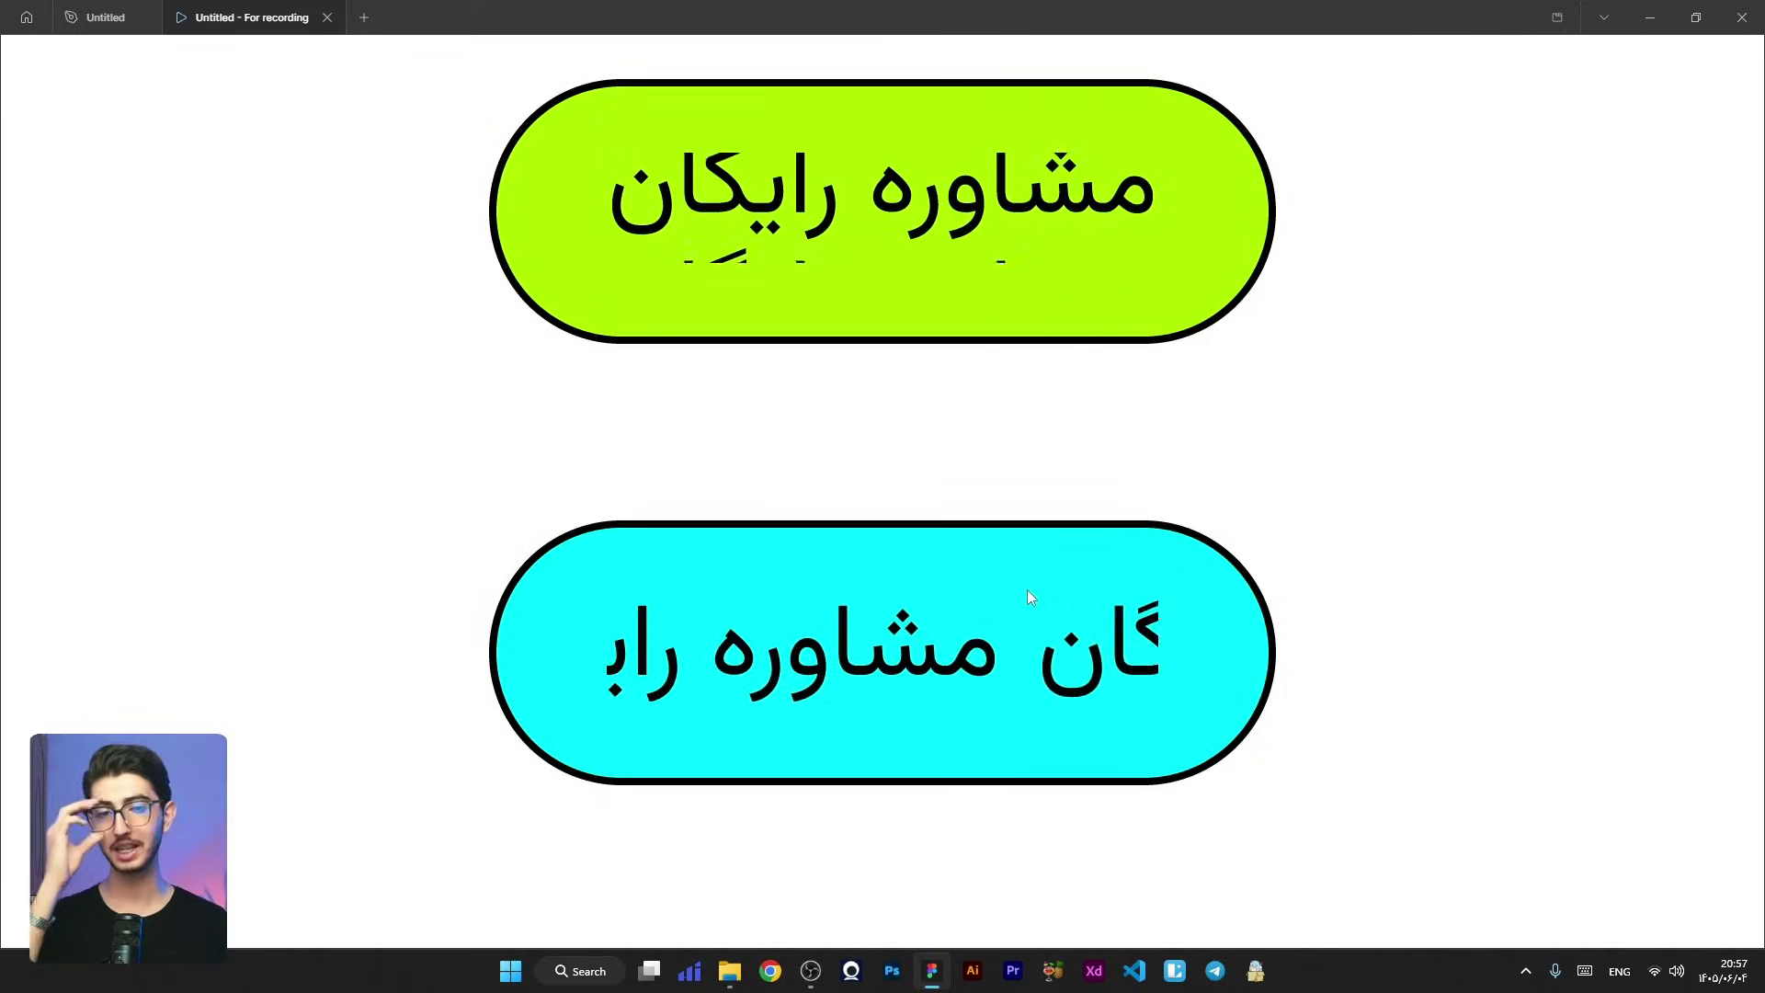
scroll(1034, 583, down, 4)
scroll(1020, 595, down, 6)
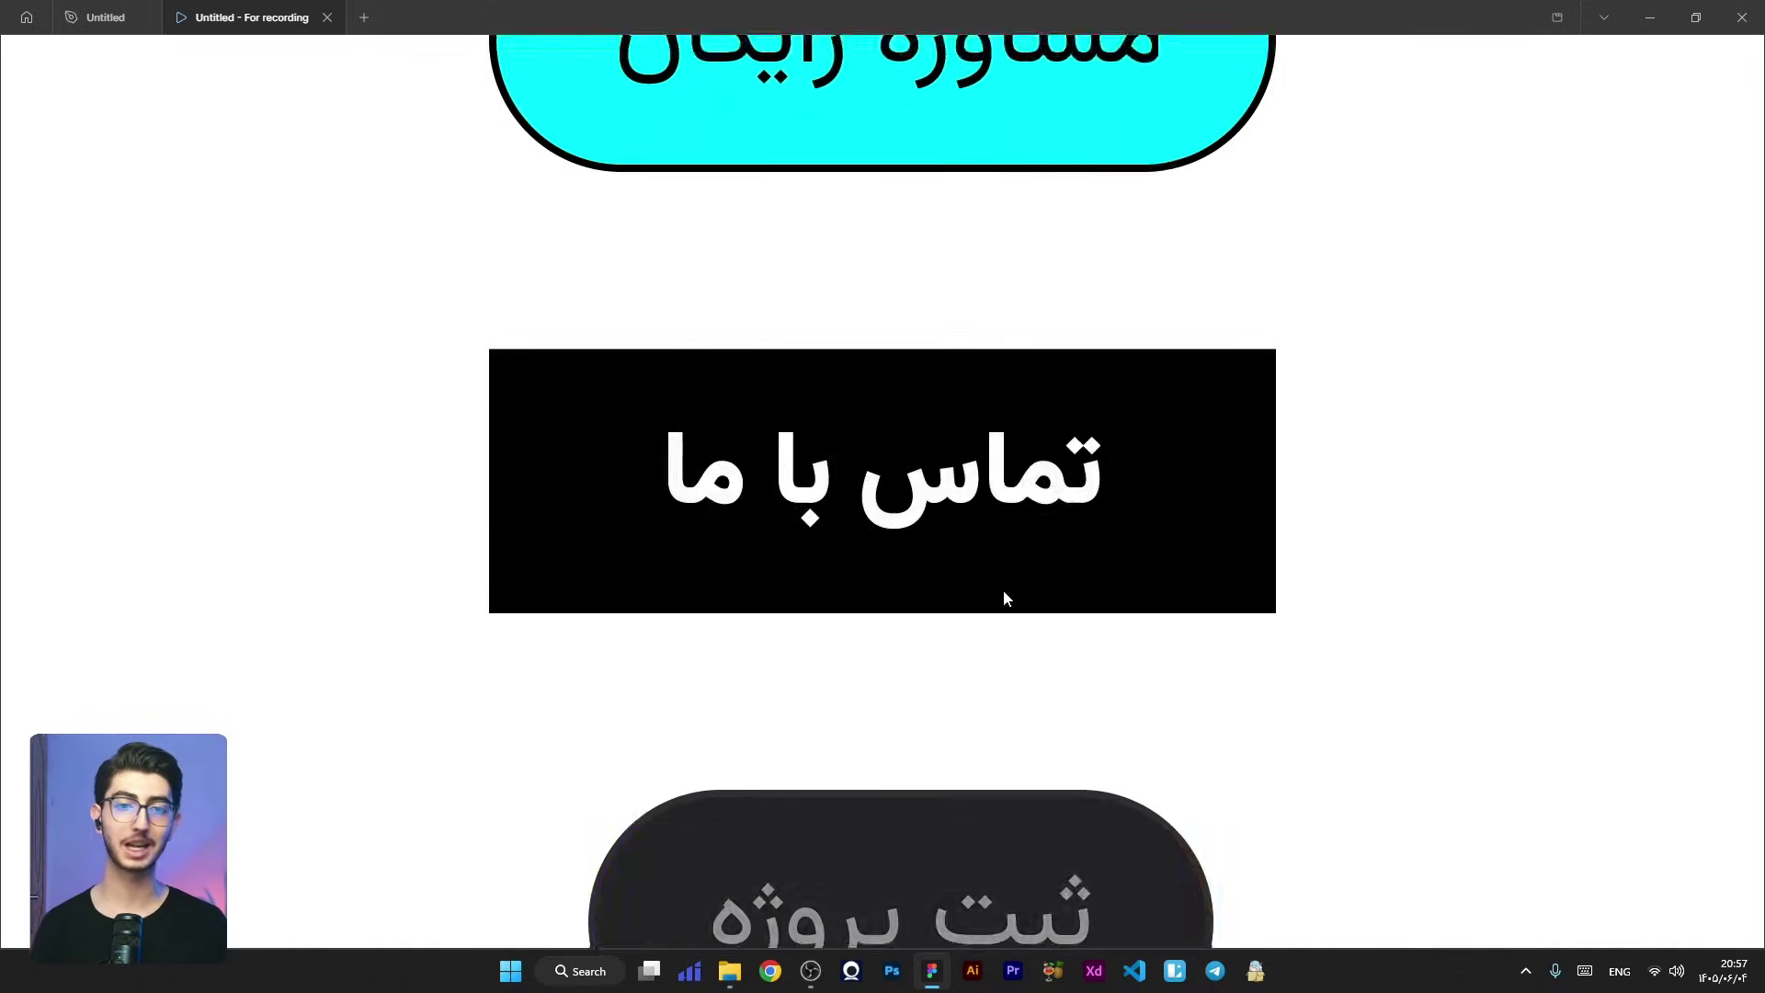
scroll(1002, 593, up, 8)
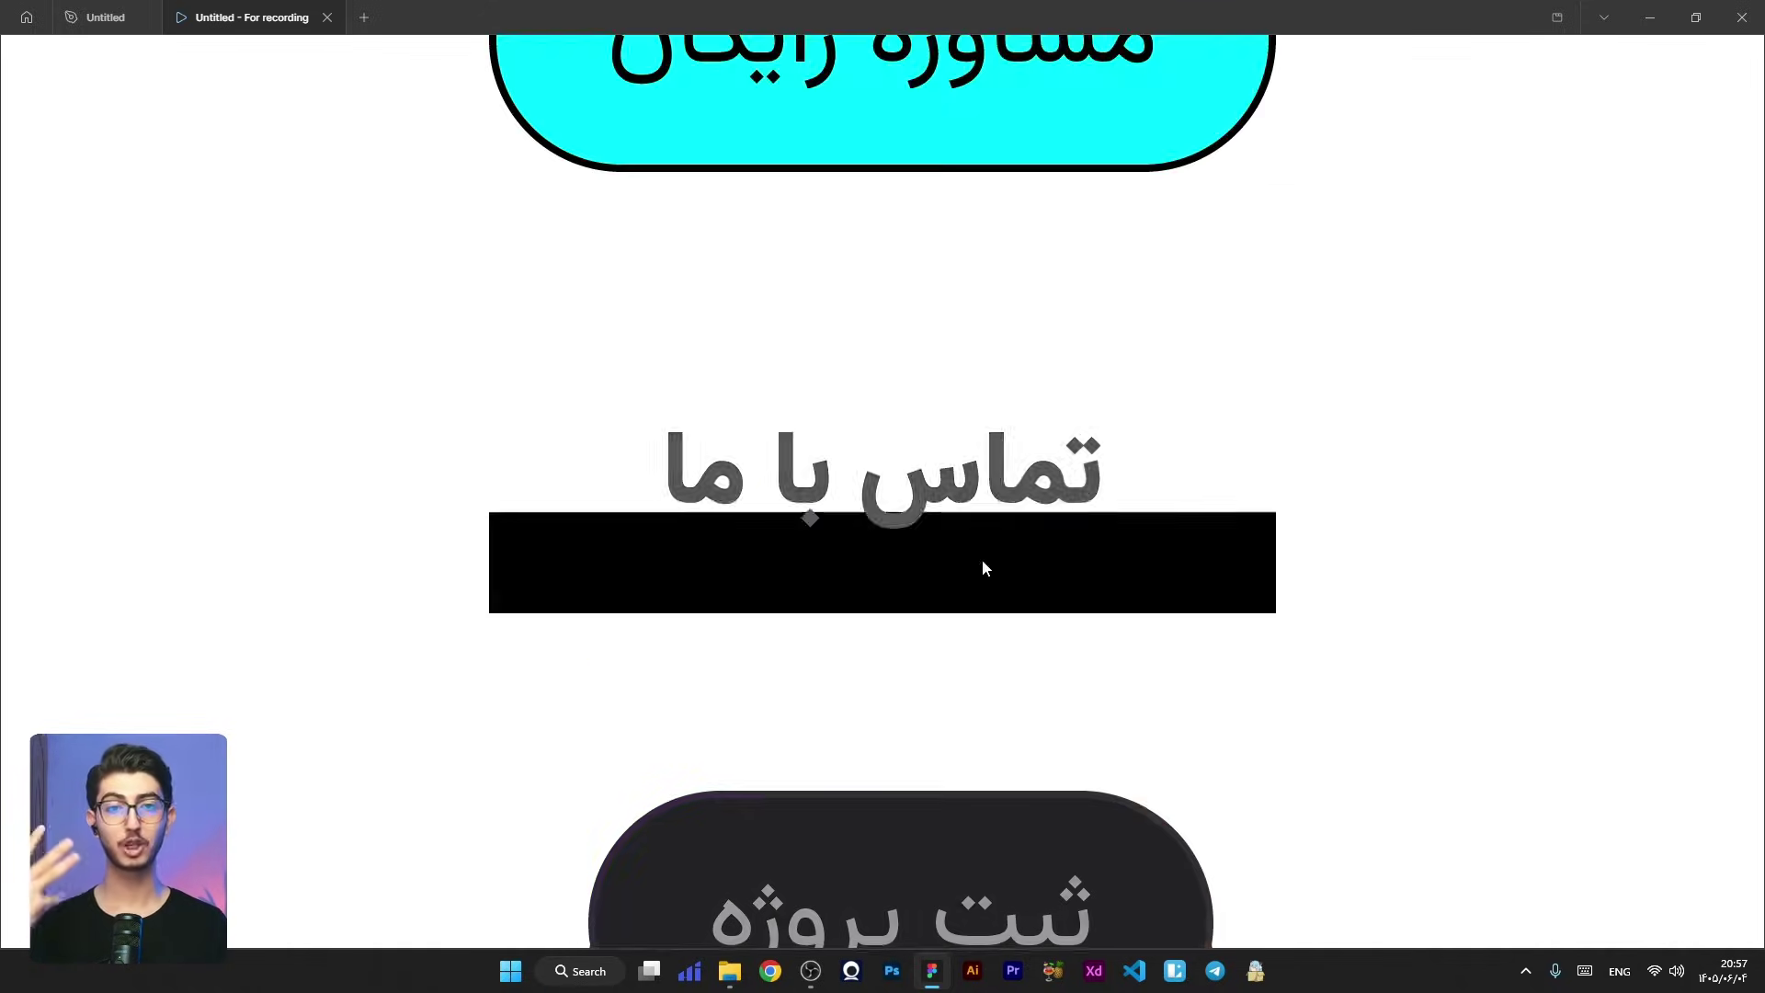
scroll(964, 479, up, 8)
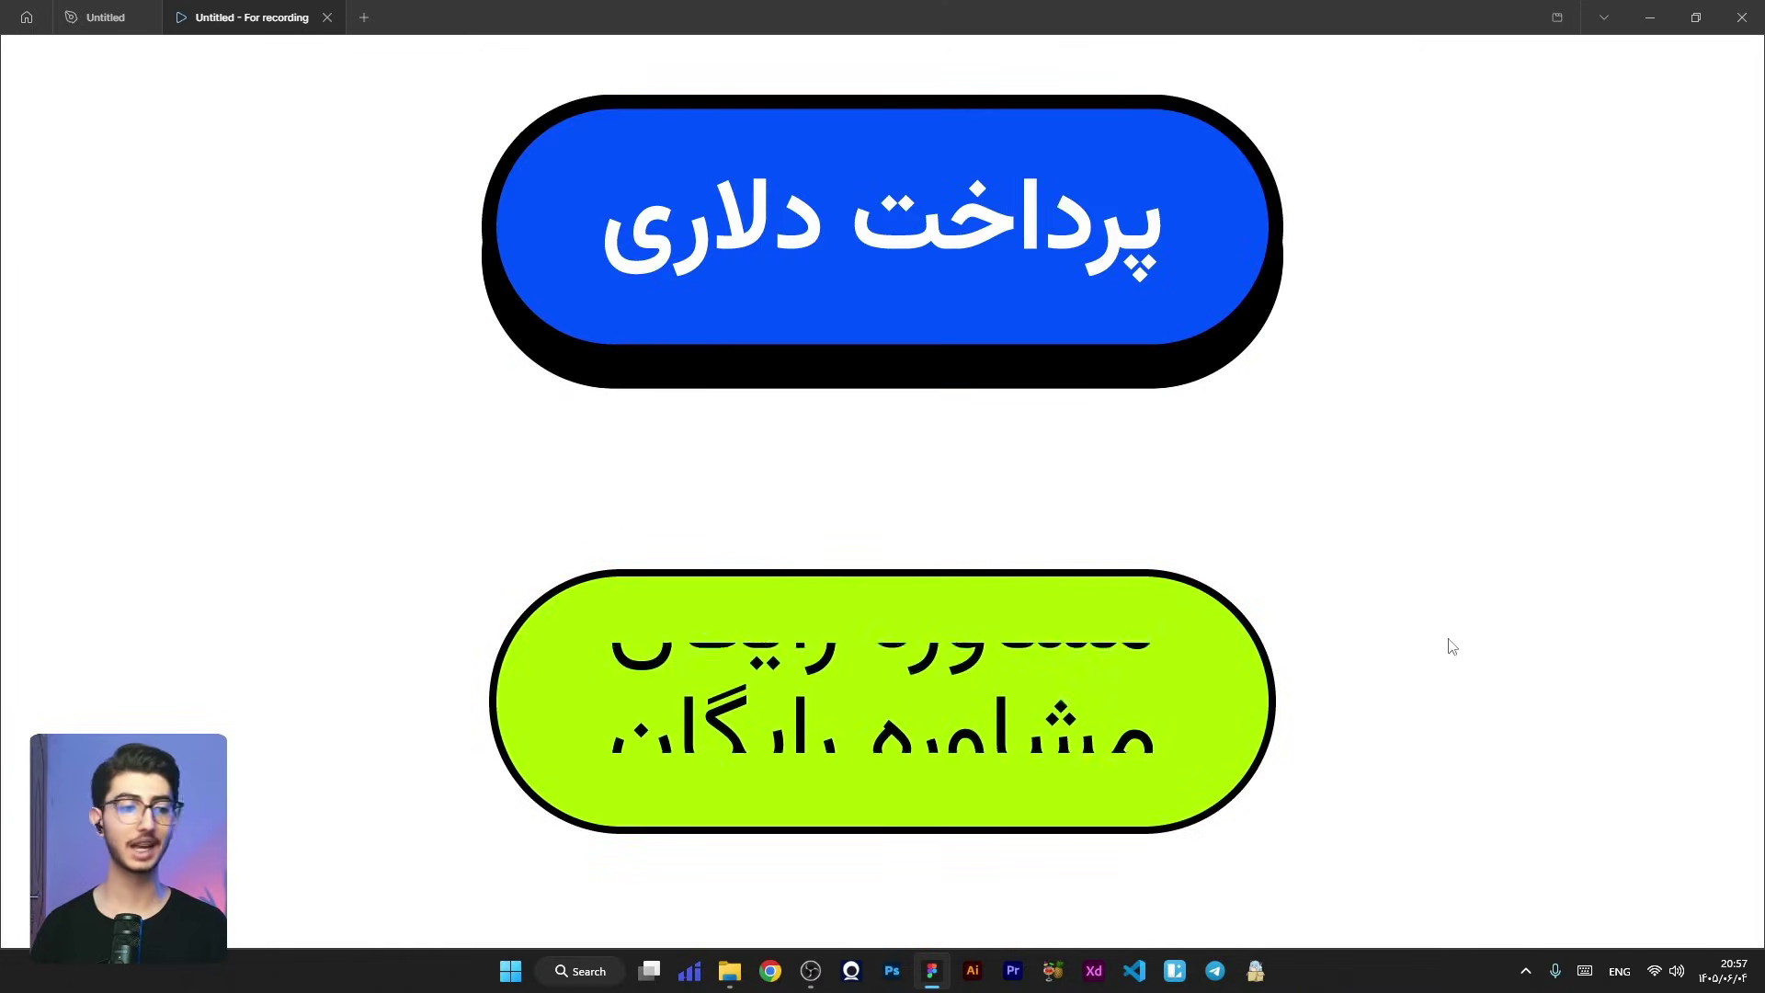